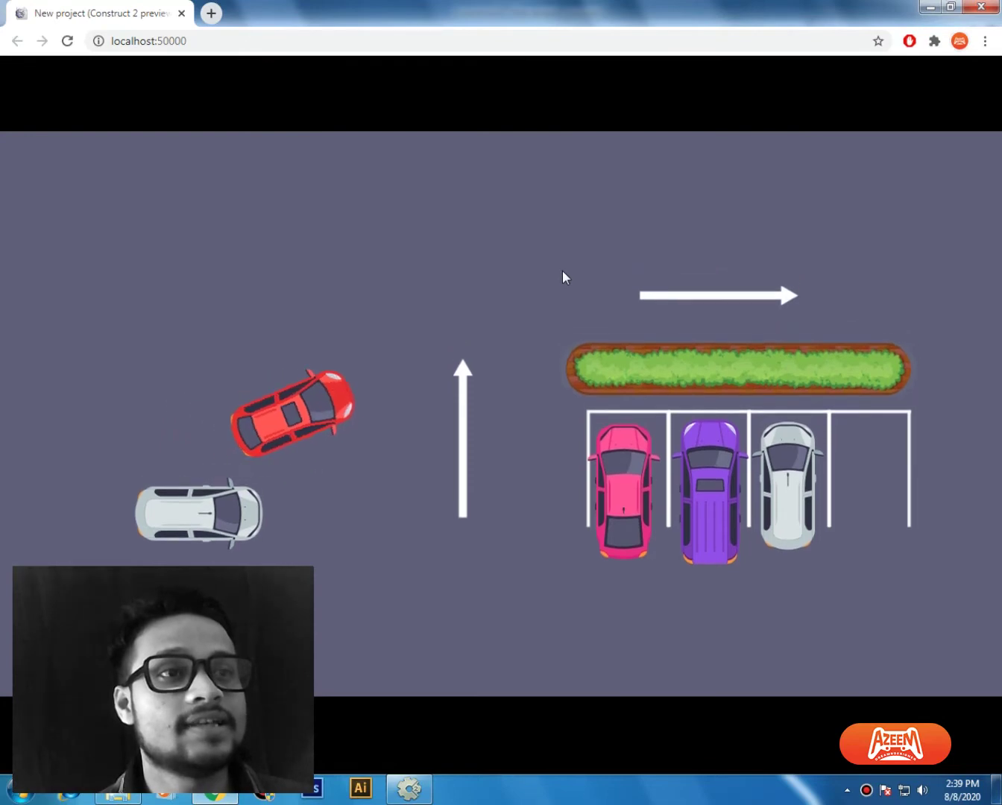
Step: Drive the red car around the parked cars, planter and arrows in the game preview to test how it plays
{"action": "key", "text": "Right"}
{"action": "key", "text": "Left"}
{"action": "key", "text": "Down"}
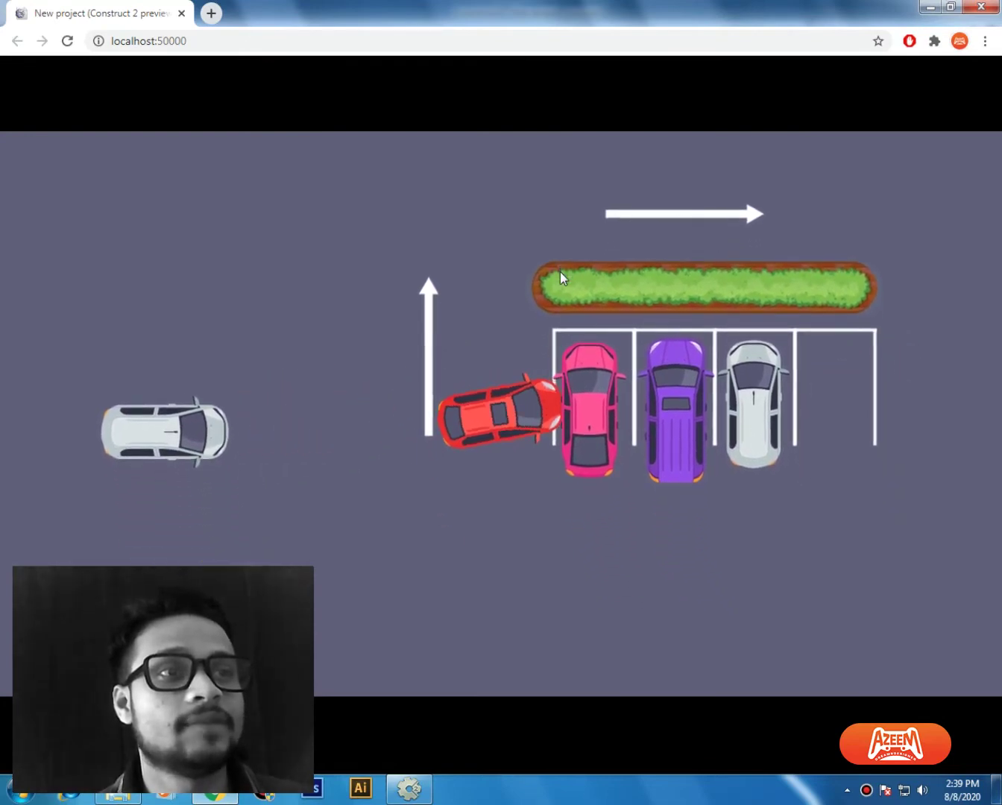
{"action": "key", "text": "Left"}
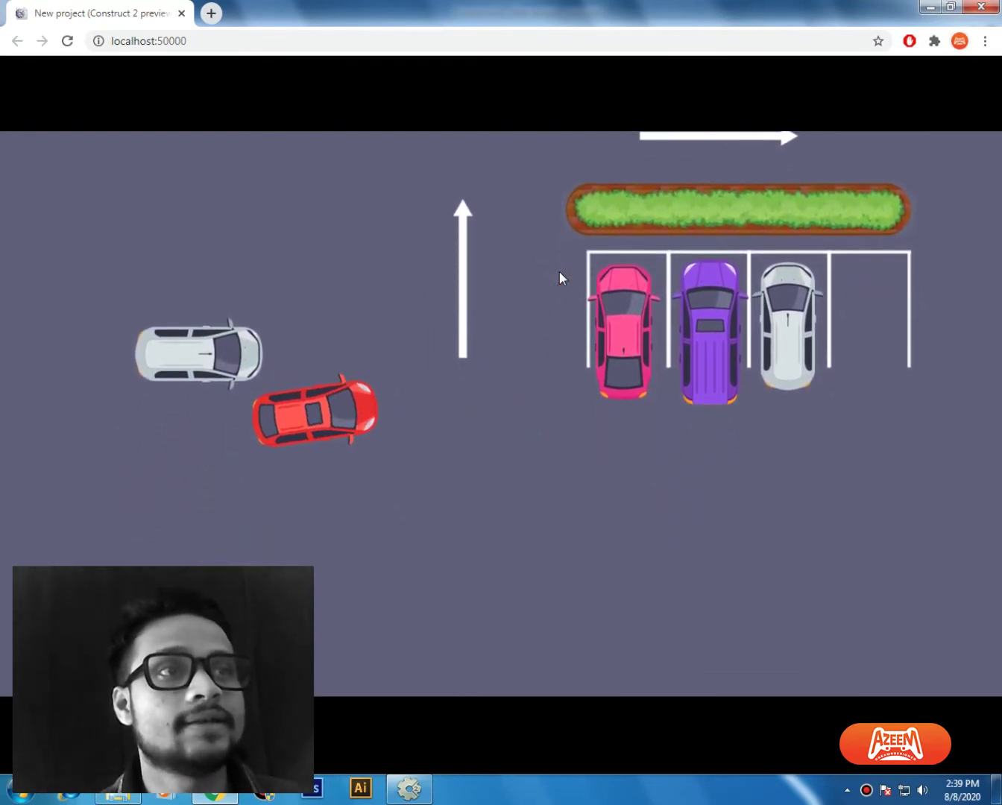
{"action": "key", "text": "Up"}
{"action": "key", "text": "Right"}
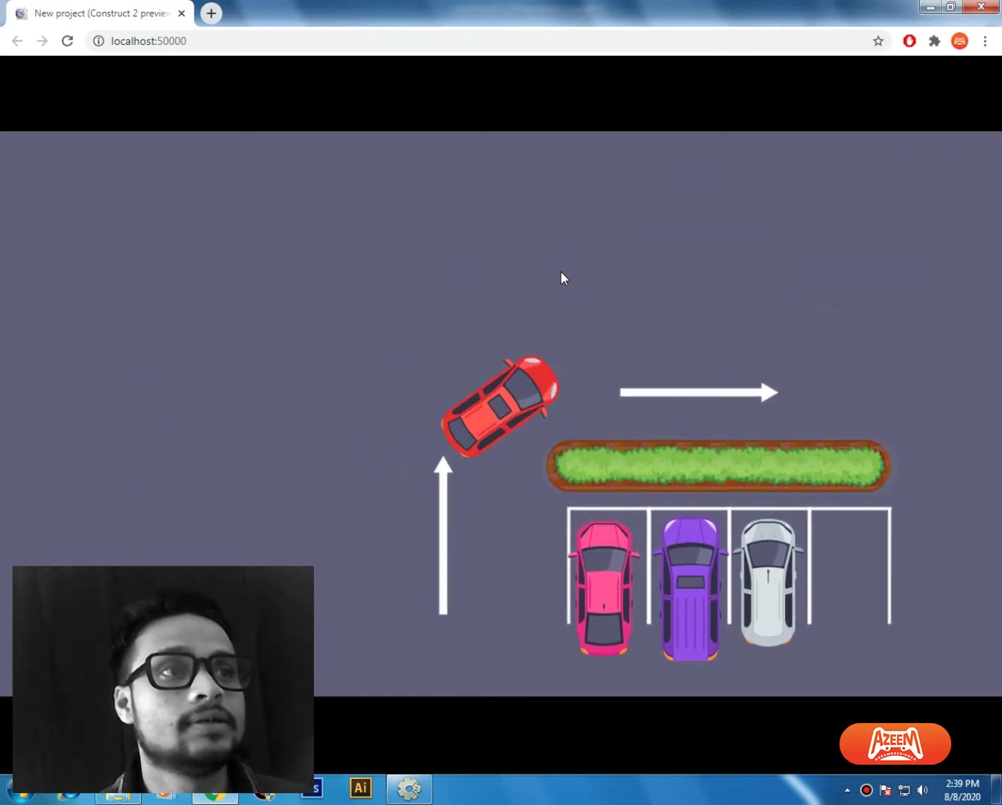
{"action": "key", "text": "Up"}
{"action": "key", "text": "Left"}
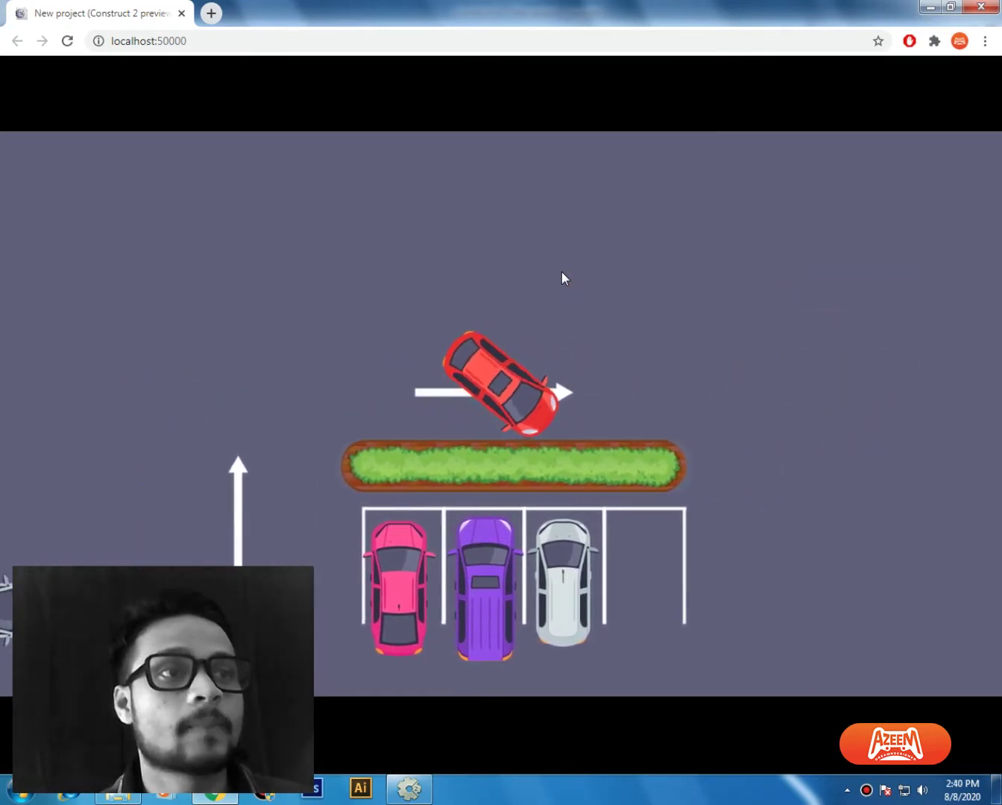
{"action": "key", "text": "Right"}
{"action": "key", "text": "Right"}
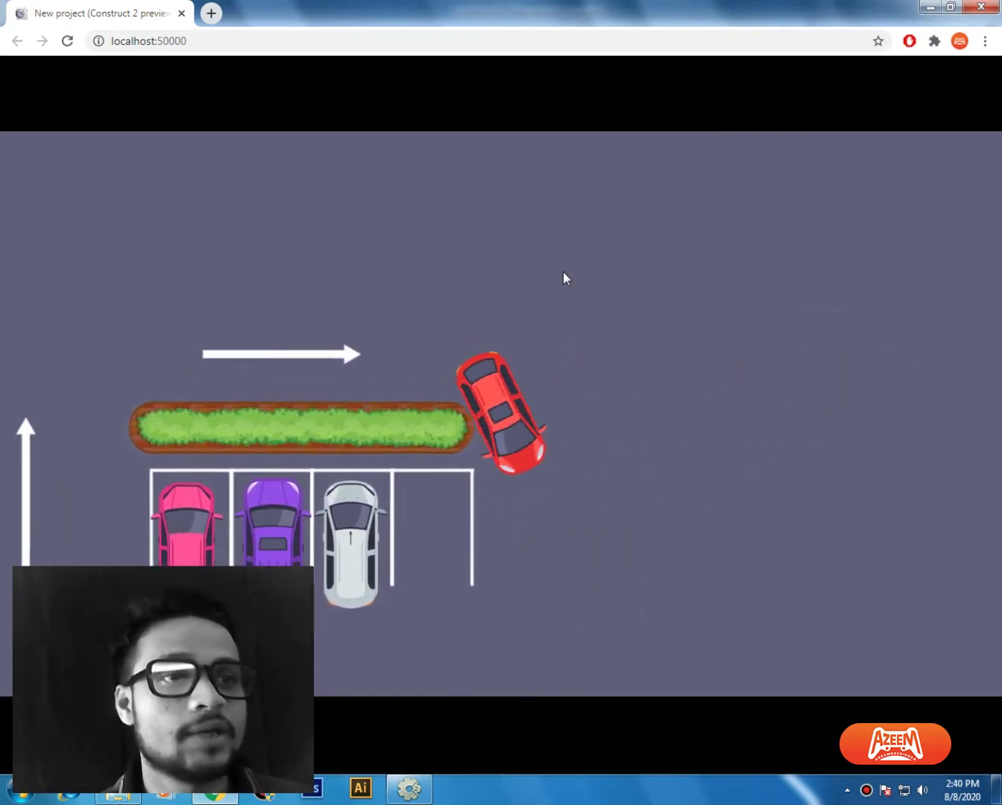
{"action": "key", "text": "Left"}
{"action": "key", "text": "Left"}
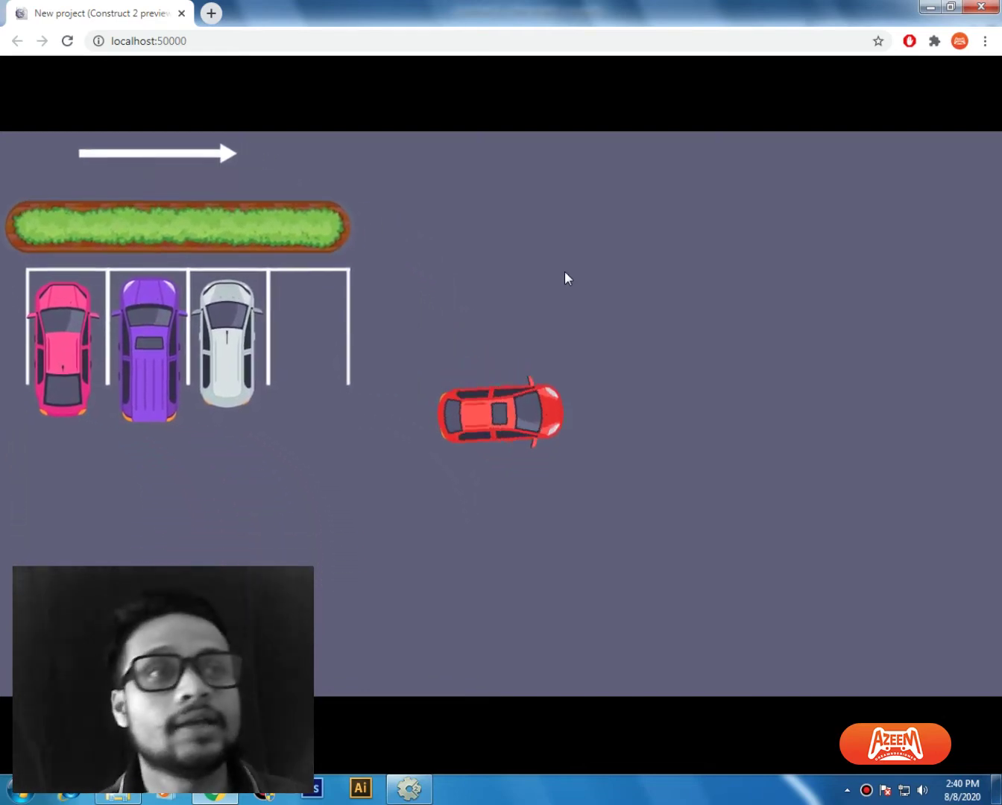
{"action": "key", "text": "Left"}
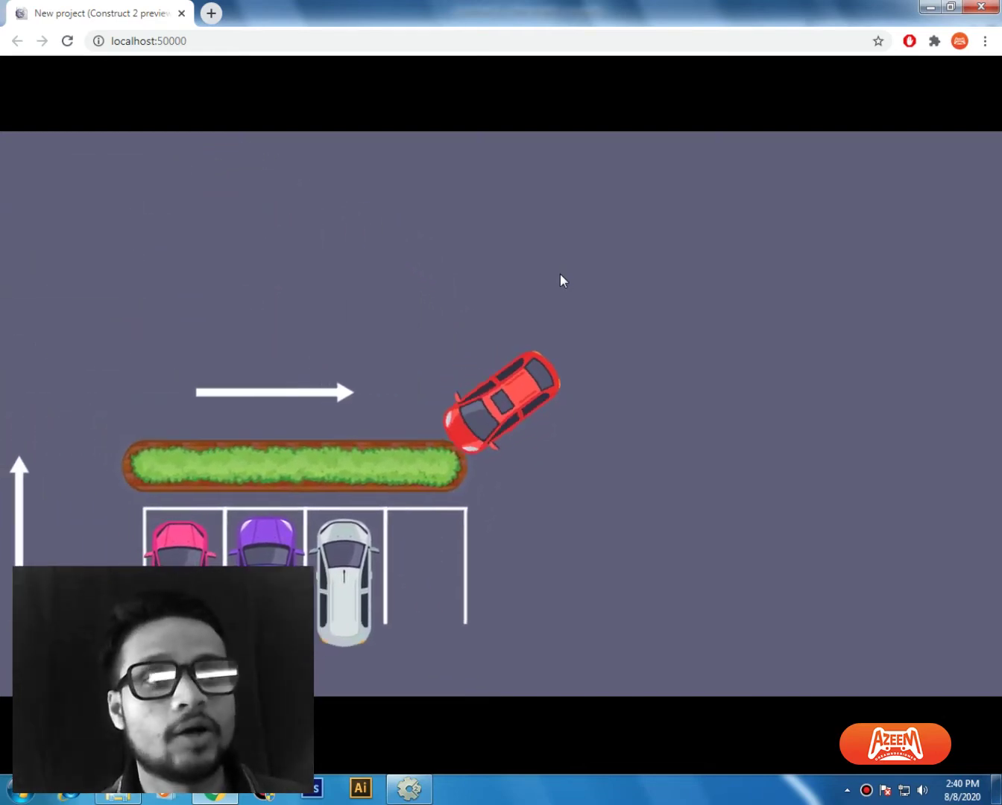
{"action": "key", "text": "Down"}
{"action": "key", "text": "Right"}
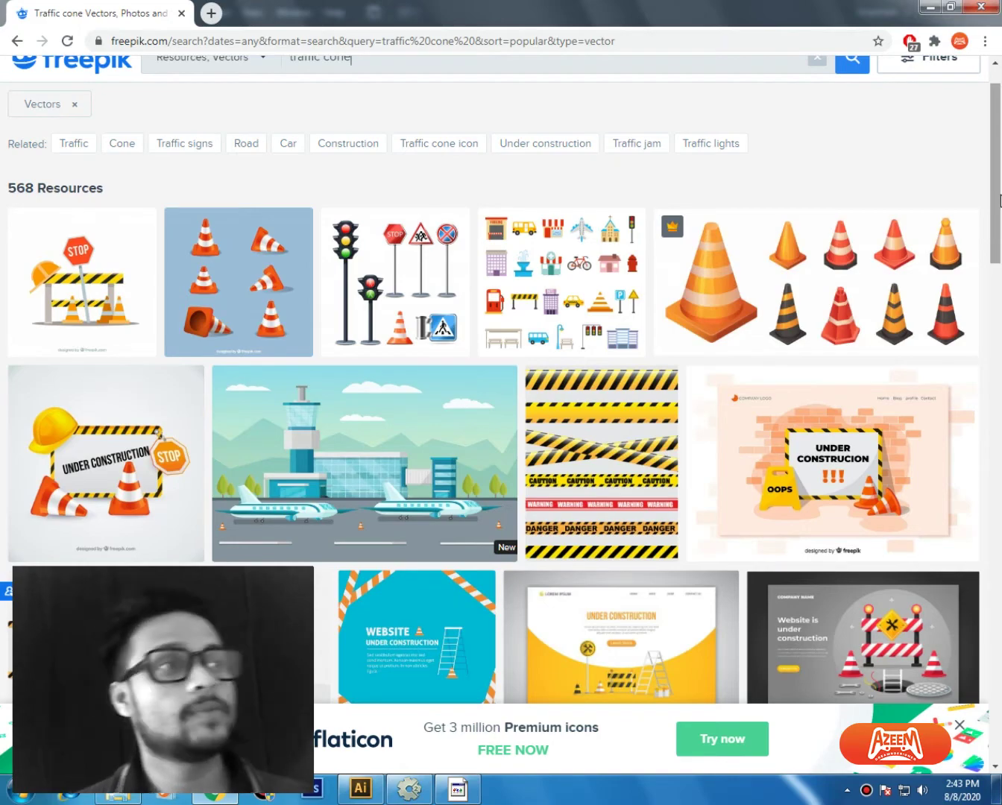
Step: Switch to Illustrator and create a new 854 x 480 px RGB document at 72 ppi
{"action": "left_click_drag", "start_coordinate": [1000, 200], "coordinate": [1000, 395]}
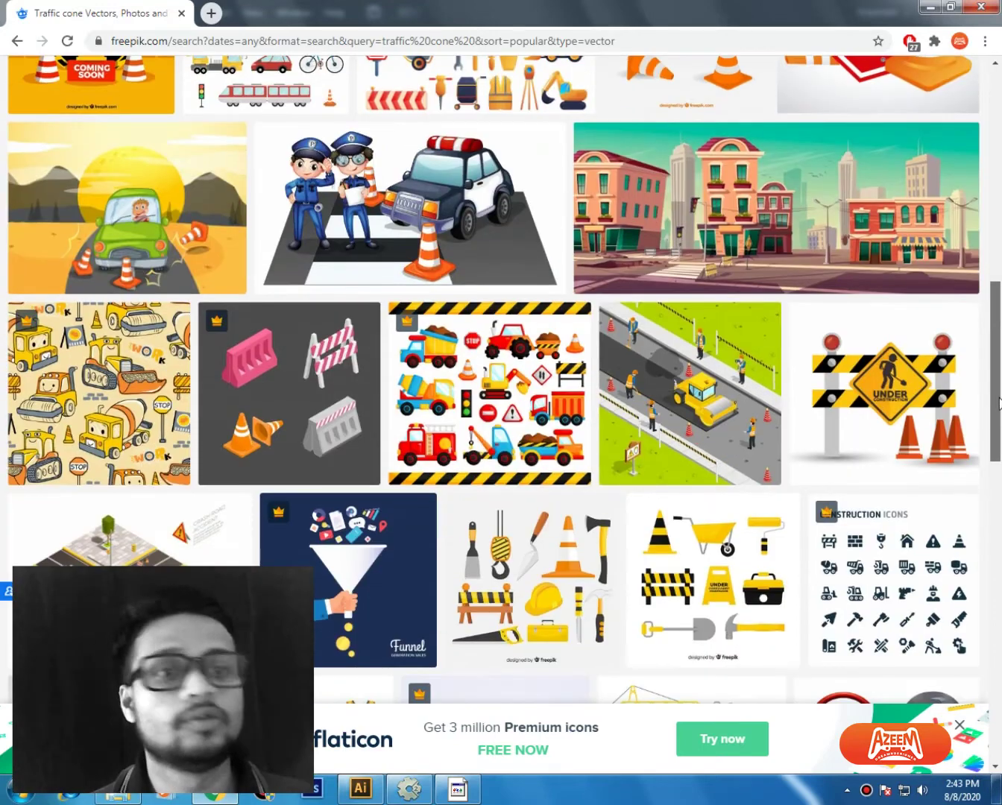
{"action": "left_click", "coordinate": [361, 788]}
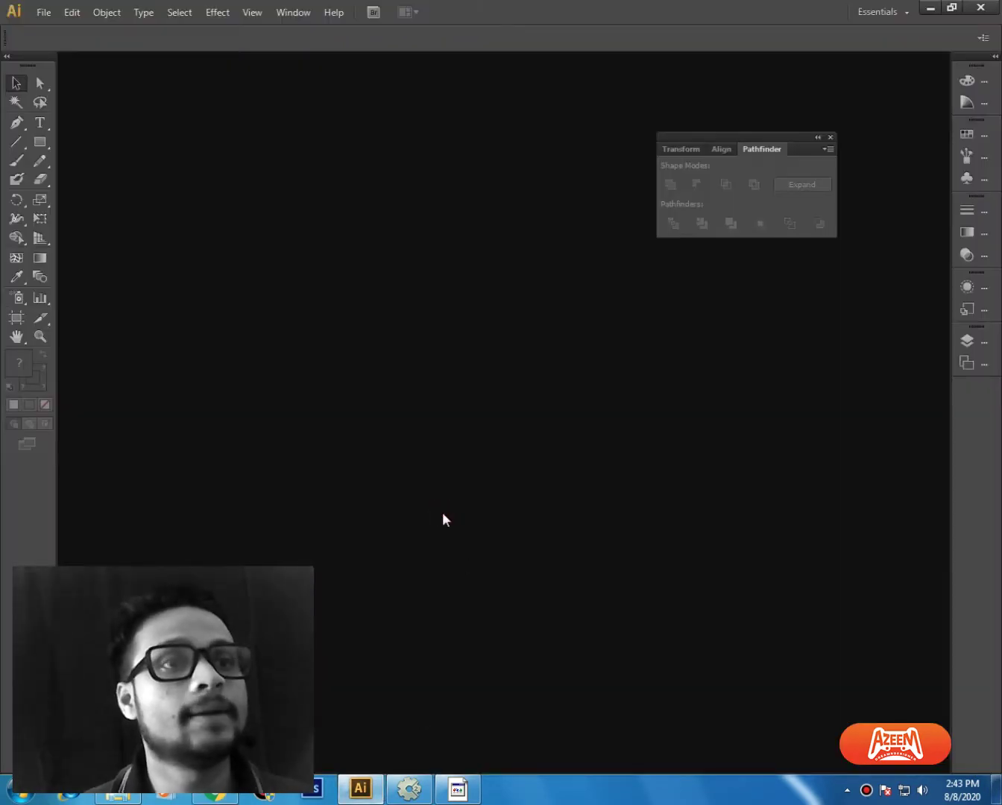
{"action": "key", "text": "ctrl+n"}
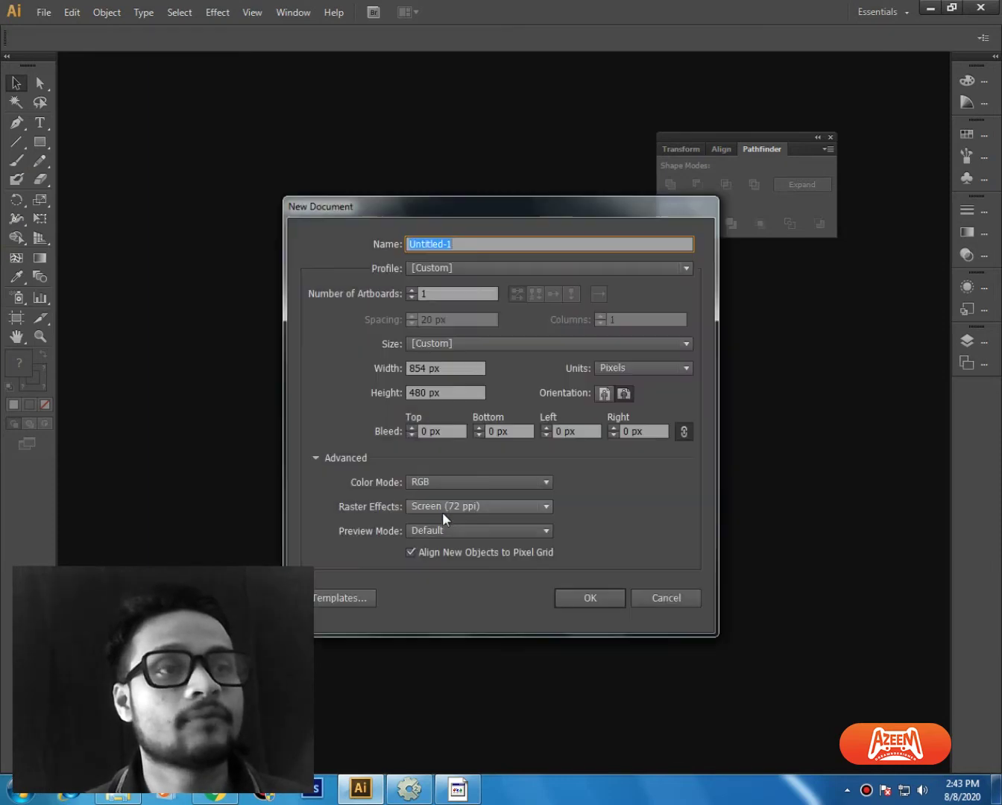
{"action": "left_click", "coordinate": [591, 600]}
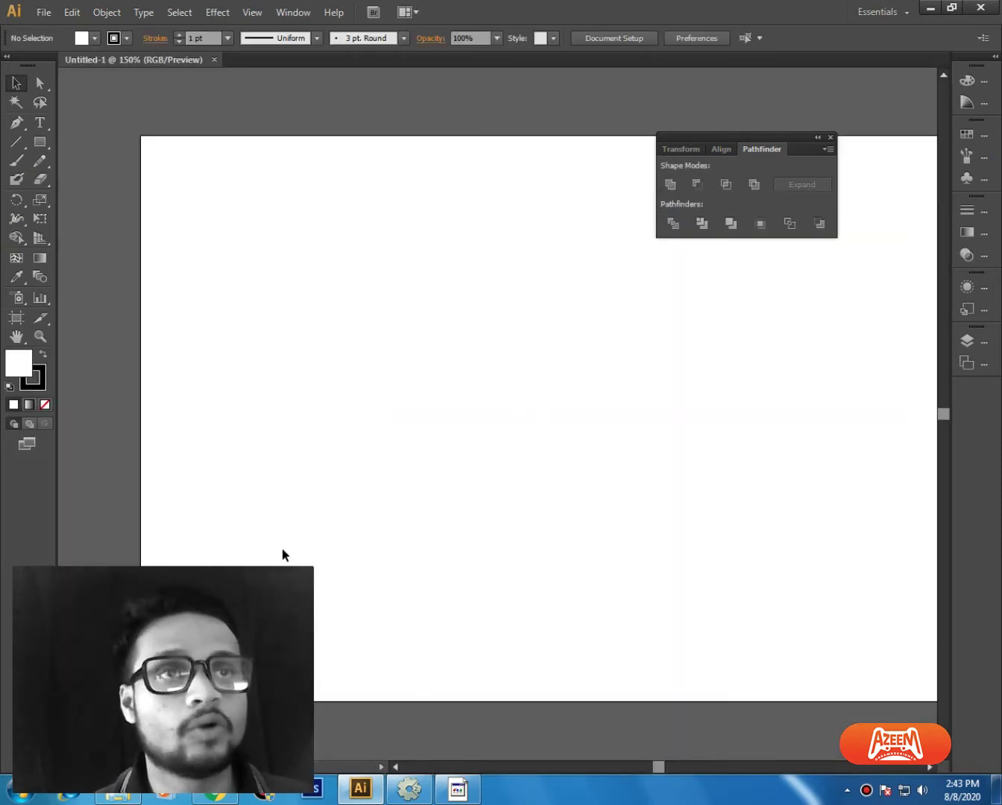
{"action": "left_click_drag", "start_coordinate": [378, 448], "coordinate": [409, 465]}
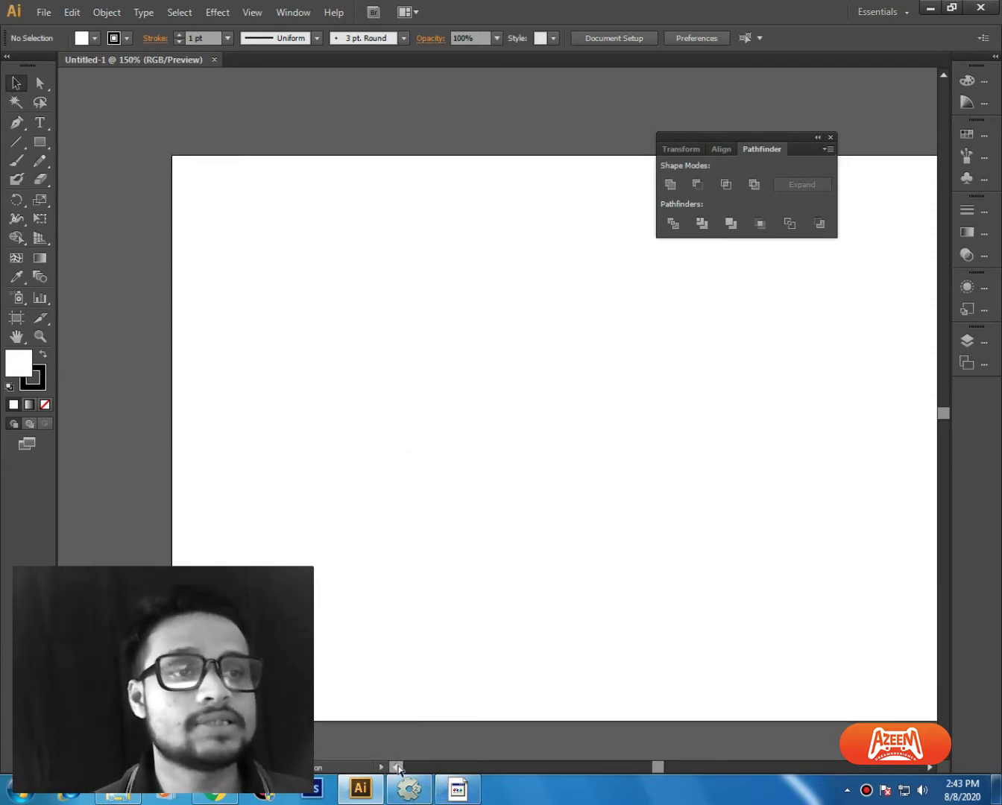
{"action": "key", "text": "ctrl+plus"}
{"action": "left_click", "coordinate": [447, 784]}
{"action": "left_click", "coordinate": [449, 788]}
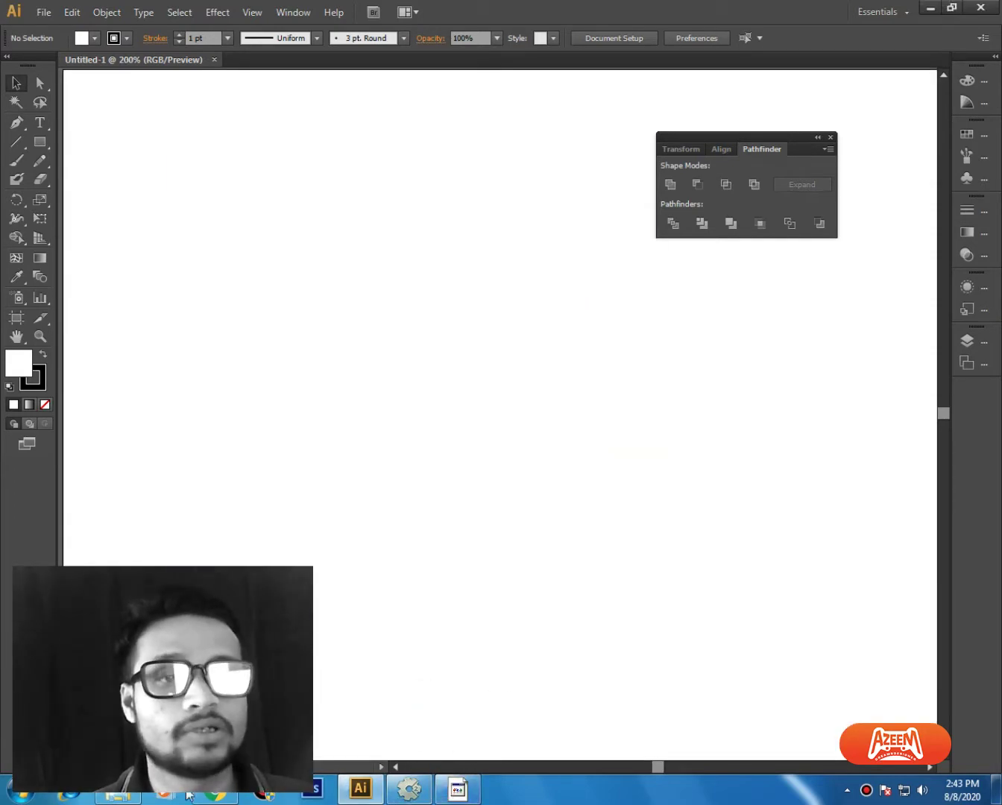
Step: Open the isometric traffic barriers vector in the Freepik results in Chrome and bring its image into the Illustrator document as a reference
{"action": "left_click", "coordinate": [215, 791]}
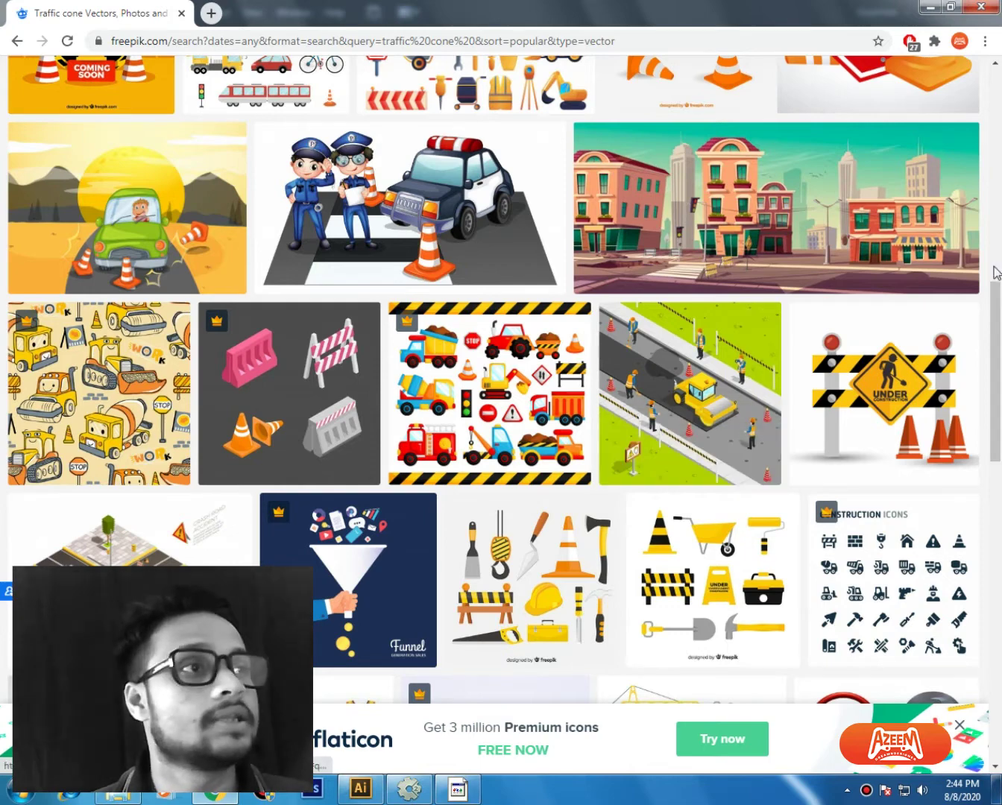
{"action": "scroll", "coordinate": [996, 273], "scroll_direction": "down", "scroll_amount": 1}
{"action": "left_click", "coordinate": [473, 340]}
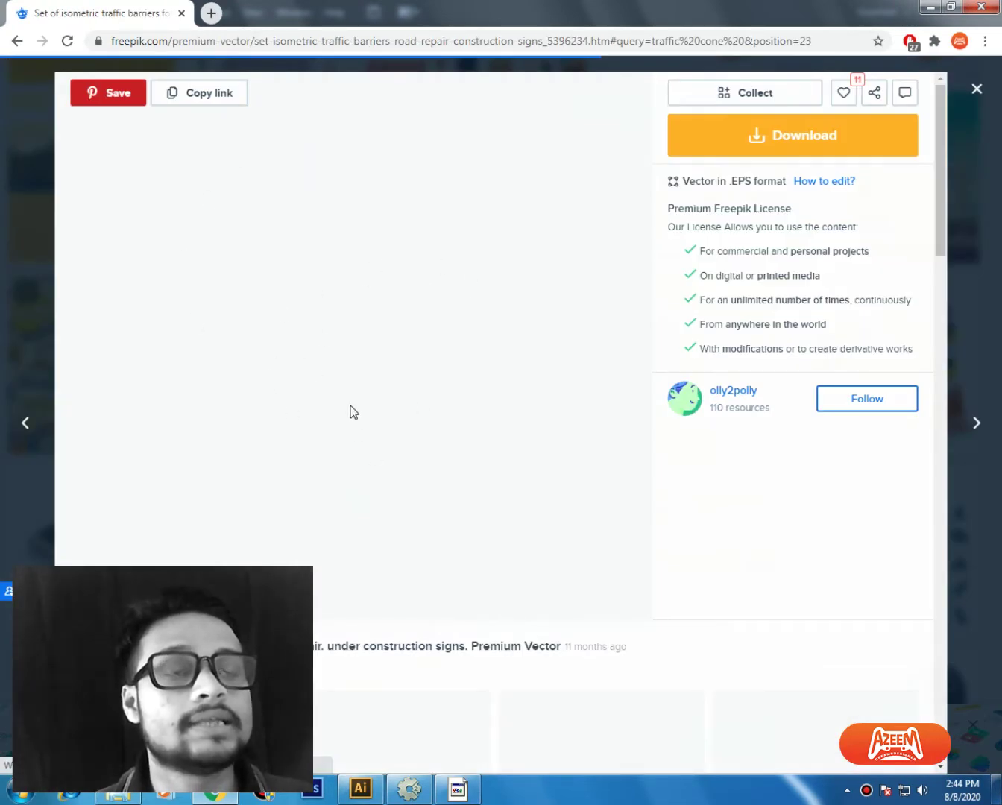
{"action": "key", "text": "alt+Tab"}
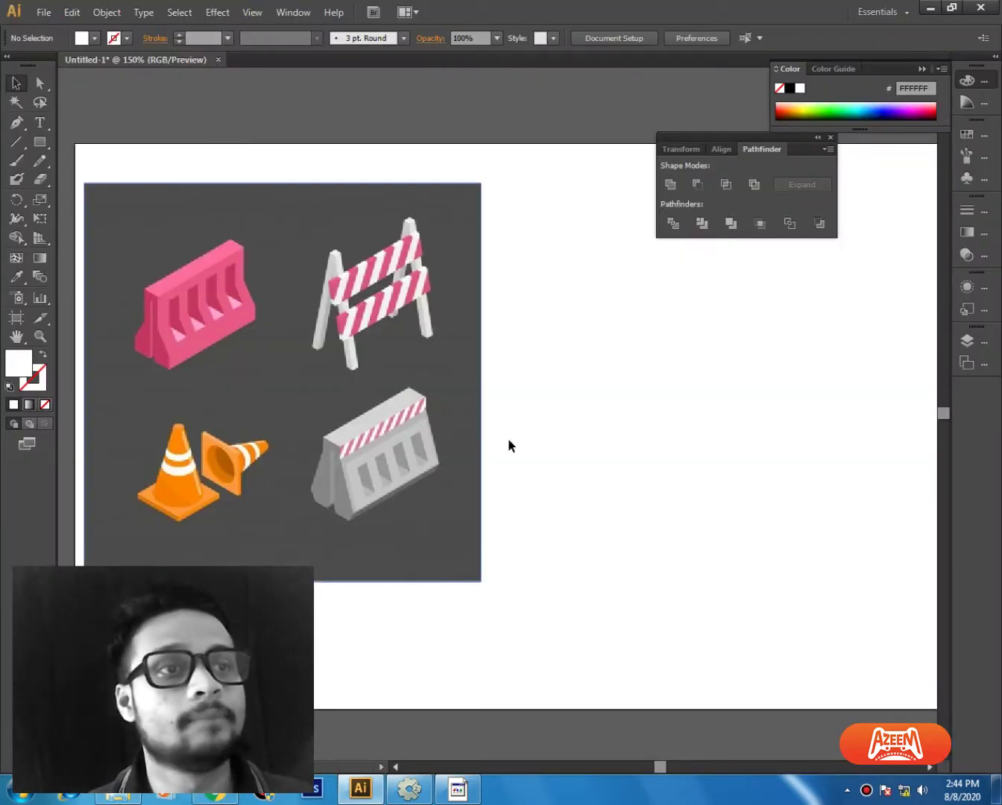
Step: Draw a small circle beside the reference image and fill it with orange FD9840 sampled from the standing cone
{"action": "mouse_move", "coordinate": [593, 521]}
{"action": "left_mouse_down"}
{"action": "mouse_move", "coordinate": [483, 461]}
{"action": "mouse_move", "coordinate": [653, 447]}
{"action": "mouse_move", "coordinate": [577, 449]}
{"action": "mouse_move", "coordinate": [595, 504]}
{"action": "left_mouse_up"}
{"action": "key", "text": "m"}
{"action": "key", "text": "ctrl+z"}
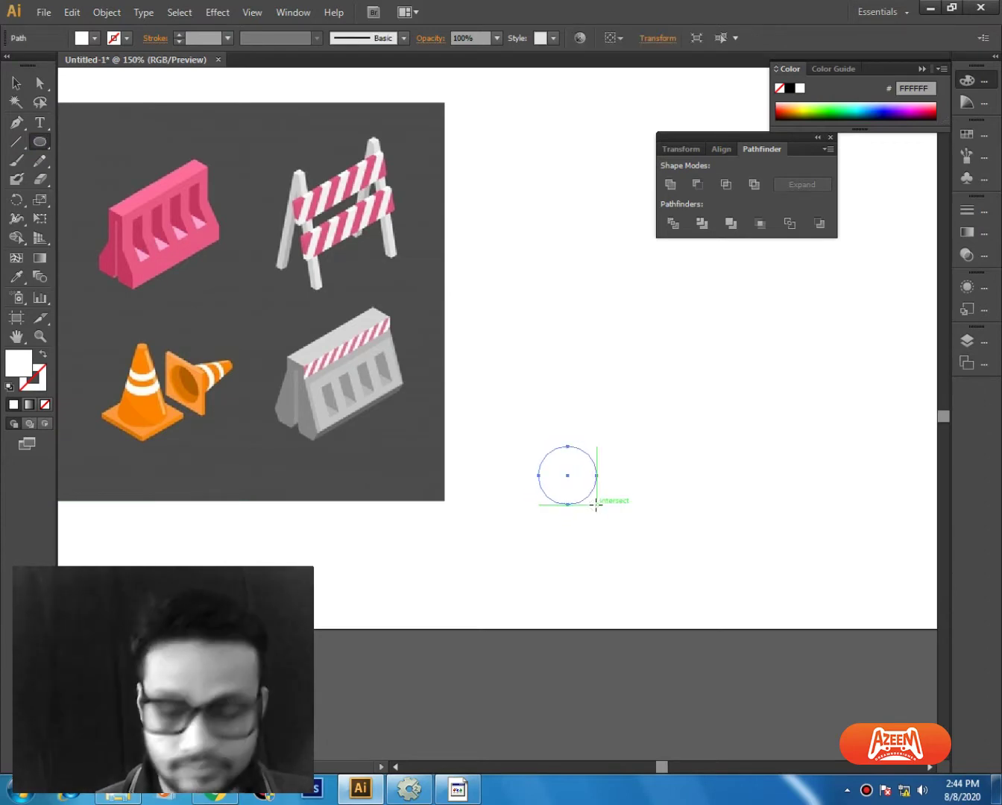
{"action": "key", "text": "r"}
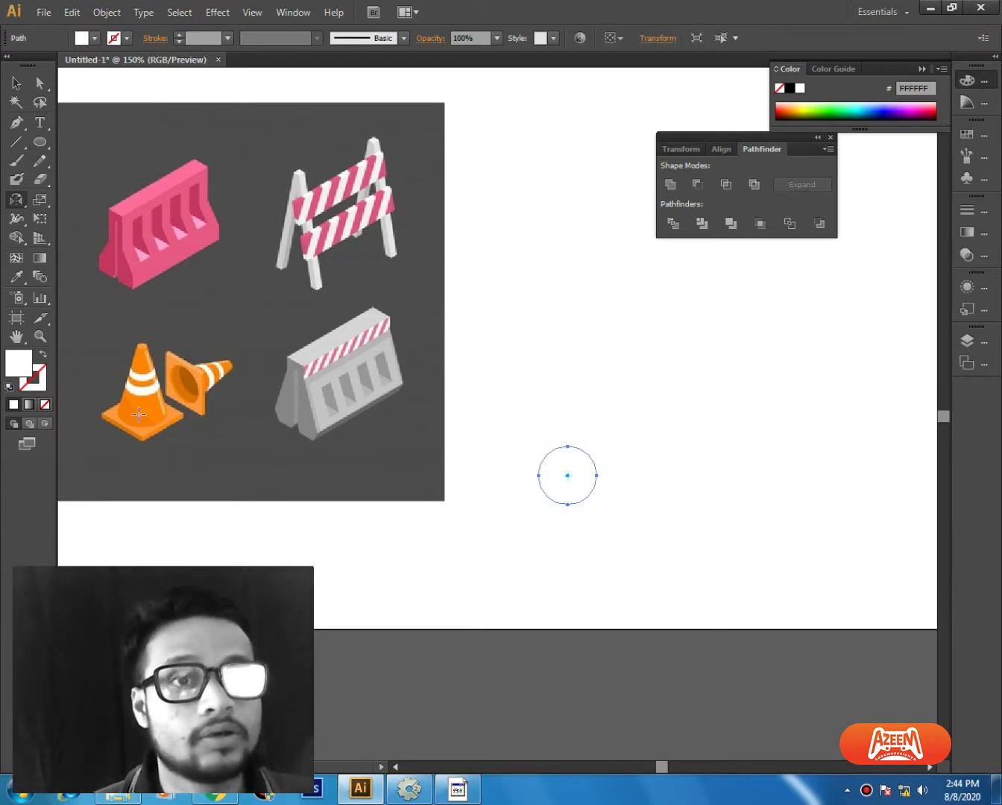
{"action": "key", "text": "i"}
{"action": "left_click", "coordinate": [150, 412]}
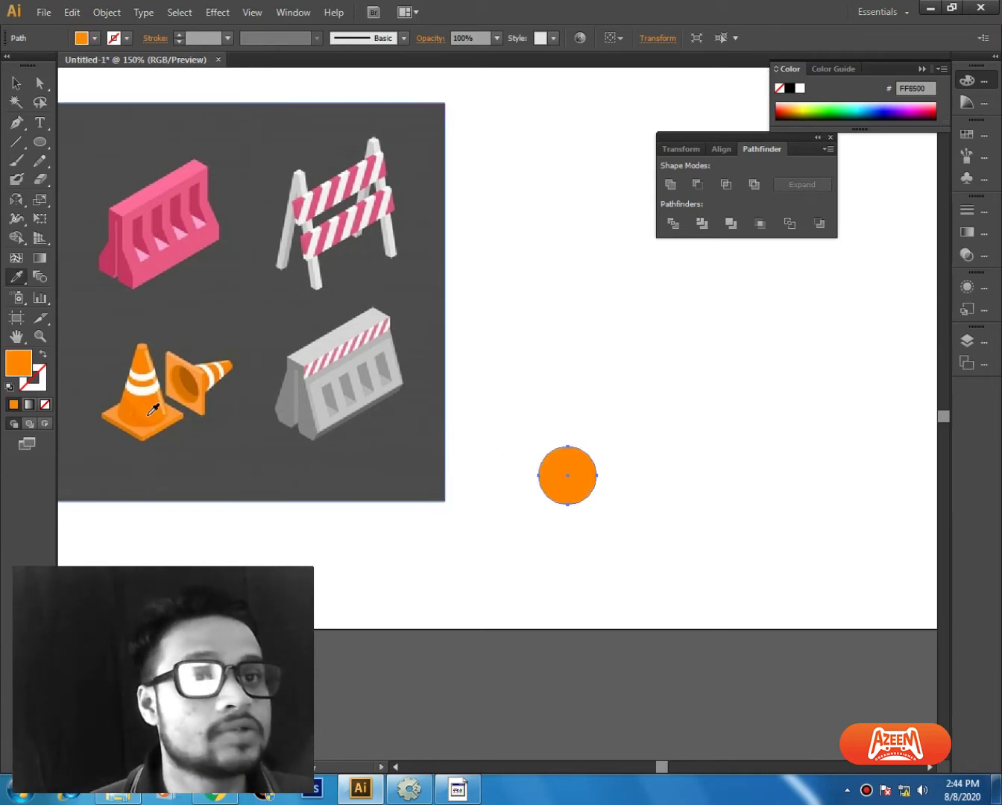
{"action": "left_click", "coordinate": [152, 417]}
{"action": "key", "text": "ctrl+shift+a"}
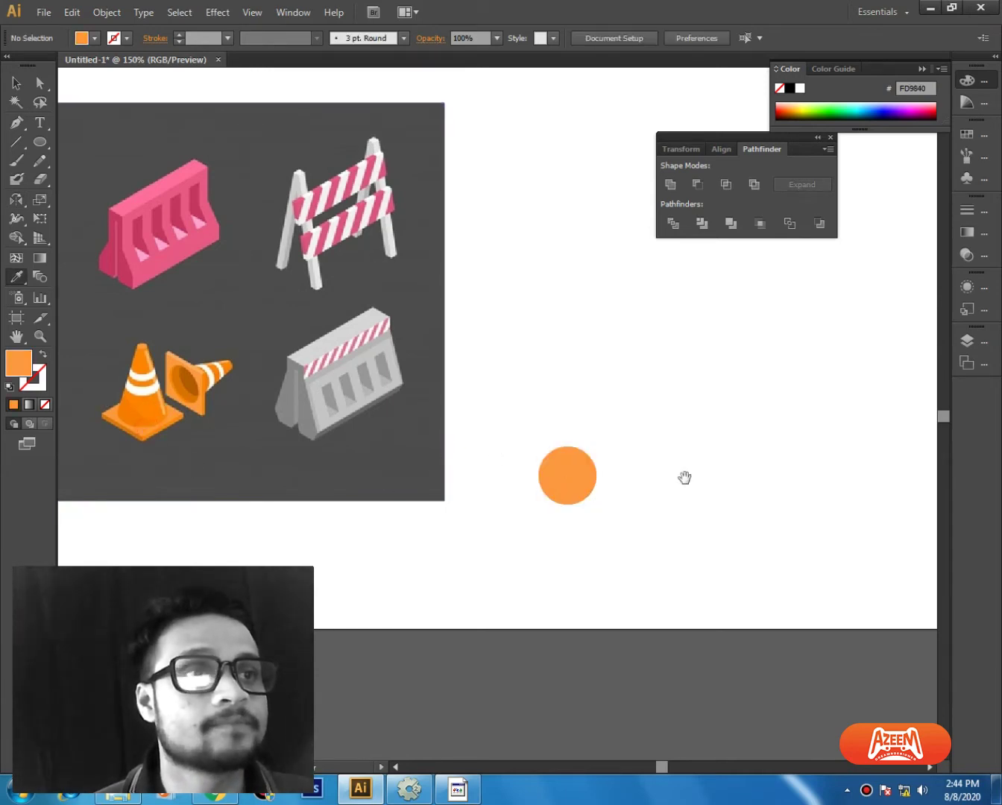
Step: Draw a smaller concentric circle inside the orange one and fill it with white sampled from the artboard
{"action": "left_click_drag", "start_coordinate": [684, 477], "coordinate": [587, 438]}
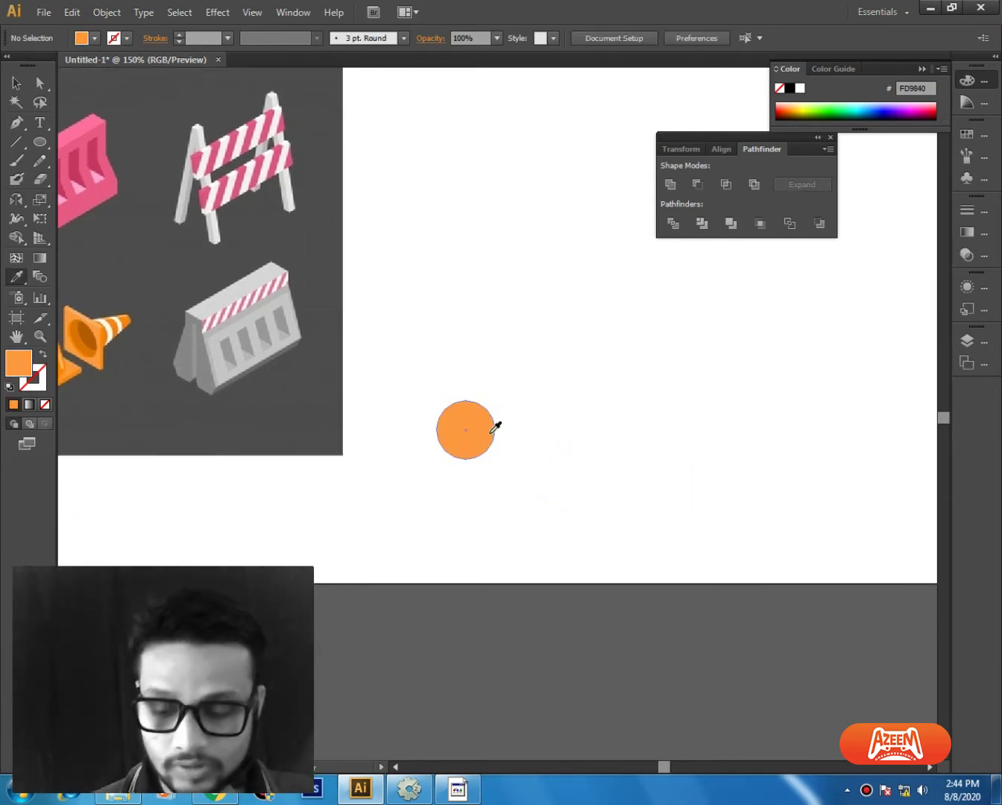
{"action": "key", "text": "v"}
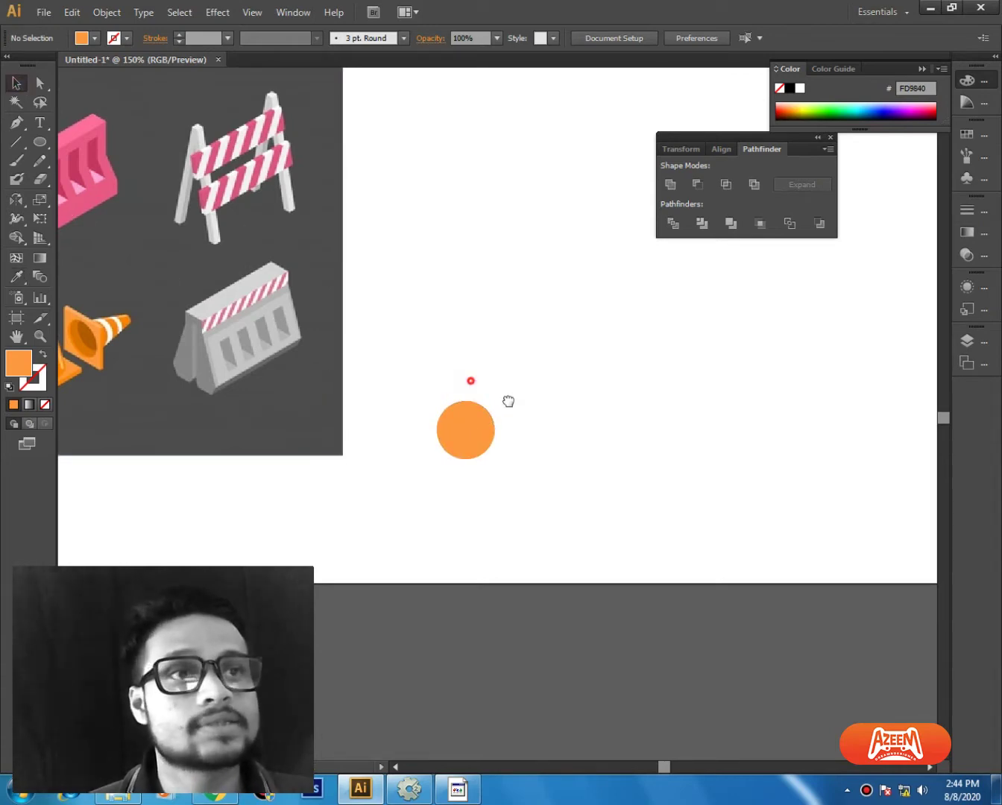
{"action": "left_click_drag", "start_coordinate": [470, 379], "coordinate": [503, 402]}
{"action": "key", "text": "l"}
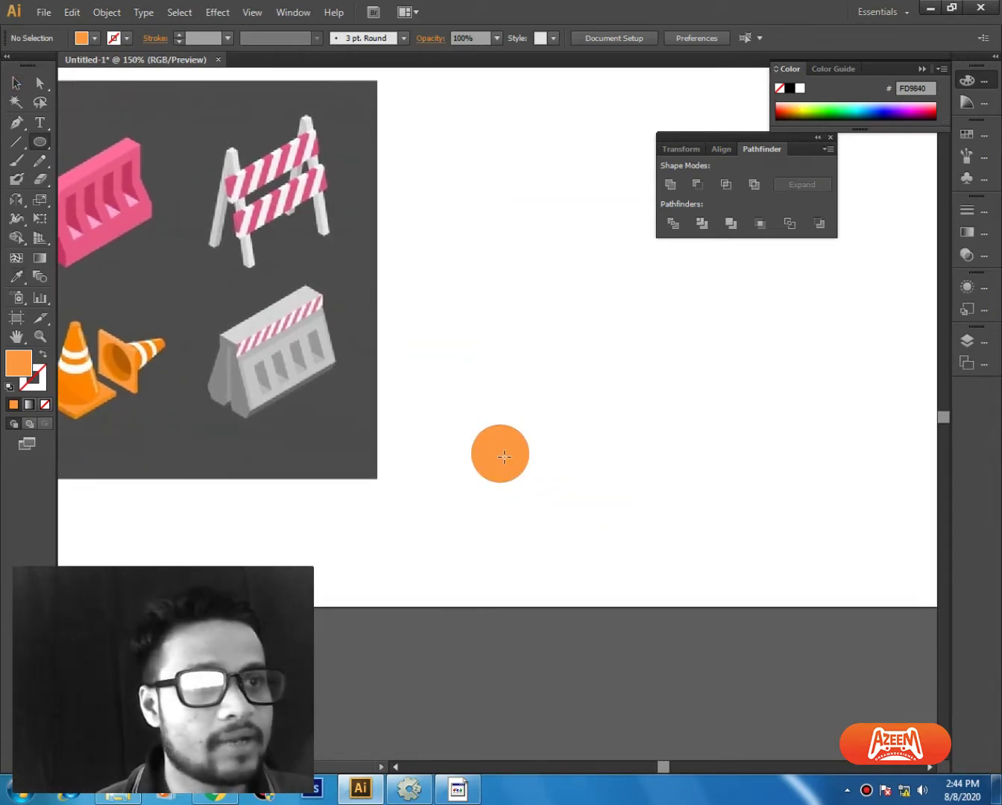
{"action": "left_click_drag", "start_coordinate": [500, 455], "coordinate": [520, 472], "text": "alt+shift"}
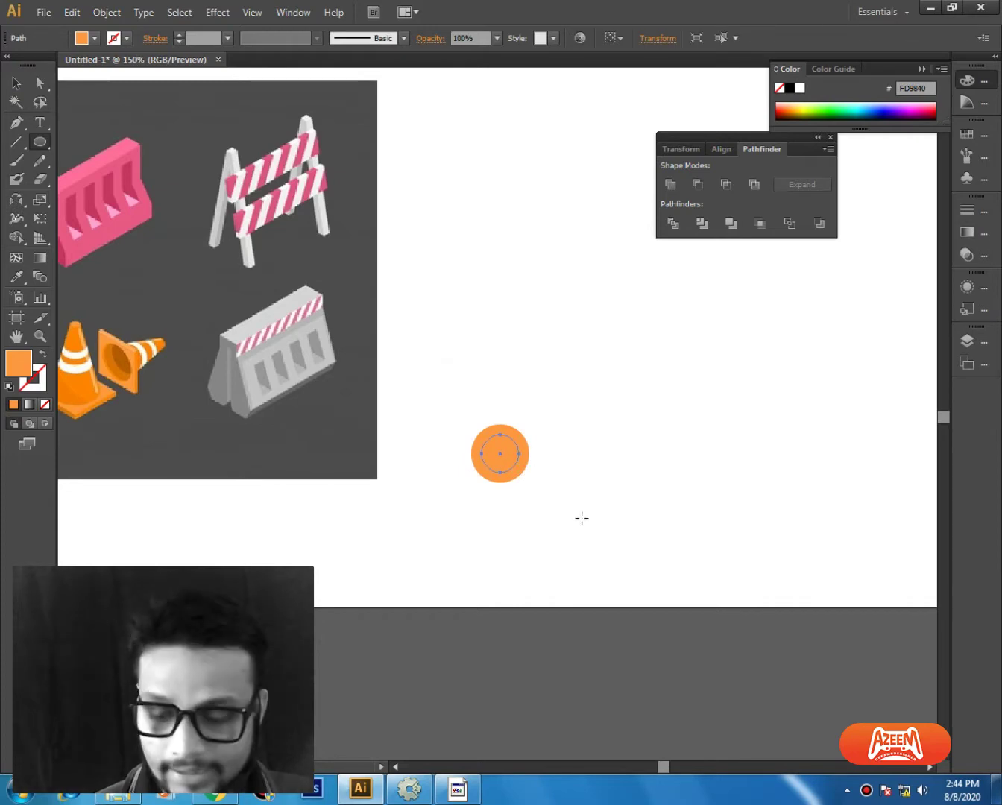
{"action": "key", "text": "i"}
{"action": "left_click", "coordinate": [606, 522]}
{"action": "key", "text": "ctrl+shift+a"}
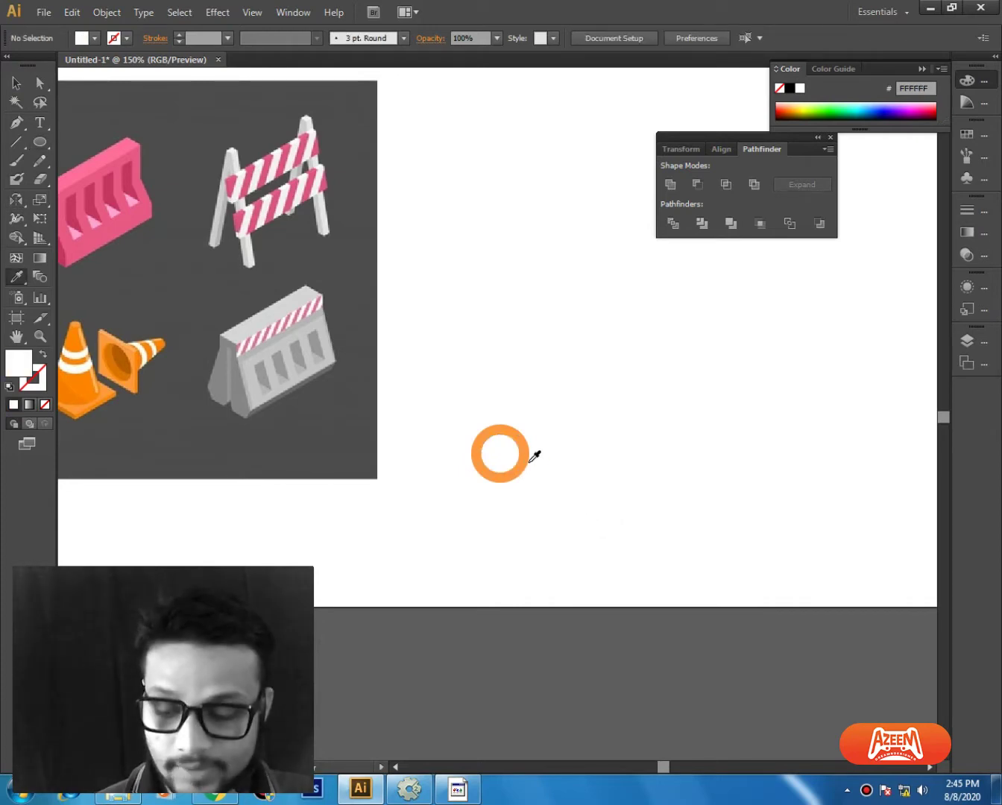
Step: Swap the inner circle's white fill to its stroke and set the stroke weight to 7 pt
{"action": "key", "text": "b"}
{"action": "key", "text": "v"}
{"action": "left_click", "coordinate": [507, 463]}
{"action": "key", "text": "shift+x"}
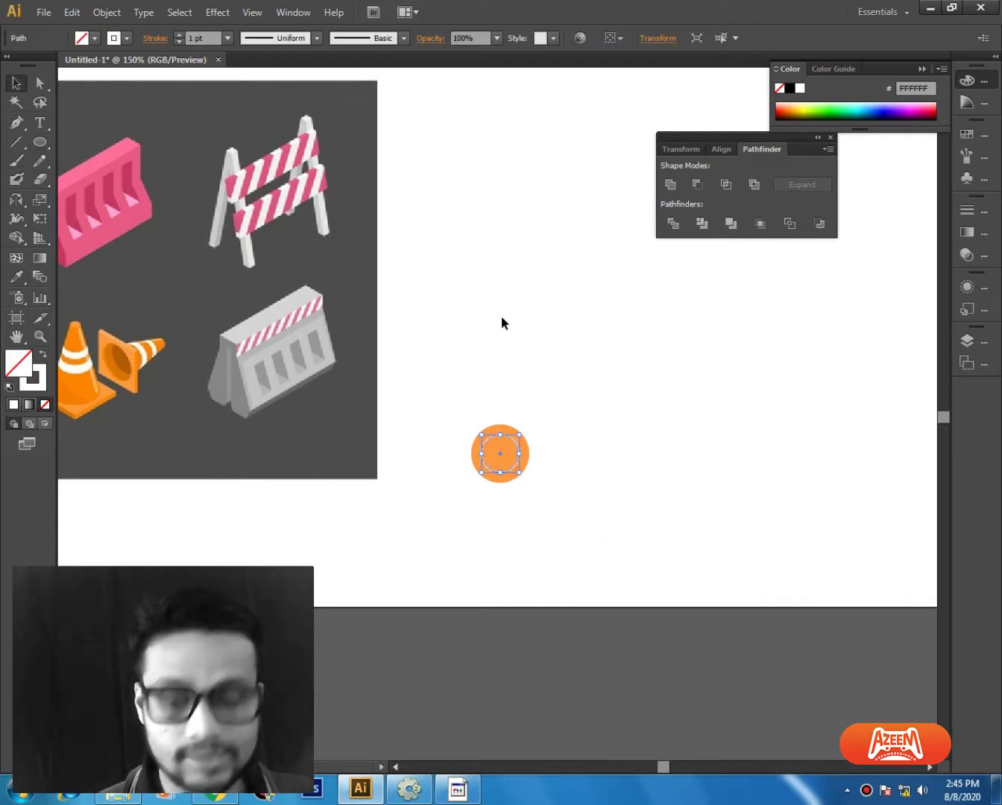
{"action": "left_click", "coordinate": [179, 34]}
{"action": "left_click", "coordinate": [181, 35]}
{"action": "left_click", "coordinate": [179, 35]}
{"action": "left_click", "coordinate": [180, 34]}
{"action": "left_click", "coordinate": [180, 34]}
{"action": "left_click", "coordinate": [179, 34]}
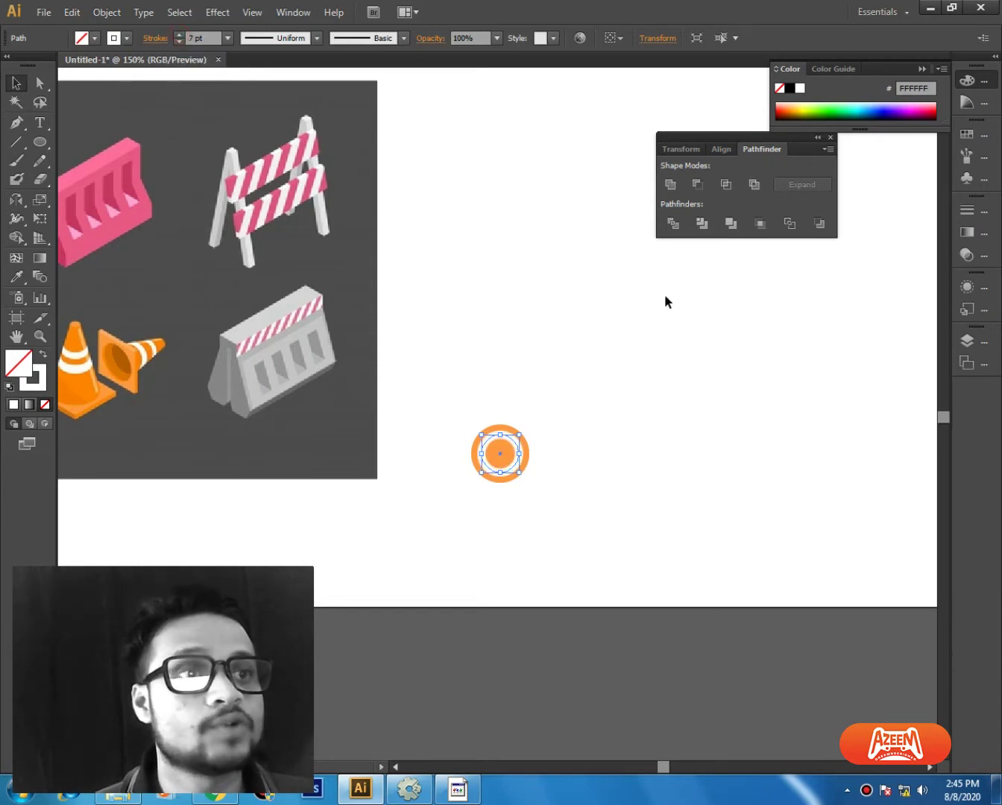
{"action": "left_click", "coordinate": [665, 294]}
{"action": "left_click_drag", "start_coordinate": [463, 476], "coordinate": [372, 589]}
{"action": "left_click_drag", "start_coordinate": [518, 454], "coordinate": [520, 400]}
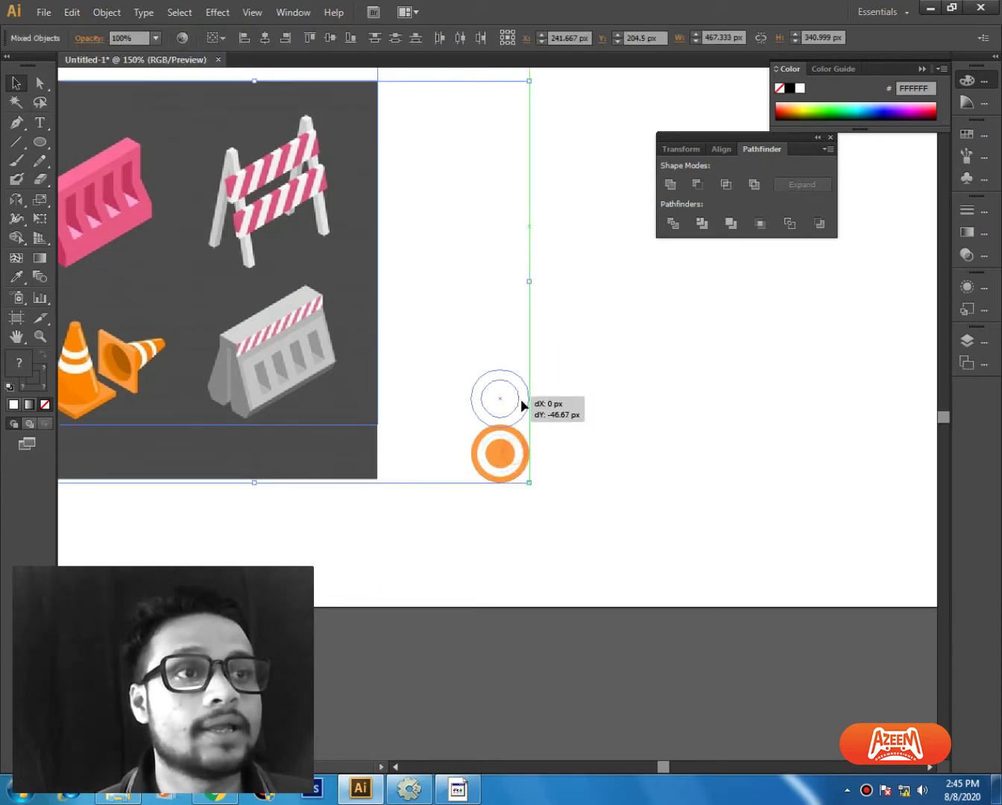
{"action": "left_click", "coordinate": [549, 411]}
{"action": "key", "text": "ctrl+z"}
Step: Select both concentric circles without the reference image and move them together higher on the artboard
{"action": "left_click_drag", "start_coordinate": [573, 354], "coordinate": [428, 581]}
{"action": "mouse_move", "coordinate": [501, 456]}
{"action": "left_mouse_down"}
{"action": "mouse_move", "coordinate": [501, 350]}
{"action": "mouse_move", "coordinate": [493, 435]}
{"action": "left_mouse_up"}
{"action": "left_click", "coordinate": [550, 385]}
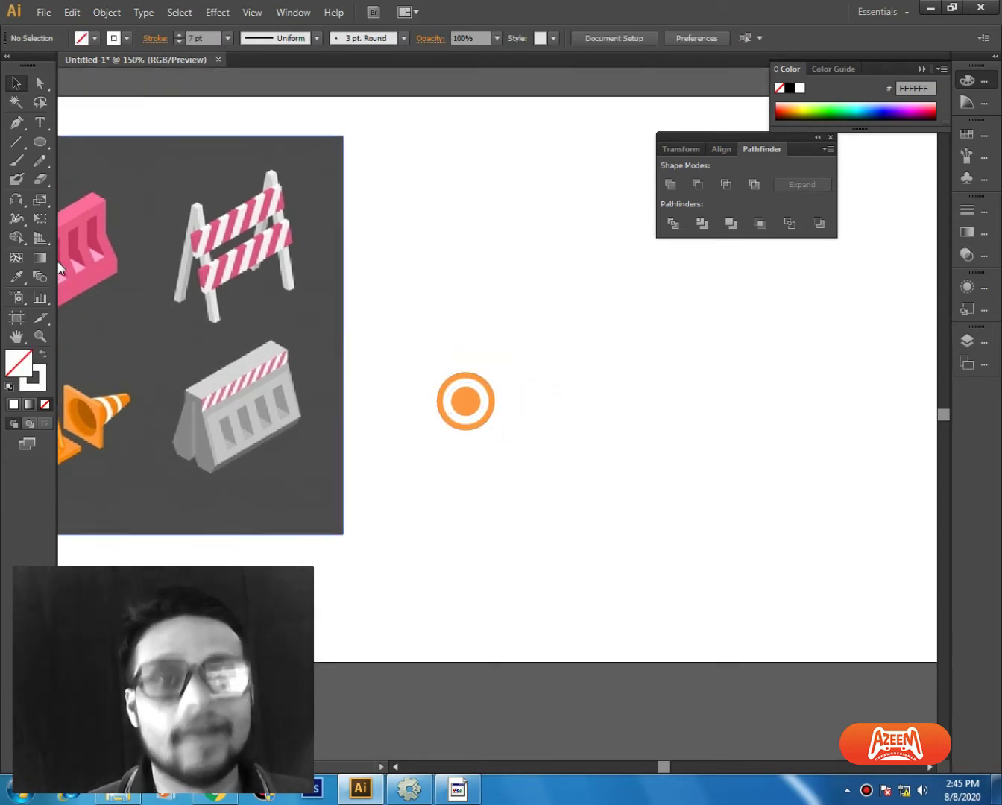
Step: Draw a rounded square centred on the circles, fill it with orange FF953F sampled from the cone's base, and send it to the back
{"action": "left_click_drag", "start_coordinate": [39, 149], "coordinate": [104, 160]}
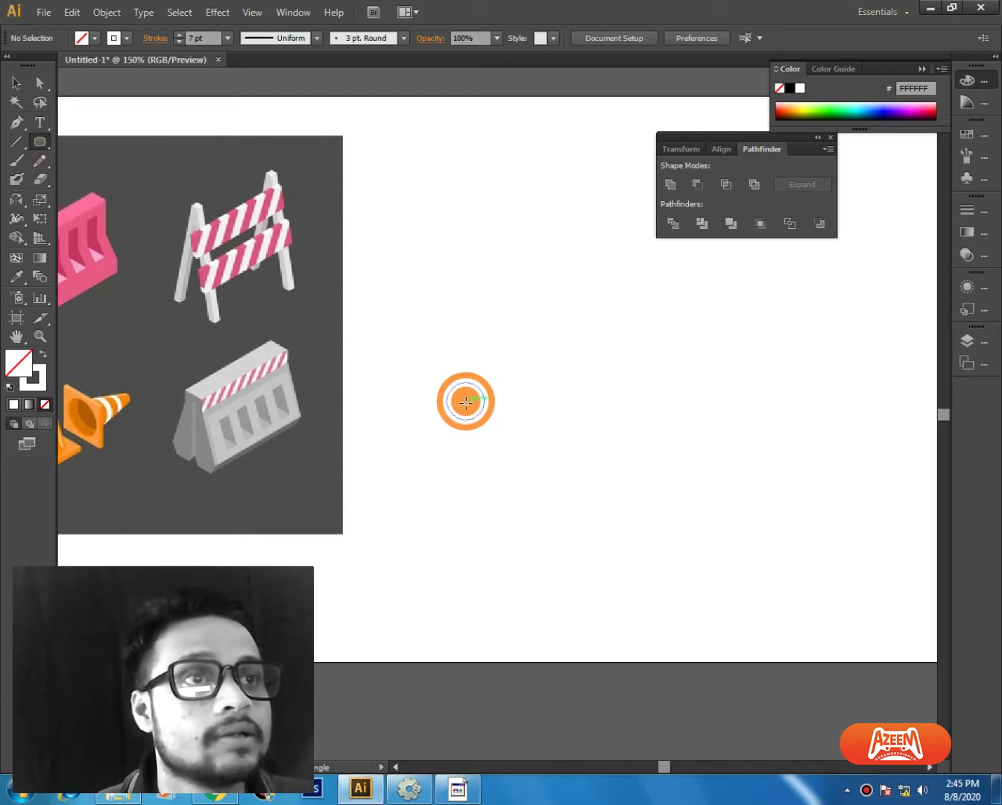
{"action": "left_click_drag", "start_coordinate": [465, 402], "coordinate": [503, 439], "text": "alt+shift"}
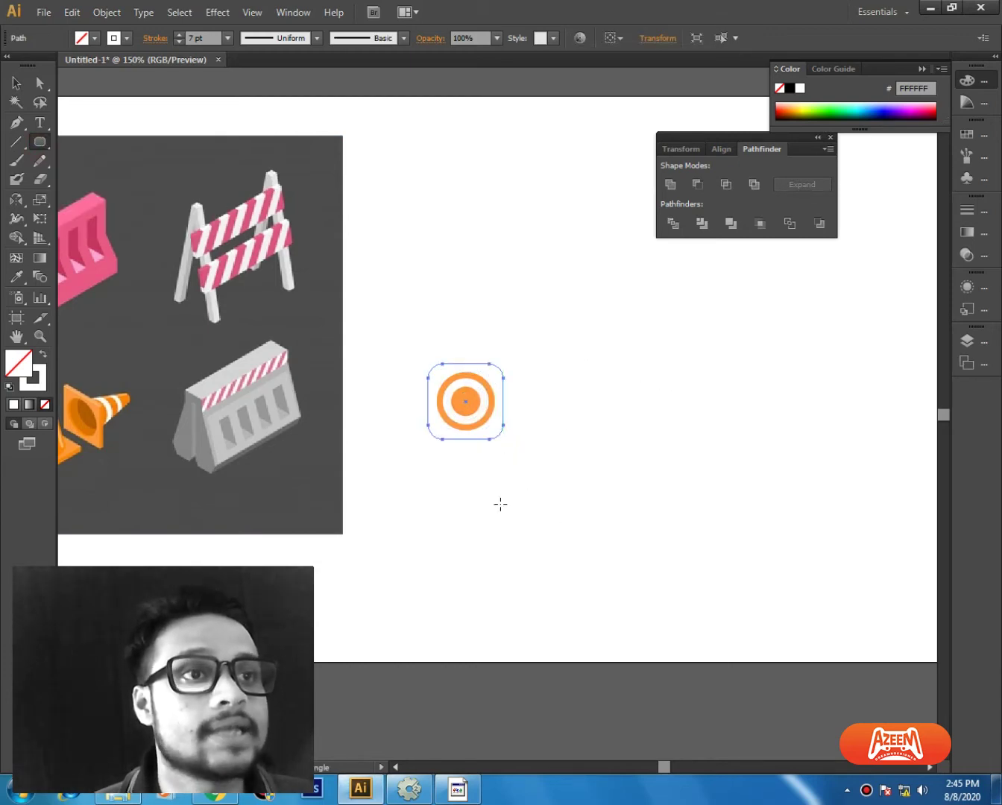
{"action": "left_click_drag", "start_coordinate": [269, 427], "coordinate": [399, 423]}
{"action": "key", "text": "i"}
{"action": "left_click", "coordinate": [175, 462]}
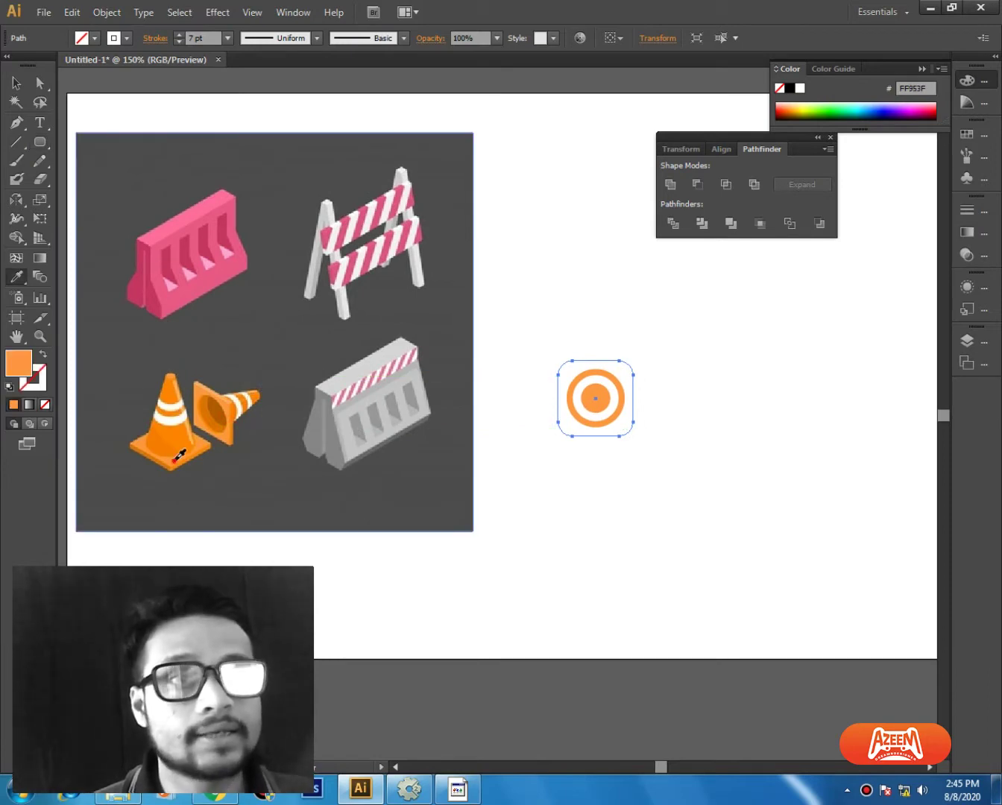
{"action": "left_click", "coordinate": [175, 462]}
{"action": "key", "text": "ctrl+shift+bracketleft"}
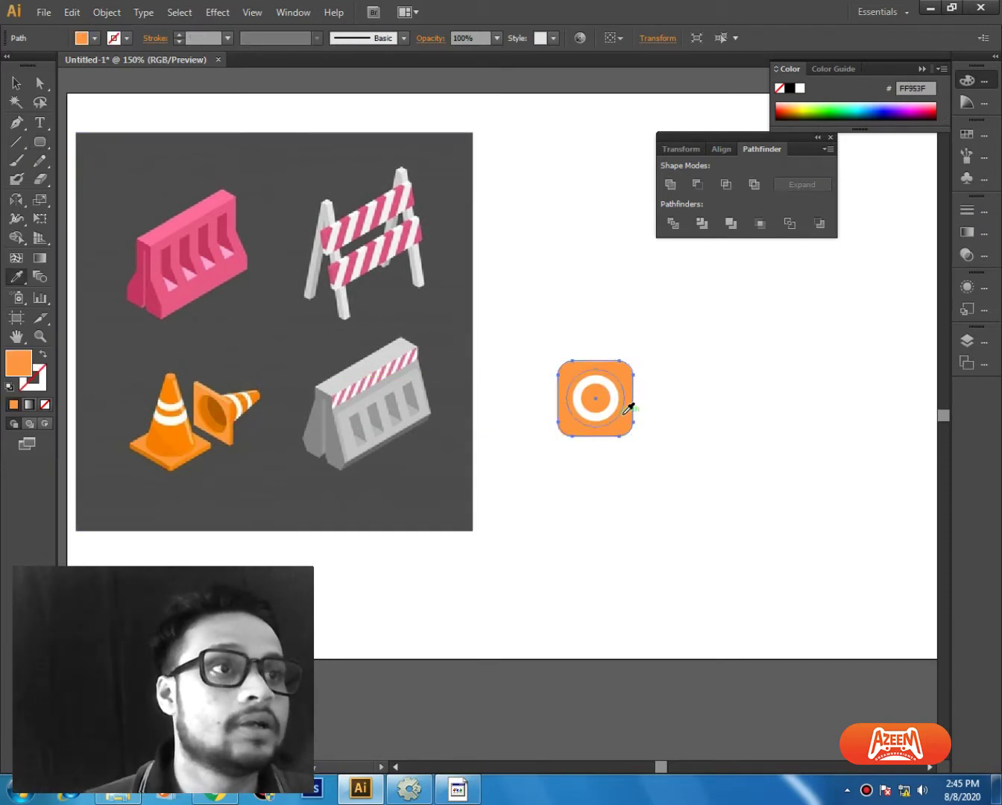
Step: Recolour the larger circle with the darker orange FD8400 sampled from the standing cone's body
{"action": "key", "text": "ctrl+shift+a"}
{"action": "left_click", "coordinate": [622, 414], "text": "ctrl"}
{"action": "left_click", "coordinate": [170, 437]}
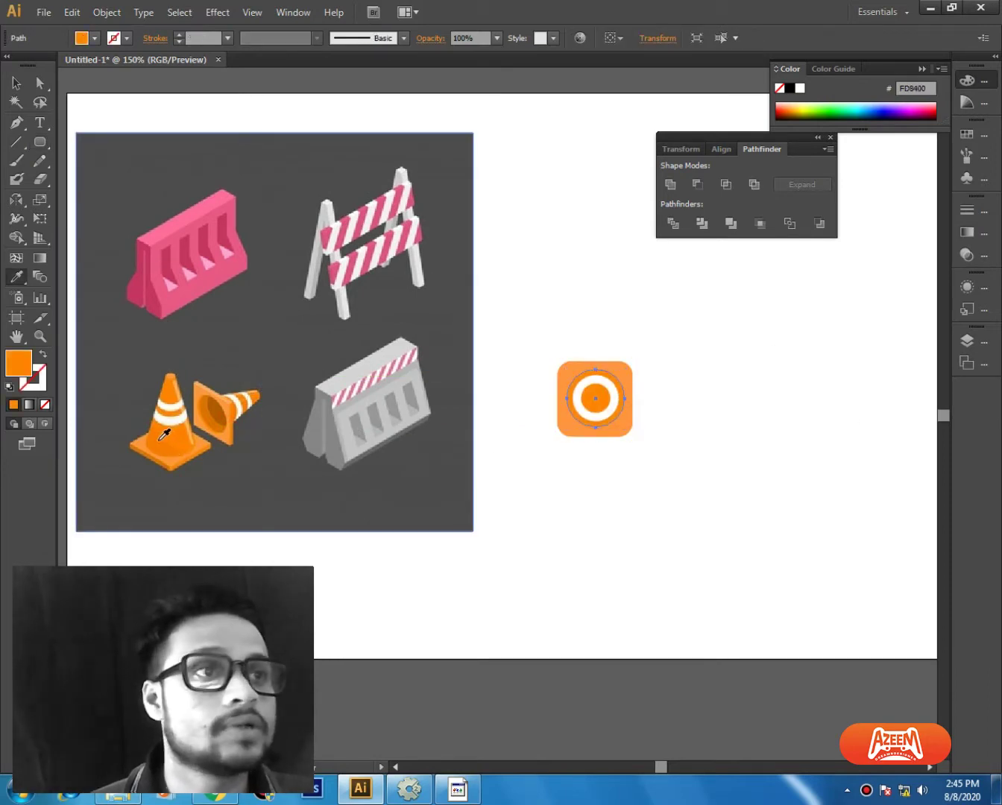
Step: Recolour the larger circle with the darker orange F77D00 sampled from the standing cone's body in the reference, and deselect it
{"action": "left_click", "coordinate": [155, 446]}
{"action": "left_click", "coordinate": [617, 461], "text": "ctrl"}
{"action": "left_click_drag", "start_coordinate": [651, 472], "coordinate": [552, 462]}
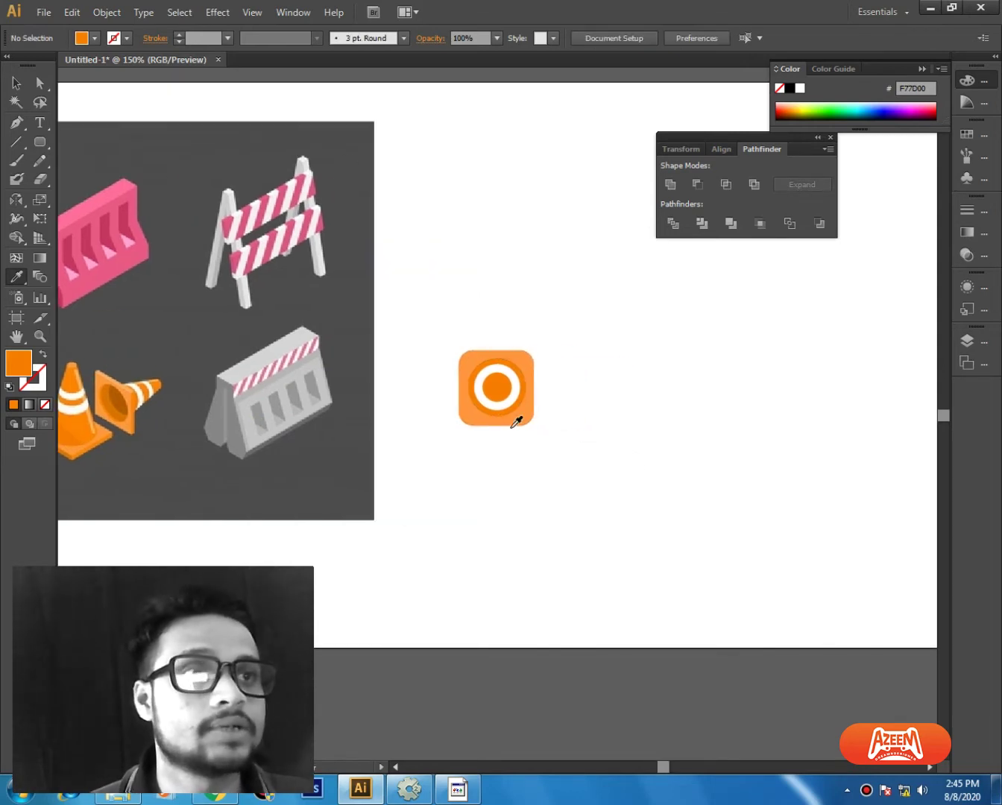
Step: Try scaling the whole top-view cone down about its centre, and undo the scaling
{"action": "key", "text": "v"}
{"action": "left_click_drag", "start_coordinate": [551, 383], "coordinate": [459, 487]}
{"action": "key", "text": "ctrl+equal"}
{"action": "left_click_drag", "start_coordinate": [594, 401], "coordinate": [576, 418], "text": "alt+shift"}
{"action": "left_click", "coordinate": [638, 420]}
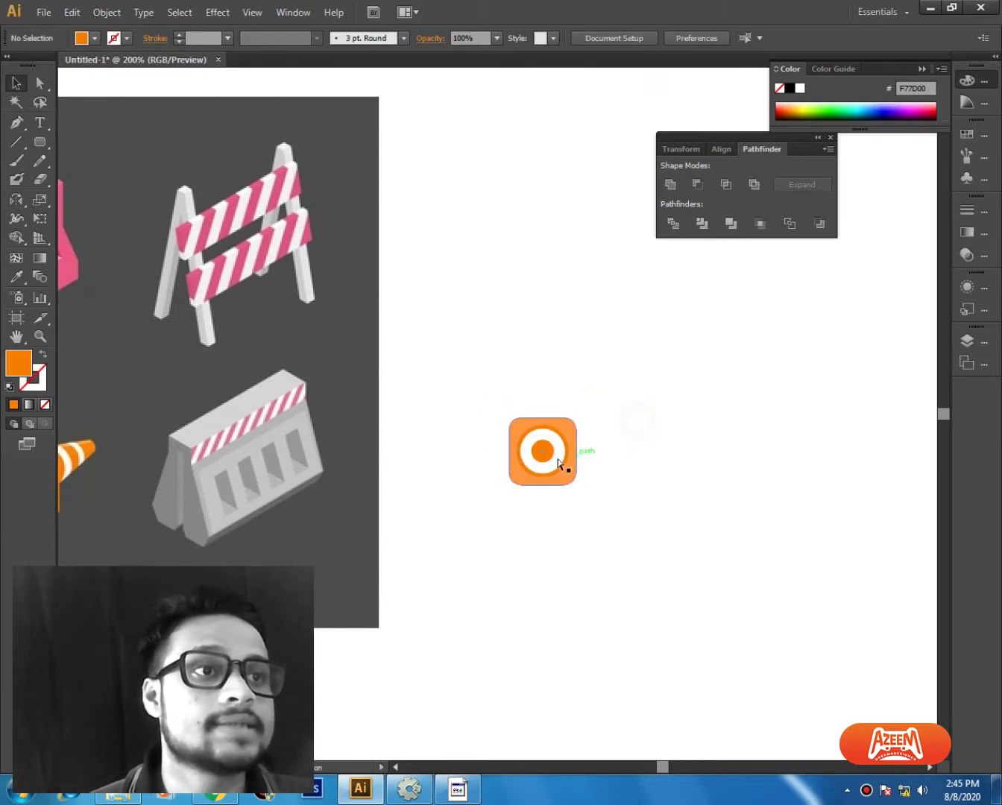
{"action": "key", "text": "ctrl+z"}
{"action": "left_click", "coordinate": [660, 464]}
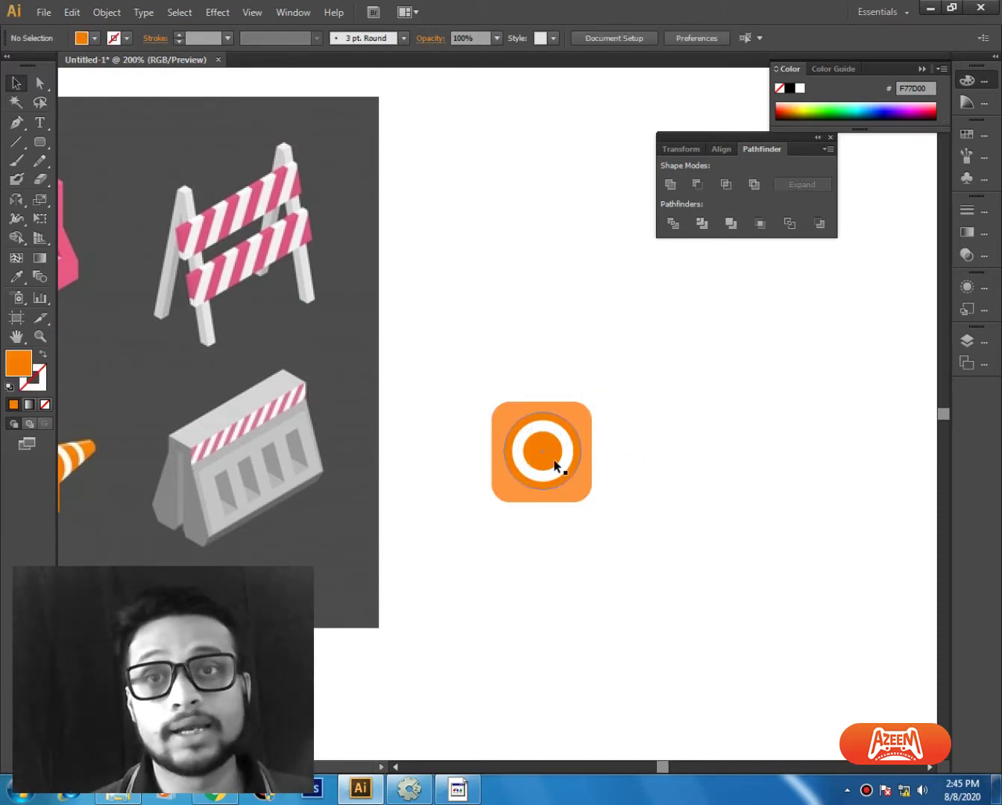
Step: Set the white ring's stroke weight to 5 pt and duplicate the whole top-view cone straight up above the original
{"action": "left_click", "coordinate": [565, 464]}
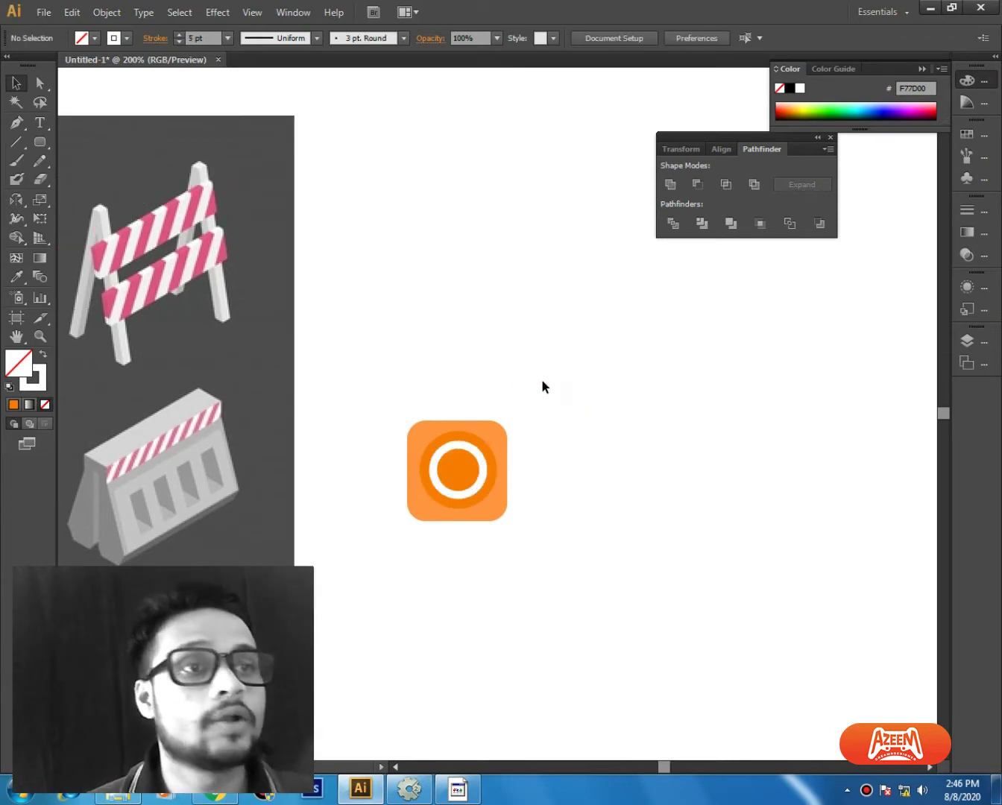
{"action": "left_click_drag", "start_coordinate": [543, 380], "coordinate": [366, 555]}
{"action": "left_click_drag", "start_coordinate": [481, 505], "coordinate": [495, 371], "text": "alt+shift"}
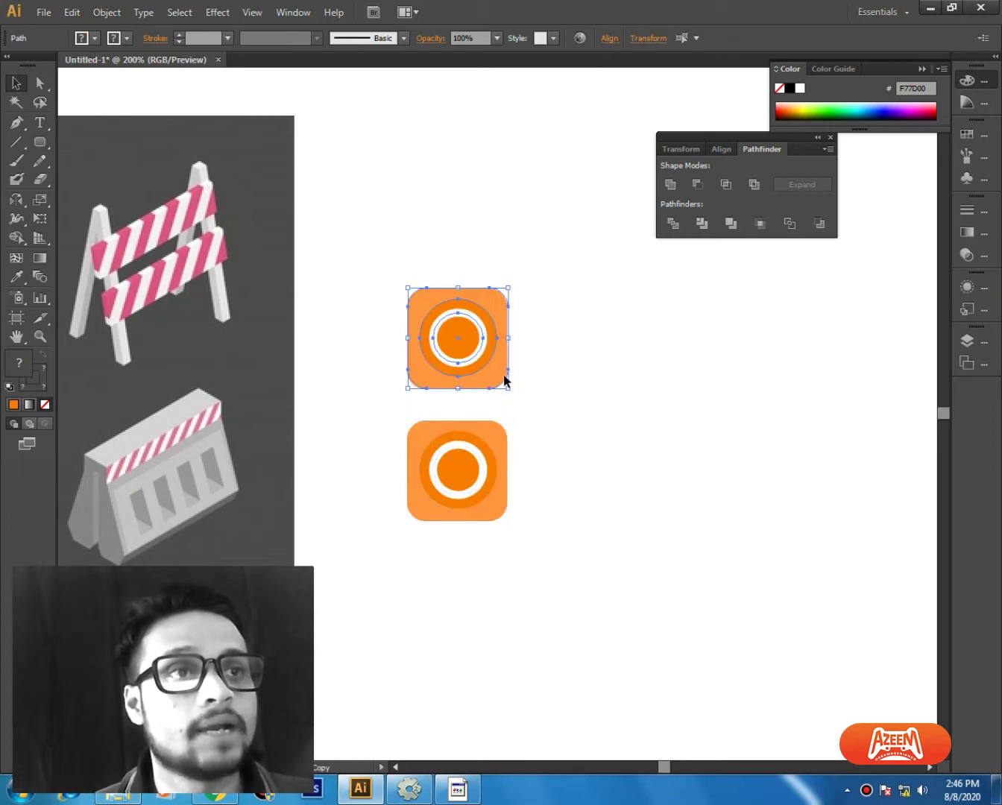
Step: Draw a thin rounded bar in light orange FF953F along the bottom of the upper copy, as wide as its square
{"action": "left_click_drag", "start_coordinate": [535, 332], "coordinate": [512, 411]}
{"action": "key", "text": "ctrl+plus"}
{"action": "left_click", "coordinate": [528, 478]}
{"action": "left_click_drag", "start_coordinate": [525, 478], "coordinate": [590, 442]}
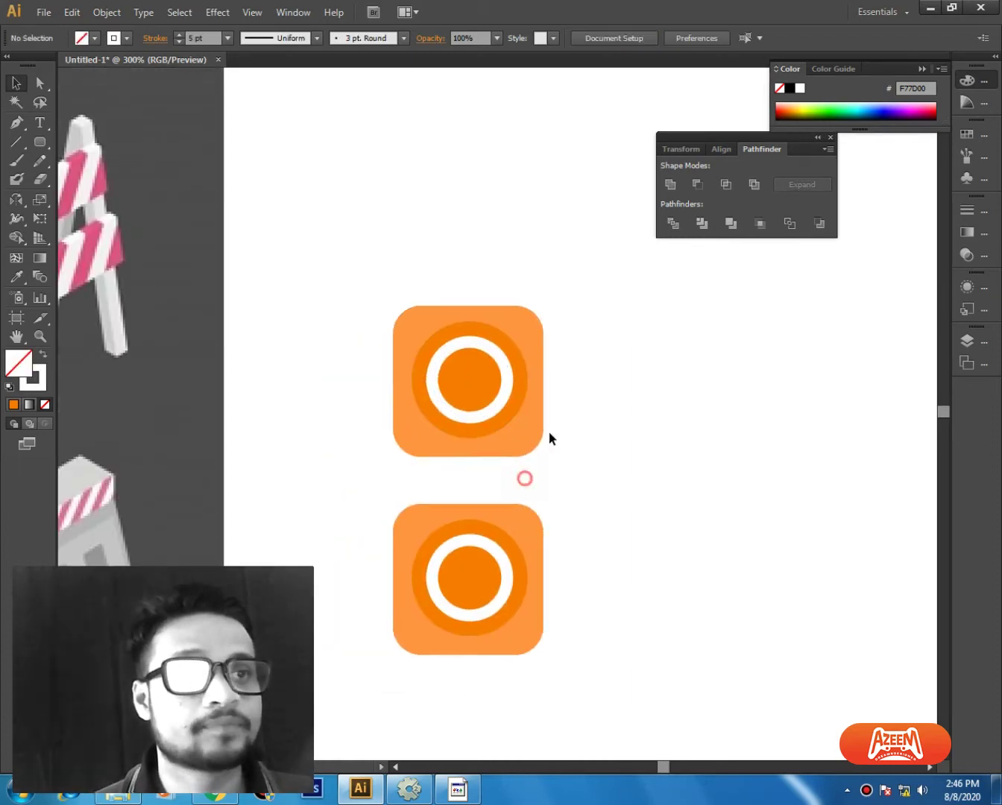
{"action": "left_click", "coordinate": [533, 428]}
{"action": "left_click", "coordinate": [35, 145]}
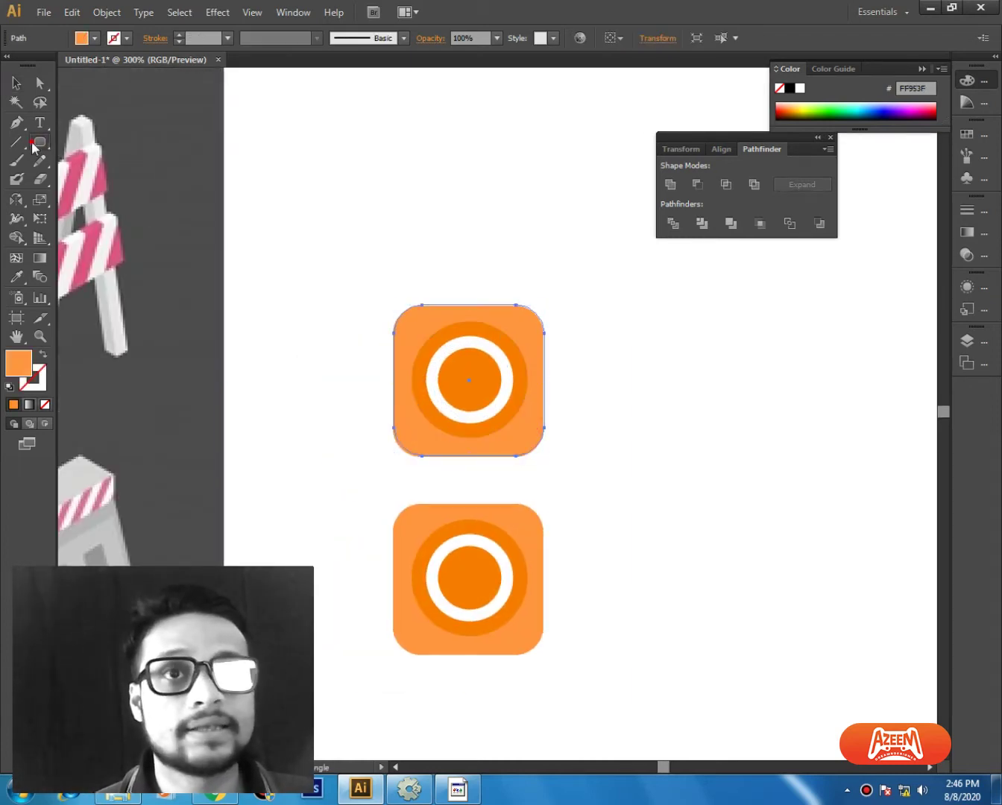
{"action": "left_click_drag", "start_coordinate": [393, 429], "coordinate": [540, 456]}
{"action": "key", "text": "v"}
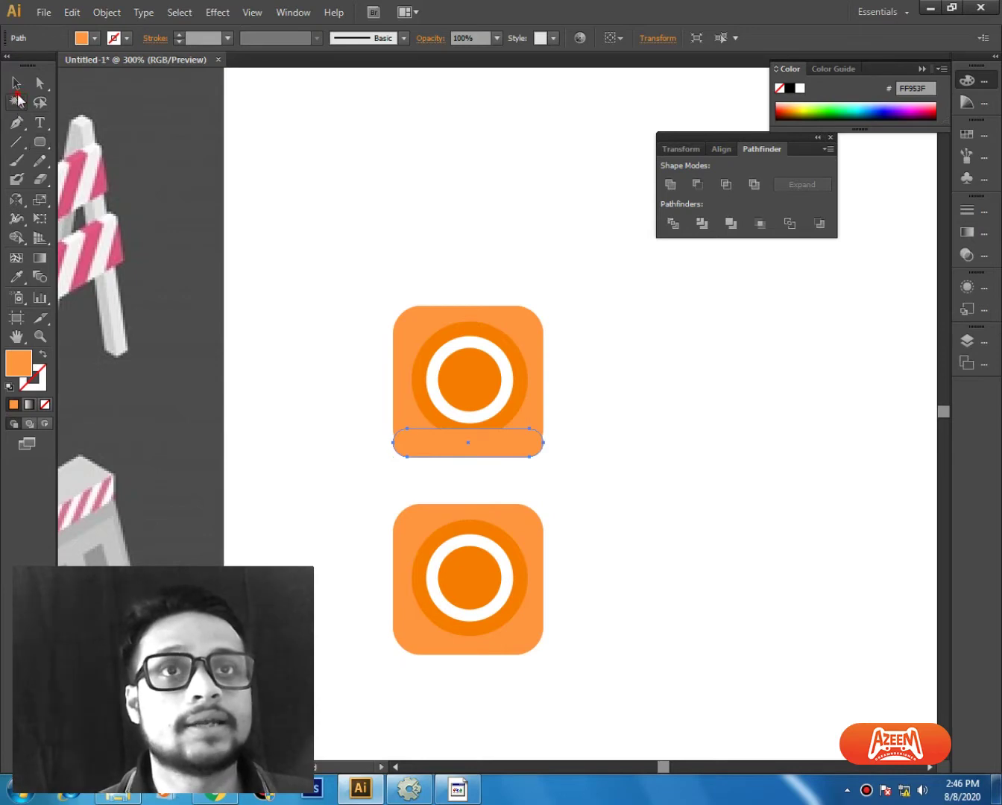
Step: Delete the upper copy's rounded square and its concentric circles, keeping only the thin rounded bar
{"action": "left_click", "coordinate": [533, 365]}
{"action": "key", "text": "Delete"}
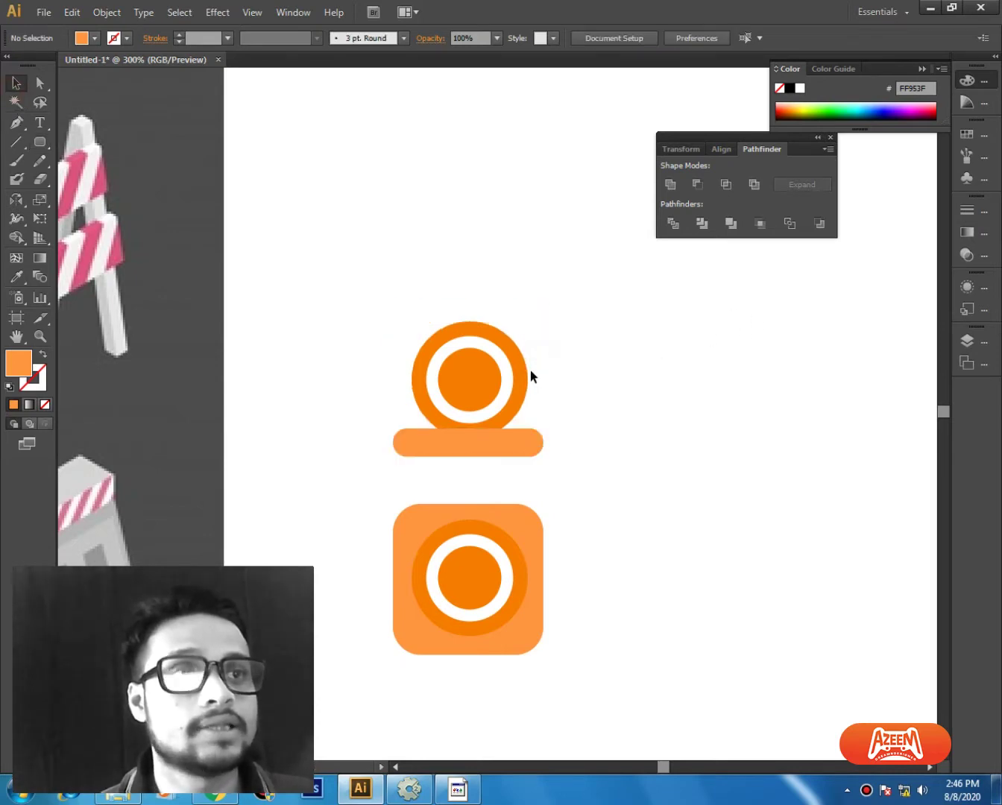
{"action": "left_click_drag", "start_coordinate": [467, 372], "coordinate": [439, 359]}
{"action": "key", "text": "shift+Up"}
{"action": "left_click", "coordinate": [553, 401]}
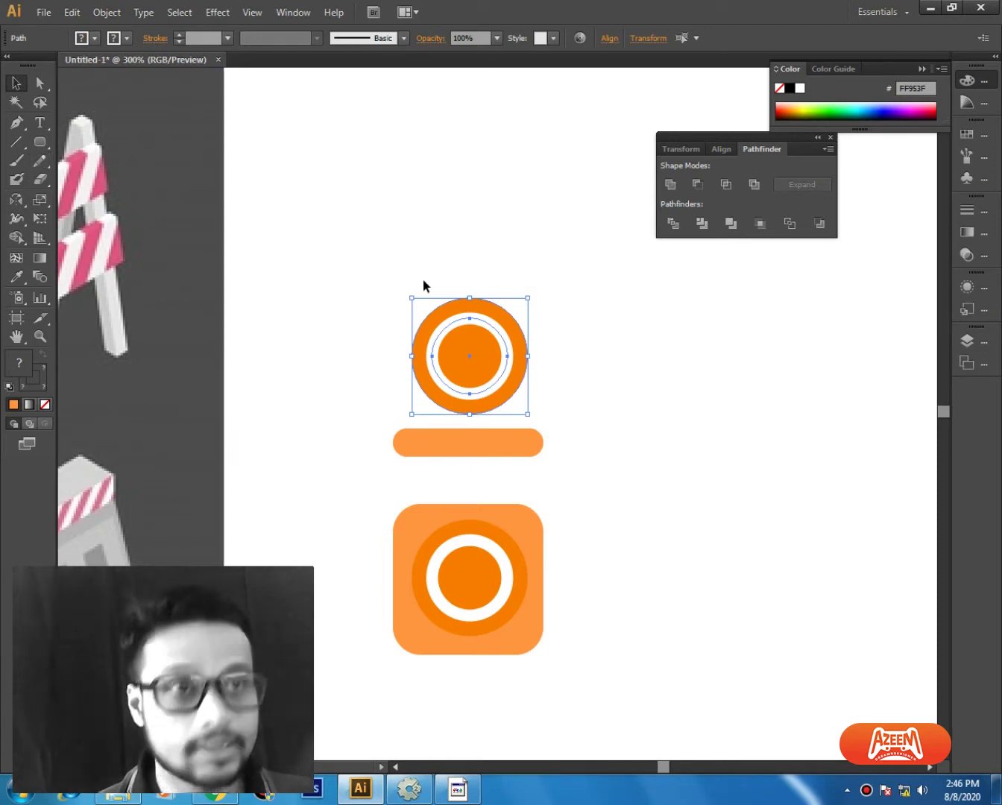
{"action": "key", "text": "Delete"}
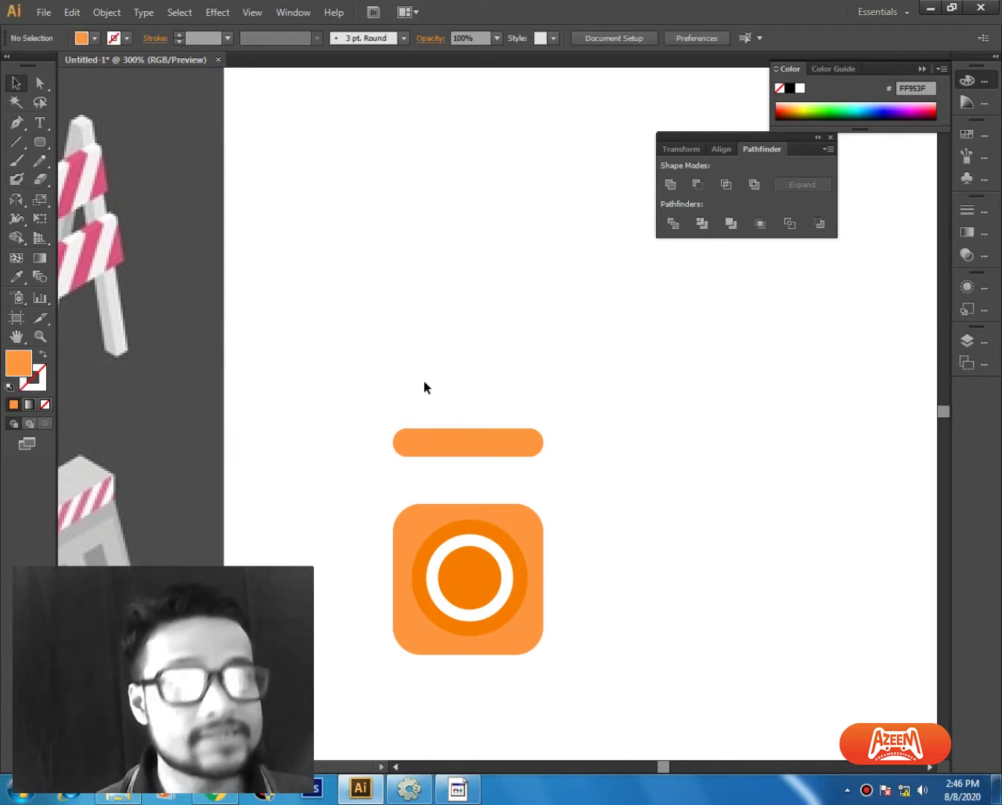
Step: Draw a tall rounded rectangle standing on the bar and scale its top anchor points inward to taper it into a cone
{"action": "left_click", "coordinate": [50, 142]}
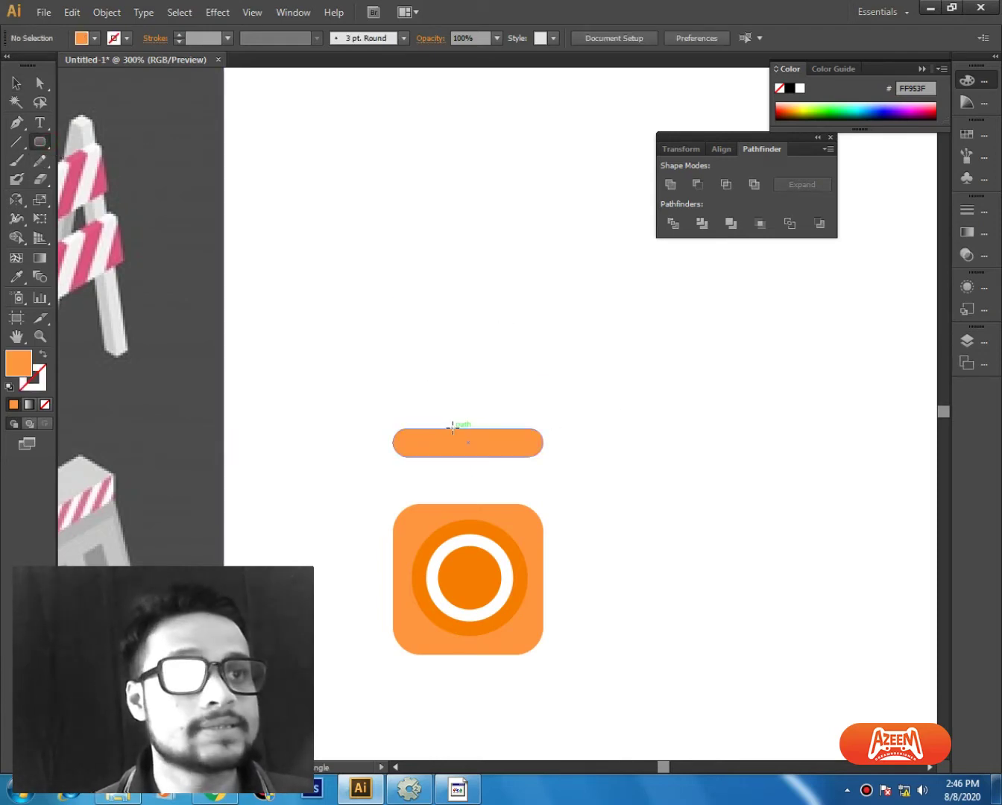
{"action": "left_click_drag", "start_coordinate": [426, 440], "coordinate": [419, 340]}
{"action": "key", "text": "a"}
{"action": "key", "text": "s"}
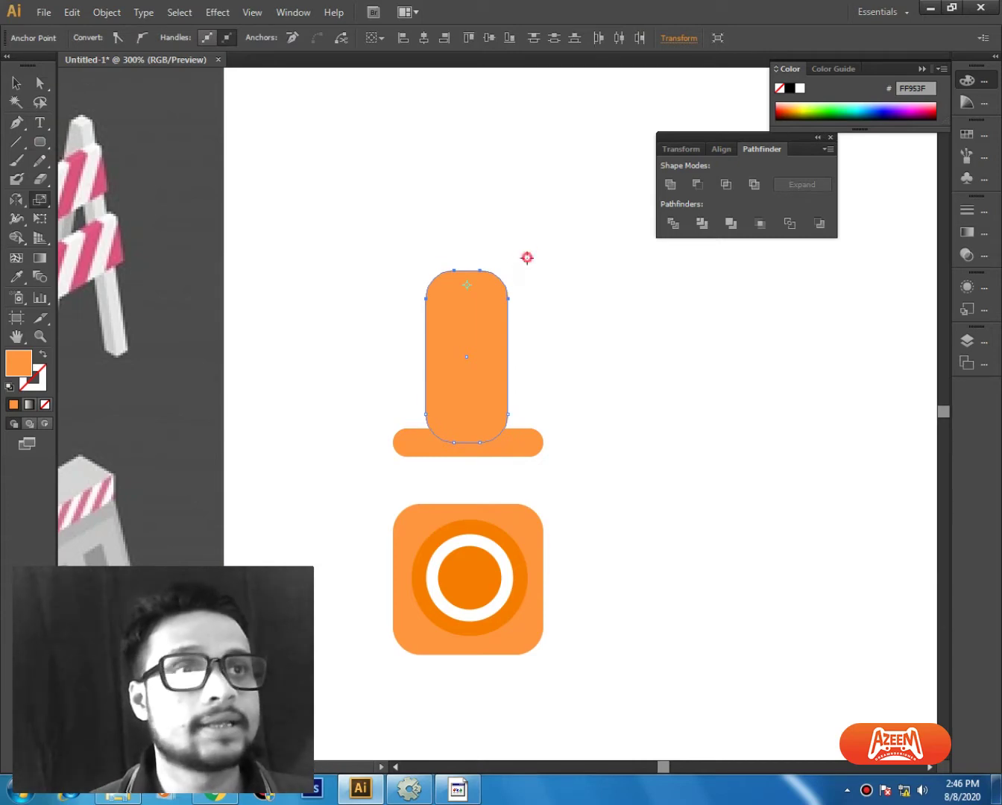
{"action": "left_click_drag", "start_coordinate": [527, 258], "coordinate": [487, 269]}
{"action": "key", "text": "c"}
{"action": "left_click", "coordinate": [17, 87]}
{"action": "left_click", "coordinate": [425, 164]}
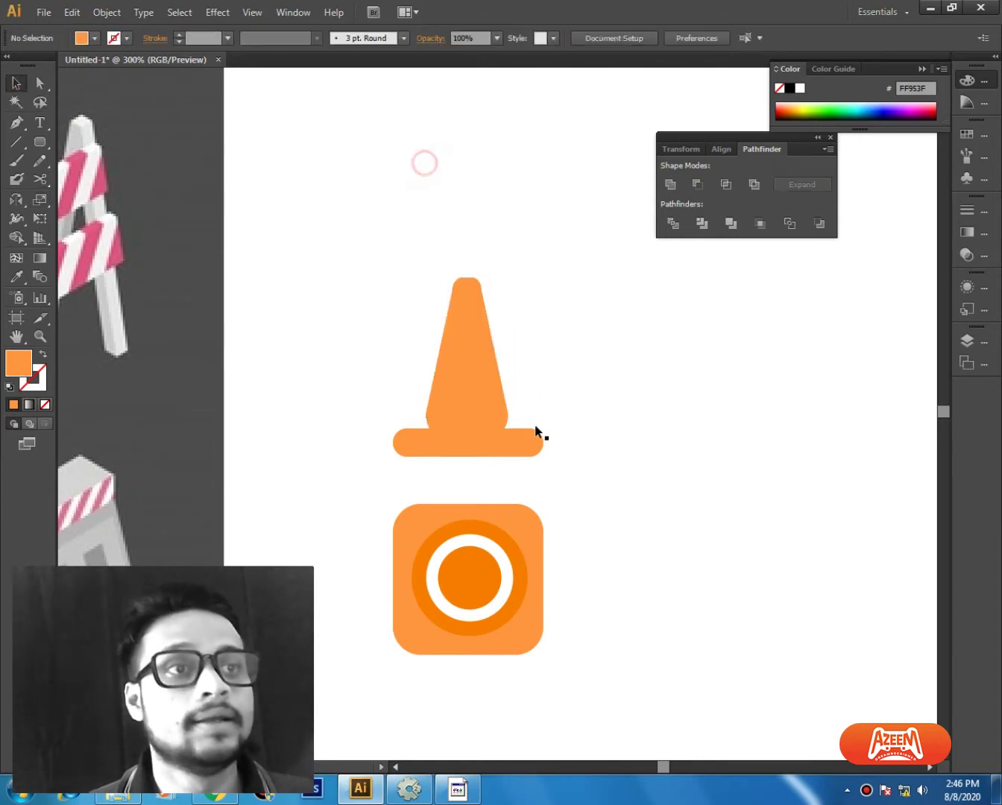
Step: Isolate the cone shape and scale its bottom anchor points vertically until its rounded bottom becomes a flat edge
{"action": "double_click", "coordinate": [457, 405]}
{"action": "key", "text": "a"}
{"action": "left_click_drag", "start_coordinate": [588, 475], "coordinate": [425, 431]}
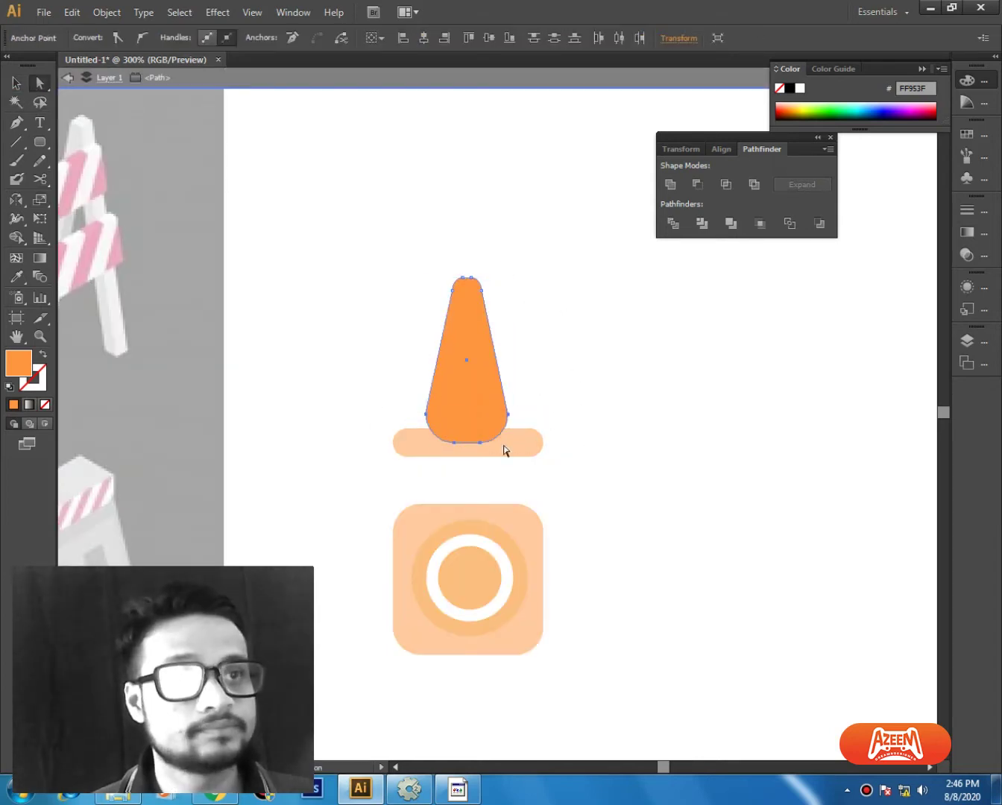
{"action": "key", "text": "s"}
{"action": "left_click_drag", "start_coordinate": [524, 449], "coordinate": [527, 429]}
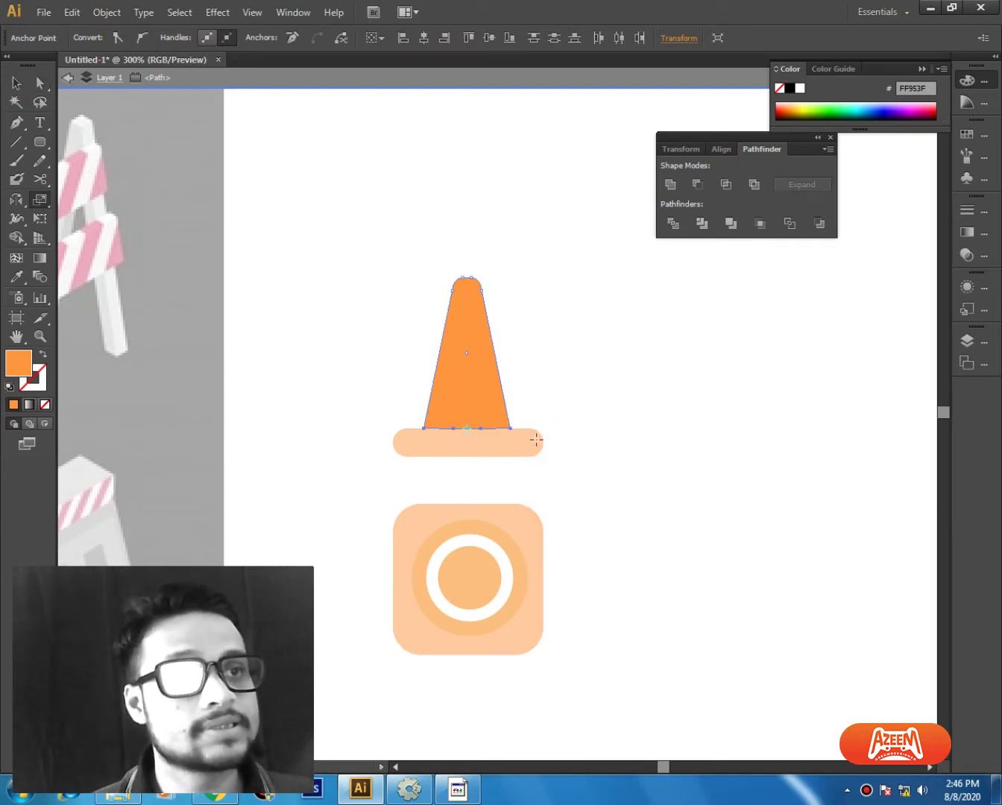
Step: Lower the cone's bottom anchor points so its flat edge overlaps the rounded bar, and leave isolation mode
{"action": "key", "text": "v"}
{"action": "left_click", "coordinate": [600, 362]}
{"action": "left_click", "coordinate": [478, 389]}
{"action": "left_click", "coordinate": [577, 397]}
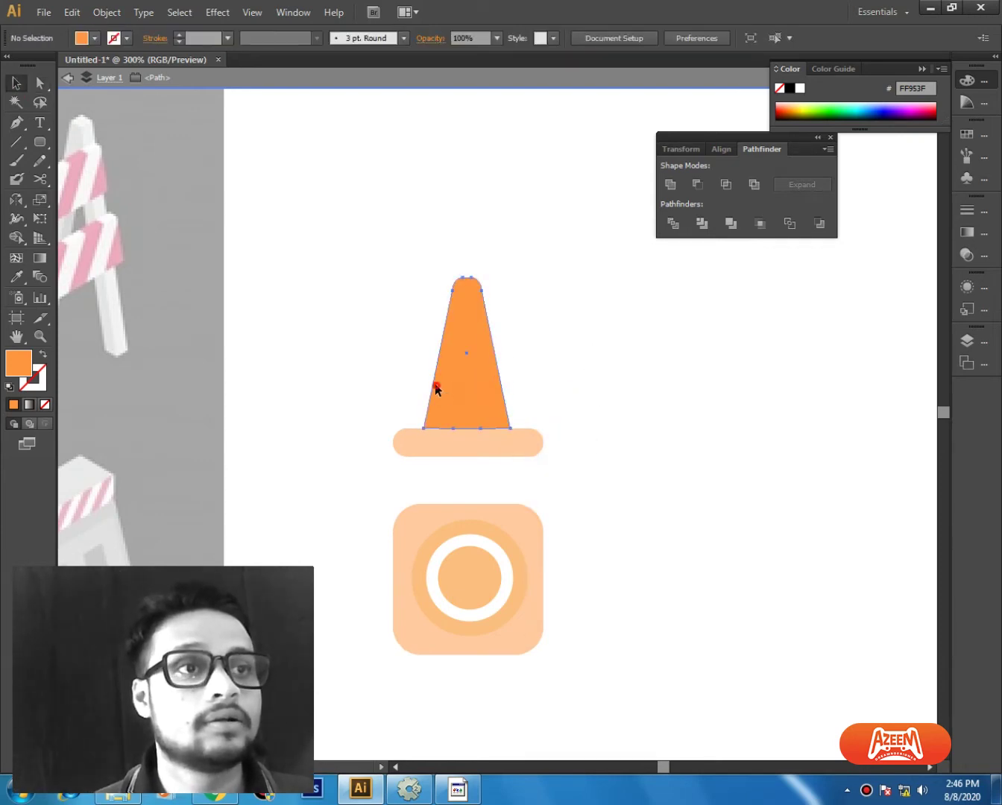
{"action": "left_click", "coordinate": [435, 386]}
{"action": "left_click", "coordinate": [586, 409]}
{"action": "key", "text": "a"}
{"action": "left_click_drag", "start_coordinate": [522, 420], "coordinate": [346, 477]}
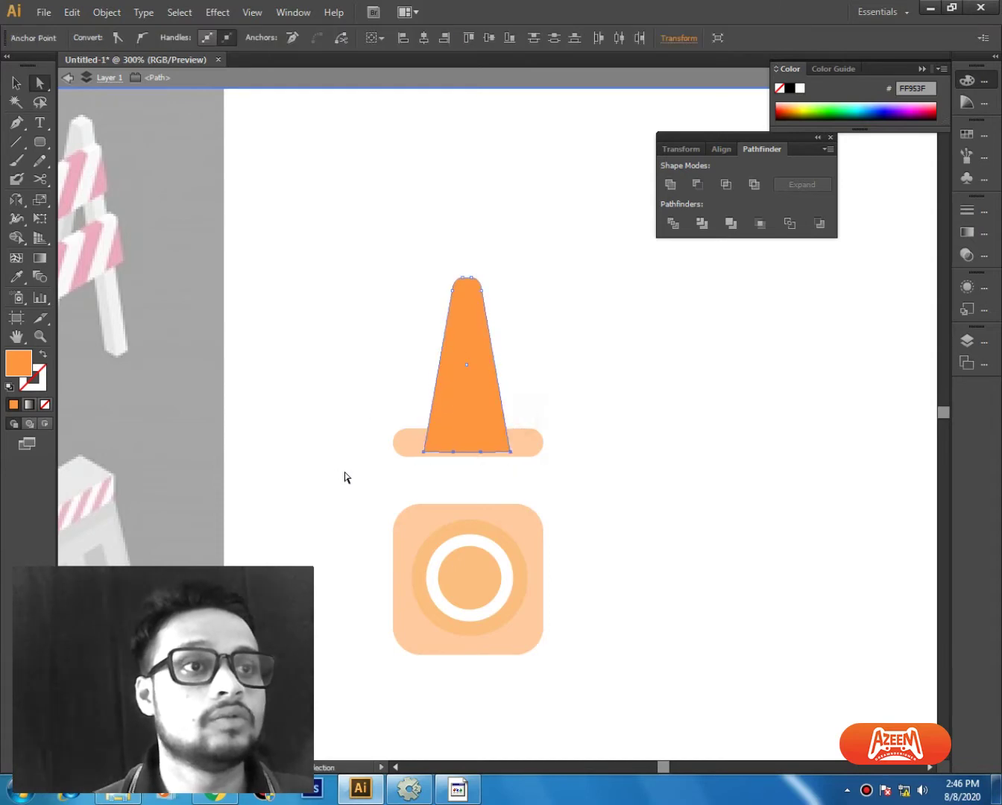
{"action": "double_click", "coordinate": [604, 418]}
Step: Draw a rectangle across the middle of the side-view cone, wider than its body, and fill it with white FFFFFF sampled from the artboard
{"action": "left_click_drag", "start_coordinate": [514, 380], "coordinate": [513, 417]}
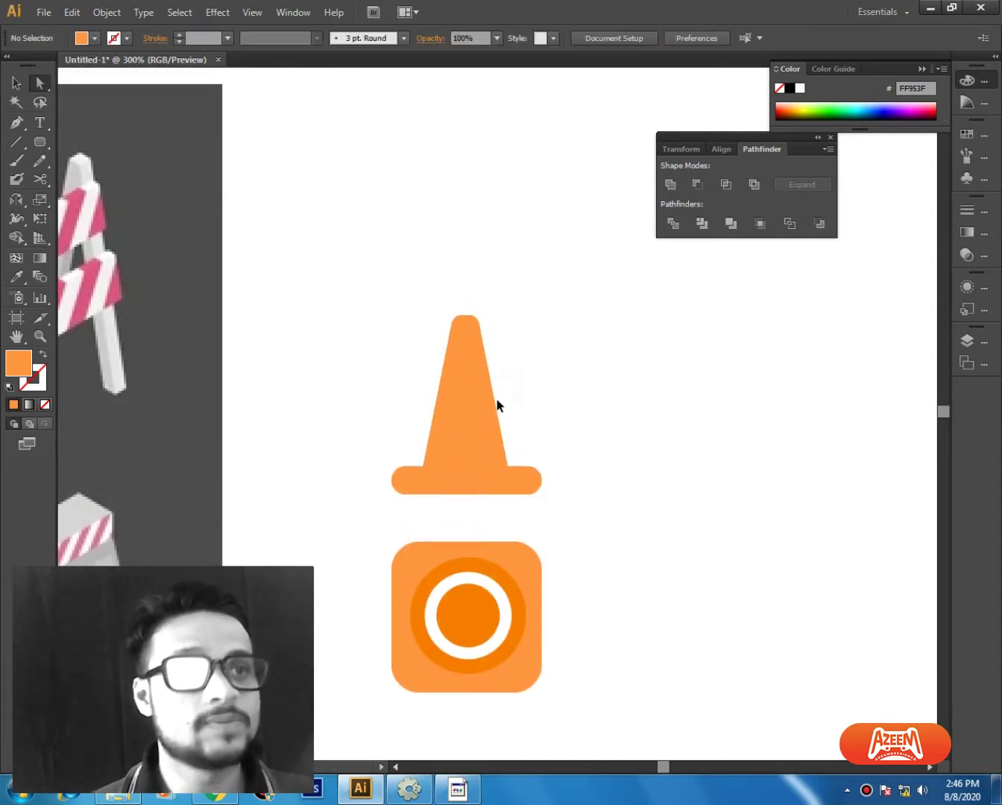
{"action": "key", "text": "ctrl+plus"}
{"action": "key", "text": "m"}
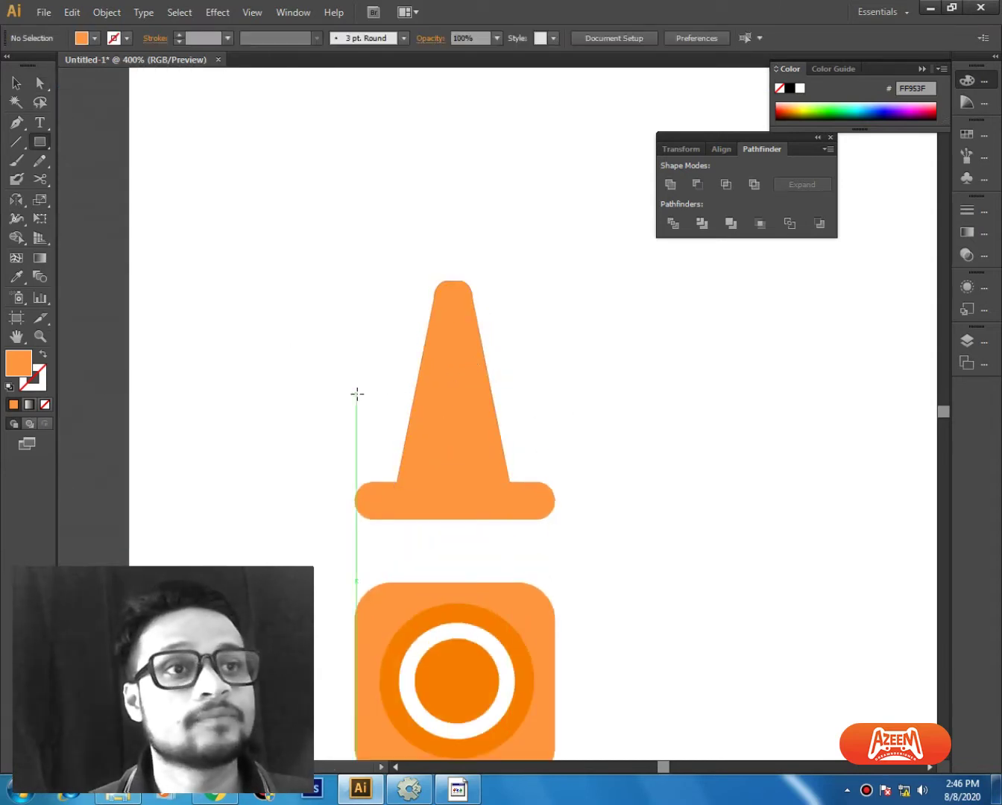
{"action": "left_click_drag", "start_coordinate": [397, 390], "coordinate": [509, 385], "text": "alt"}
{"action": "key", "text": "ctrl+z"}
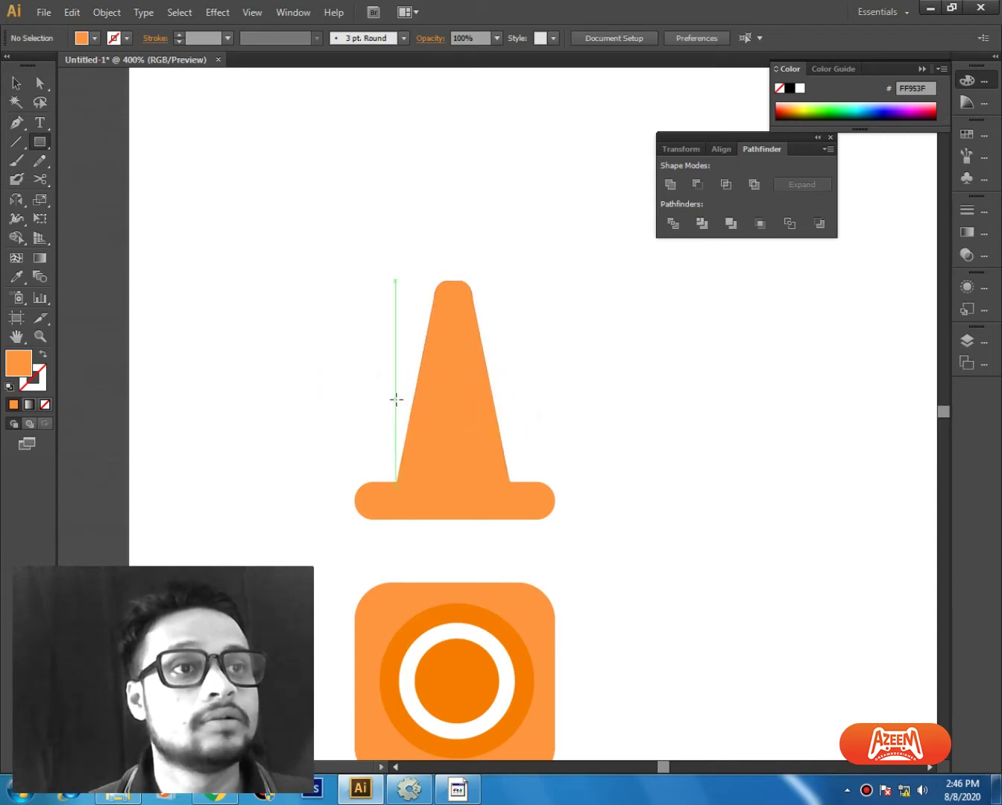
{"action": "left_click_drag", "start_coordinate": [384, 394], "coordinate": [518, 429]}
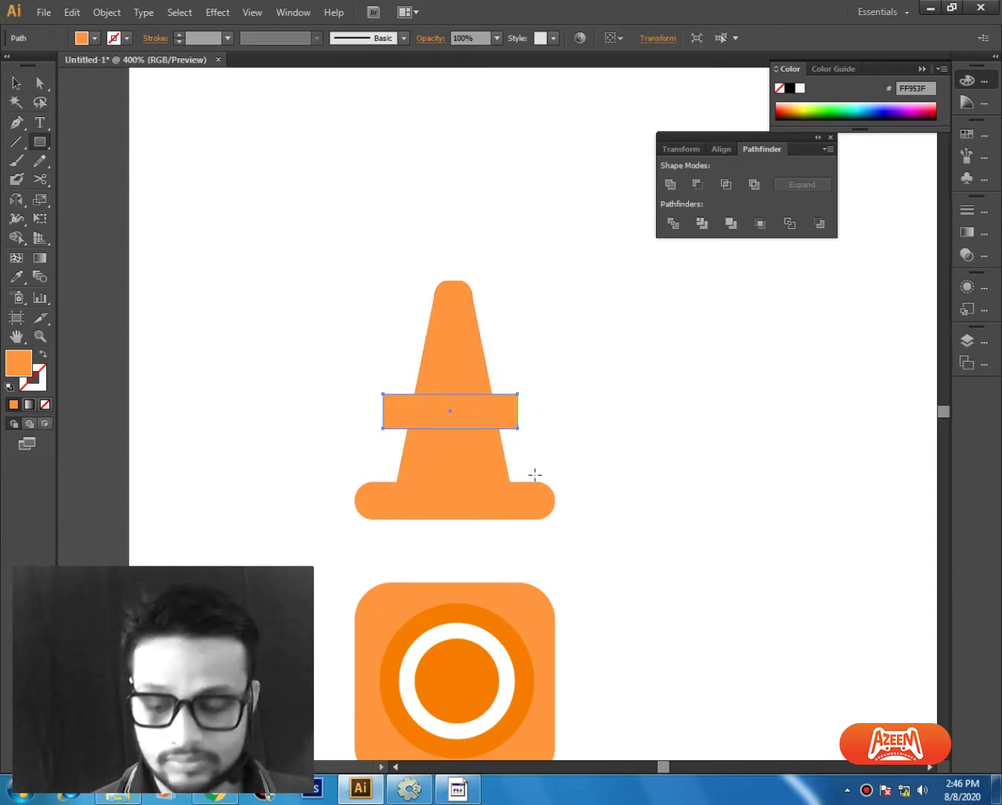
{"action": "key", "text": "r"}
{"action": "key", "text": "i"}
{"action": "left_click", "coordinate": [627, 523]}
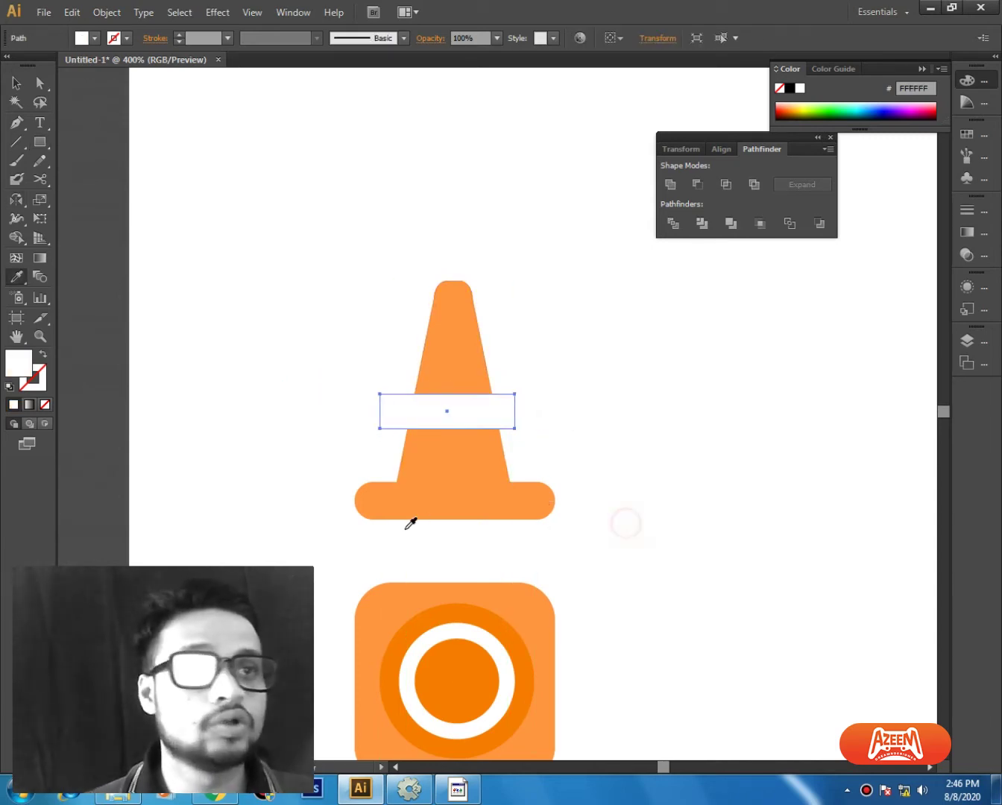
Step: Trim the white rectangle to the cone's outline with Pathfinder Intersect, keeping the orange cone body behind the stripe
{"action": "key", "text": "ctrl+minus"}
{"action": "key", "text": "ctrl+minus"}
{"action": "left_click_drag", "start_coordinate": [405, 532], "coordinate": [396, 456]}
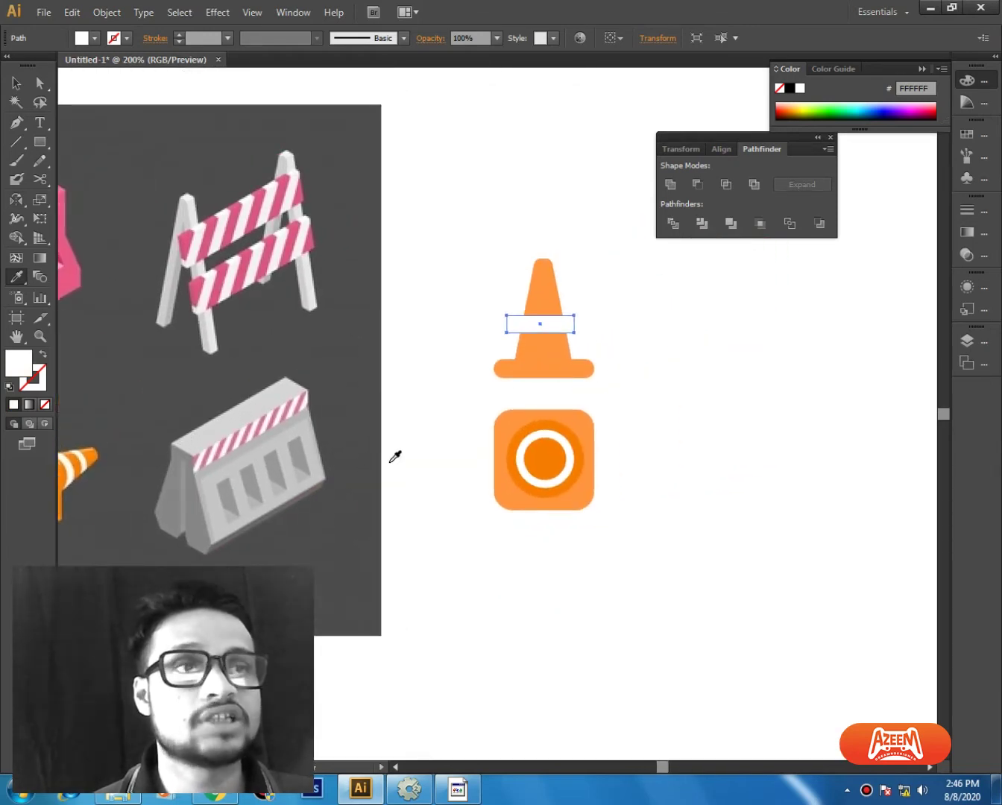
{"action": "key", "text": "ctrl+plus"}
{"action": "key", "text": "ctrl+plus"}
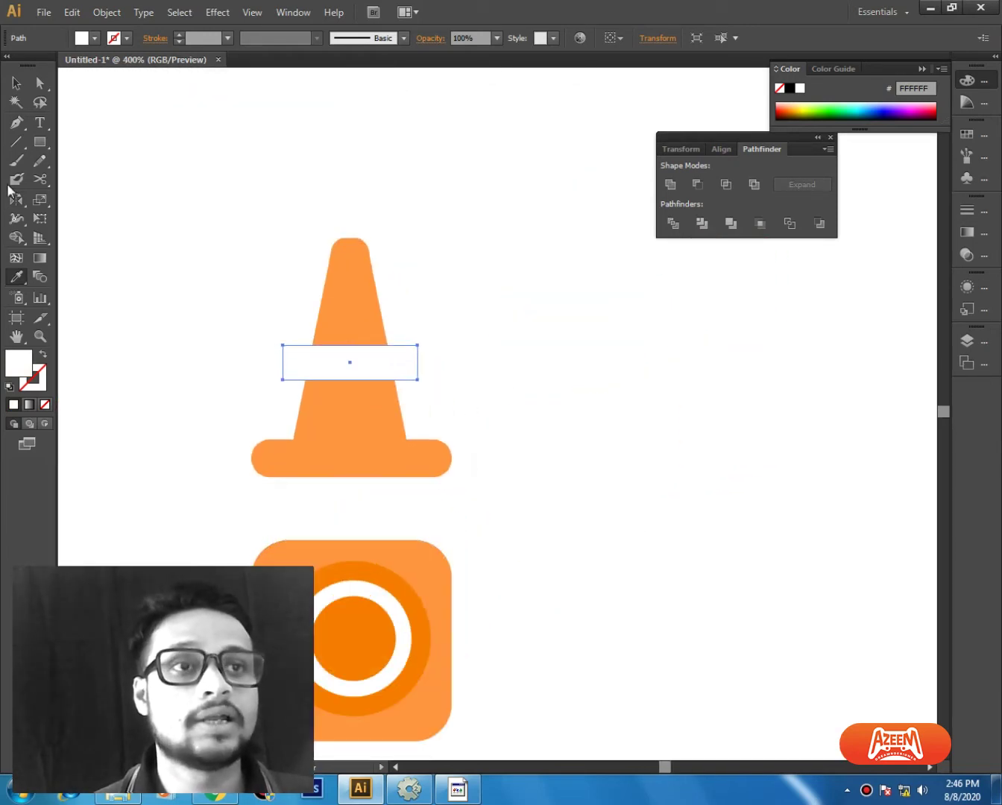
{"action": "left_click", "coordinate": [16, 83]}
{"action": "left_click", "coordinate": [173, 95]}
{"action": "left_click", "coordinate": [356, 413]}
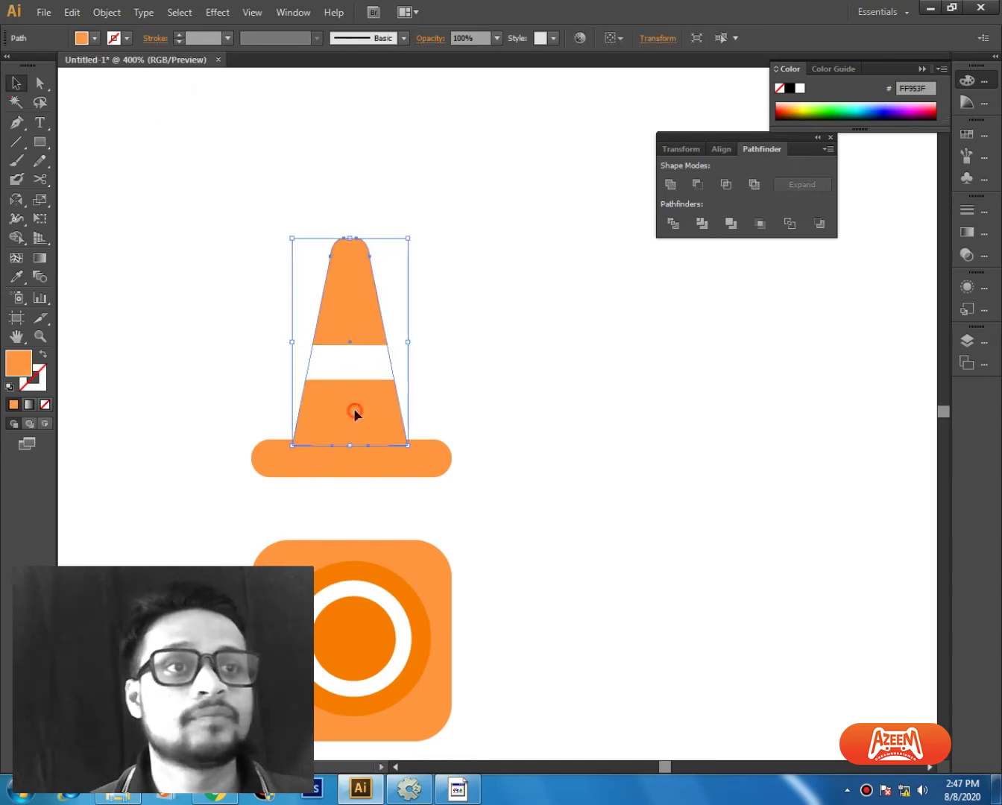
{"action": "left_click", "coordinate": [405, 380], "text": "shift"}
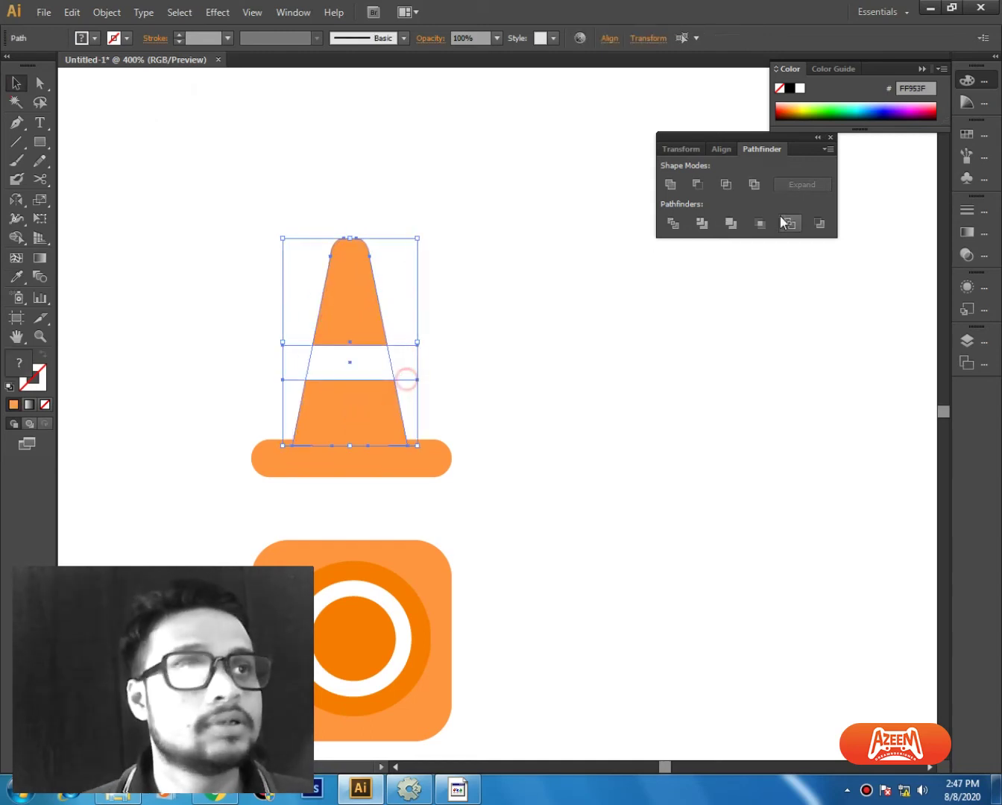
{"action": "left_click", "coordinate": [725, 191]}
{"action": "left_click", "coordinate": [632, 261]}
Step: Recolour the side-view cone's body with the darker orange F77D00 sampled from the top view's larger circle
{"action": "key", "text": "ctrl+minus"}
{"action": "key", "text": "ctrl+minus"}
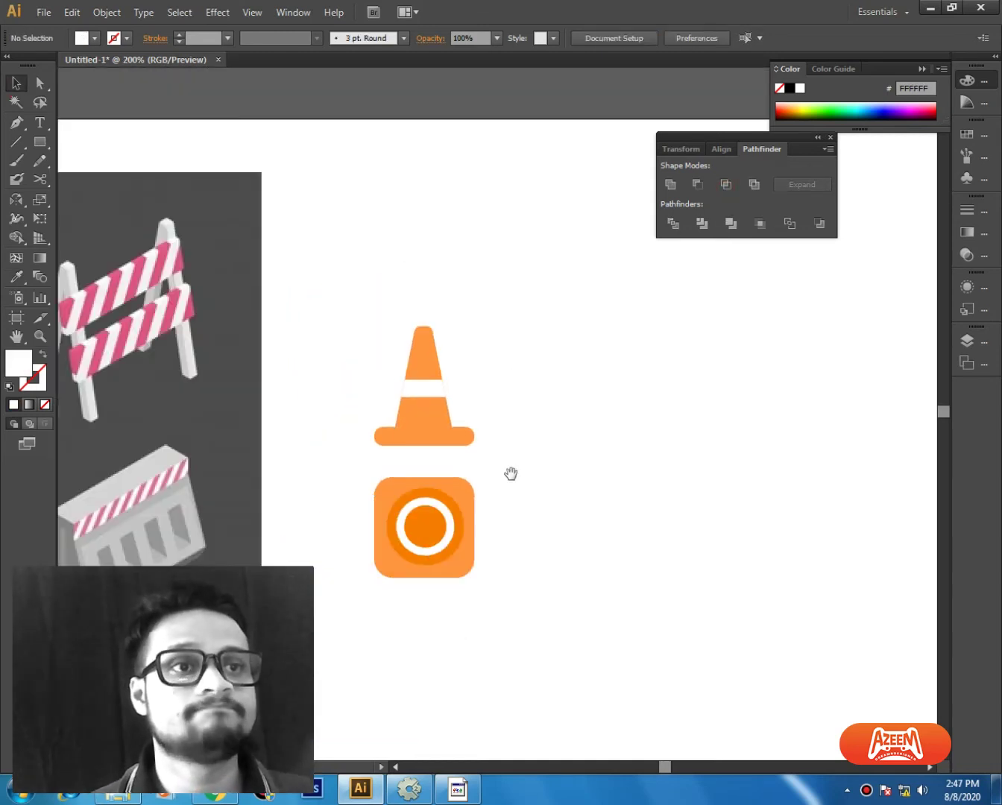
{"action": "left_click_drag", "start_coordinate": [510, 474], "coordinate": [537, 462]}
{"action": "key", "text": "ctrl+plus"}
{"action": "left_click", "coordinate": [495, 423]}
{"action": "left_click", "coordinate": [573, 447]}
{"action": "key", "text": "r"}
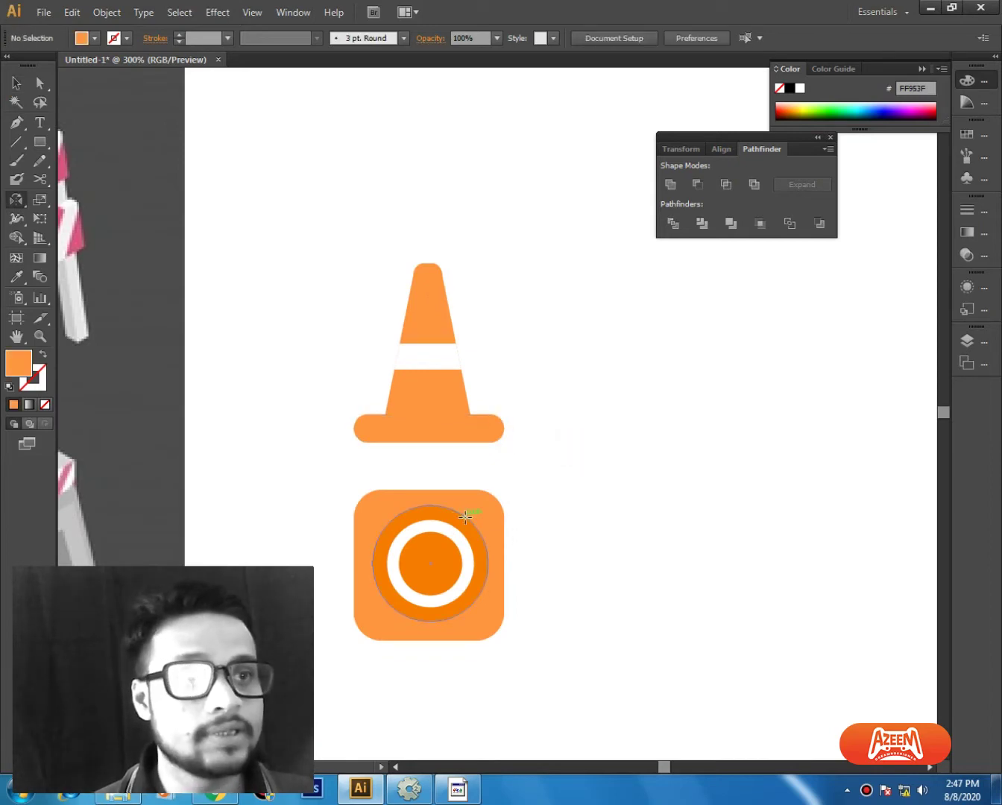
{"action": "key", "text": "i"}
{"action": "left_click", "coordinate": [466, 516]}
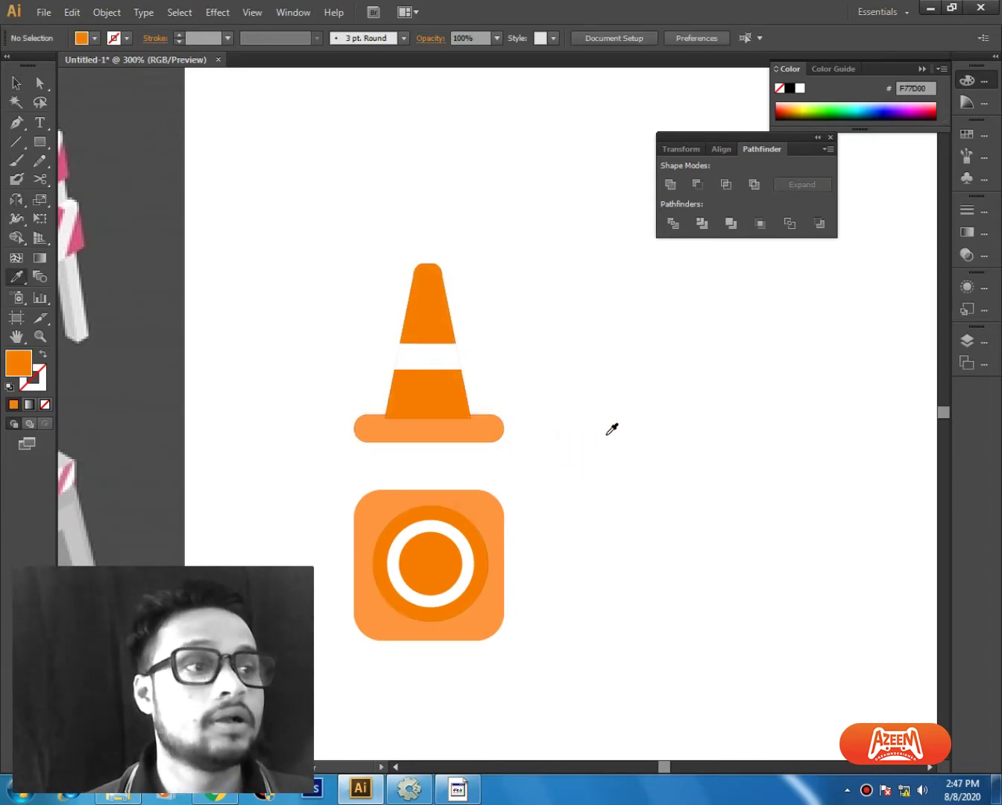
Step: Select the side-view and top-view cones together and move them up beside the upper part of the reference image
{"action": "key", "text": "ctrl+minus"}
{"action": "left_click", "coordinate": [15, 82]}
{"action": "key", "text": "ctrl+plus"}
{"action": "key", "text": "ctrl+plus"}
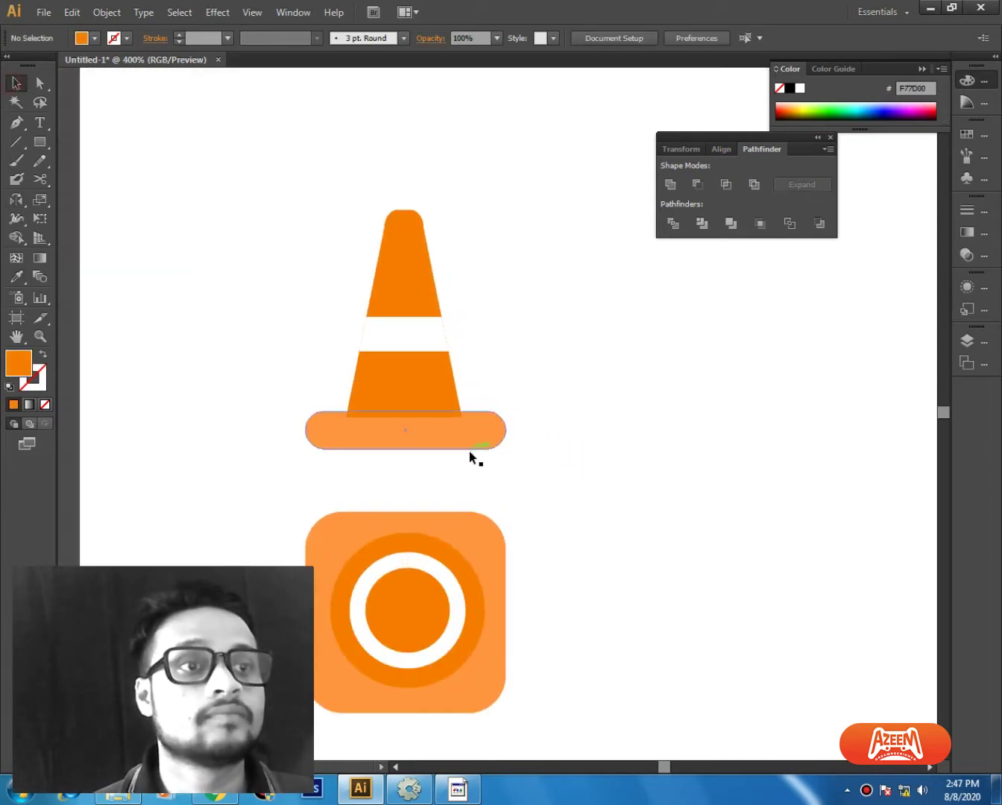
{"action": "left_click", "coordinate": [469, 446]}
{"action": "left_click", "coordinate": [663, 411]}
{"action": "key", "text": "ctrl+minus"}
{"action": "key", "text": "ctrl+minus"}
{"action": "key", "text": "ctrl+minus"}
{"action": "left_click", "coordinate": [600, 404]}
{"action": "left_click_drag", "start_coordinate": [559, 263], "coordinate": [361, 542]}
{"action": "left_click_drag", "start_coordinate": [441, 440], "coordinate": [392, 327]}
{"action": "left_click", "coordinate": [515, 352]}
{"action": "left_click_drag", "start_coordinate": [399, 376], "coordinate": [471, 409]}
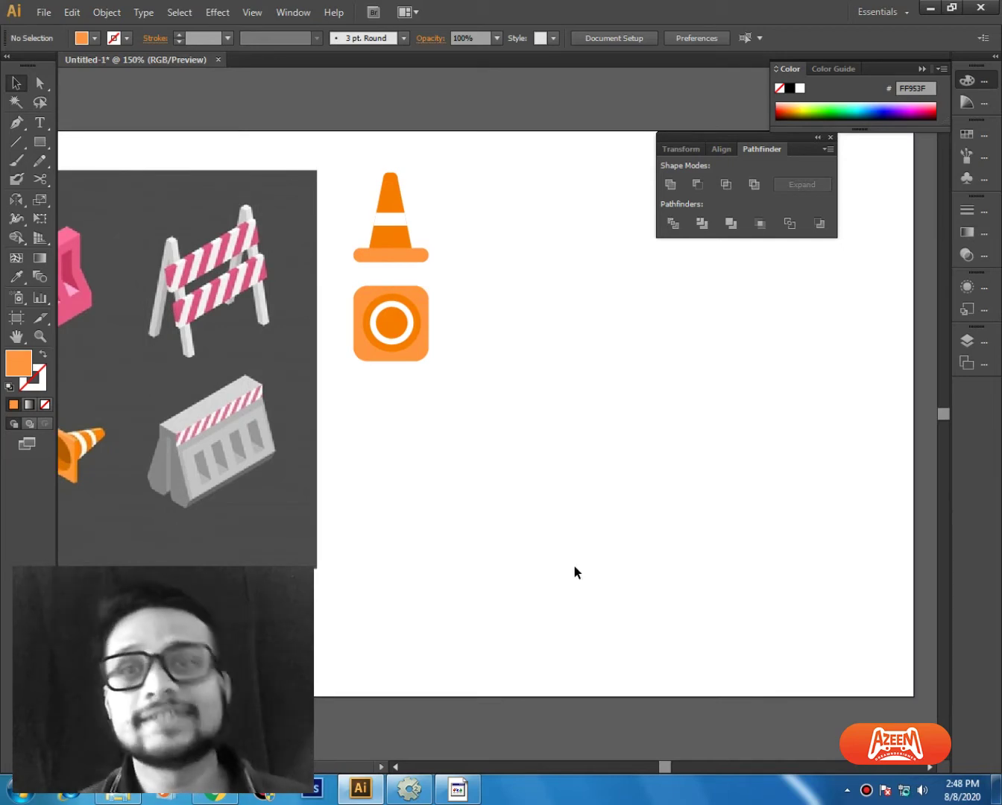
Step: Draw a wide horizontal rectangle filled with orange FF953F in the empty artboard area below the cones
{"action": "scroll", "coordinate": [596, 583], "scroll_direction": "down", "scroll_amount": 1}
{"action": "scroll", "coordinate": [597, 583], "scroll_direction": "right", "scroll_amount": 1, "text": "ctrl"}
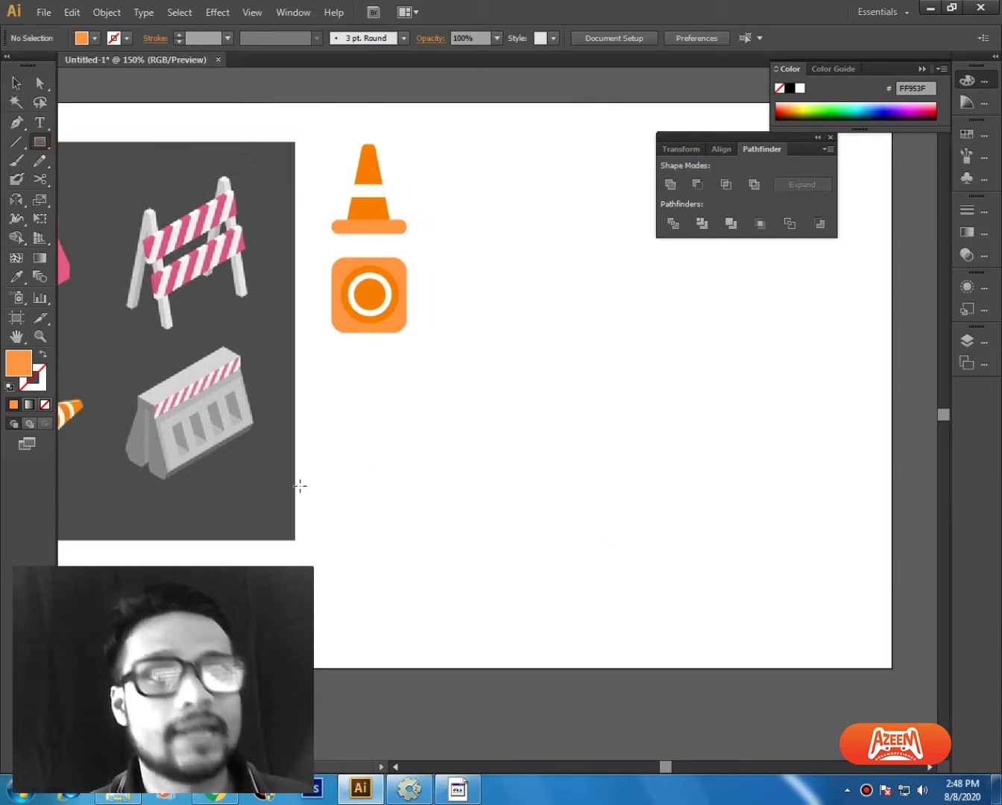
{"action": "left_click_drag", "start_coordinate": [371, 445], "coordinate": [594, 500]}
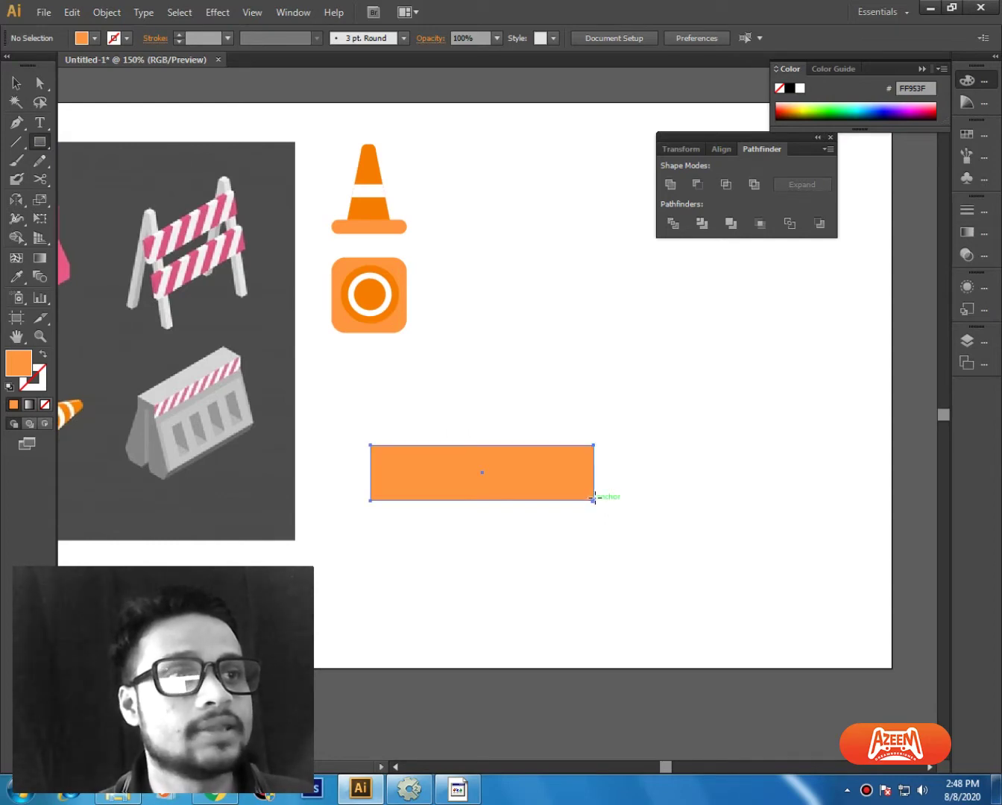
{"action": "key", "text": "r"}
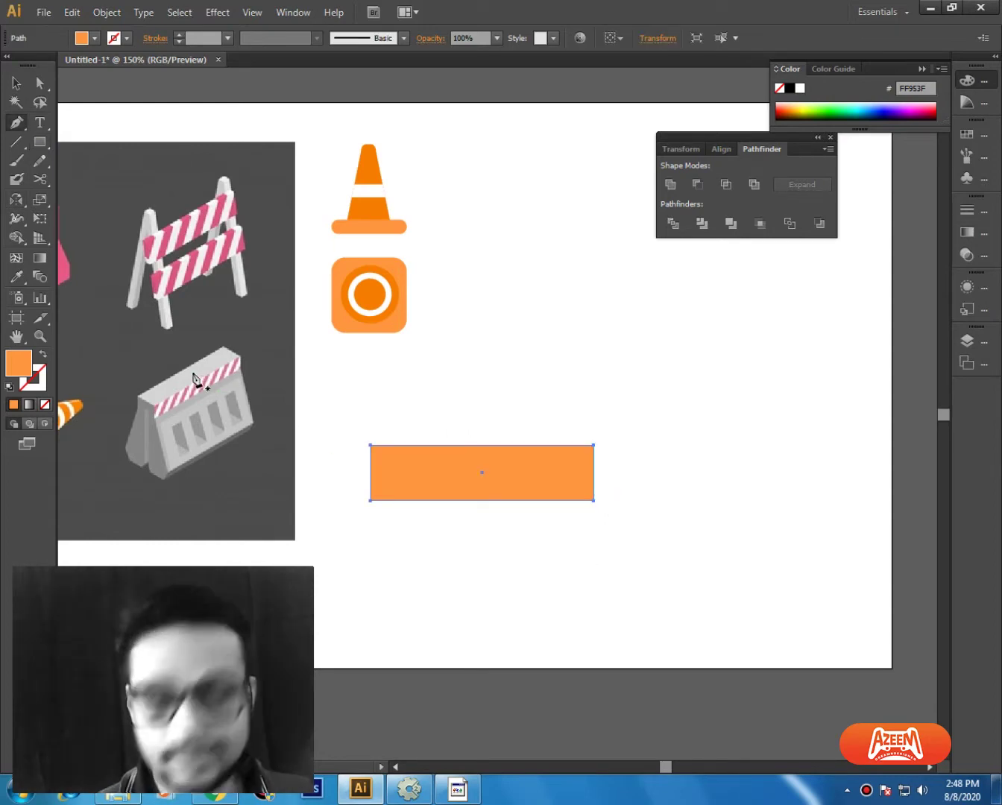
Step: Recolour the wide orange rectangle with the light grey D9D3D5 sampled from the top face of the reference barrier
{"action": "key", "text": "r"}
{"action": "key", "text": "i"}
{"action": "left_click", "coordinate": [197, 376]}
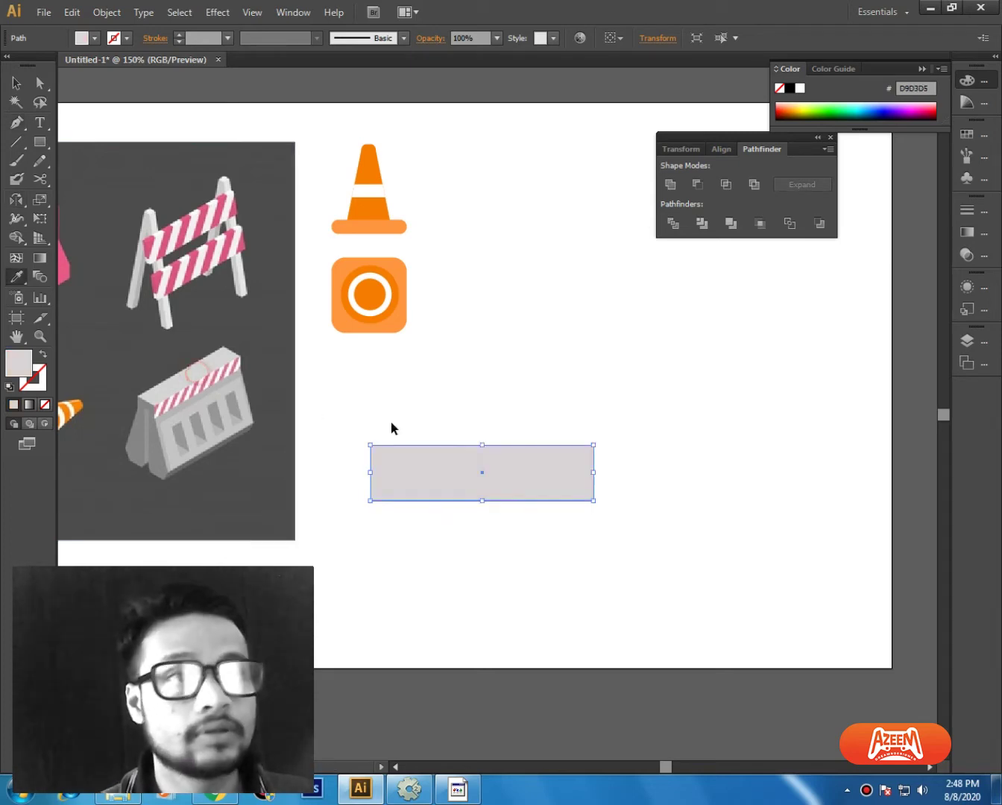
Step: Draw a larger rectangle around the light grey one, fill it with grey C3C3C3 sampled from the reference barrier's front, and place it behind
{"action": "key", "text": "ctrl+plus"}
{"action": "left_click", "coordinate": [362, 548], "text": "ctrl"}
{"action": "left_click_drag", "start_coordinate": [363, 547], "coordinate": [405, 492]}
{"action": "key", "text": "m"}
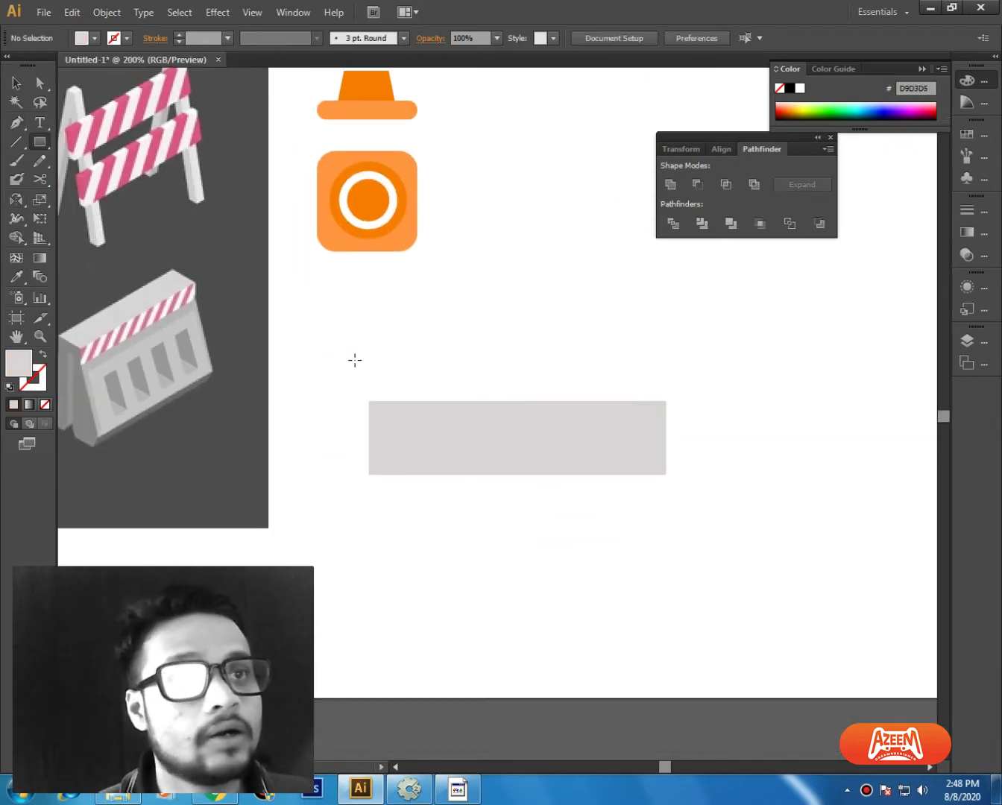
{"action": "left_click_drag", "start_coordinate": [348, 364], "coordinate": [680, 510]}
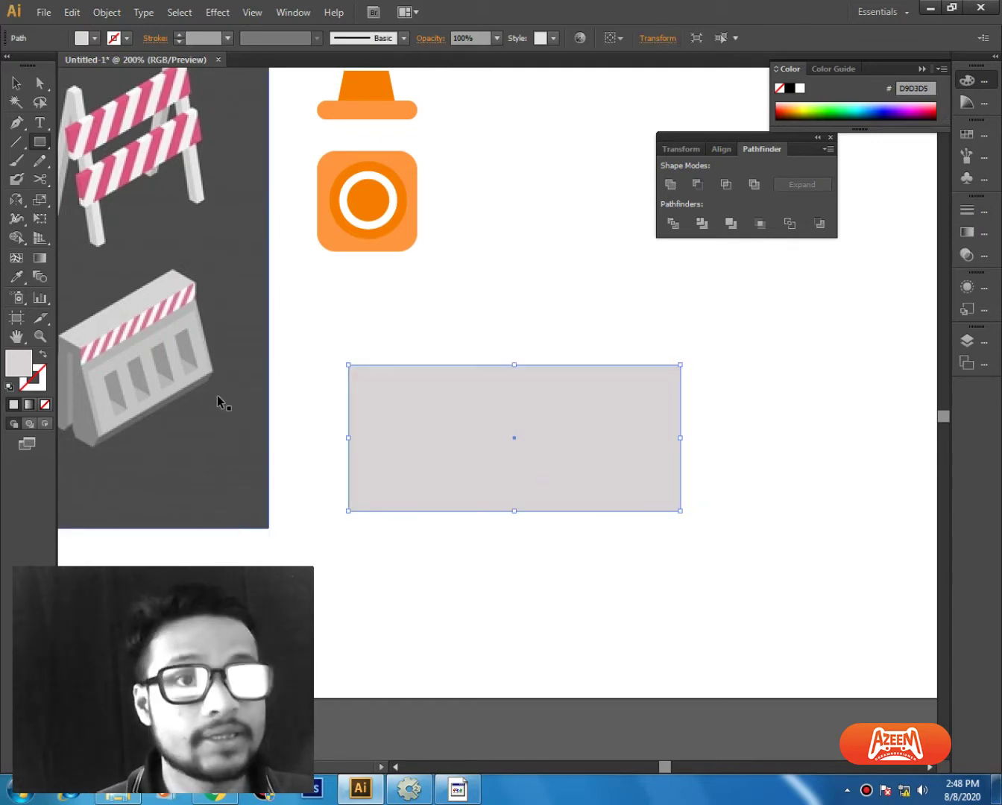
{"action": "key", "text": "ctrl+p"}
{"action": "key", "text": "Escape"}
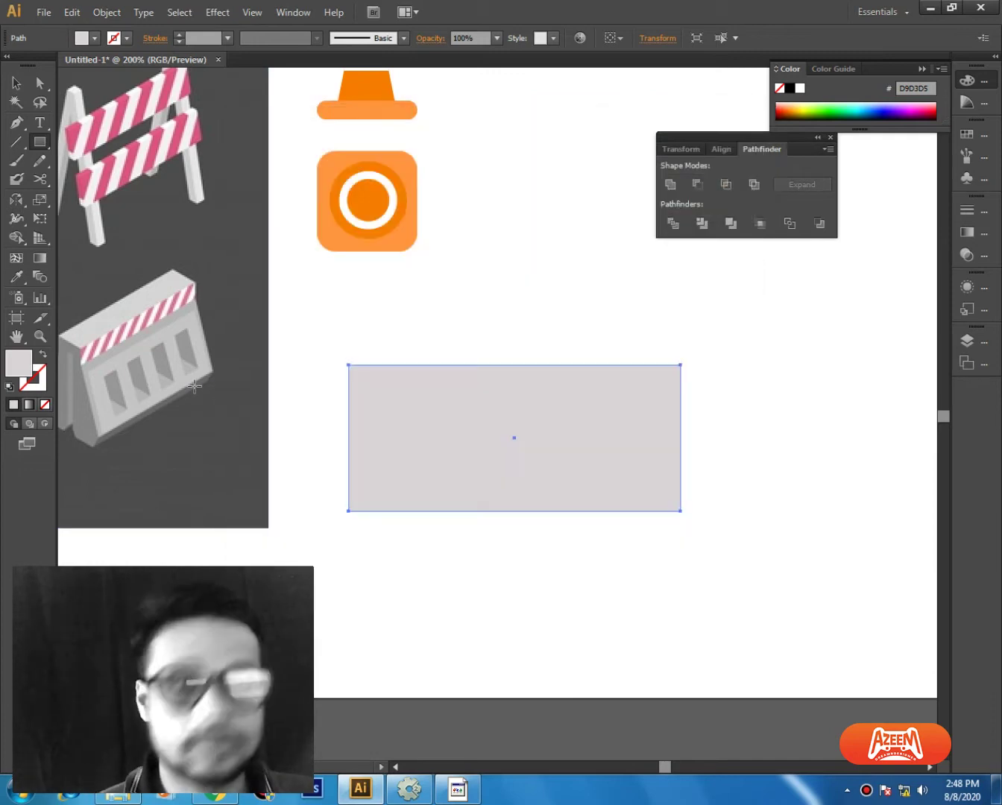
{"action": "key", "text": "i"}
{"action": "left_click", "coordinate": [196, 384]}
{"action": "left_click", "coordinate": [185, 382]}
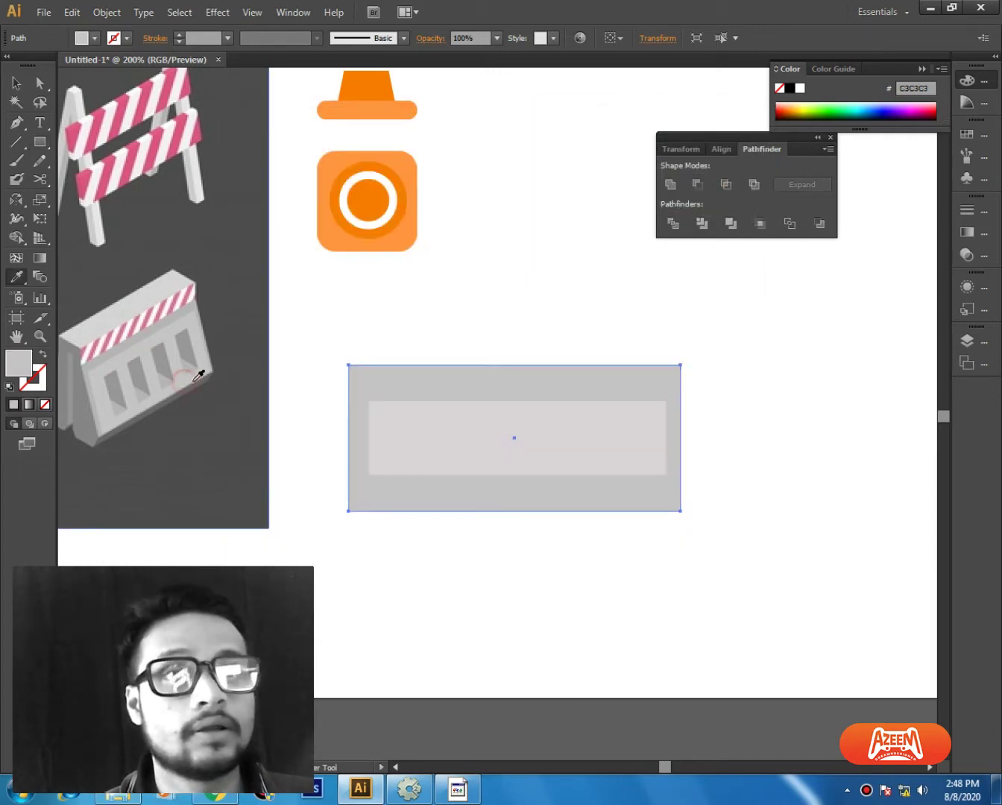
{"action": "left_click", "coordinate": [283, 429], "text": "ctrl"}
{"action": "left_click_drag", "start_coordinate": [420, 470], "coordinate": [406, 465]}
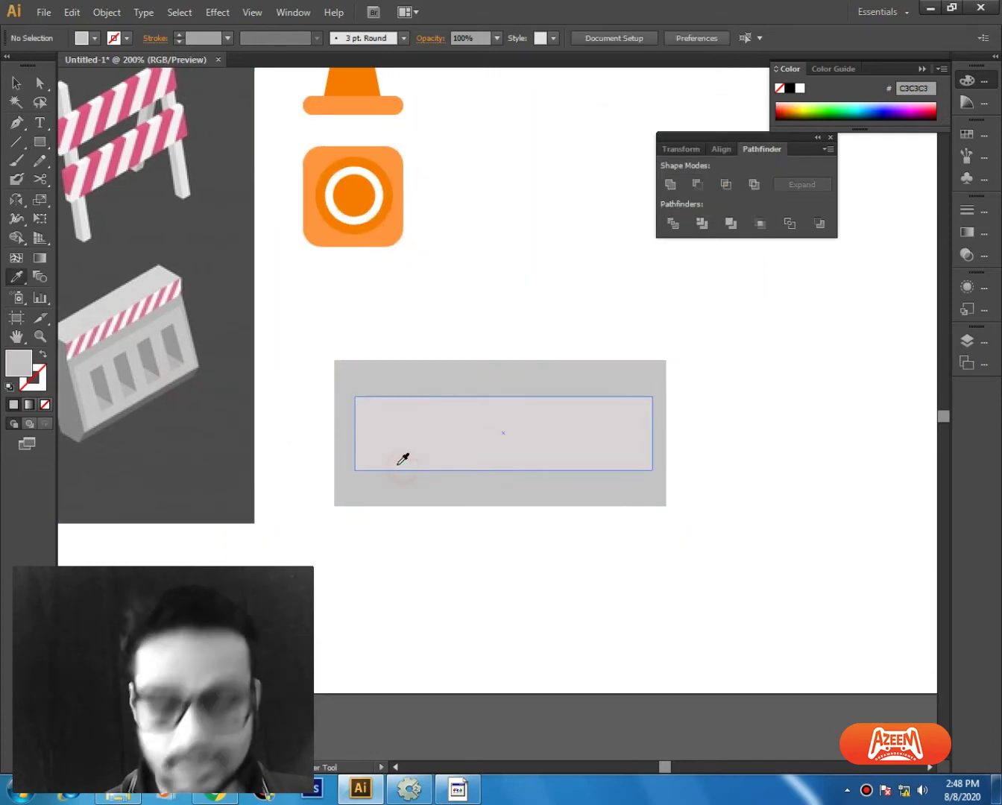
Step: Widen the light grey rectangle until its left edge meets the left edge of the darker rectangle behind it
{"action": "key", "text": "ctrl+equal"}
{"action": "scroll", "coordinate": [591, 381], "scroll_direction": "left", "scroll_amount": 5, "text": "ctrl"}
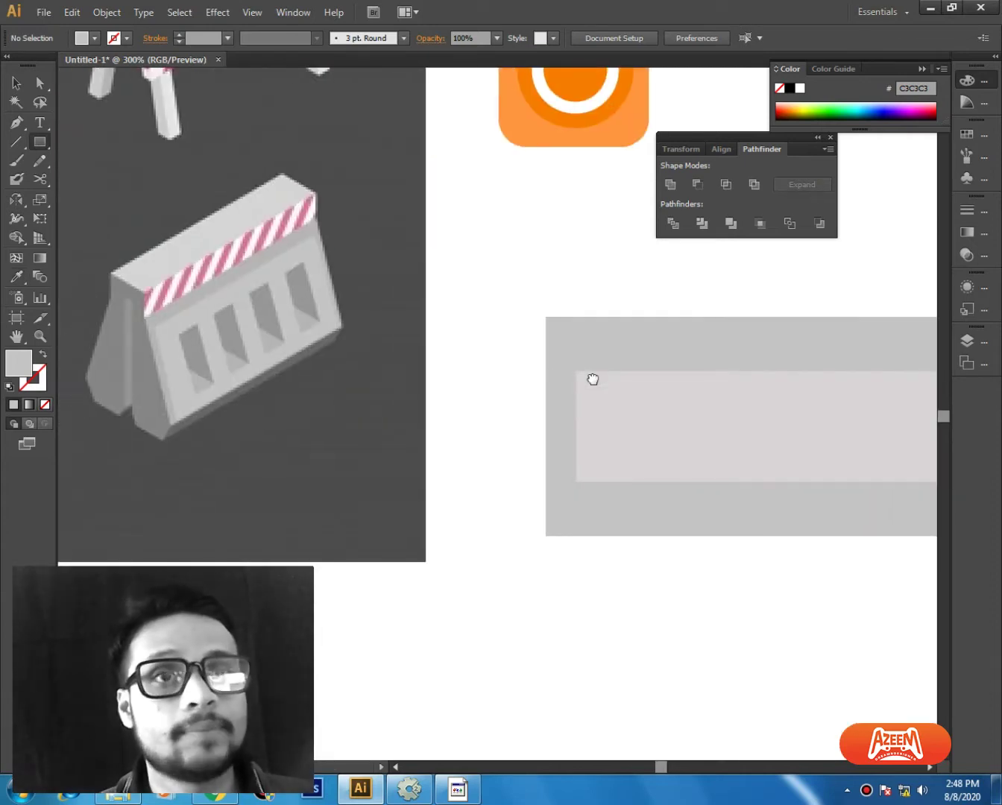
{"action": "key", "text": "a"}
{"action": "left_click", "coordinate": [616, 419]}
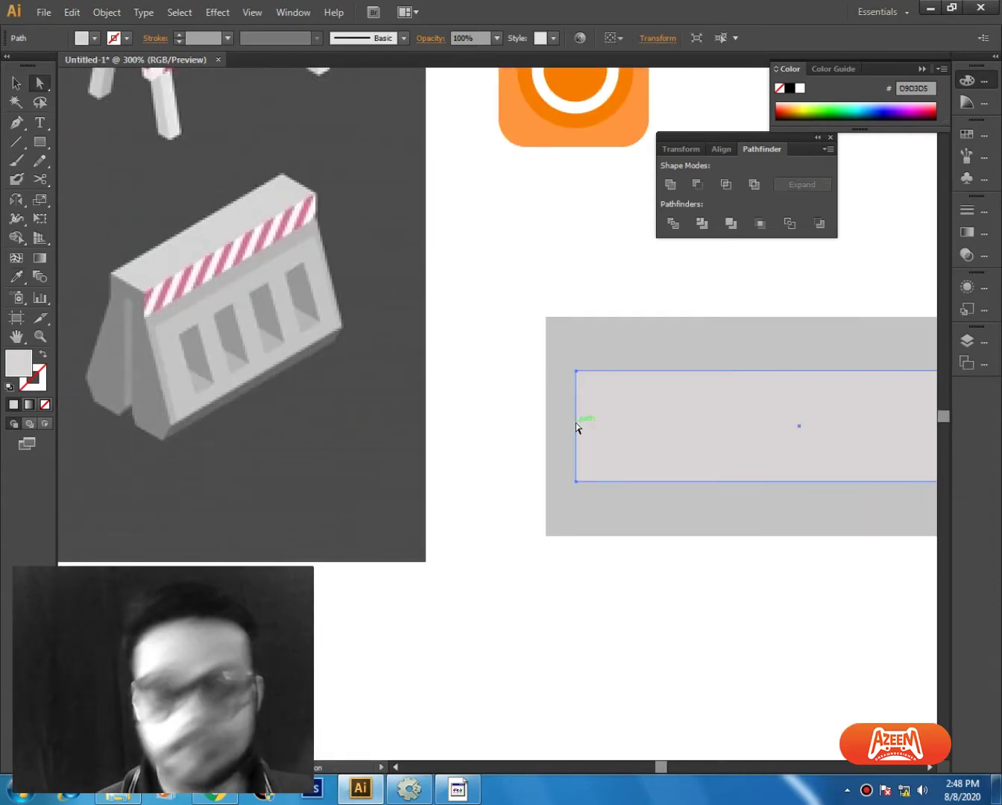
{"action": "key", "text": "v"}
{"action": "left_click_drag", "start_coordinate": [576, 426], "coordinate": [545, 430]}
{"action": "key", "text": "ctrl+shift+a"}
{"action": "key", "text": "space"}
{"action": "left_click_drag", "start_coordinate": [598, 436], "coordinate": [479, 463]}
{"action": "left_click_drag", "start_coordinate": [724, 442], "coordinate": [634, 453]}
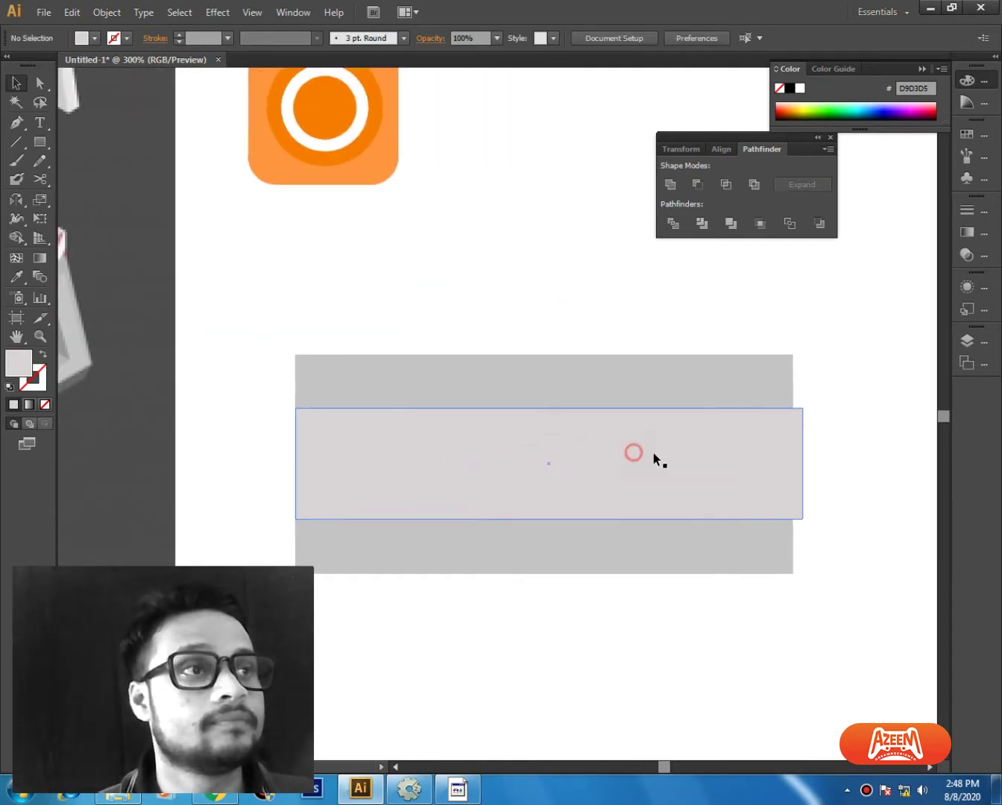
Step: Pull the light grey rectangle's right edge in to line up with the darker rectangle's right edge
{"action": "left_click", "coordinate": [941, 434]}
{"action": "key", "text": "space"}
{"action": "left_click_drag", "start_coordinate": [820, 387], "coordinate": [646, 628]}
{"action": "left_click", "coordinate": [602, 365]}
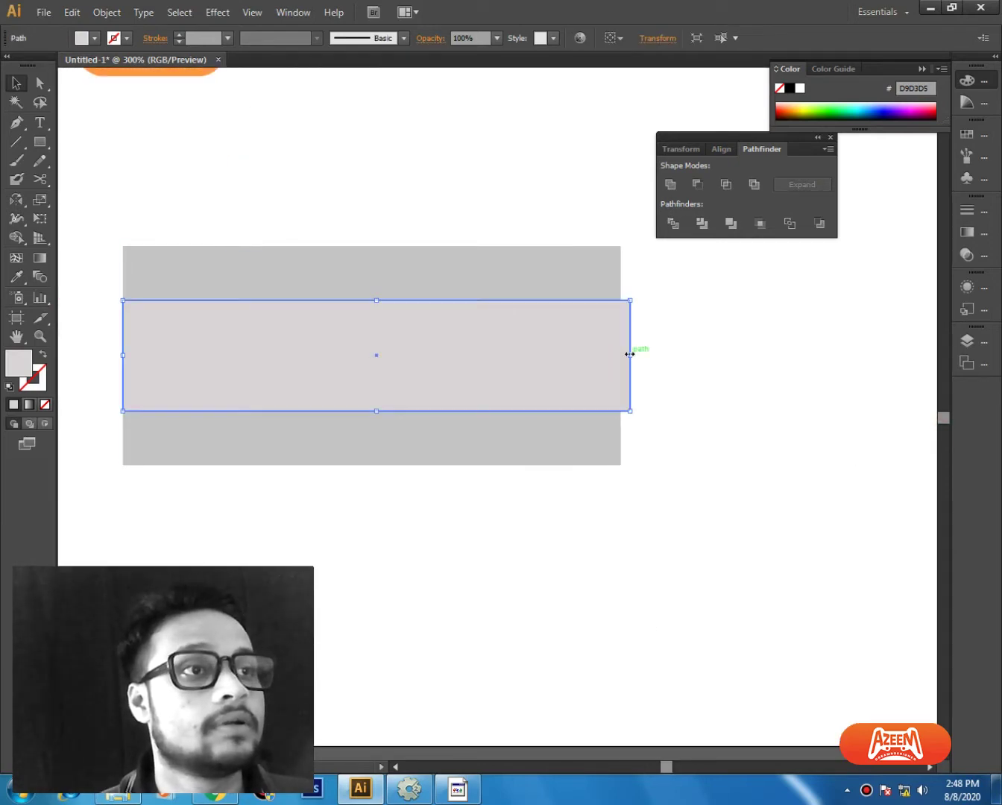
{"action": "left_click_drag", "start_coordinate": [630, 353], "coordinate": [619, 353]}
{"action": "left_click", "coordinate": [670, 360]}
{"action": "key", "text": "space"}
{"action": "left_click_drag", "start_coordinate": [458, 393], "coordinate": [560, 454]}
{"action": "left_click", "coordinate": [724, 429]}
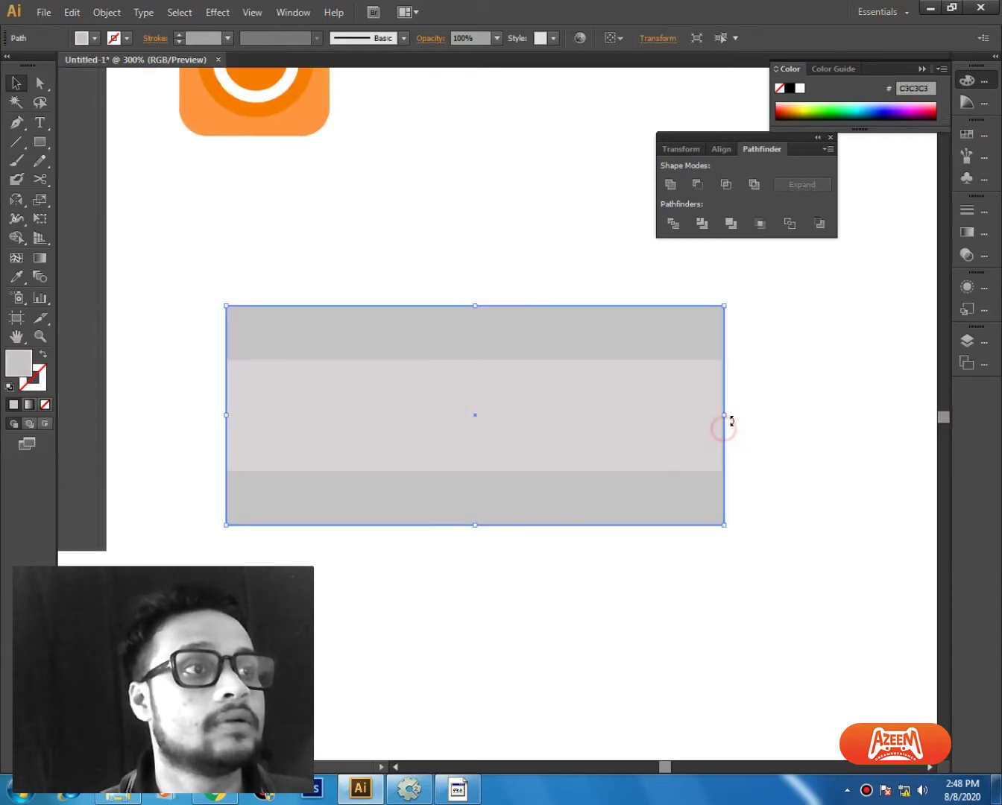
{"action": "left_click_drag", "start_coordinate": [729, 417], "coordinate": [727, 416]}
{"action": "left_click", "coordinate": [780, 423]}
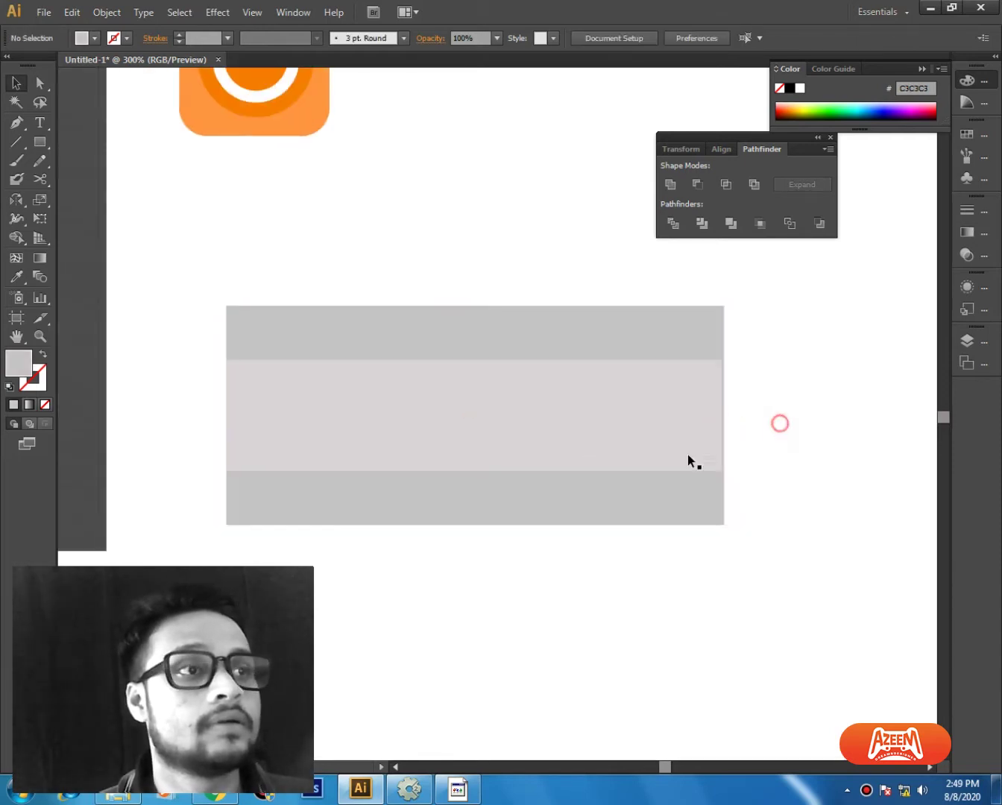
Step: Draw a small upright rectangle near the left end of the upper darker strip, filled with grey 979797 sampled from a reference barrier slot
{"action": "scroll", "coordinate": [596, 456], "scroll_direction": "up", "scroll_amount": 2}
{"action": "scroll", "coordinate": [446, 462], "scroll_direction": "left", "scroll_amount": 4}
{"action": "key", "text": "m"}
{"action": "scroll", "coordinate": [501, 480], "scroll_direction": "right", "scroll_amount": 1}
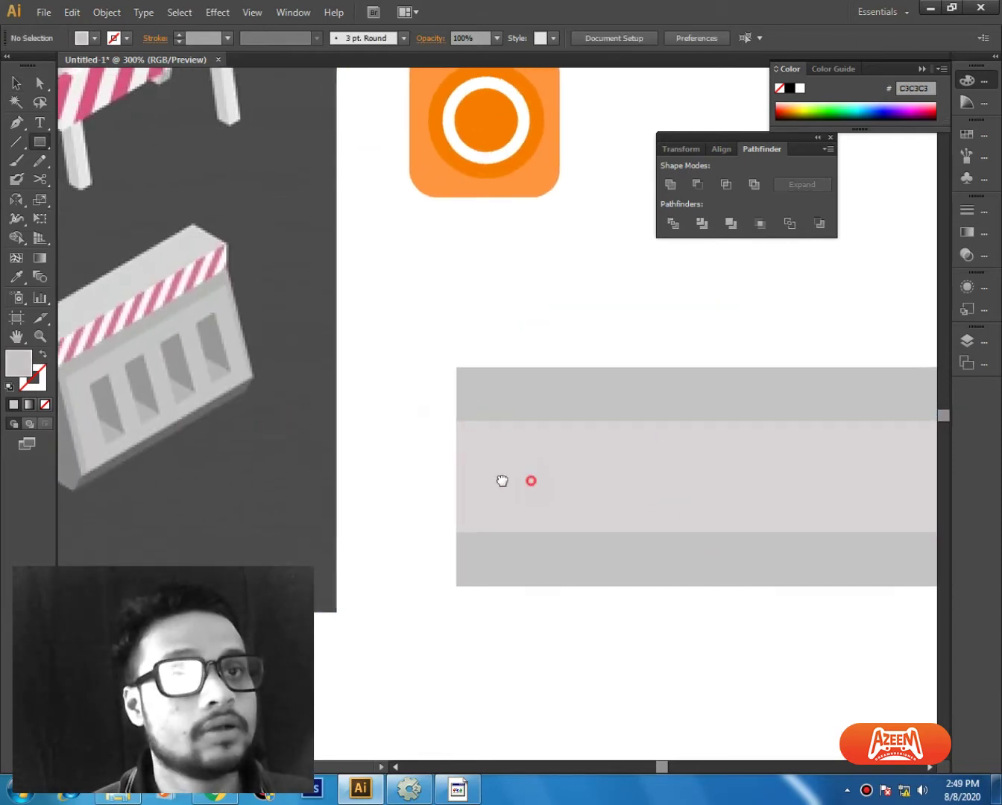
{"action": "left_click_drag", "start_coordinate": [463, 375], "coordinate": [488, 418]}
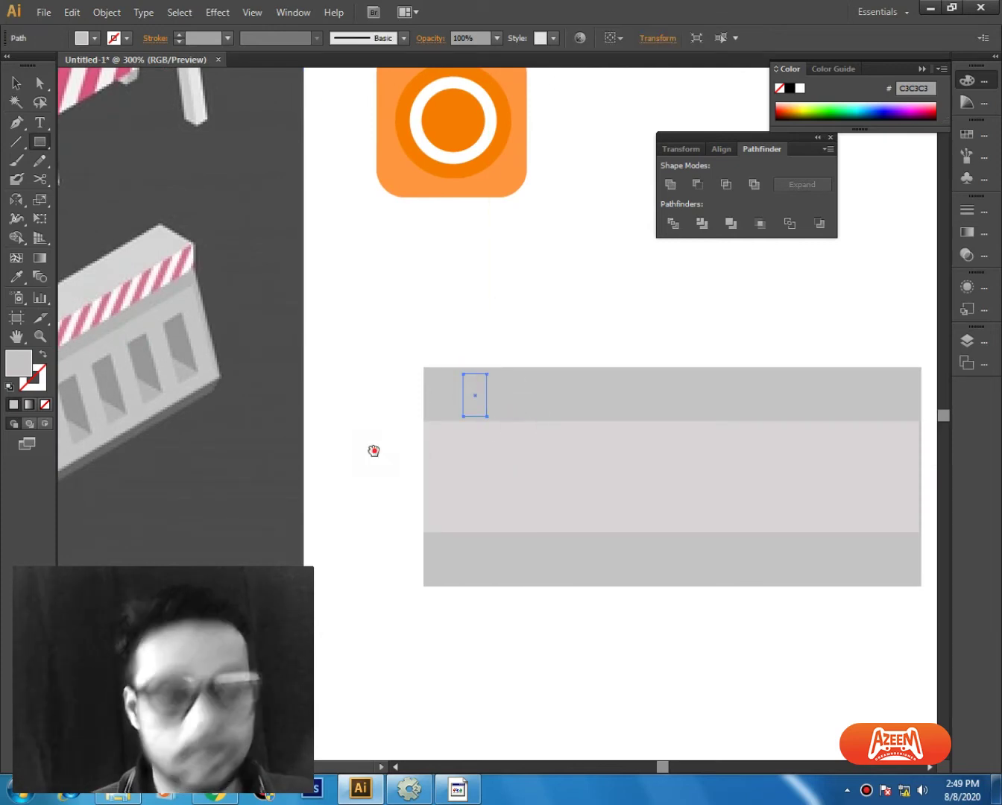
{"action": "scroll", "coordinate": [373, 450], "scroll_direction": "left", "scroll_amount": 1}
{"action": "key", "text": "i"}
{"action": "left_click", "coordinate": [235, 342]}
{"action": "key", "text": "ctrl+shift+a"}
{"action": "left_click_drag", "start_coordinate": [566, 501], "coordinate": [475, 487], "text": "space"}
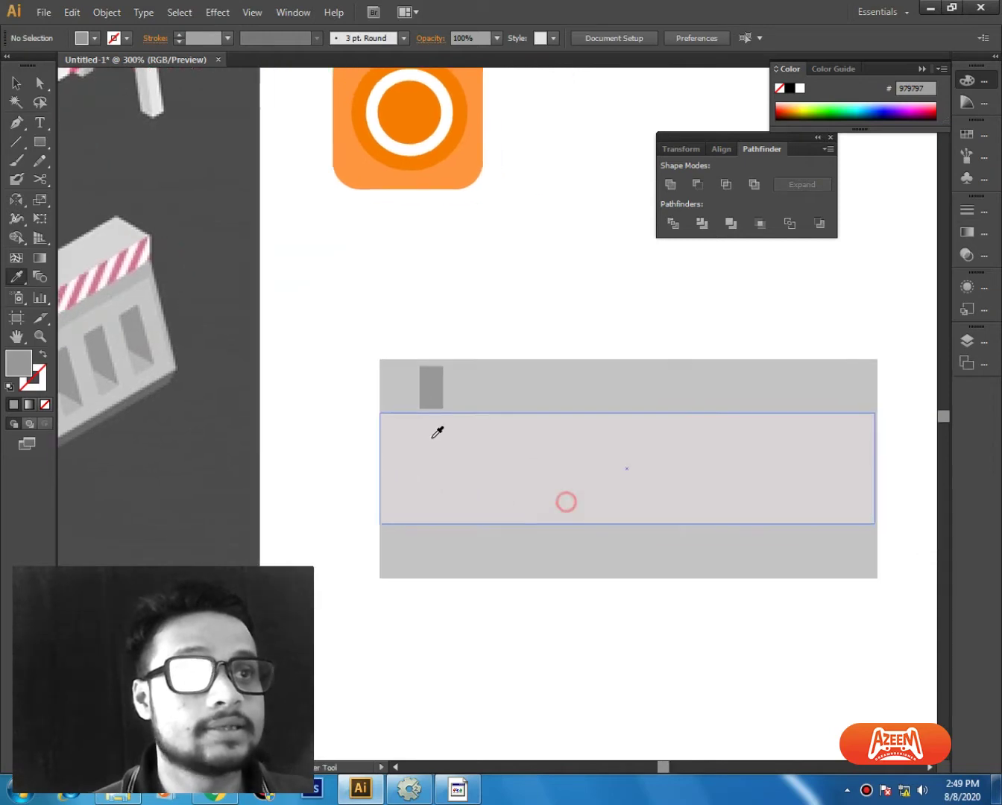
Step: Copy the small slot rectangle sideways and repeat the copy to make an evenly spaced row of nine slots
{"action": "key", "text": "v"}
{"action": "left_click_drag", "start_coordinate": [431, 395], "coordinate": [476, 394]}
{"action": "key", "text": "ctrl+d"}
{"action": "key", "text": "ctrl+d"}
{"action": "key", "text": "ctrl+d"}
{"action": "key", "text": "ctrl+d"}
{"action": "key", "text": "ctrl+d"}
{"action": "key", "text": "ctrl+d"}
{"action": "key", "text": "ctrl+d"}
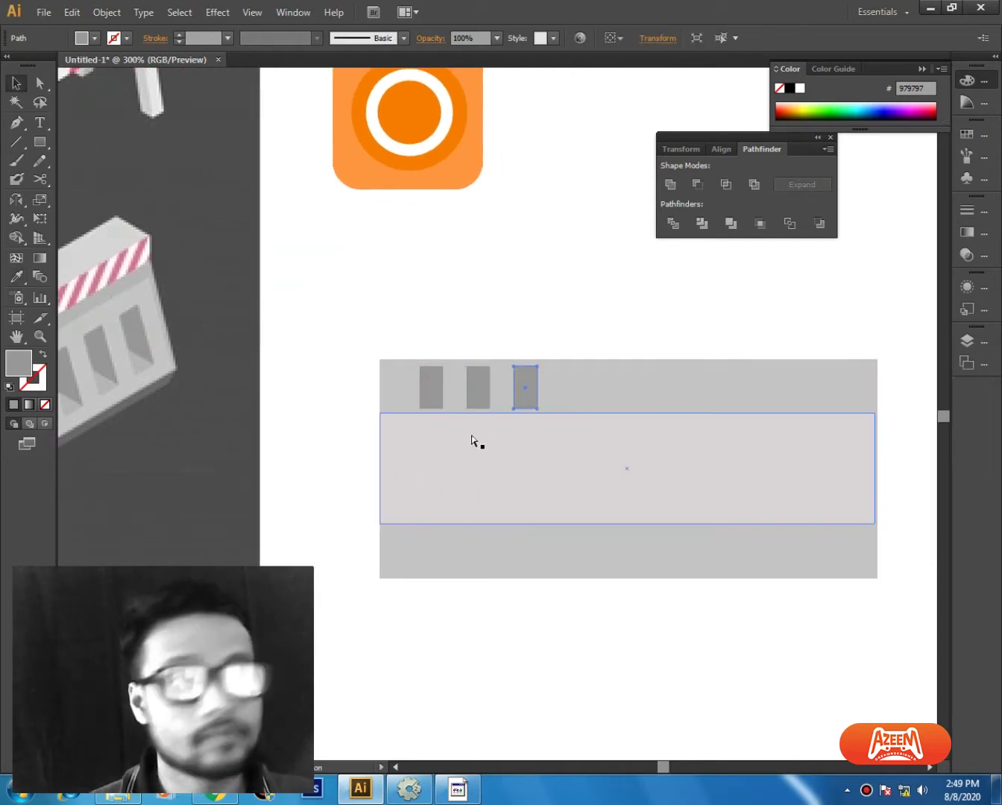
{"action": "left_click", "coordinate": [632, 334]}
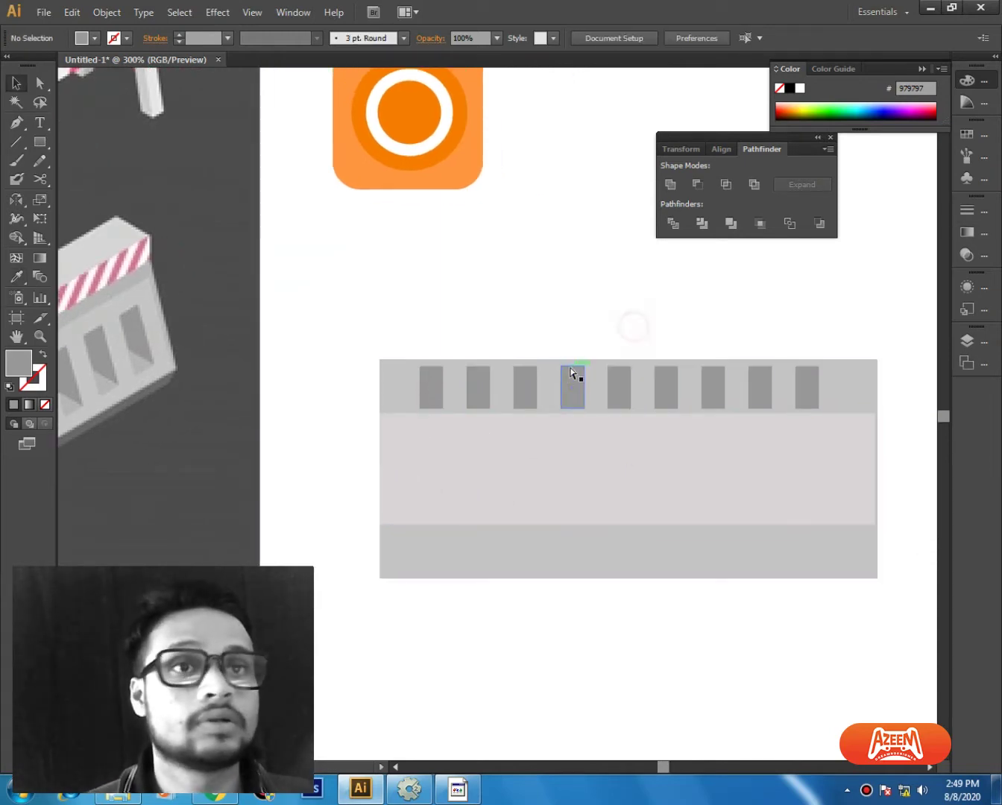
Step: Delete the eight copied slots one by one, keeping only the first slot at the left end of the upper strip
{"action": "scroll", "coordinate": [575, 375], "scroll_direction": "down", "scroll_amount": 1, "text": "alt"}
{"action": "scroll", "coordinate": [603, 398], "scroll_direction": "left", "scroll_amount": 1}
{"action": "scroll", "coordinate": [647, 423], "scroll_direction": "up", "scroll_amount": 1, "text": "alt"}
{"action": "left_click", "coordinate": [769, 427]}
{"action": "left_click_drag", "start_coordinate": [770, 427], "coordinate": [747, 411]}
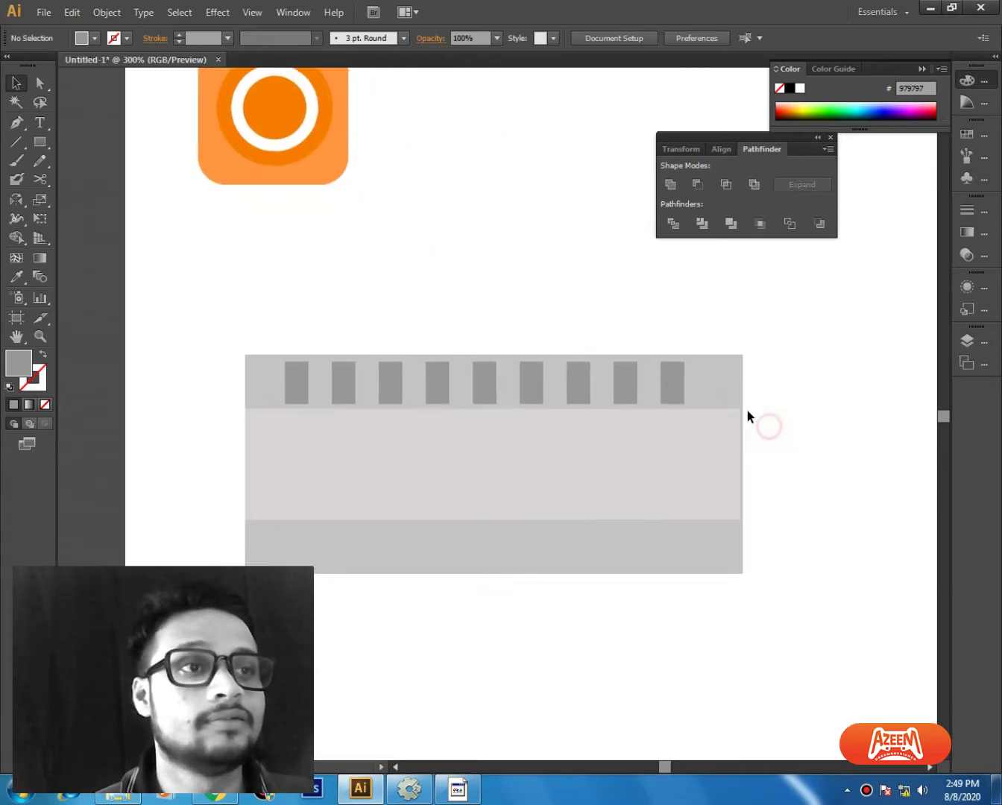
{"action": "left_click", "coordinate": [665, 389]}
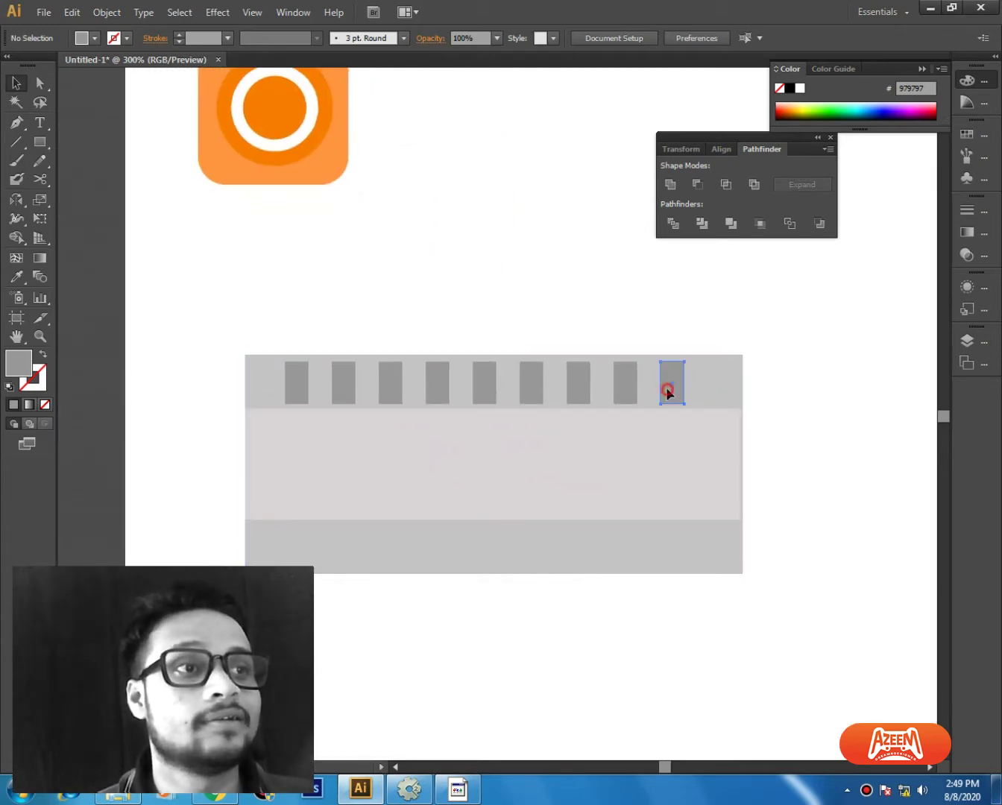
{"action": "left_click", "coordinate": [668, 351]}
{"action": "key", "text": "ctrl+minus"}
{"action": "left_click", "coordinate": [648, 389]}
{"action": "left_click", "coordinate": [617, 393]}
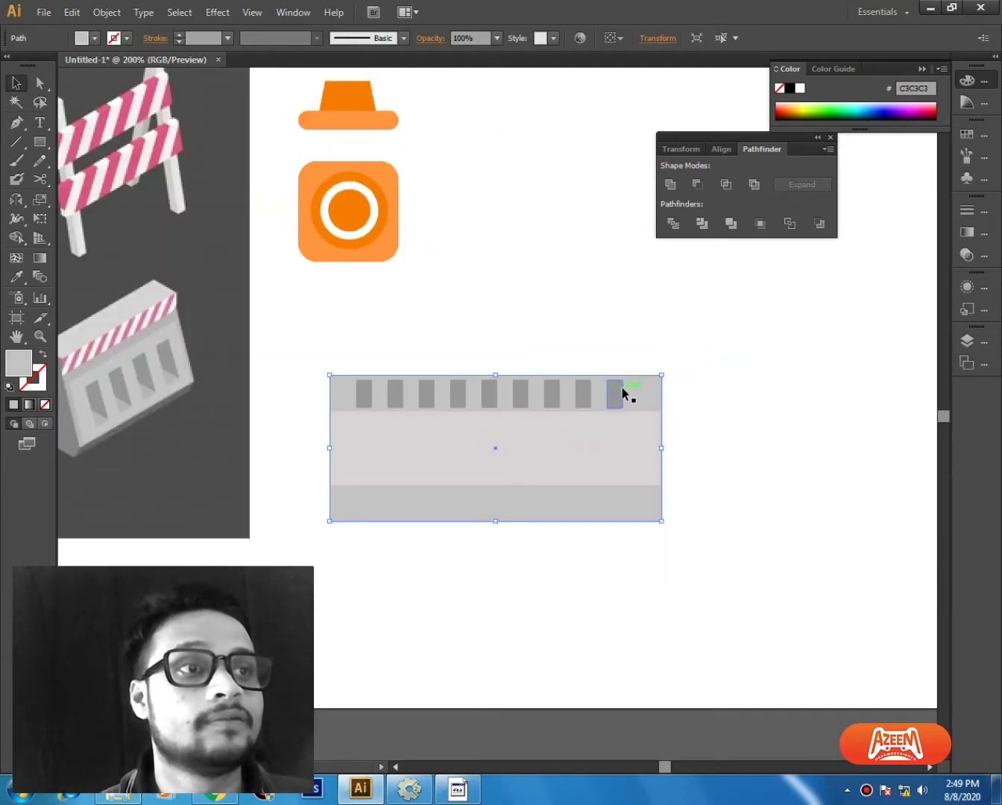
{"action": "key", "text": "Delete"}
{"action": "left_click", "coordinate": [585, 393]}
{"action": "key", "text": "Delete"}
{"action": "left_click", "coordinate": [551, 394]}
{"action": "key", "text": "Delete"}
{"action": "left_click", "coordinate": [519, 396]}
{"action": "key", "text": "Delete"}
{"action": "left_click", "coordinate": [488, 395]}
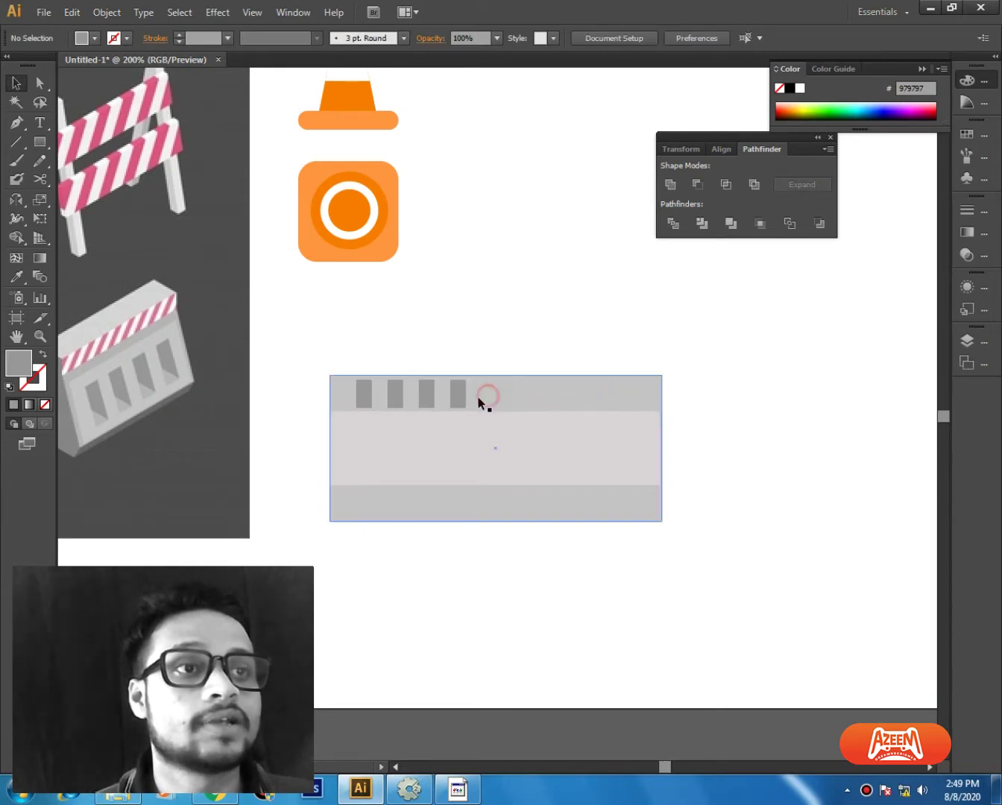
{"action": "key", "text": "Delete"}
{"action": "left_click", "coordinate": [458, 395]}
{"action": "key", "text": "Delete"}
{"action": "left_click", "coordinate": [426, 394]}
{"action": "key", "text": "Delete"}
{"action": "left_click", "coordinate": [394, 395]}
{"action": "key", "text": "Delete"}
Step: Widen the remaining slot rectangle and duplicate it into an evenly spaced row of four along the upper strip
{"action": "left_click", "coordinate": [366, 394]}
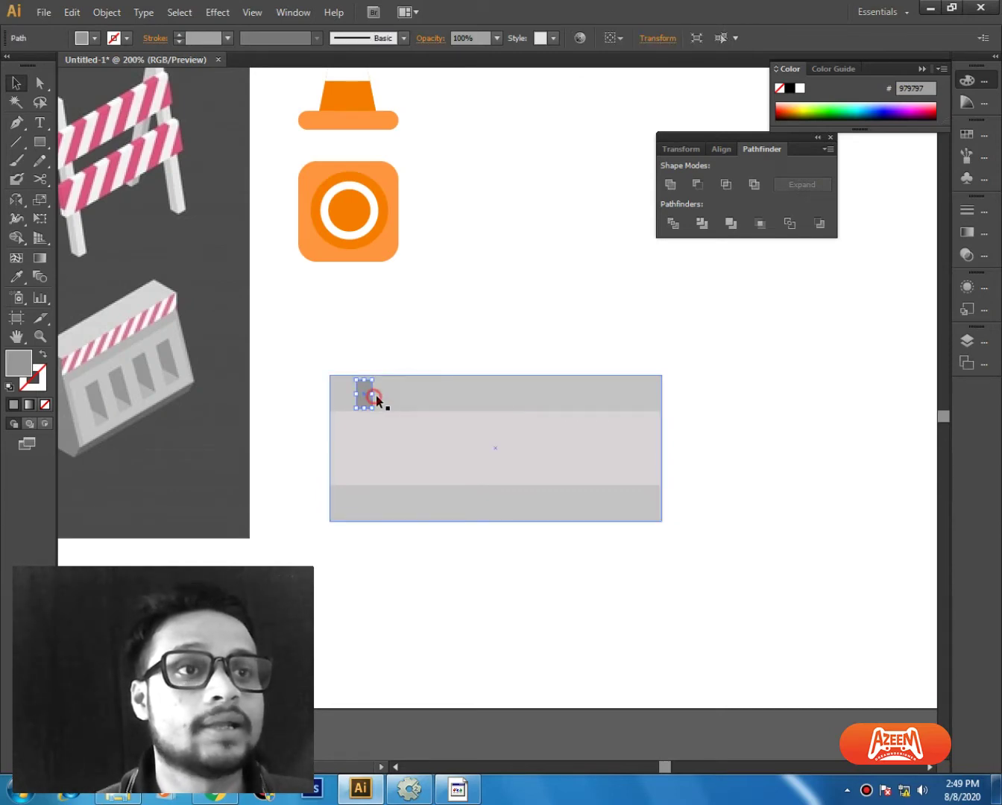
{"action": "left_click_drag", "start_coordinate": [369, 393], "coordinate": [450, 405]}
{"action": "key", "text": "ctrl+z"}
{"action": "left_click", "coordinate": [451, 335]}
{"action": "key", "text": "ctrl+d"}
{"action": "key", "text": "ctrl+d"}
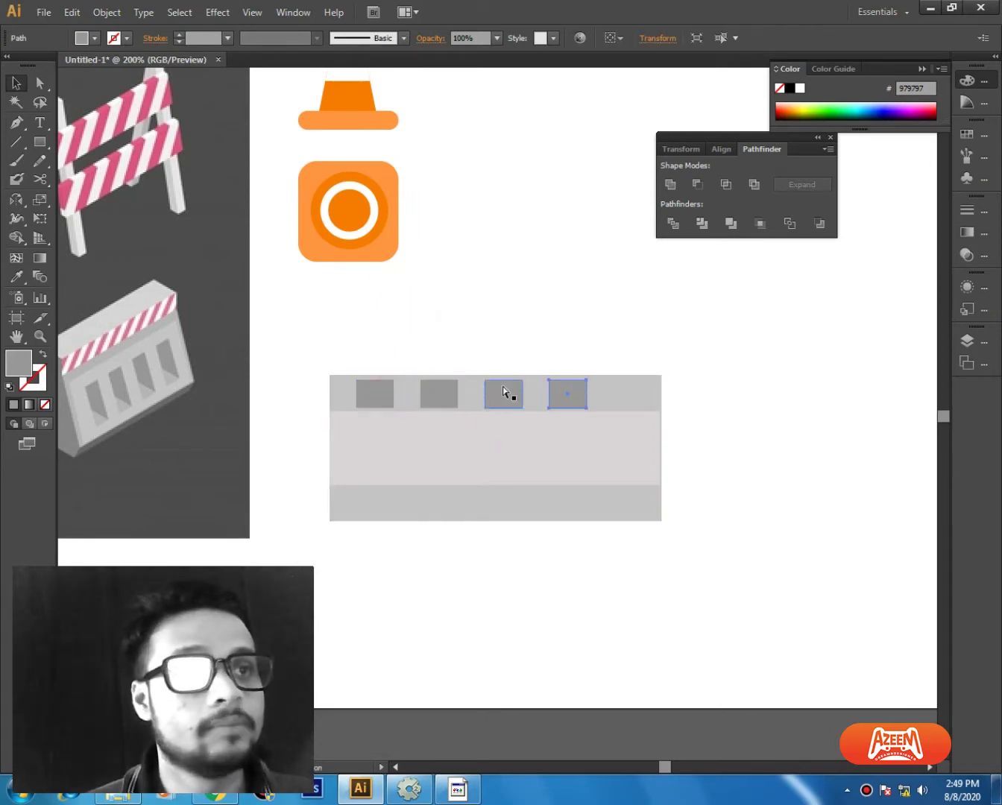
{"action": "left_click", "coordinate": [581, 344]}
Step: Shorten both large barrier rectangles by moving their right-hand anchor points inward to just beyond the fourth slot
{"action": "key", "text": "a"}
{"action": "left_click_drag", "start_coordinate": [695, 347], "coordinate": [628, 589]}
{"action": "key", "text": "shift+Left"}
{"action": "key", "text": "shift+Left"}
{"action": "key", "text": "shift+Left"}
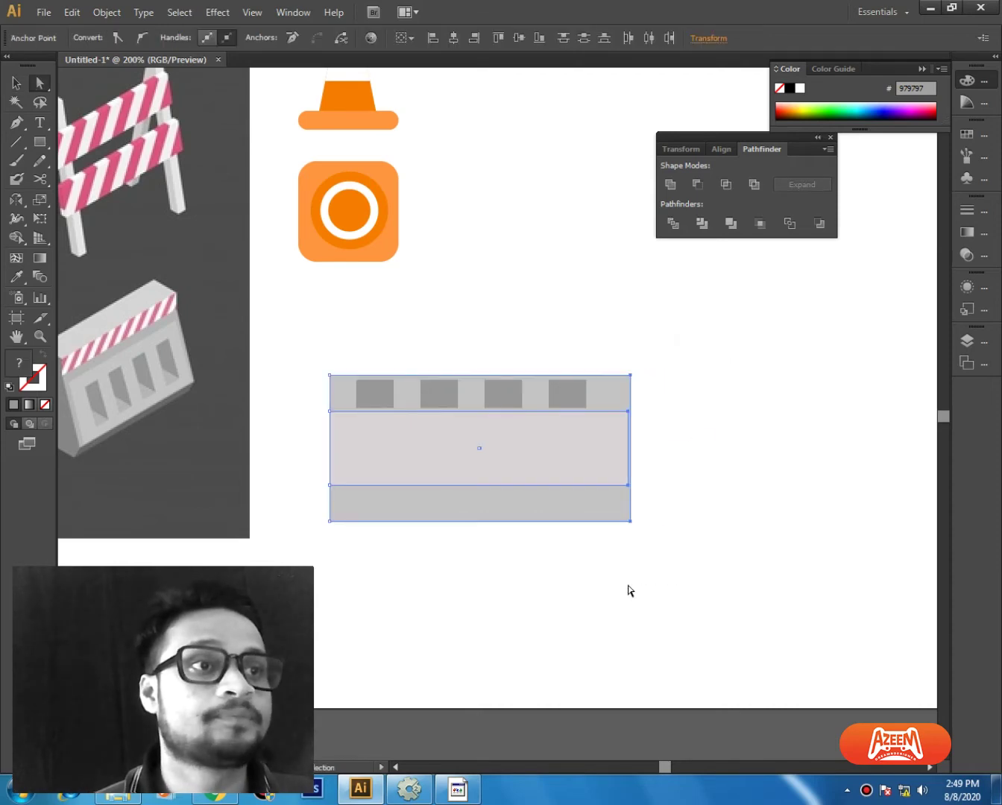
{"action": "left_click", "coordinate": [16, 83]}
{"action": "left_click", "coordinate": [482, 233]}
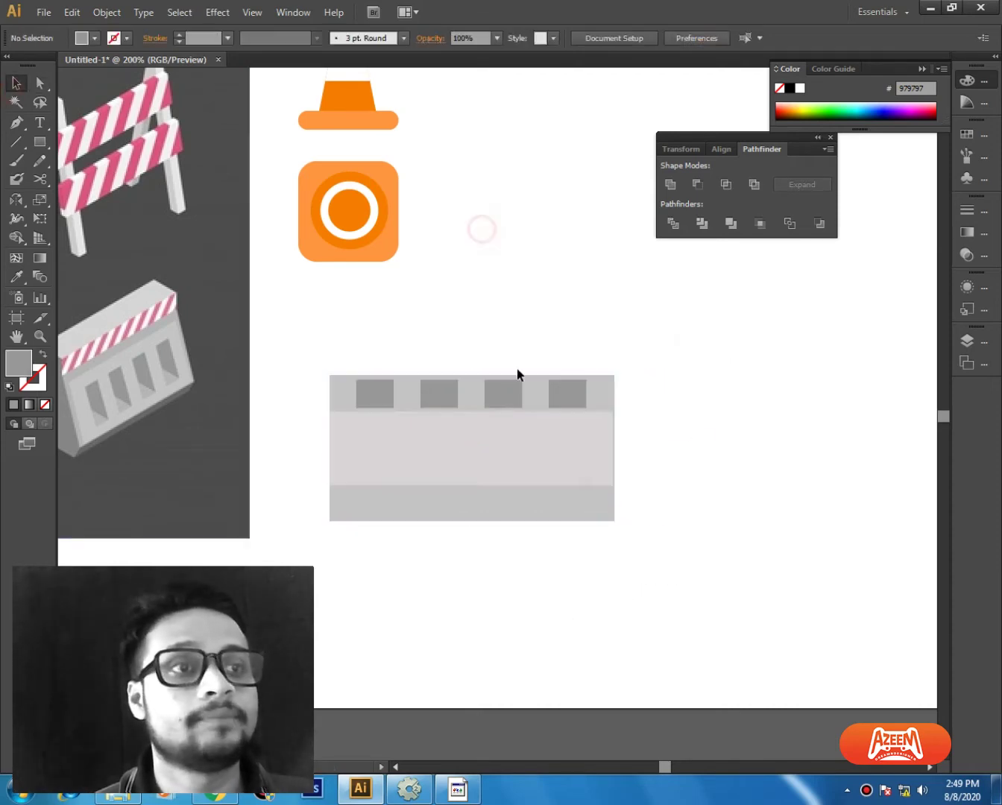
Step: Reduce the light grey centre strip's height equally from both sides, leaving wider darker strips above and below it
{"action": "left_click", "coordinate": [564, 472]}
{"action": "left_click_drag", "start_coordinate": [471, 413], "coordinate": [471, 420], "text": "alt"}
{"action": "left_click", "coordinate": [695, 496]}
{"action": "left_click_drag", "start_coordinate": [618, 538], "coordinate": [617, 527]}
Step: Select the four upper slots and reflect a copy of them across the barrier's centre onto the lower strip
{"action": "left_click", "coordinate": [368, 383]}
{"action": "left_click", "coordinate": [462, 393], "text": "shift"}
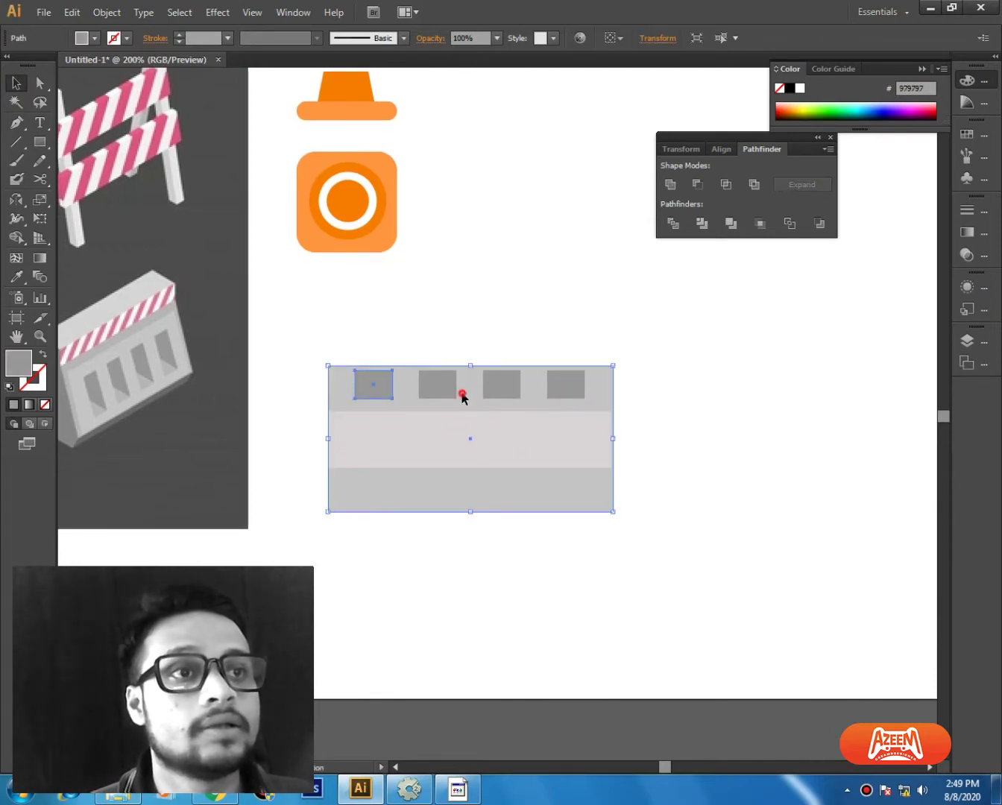
{"action": "left_click", "coordinate": [445, 388], "text": "shift"}
{"action": "left_click", "coordinate": [504, 387], "text": "shift"}
{"action": "left_click", "coordinate": [561, 385], "text": "shift"}
{"action": "left_click", "coordinate": [528, 498], "text": "shift"}
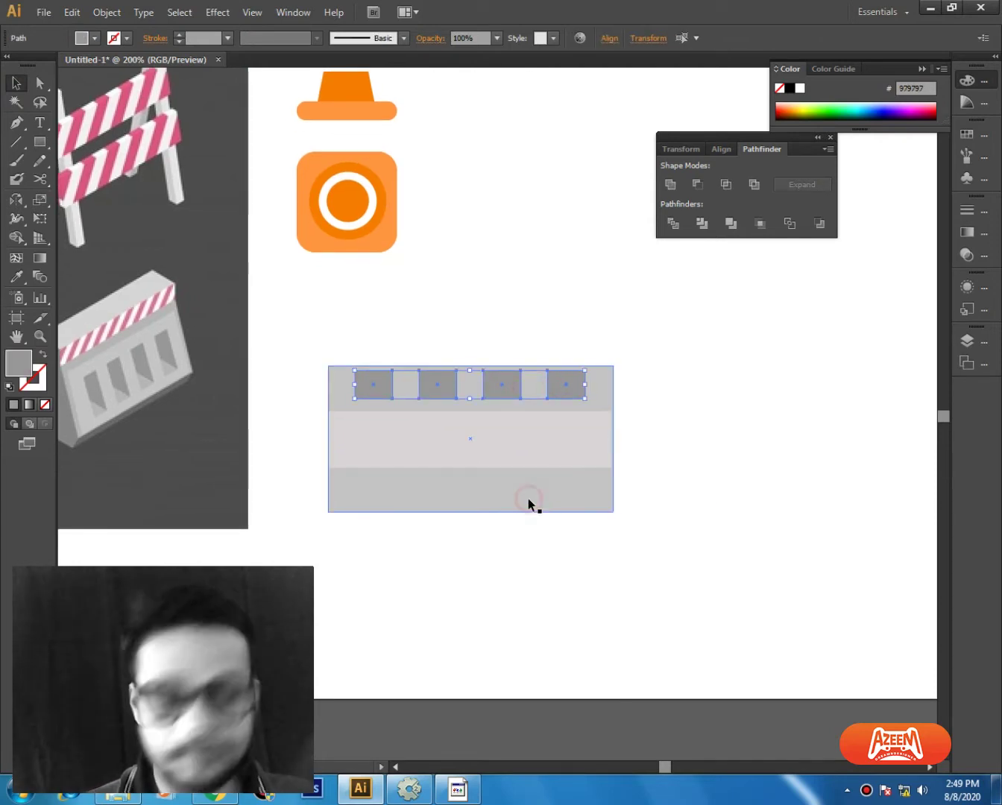
{"action": "key", "text": "r"}
{"action": "left_click", "coordinate": [468, 441]}
{"action": "left_click_drag", "start_coordinate": [497, 401], "coordinate": [501, 483], "text": "alt+shift"}
{"action": "left_click", "coordinate": [574, 530], "text": "ctrl"}
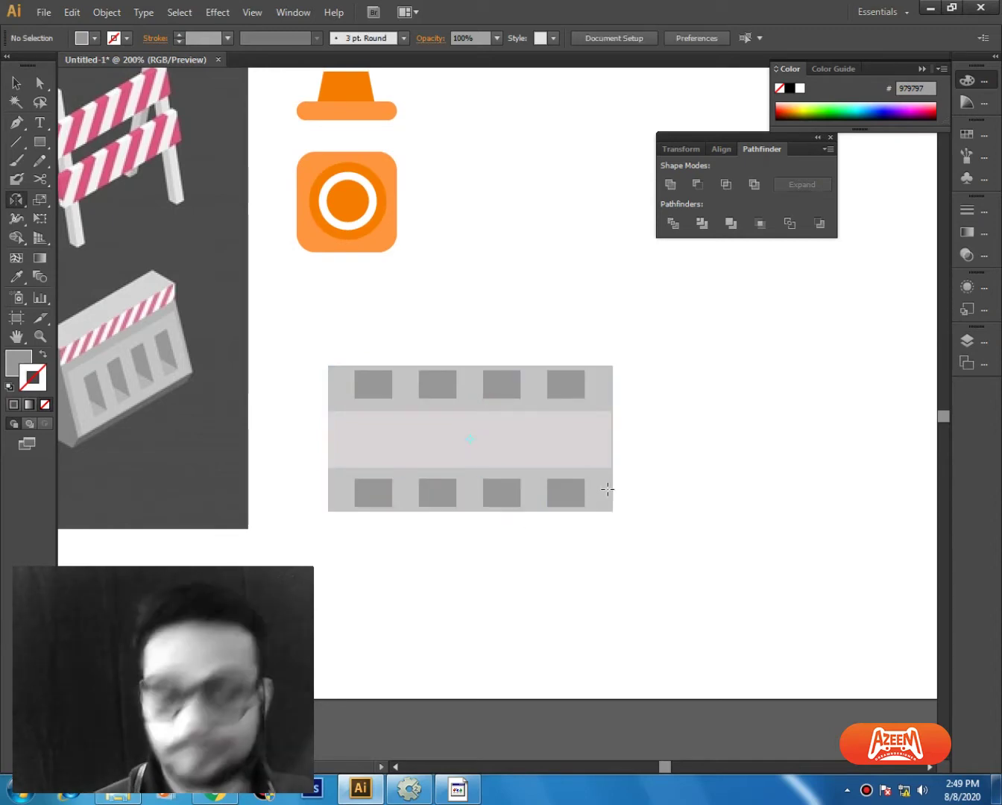
{"action": "key", "text": "v"}
{"action": "left_click", "coordinate": [606, 490]}
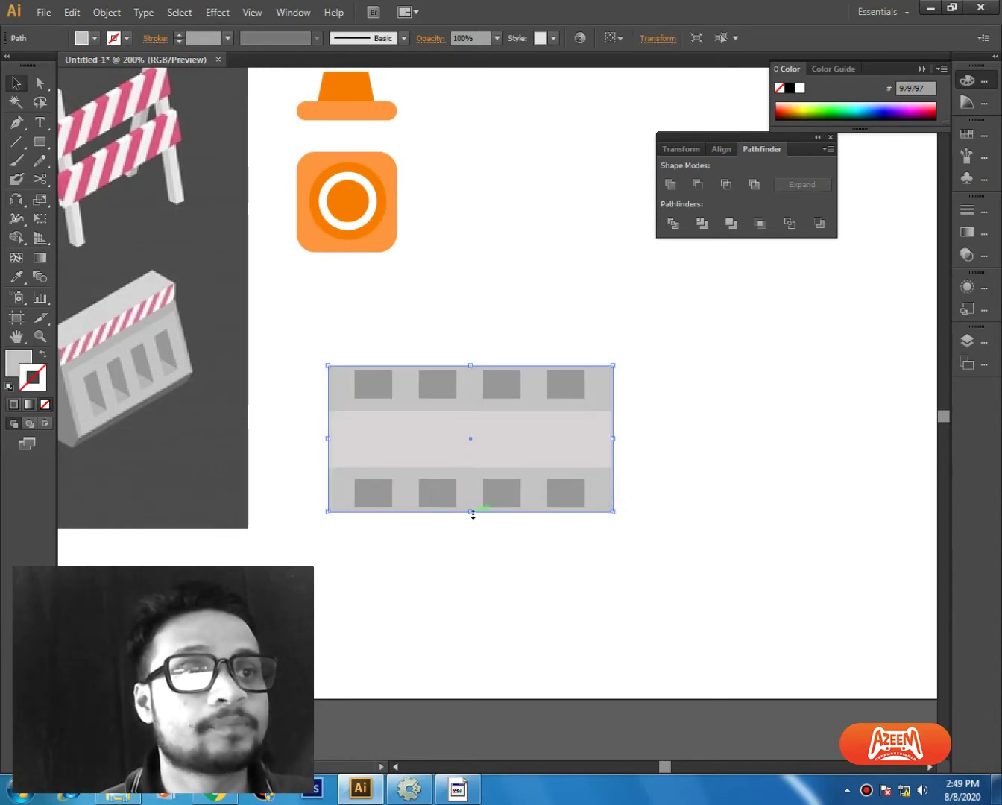
{"action": "left_click_drag", "start_coordinate": [472, 514], "coordinate": [556, 454]}
{"action": "left_click", "coordinate": [478, 534]}
Step: Draw a small thin rectangle at the left end of the boundary between the upper slot strip and the light centre strip
{"action": "key", "text": "ctrl+plus"}
{"action": "left_click_drag", "start_coordinate": [286, 389], "coordinate": [423, 426]}
{"action": "left_click_drag", "start_coordinate": [487, 358], "coordinate": [437, 362]}
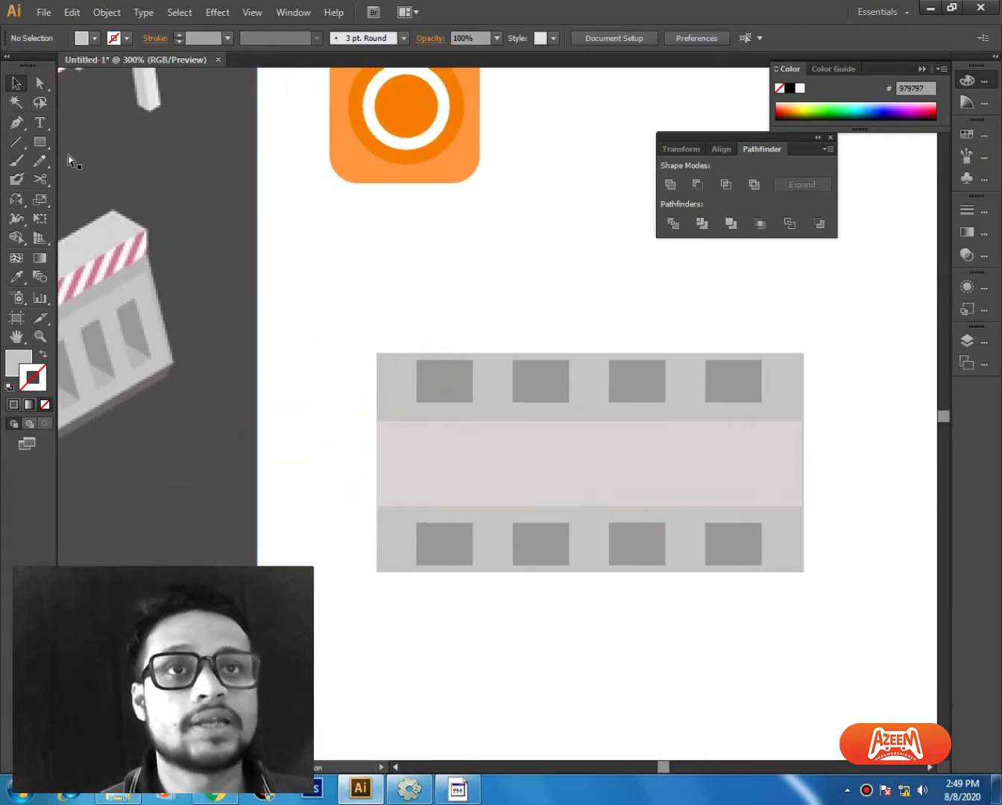
{"action": "key", "text": "ctrl+plus"}
{"action": "key", "text": "m"}
{"action": "left_click_drag", "start_coordinate": [380, 309], "coordinate": [311, 318]}
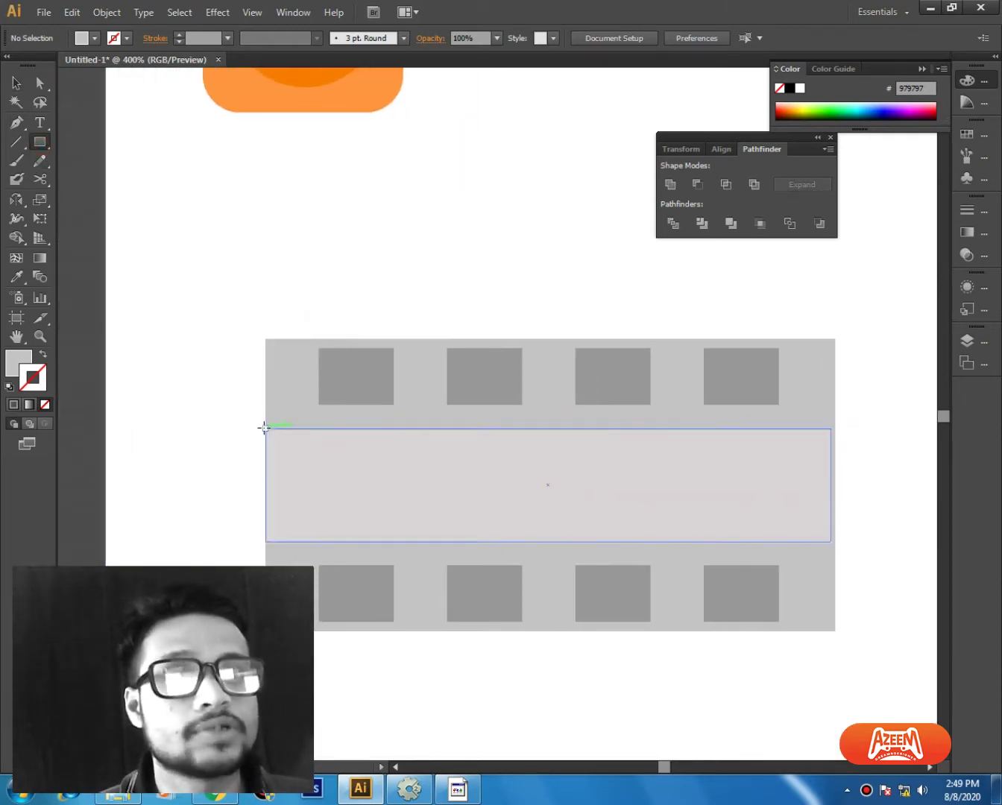
{"action": "left_click_drag", "start_coordinate": [266, 424], "coordinate": [313, 432]}
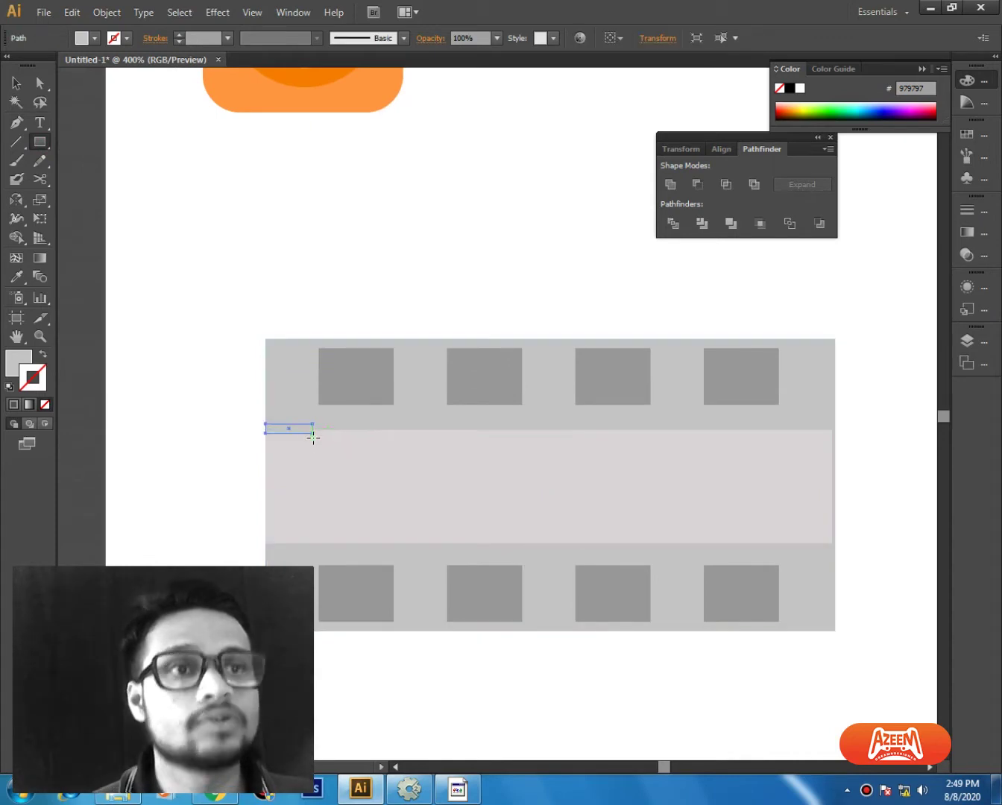
Step: Fill the thin rectangle at the centre strip's upper left corner with white
{"action": "key", "text": "ctrl+minus"}
{"action": "left_click_drag", "start_coordinate": [244, 457], "coordinate": [375, 452]}
{"action": "key", "text": "o"}
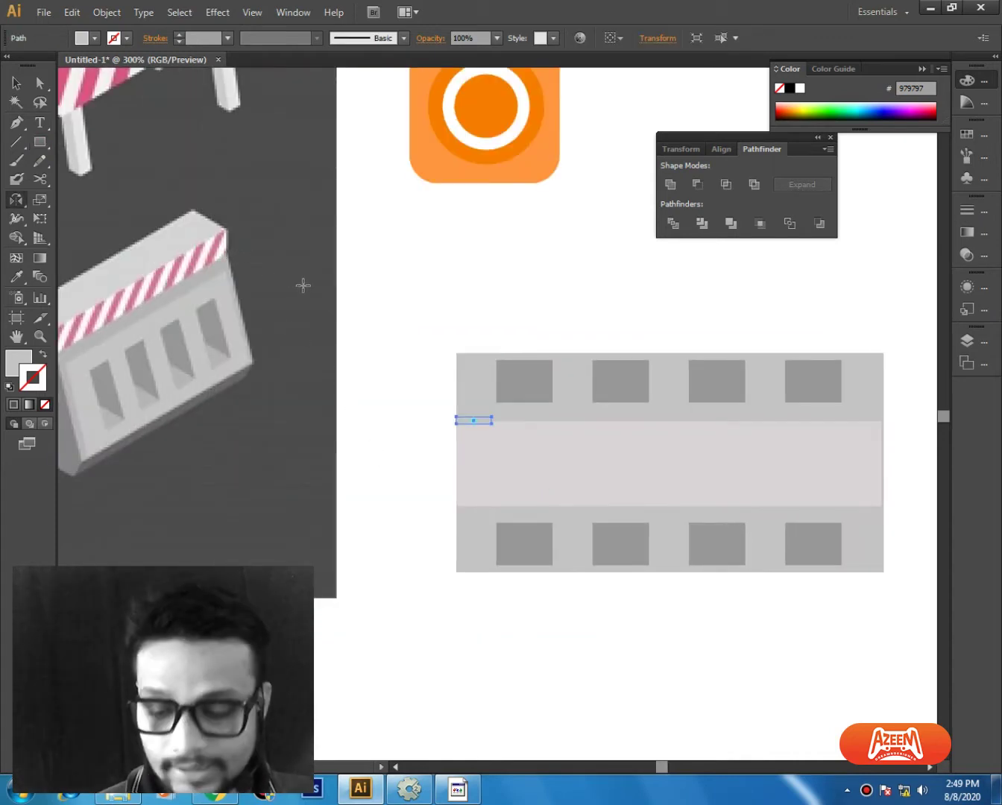
{"action": "left_click", "coordinate": [399, 279]}
{"action": "left_click_drag", "start_coordinate": [506, 344], "coordinate": [443, 358]}
{"action": "key", "text": "ctrl+plus"}
{"action": "key", "text": "ctrl+shift+a"}
Step: Duplicate the thin white block directly to its right, end to end along the upper edge of the centre strip
{"action": "key", "text": "v"}
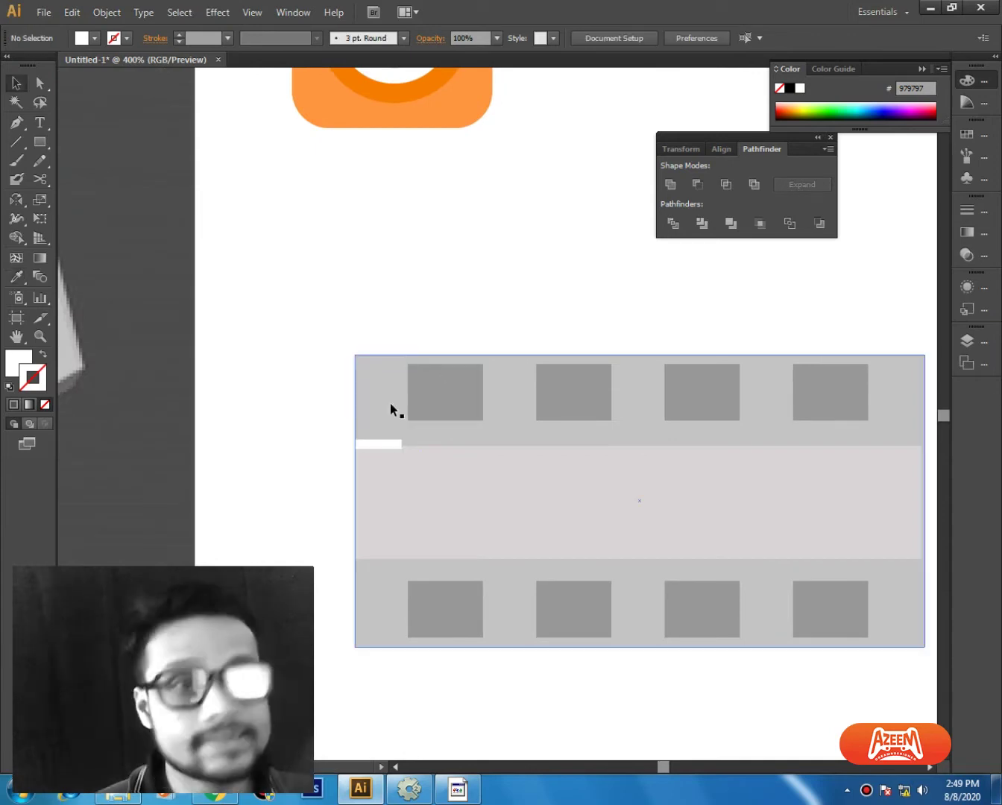
{"action": "left_click_drag", "start_coordinate": [391, 441], "coordinate": [440, 448]}
{"action": "key", "text": "ctrl+minus"}
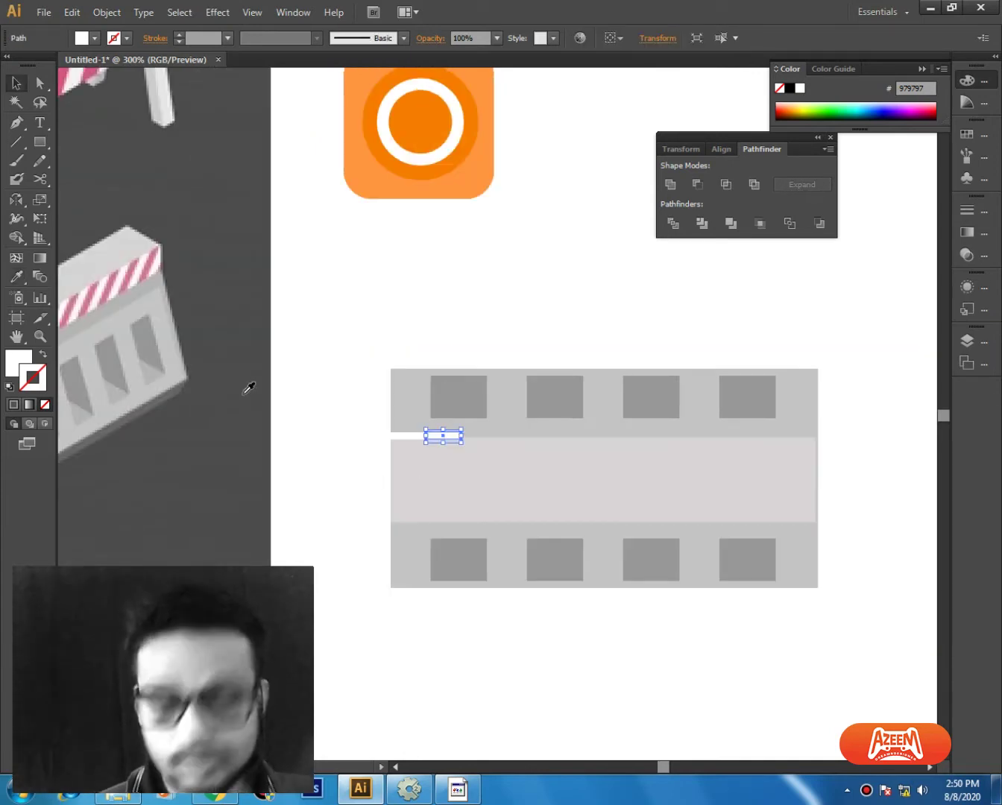
Step: Sample the pink stripe colour from the reference barrier as the fill of the second thin block
{"action": "key", "text": "i"}
{"action": "left_click_drag", "start_coordinate": [293, 354], "coordinate": [541, 424]}
{"action": "key", "text": "ctrl+plus"}
{"action": "key", "text": "ctrl+plus"}
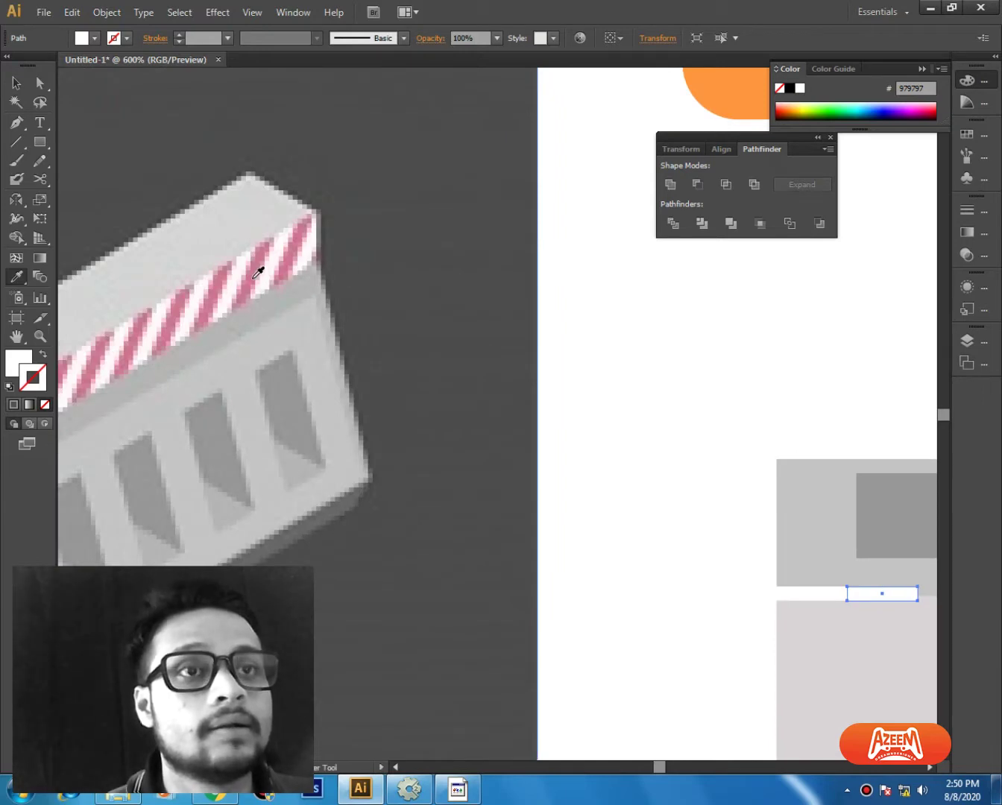
{"action": "left_click", "coordinate": [258, 273]}
{"action": "key", "text": "ctrl+minus"}
{"action": "left_click_drag", "start_coordinate": [661, 426], "coordinate": [418, 451]}
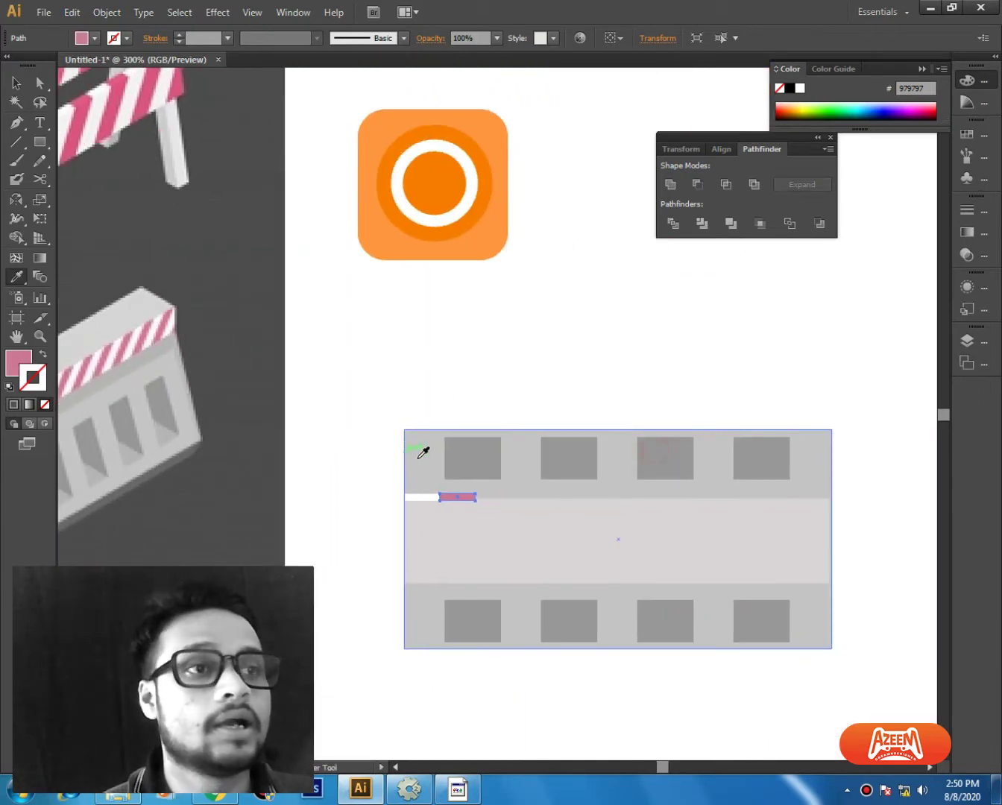
Step: Set the second thin block's fill to orange FF9C1A and deselect it
{"action": "double_click", "coordinate": [20, 363]}
{"action": "left_click_drag", "start_coordinate": [519, 439], "coordinate": [518, 476]}
{"action": "left_click_drag", "start_coordinate": [459, 317], "coordinate": [475, 284]}
{"action": "left_click", "coordinate": [656, 290]}
{"action": "key", "text": "ctrl+shift+a"}
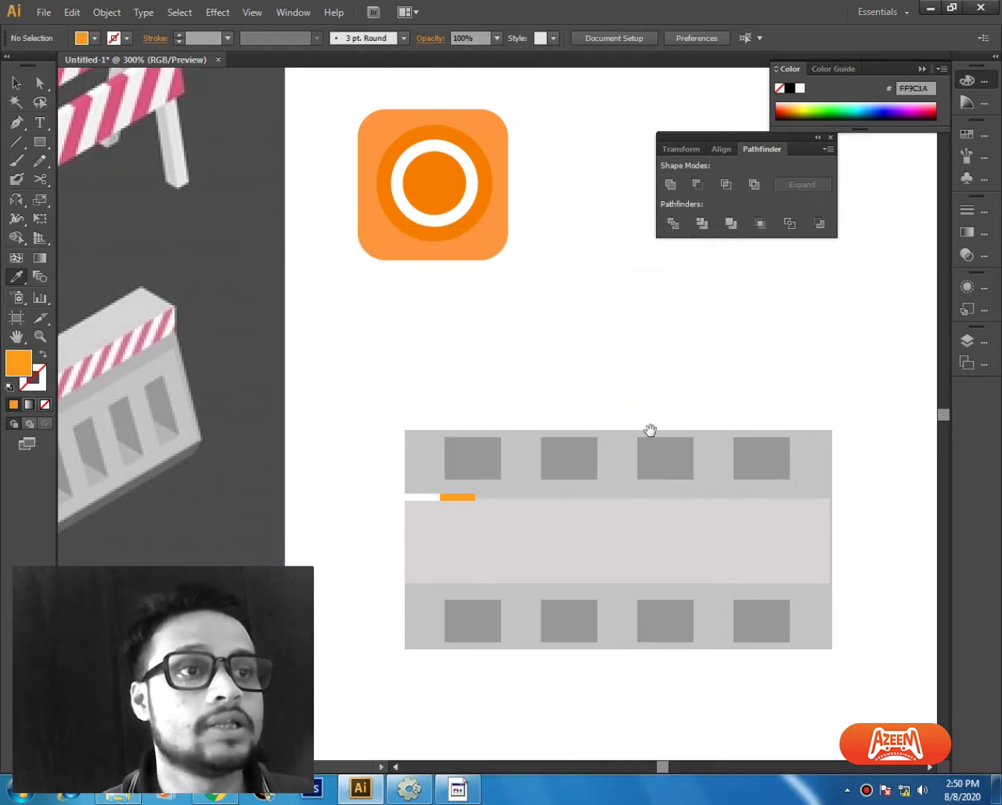
Step: Select the second thin block on the centre strip's upper edge and fill it with black
{"action": "left_click_drag", "start_coordinate": [651, 429], "coordinate": [561, 376]}
{"action": "key", "text": "v"}
{"action": "key", "text": "c"}
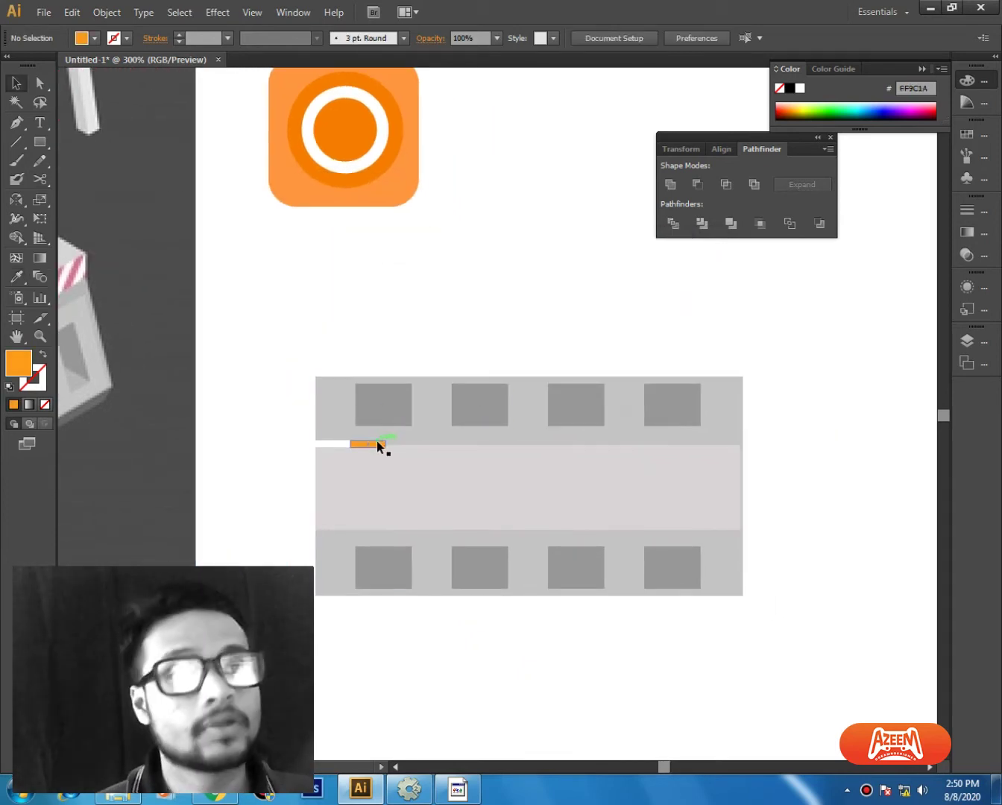
{"action": "key", "text": "ctrl+plus"}
{"action": "key", "text": "v"}
{"action": "left_click", "coordinate": [344, 451]}
{"action": "left_click_drag", "start_coordinate": [437, 464], "coordinate": [334, 406]}
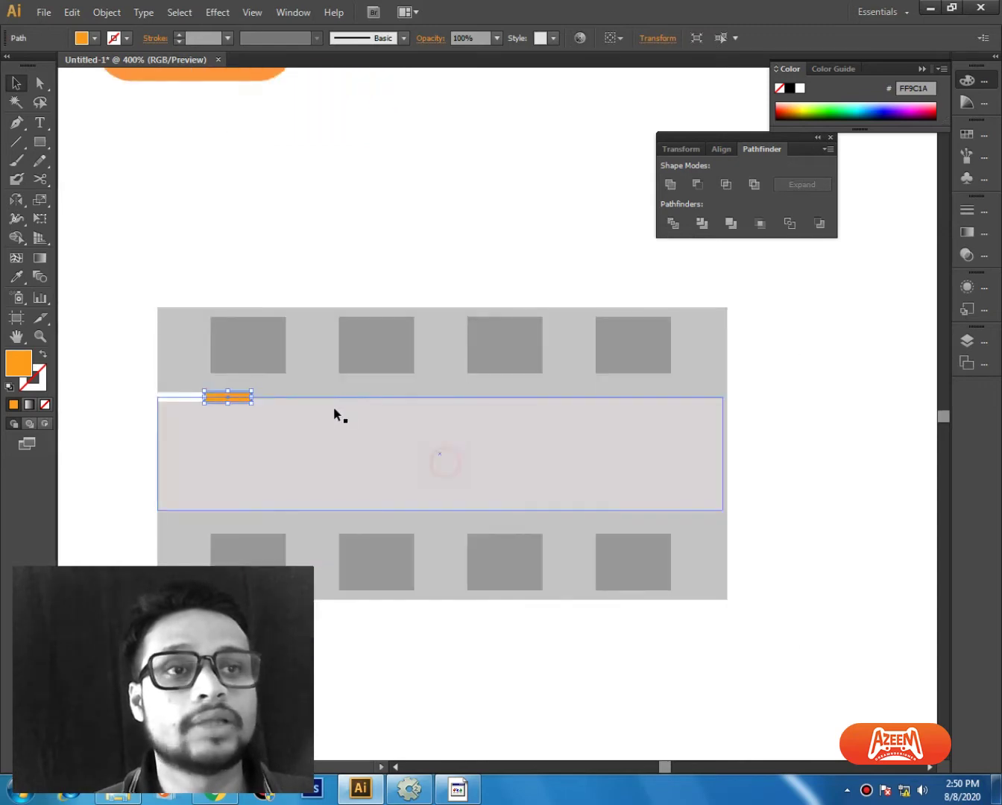
{"action": "double_click", "coordinate": [28, 365]}
{"action": "left_click_drag", "start_coordinate": [429, 352], "coordinate": [294, 483]}
{"action": "left_click", "coordinate": [639, 299]}
{"action": "left_click", "coordinate": [666, 290]}
Step: Fill the first thin block at the centre strip's upper left corner with yellow F4DB2A
{"action": "left_click", "coordinate": [166, 397]}
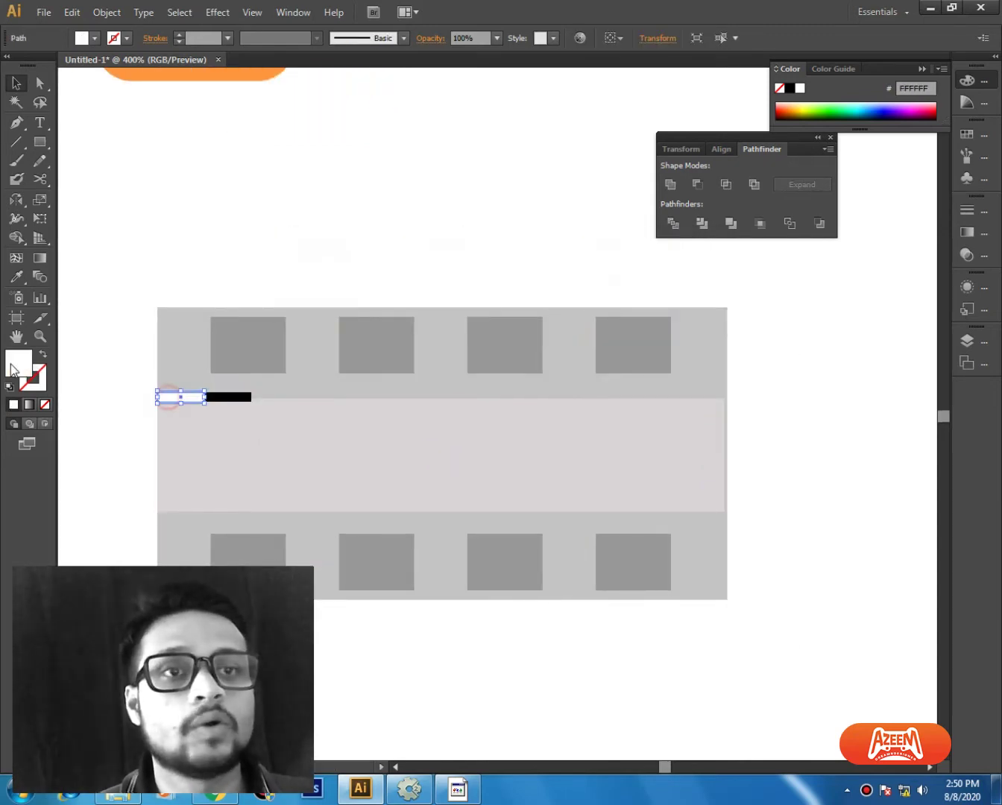
{"action": "double_click", "coordinate": [18, 363]}
{"action": "left_click", "coordinate": [511, 455]}
{"action": "left_click", "coordinate": [470, 296]}
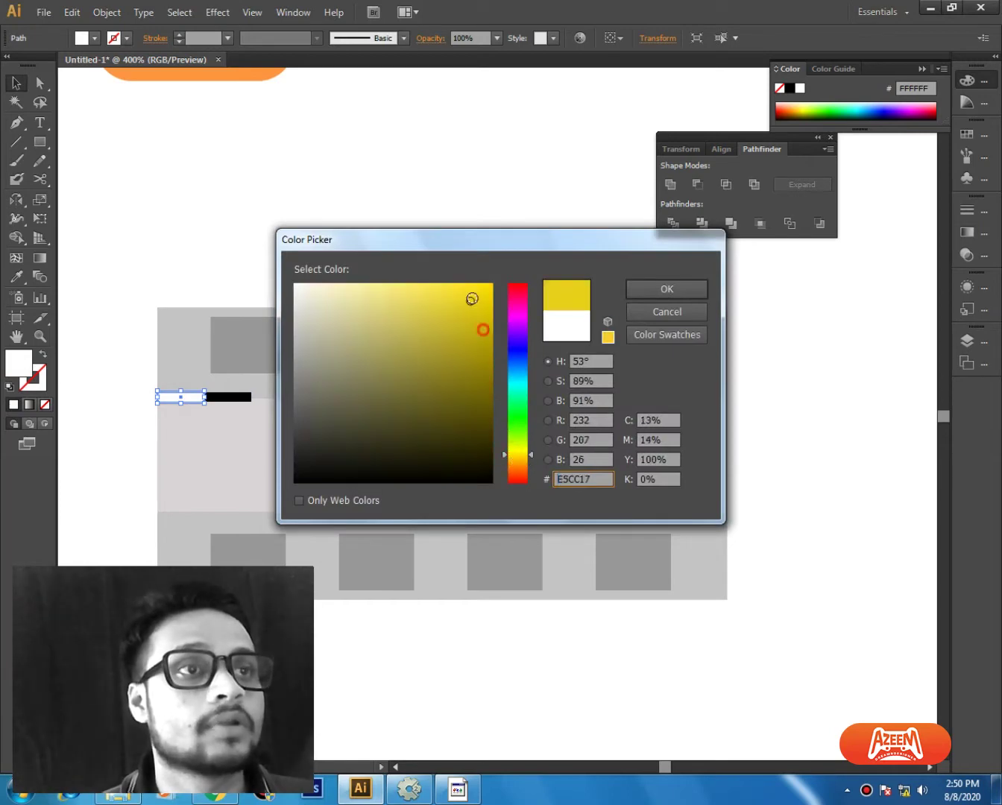
{"action": "left_click", "coordinate": [460, 291]}
{"action": "left_click", "coordinate": [666, 290]}
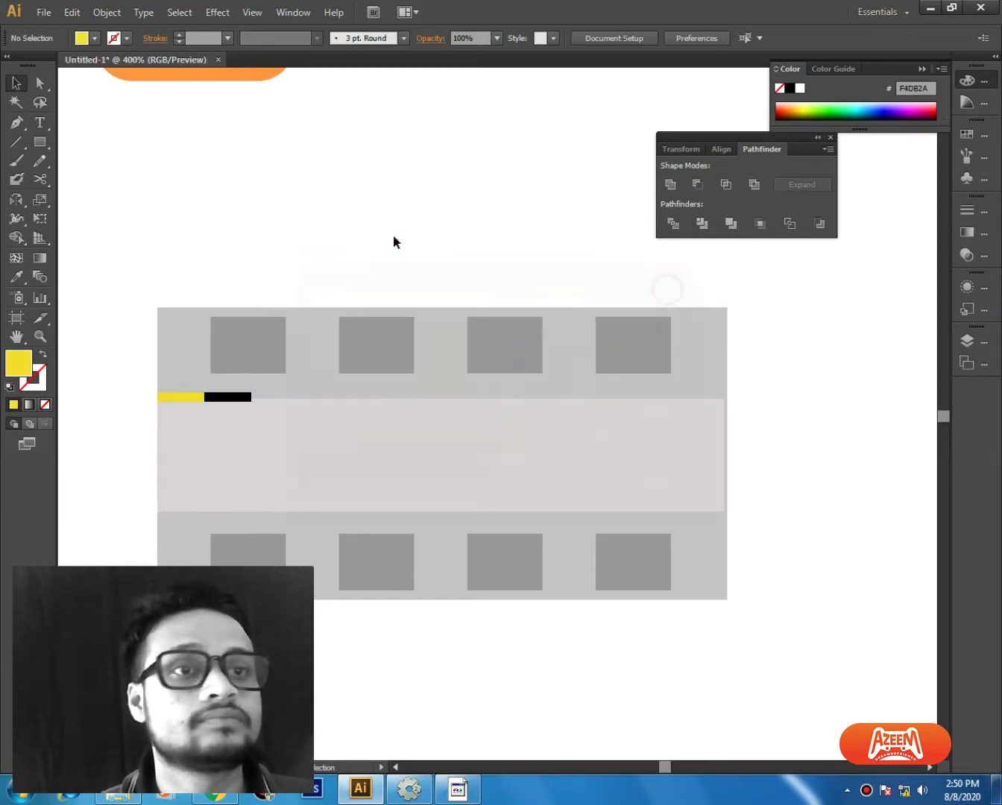
Step: Duplicate the yellow and black block pair end to end along the centre strip's upper edge until six pairs span the barrier
{"action": "left_click", "coordinate": [220, 401]}
{"action": "left_click", "coordinate": [188, 399], "text": "shift"}
{"action": "left_click_drag", "start_coordinate": [229, 403], "coordinate": [325, 409]}
{"action": "key", "text": "ctrl+d"}
{"action": "key", "text": "ctrl+d"}
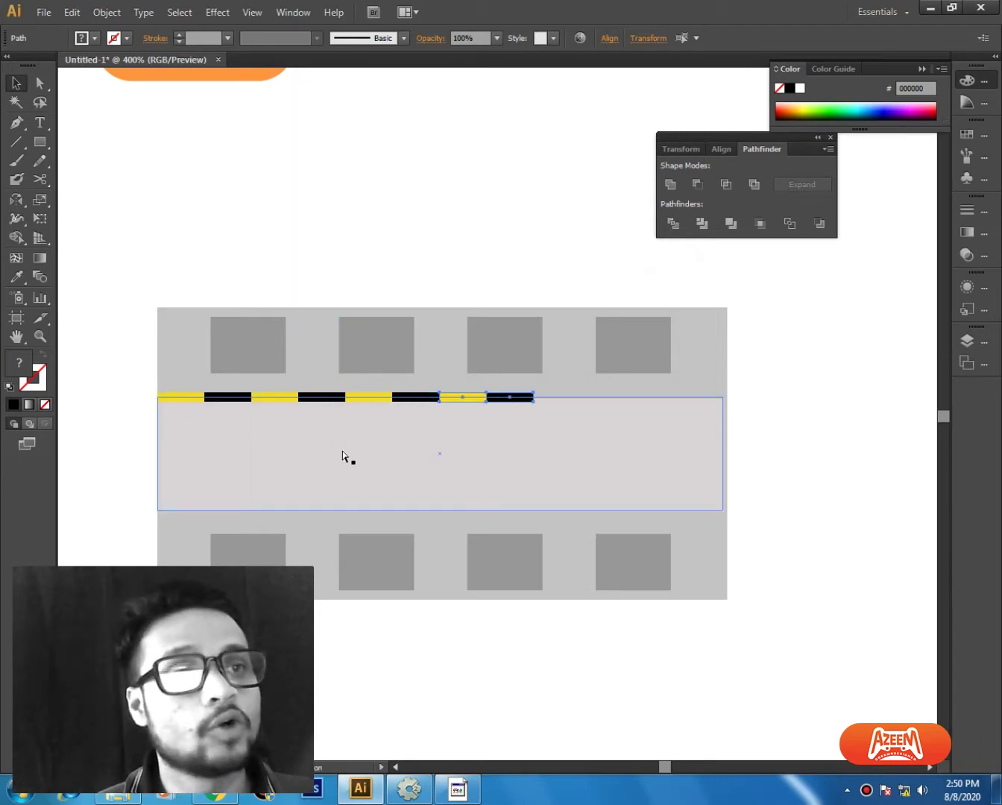
{"action": "key", "text": "ctrl+d"}
{"action": "key", "text": "ctrl+d"}
{"action": "left_click_drag", "start_coordinate": [511, 448], "coordinate": [569, 383]}
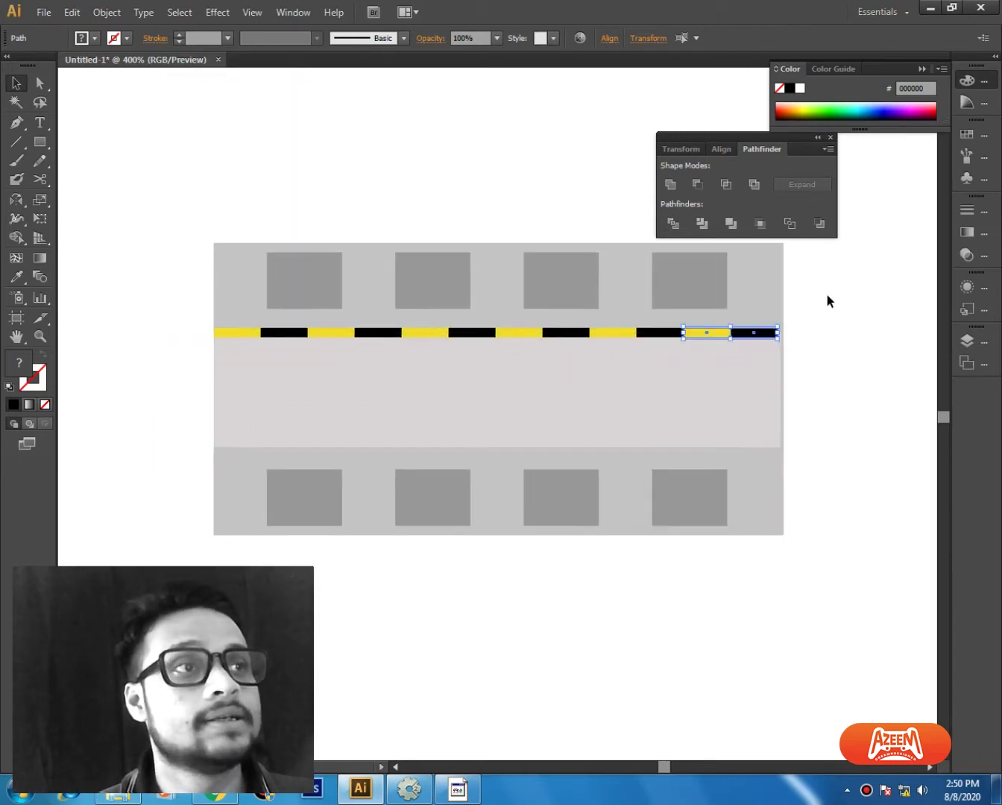
Step: Select the upper stripe blocks except the last black one and reflect a copy across the barrier's centre onto the centre strip's lower edge
{"action": "left_click_drag", "start_coordinate": [827, 297], "coordinate": [149, 387]}
{"action": "left_click", "coordinate": [149, 387]}
{"action": "left_click_drag", "start_coordinate": [168, 319], "coordinate": [807, 378]}
{"action": "left_click", "coordinate": [755, 332], "text": "shift"}
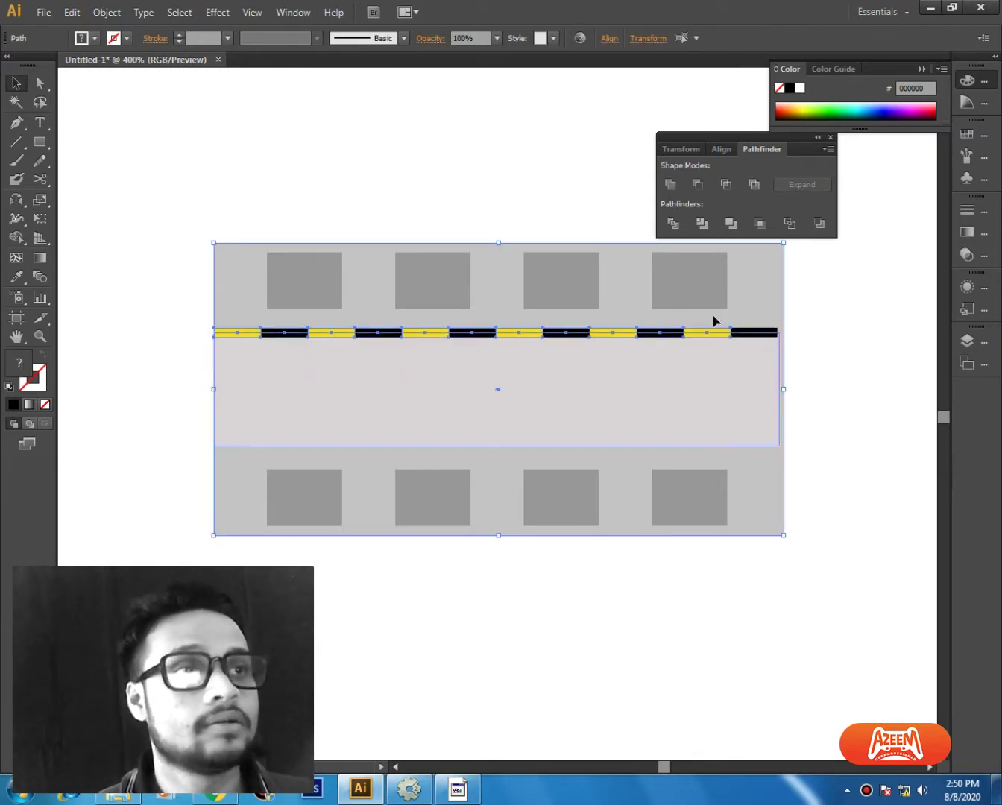
{"action": "left_click", "coordinate": [738, 294], "text": "shift"}
{"action": "key", "text": "o"}
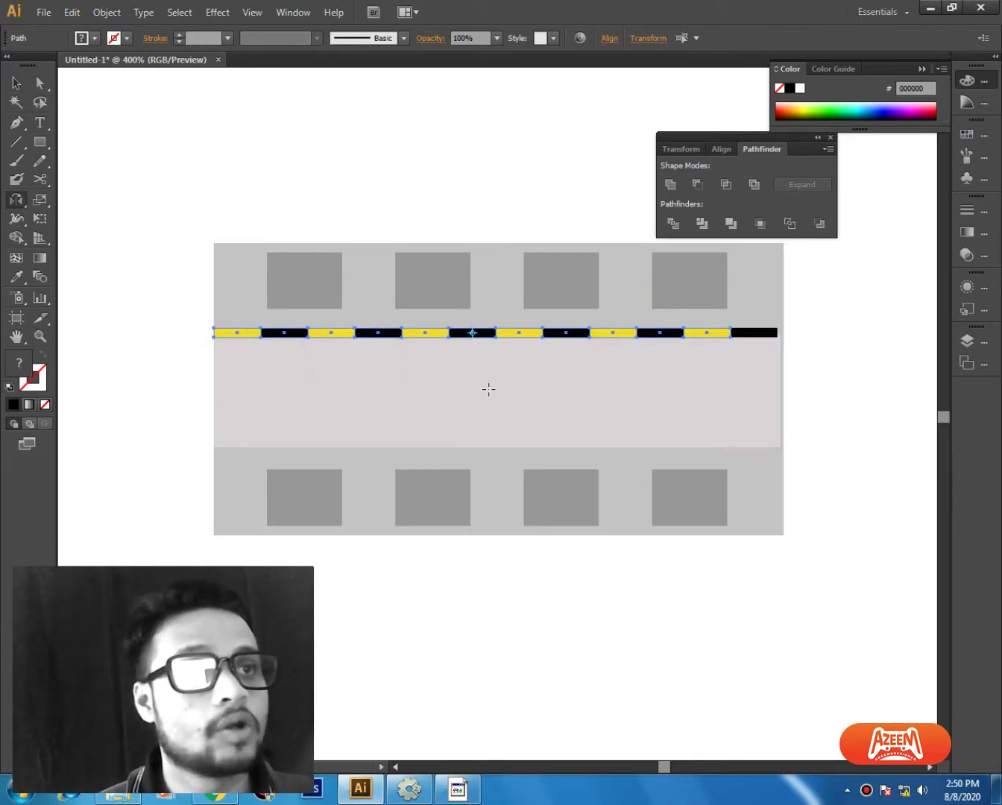
{"action": "left_click_drag", "start_coordinate": [527, 324], "coordinate": [538, 477], "text": "alt"}
{"action": "key", "text": "v"}
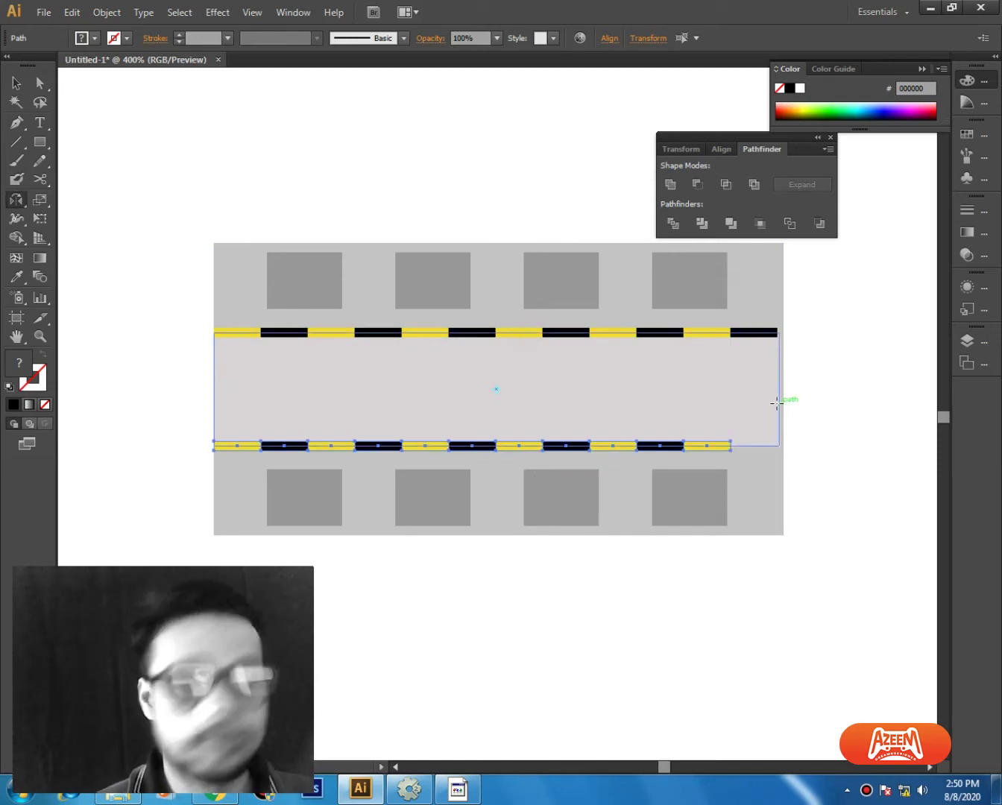
Step: Reflect a copy of the upper stripe's last black block across the barrier's centre onto the end of the lower stripe
{"action": "left_click", "coordinate": [751, 334]}
{"action": "left_click", "coordinate": [724, 380], "text": "shift"}
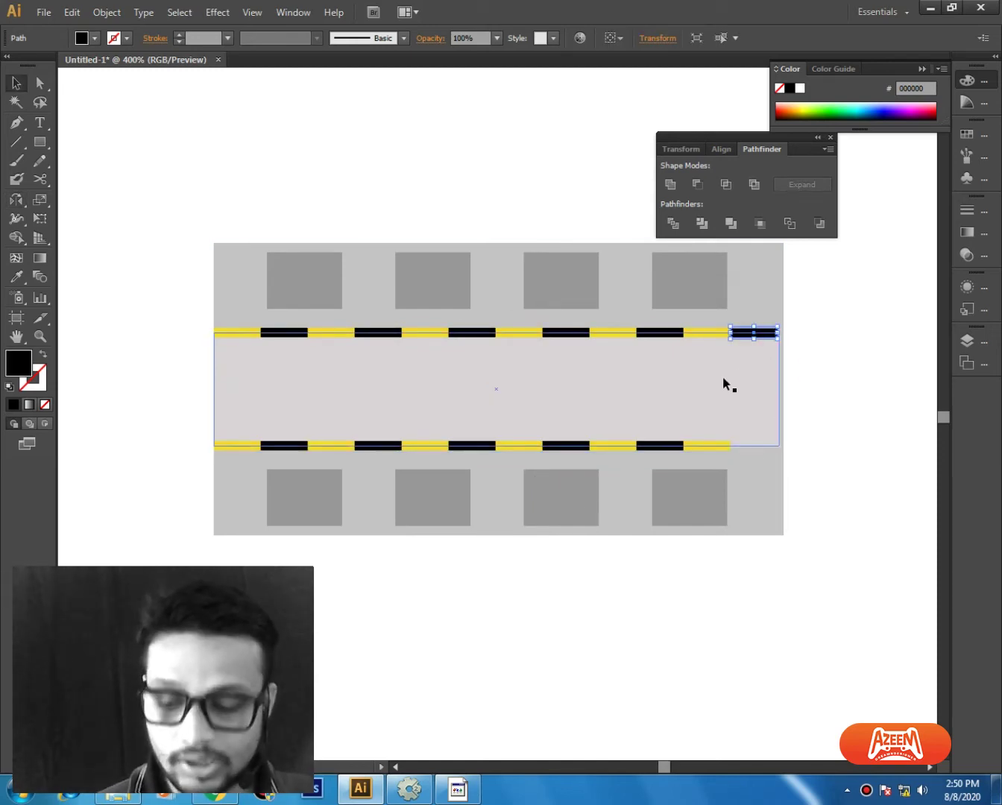
{"action": "left_click", "coordinate": [634, 378], "text": "shift"}
{"action": "key", "text": "r"}
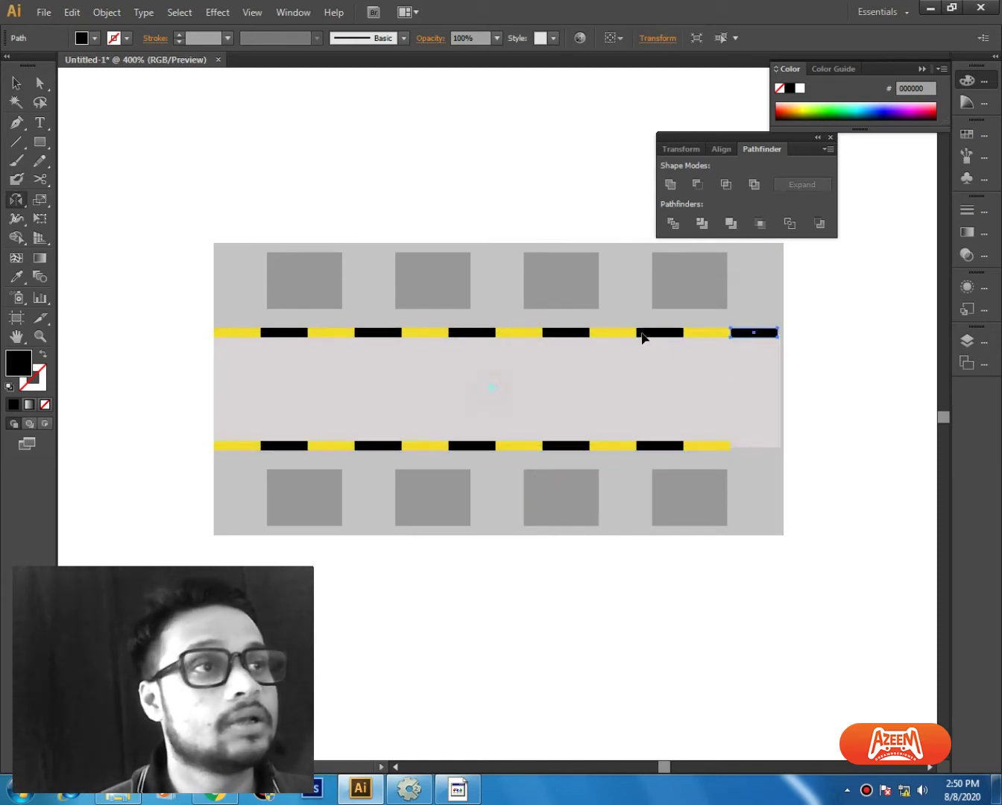
{"action": "left_click_drag", "start_coordinate": [642, 336], "coordinate": [659, 440], "text": "shift"}
{"action": "left_click", "coordinate": [828, 485], "text": "ctrl"}
{"action": "key", "text": "ctrl+z"}
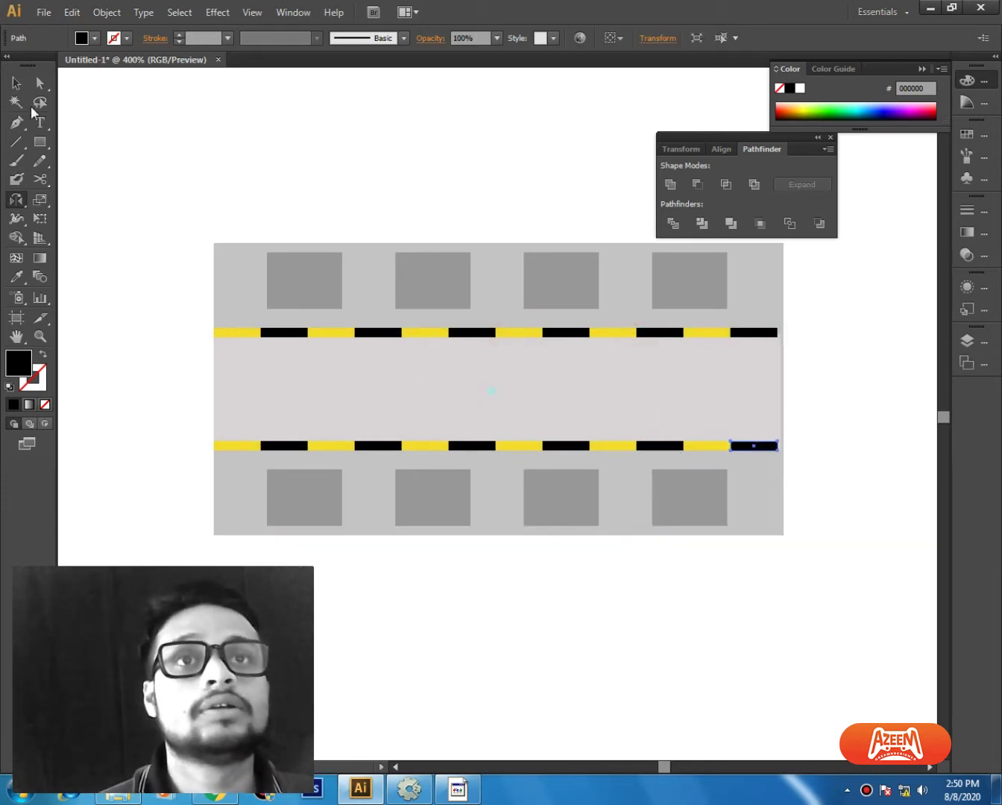
Step: Squash the whole barrier vertically to about two thirds of its height
{"action": "left_click", "coordinate": [325, 178]}
{"action": "key", "text": "ctrl+minus"}
{"action": "key", "text": "ctrl+minus"}
{"action": "key", "text": "ctrl+minus"}
{"action": "left_click_drag", "start_coordinate": [628, 269], "coordinate": [513, 290]}
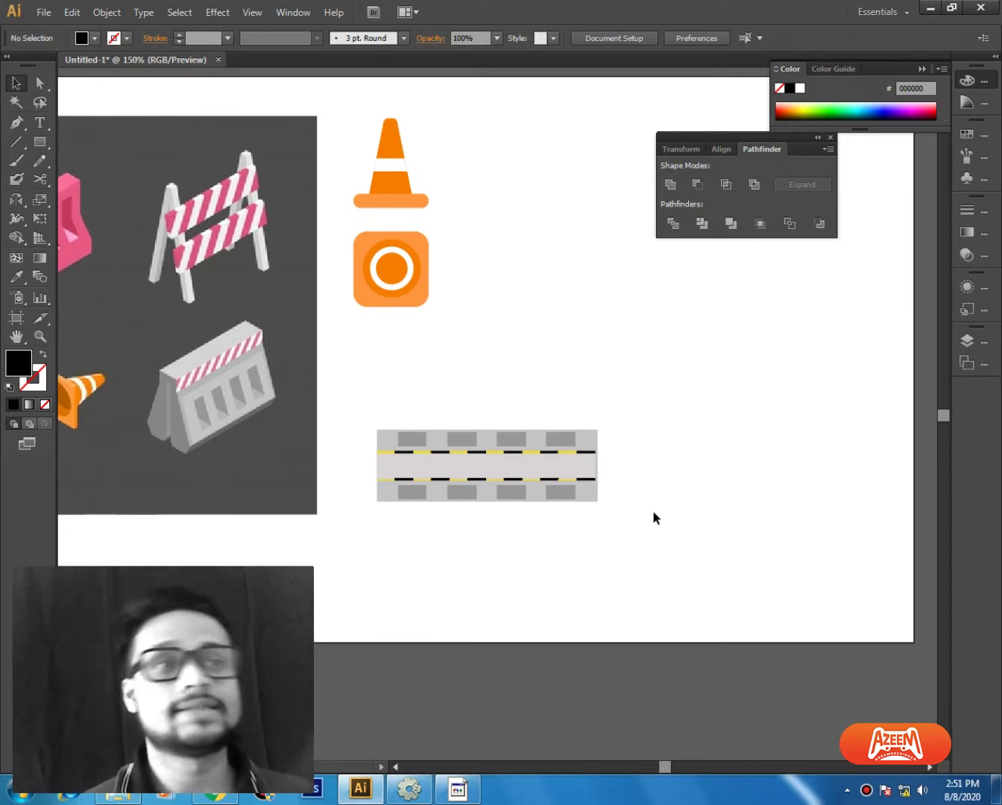
{"action": "key", "text": "ctrl+plus"}
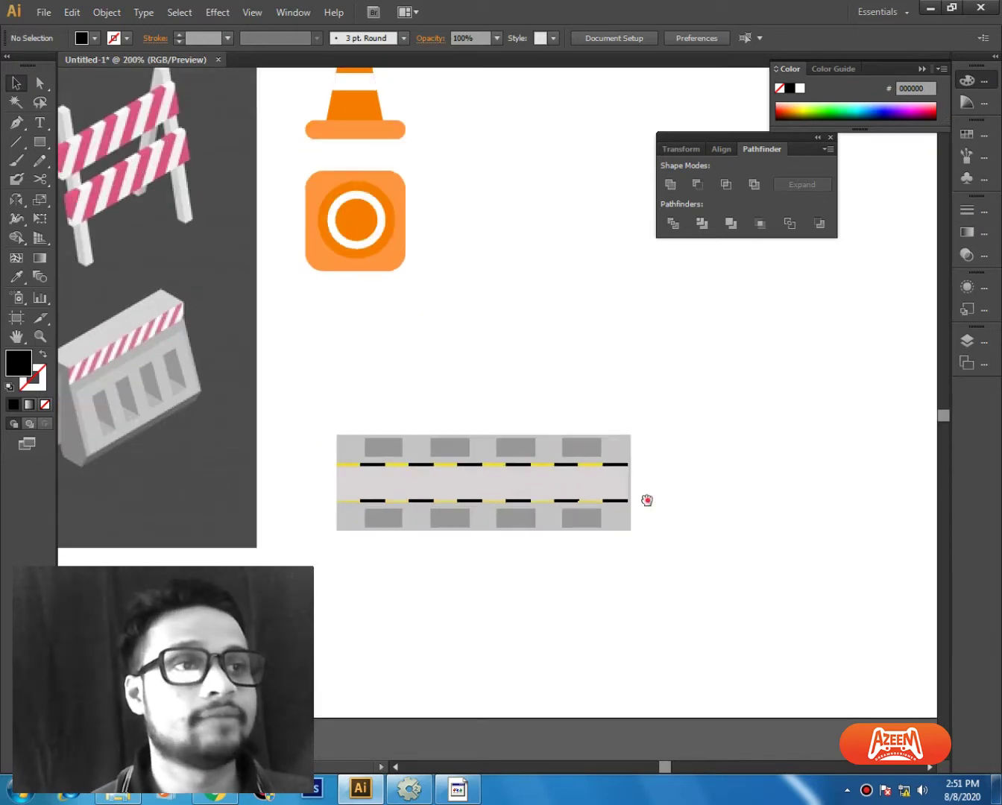
{"action": "left_click", "coordinate": [633, 447]}
{"action": "key", "text": "ctrl+plus"}
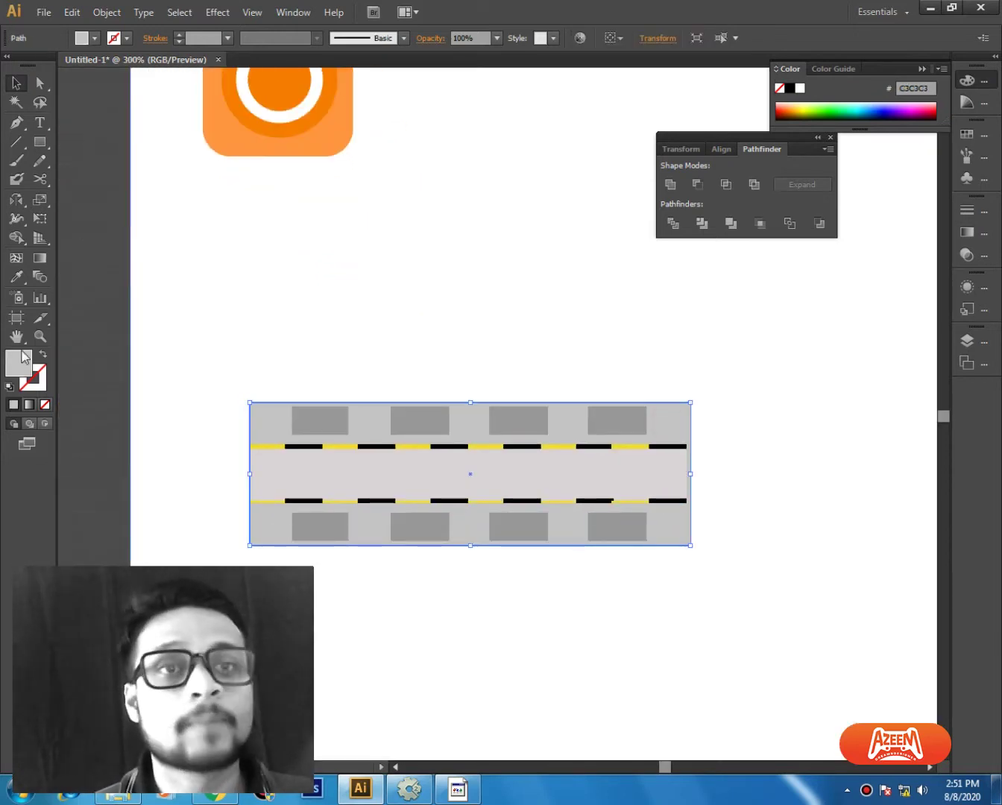
{"action": "left_click_drag", "start_coordinate": [447, 523], "coordinate": [395, 353]}
{"action": "left_click", "coordinate": [408, 415]}
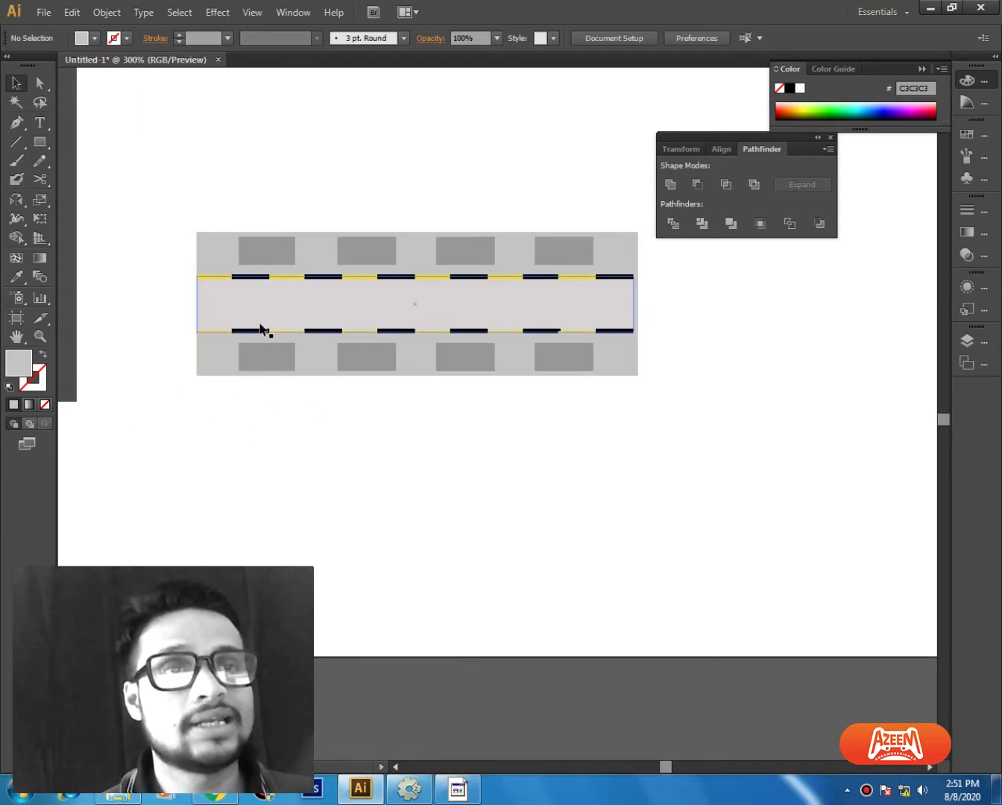
{"action": "key", "text": "ctrl+minus"}
{"action": "left_click", "coordinate": [384, 463]}
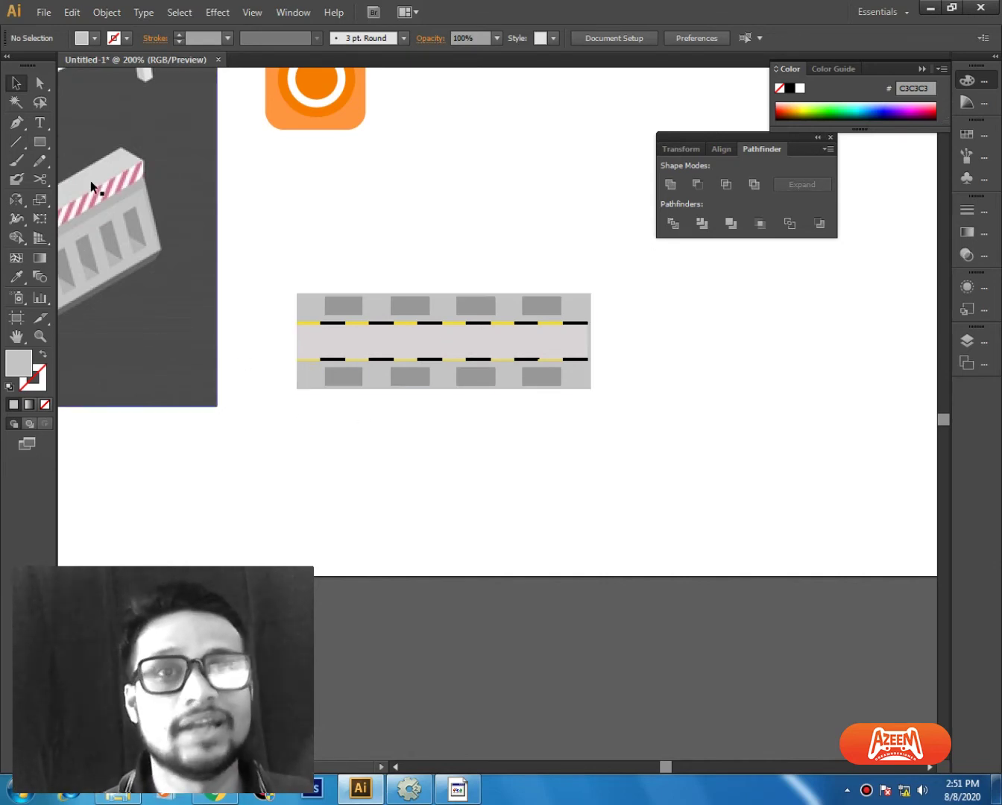
Step: Start a shadow outline with the Pen tool at the barrier's lower left corner and add two points stepping diagonally down to the right
{"action": "key", "text": "p"}
{"action": "key", "text": "ctrl+plus"}
{"action": "key", "text": "ctrl+plus"}
{"action": "left_click_drag", "start_coordinate": [149, 358], "coordinate": [267, 354]}
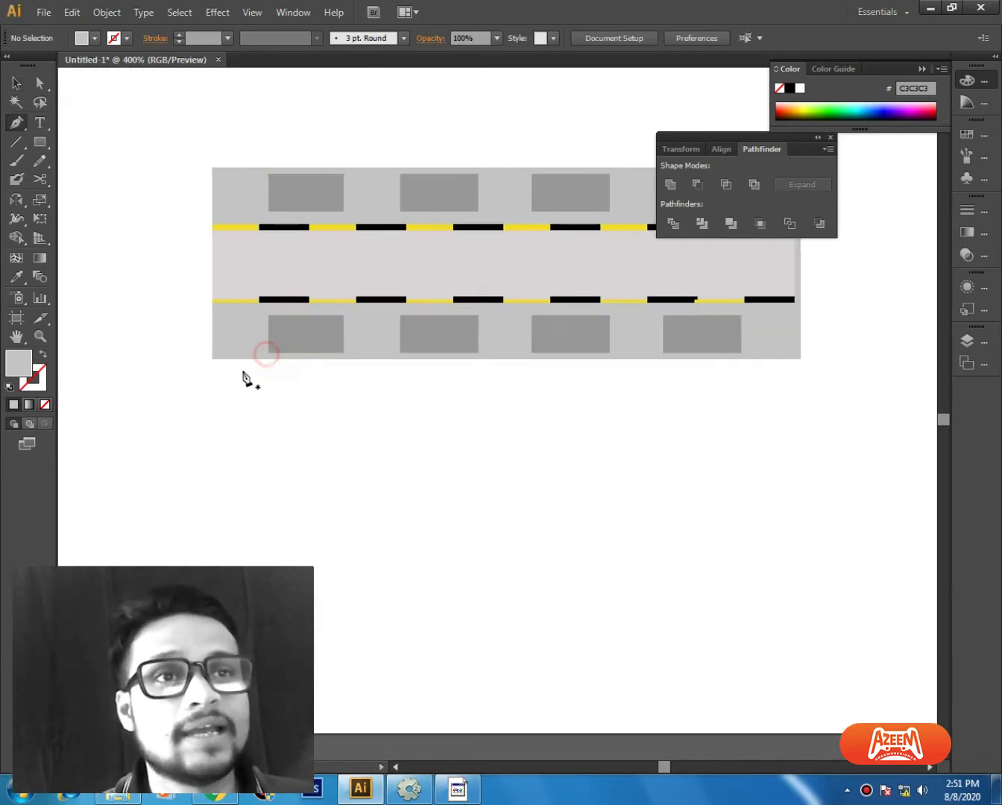
{"action": "left_click", "coordinate": [211, 365]}
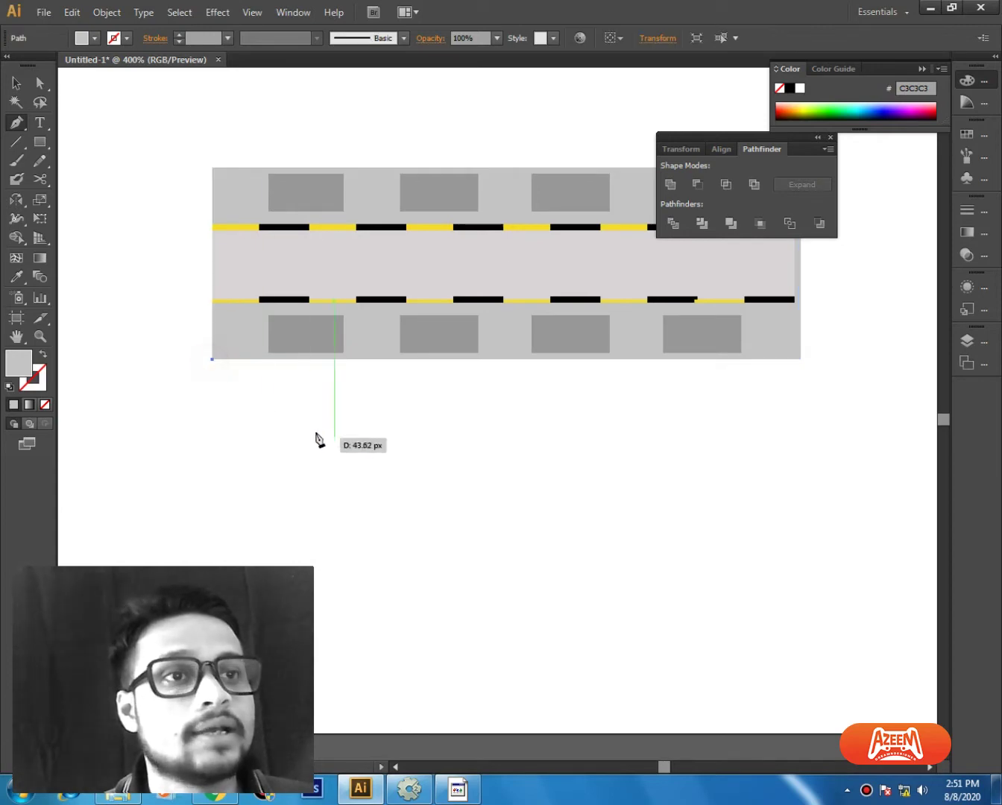
{"action": "left_click", "coordinate": [315, 438]}
{"action": "left_click_drag", "start_coordinate": [445, 473], "coordinate": [363, 477]}
{"action": "key", "text": "ctrl+z"}
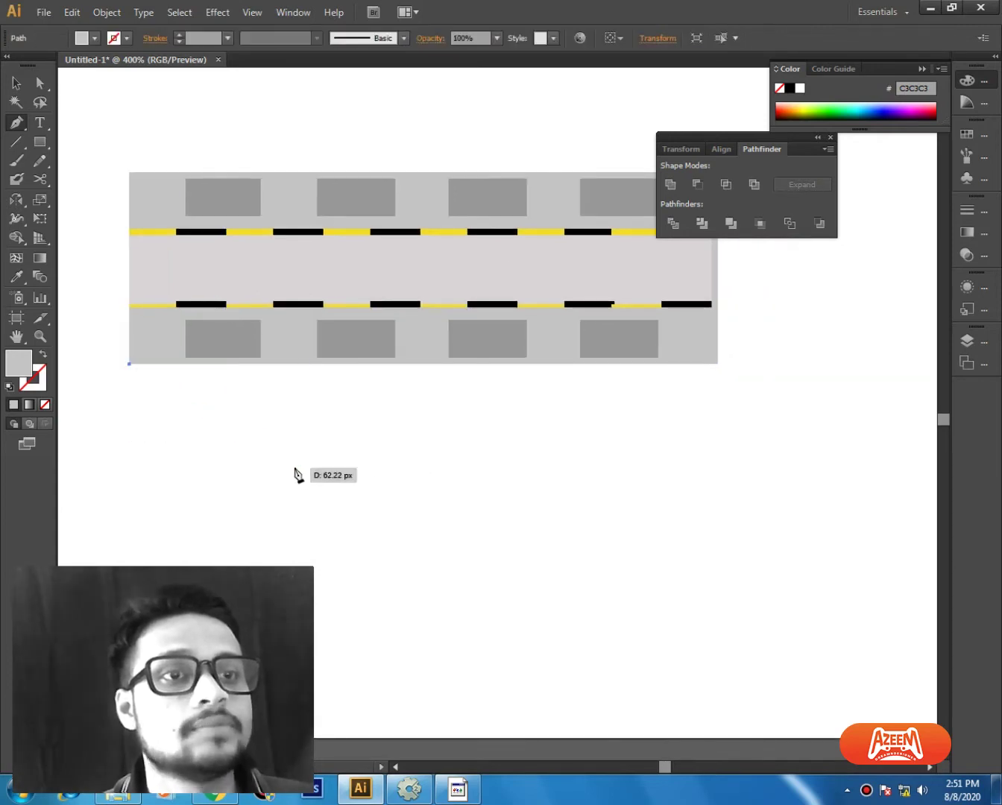
{"action": "left_click", "coordinate": [166, 414]}
{"action": "left_click", "coordinate": [293, 494]}
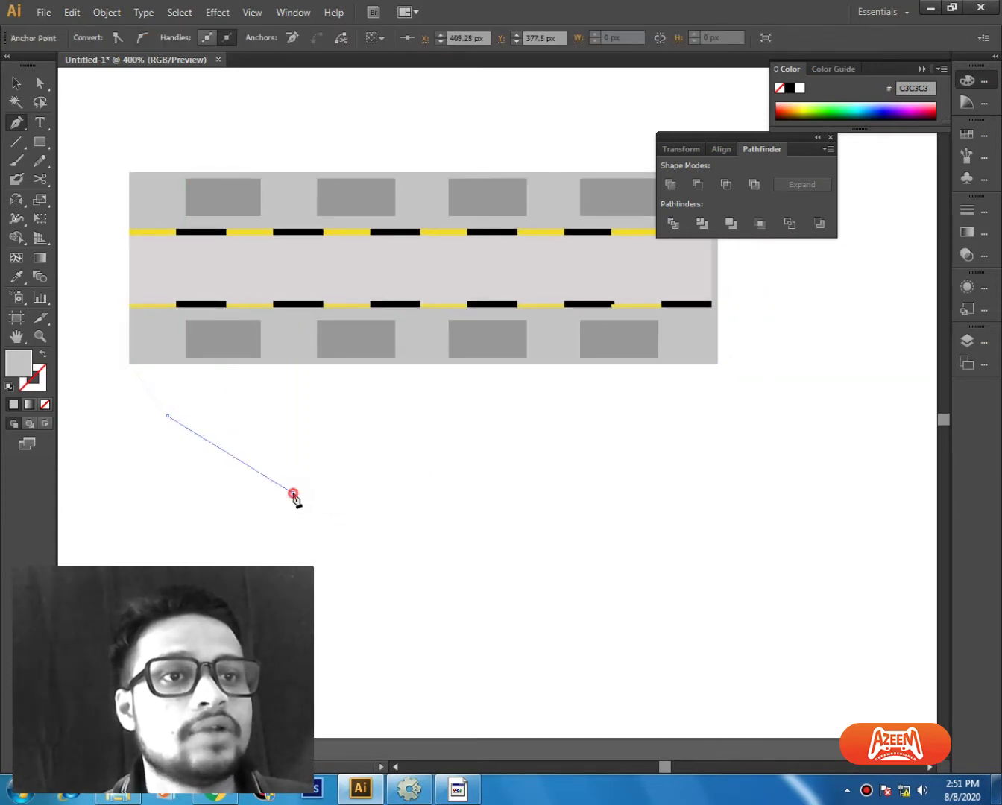
Step: Finish the shadow outline with a long horizontal bottom edge and a slanted end up to the barrier's upper right corner, and send it behind the barrier
{"action": "left_click_drag", "start_coordinate": [475, 484], "coordinate": [368, 509]}
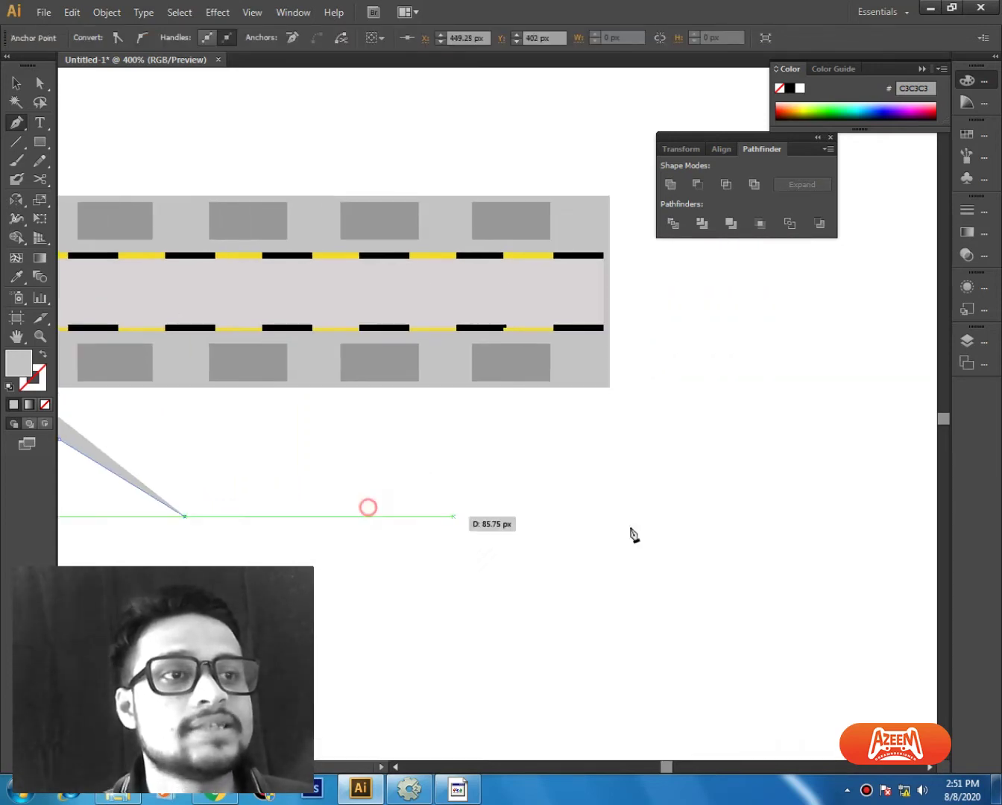
{"action": "left_click", "coordinate": [740, 517]}
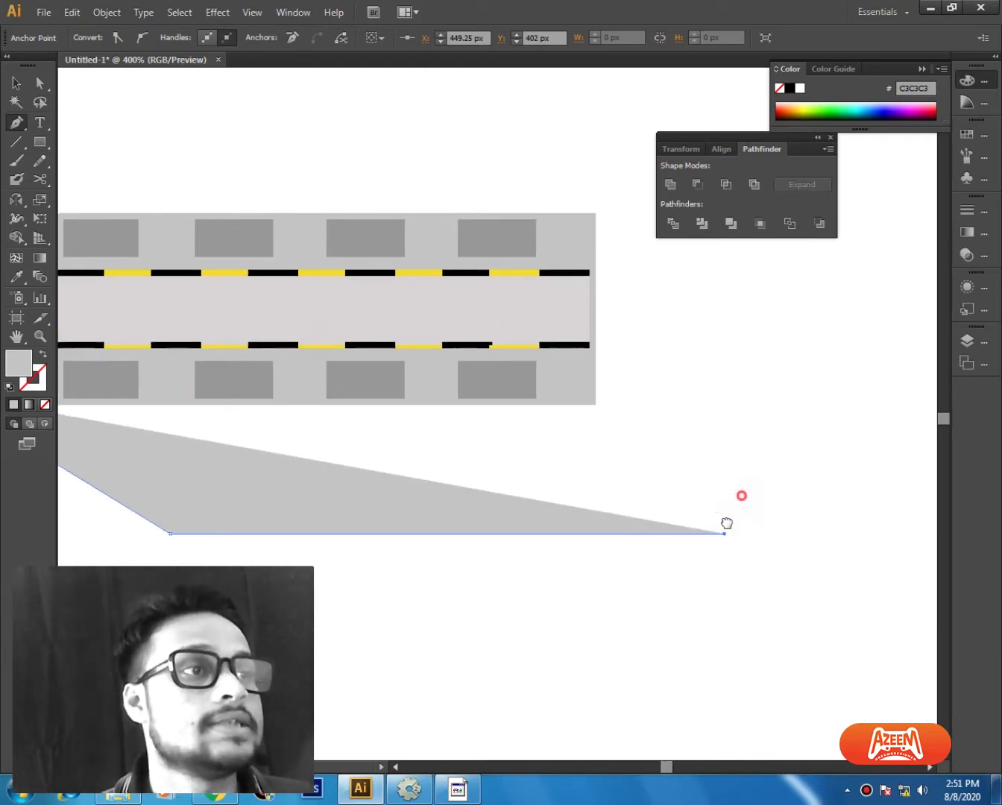
{"action": "left_click", "coordinate": [750, 476]}
{"action": "scroll", "coordinate": [645, 353], "scroll_direction": "up", "scroll_amount": 2}
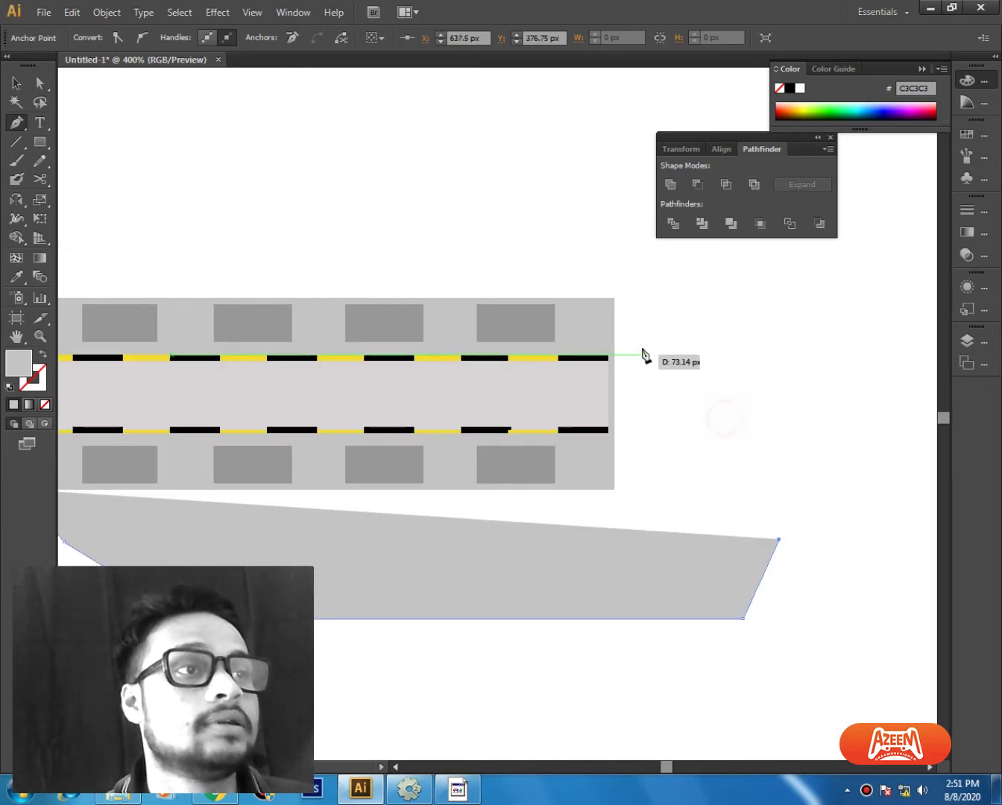
{"action": "left_click", "coordinate": [615, 298]}
{"action": "scroll", "coordinate": [446, 459], "scroll_direction": "down", "scroll_amount": 2}
{"action": "scroll", "coordinate": [447, 459], "scroll_direction": "left", "scroll_amount": 3, "text": "ctrl"}
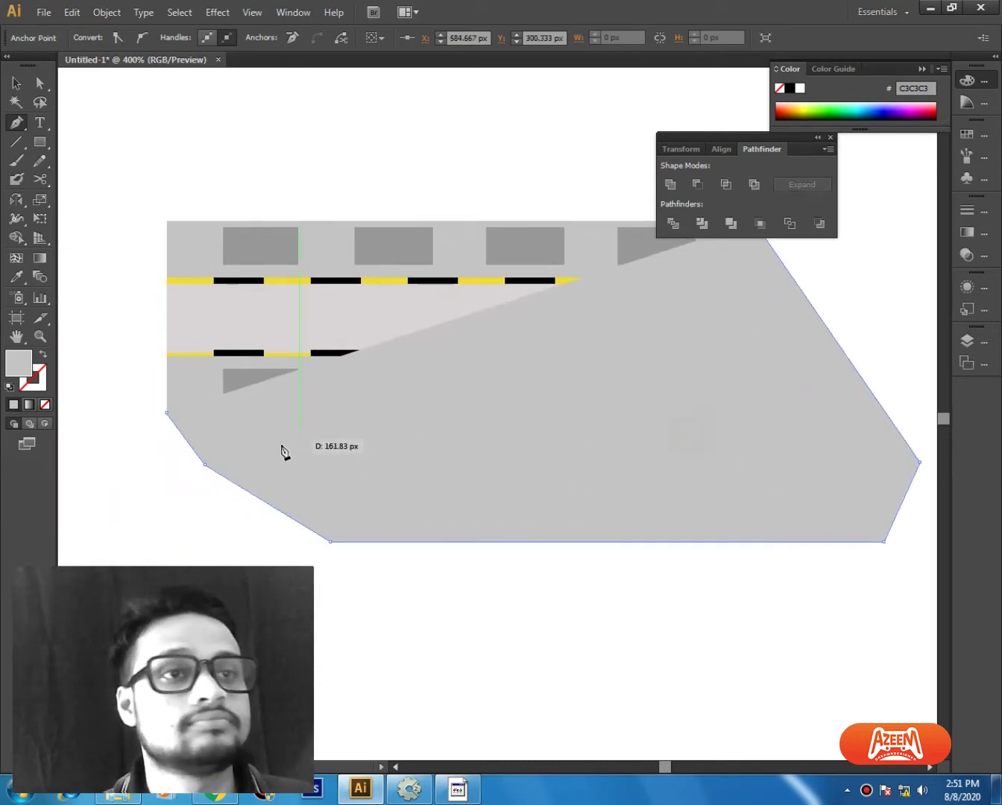
{"action": "left_click", "coordinate": [166, 415]}
{"action": "key", "text": "ctrl"}
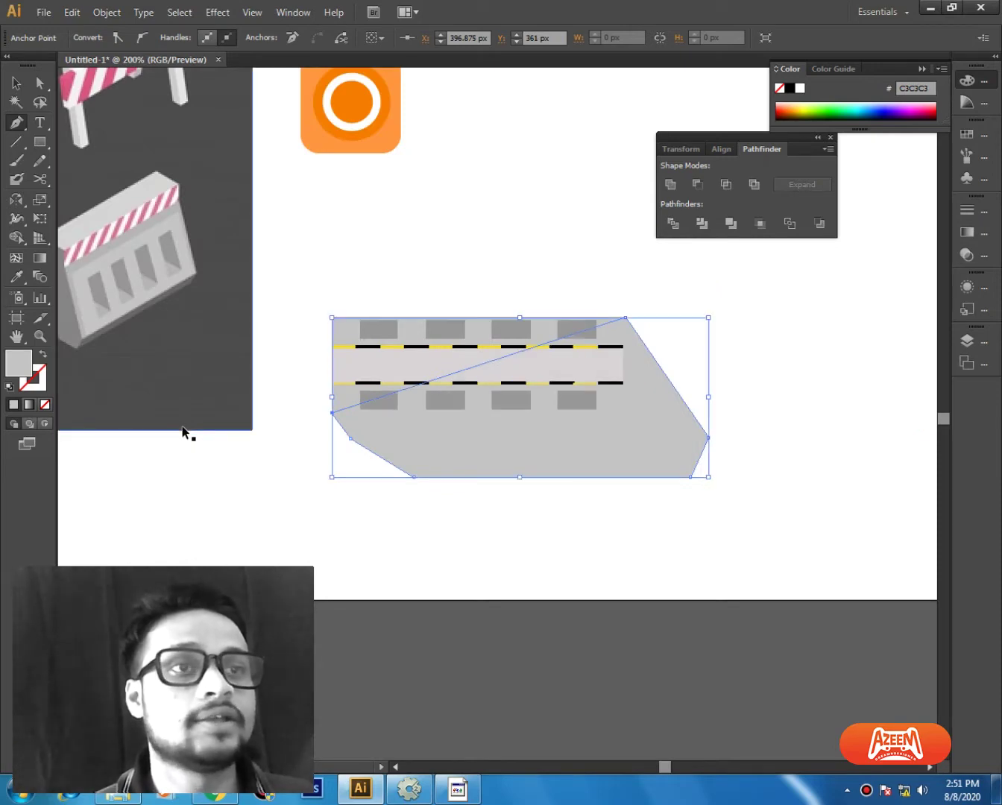
Step: Fill the shadow shape behind the barrier with black 000000
{"action": "key", "text": "i"}
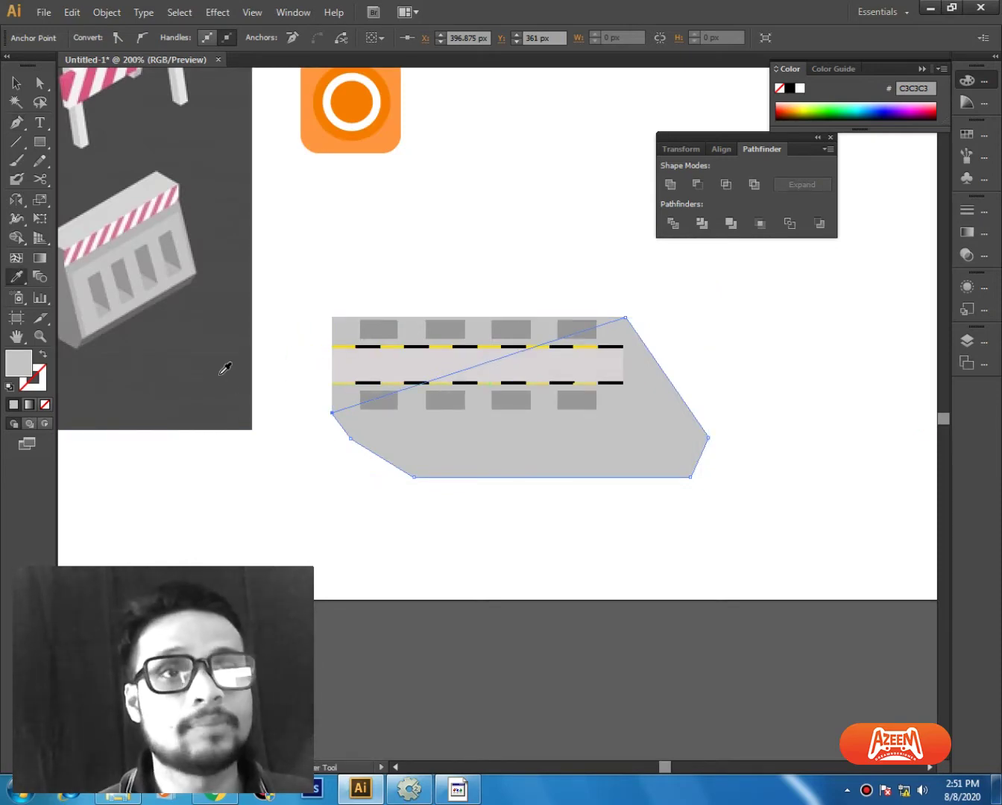
{"action": "left_click", "coordinate": [211, 374]}
{"action": "double_click", "coordinate": [18, 365]}
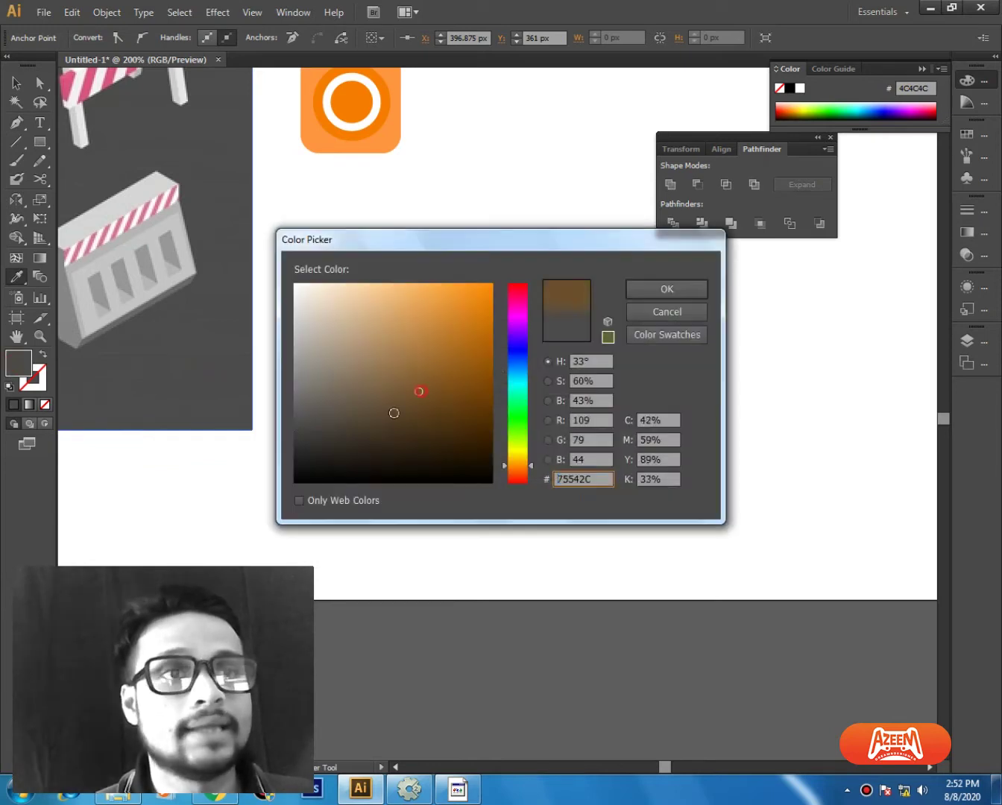
{"action": "left_click_drag", "start_coordinate": [299, 478], "coordinate": [280, 484]}
{"action": "left_click", "coordinate": [667, 290]}
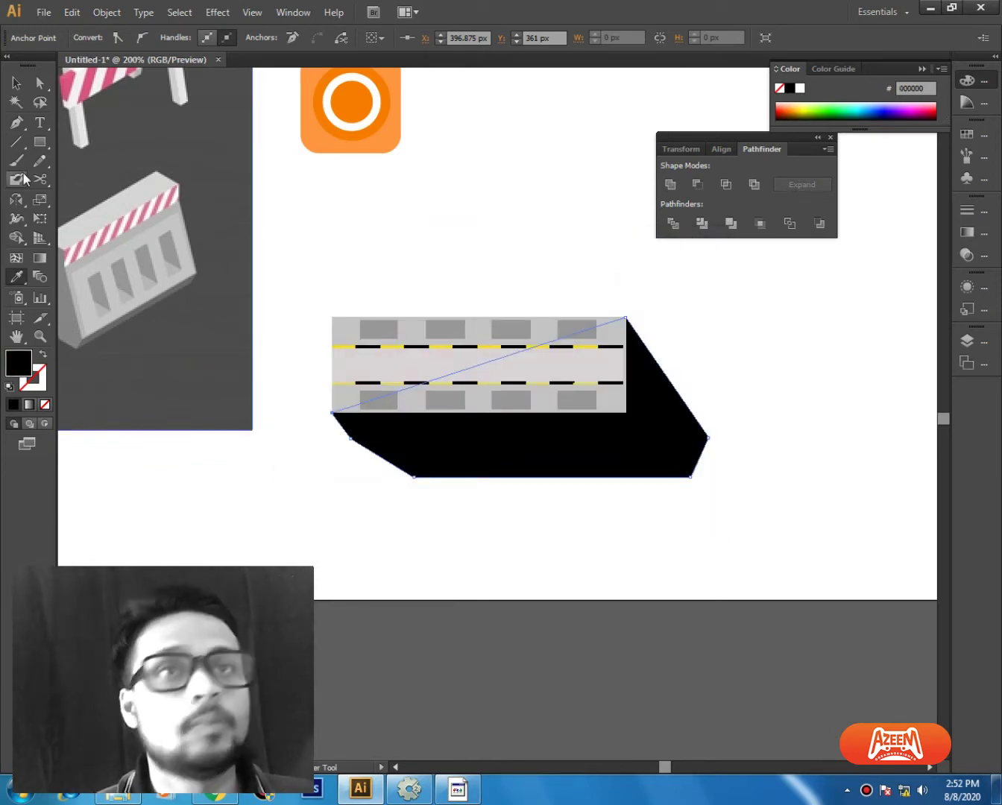
Step: Select the black shadow shape and set its opacity to 25%
{"action": "left_click", "coordinate": [16, 83]}
{"action": "left_click", "coordinate": [383, 209]}
{"action": "left_click", "coordinate": [496, 456]}
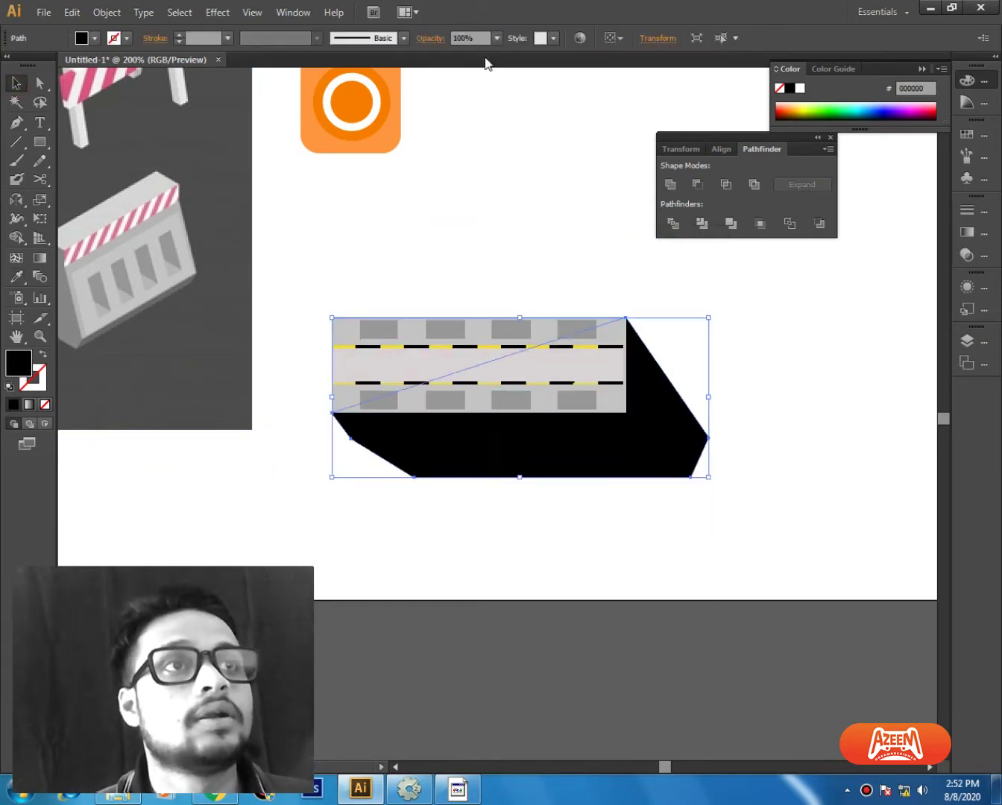
{"action": "type", "text": "25"}
{"action": "key", "text": "Return"}
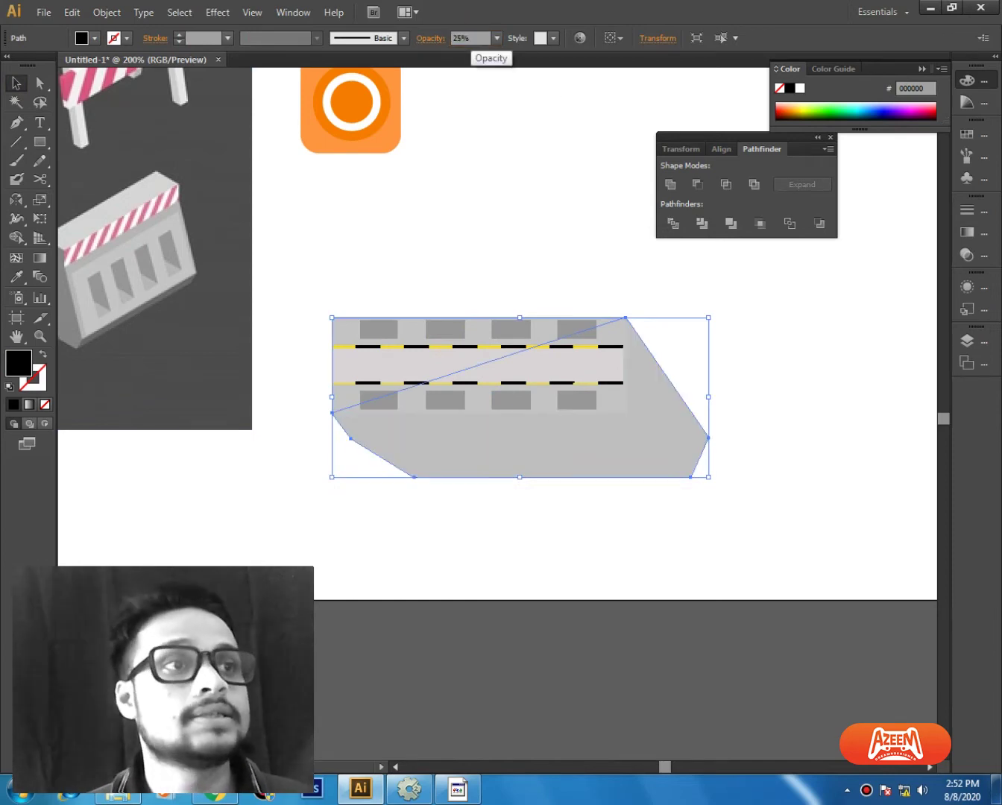
Step: Try moving the barrier with its shadow down onto the dark area outside the artboard
{"action": "left_click", "coordinate": [565, 177]}
{"action": "key", "text": "ctrl+1"}
{"action": "left_click_drag", "start_coordinate": [679, 350], "coordinate": [403, 484]}
{"action": "left_click_drag", "start_coordinate": [582, 286], "coordinate": [581, 426]}
{"action": "left_click_drag", "start_coordinate": [697, 289], "coordinate": [417, 435]}
{"action": "left_click_drag", "start_coordinate": [534, 322], "coordinate": [525, 470]}
{"action": "left_click", "coordinate": [656, 570]}
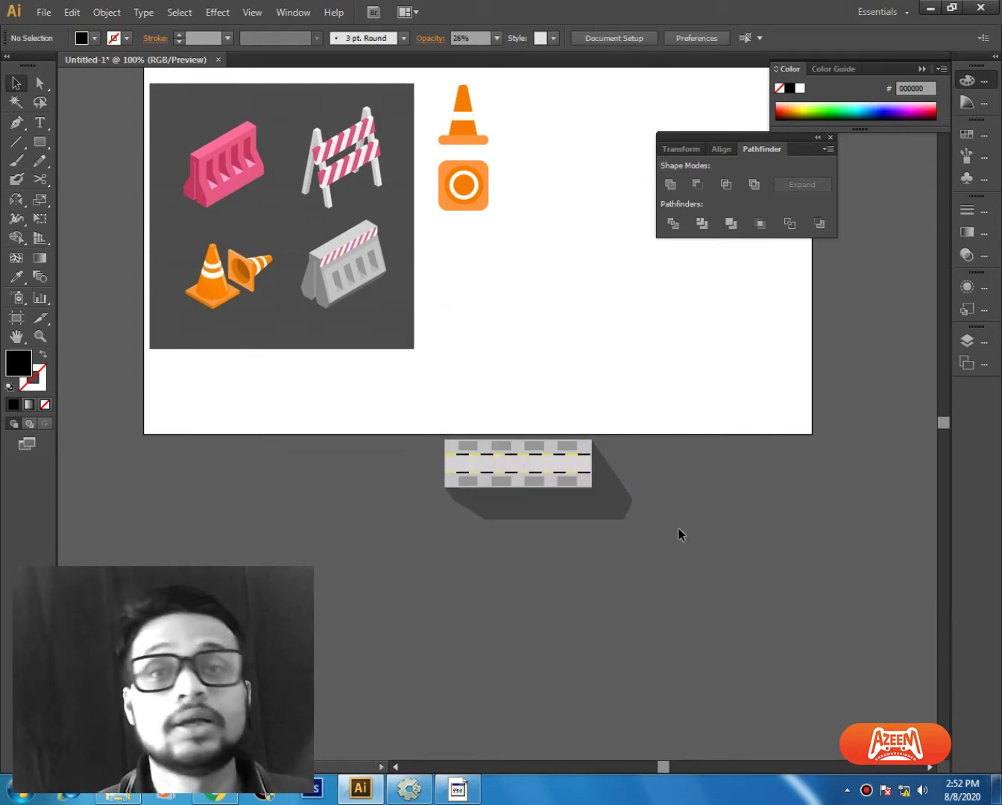
{"action": "key", "text": "ctrl+z"}
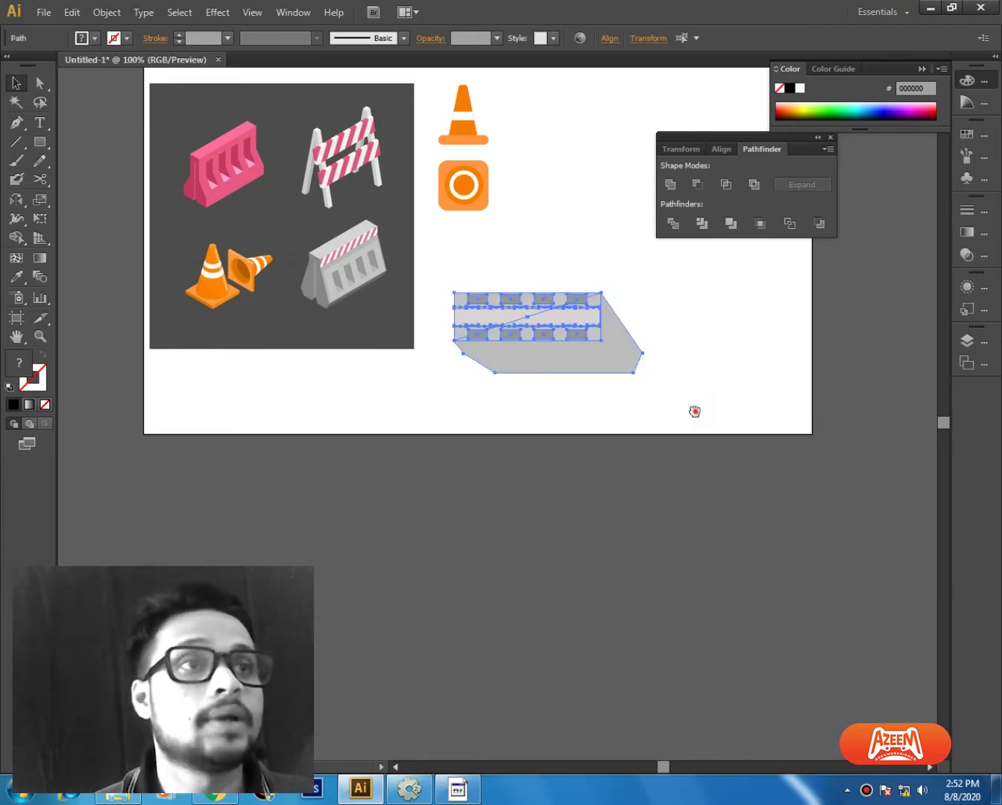
{"action": "left_click", "coordinate": [713, 428]}
{"action": "left_click_drag", "start_coordinate": [695, 411], "coordinate": [631, 564]}
{"action": "key", "text": "ctrl+plus"}
{"action": "key", "text": "ctrl+plus"}
{"action": "left_click", "coordinate": [526, 551]}
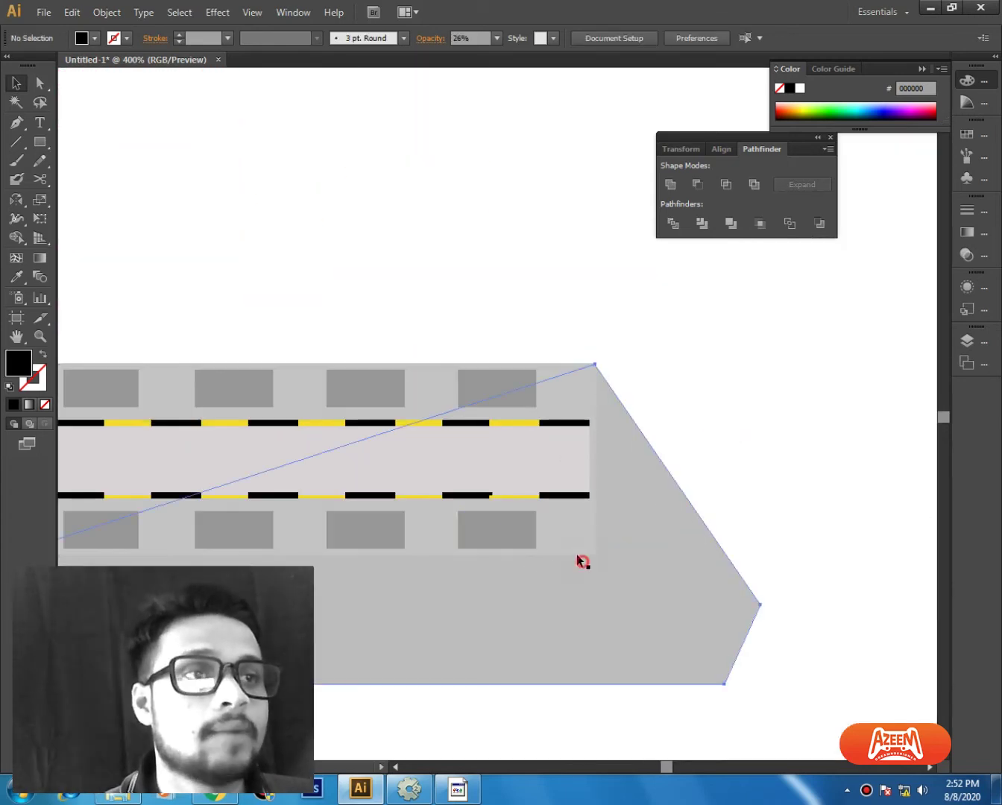
{"action": "key", "text": "ctrl+minus"}
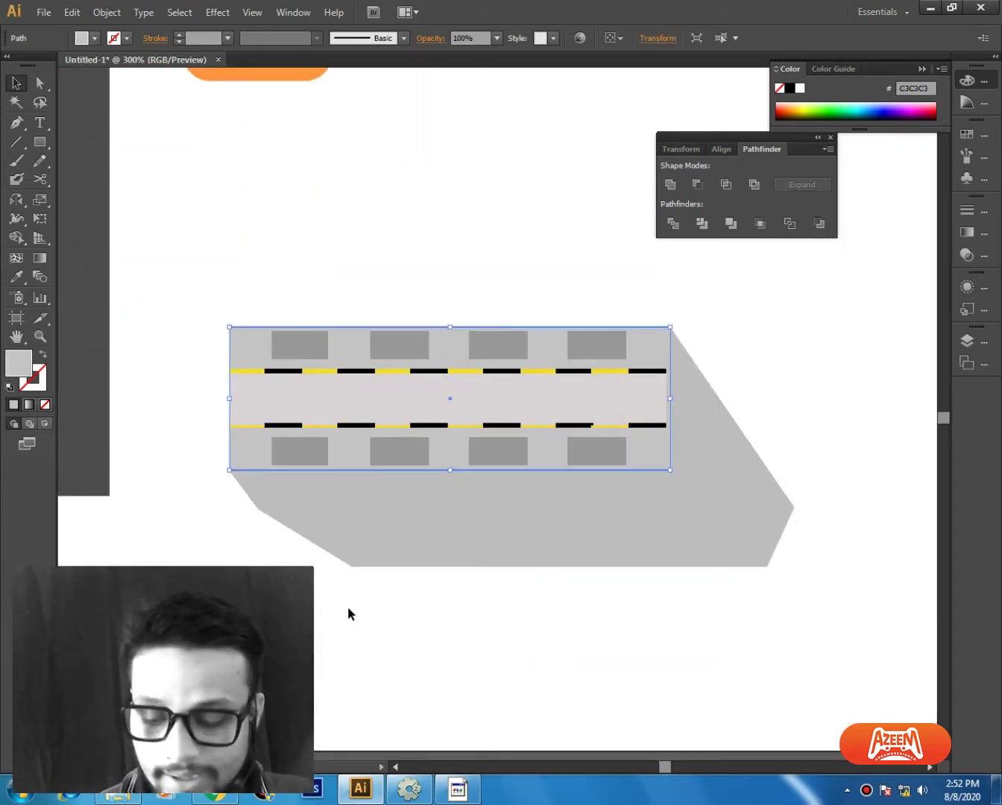
{"action": "key", "text": "period"}
{"action": "key", "text": "ctrl+z"}
{"action": "left_click", "coordinate": [402, 288]}
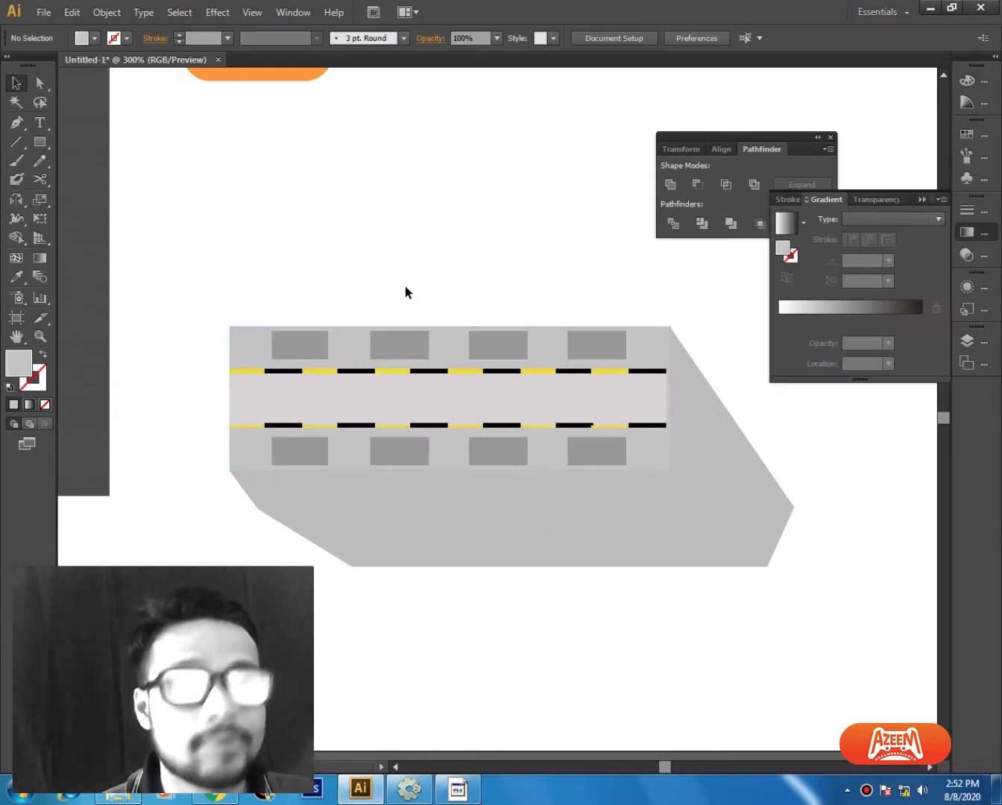
Step: Draw a grey rectangle over the barrier's lower half and send it backward beneath the striped lines and the lower row of dark blocks
{"action": "left_click", "coordinate": [39, 142]}
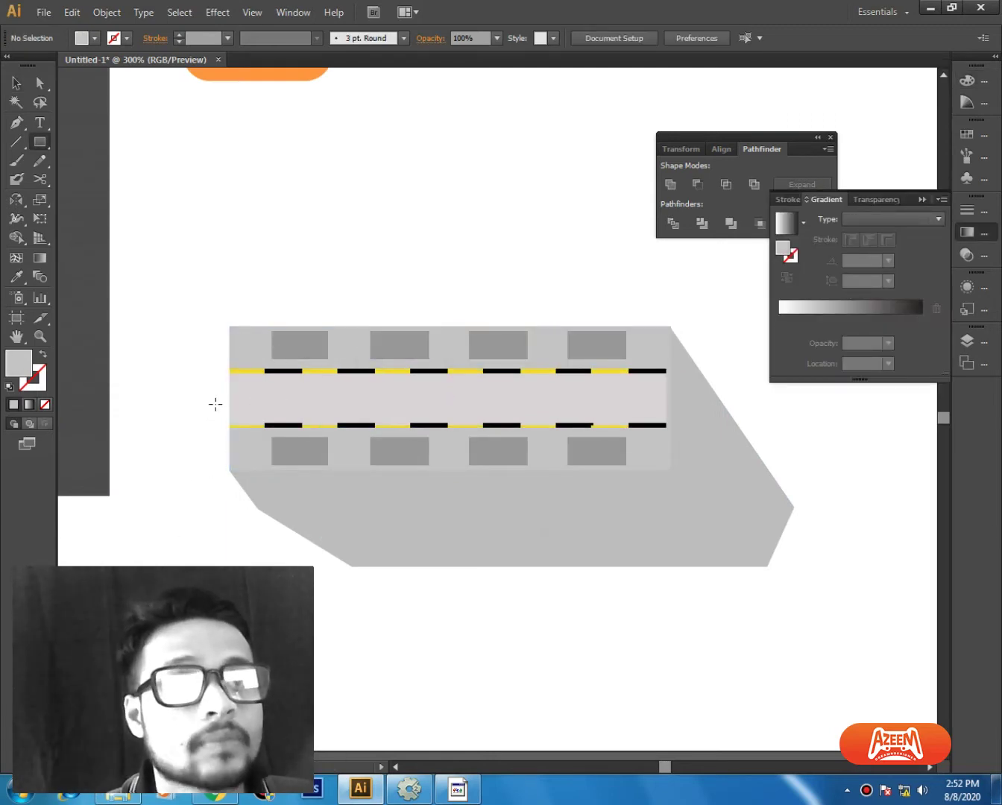
{"action": "left_click_drag", "start_coordinate": [229, 400], "coordinate": [672, 471]}
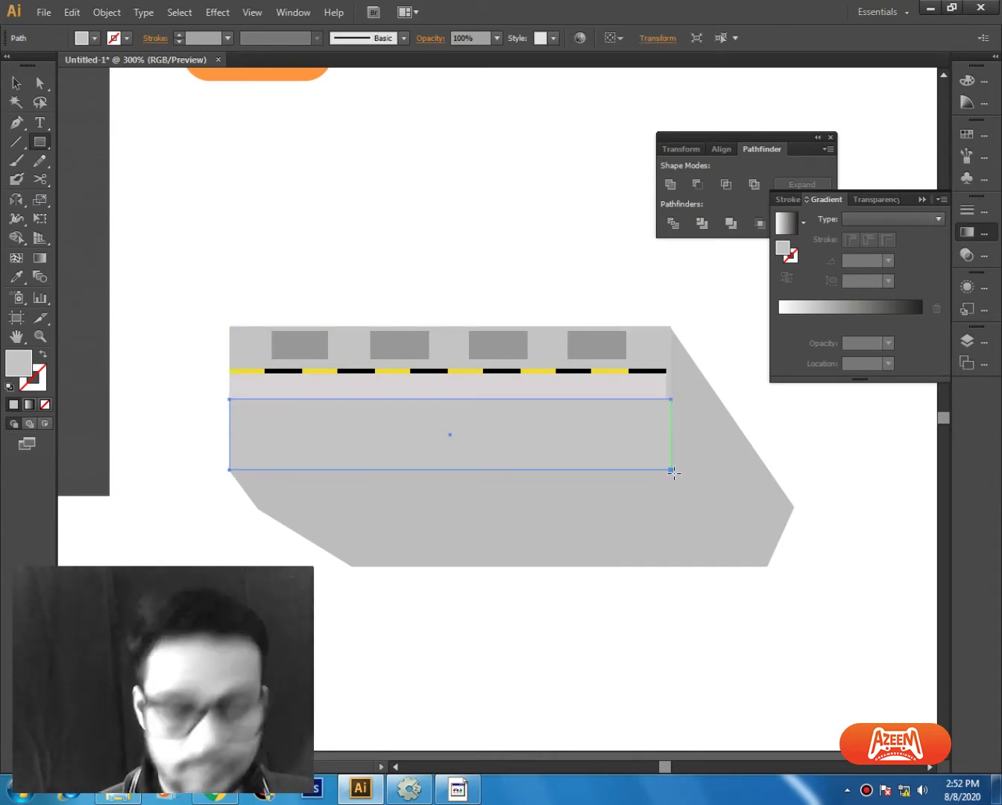
{"action": "key", "text": "ctrl+["}
{"action": "key", "text": "ctrl+["}
{"action": "key", "text": "ctrl+["}
{"action": "key", "text": "ctrl+["}
{"action": "key", "text": "ctrl+["}
{"action": "key", "text": "ctrl+["}
{"action": "key", "text": "ctrl+["}
{"action": "key", "text": "ctrl+["}
{"action": "key", "text": "ctrl+["}
{"action": "key", "text": "ctrl+["}
{"action": "key", "text": "ctrl+["}
{"action": "key", "text": "ctrl+["}
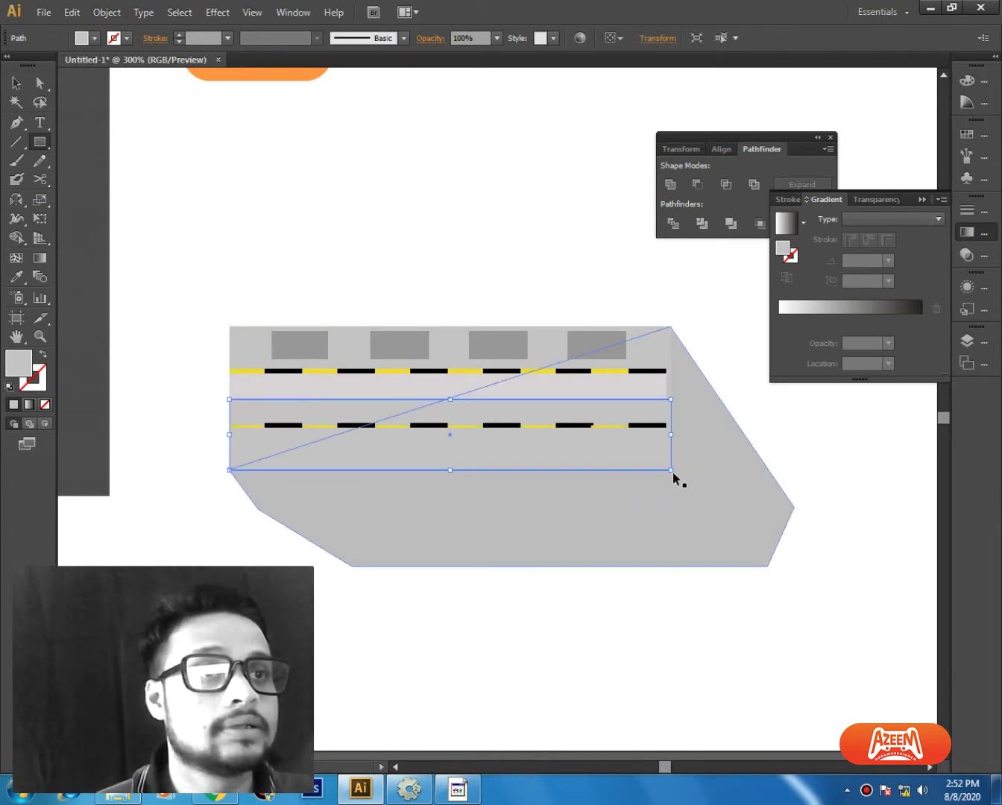
{"action": "key", "text": "ctrl+]"}
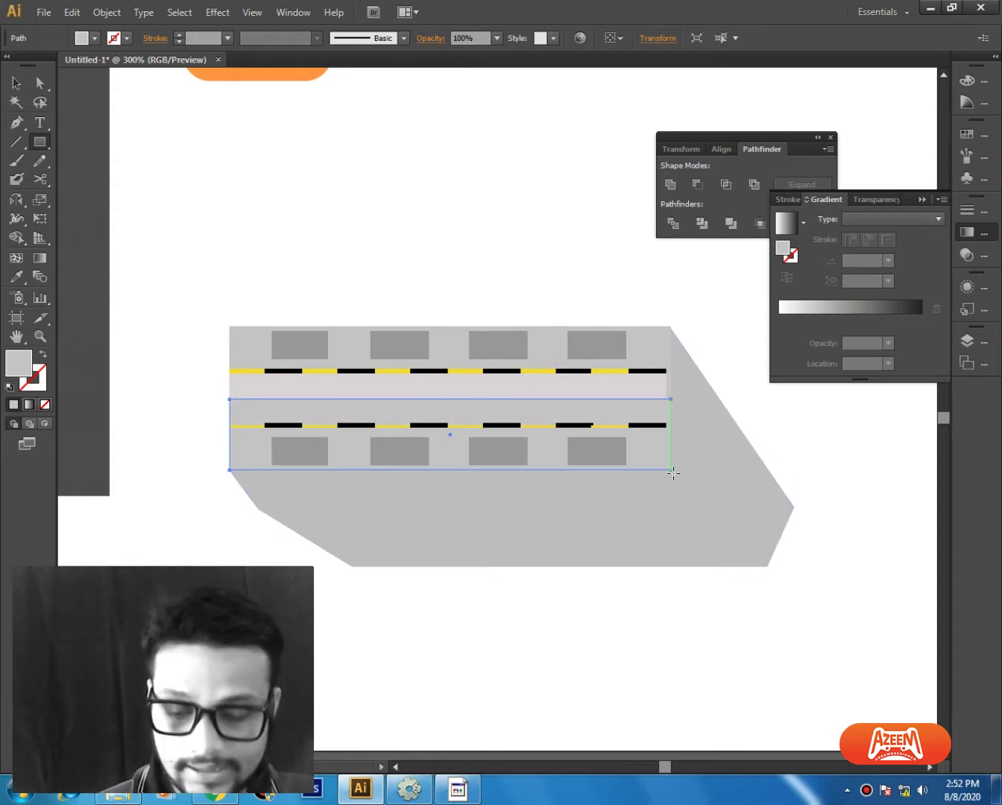
Step: Try applying the shadow's appearance to the lower-half rectangle with the Eyedropper
{"action": "key", "text": "i"}
{"action": "left_click", "coordinate": [694, 499]}
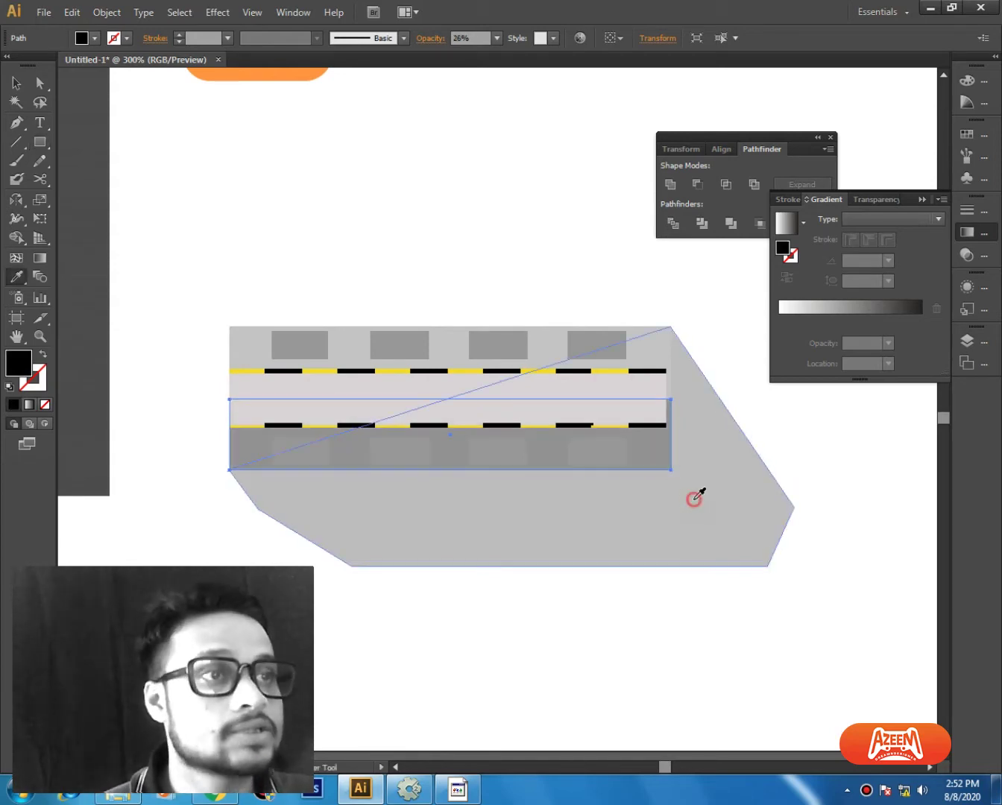
{"action": "key", "text": "ctrl+z"}
Step: Fill the rectangle on the barrier's lower half with grey 999999 and deselect it
{"action": "double_click", "coordinate": [27, 360]}
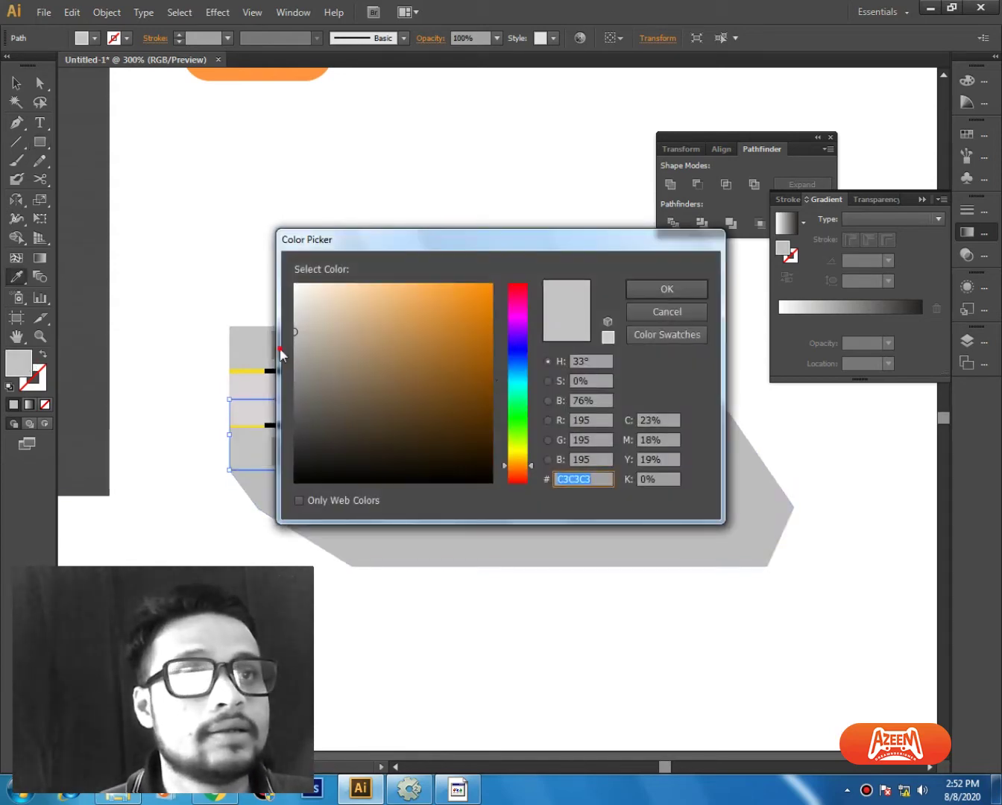
{"action": "type", "text": "999999"}
{"action": "left_click", "coordinate": [666, 290]}
{"action": "key", "text": "ctrl+shift+a"}
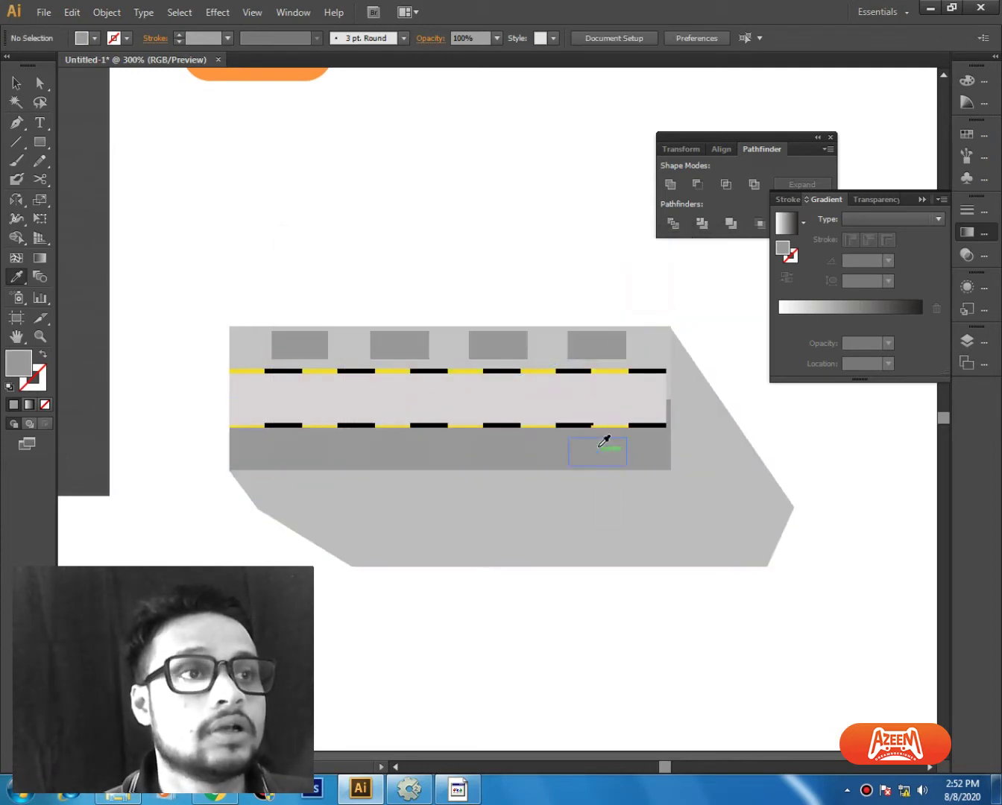
Step: Select the four blocks in the barrier's lower row and fill them with dark grey 666666
{"action": "key", "text": "c"}
{"action": "key", "text": "v"}
{"action": "left_click", "coordinate": [598, 453]}
{"action": "left_click", "coordinate": [537, 451], "text": "shift"}
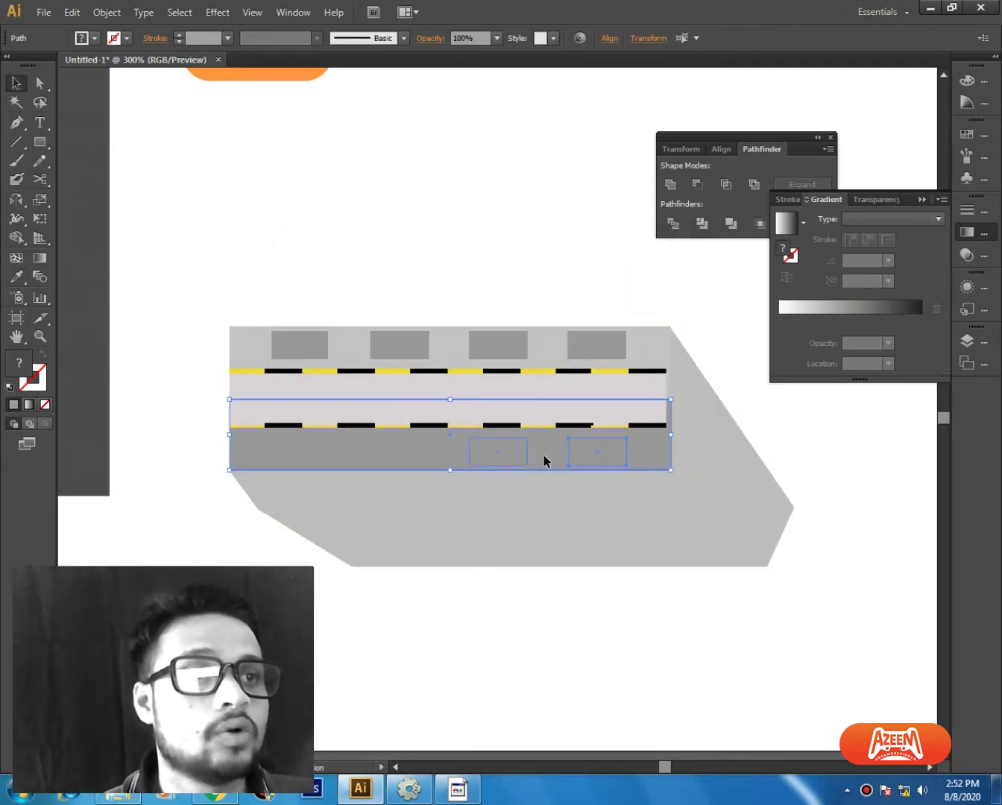
{"action": "left_click", "coordinate": [506, 455], "text": "shift"}
{"action": "left_click", "coordinate": [417, 455], "text": "shift"}
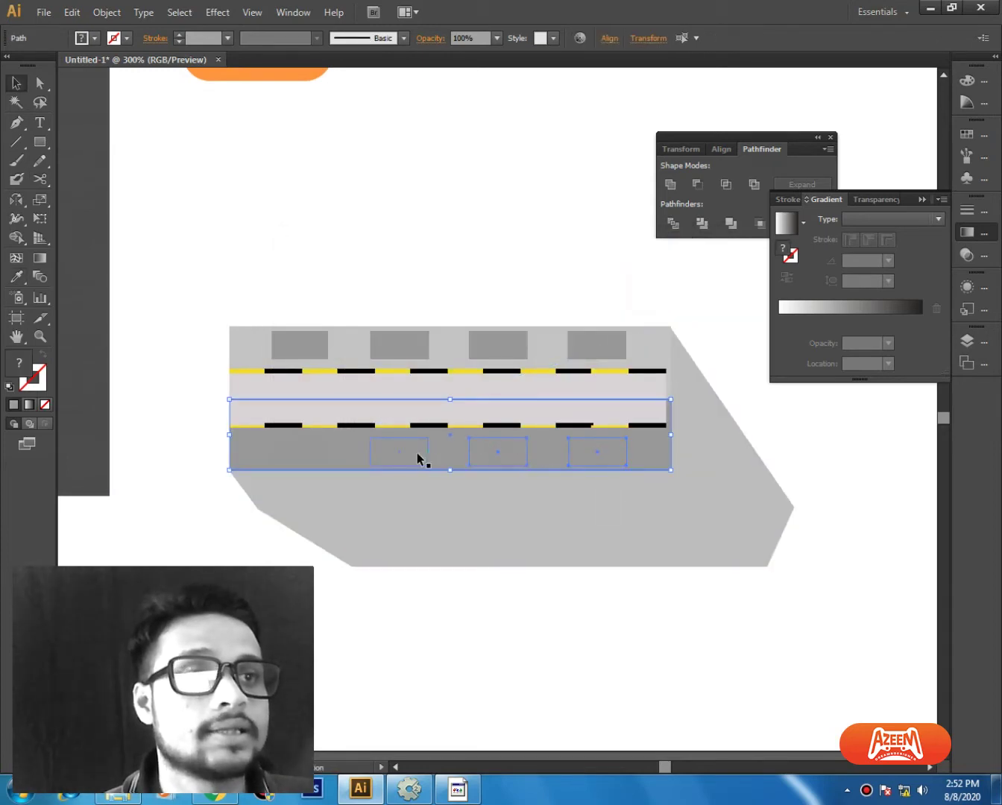
{"action": "left_click", "coordinate": [343, 449], "text": "shift"}
{"action": "double_click", "coordinate": [19, 364]}
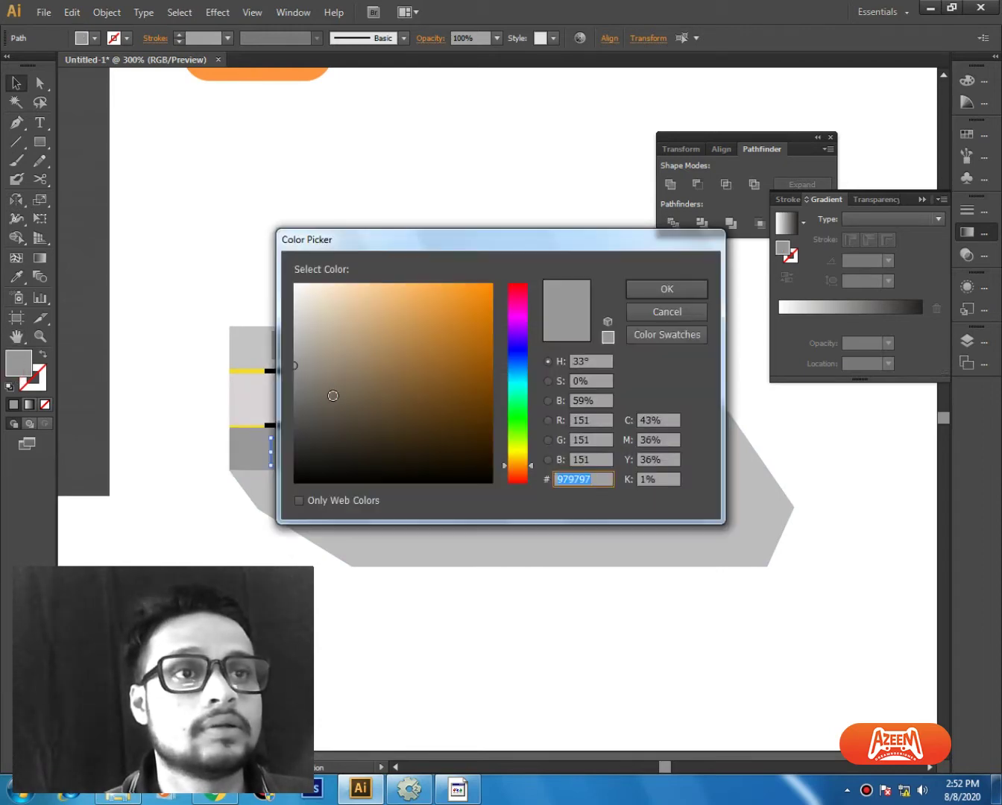
{"action": "type", "text": "666666"}
{"action": "left_click", "coordinate": [639, 284]}
{"action": "left_click", "coordinate": [478, 227]}
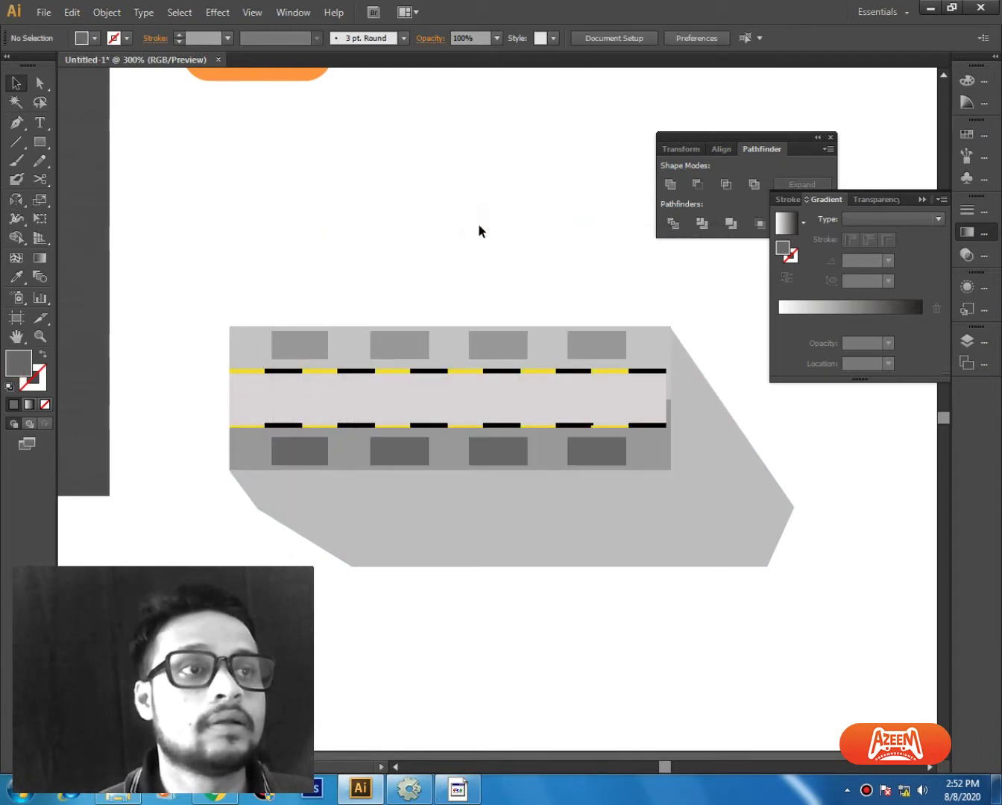
Step: Shorten the right ends of the light and dark grey base rectangles so they line up with the ends of the striped lines
{"action": "scroll", "coordinate": [499, 254], "scroll_direction": "down", "scroll_amount": 2, "text": "alt"}
{"action": "scroll", "coordinate": [589, 343], "scroll_direction": "up", "scroll_amount": 4, "text": "alt"}
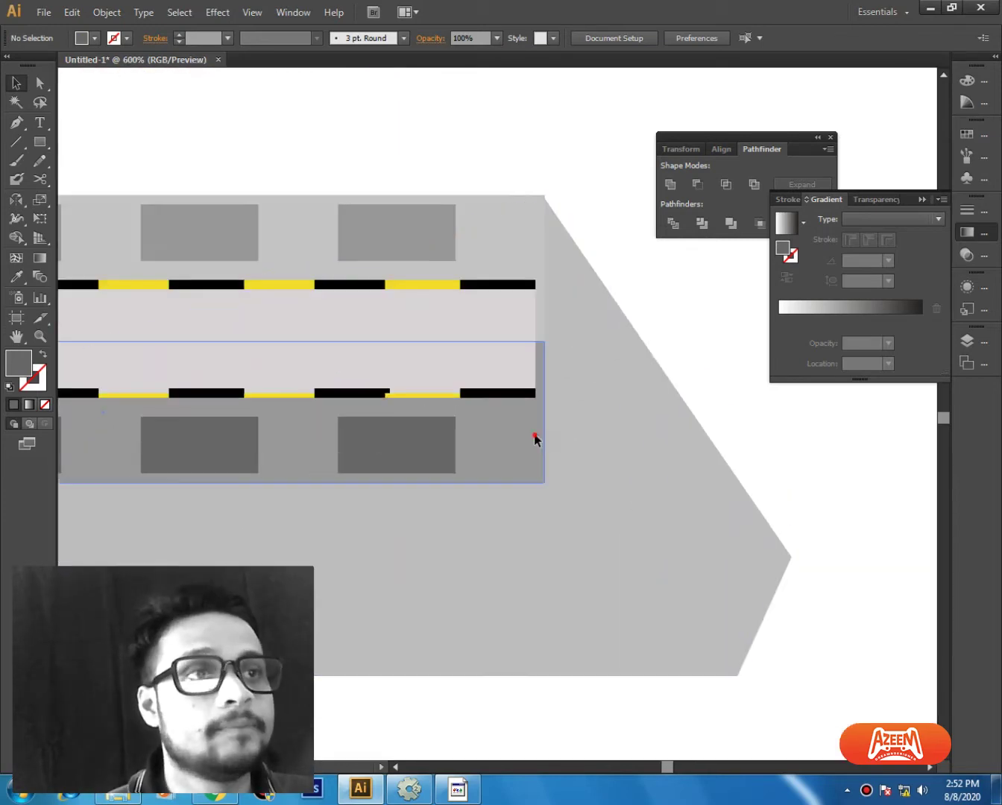
{"action": "left_click", "coordinate": [529, 348]}
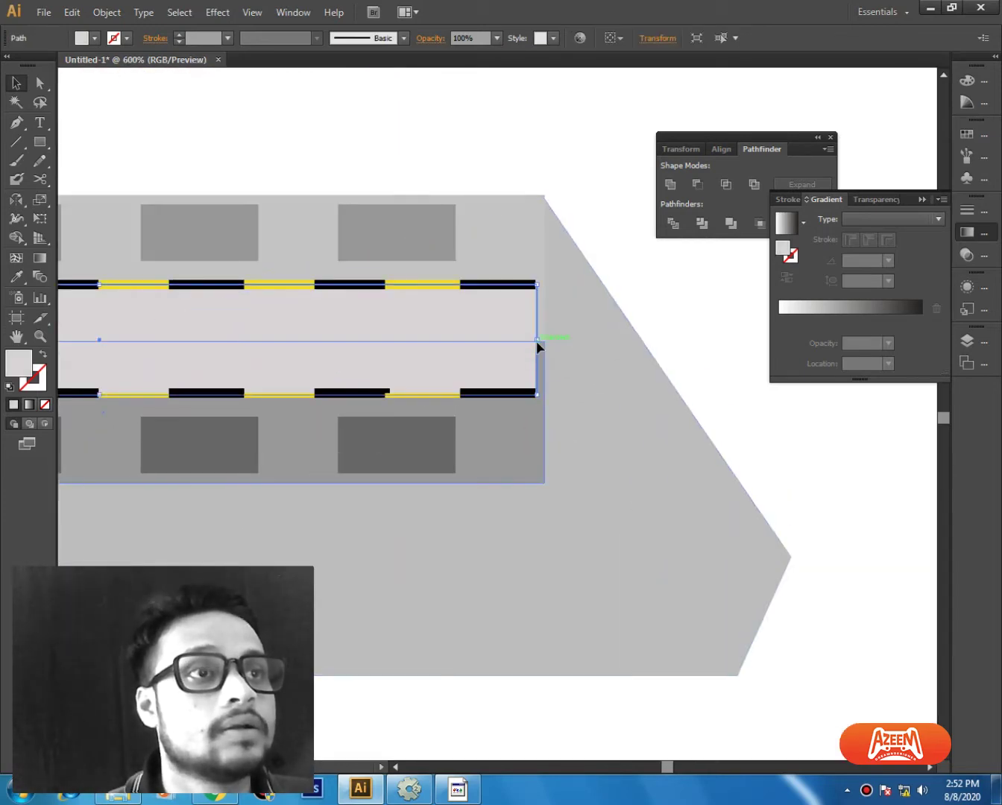
{"action": "left_click", "coordinate": [542, 298]}
{"action": "left_click", "coordinate": [538, 418], "text": "shift"}
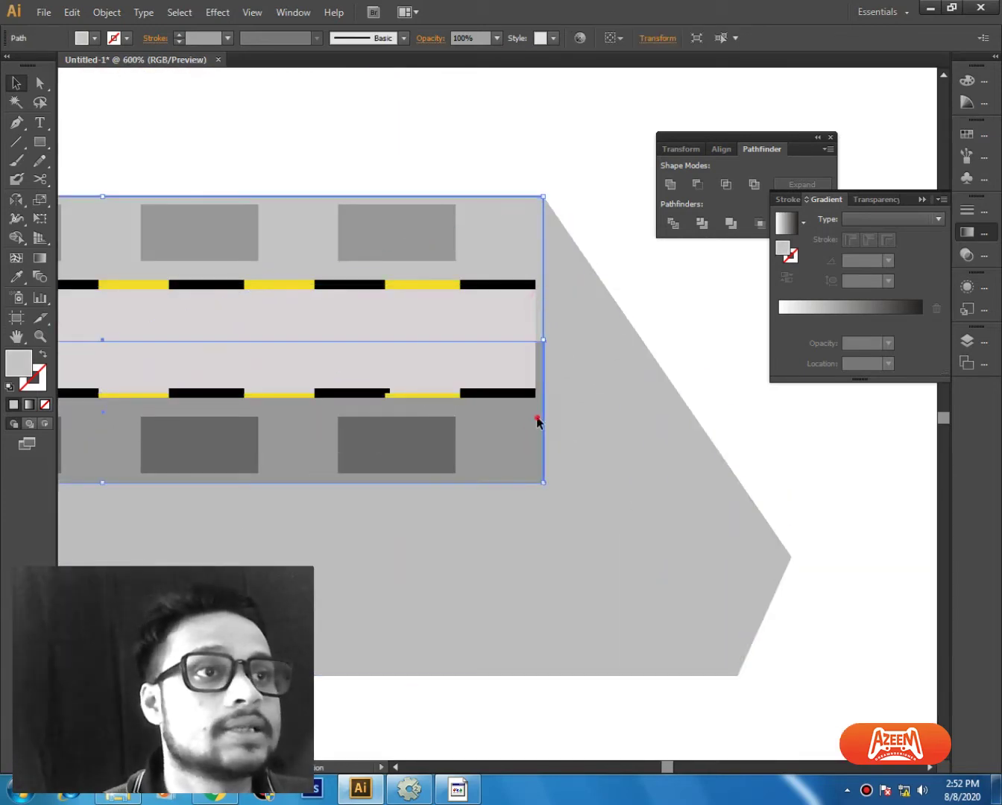
{"action": "left_click", "coordinate": [541, 343], "text": "shift"}
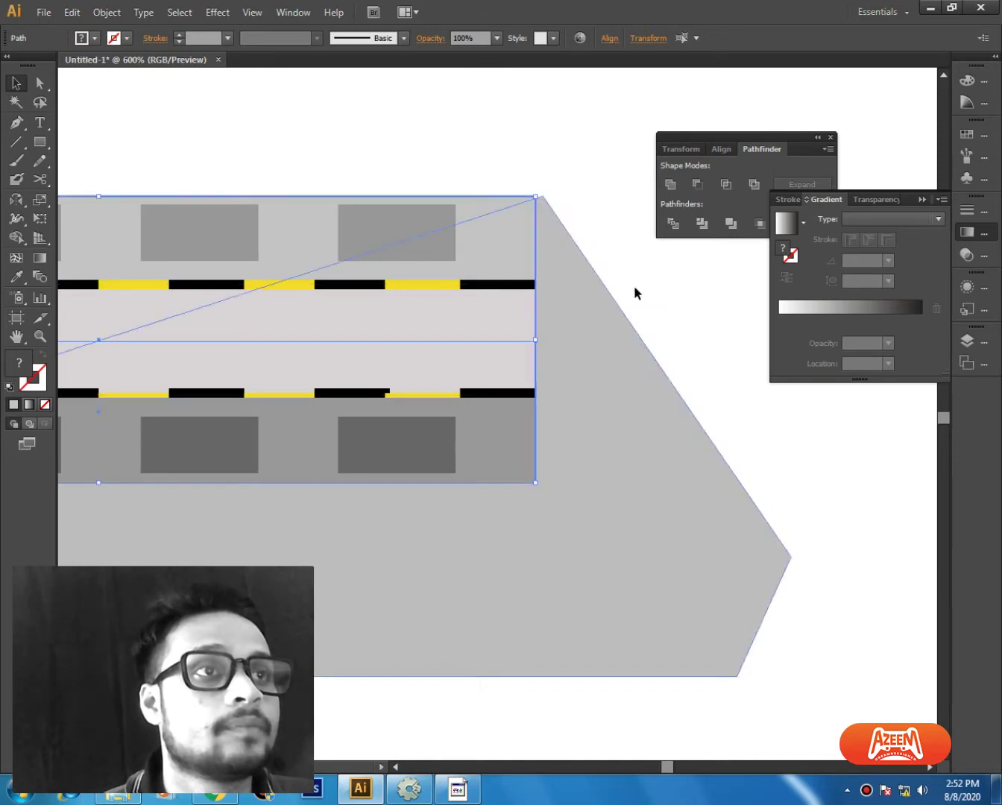
Step: Move the shadow's upper right anchor point onto the upper right corner of the shortened barrier
{"action": "left_click", "coordinate": [613, 283]}
{"action": "key", "text": "a"}
{"action": "left_click_drag", "start_coordinate": [543, 199], "coordinate": [535, 197]}
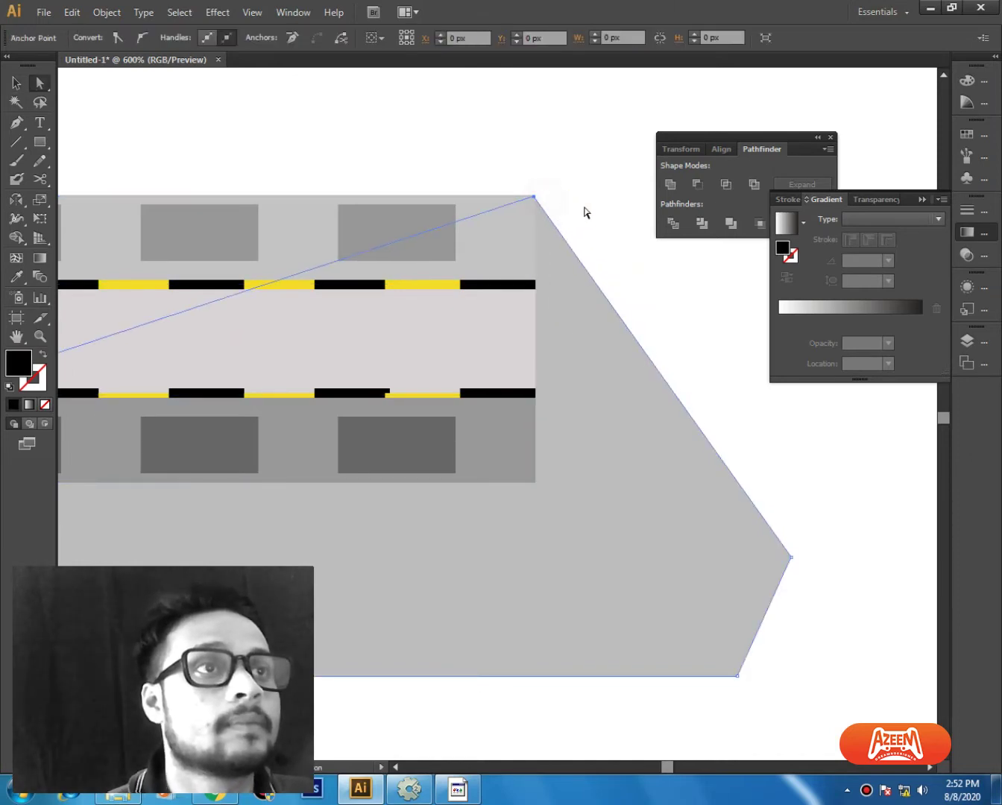
{"action": "left_click", "coordinate": [603, 206]}
{"action": "key", "text": "ctrl+minus"}
{"action": "key", "text": "ctrl+minus"}
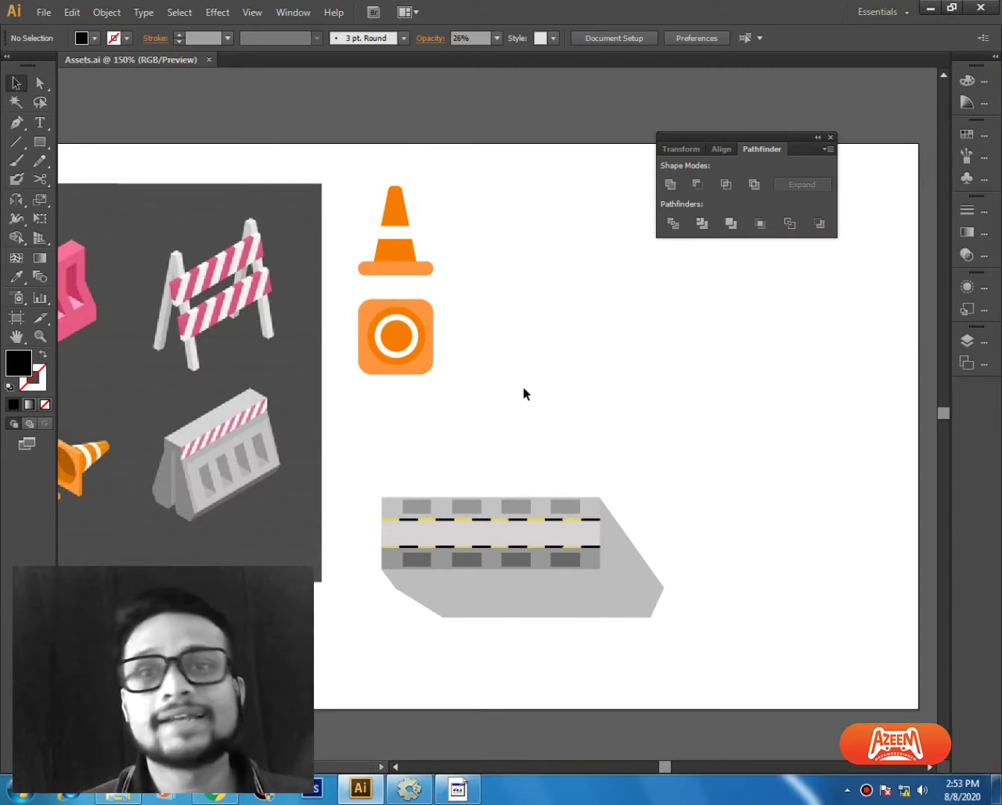
{"action": "left_click_drag", "start_coordinate": [644, 490], "coordinate": [546, 472]}
{"action": "key", "text": "ctrl+minus"}
{"action": "left_click_drag", "start_coordinate": [456, 488], "coordinate": [480, 499]}
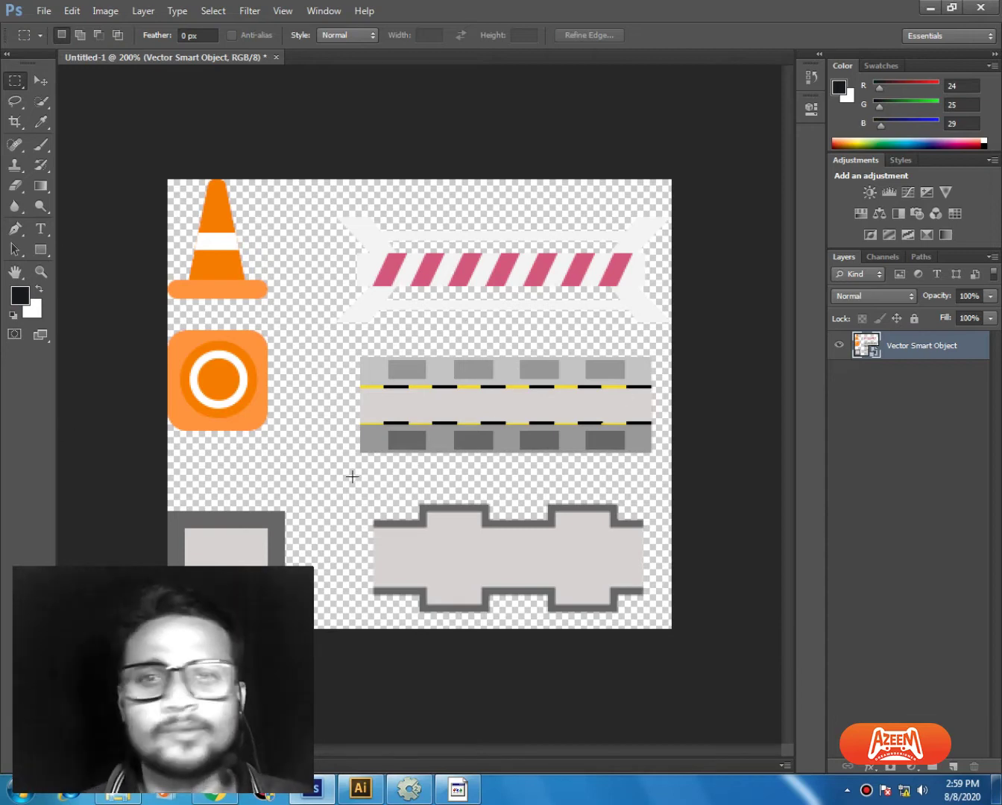
Step: Select the notched grey barrier at the artwork's lower right with a rectangular marquee and switch to Construct 2
{"action": "left_click_drag", "start_coordinate": [349, 476], "coordinate": [690, 646]}
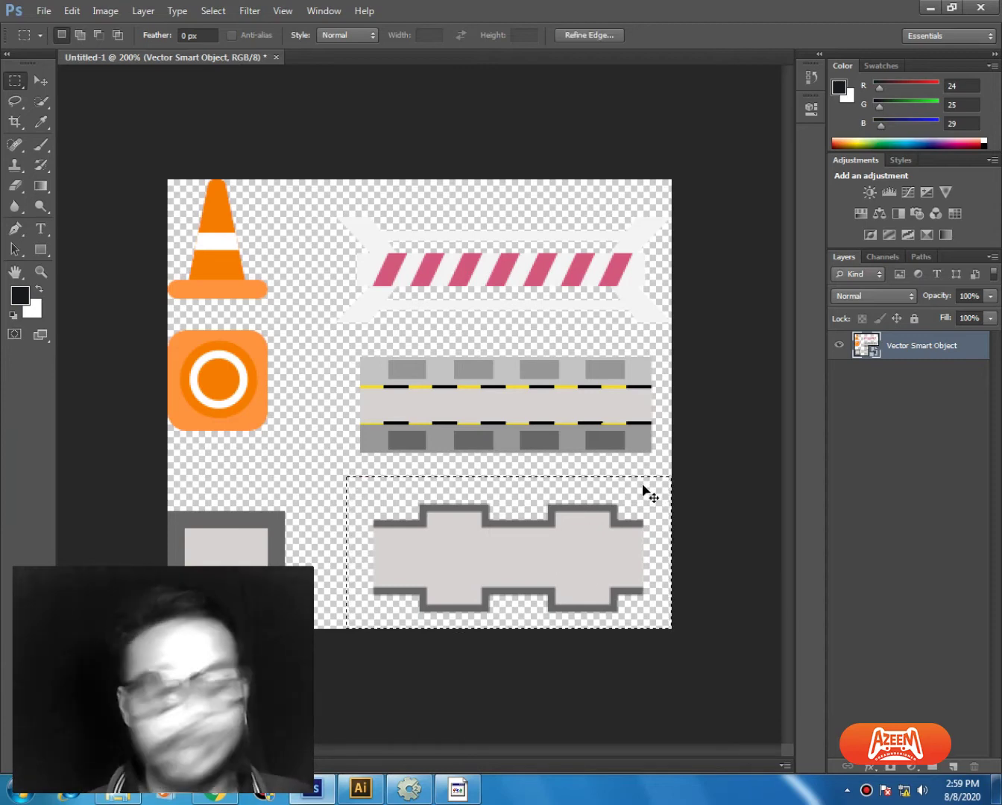
{"action": "left_click", "coordinate": [428, 789]}
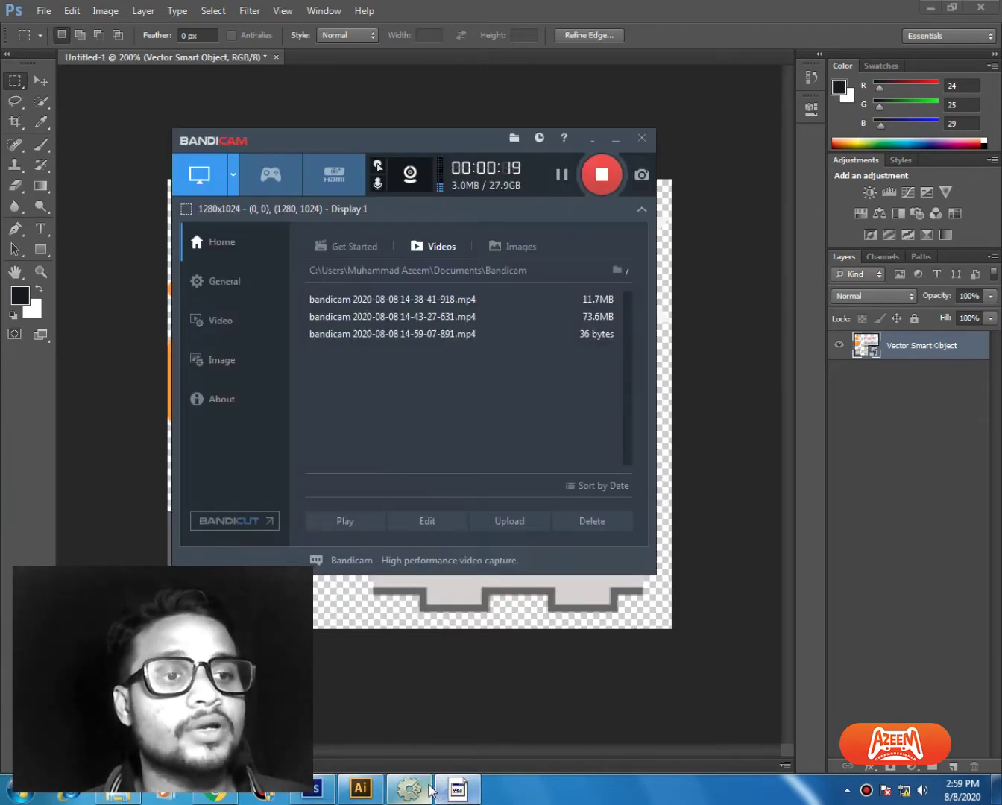
{"action": "left_click", "coordinate": [430, 789]}
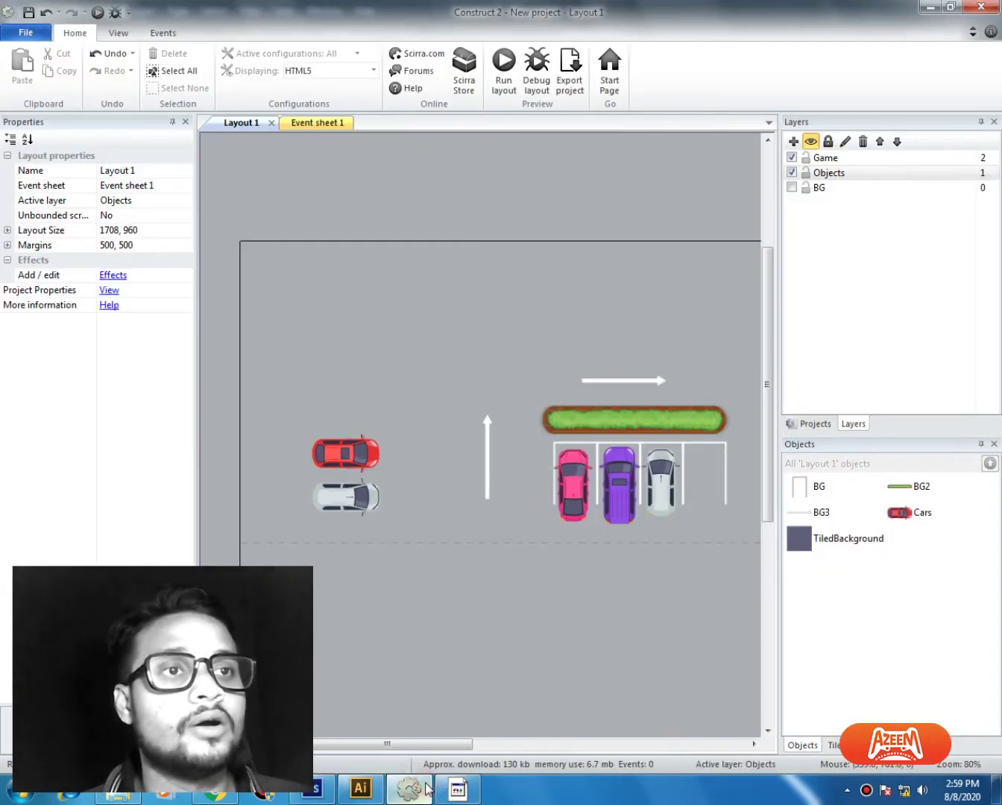
{"action": "right_click", "coordinate": [402, 357]}
{"action": "left_click", "coordinate": [446, 368]}
{"action": "left_click", "coordinate": [546, 403]}
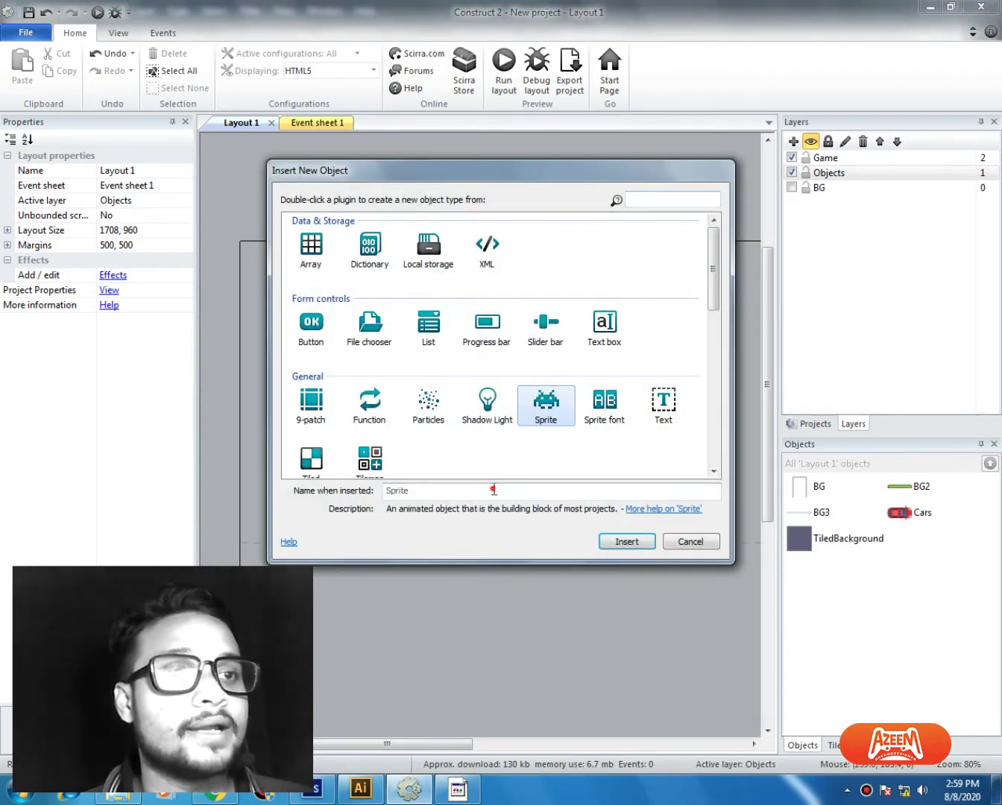
{"action": "left_click", "coordinate": [494, 490]}
{"action": "key", "text": "Escape"}
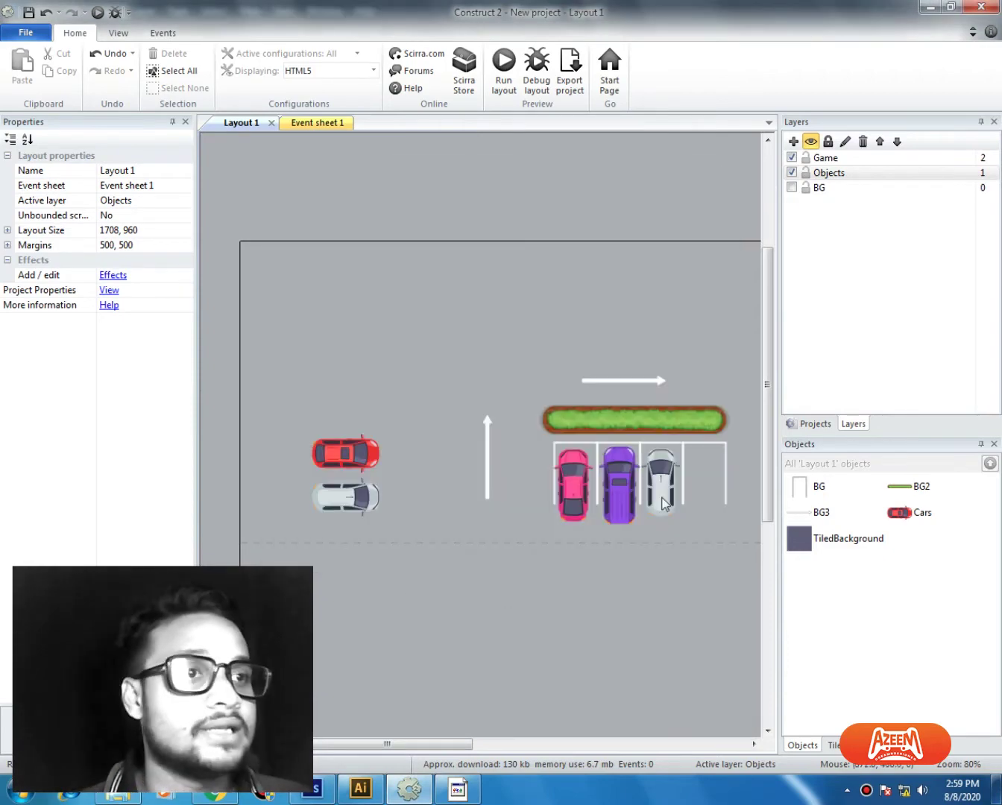
Step: Try adding an animation frame to the green hedge sprite BG2, delete it and close the image editor
{"action": "double_click", "coordinate": [589, 431]}
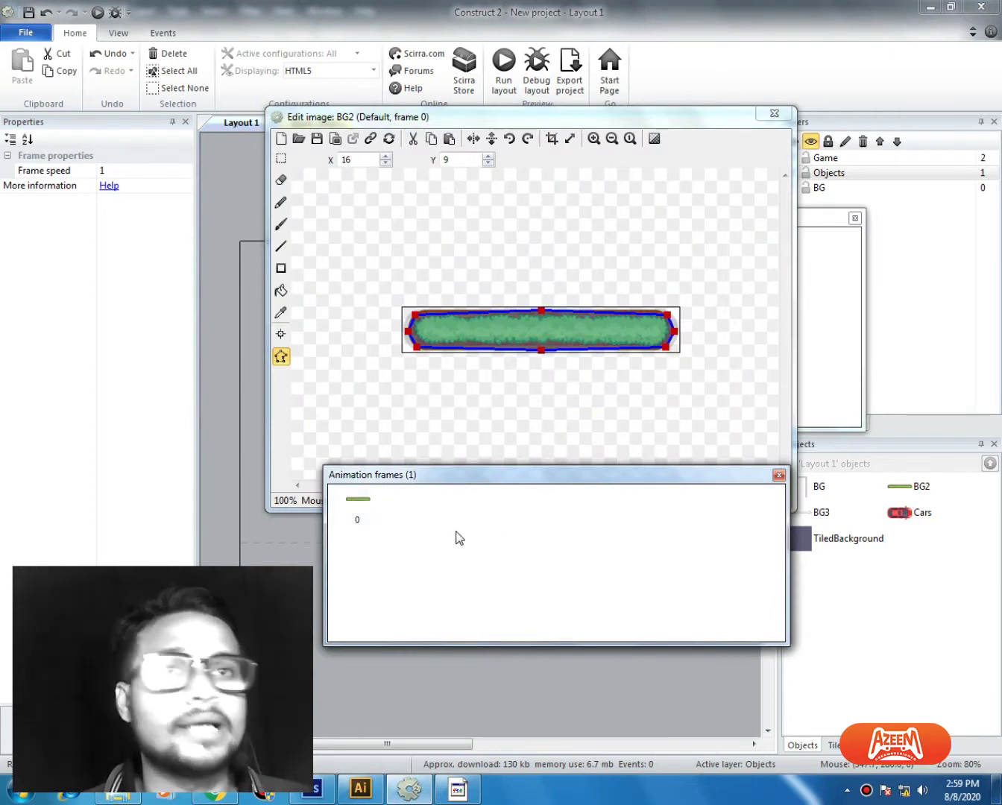
{"action": "right_click", "coordinate": [508, 560]}
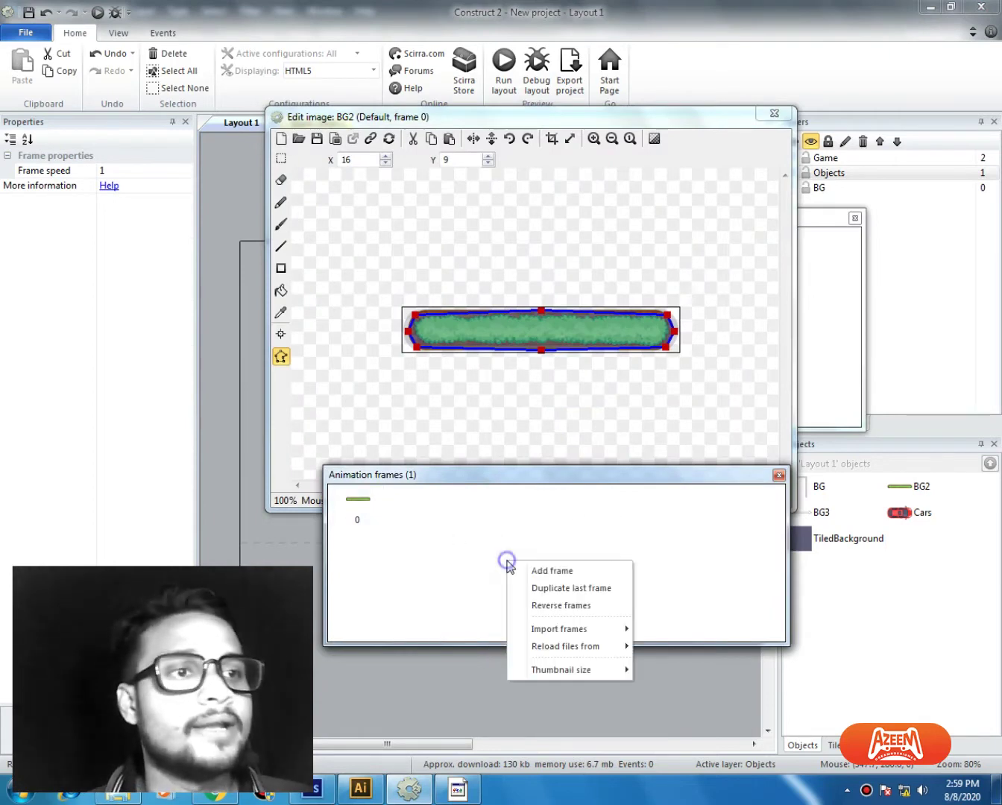
{"action": "left_click", "coordinate": [581, 573]}
{"action": "key", "text": "Delete"}
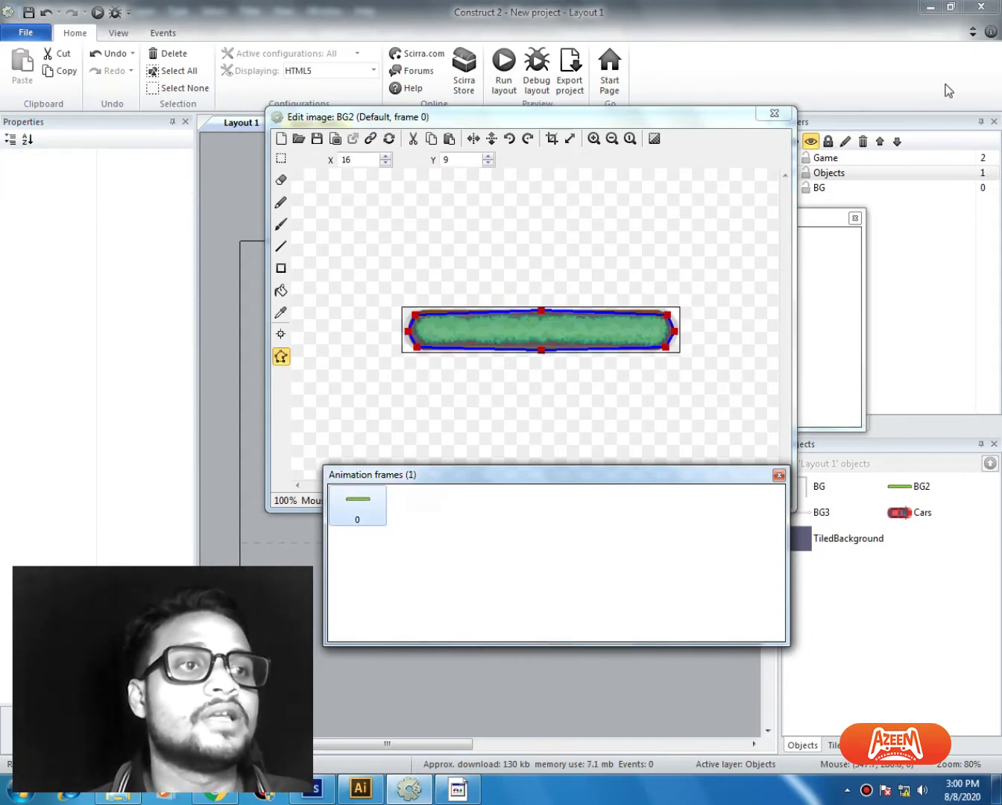
{"action": "left_click", "coordinate": [783, 112]}
Step: Insert a new Sprite object named Barriar and place it on the layout
{"action": "left_click", "coordinate": [403, 284]}
{"action": "right_click", "coordinate": [404, 284]}
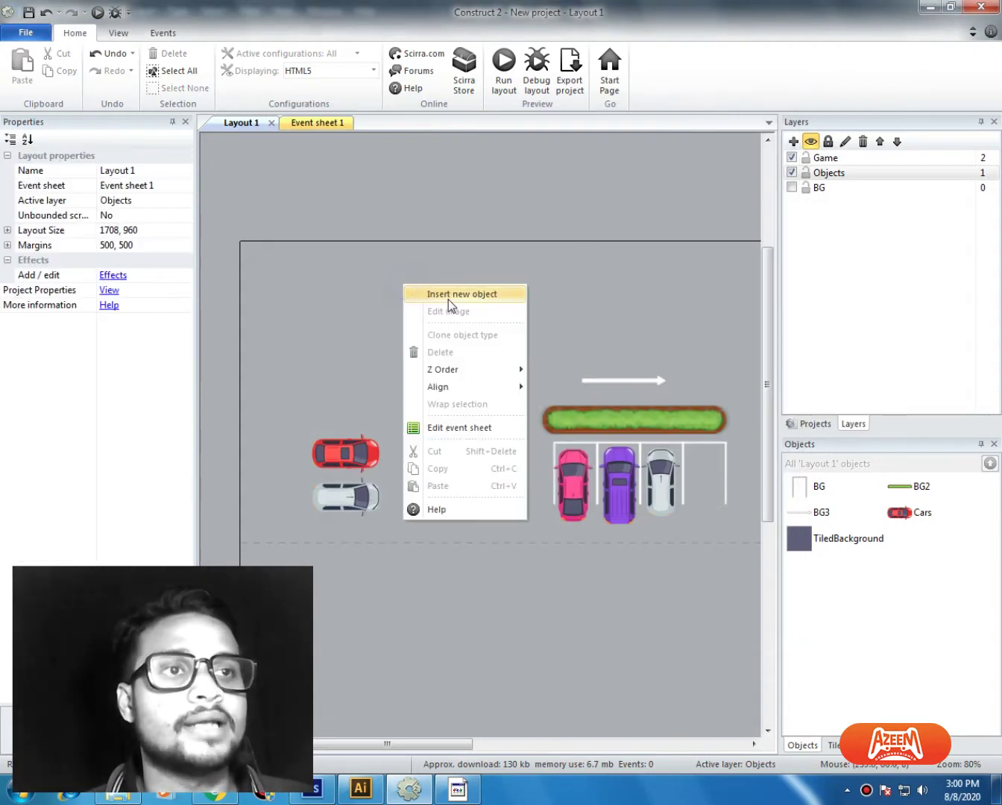
{"action": "left_click", "coordinate": [449, 296]}
{"action": "left_click", "coordinate": [545, 412]}
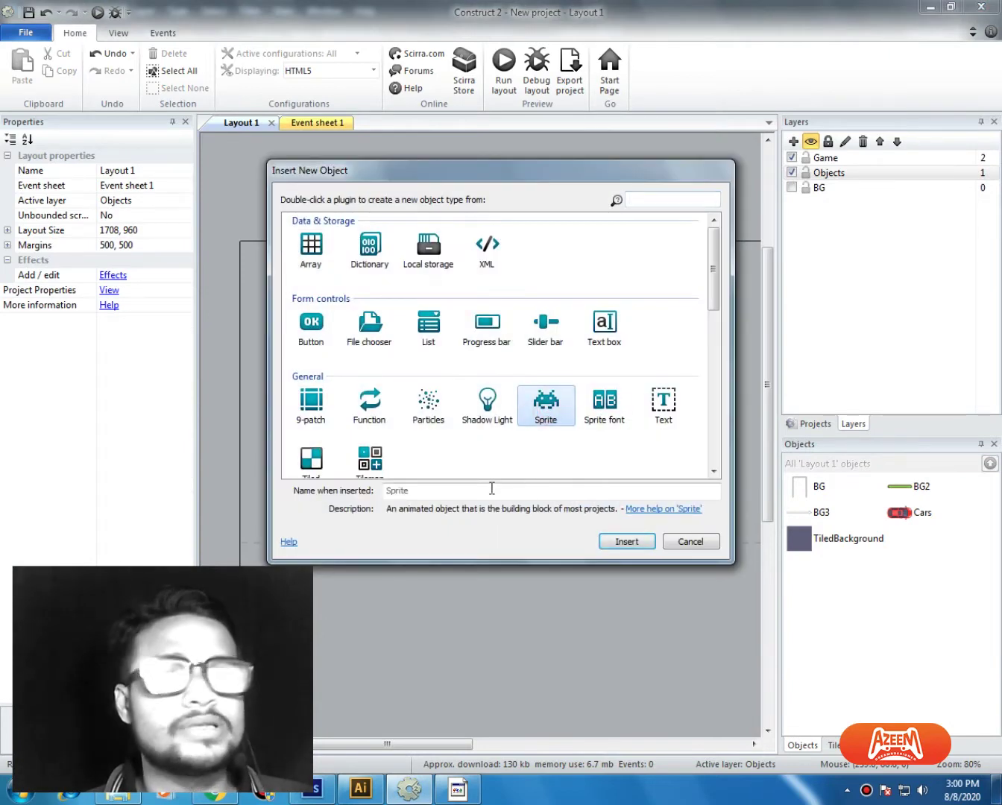
{"action": "double_click", "coordinate": [490, 489]}
{"action": "key", "text": "BackSpace"}
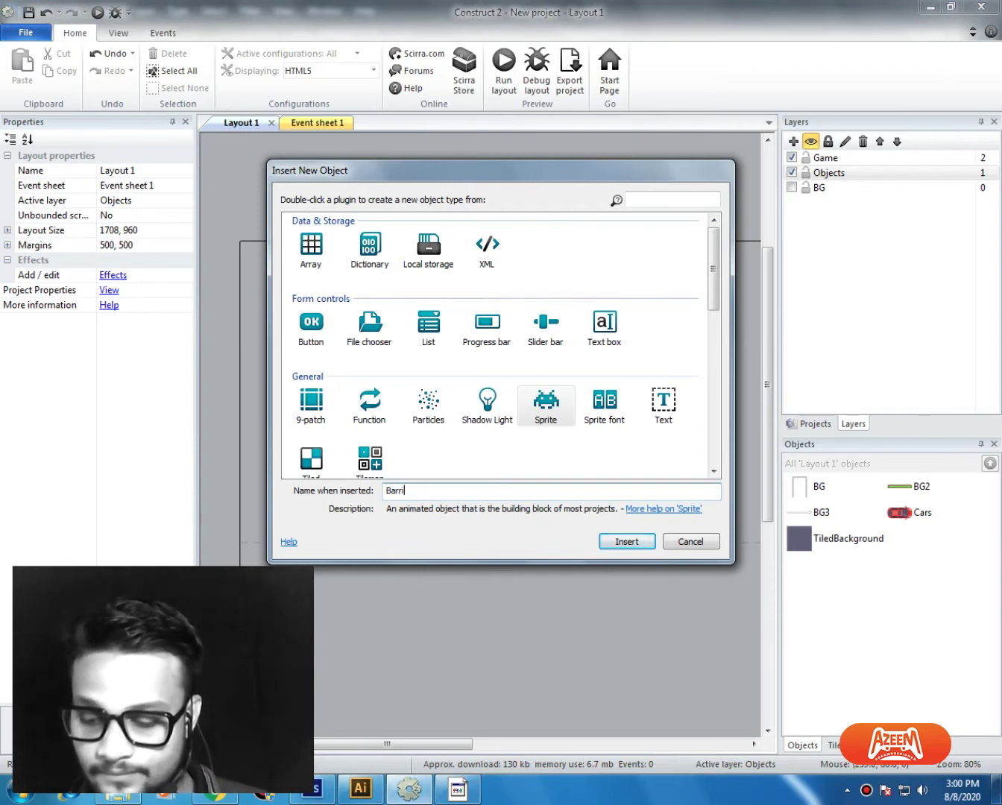
{"action": "type", "text": "rier"}
{"action": "key", "text": "Return"}
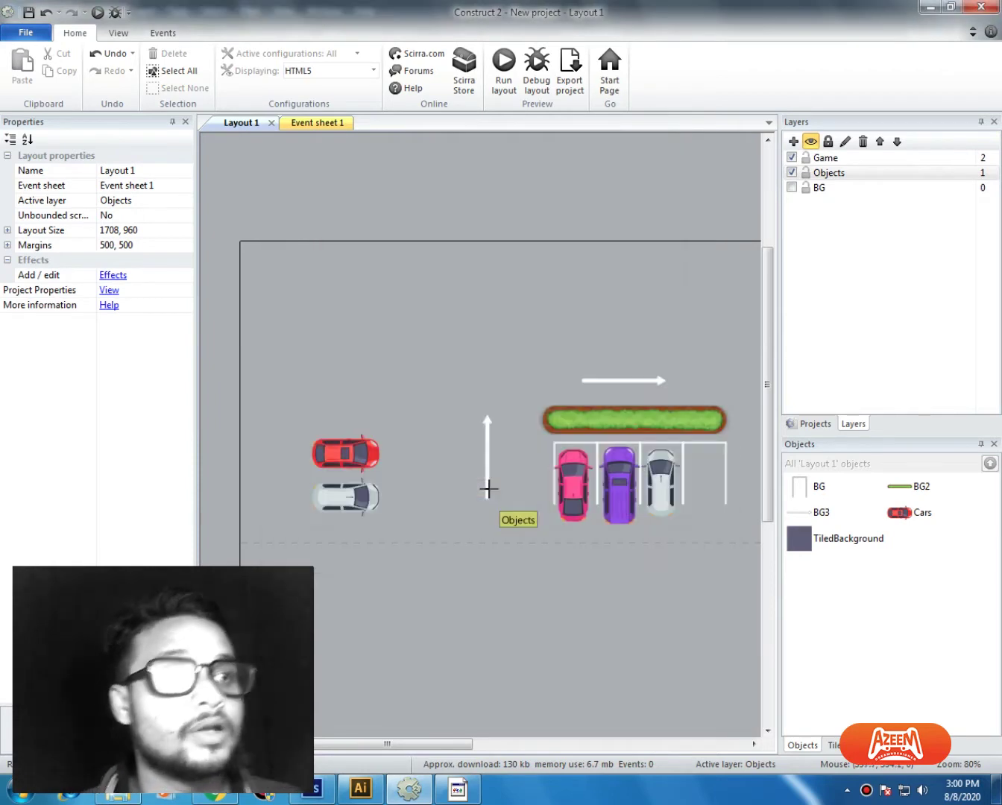
{"action": "left_click", "coordinate": [358, 291]}
{"action": "left_click", "coordinate": [443, 569]}
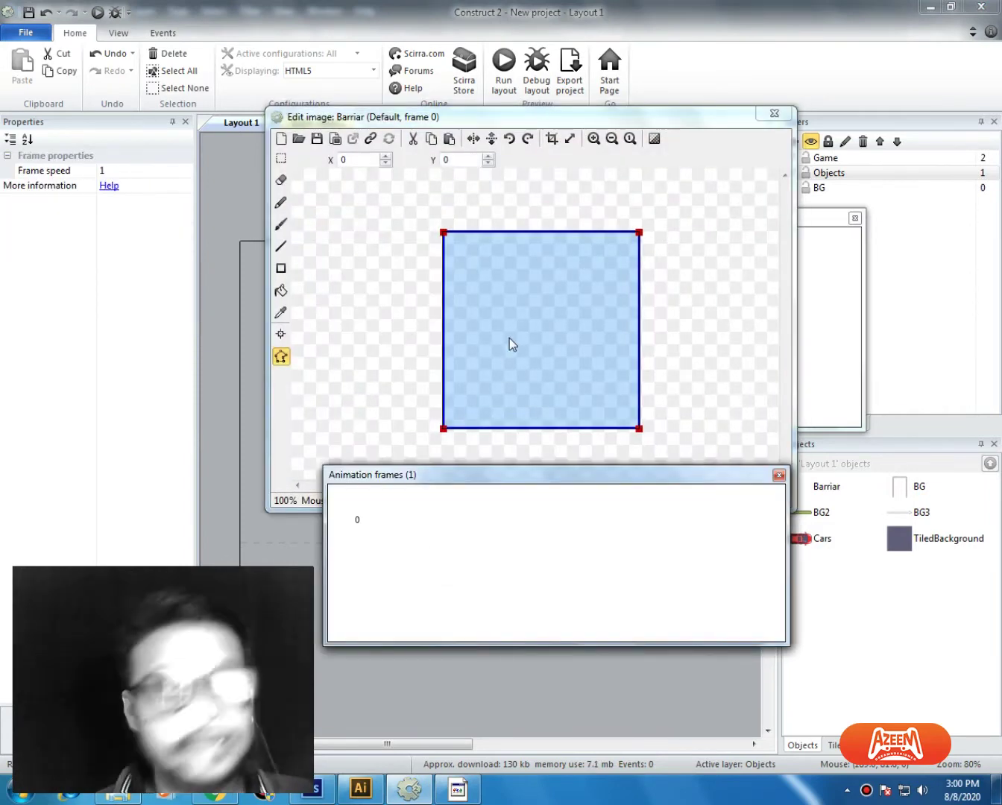
Step: Paste the copied notched grey barrier into the blank image of the Barriar sprite
{"action": "left_click", "coordinate": [438, 330]}
{"action": "left_click", "coordinate": [282, 159]}
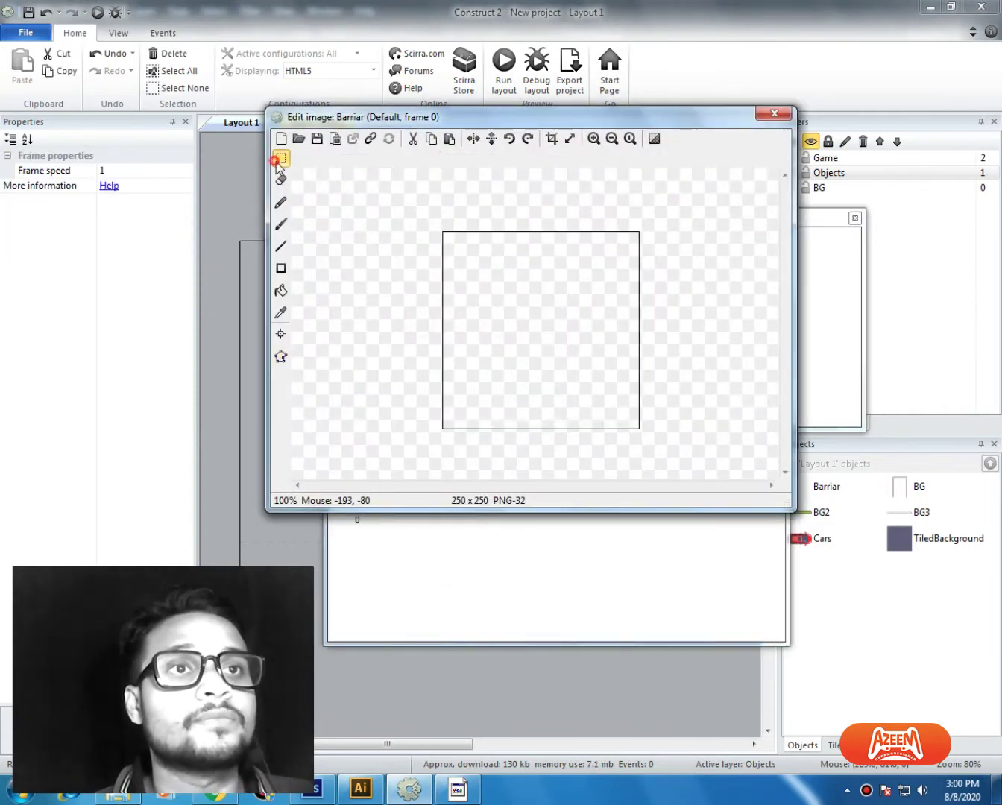
{"action": "key", "text": "ctrl+v"}
{"action": "left_click", "coordinate": [579, 353]}
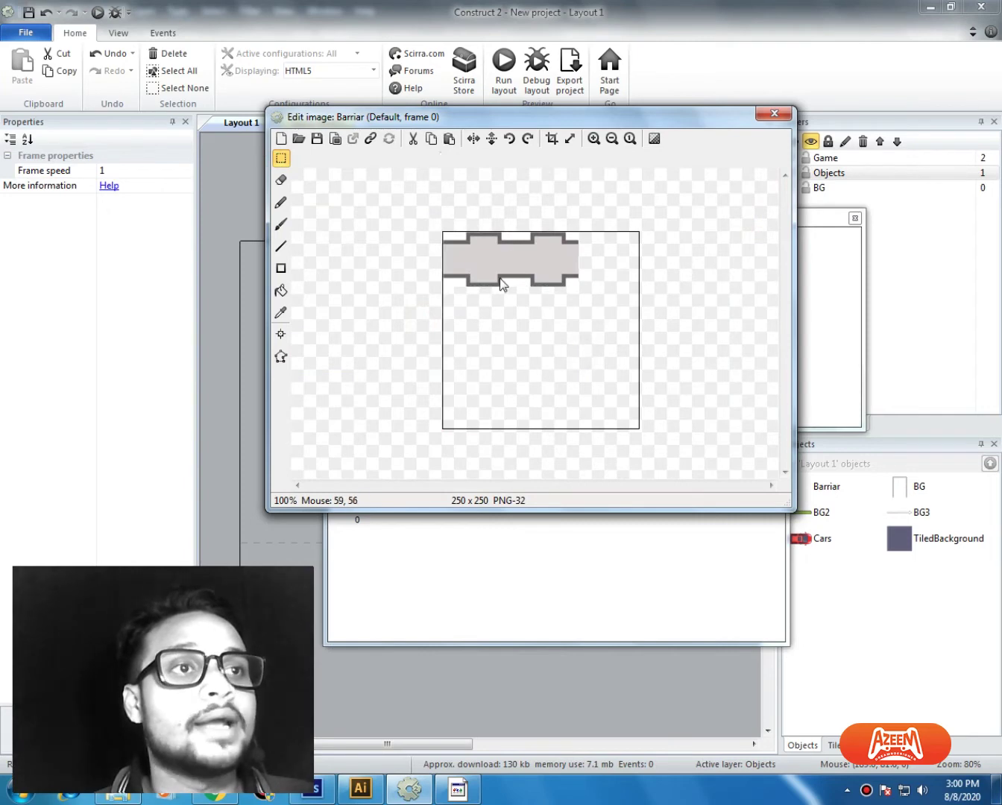
{"action": "scroll", "coordinate": [521, 305], "scroll_direction": "up", "scroll_amount": 2, "text": "ctrl"}
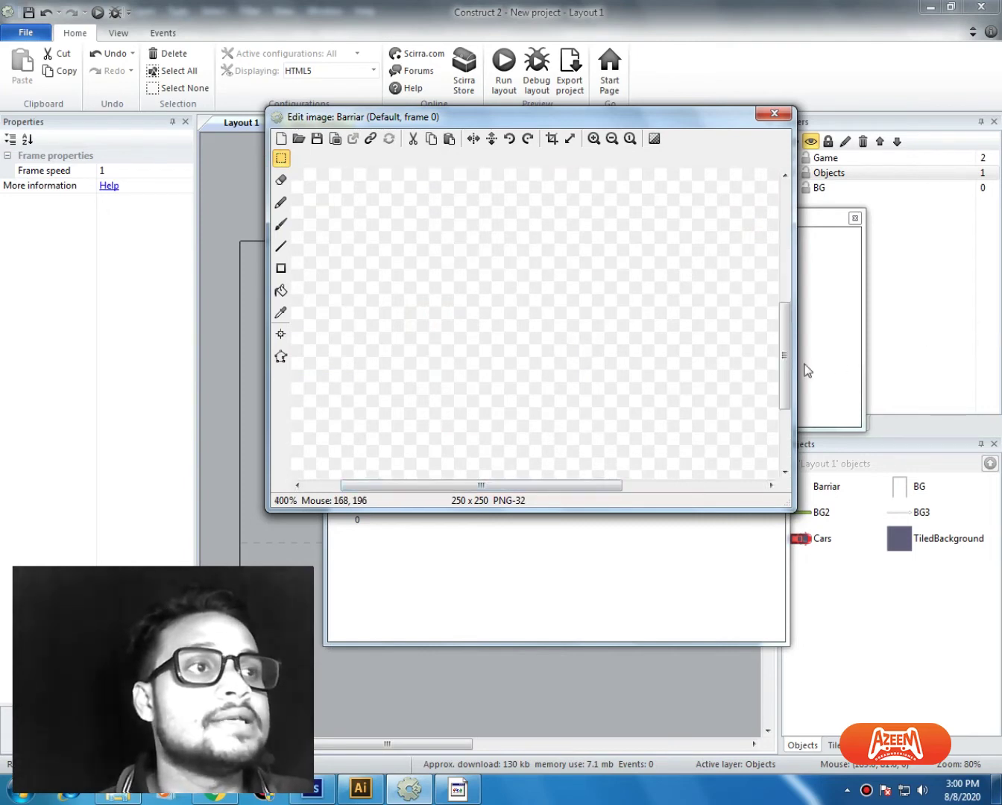
{"action": "left_click_drag", "start_coordinate": [786, 365], "coordinate": [790, 240]}
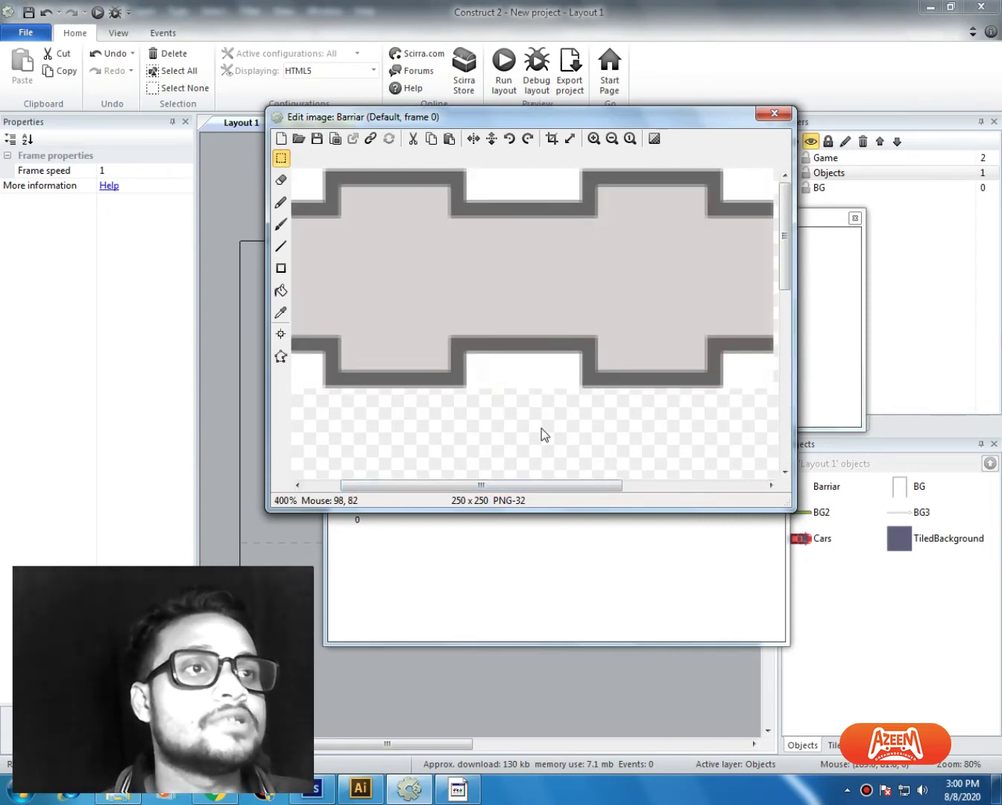
{"action": "scroll", "coordinate": [541, 429], "scroll_direction": "down", "scroll_amount": 1, "text": "ctrl"}
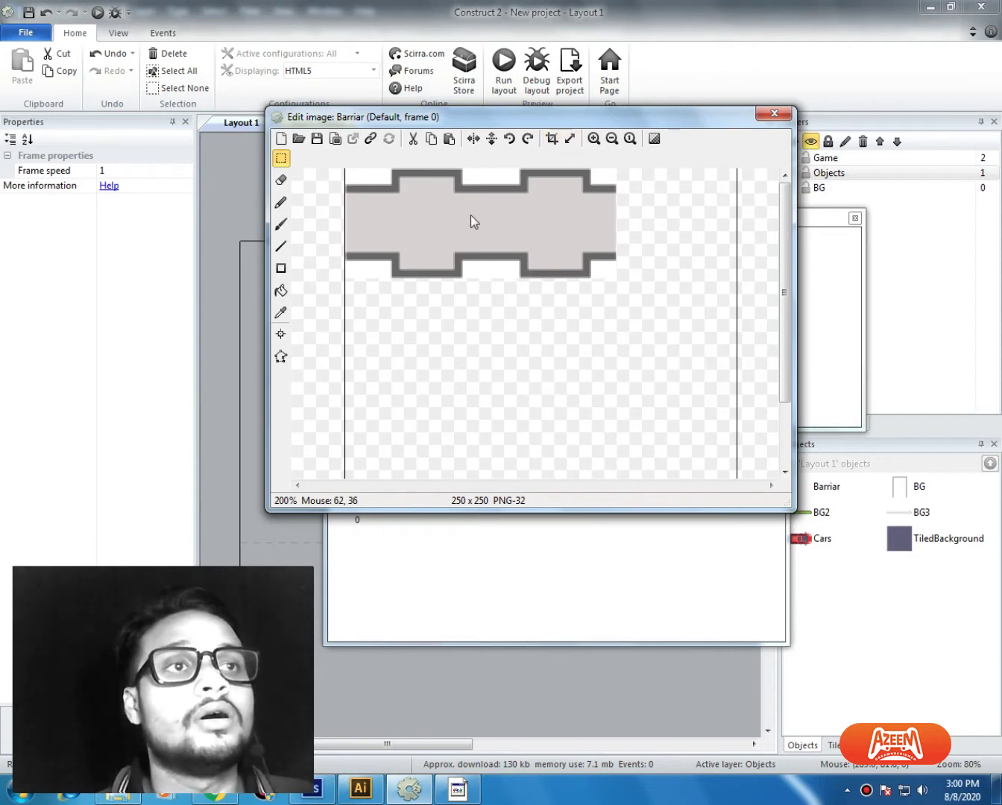
Step: Try to recolour the white areas around the notched barrier's lower edge with the Fill tool
{"action": "left_click", "coordinate": [280, 292]}
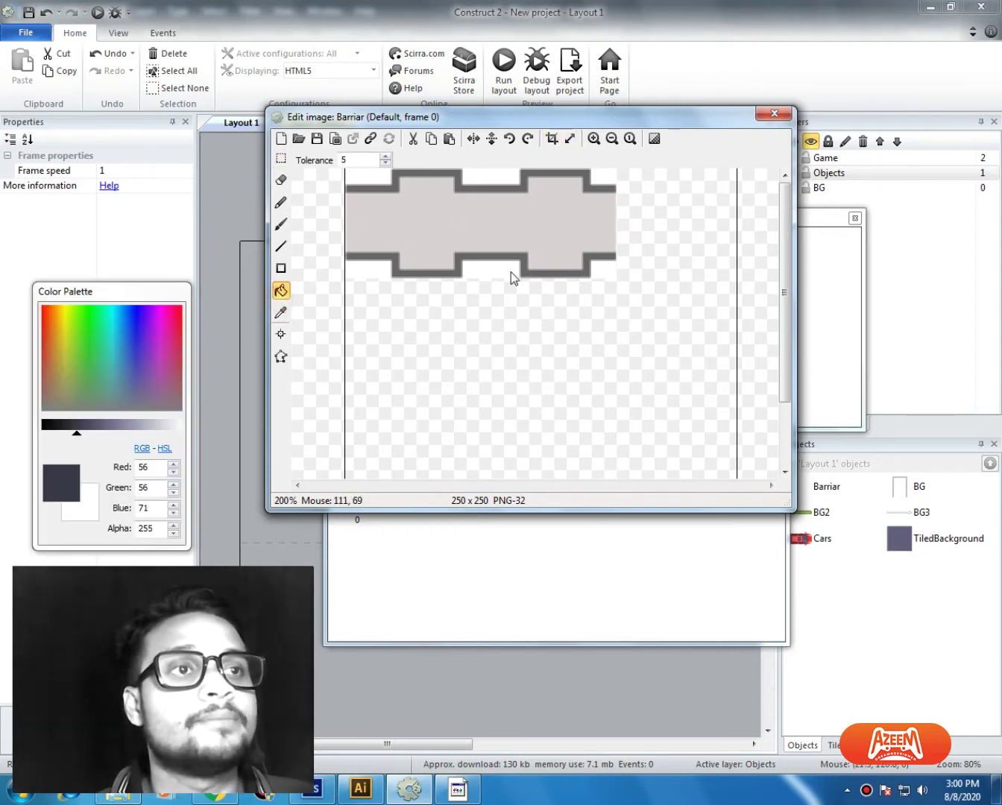
{"action": "left_click", "coordinate": [512, 273]}
{"action": "left_click", "coordinate": [376, 267]}
{"action": "left_click", "coordinate": [607, 274]}
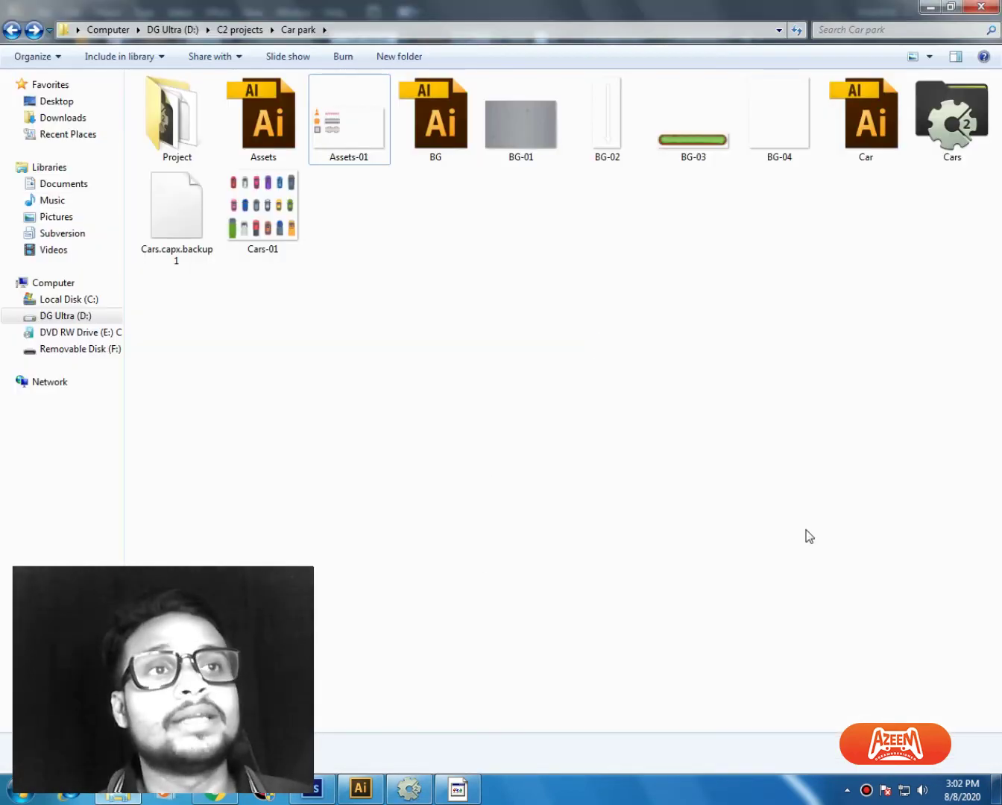
Step: Import the Assets-01 image from the Car park folder into the Construct 2 layout as a sprite and rename it Cone
{"action": "left_click_drag", "start_coordinate": [373, 152], "coordinate": [484, 347]}
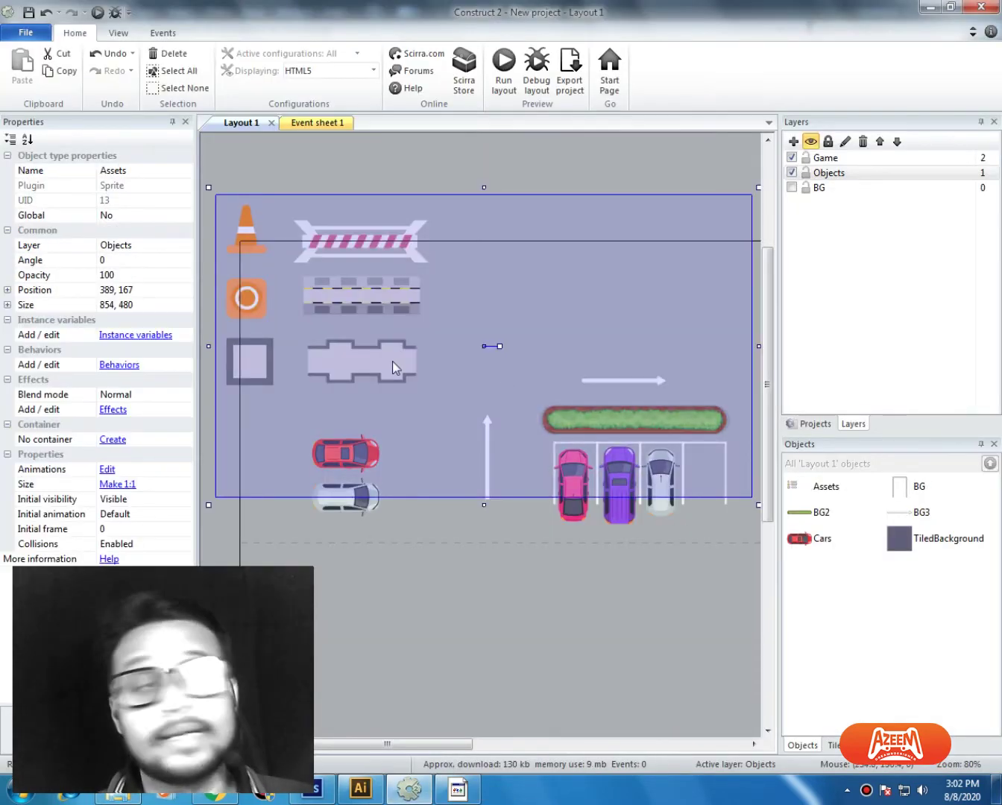
{"action": "left_click_drag", "start_coordinate": [393, 361], "coordinate": [518, 347]}
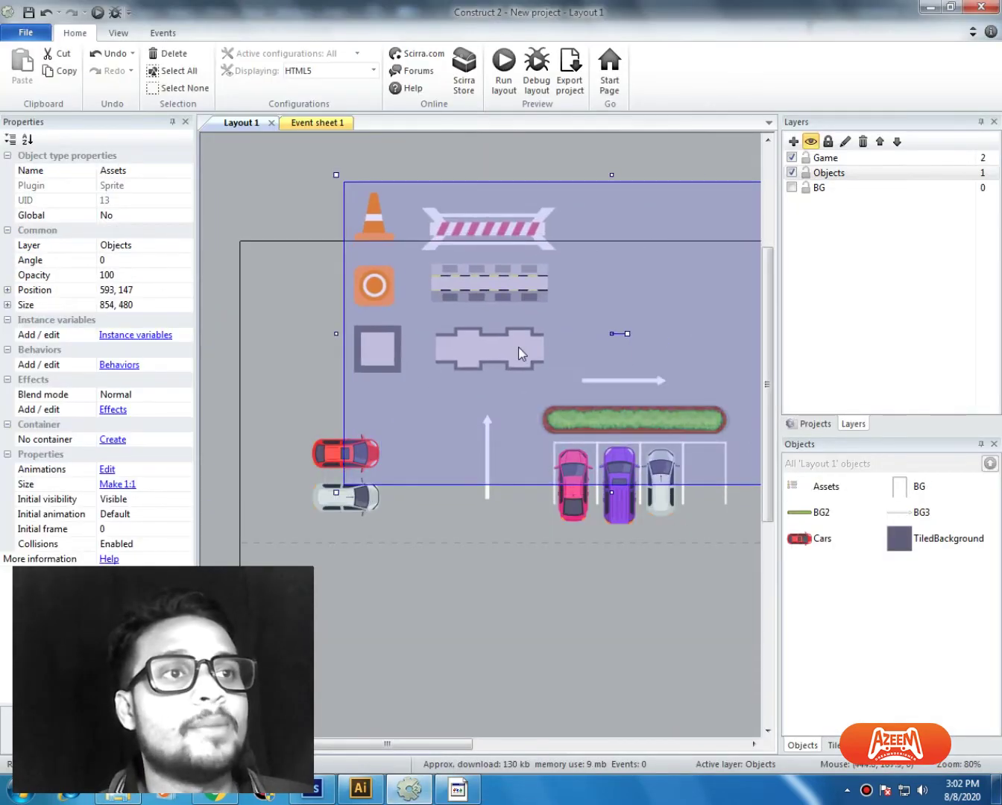
{"action": "left_click", "coordinate": [133, 170]}
{"action": "type", "text": "Cod"}
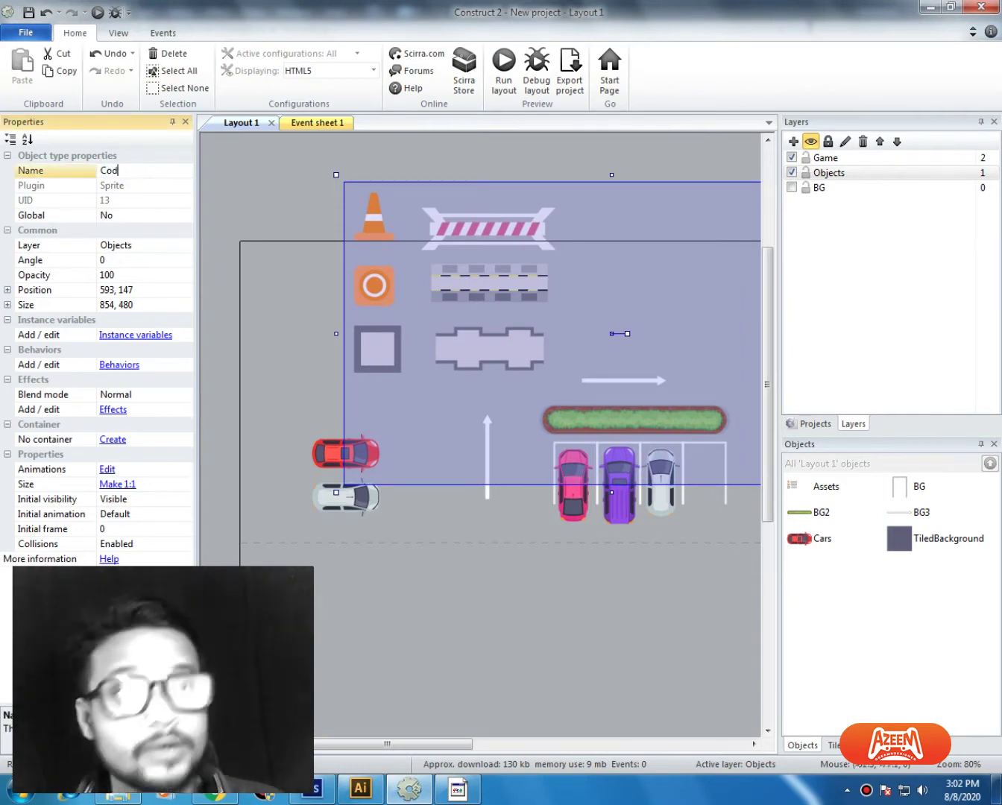
{"action": "type", "text": "e"}
{"action": "key", "text": "BackSpace"}
{"action": "key", "text": "BackSpace"}
{"action": "type", "text": "vne"}
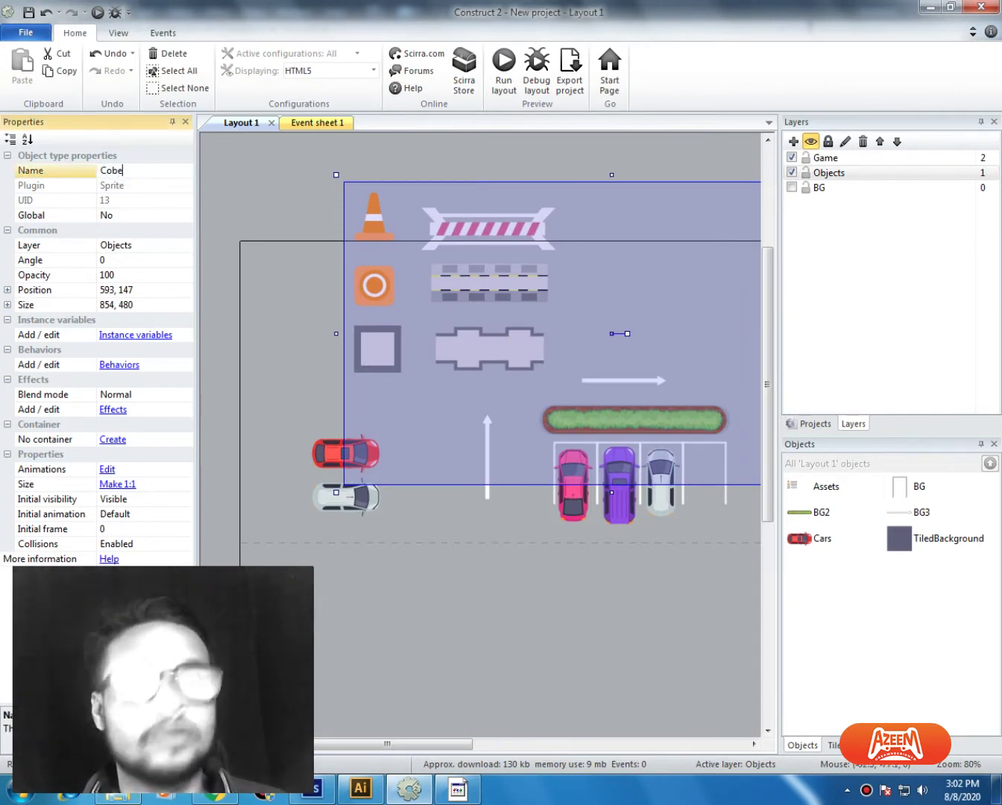
{"action": "key", "text": "Return"}
Step: Crop the Cone sprite's image to the area holding the upright cone and the top-view cone
{"action": "double_click", "coordinate": [429, 287]}
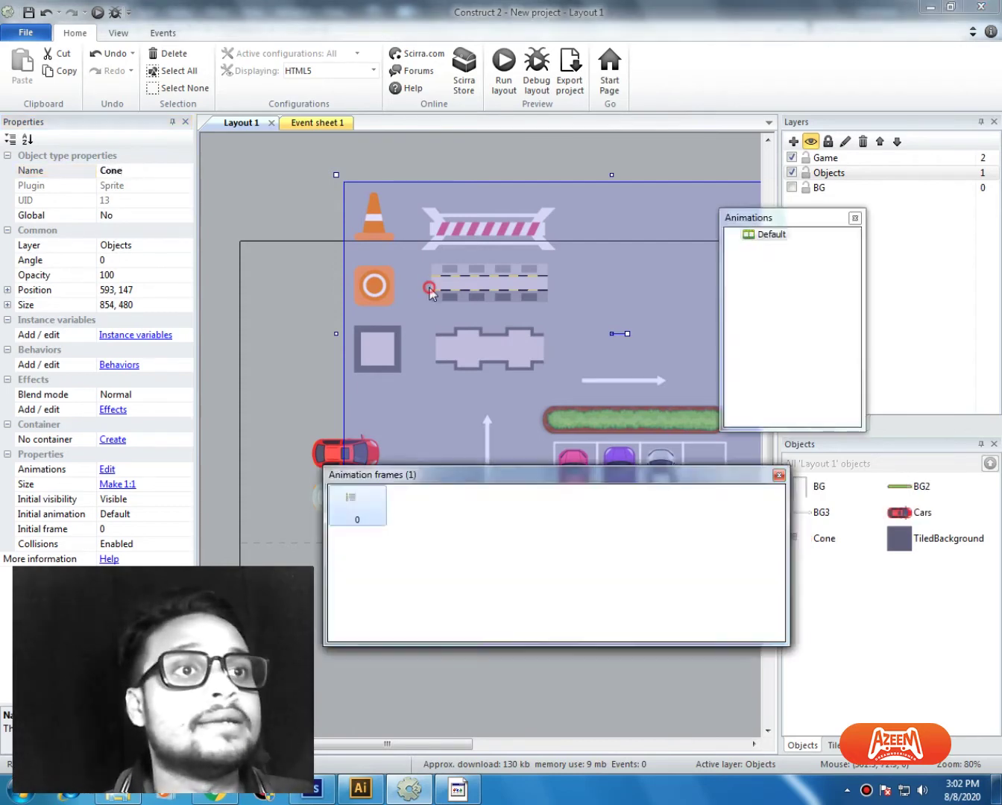
{"action": "left_click", "coordinate": [281, 158]}
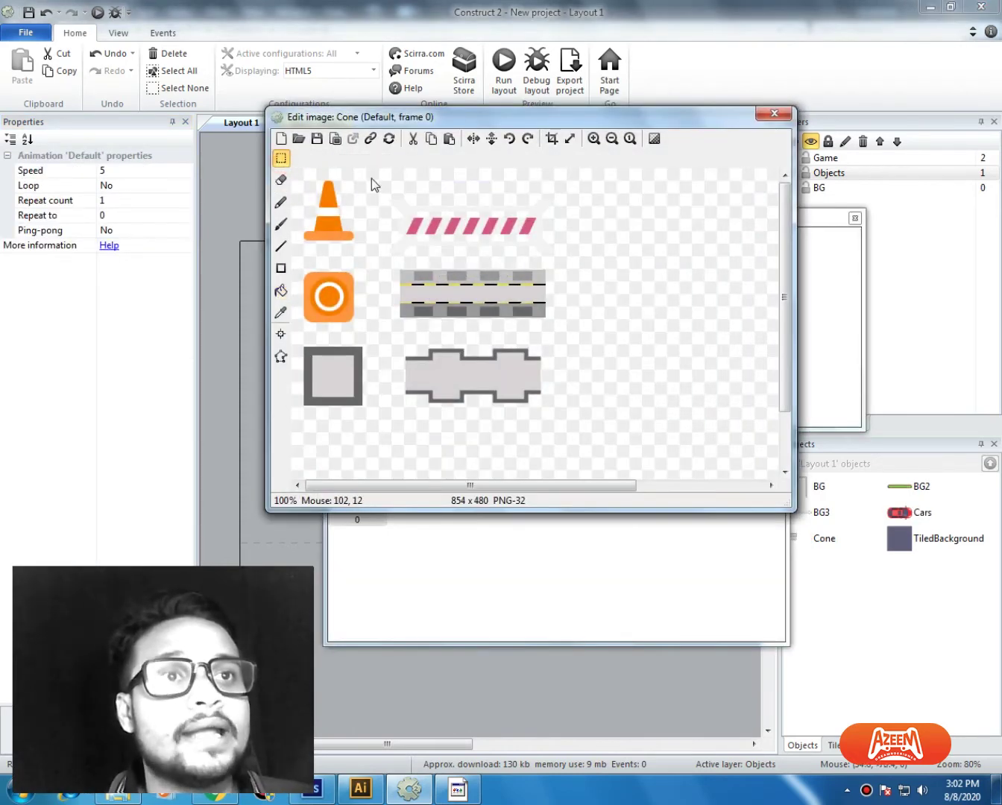
{"action": "left_click_drag", "start_coordinate": [367, 173], "coordinate": [227, 340]}
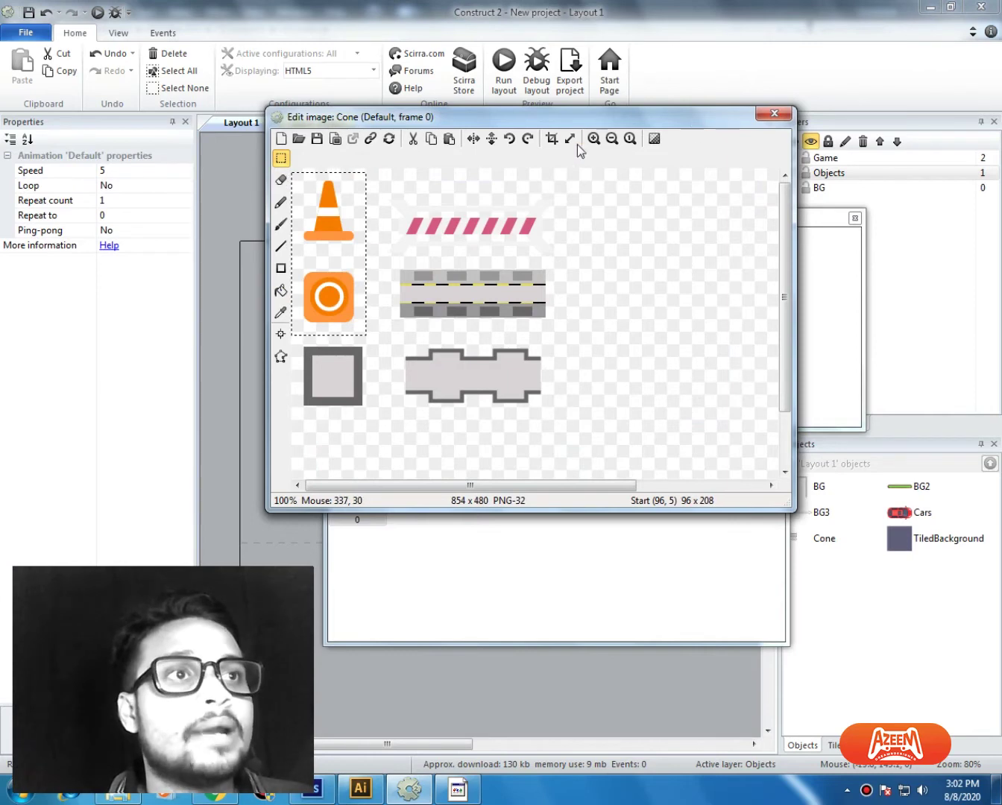
{"action": "left_click", "coordinate": [552, 139]}
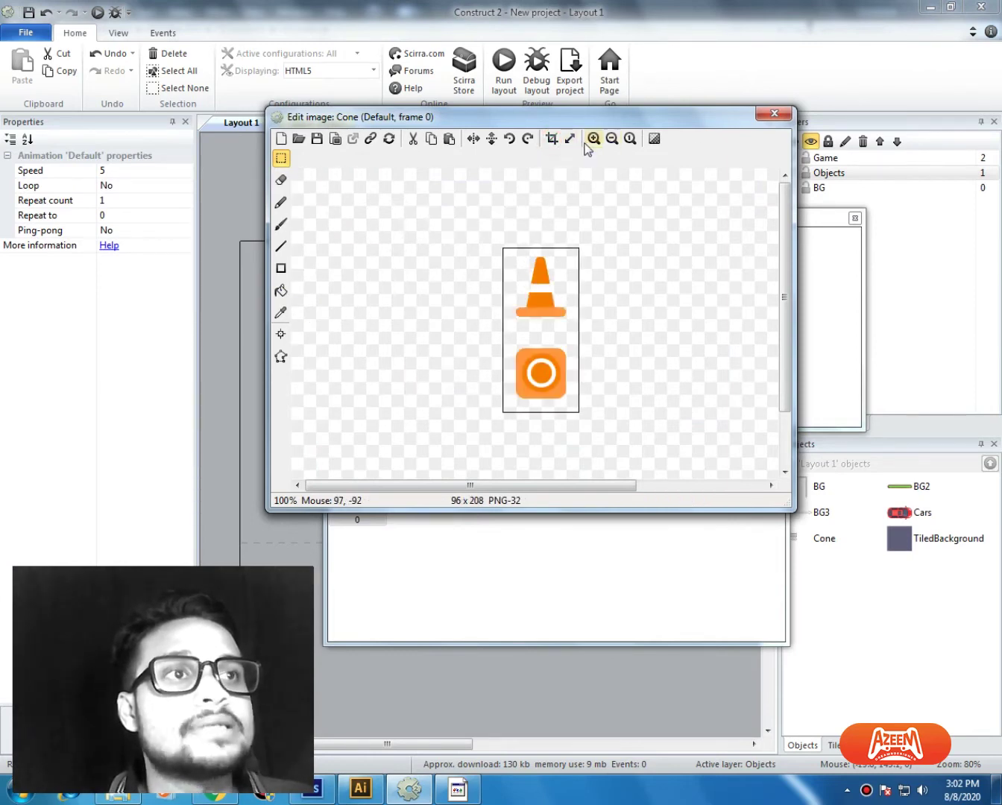
Step: Duplicate the Cone's last animation frame and crop the new frame 1 to the square top-view cone
{"action": "right_click", "coordinate": [493, 586]}
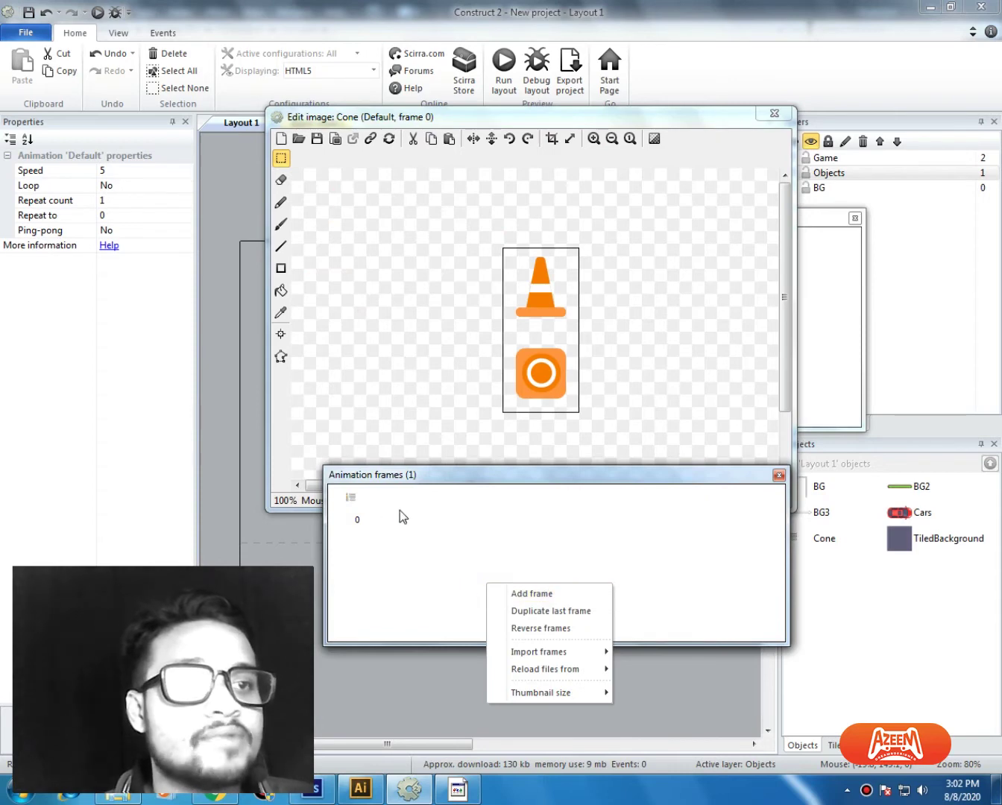
{"action": "left_click", "coordinate": [557, 610]}
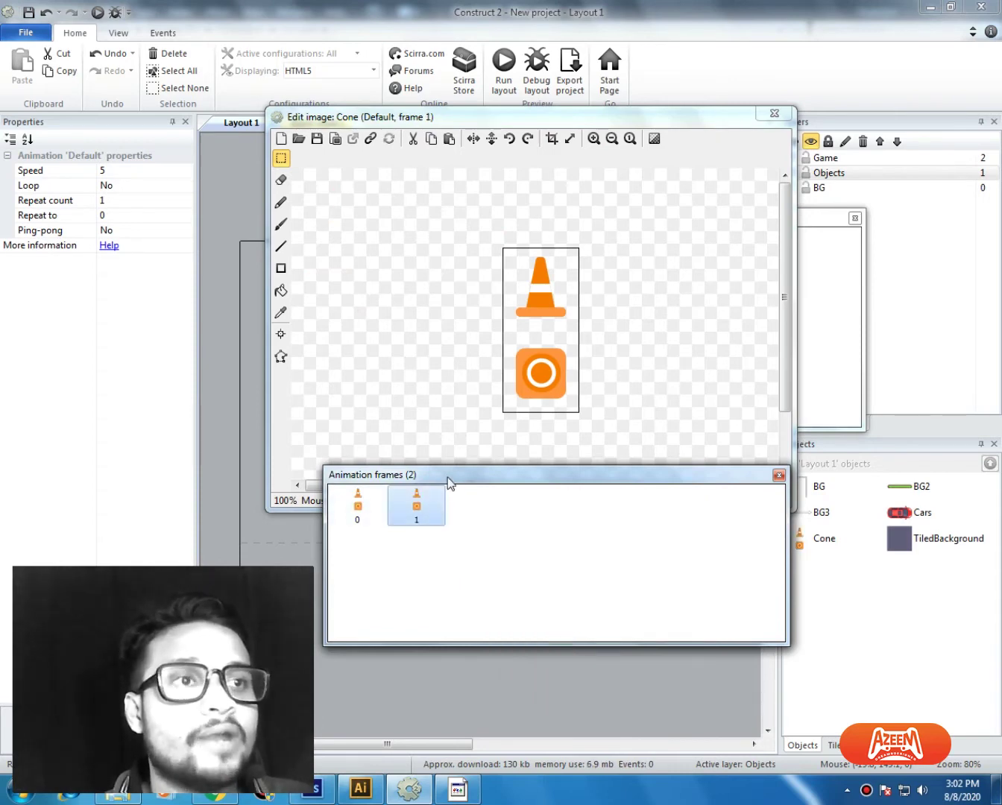
{"action": "left_click_drag", "start_coordinate": [603, 328], "coordinate": [495, 412]}
{"action": "left_click_drag", "start_coordinate": [479, 227], "coordinate": [601, 351]}
{"action": "left_click_drag", "start_coordinate": [613, 418], "coordinate": [494, 336]}
{"action": "left_click", "coordinate": [552, 138]}
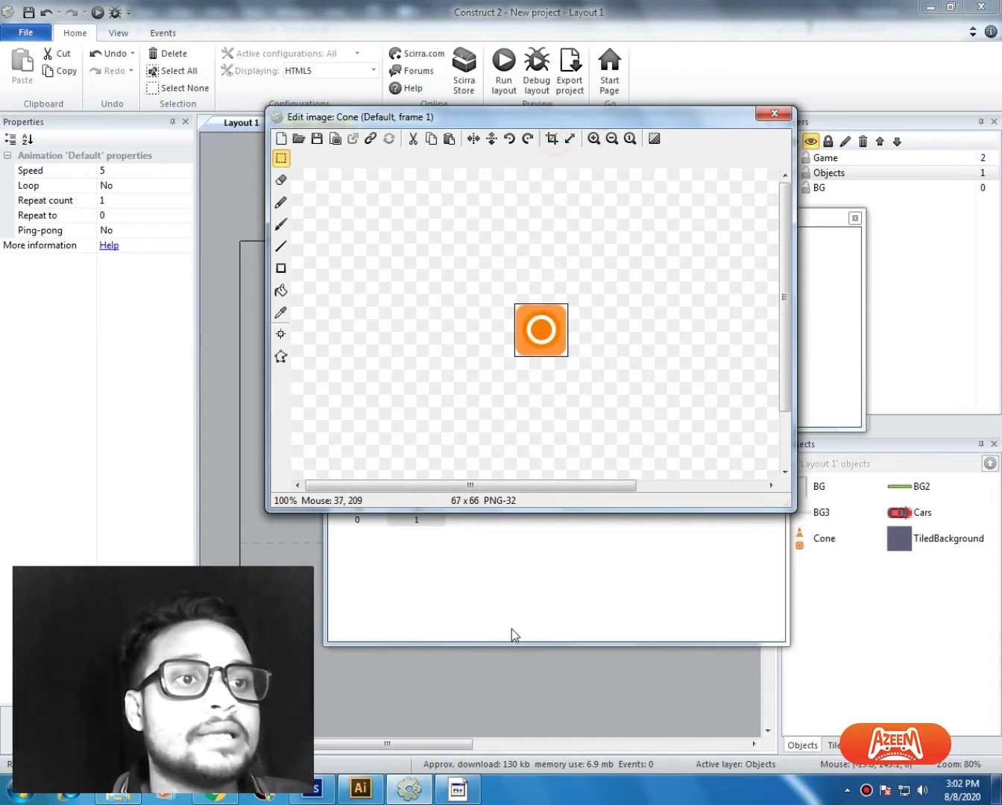
Step: Crop animation frame 0 of the Cone sprite to the upright cone
{"action": "left_click", "coordinate": [425, 520]}
{"action": "left_click", "coordinate": [356, 506]}
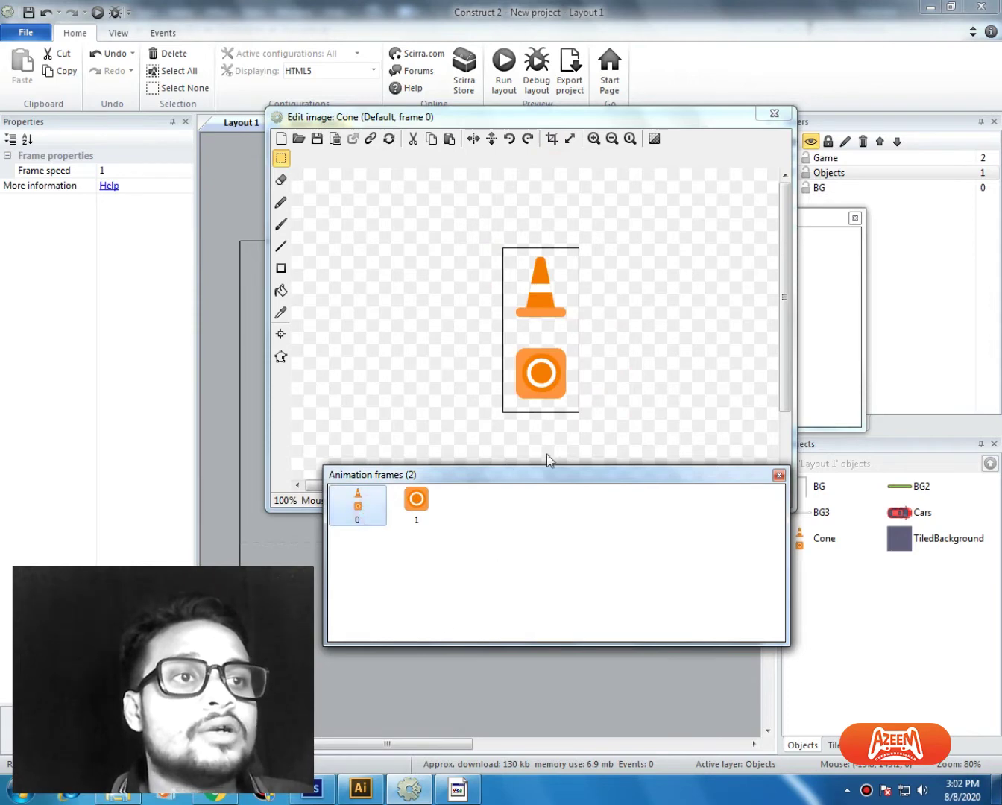
{"action": "left_click_drag", "start_coordinate": [488, 243], "coordinate": [590, 334]}
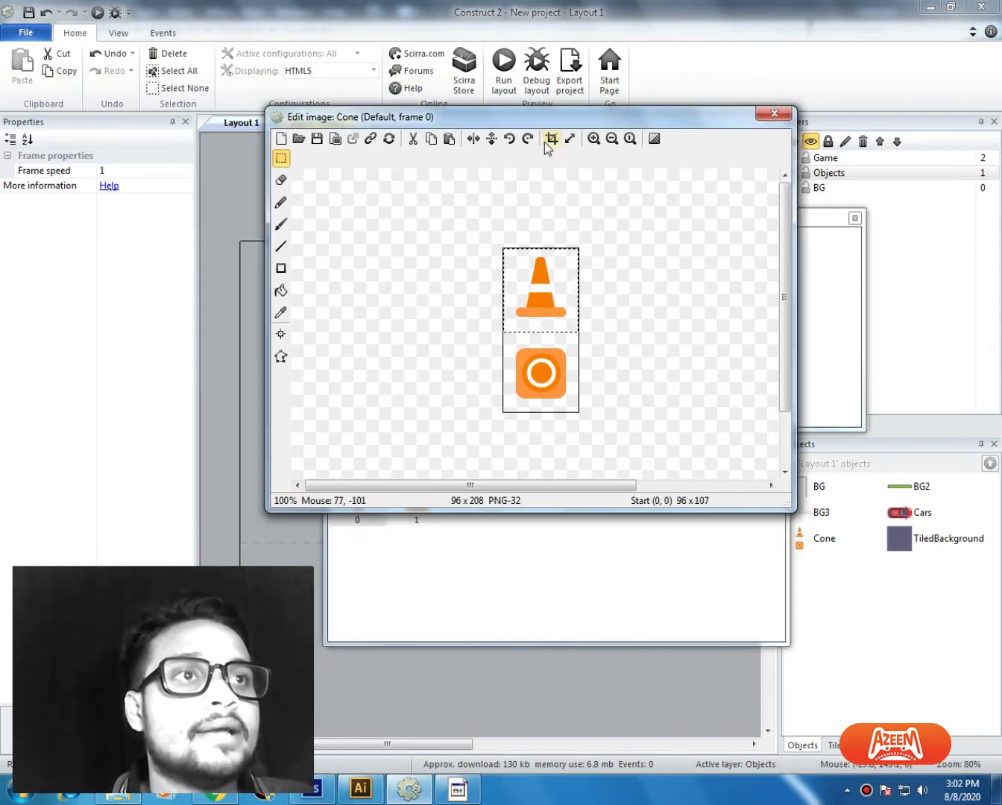
{"action": "left_click", "coordinate": [552, 139]}
{"action": "left_click", "coordinate": [465, 608]}
{"action": "left_click", "coordinate": [416, 514]}
{"action": "left_click", "coordinate": [358, 505]}
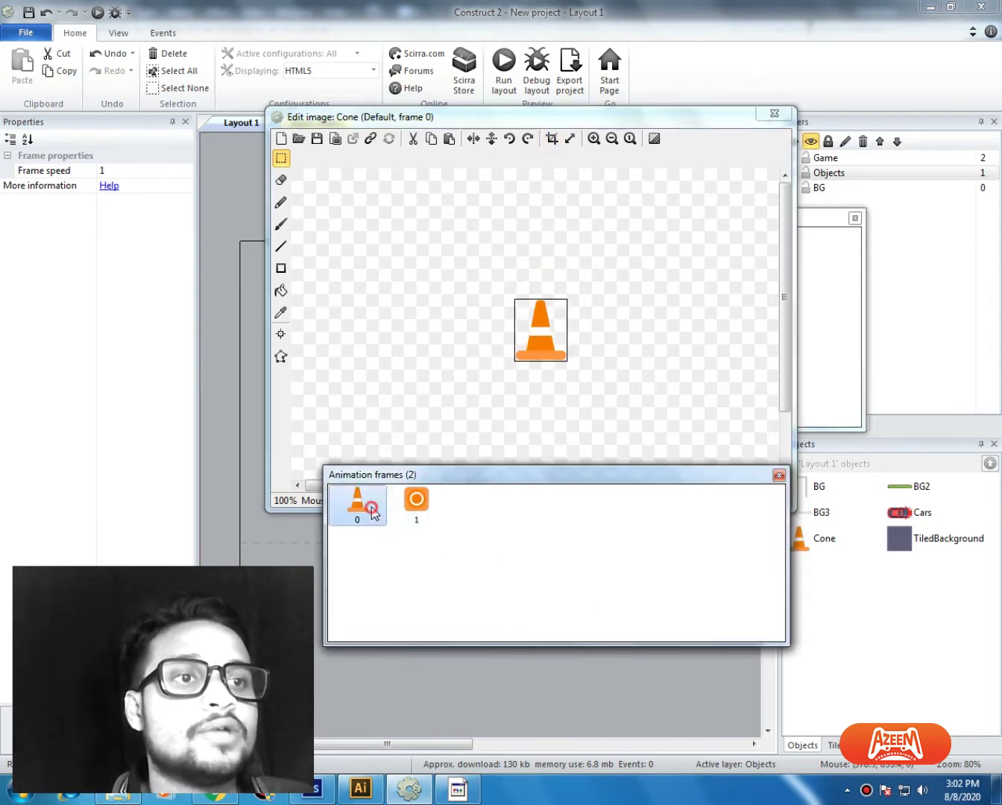
Step: Reorder the Cone's animation frames so the top-view cone is frame 0 and the upright cone frame 1
{"action": "left_click", "coordinate": [415, 518]}
{"action": "left_click", "coordinate": [385, 512]}
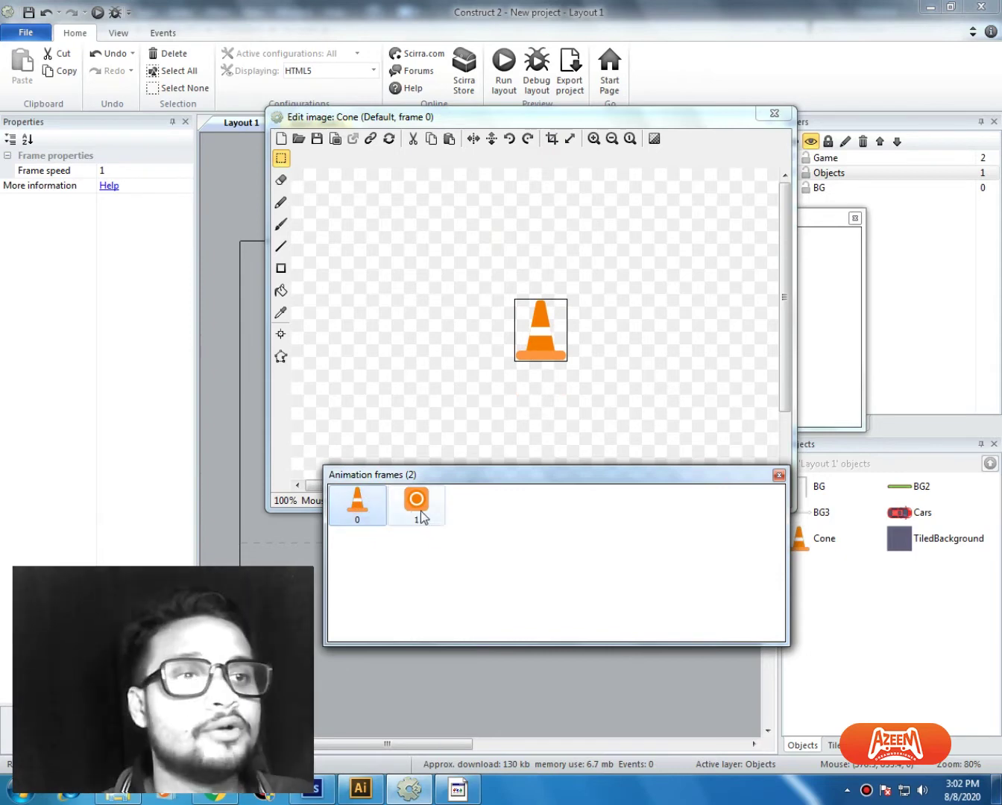
{"action": "left_click_drag", "start_coordinate": [423, 517], "coordinate": [358, 513]}
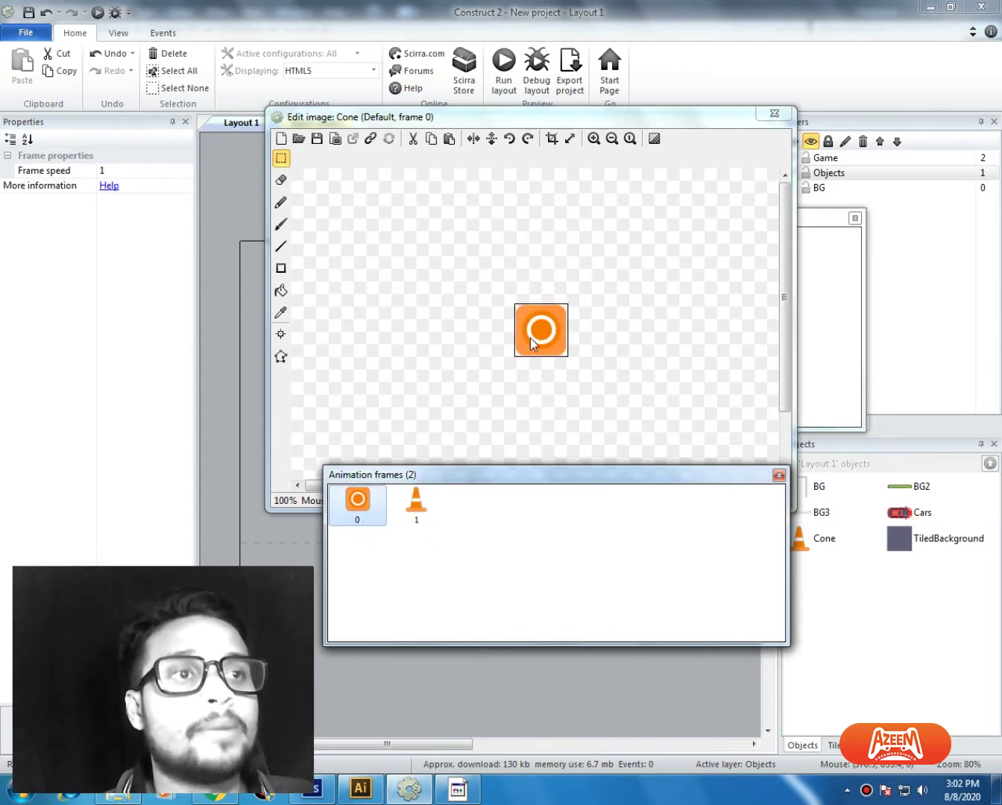
{"action": "left_click", "coordinate": [414, 506]}
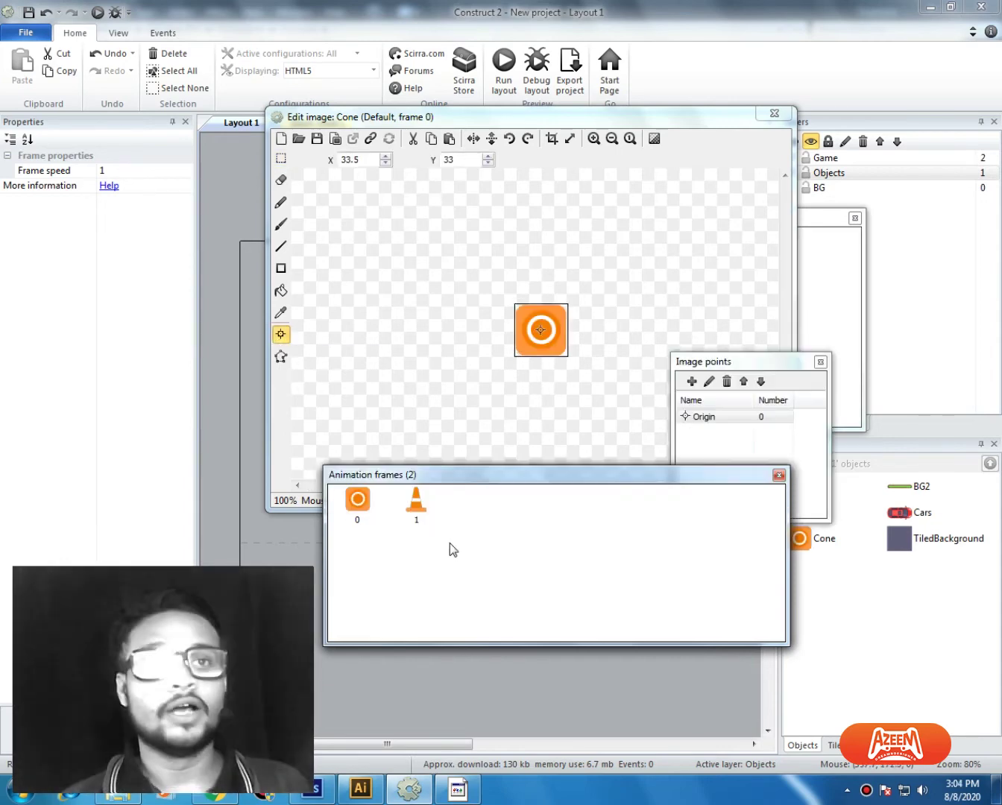
Step: Set the Cone's Default animation speed to 0 and close the image editor
{"action": "left_click", "coordinate": [819, 265]}
{"action": "left_click", "coordinate": [769, 236]}
{"action": "left_click", "coordinate": [124, 173]}
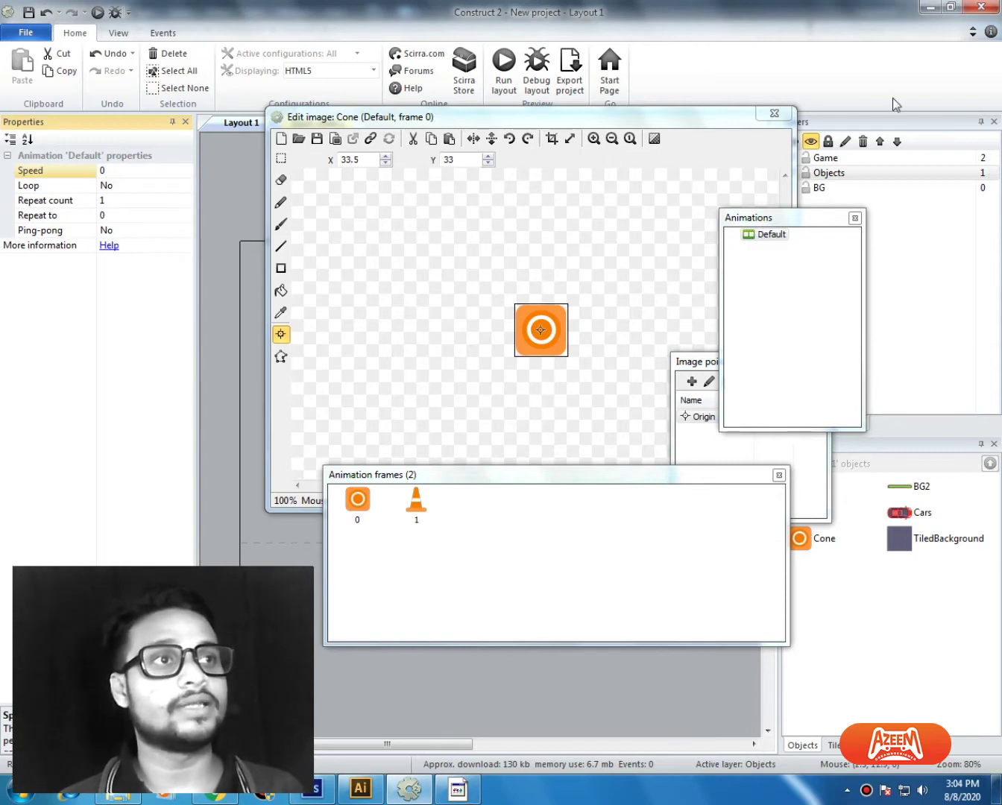
{"action": "left_click", "coordinate": [775, 114]}
Step: Scale the Cone sprite down to about 29 by 29 and undo its move beside the red car
{"action": "left_click_drag", "start_coordinate": [686, 405], "coordinate": [432, 335]}
{"action": "scroll", "coordinate": [486, 417], "scroll_direction": "up", "scroll_amount": 3, "text": "ctrl"}
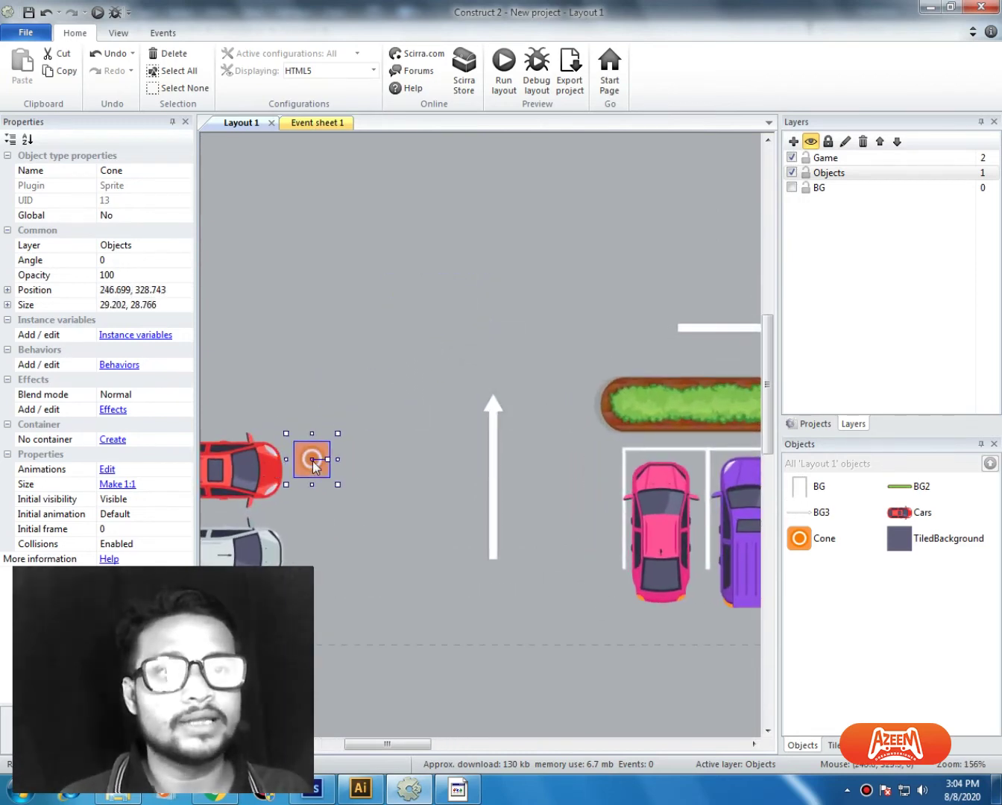
{"action": "key", "text": "ctrl+z"}
{"action": "left_click", "coordinate": [412, 351]}
{"action": "scroll", "coordinate": [424, 409], "scroll_direction": "down", "scroll_amount": 1, "text": "ctrl"}
{"action": "middle_click_drag", "start_coordinate": [423, 409], "coordinate": [558, 416]}
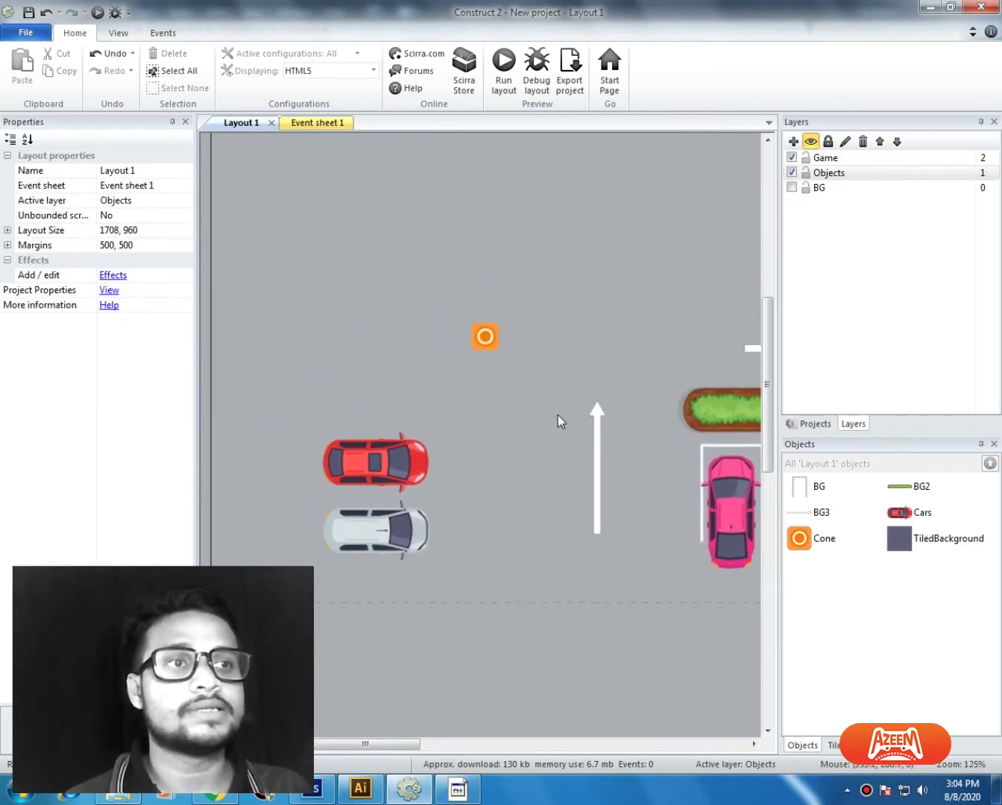
Step: Move the Cone sprite to about 260.6, 239.3, above the red car's front end, and deselect it
{"action": "left_click_drag", "start_coordinate": [485, 337], "coordinate": [473, 361]}
{"action": "middle_click_drag", "start_coordinate": [473, 365], "coordinate": [587, 510]}
{"action": "left_click", "coordinate": [554, 466]}
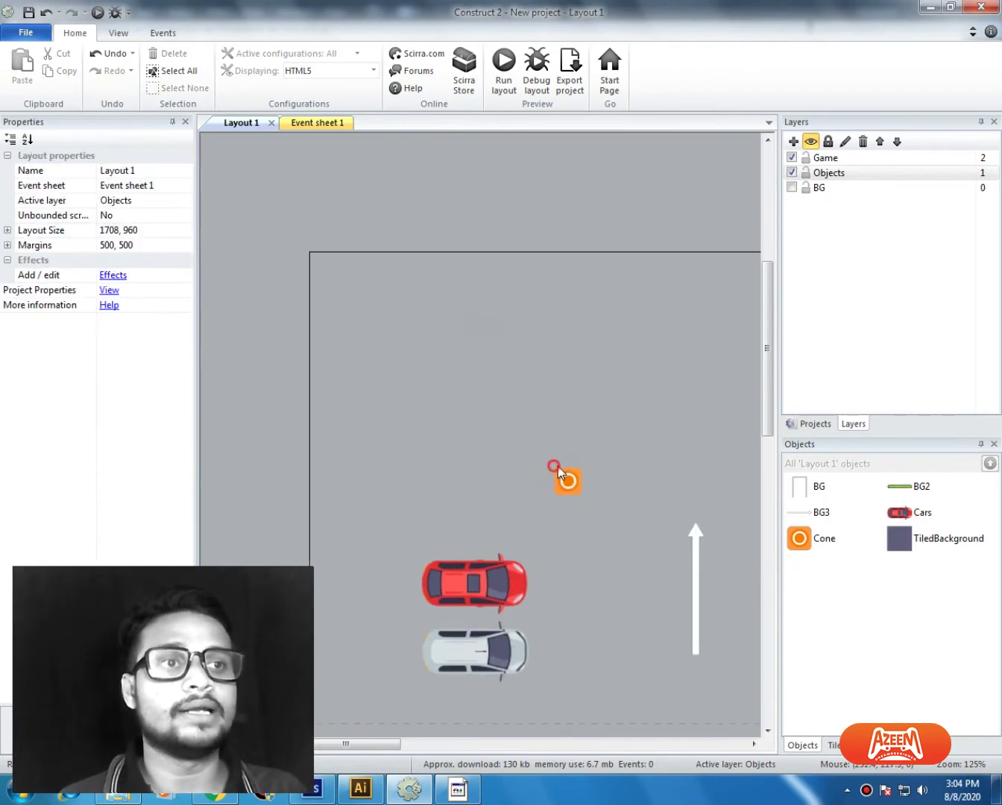
{"action": "left_click_drag", "start_coordinate": [565, 473], "coordinate": [573, 472]}
{"action": "middle_click_drag", "start_coordinate": [577, 478], "coordinate": [485, 434]}
{"action": "left_click_drag", "start_coordinate": [493, 445], "coordinate": [481, 451]}
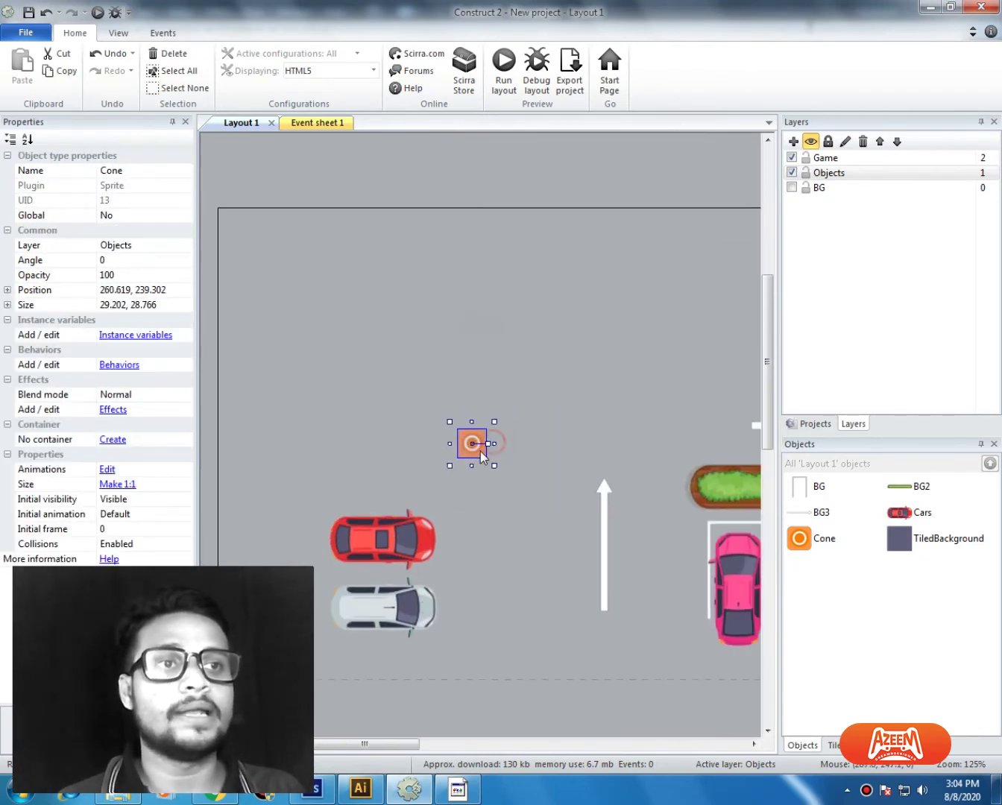
{"action": "left_click", "coordinate": [460, 194]}
{"action": "middle_click_drag", "start_coordinate": [551, 359], "coordinate": [377, 243]}
{"action": "middle_click_drag", "start_coordinate": [403, 386], "coordinate": [450, 378]}
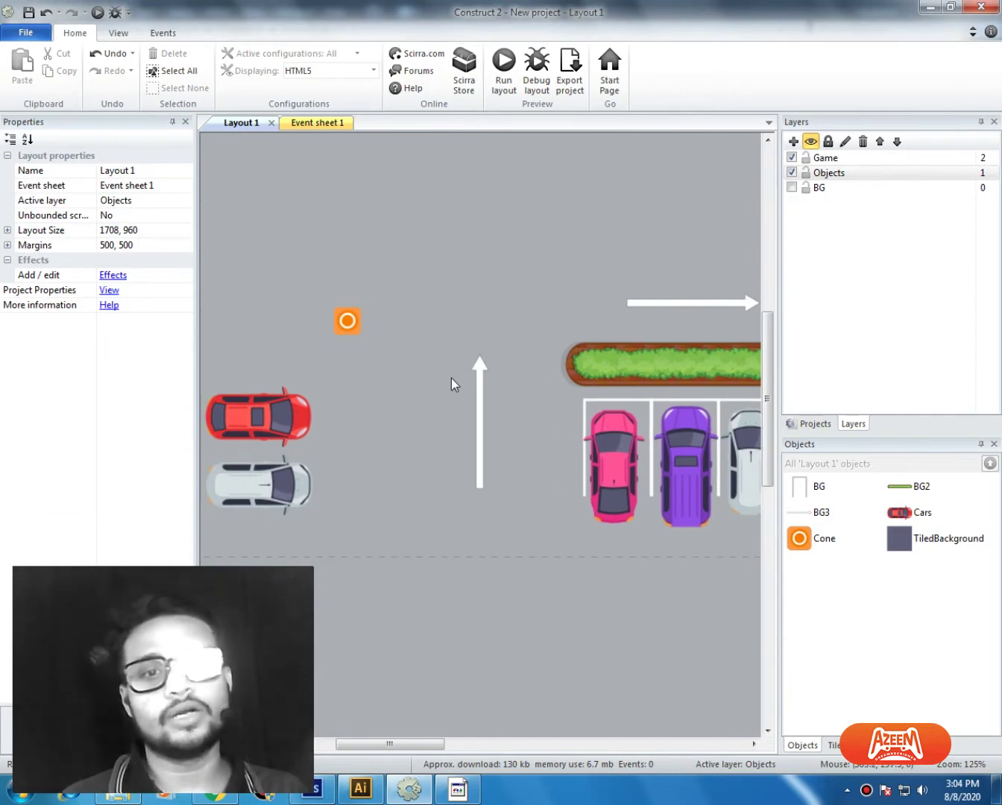
{"action": "middle_click_drag", "start_coordinate": [510, 421], "coordinate": [424, 444]}
{"action": "scroll", "coordinate": [479, 473], "scroll_direction": "down", "scroll_amount": 1, "text": "ctrl"}
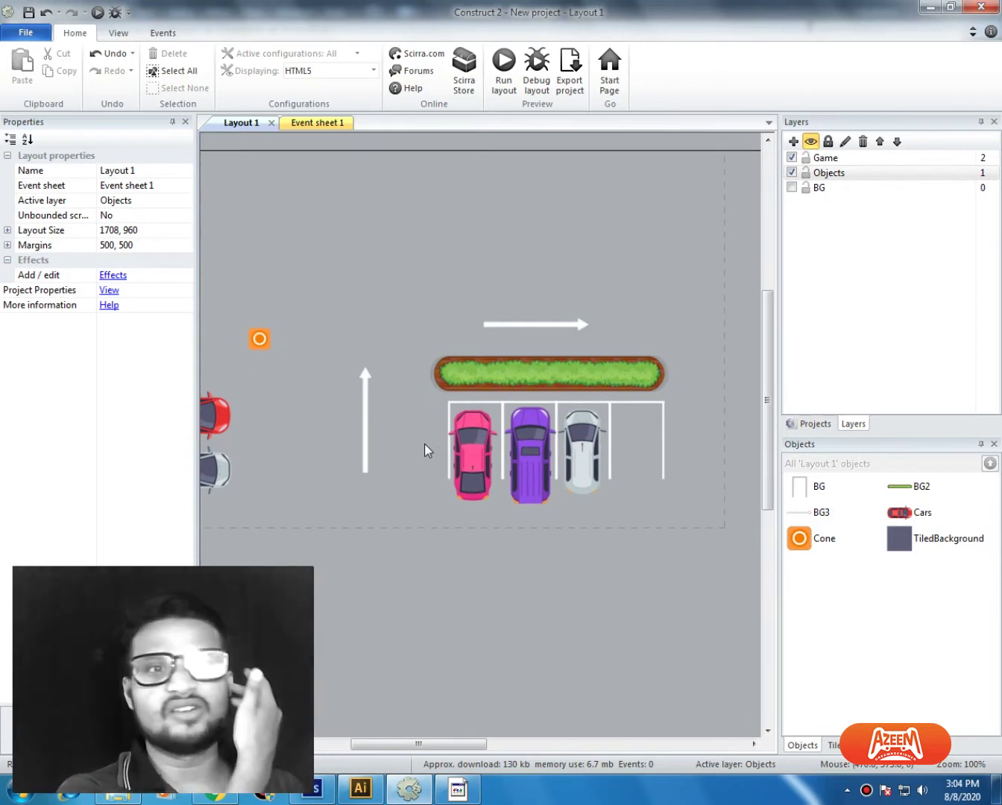
{"action": "middle_click_drag", "start_coordinate": [420, 462], "coordinate": [504, 475]}
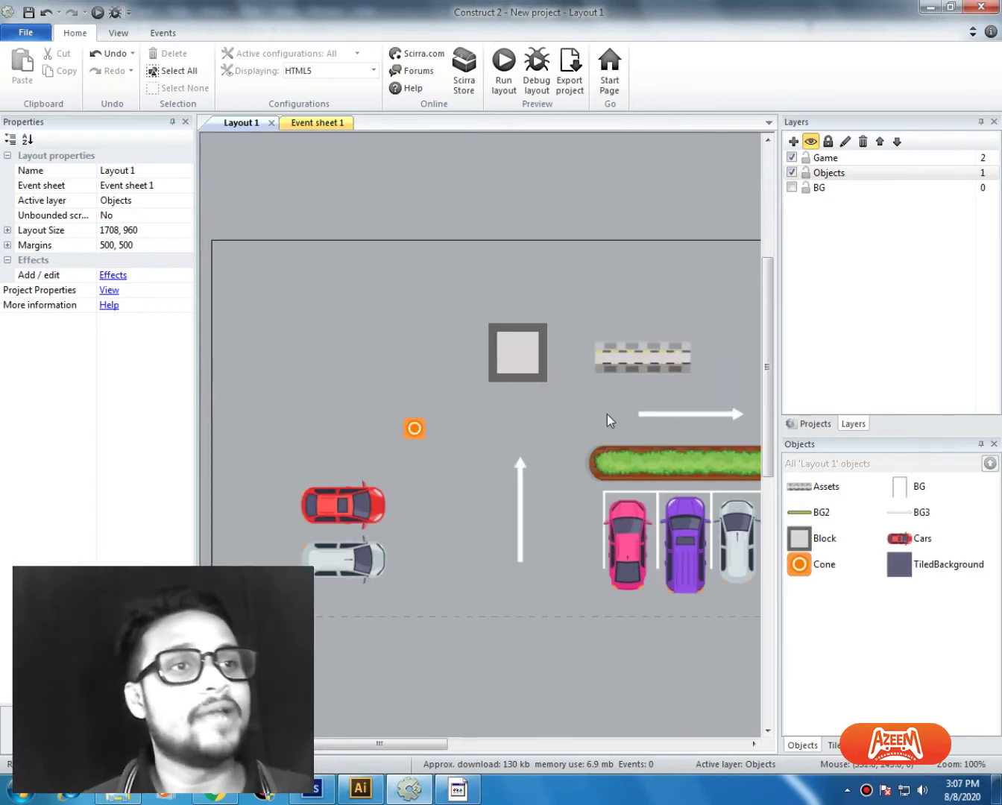
{"action": "left_click", "coordinate": [522, 357]}
{"action": "left_click", "coordinate": [646, 366]}
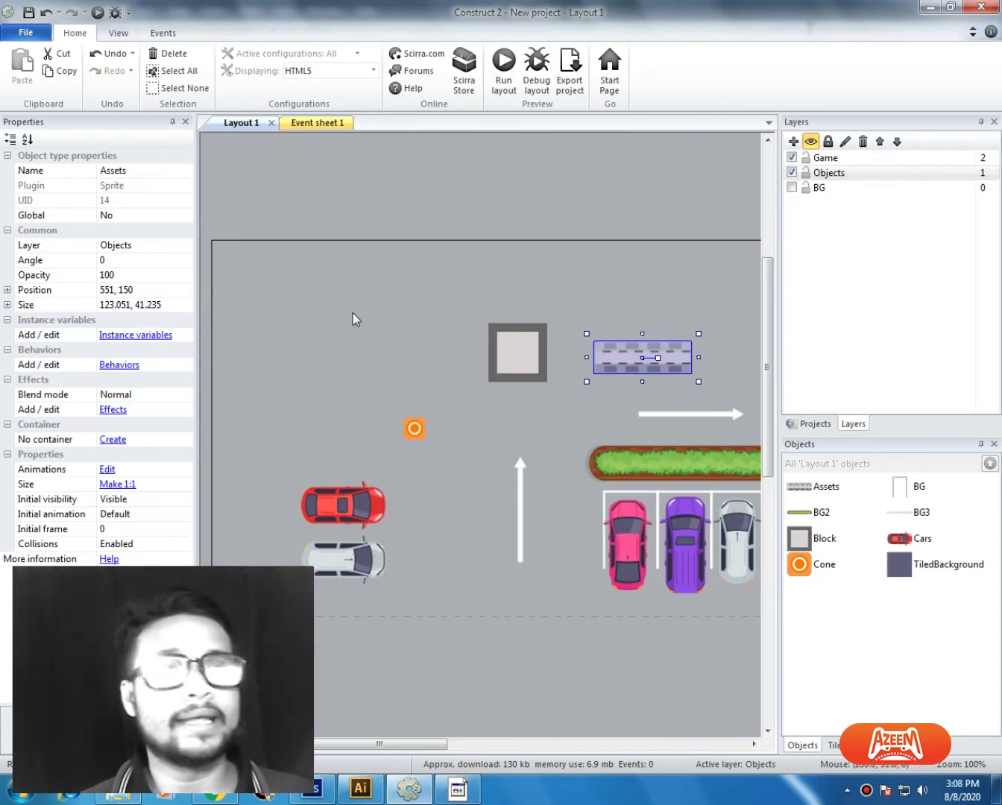
Step: Insert a Tiled Background object named Wall and place it at 220, 45 in the layout
{"action": "right_click", "coordinate": [394, 326]}
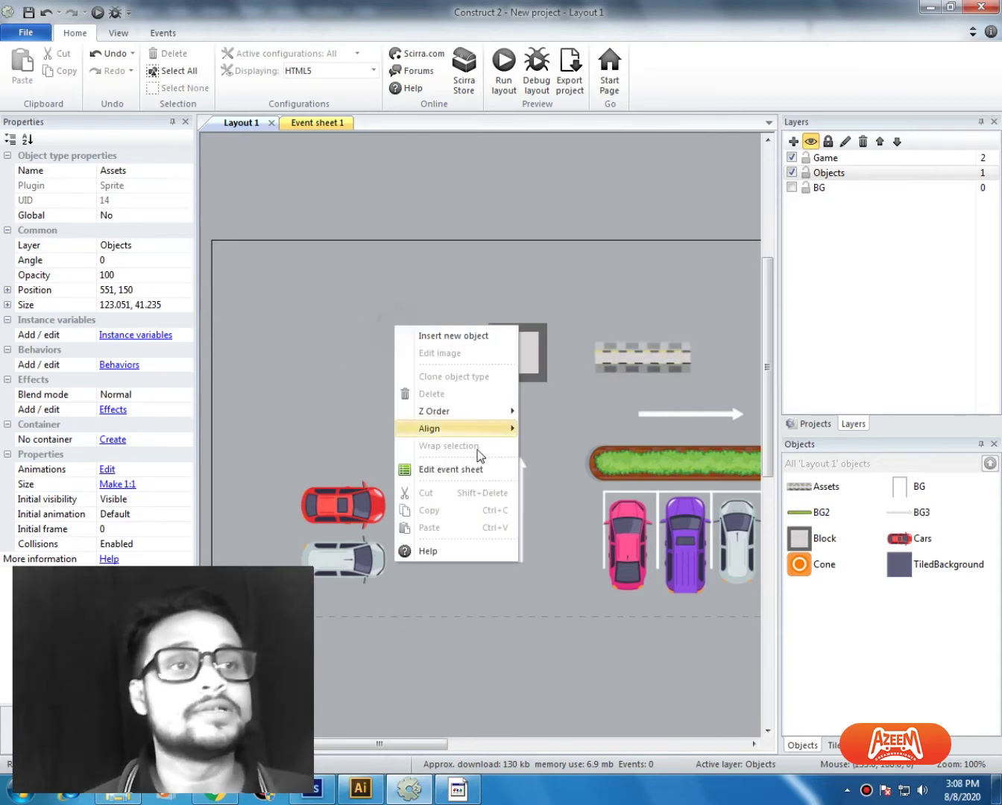
{"action": "left_click", "coordinate": [441, 336]}
{"action": "left_click", "coordinate": [387, 392]}
{"action": "scroll", "coordinate": [384, 395], "scroll_direction": "down", "scroll_amount": 1}
{"action": "left_click", "coordinate": [327, 391]}
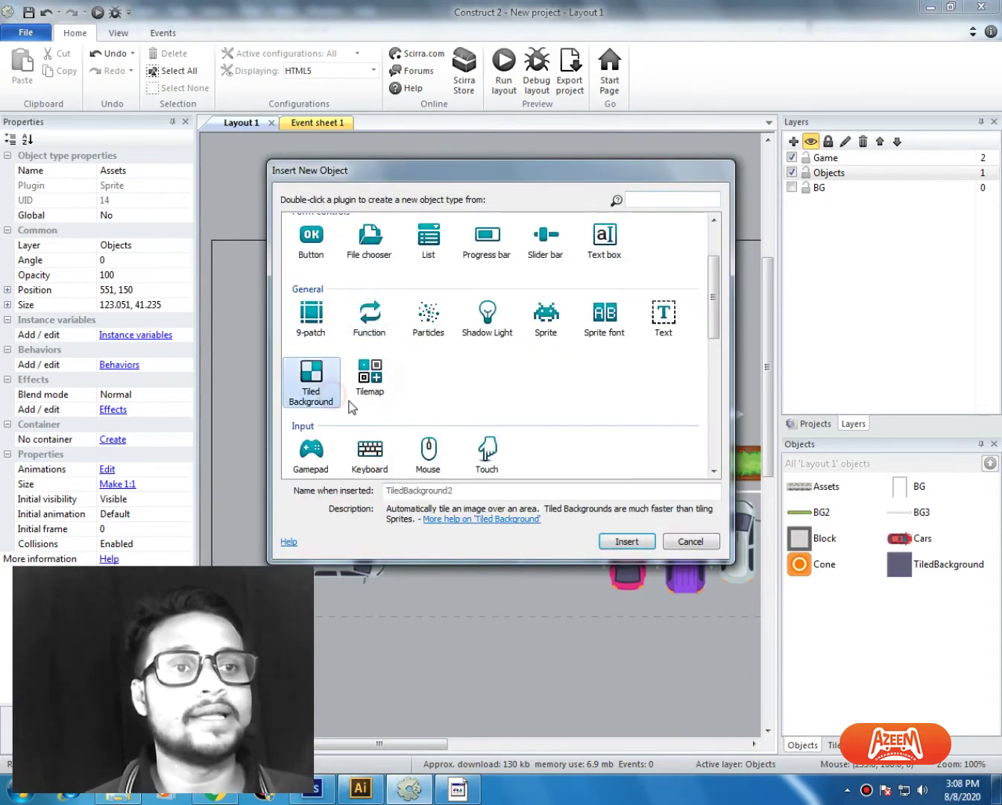
{"action": "left_click", "coordinate": [510, 490]}
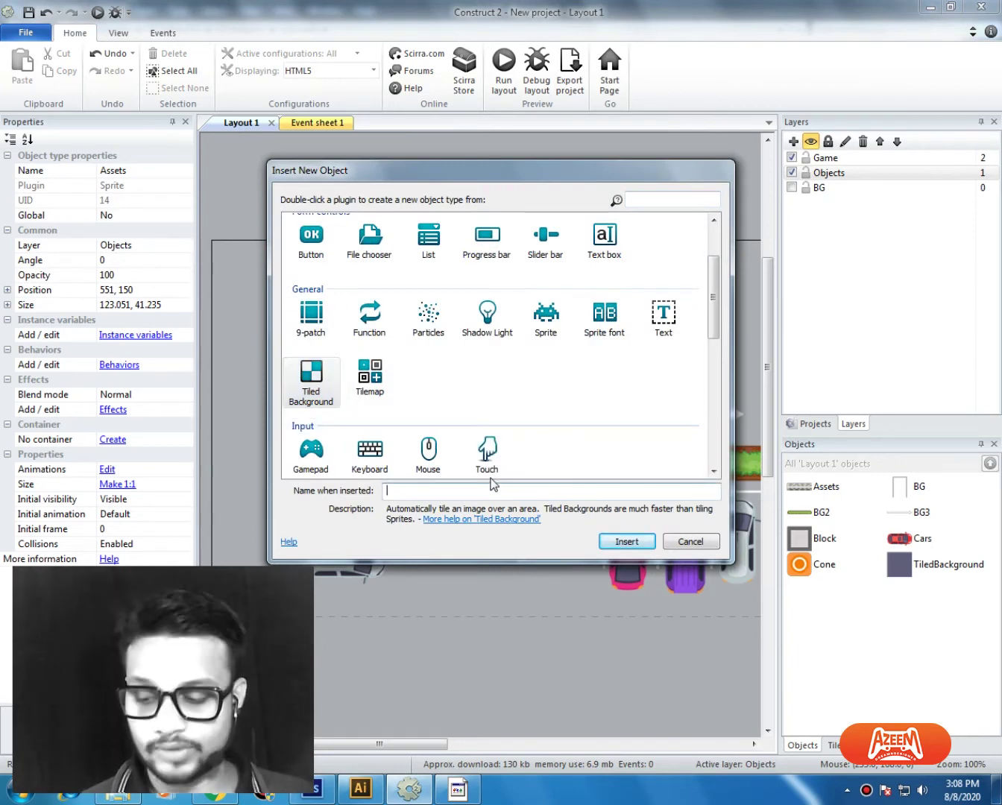
{"action": "type", "text": "Wall"}
{"action": "key", "text": "Return"}
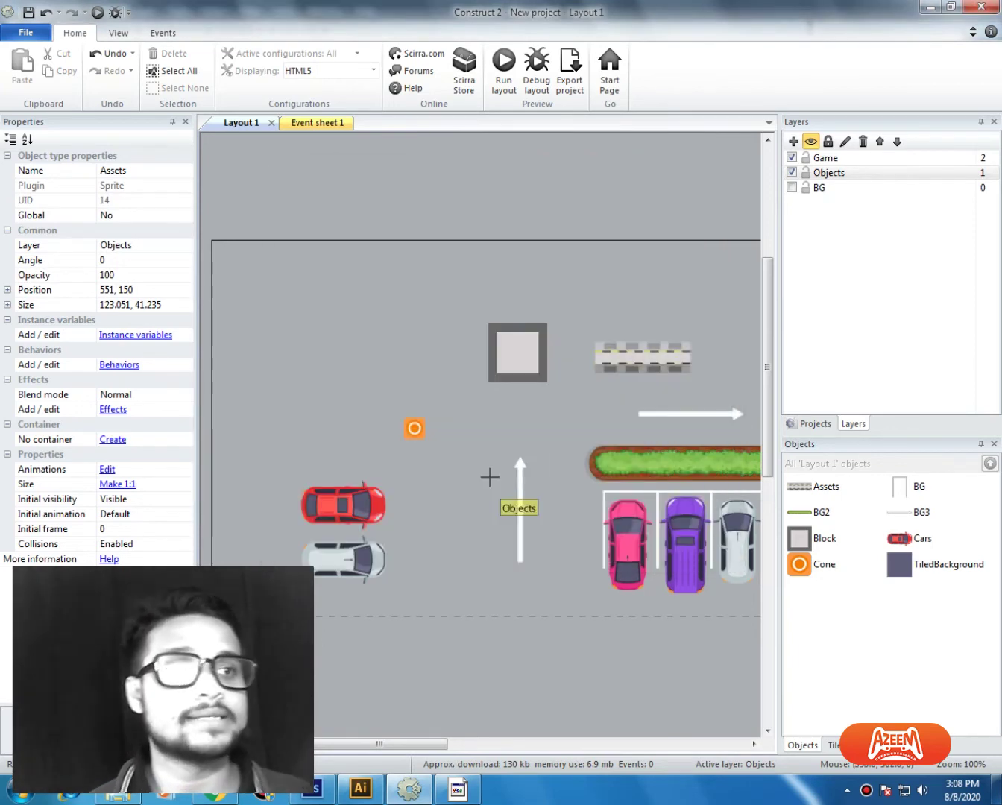
{"action": "left_click", "coordinate": [380, 274]}
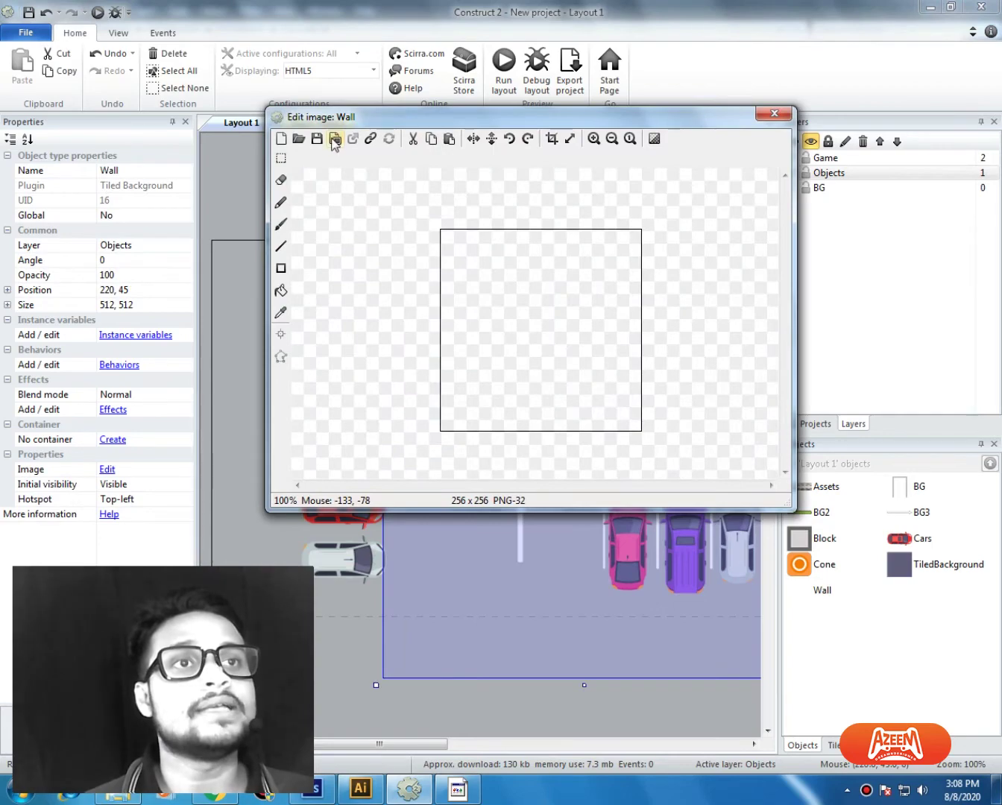
Step: Load the assets image into the Wall's image editor and crop it to the grey notched barrier piece
{"action": "left_click", "coordinate": [308, 139]}
{"action": "double_click", "coordinate": [496, 193]}
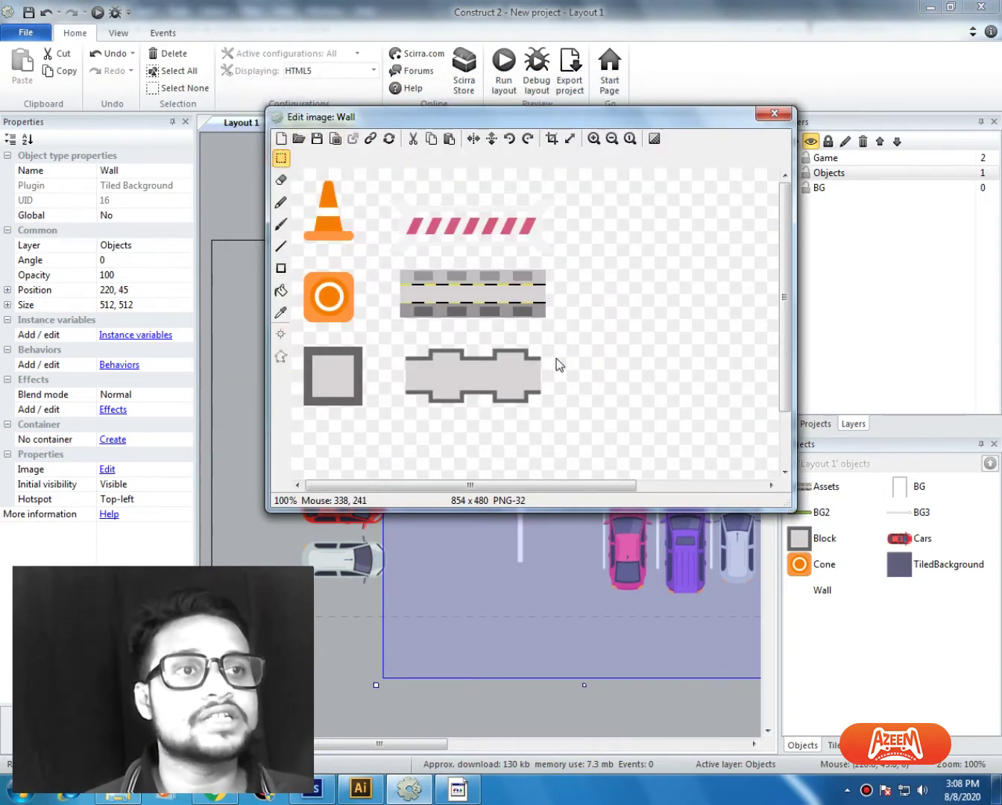
{"action": "left_click_drag", "start_coordinate": [564, 341], "coordinate": [389, 436]}
{"action": "left_click", "coordinate": [552, 138]}
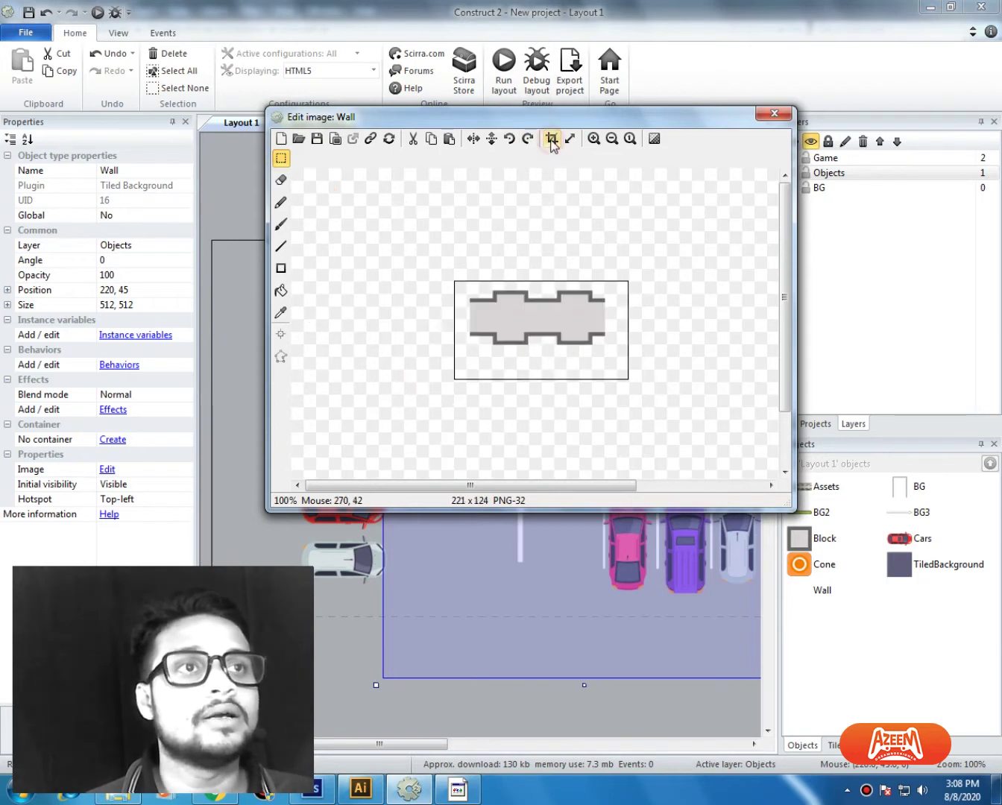
{"action": "left_click", "coordinate": [552, 138]}
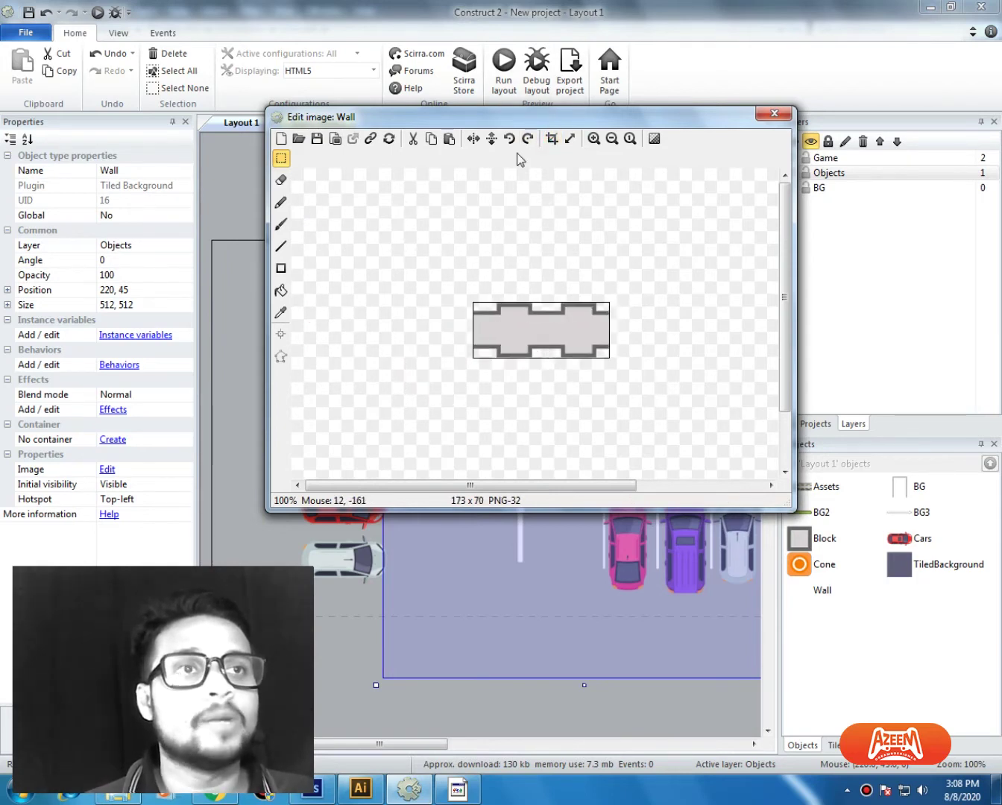
Step: Resize the Wall's image canvas to 173 x 150 pixels with the image aligned to center, and close the image editor
{"action": "left_click", "coordinate": [570, 139]}
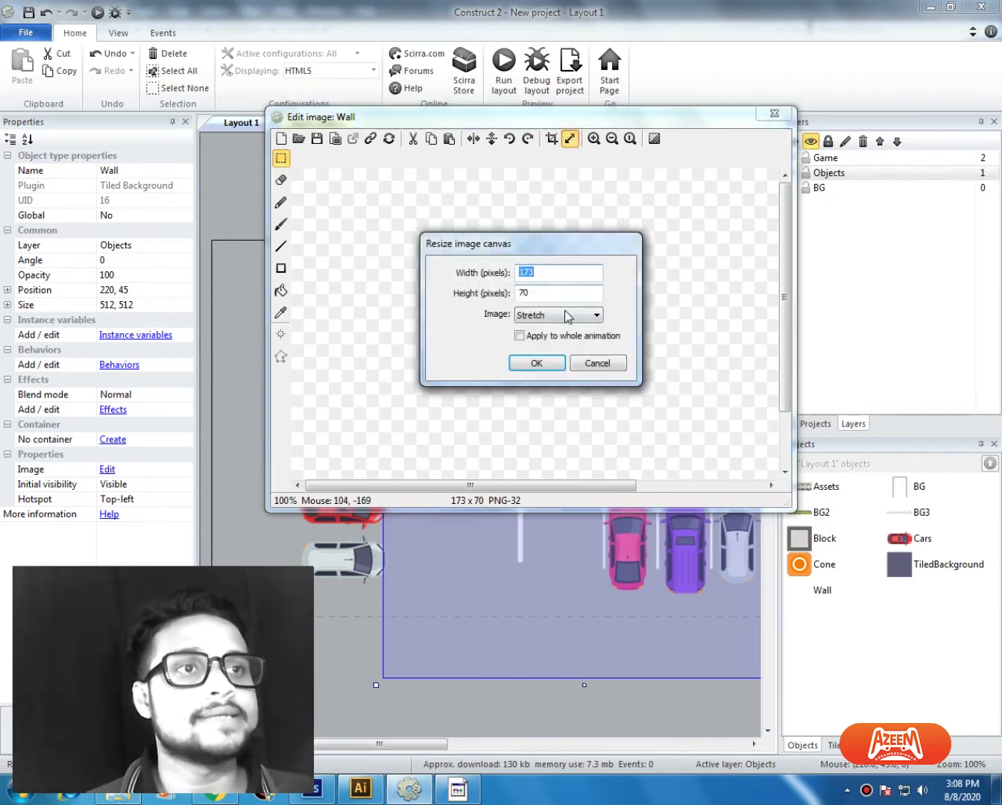
{"action": "left_click", "coordinate": [567, 316]}
{"action": "left_click", "coordinate": [567, 340]}
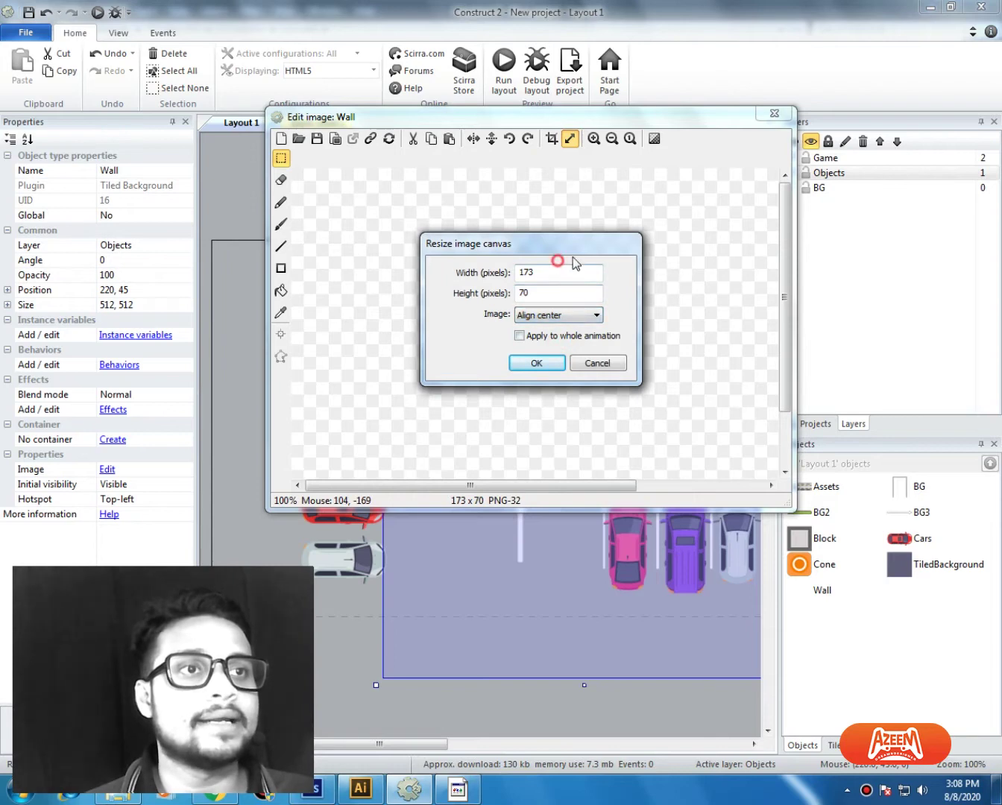
{"action": "left_click_drag", "start_coordinate": [606, 236], "coordinate": [748, 138]}
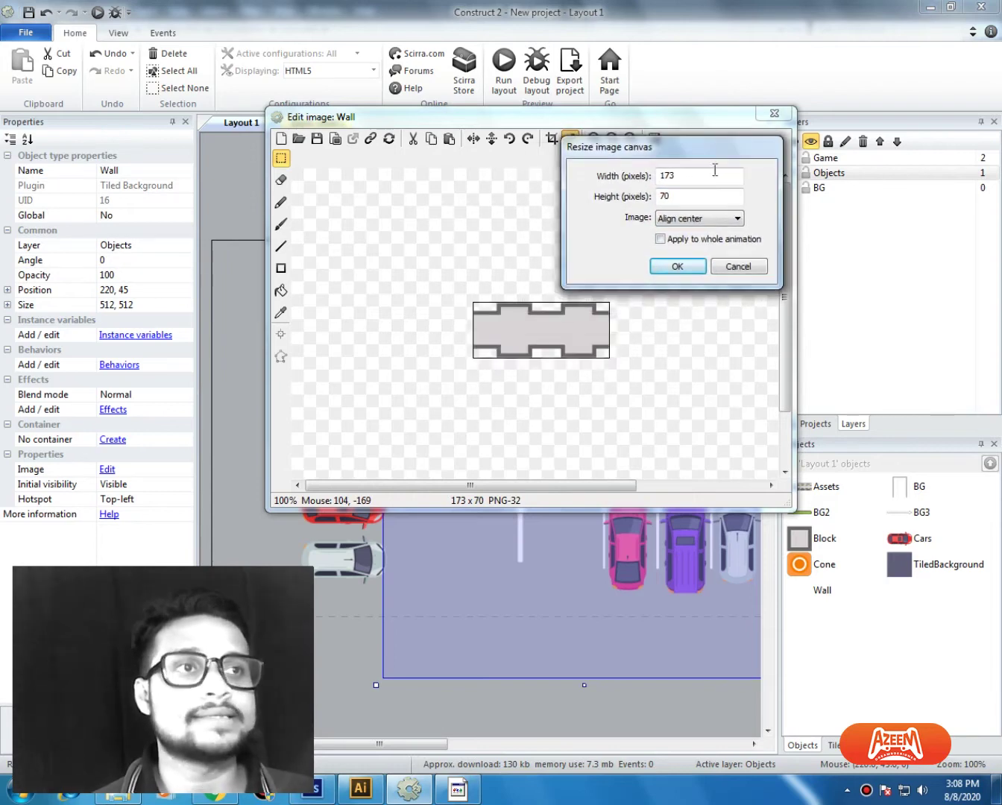
{"action": "double_click", "coordinate": [683, 197]}
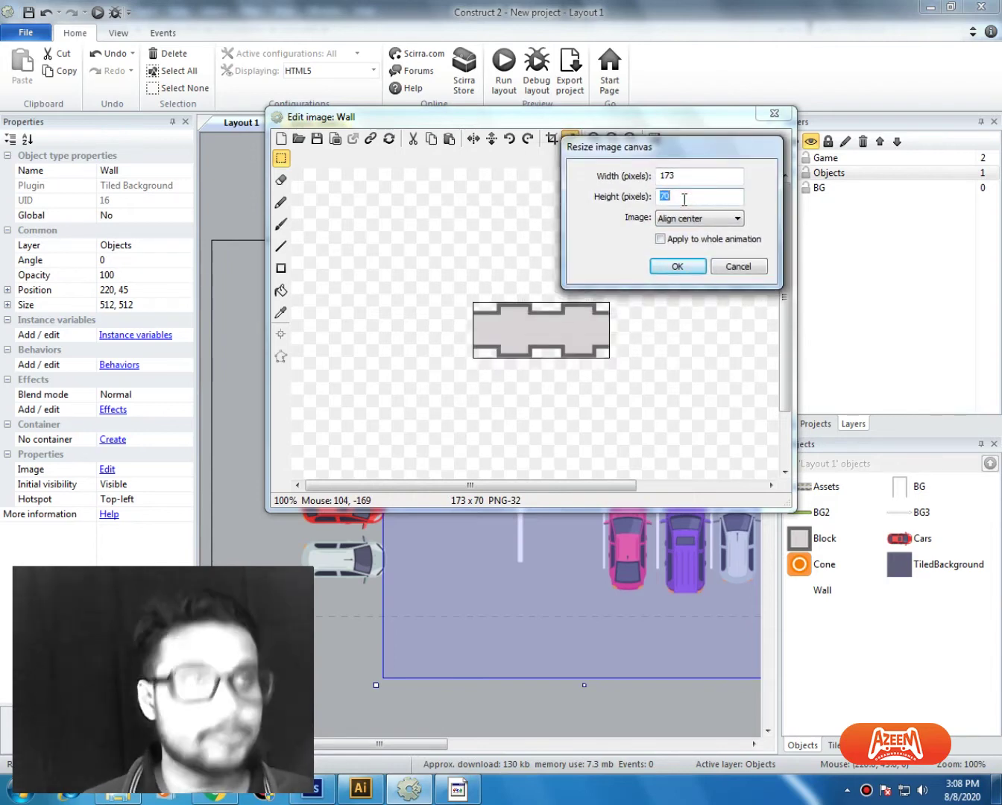
{"action": "key", "text": "Return"}
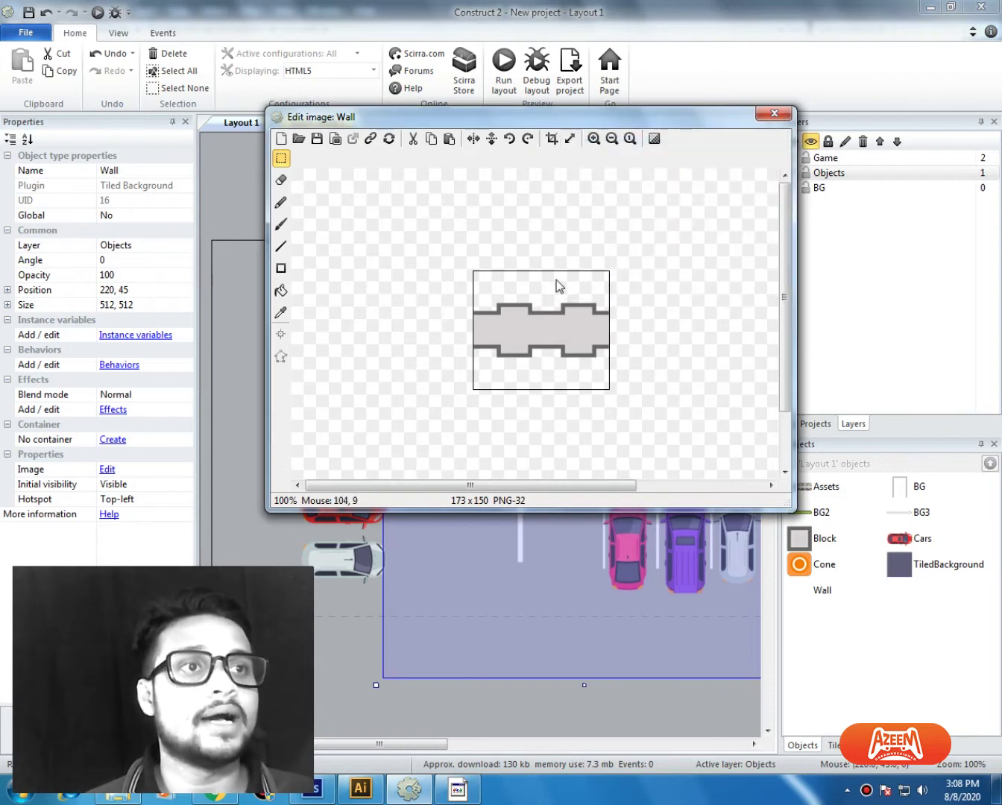
{"action": "left_click", "coordinate": [776, 115]}
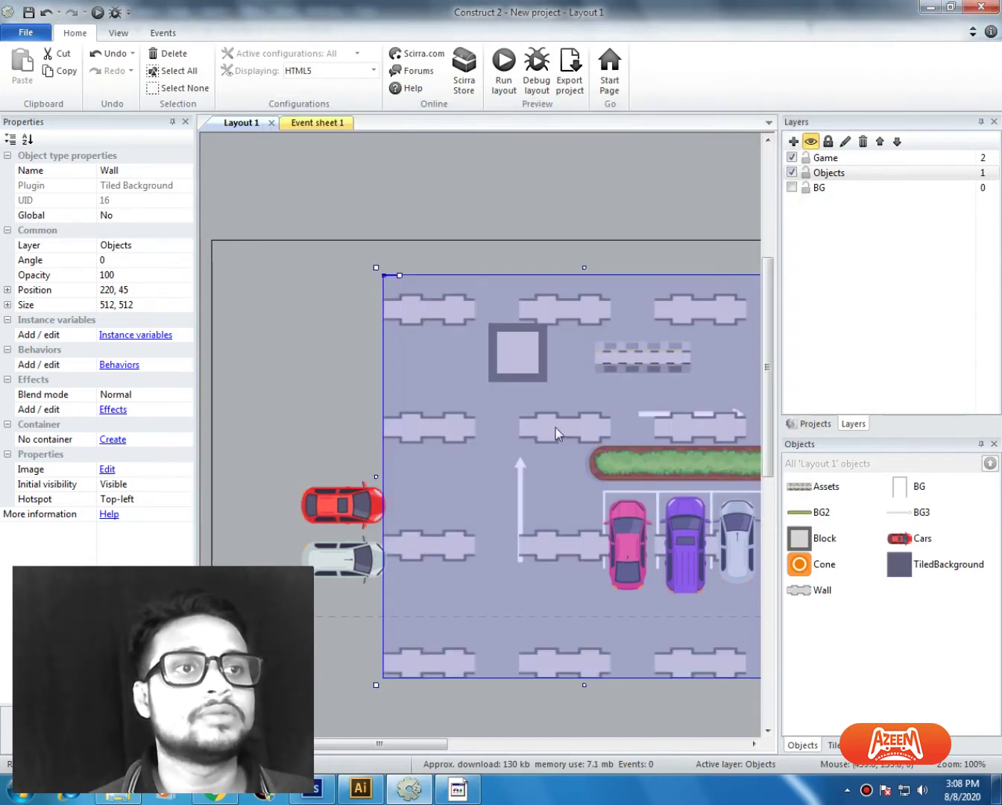
Step: Move the Wall to about 94, 9 along the layout's upper edge and reduce its height to about 71
{"action": "left_click_drag", "start_coordinate": [556, 434], "coordinate": [443, 401]}
{"action": "left_click_drag", "start_coordinate": [485, 660], "coordinate": [495, 312]}
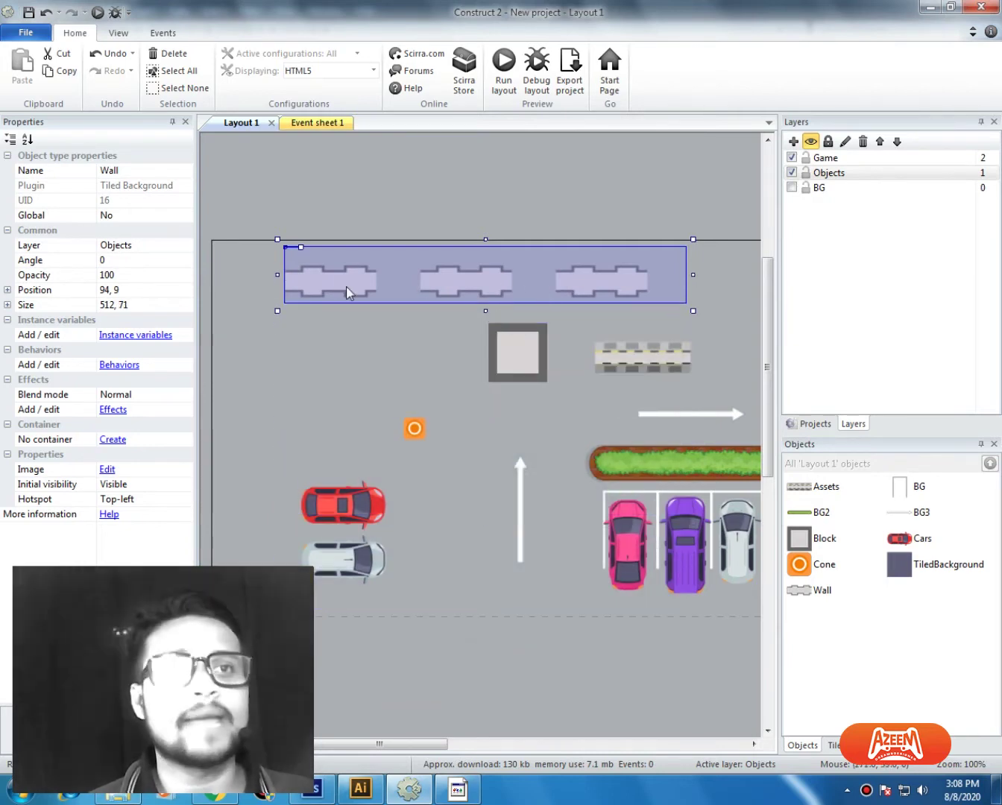
Step: Crop the empty strip above the barrier from the Wall image, leaving 172 x 113 pixels, and close the image editor
{"action": "double_click", "coordinate": [499, 273]}
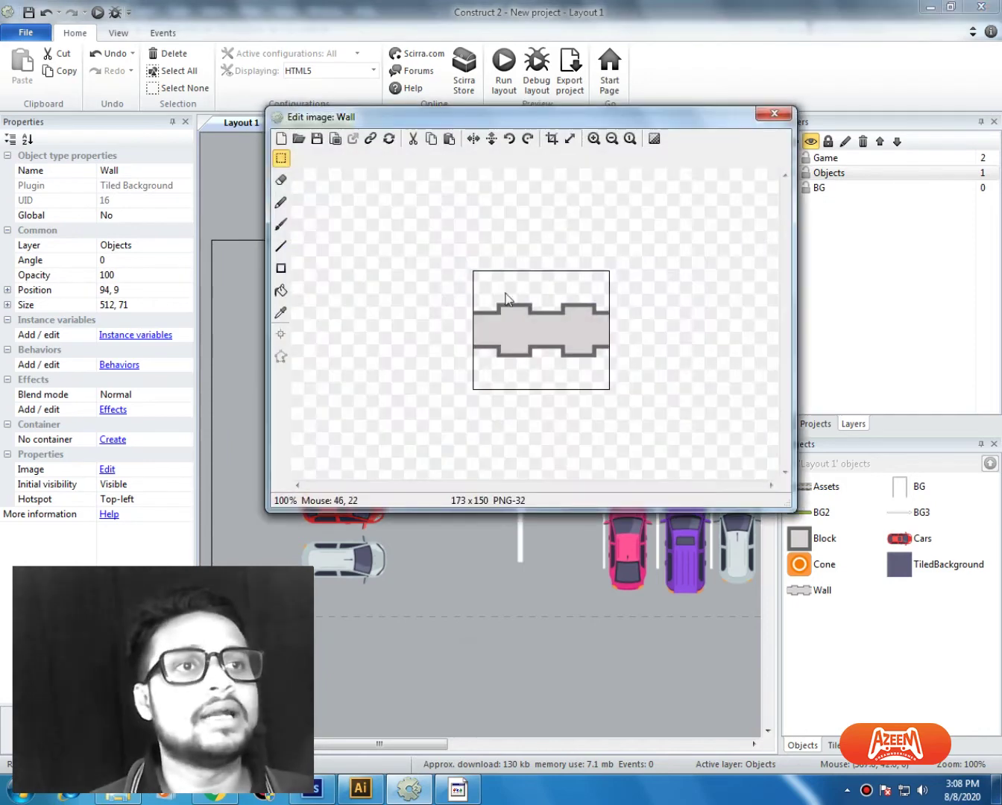
{"action": "left_click_drag", "start_coordinate": [468, 301], "coordinate": [609, 425]}
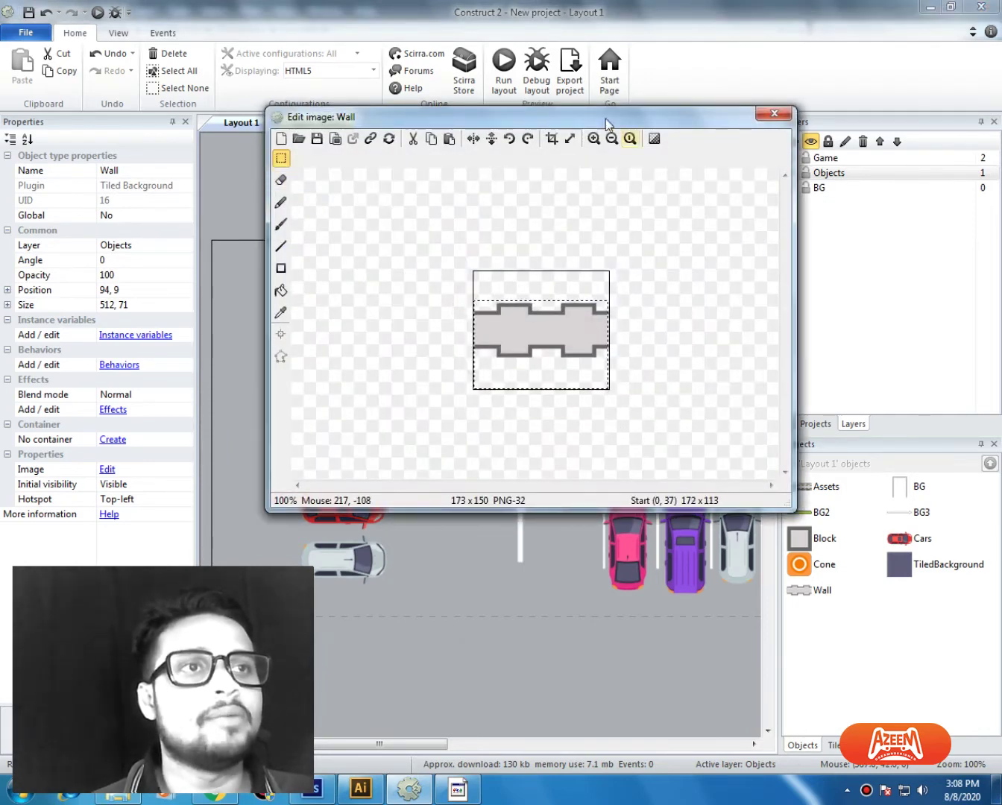
{"action": "left_click", "coordinate": [571, 140]}
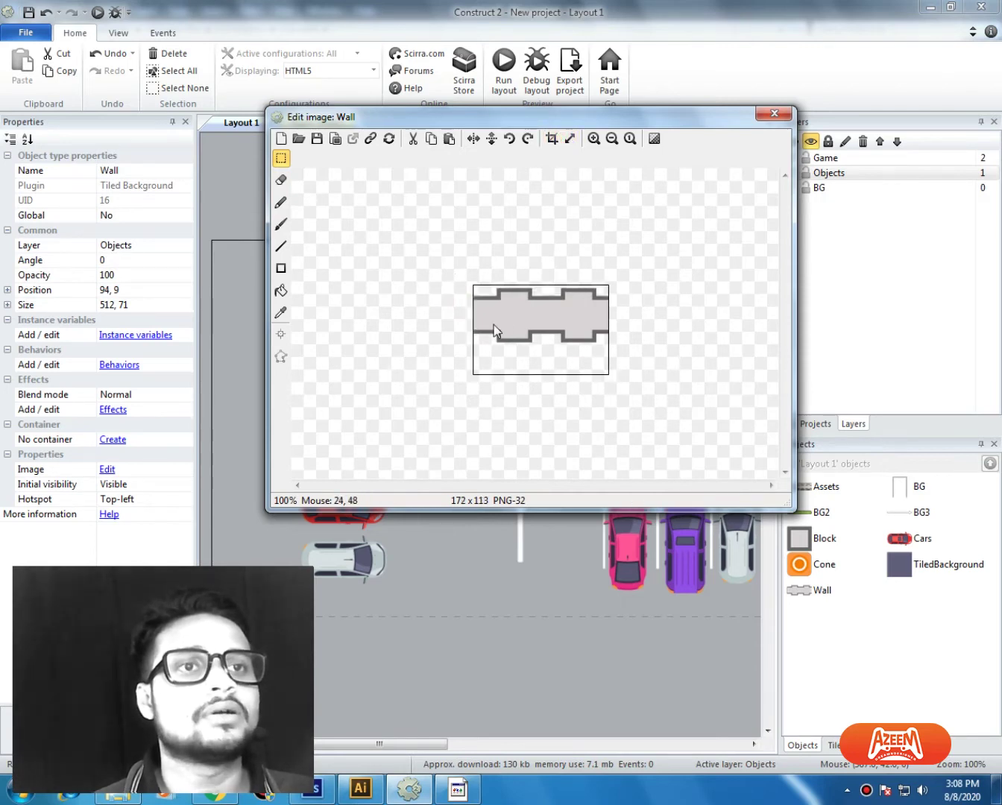
{"action": "left_click", "coordinate": [775, 118]}
Step: Place the Block in the layout's upper-left corner at about 36, 31 and start the Wall beside it at about 70, -2
{"action": "left_click_drag", "start_coordinate": [600, 286], "coordinate": [580, 267]}
{"action": "left_click_drag", "start_coordinate": [596, 414], "coordinate": [319, 323]}
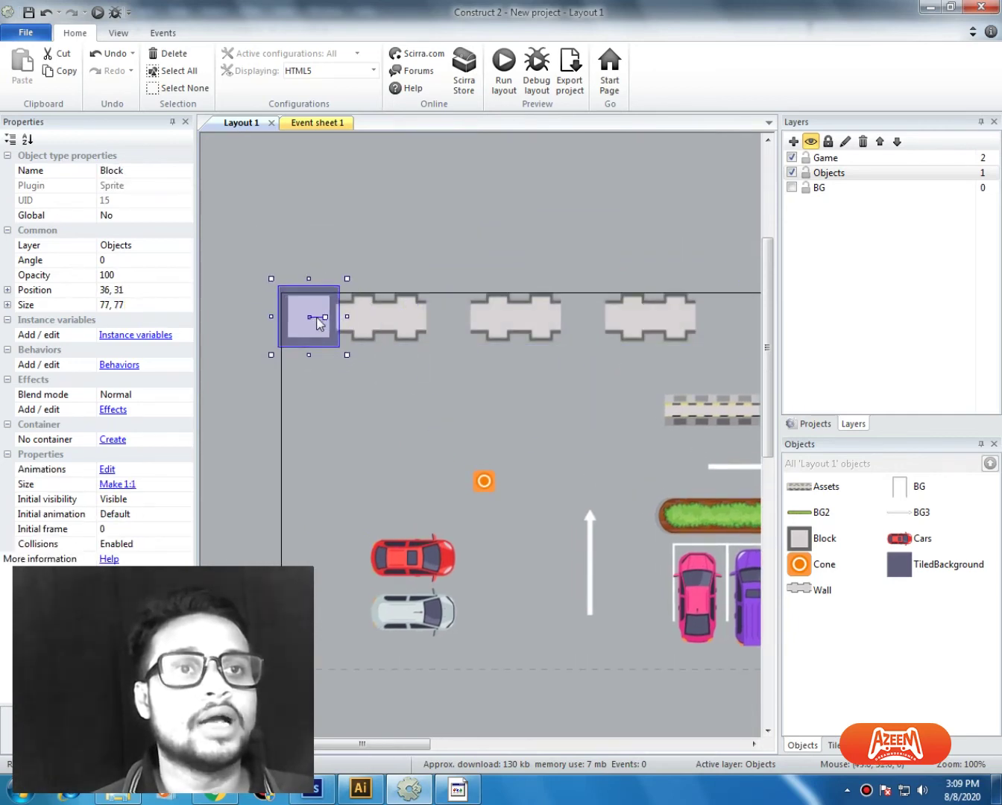
Step: Widen the Wall along the layout's upper edge to about 796
{"action": "middle_click_drag", "start_coordinate": [444, 336], "coordinate": [336, 338]}
{"action": "scroll", "coordinate": [347, 340], "scroll_direction": "down", "scroll_amount": 1, "text": "ctrl"}
{"action": "left_click", "coordinate": [392, 336]}
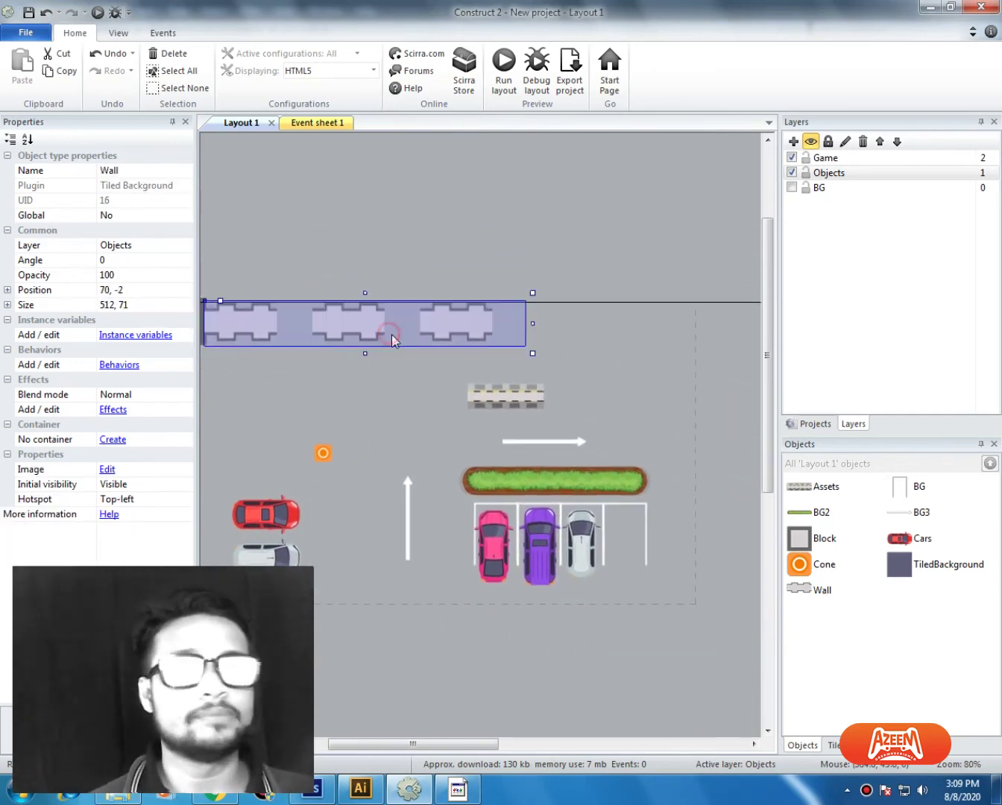
{"action": "scroll", "coordinate": [402, 336], "scroll_direction": "down", "scroll_amount": 1, "text": "ctrl"}
{"action": "scroll", "coordinate": [481, 335], "scroll_direction": "down", "scroll_amount": 1, "text": "ctrl"}
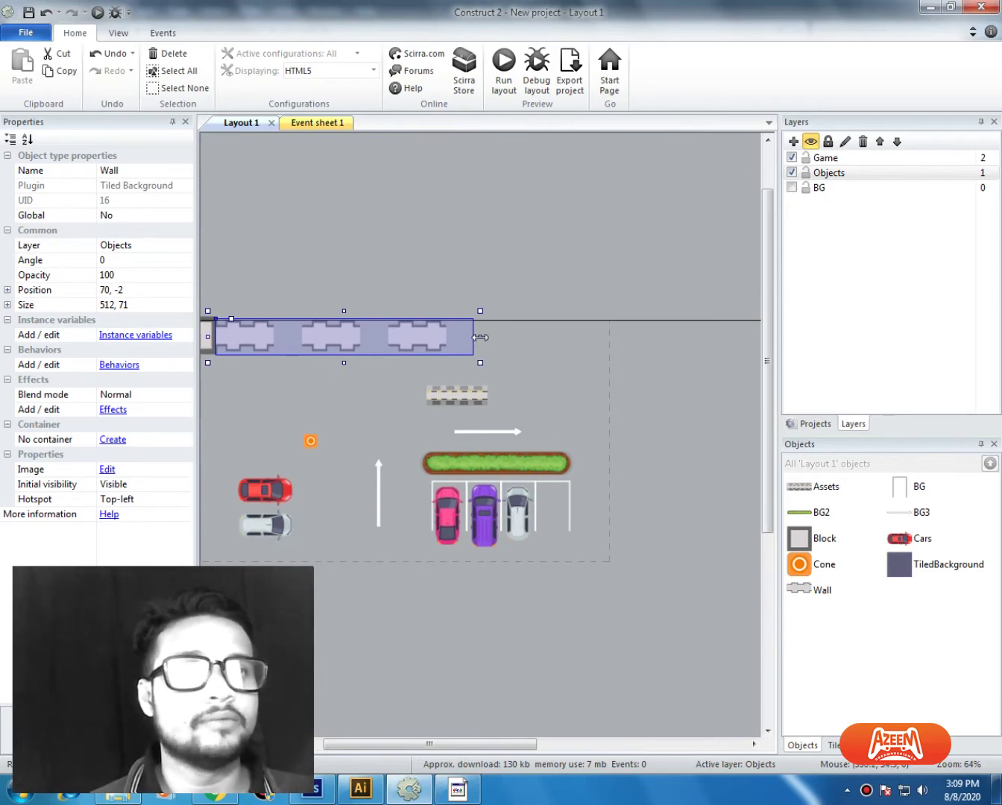
{"action": "left_click_drag", "start_coordinate": [480, 336], "coordinate": [696, 347]}
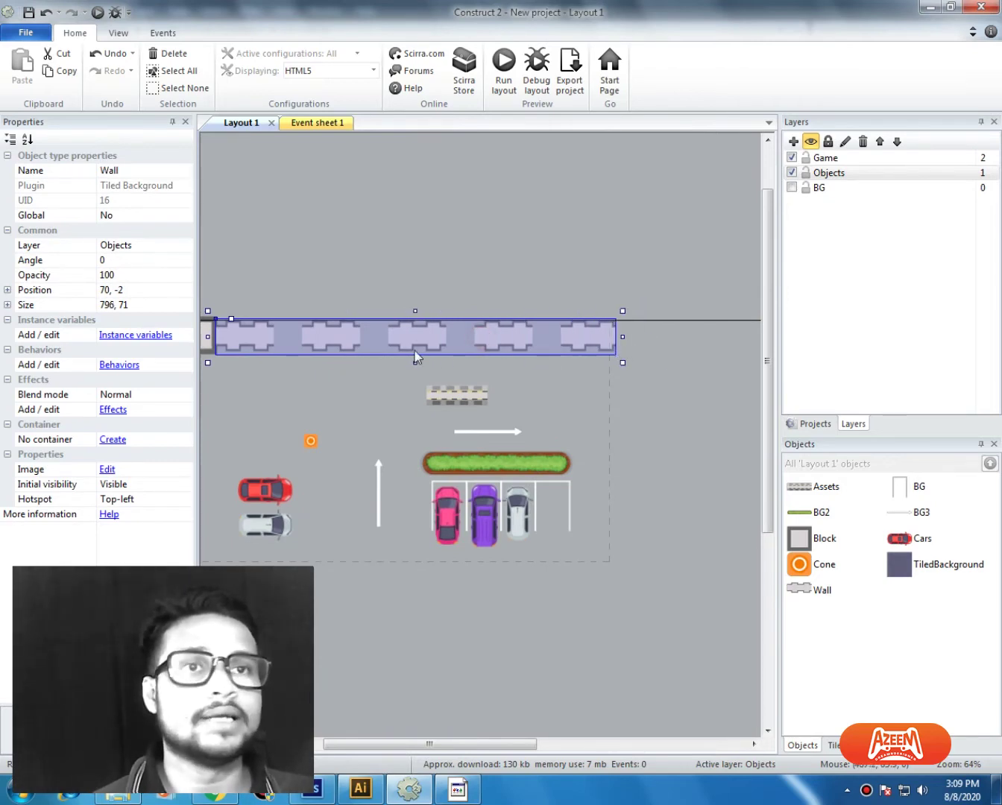
Step: Copy the Block to the other end of the horizontal Wall, at about 911, 31
{"action": "left_click", "coordinate": [208, 344]}
{"action": "middle_click_drag", "start_coordinate": [208, 345], "coordinate": [249, 343]}
{"action": "left_click_drag", "start_coordinate": [249, 344], "coordinate": [688, 345], "text": "ctrl"}
{"action": "middle_click_drag", "start_coordinate": [685, 345], "coordinate": [643, 341]}
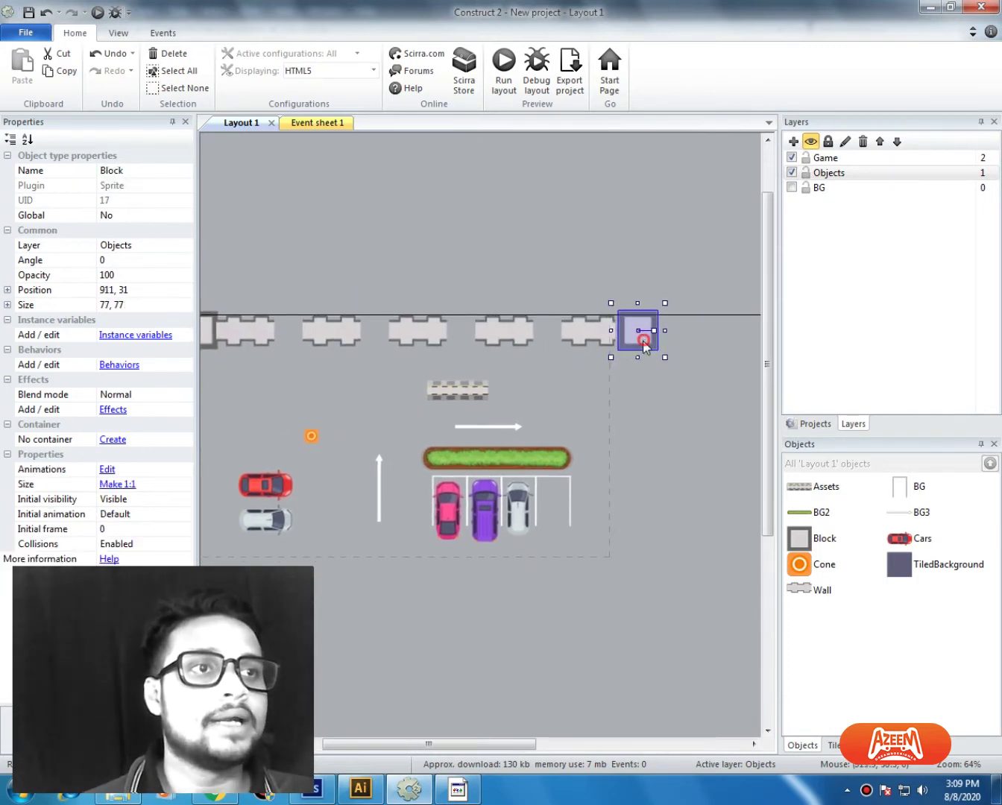
Step: Duplicate the horizontal Wall to about 359, 148 and set the copy's angle to 90
{"action": "left_click", "coordinate": [524, 337]}
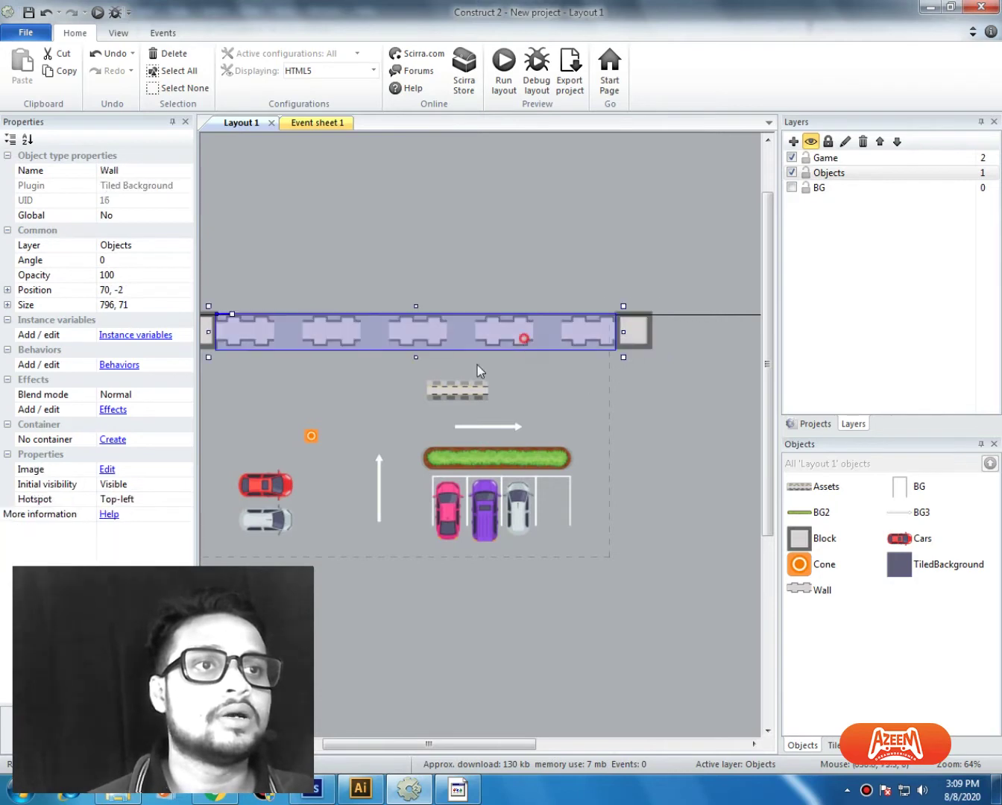
{"action": "left_click_drag", "start_coordinate": [450, 362], "coordinate": [527, 400], "text": "ctrl"}
{"action": "middle_click_drag", "start_coordinate": [747, 390], "coordinate": [660, 346]}
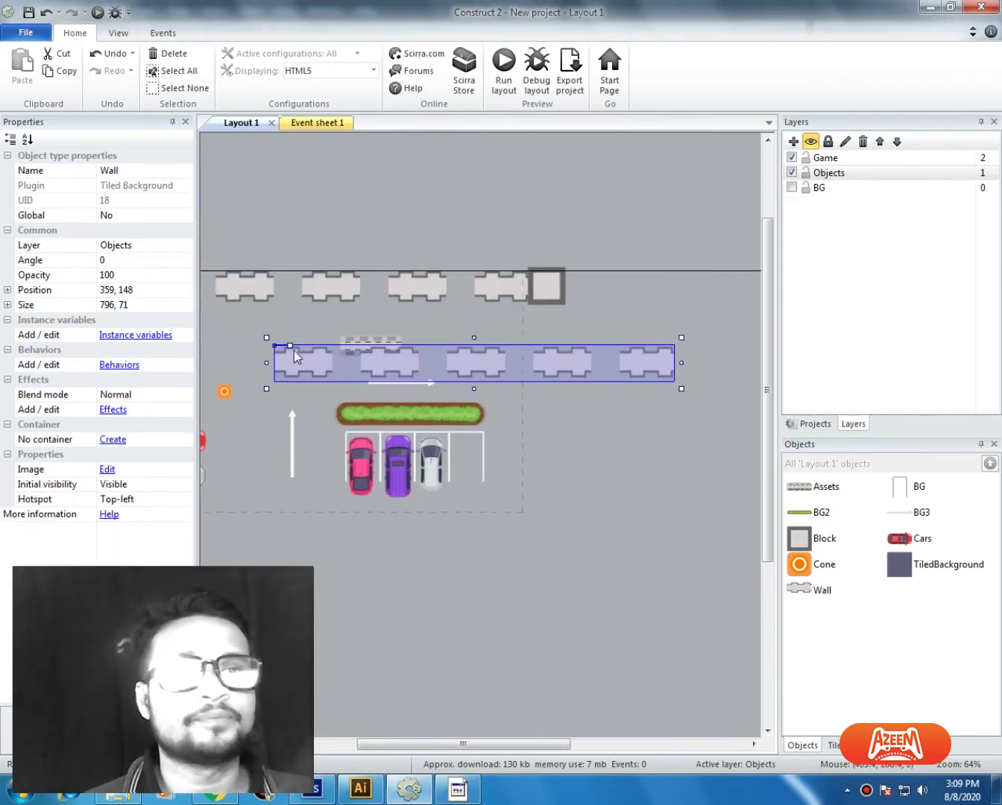
{"action": "left_click", "coordinate": [144, 270]}
{"action": "left_click", "coordinate": [138, 261]}
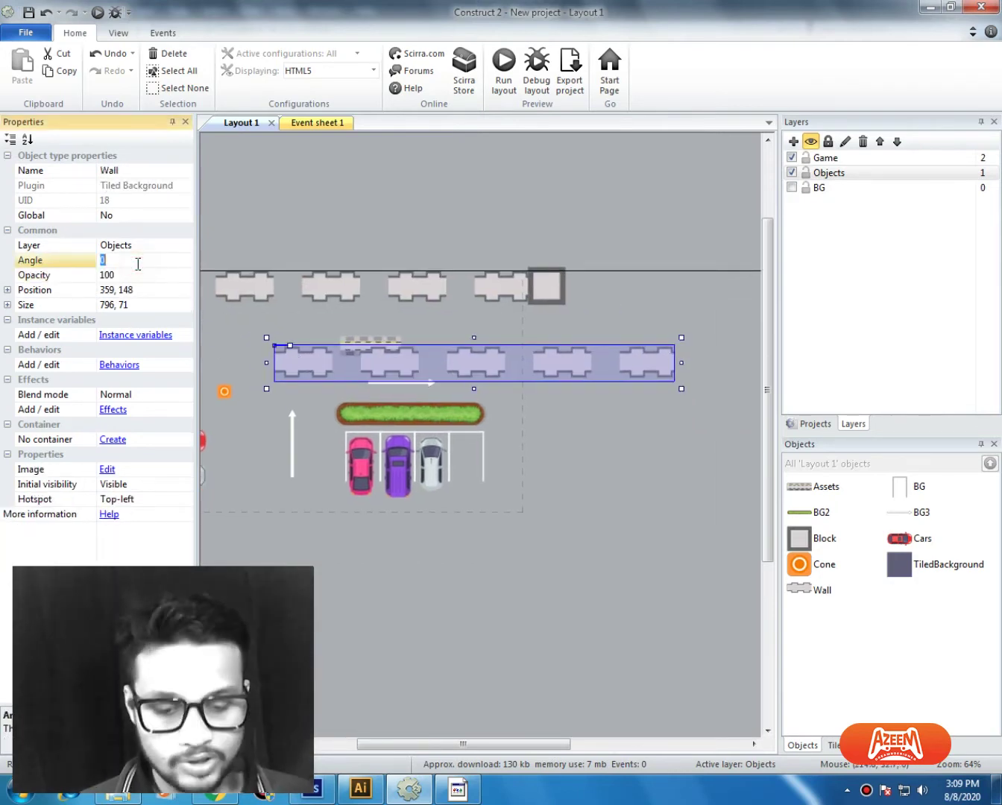
{"action": "key", "text": "Return"}
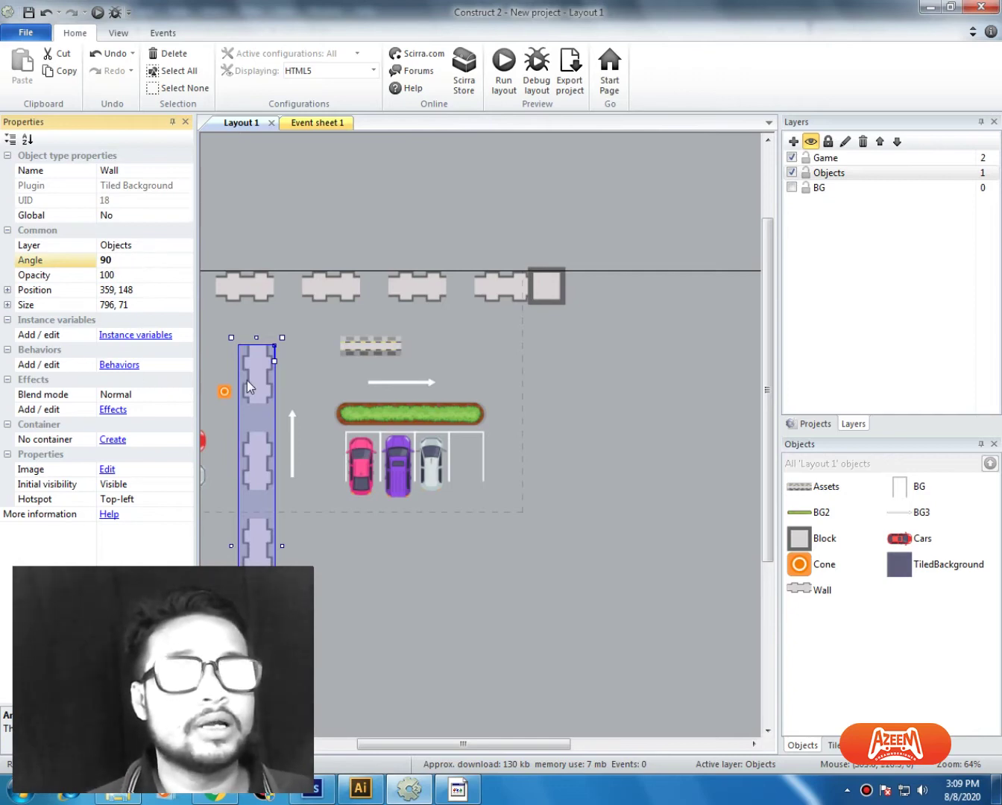
Step: Position the rotated Wall directly beneath the copied Block at about 937, 64 and lengthen it to about 844
{"action": "left_click_drag", "start_coordinate": [247, 381], "coordinate": [538, 339]}
{"action": "key", "text": "Left"}
{"action": "key", "text": "Left"}
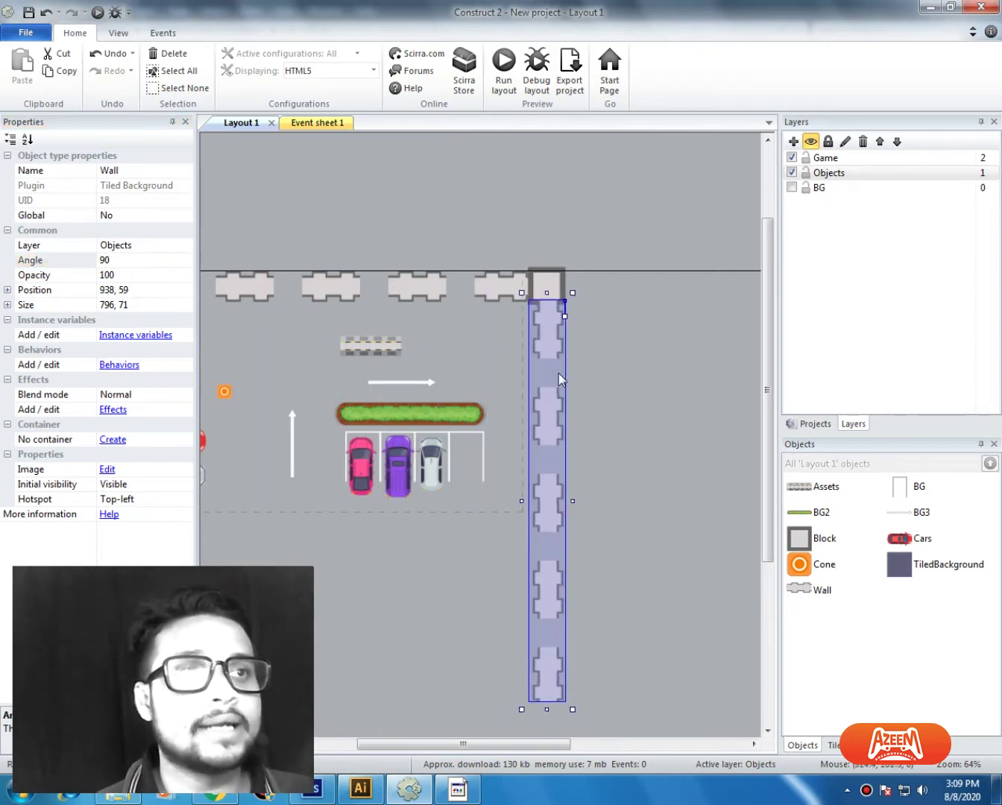
{"action": "key", "text": "Down"}
{"action": "key", "text": "Down"}
{"action": "key", "text": "Down"}
{"action": "middle_click_drag", "start_coordinate": [613, 428], "coordinate": [617, 406]}
{"action": "scroll", "coordinate": [602, 595], "scroll_direction": "down", "scroll_amount": 3}
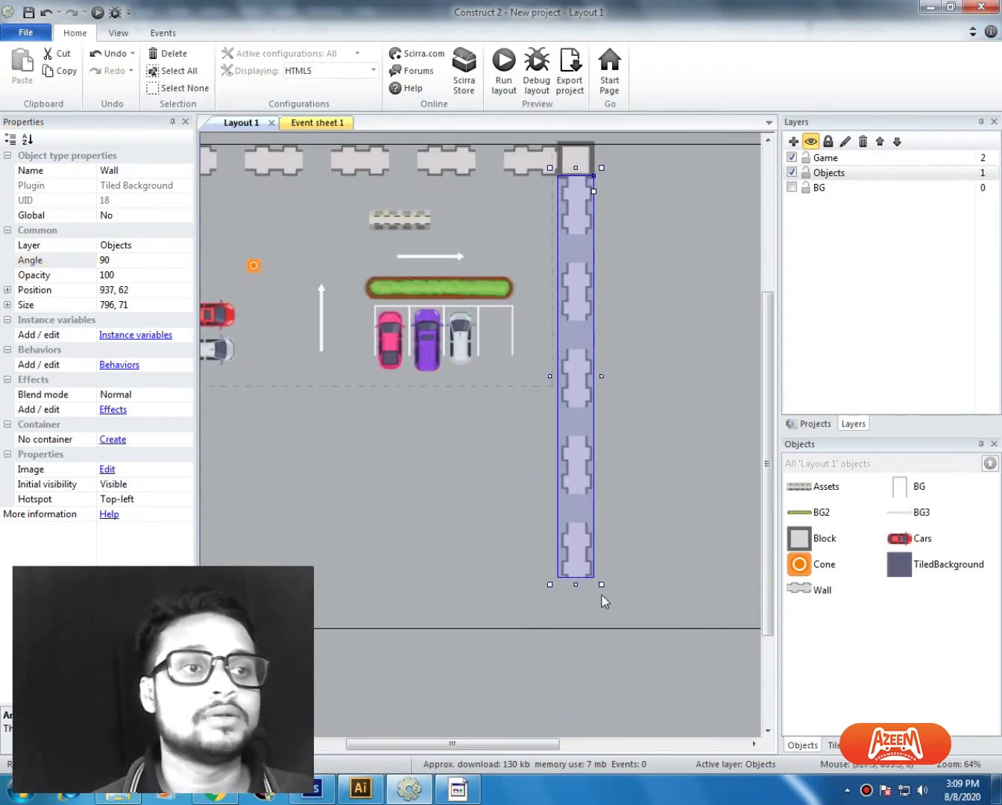
{"action": "left_click_drag", "start_coordinate": [575, 586], "coordinate": [572, 620]}
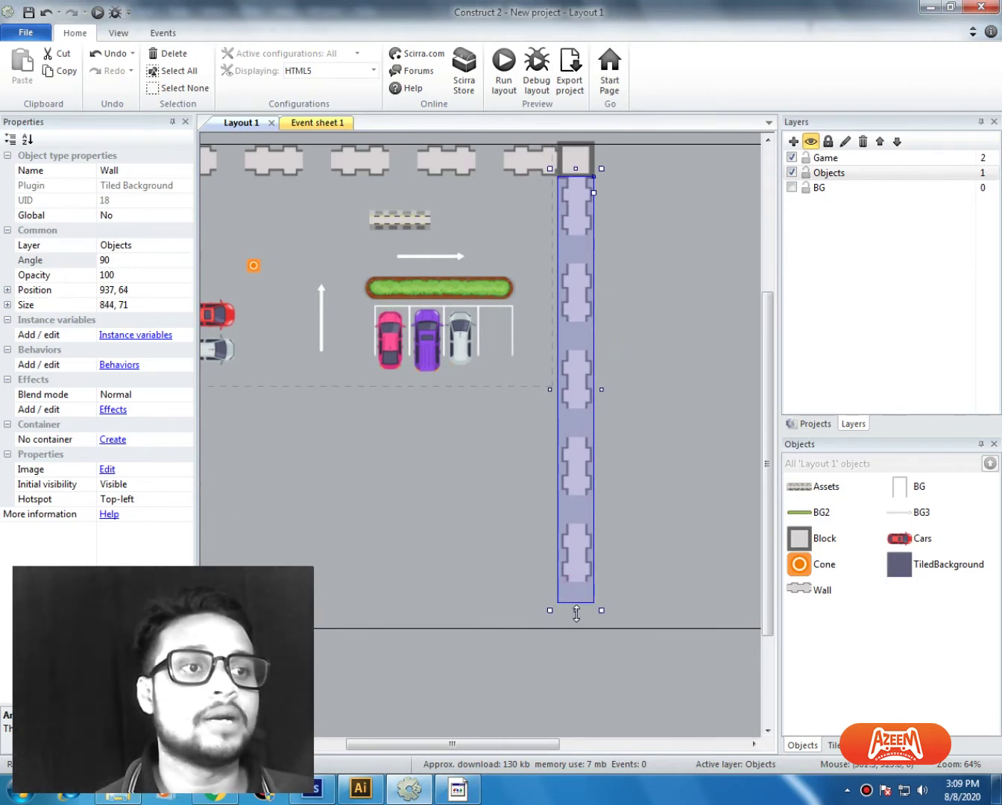
Step: Copy the Block straight down to the vertical Wall's lower end, adjust the Wall's length to about 843, and deselect everything
{"action": "mouse_move", "coordinate": [584, 147]}
{"action": "left_mouse_down", "text": "ctrl+shift"}
{"action": "mouse_move", "coordinate": [626, 578]}
{"action": "mouse_move", "coordinate": [618, 604]}
{"action": "left_mouse_up", "text": "ctrl+shift"}
{"action": "left_click", "coordinate": [574, 588]}
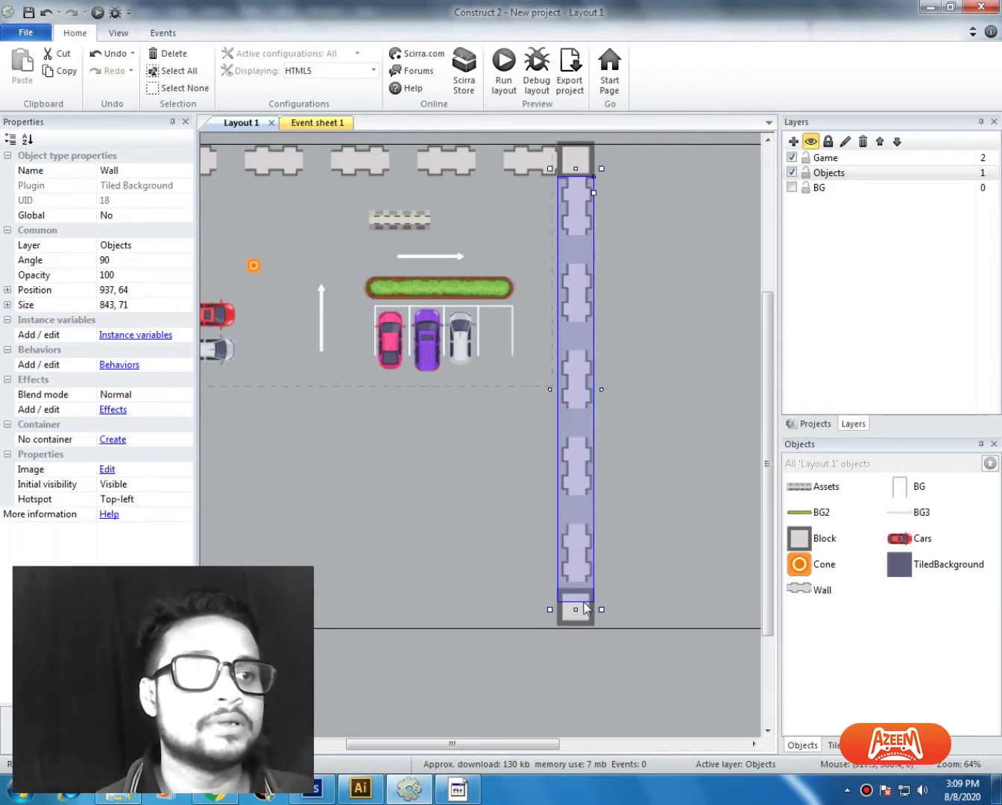
{"action": "left_click", "coordinate": [674, 606]}
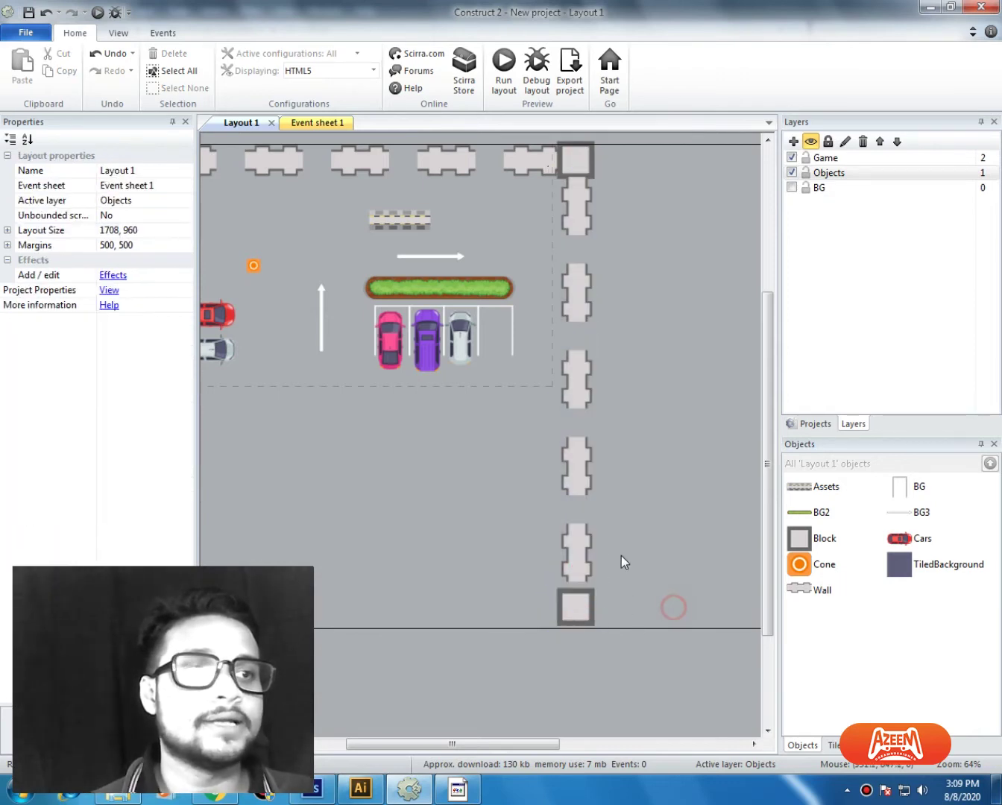
Step: Copy the horizontal Wall straight down to the layout's lower edge at about 70, 884
{"action": "middle_click_drag", "start_coordinate": [619, 542], "coordinate": [742, 576]}
{"action": "left_click", "coordinate": [513, 189]}
{"action": "left_click_drag", "start_coordinate": [512, 190], "coordinate": [525, 640], "text": "ctrl"}
{"action": "middle_click_drag", "start_coordinate": [525, 639], "coordinate": [640, 473]}
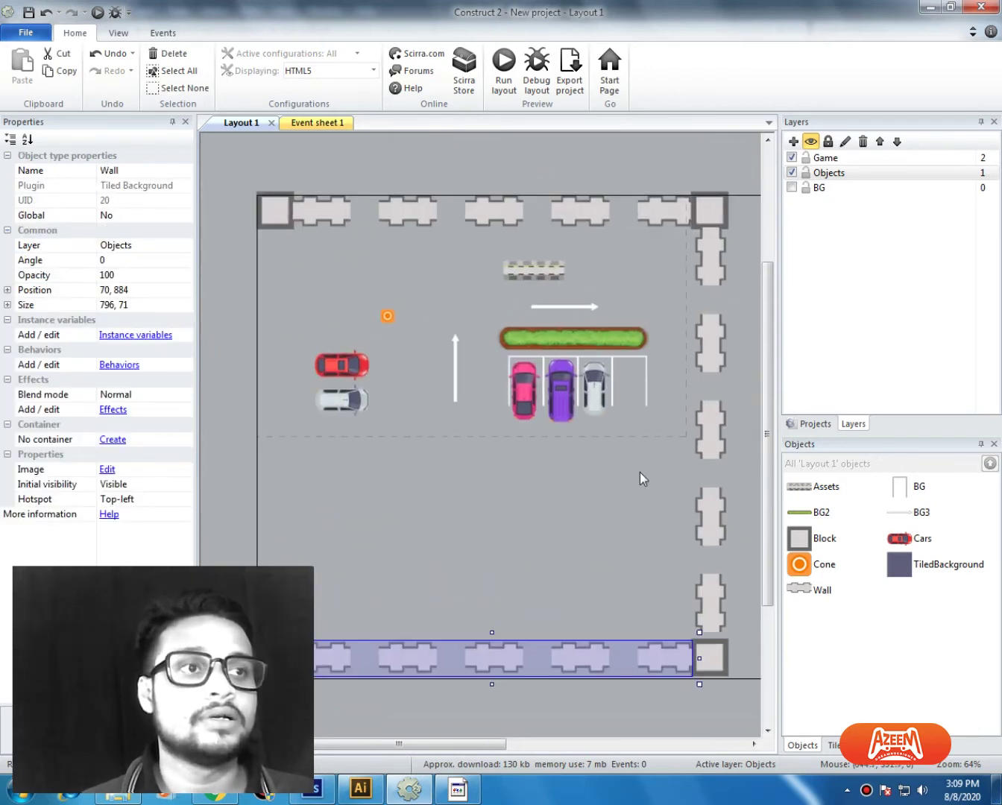
Step: Copy the vertical Wall to the opposite side of the layout at about 72, 64 and nudge it slightly outward
{"action": "left_click_drag", "start_coordinate": [703, 470], "coordinate": [272, 430], "text": "ctrl"}
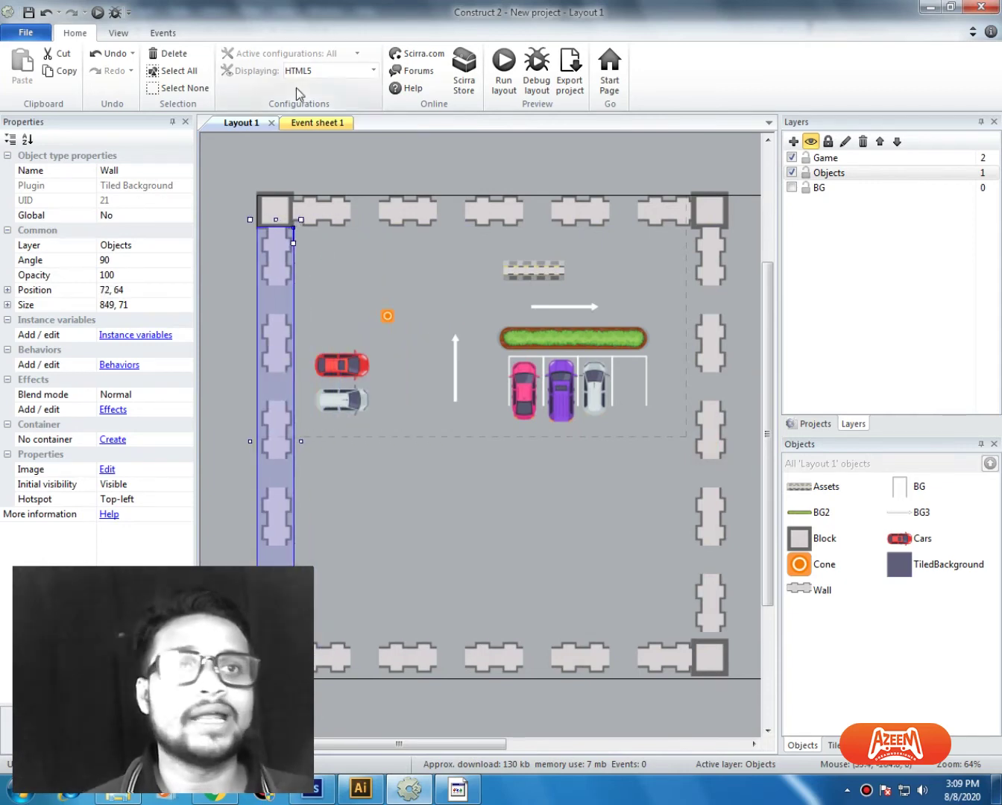
{"action": "key", "text": "Left"}
{"action": "key", "text": "Left"}
{"action": "key", "text": "Left"}
{"action": "middle_click_drag", "start_coordinate": [312, 268], "coordinate": [420, 210]}
Step: Copy the Block to the remaining empty corner at about 36, 913 and deselect it
{"action": "left_click_drag", "start_coordinate": [386, 153], "coordinate": [368, 621], "text": "ctrl"}
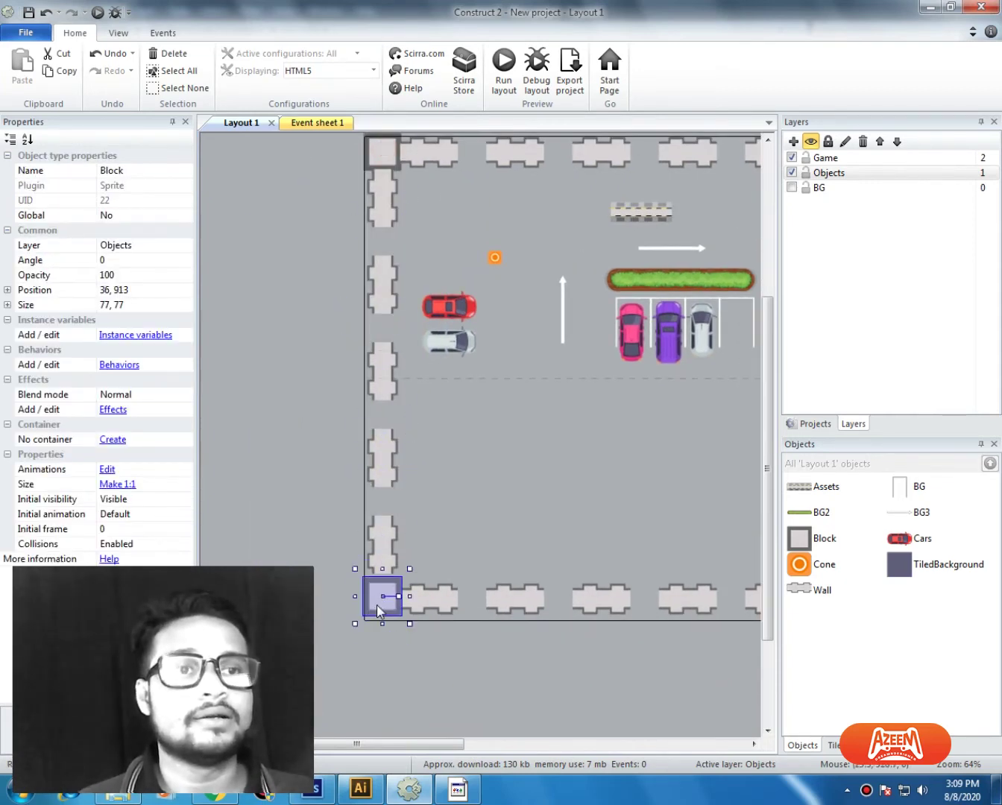
{"action": "left_click", "coordinate": [520, 526]}
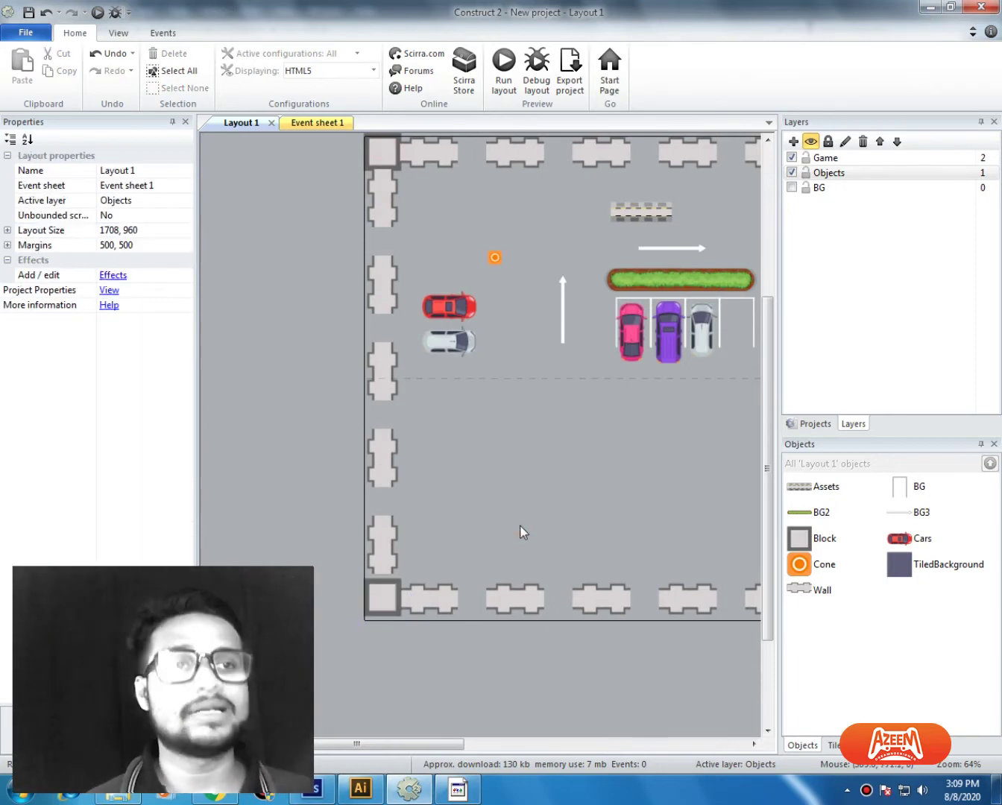
{"action": "middle_click_drag", "start_coordinate": [521, 526], "coordinate": [419, 584]}
Step: Preview the layout in the browser, drive the red car past the cone to the barrier and reverse away
{"action": "key", "text": "F5"}
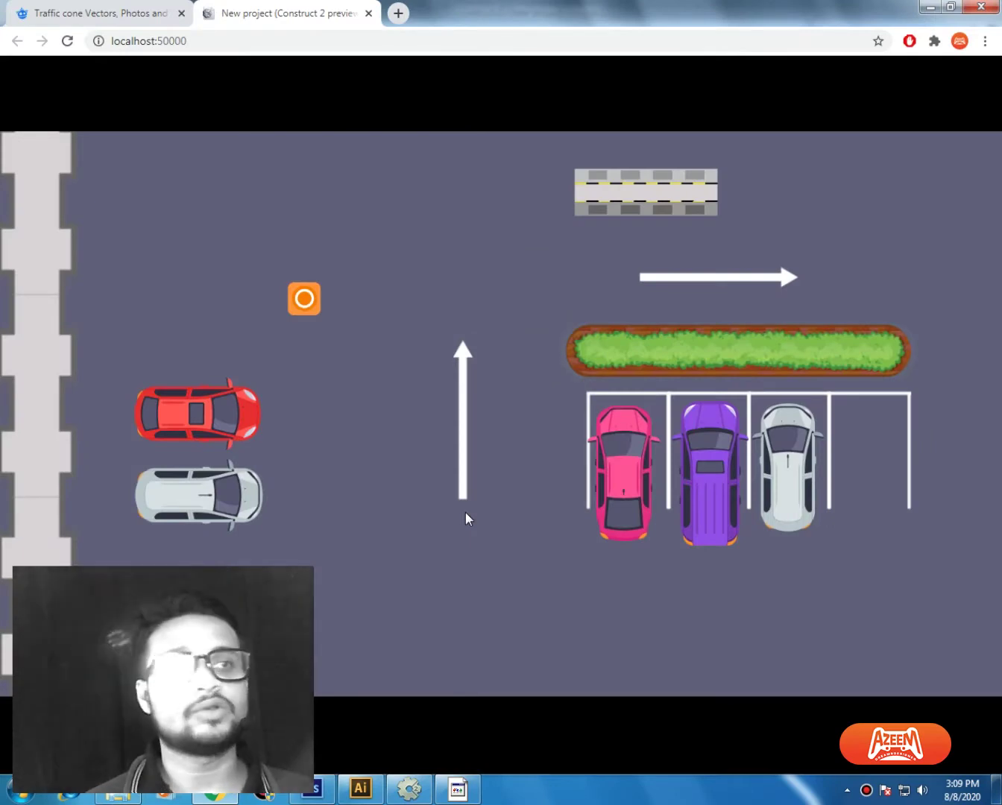
{"action": "key", "text": "Up"}
{"action": "key", "text": "Left"}
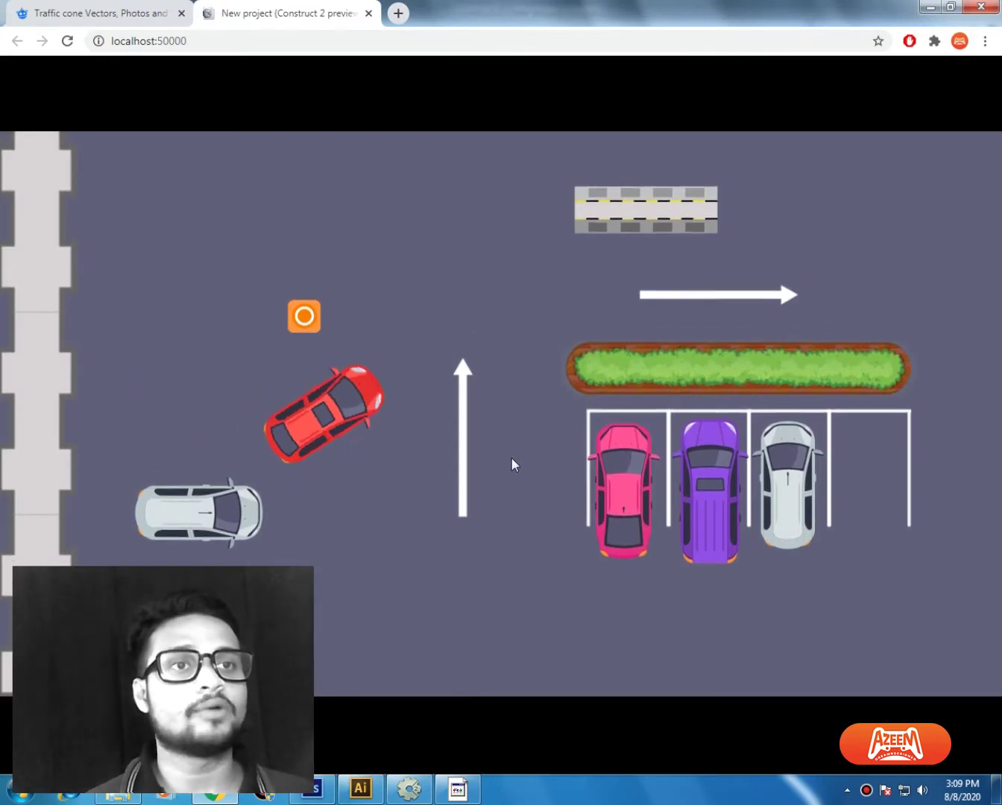
{"action": "key", "text": "Right"}
{"action": "key", "text": "Right"}
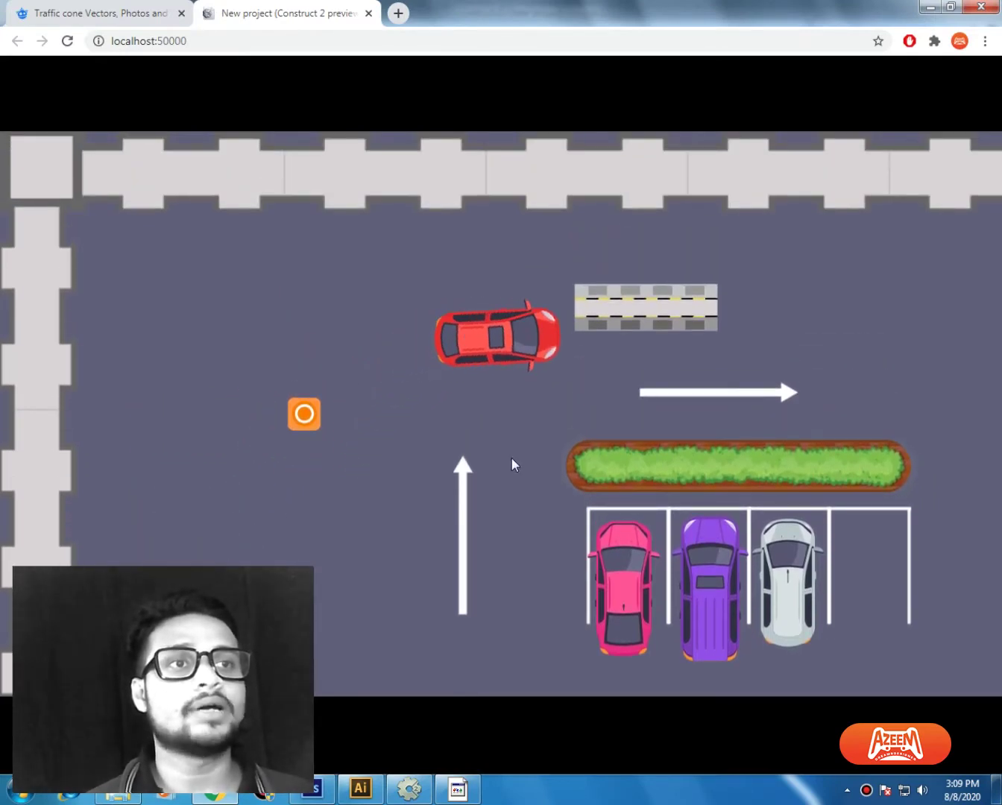
{"action": "key", "text": "Down"}
{"action": "key", "text": "Left"}
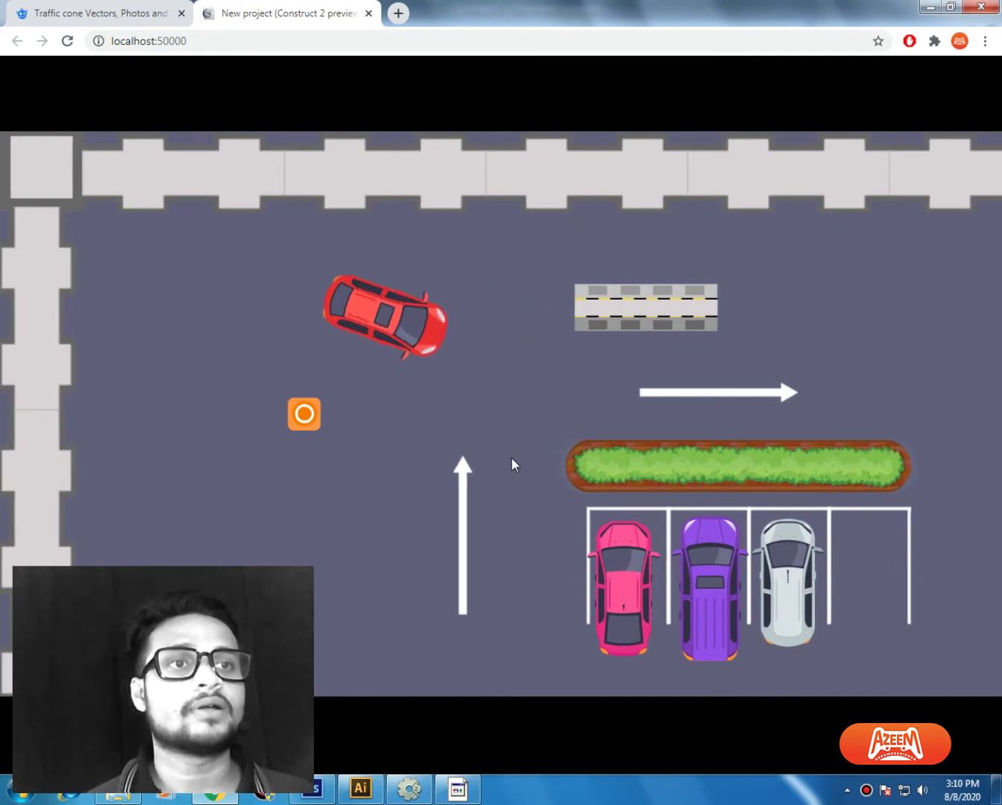
Step: Test-drive the red car between the barrier and the hedge and turn down around the hedge's far end
{"action": "key", "text": "Up"}
{"action": "key", "text": "Right"}
{"action": "key", "text": "Right"}
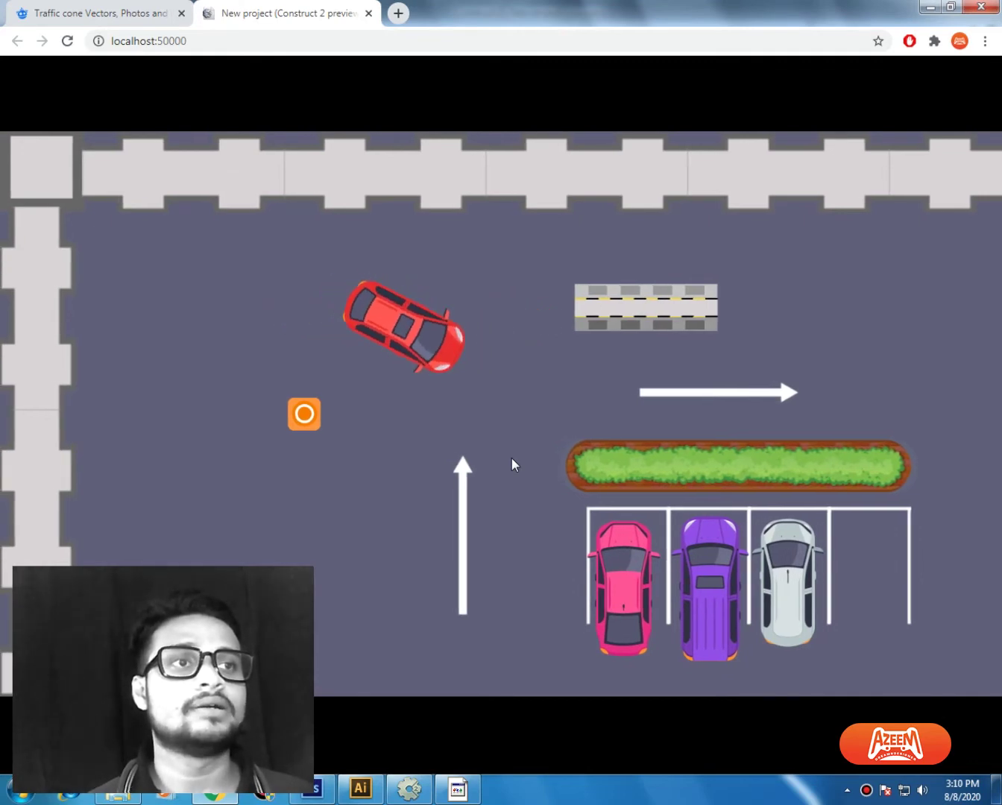
{"action": "key", "text": "Left"}
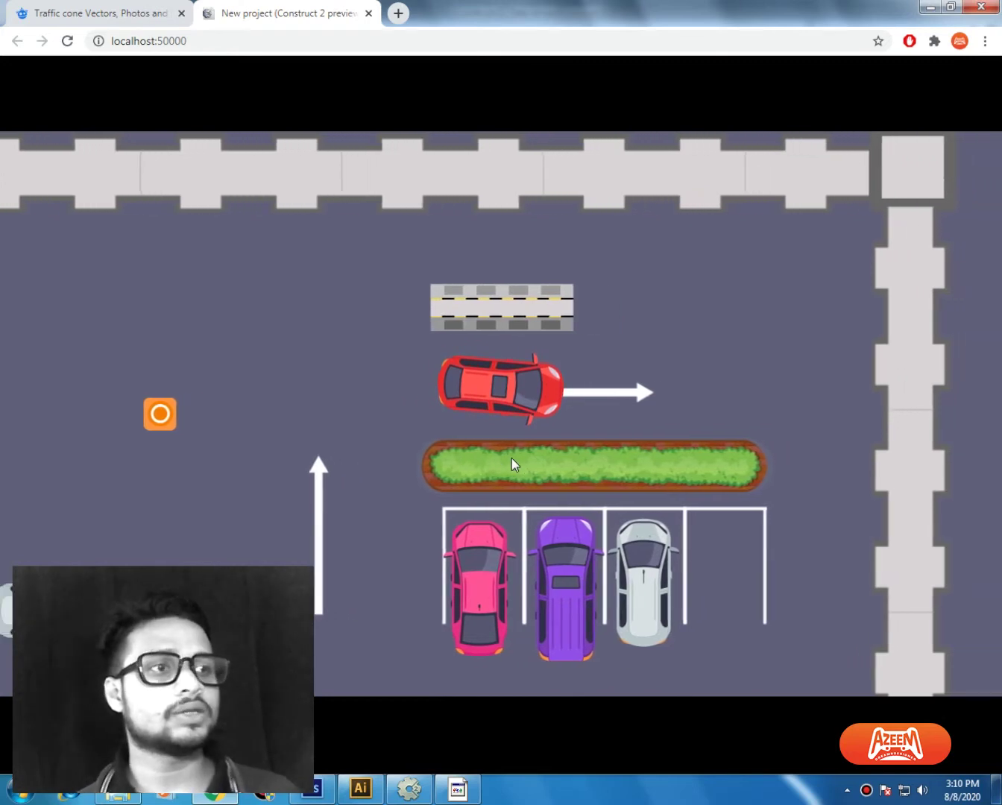
{"action": "key", "text": "Left"}
{"action": "key", "text": "Up"}
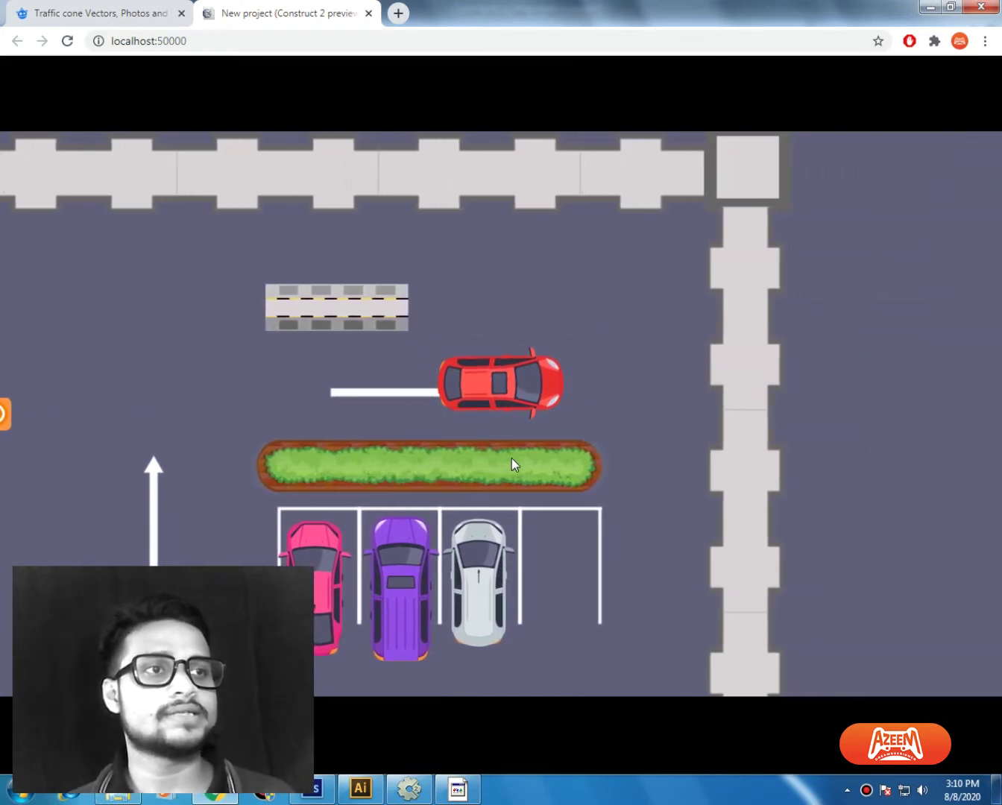
{"action": "key", "text": "Right"}
{"action": "key", "text": "Up"}
{"action": "key", "text": "Right"}
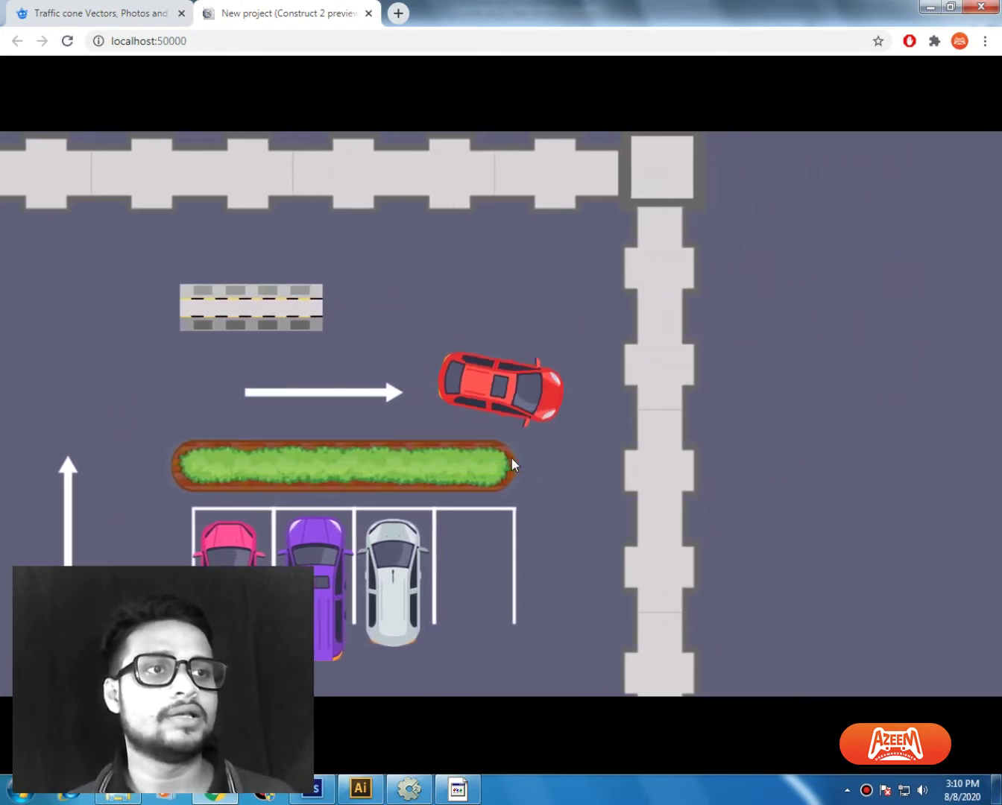
{"action": "key", "text": "Right"}
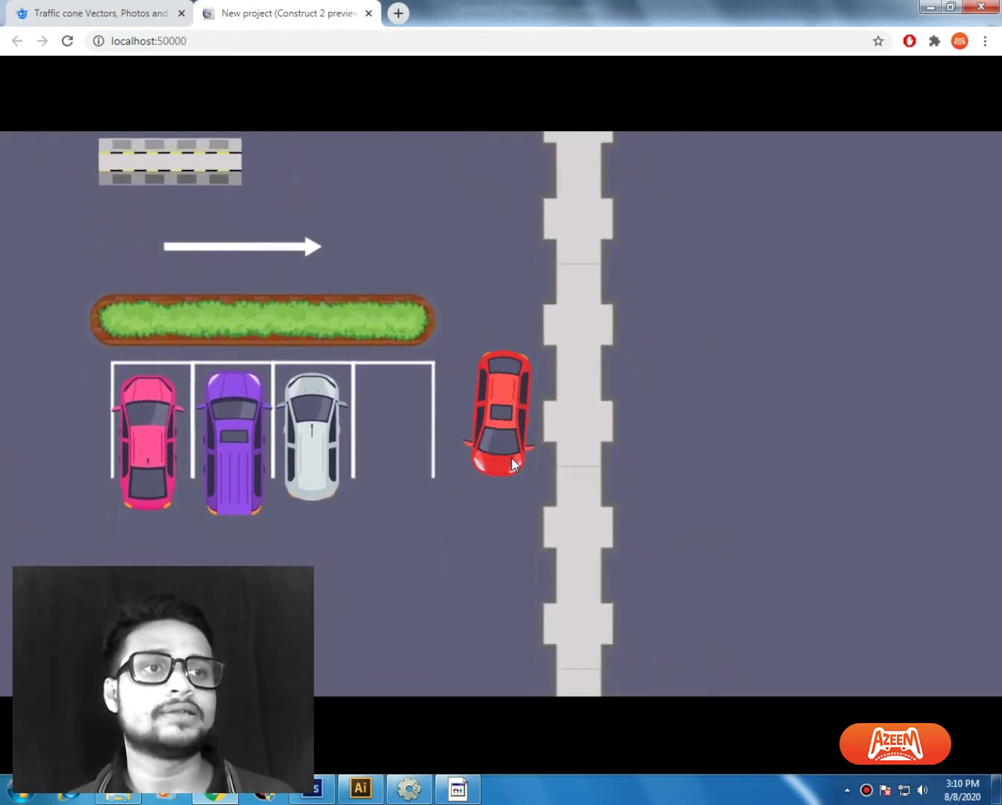
Step: Steer the red car around below the parked cars and into the empty parking bay
{"action": "key", "text": "Right"}
{"action": "key", "text": "Right"}
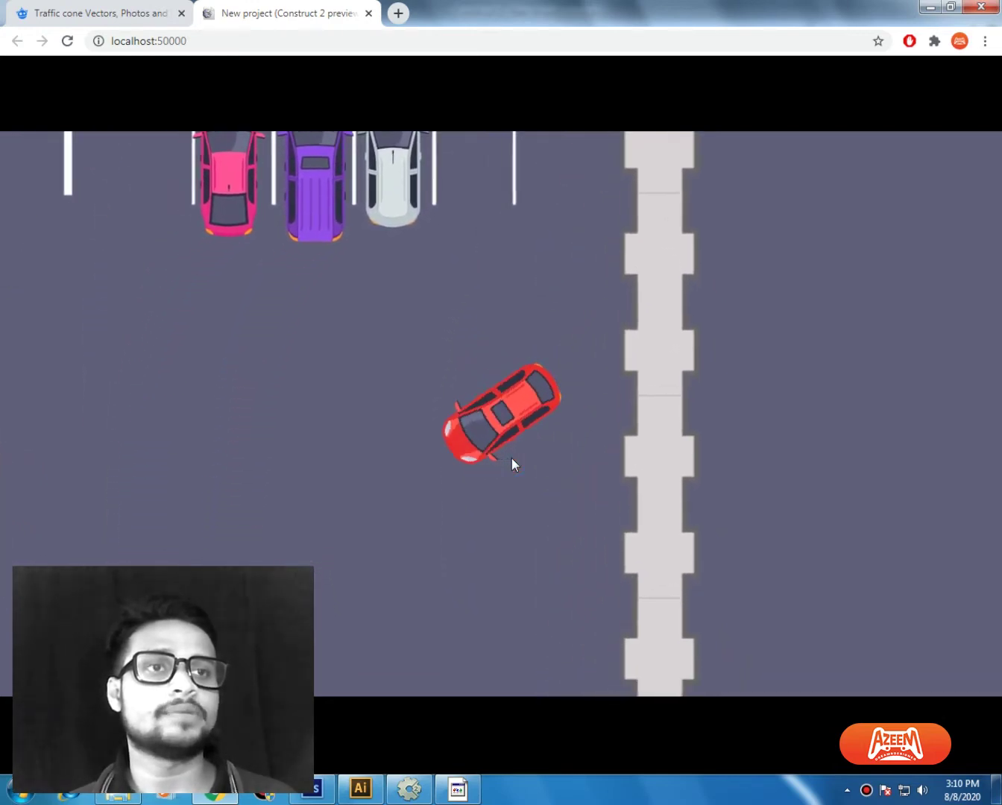
{"action": "key", "text": "Right"}
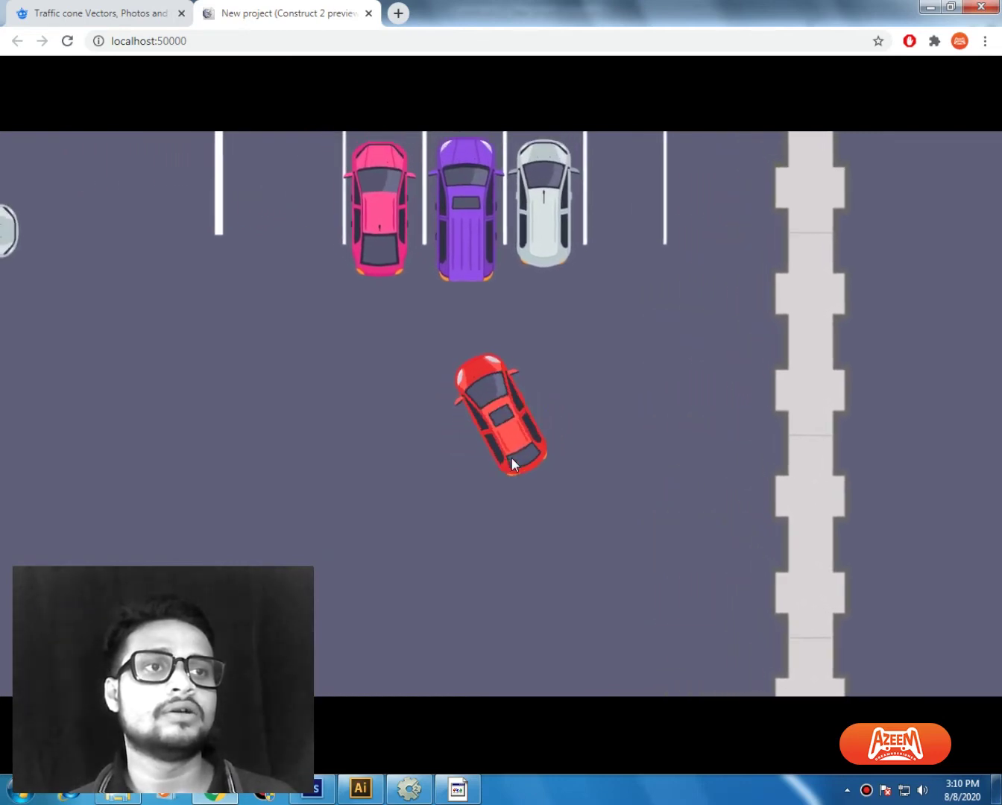
{"action": "key", "text": "Right"}
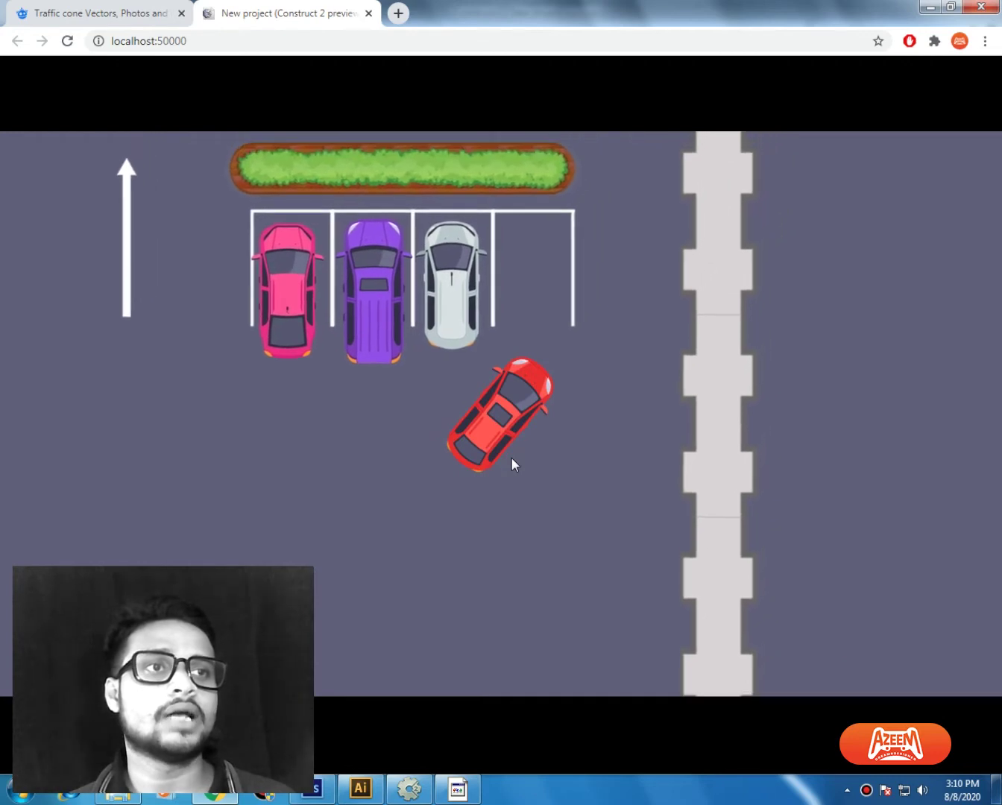
{"action": "key", "text": "Left"}
{"action": "key", "text": "Up"}
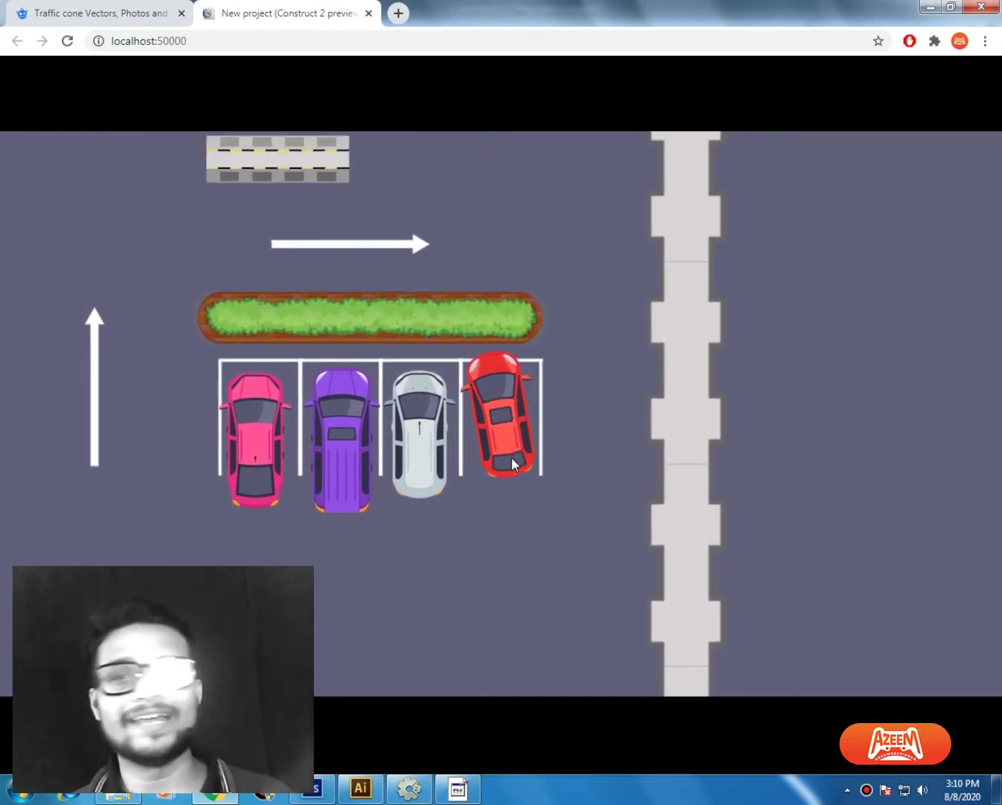
Step: Back the red car out of the bay and drive it over the vertical wall and across the layout to check collisions
{"action": "key", "text": "Right"}
{"action": "key", "text": "Down"}
{"action": "key", "text": "Right"}
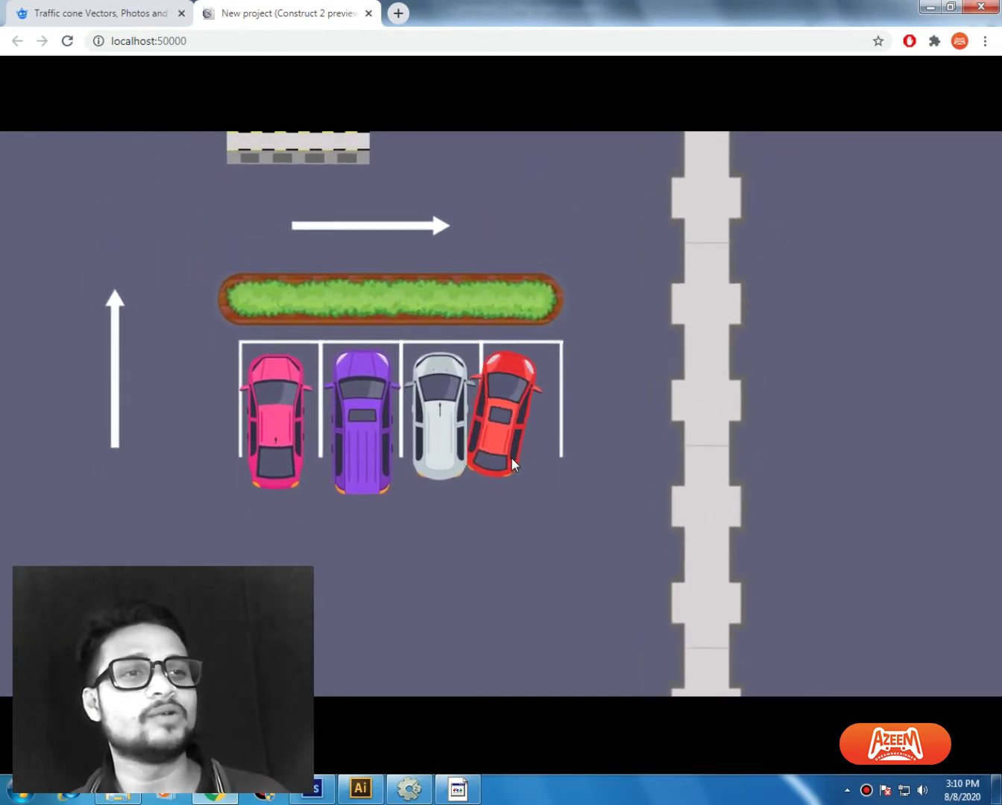
{"action": "key", "text": "Left"}
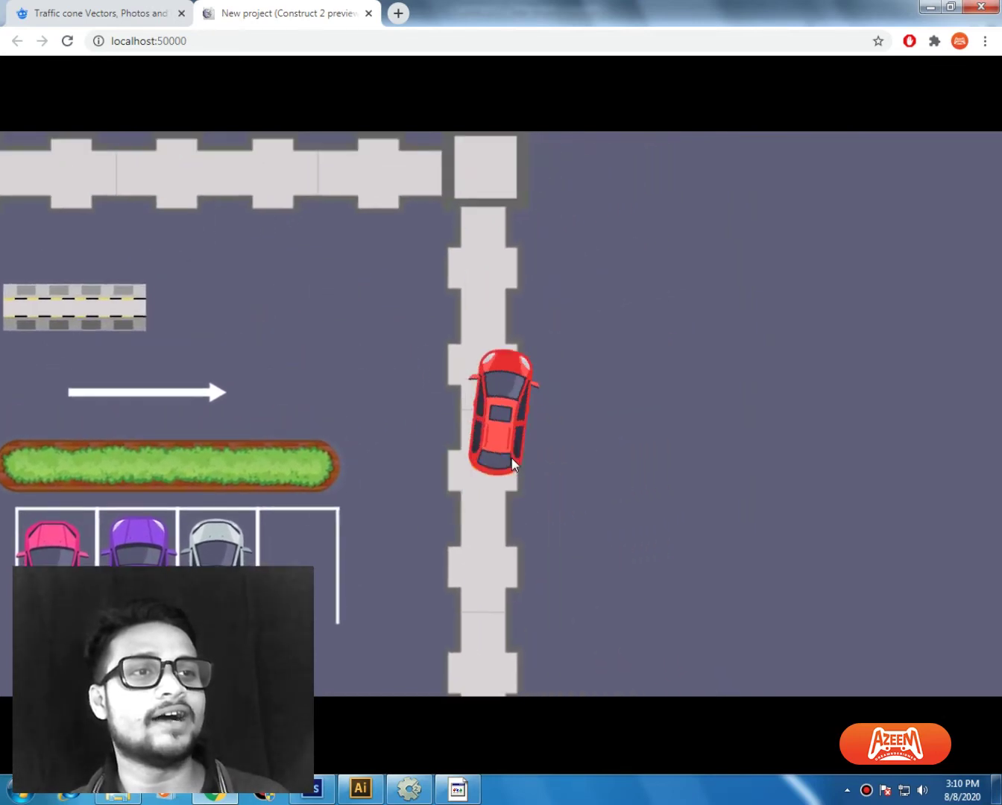
{"action": "key", "text": "Right"}
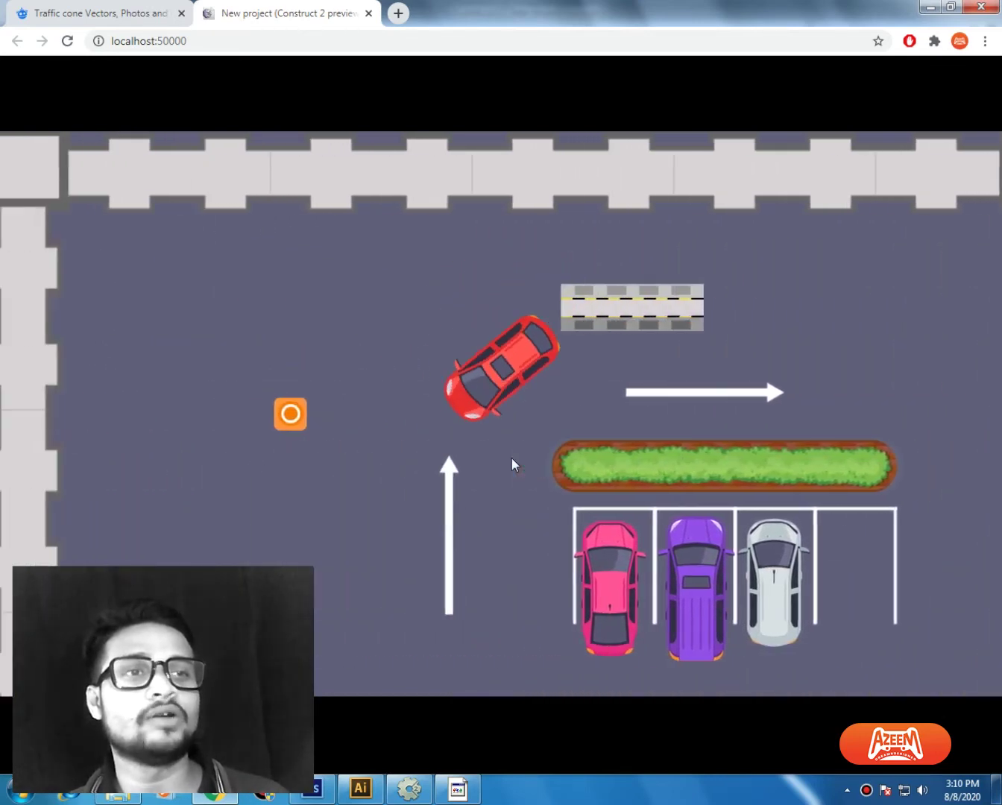
{"action": "key", "text": "Right"}
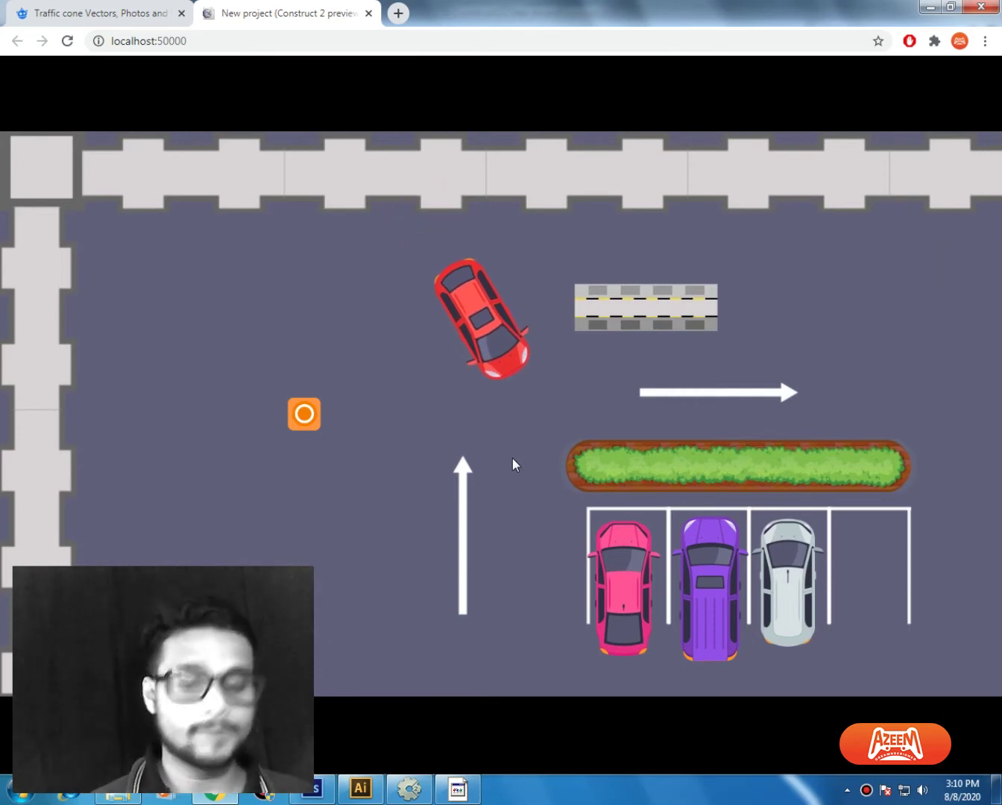
Step: Switch back to Construct 2 and add the Solid behavior to the Wall object
{"action": "key", "text": "alt+Tab"}
{"action": "left_click", "coordinate": [430, 217]}
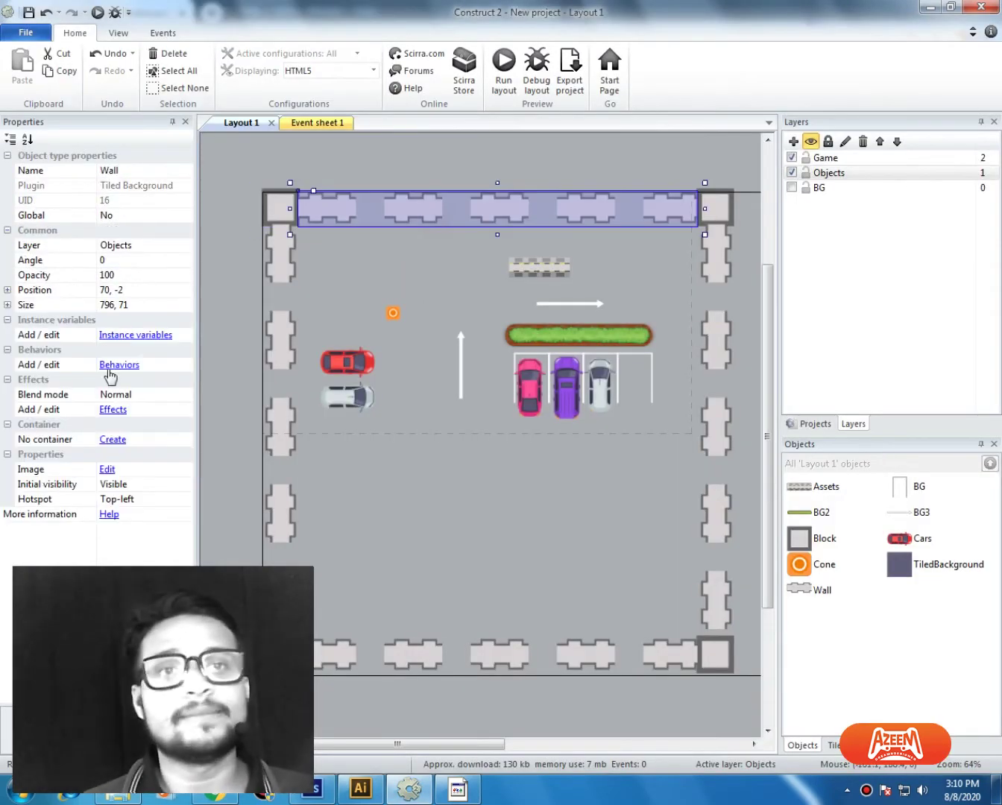
{"action": "left_click", "coordinate": [118, 364]}
{"action": "left_click", "coordinate": [385, 283]}
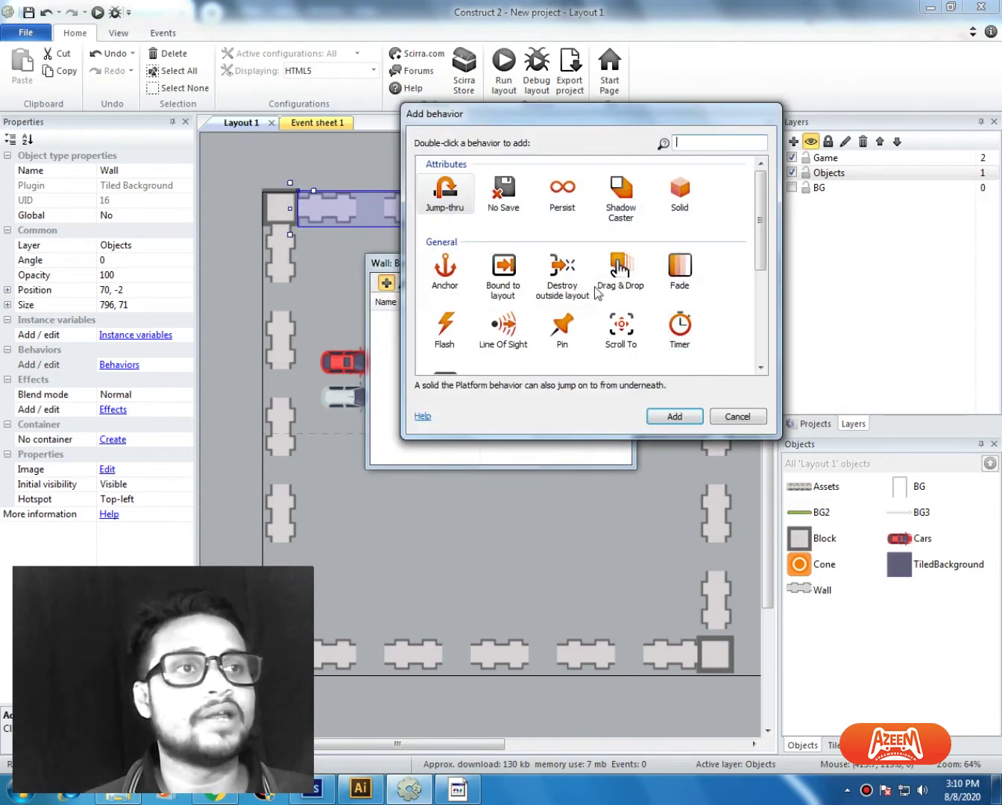
{"action": "double_click", "coordinate": [680, 191]}
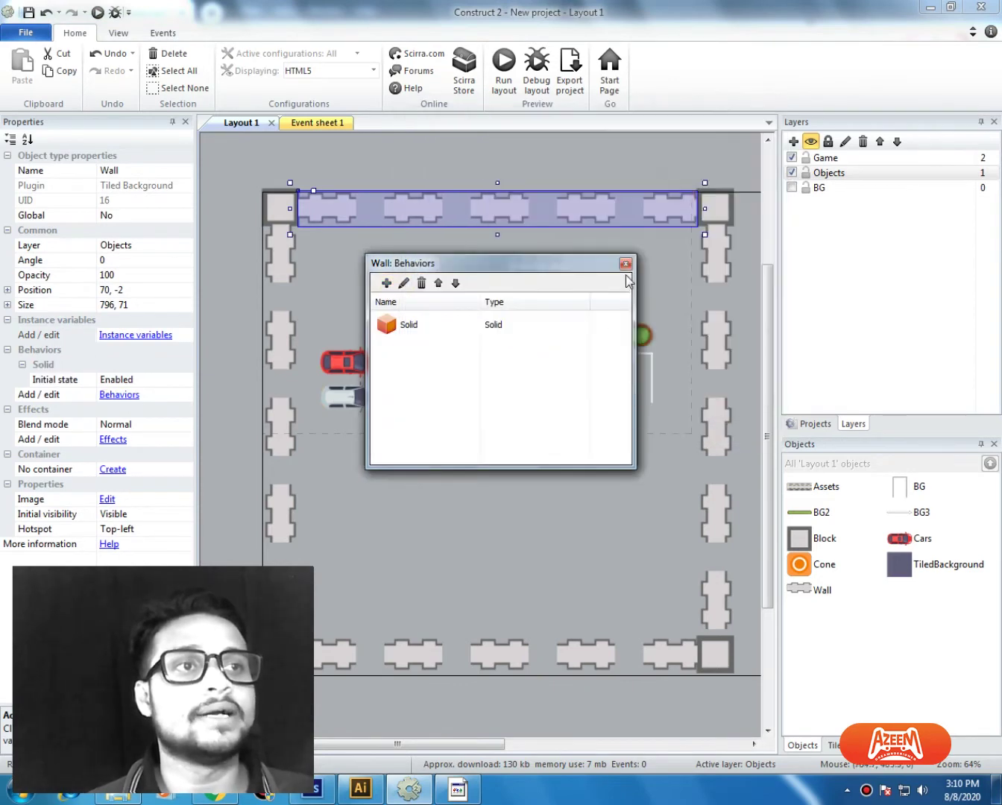
{"action": "left_click", "coordinate": [627, 264]}
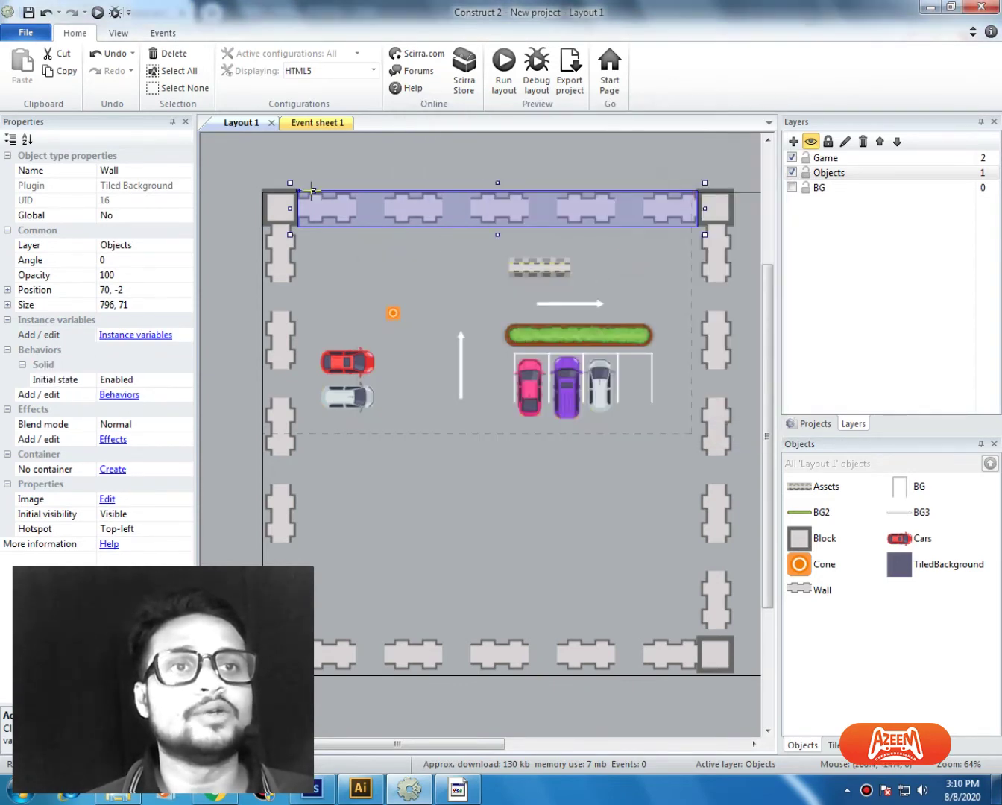
Step: Add the Solid behavior to the Block object
{"action": "left_click", "coordinate": [280, 209]}
{"action": "left_click", "coordinate": [126, 337]}
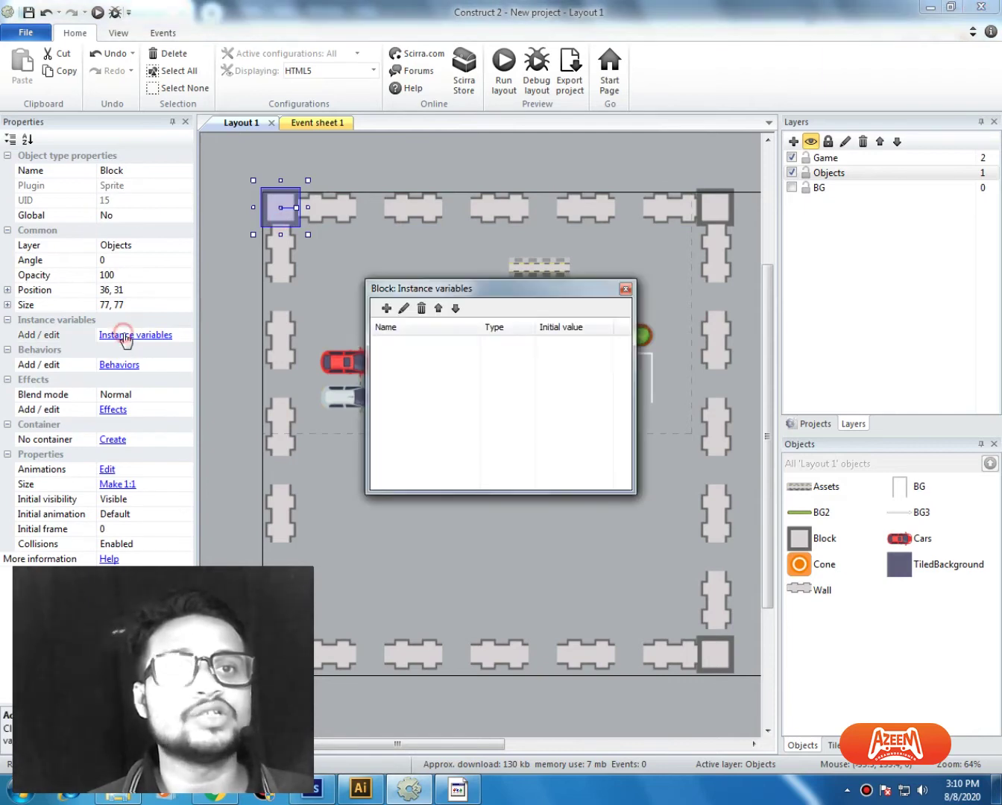
{"action": "key", "text": "Escape"}
{"action": "left_click", "coordinate": [120, 364]}
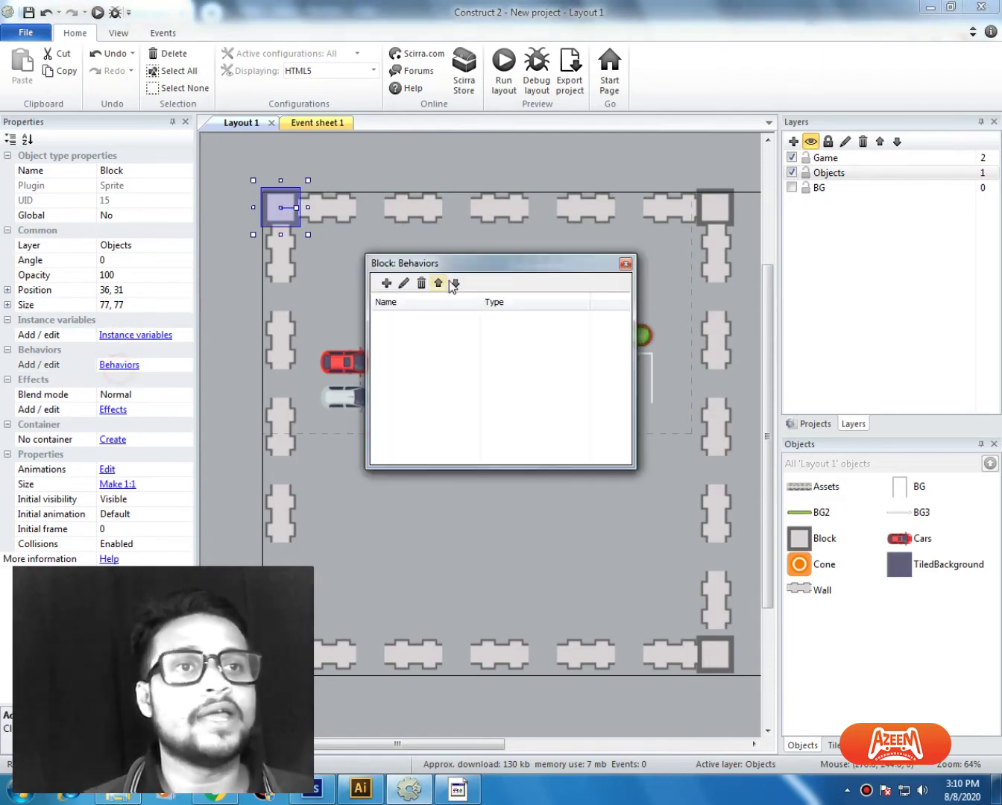
{"action": "left_click", "coordinate": [386, 283]}
{"action": "left_click", "coordinate": [677, 201]}
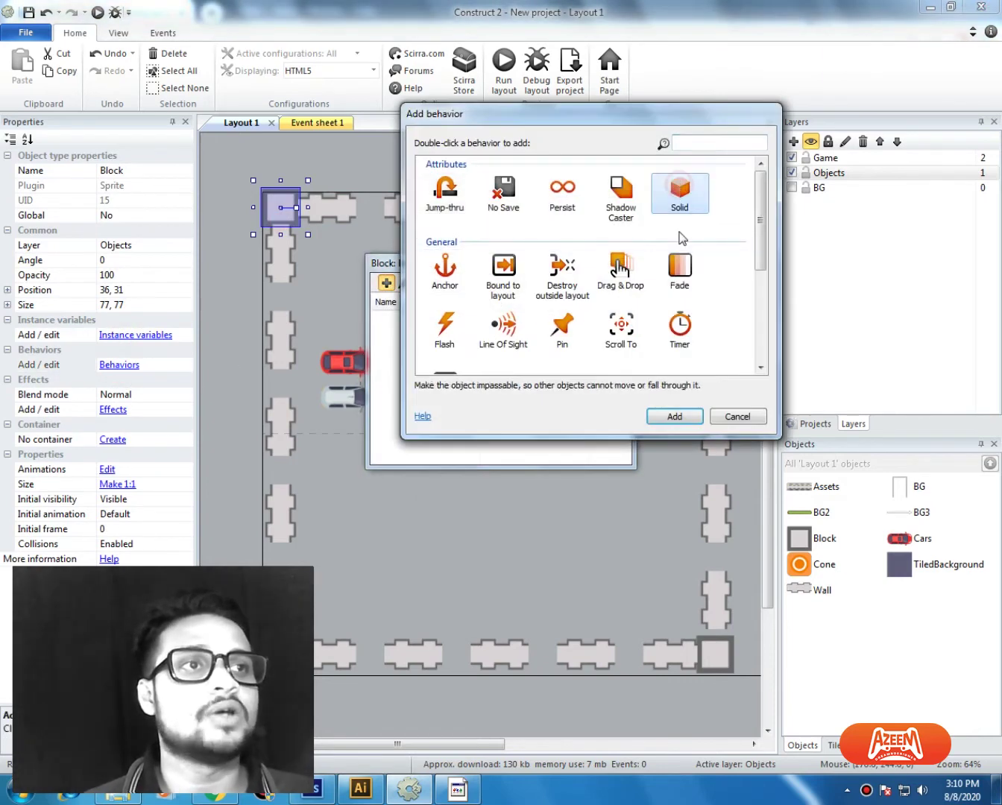
{"action": "double_click", "coordinate": [678, 203]}
{"action": "left_click", "coordinate": [624, 264]}
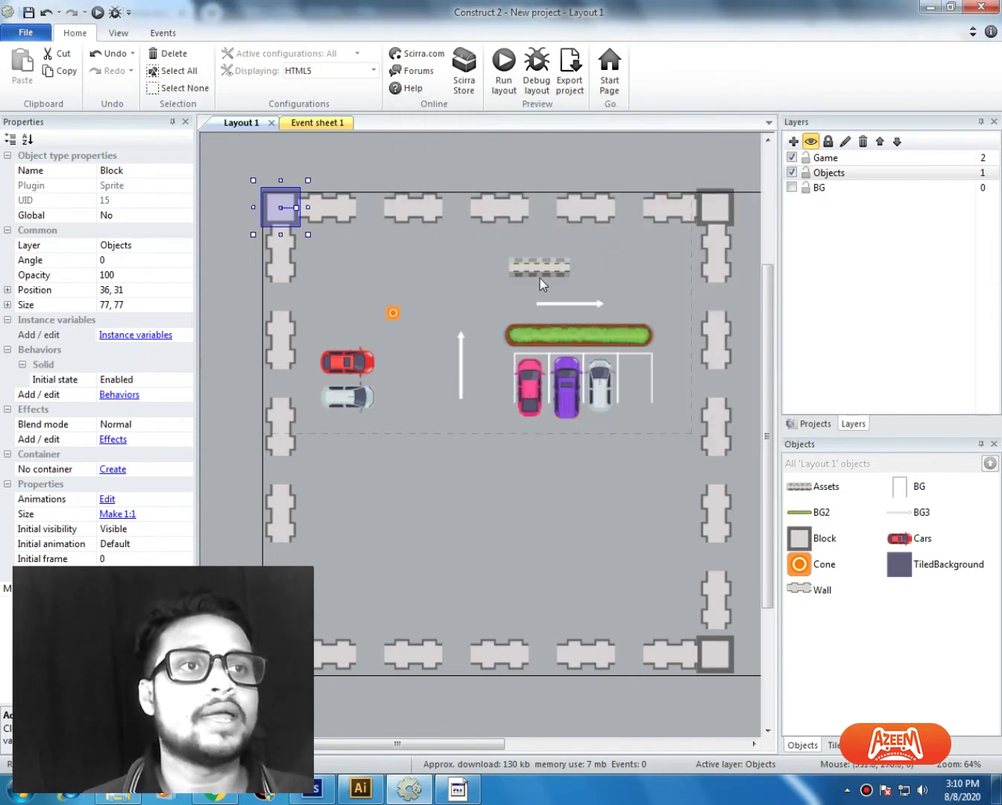
Step: Add the Solid behavior to the Assets barrier above the hedge
{"action": "left_click", "coordinate": [539, 273]}
{"action": "left_click", "coordinate": [135, 365]}
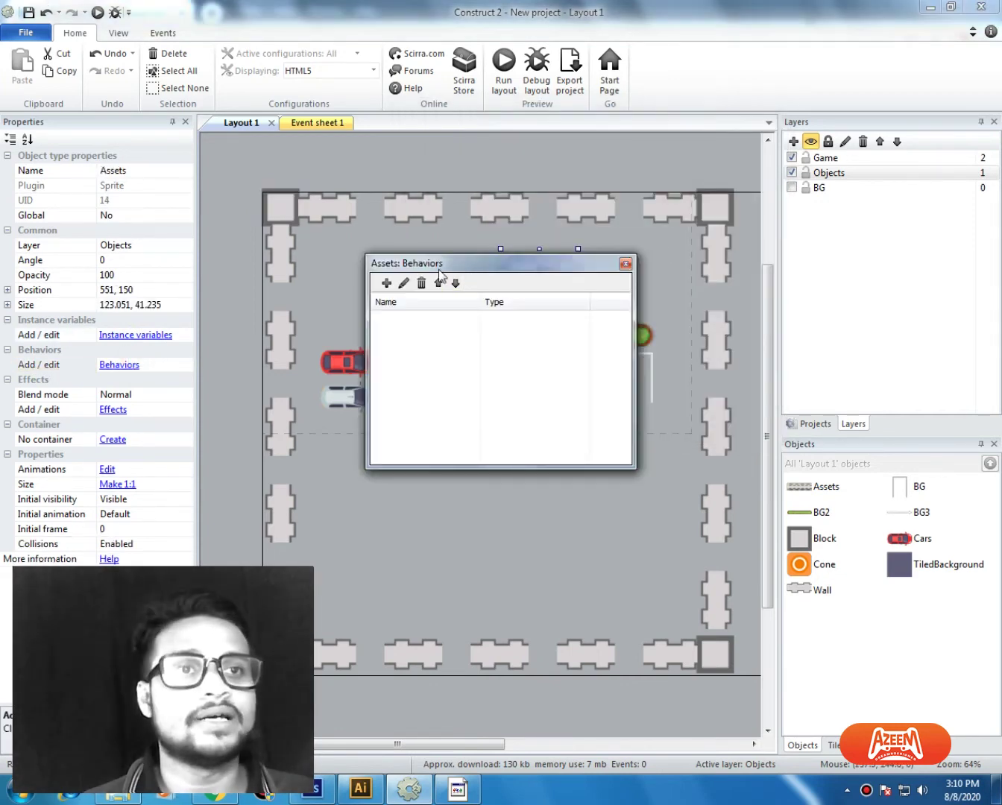
{"action": "left_click", "coordinate": [385, 284]}
{"action": "double_click", "coordinate": [671, 200]}
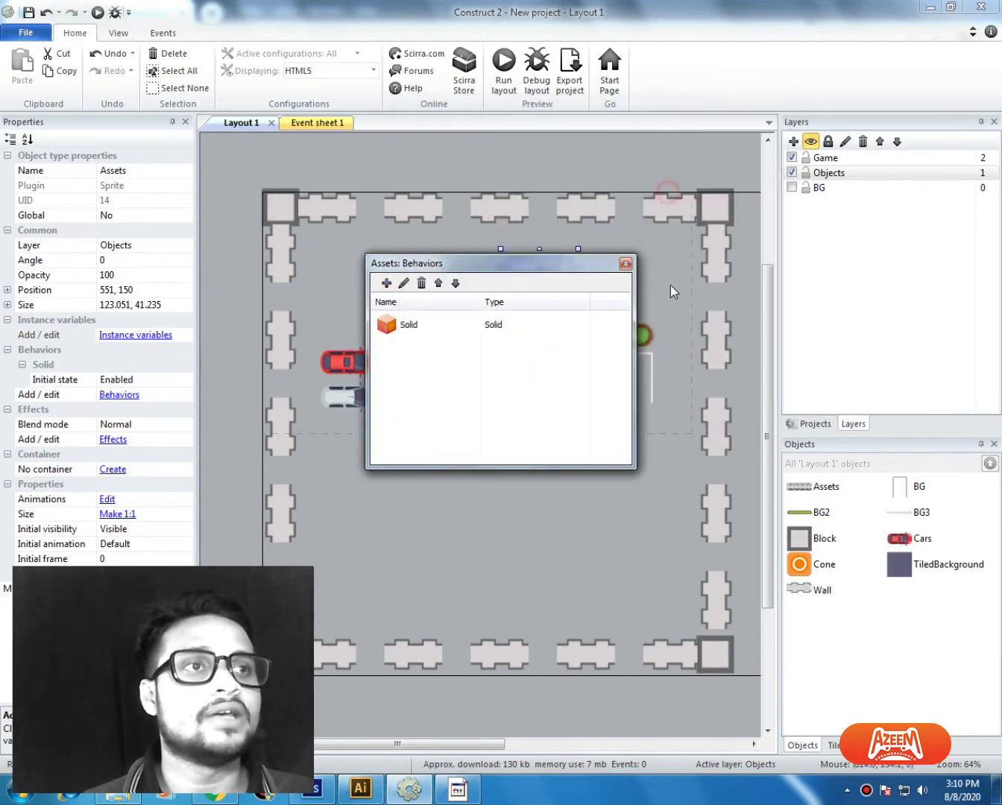
{"action": "left_click", "coordinate": [627, 264]}
{"action": "left_click", "coordinate": [540, 269]}
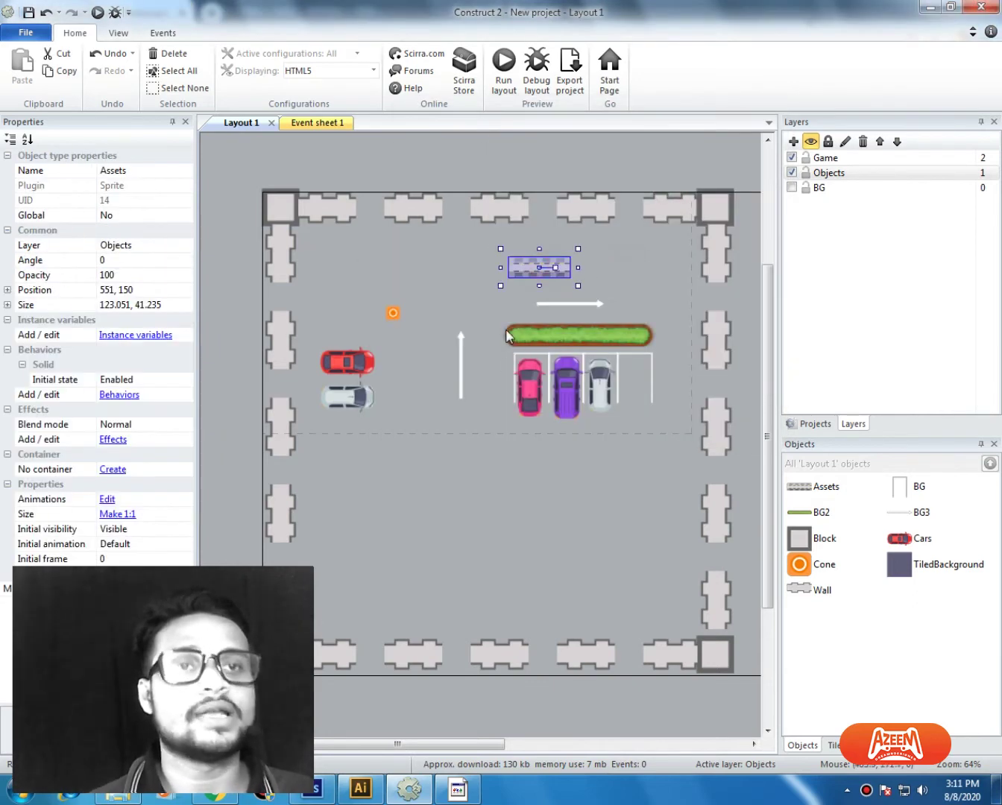
Step: Add the 8 Direction behavior to the Cone object and set its default controls to No
{"action": "left_click", "coordinate": [394, 317]}
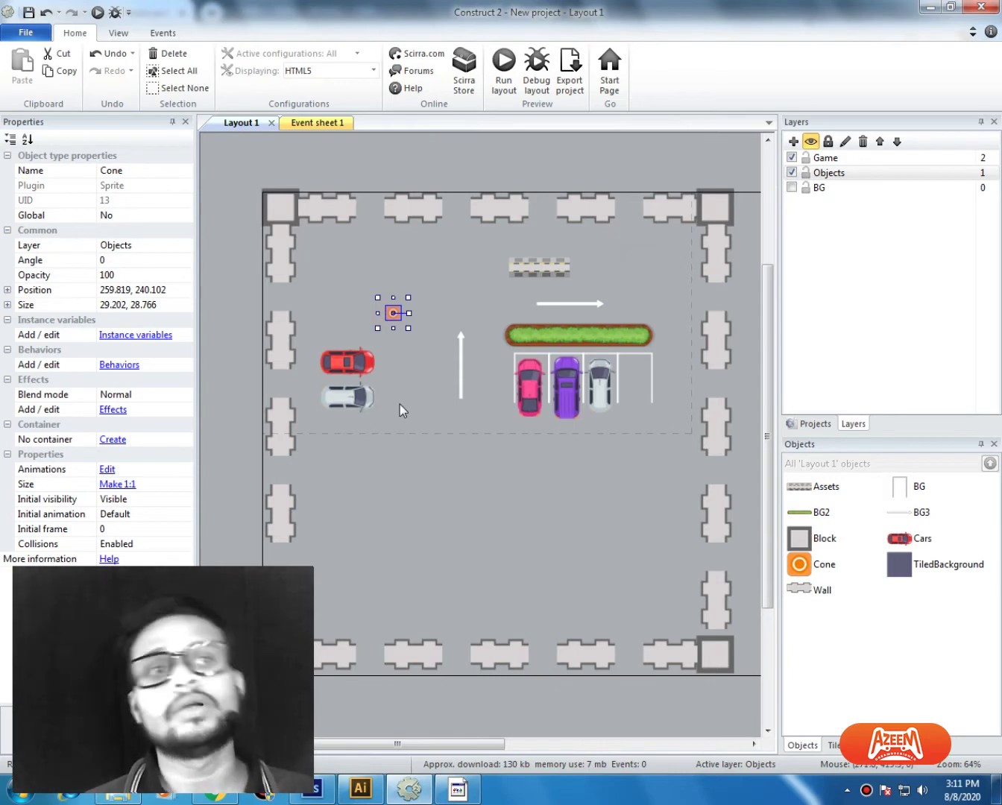
{"action": "left_click", "coordinate": [412, 384]}
{"action": "middle_click_drag", "start_coordinate": [412, 385], "coordinate": [416, 438]}
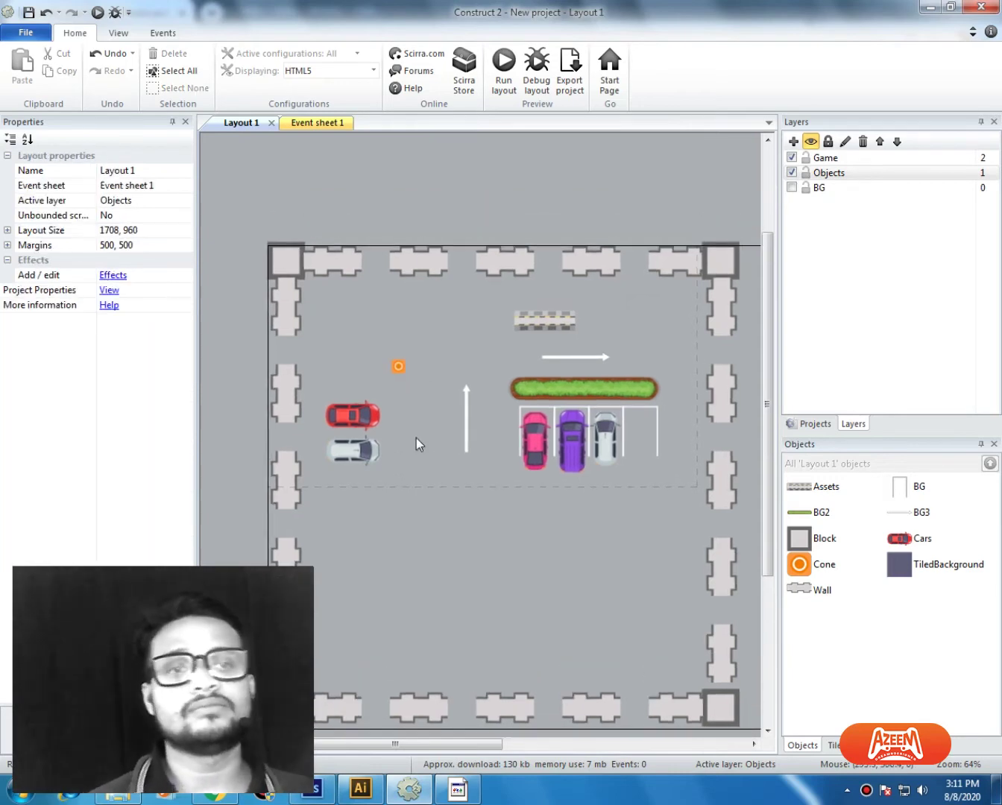
{"action": "left_click", "coordinate": [397, 368]}
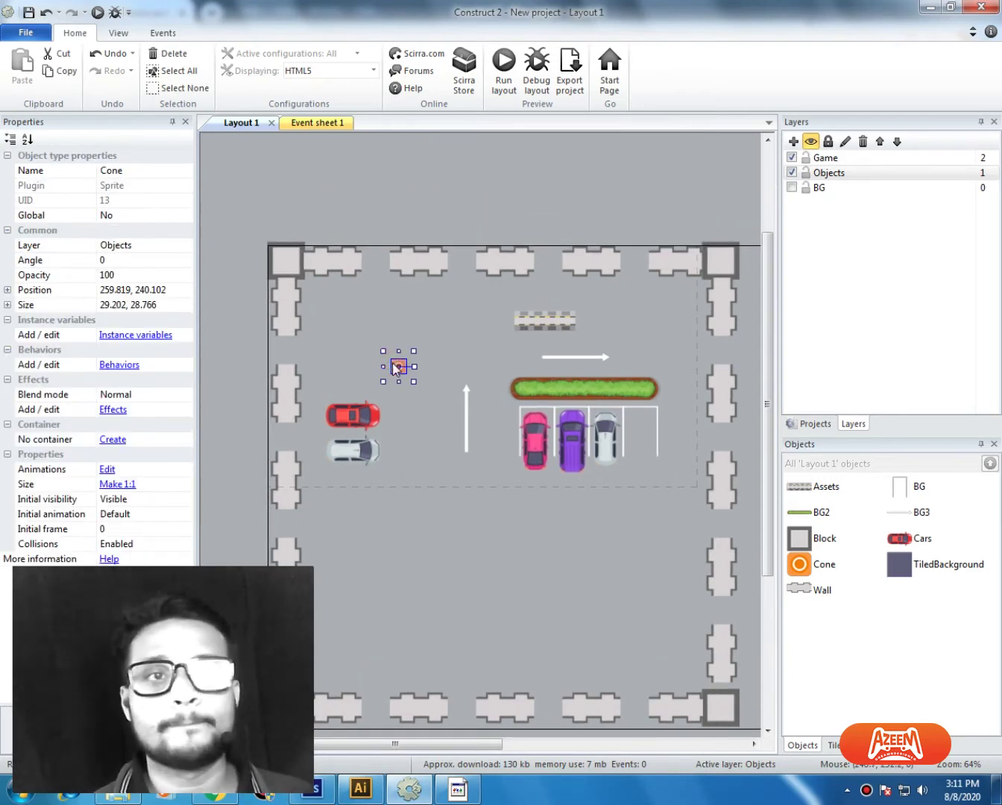
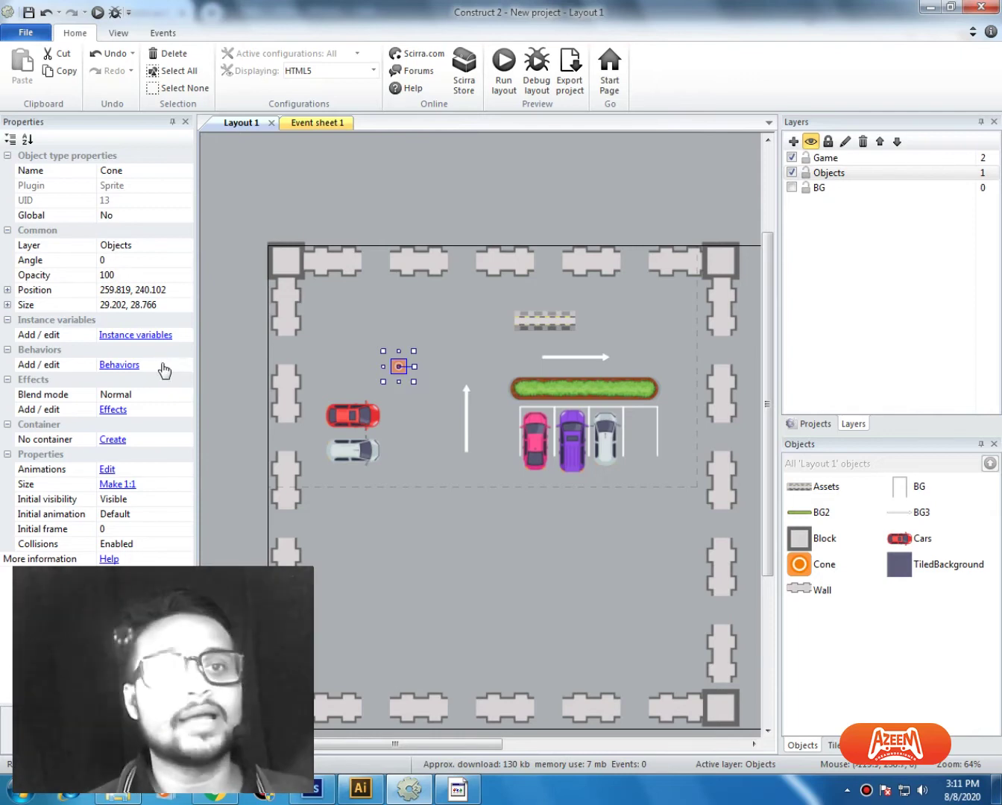
{"action": "left_click", "coordinate": [138, 366]}
{"action": "left_click", "coordinate": [386, 283]}
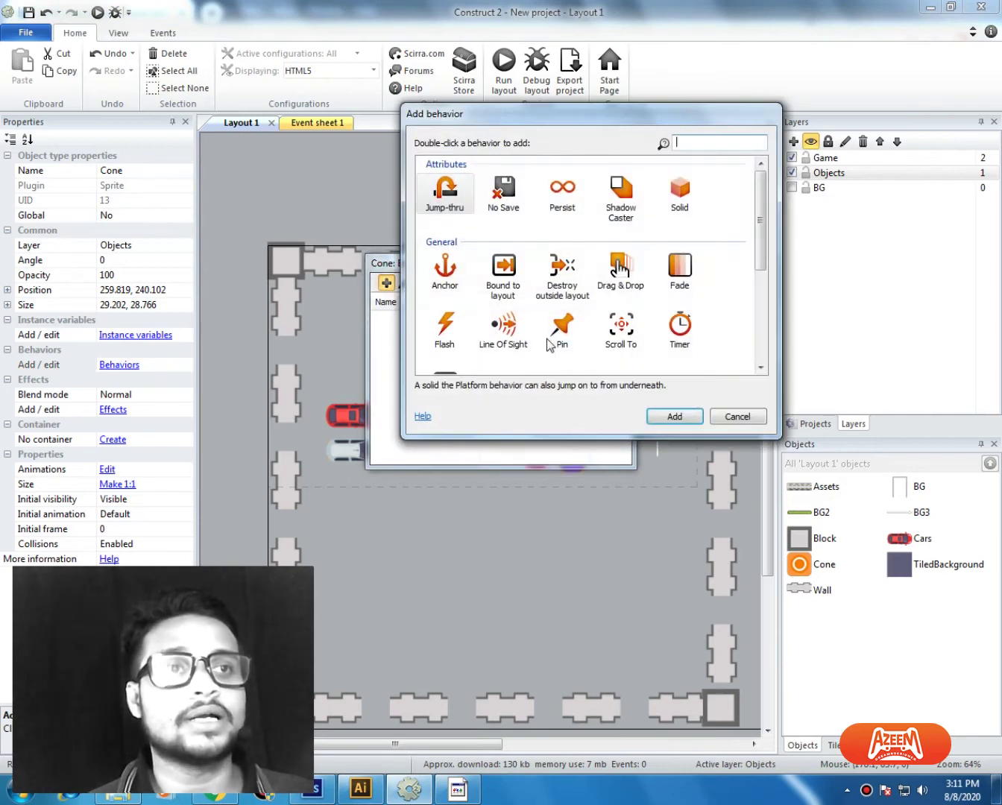
{"action": "scroll", "coordinate": [594, 299], "scroll_direction": "down", "scroll_amount": 3}
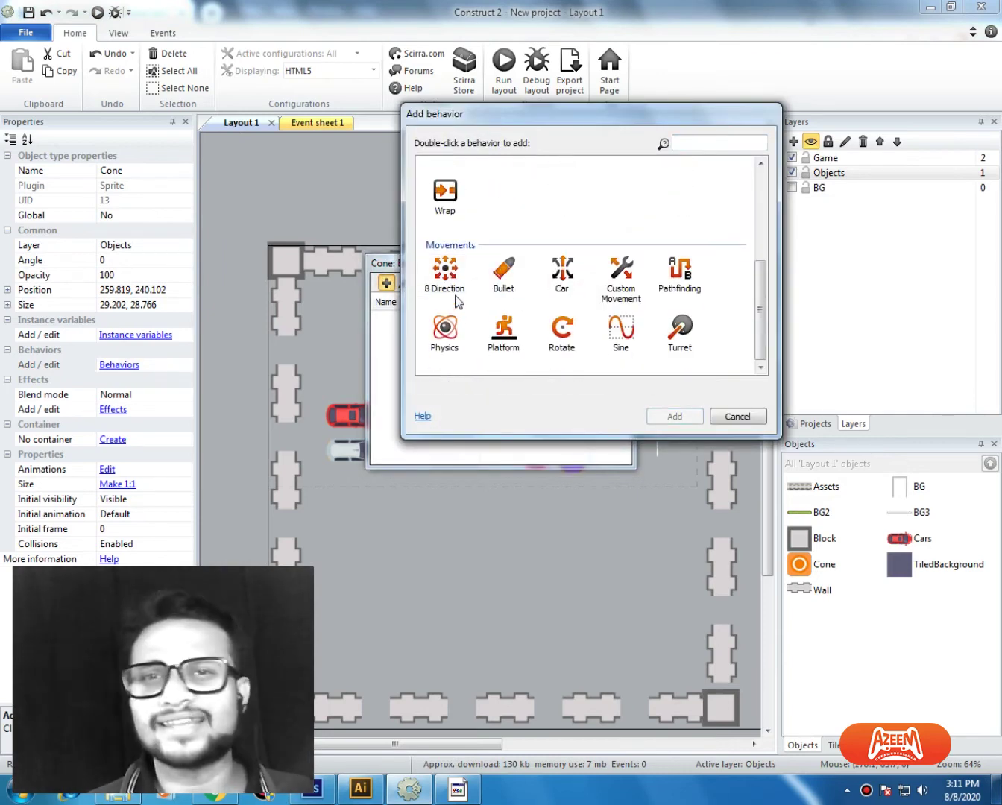
{"action": "double_click", "coordinate": [447, 274]}
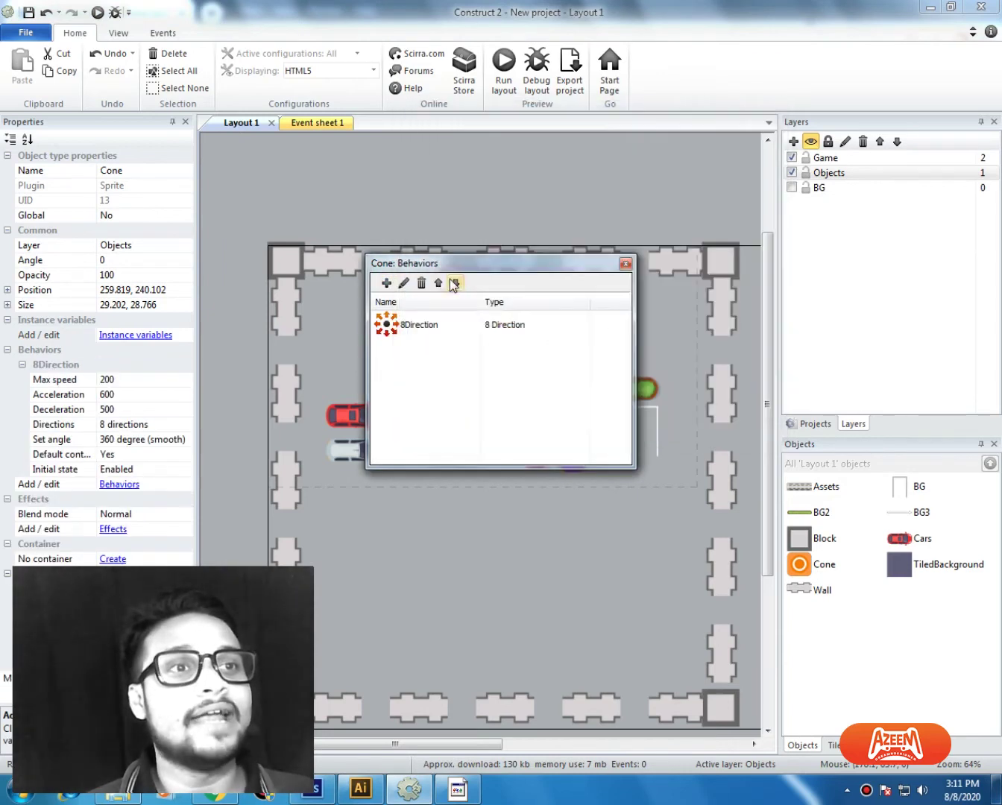
{"action": "left_click", "coordinate": [626, 264]}
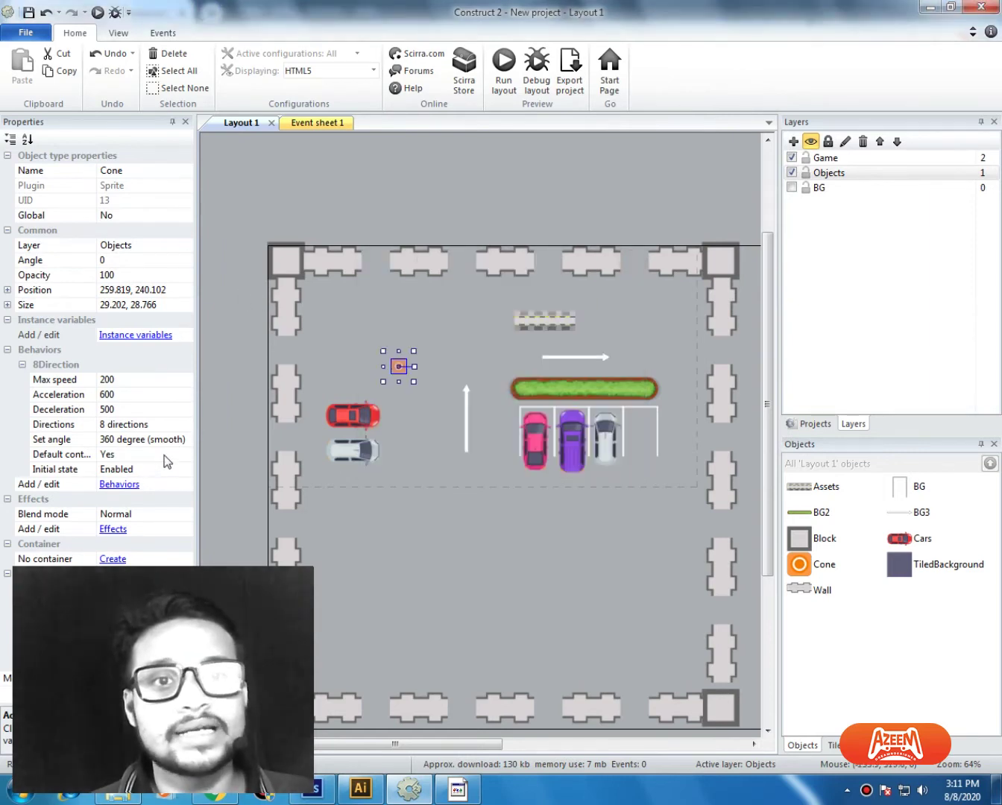
{"action": "left_click", "coordinate": [140, 456]}
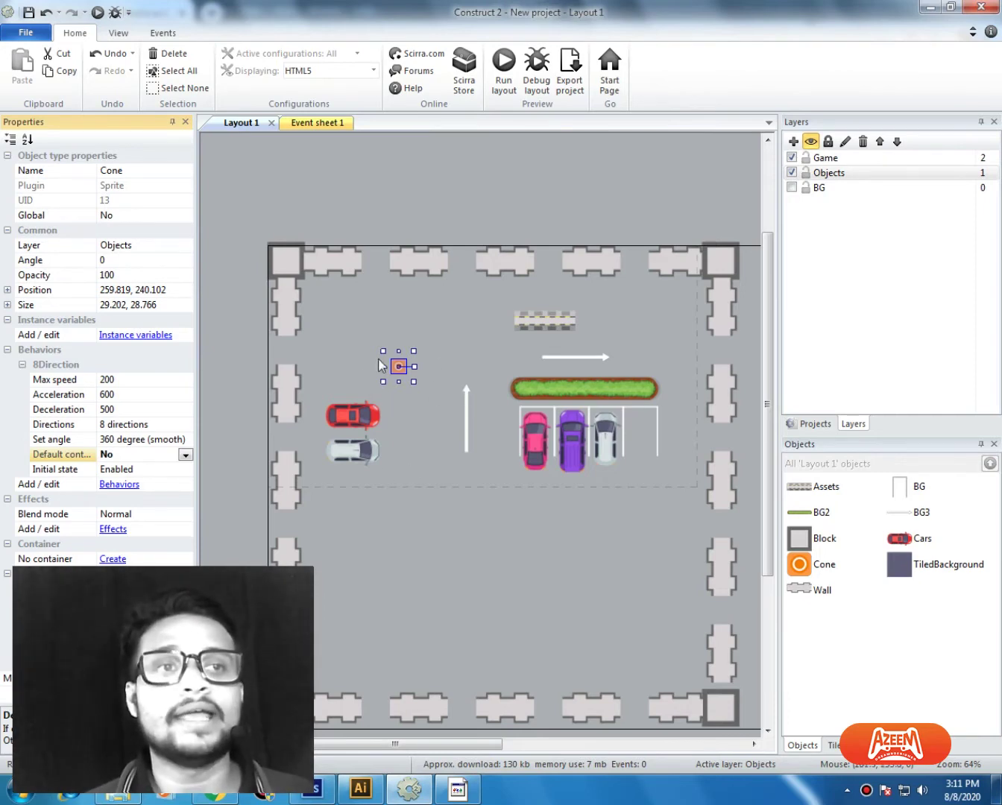
Step: Set the initial state of the red car's Solid behavior to Enabled
{"action": "left_click", "coordinate": [405, 386]}
{"action": "left_click", "coordinate": [359, 414]}
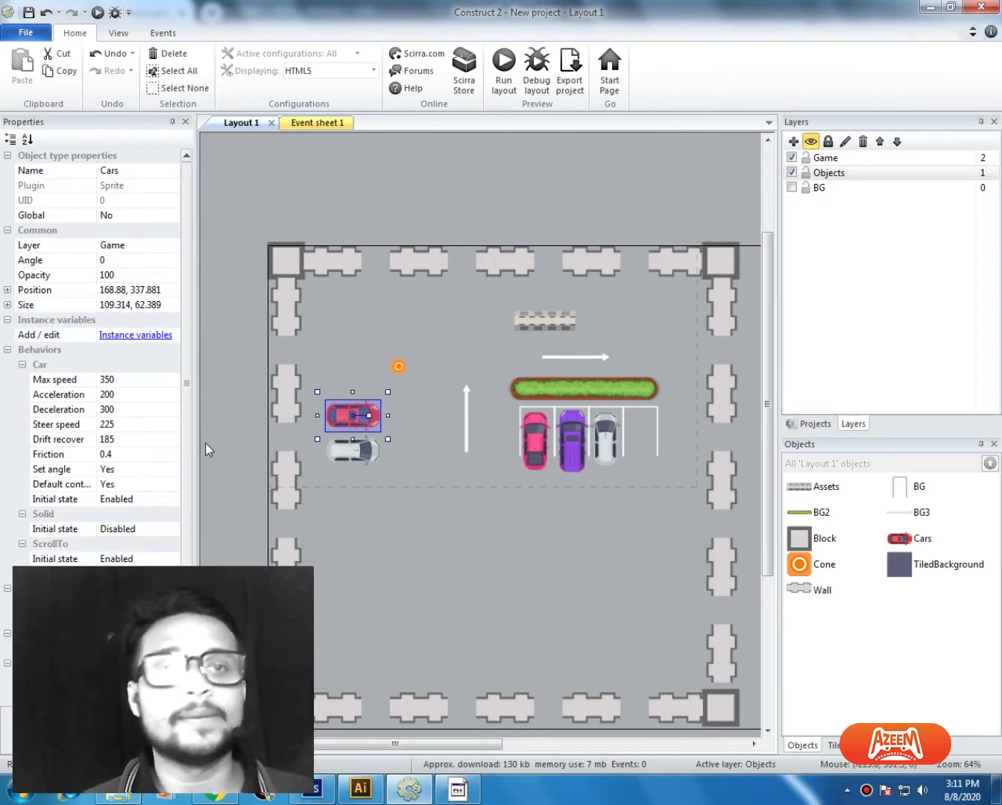
{"action": "left_click", "coordinate": [153, 497]}
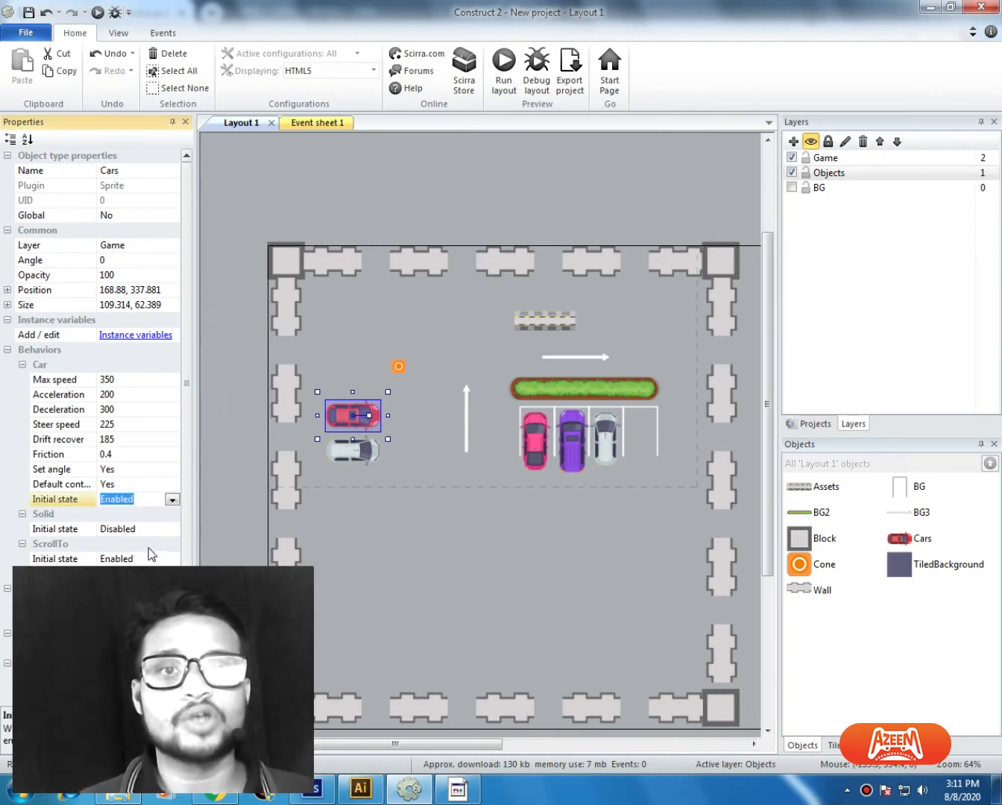
{"action": "left_click", "coordinate": [152, 556]}
{"action": "left_click", "coordinate": [153, 528]}
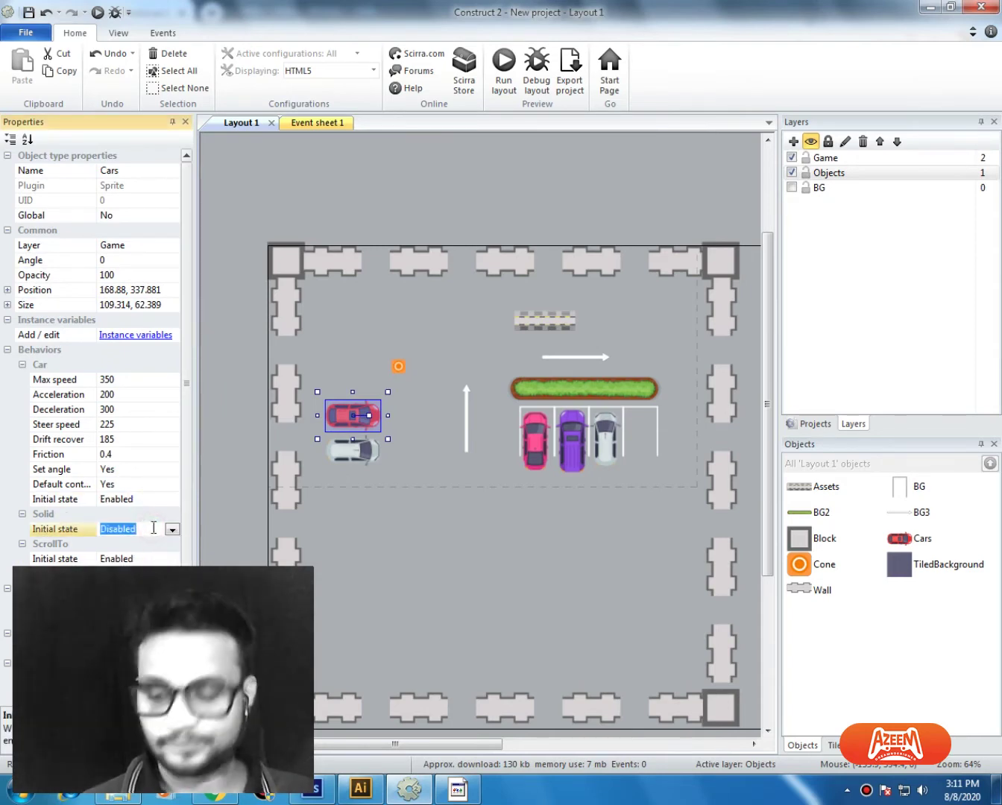
{"action": "double_click", "coordinate": [153, 528]}
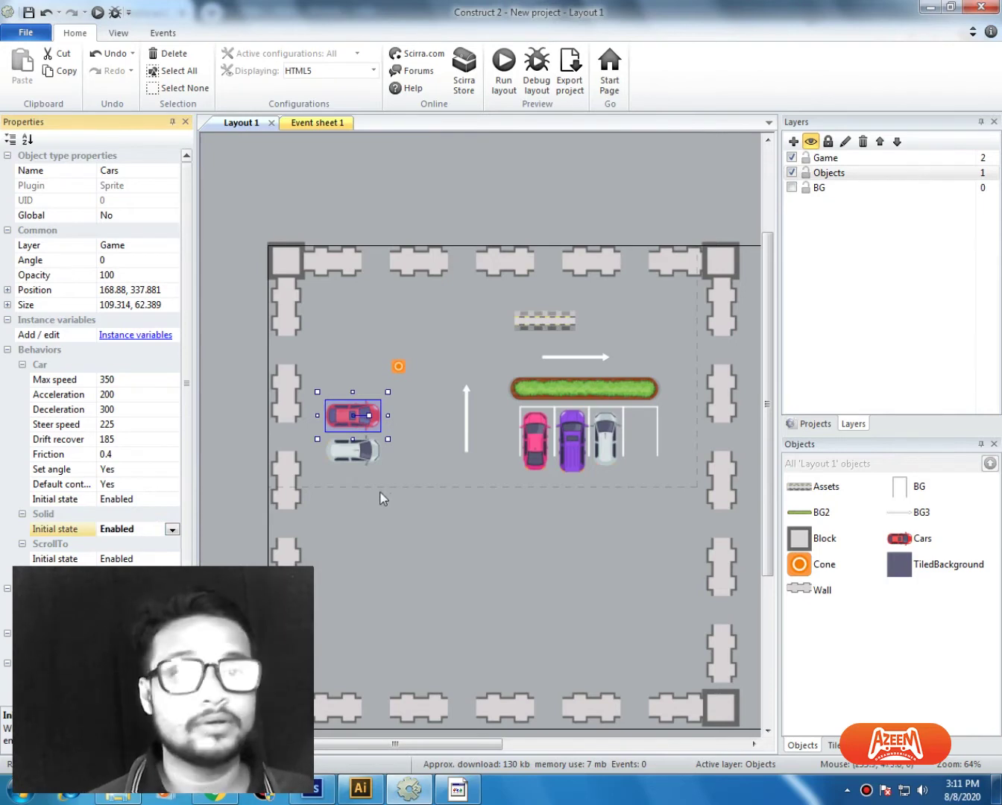
{"action": "left_click", "coordinate": [382, 494]}
Step: Run the layout in the browser preview and drive the red car into the cone to test pushing it
{"action": "key", "text": "F5"}
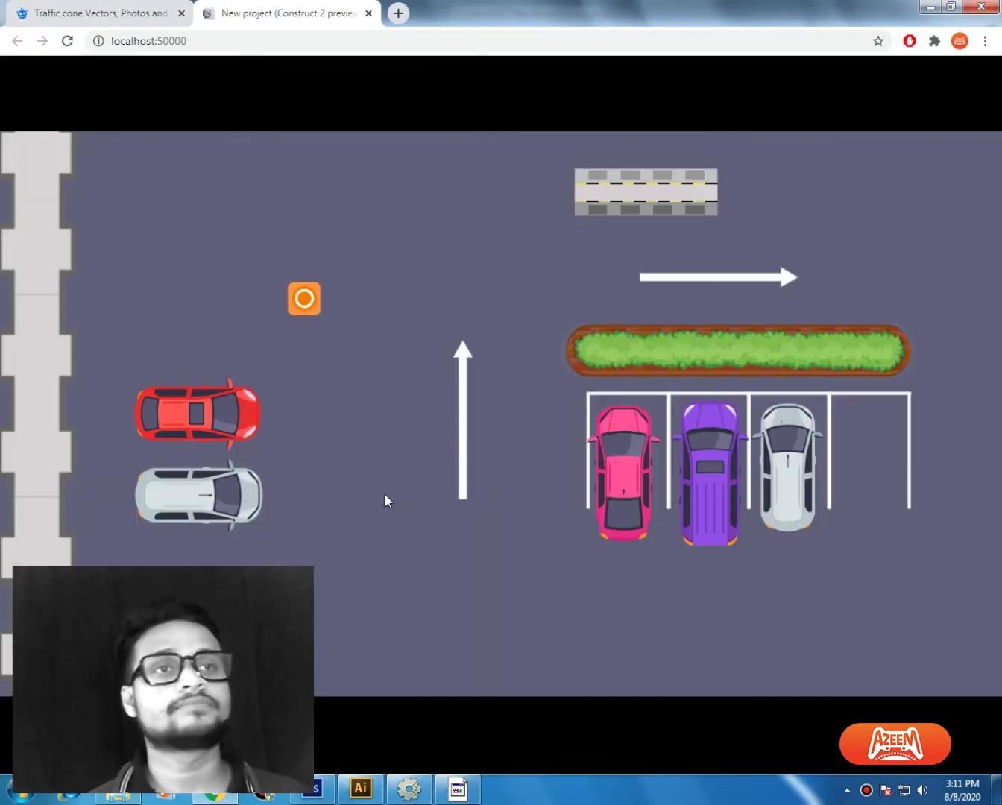
{"action": "key", "text": "Up"}
{"action": "key", "text": "Left"}
{"action": "key", "text": "Down"}
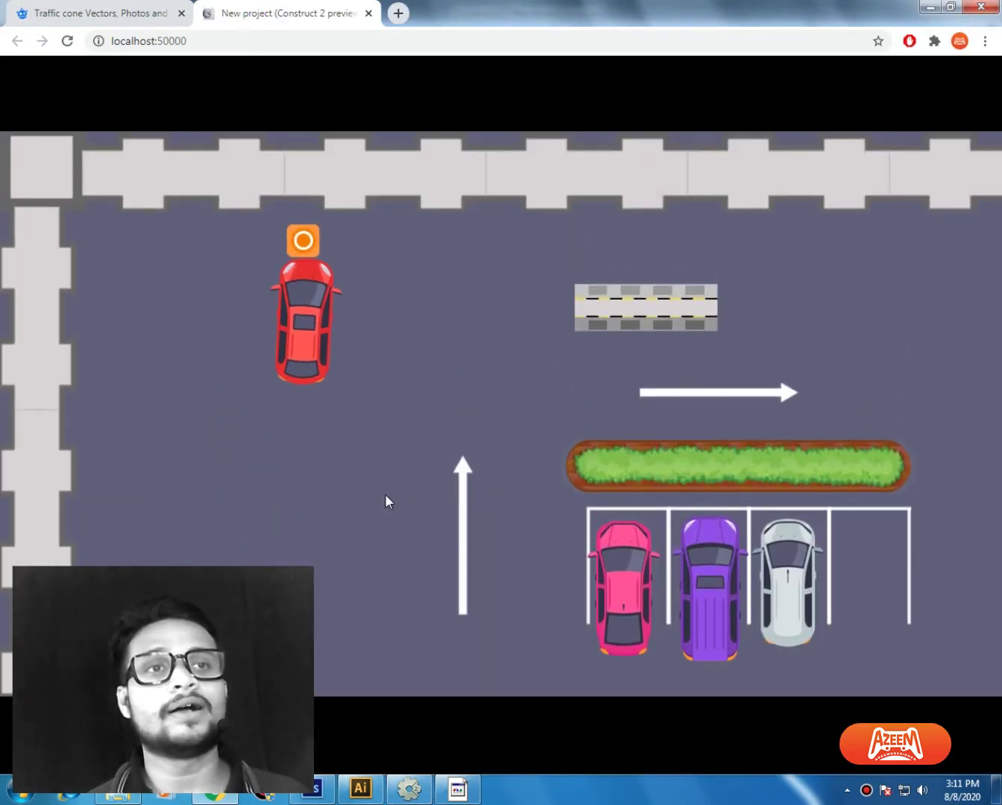
{"action": "key", "text": "Left"}
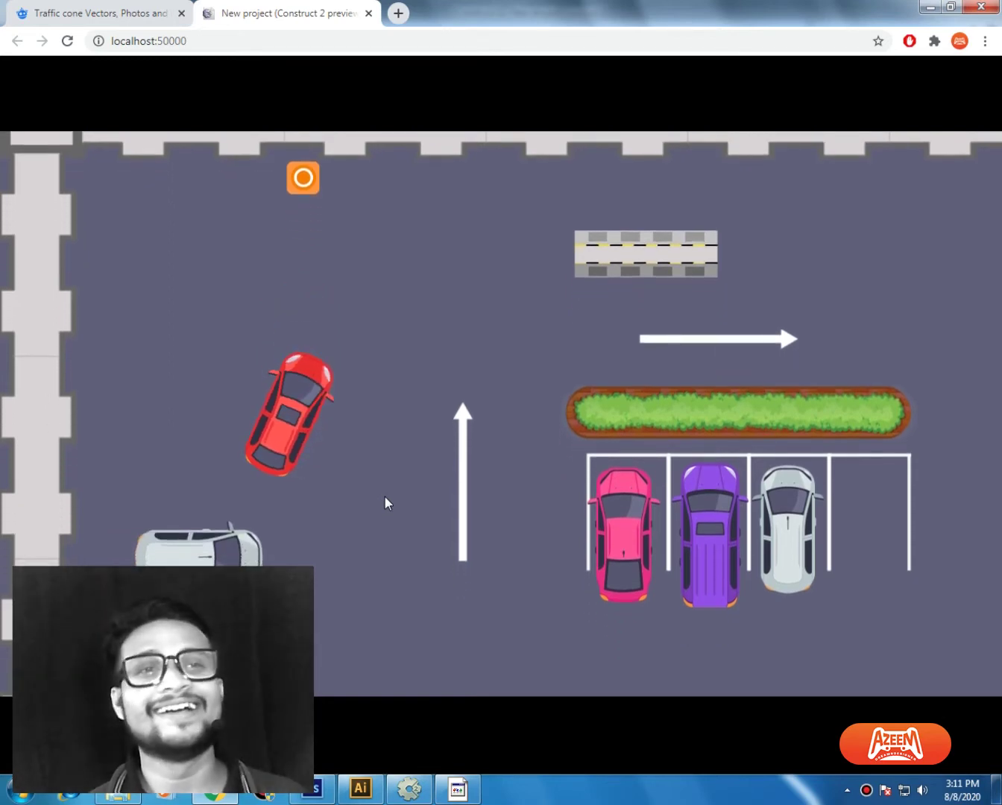
{"action": "key", "text": "Up"}
{"action": "key", "text": "Right"}
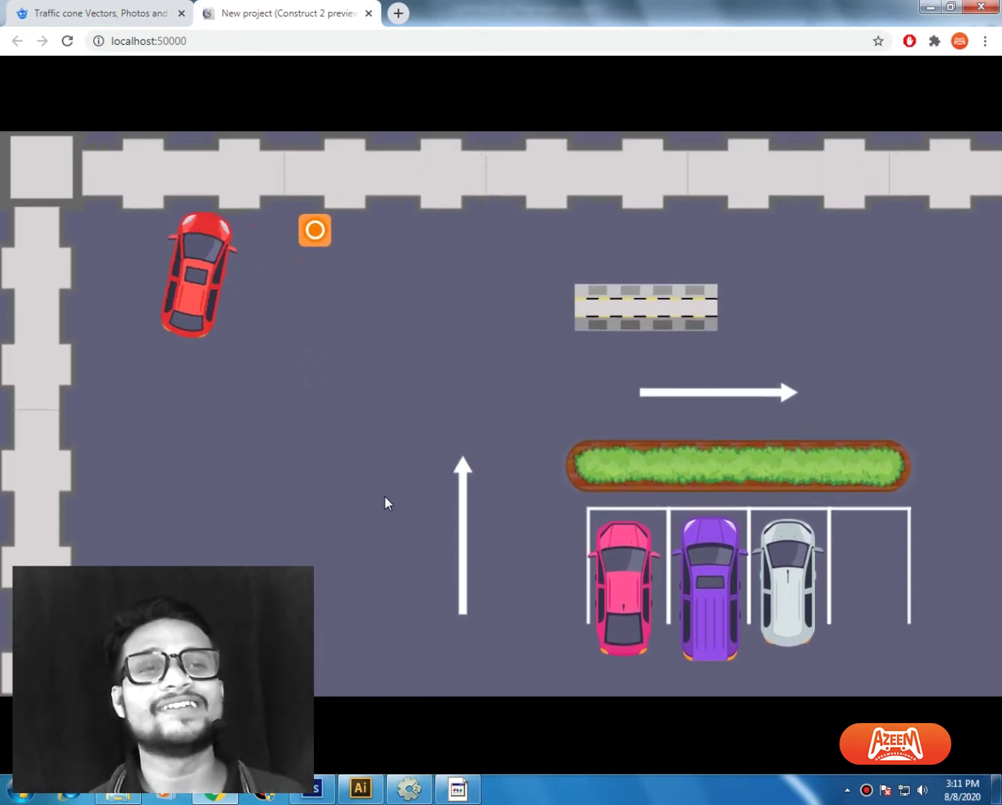
{"action": "key", "text": "Up"}
{"action": "key", "text": "Up"}
{"action": "key", "text": "Right"}
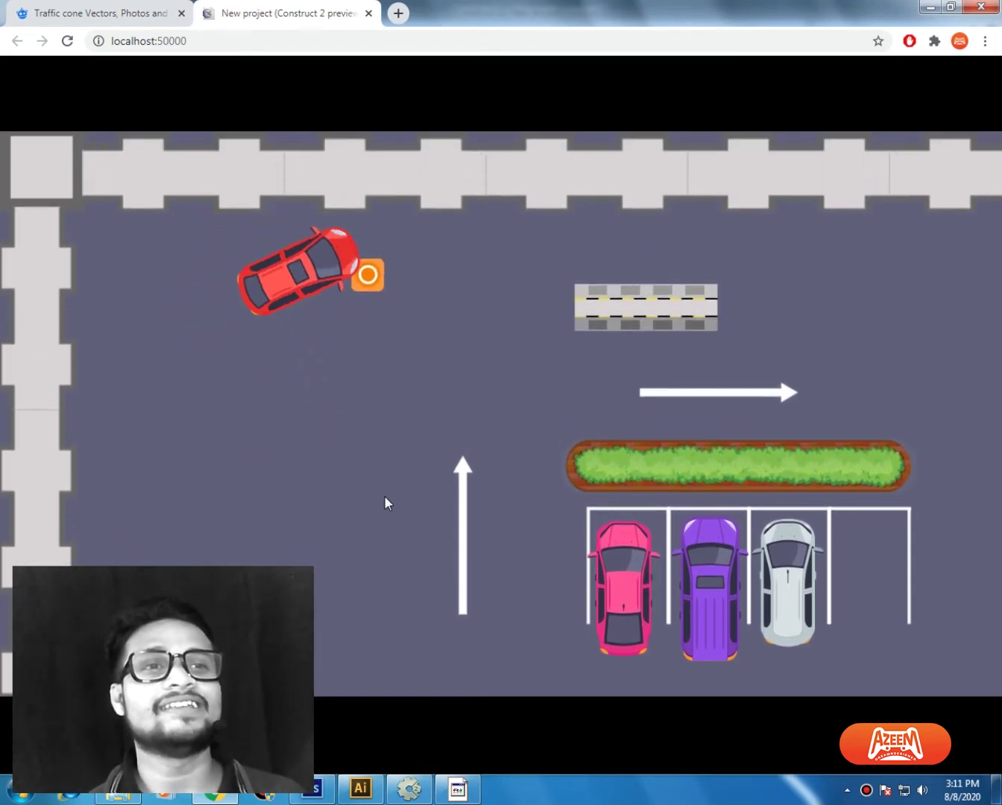
{"action": "key", "text": "Down"}
{"action": "key", "text": "Down"}
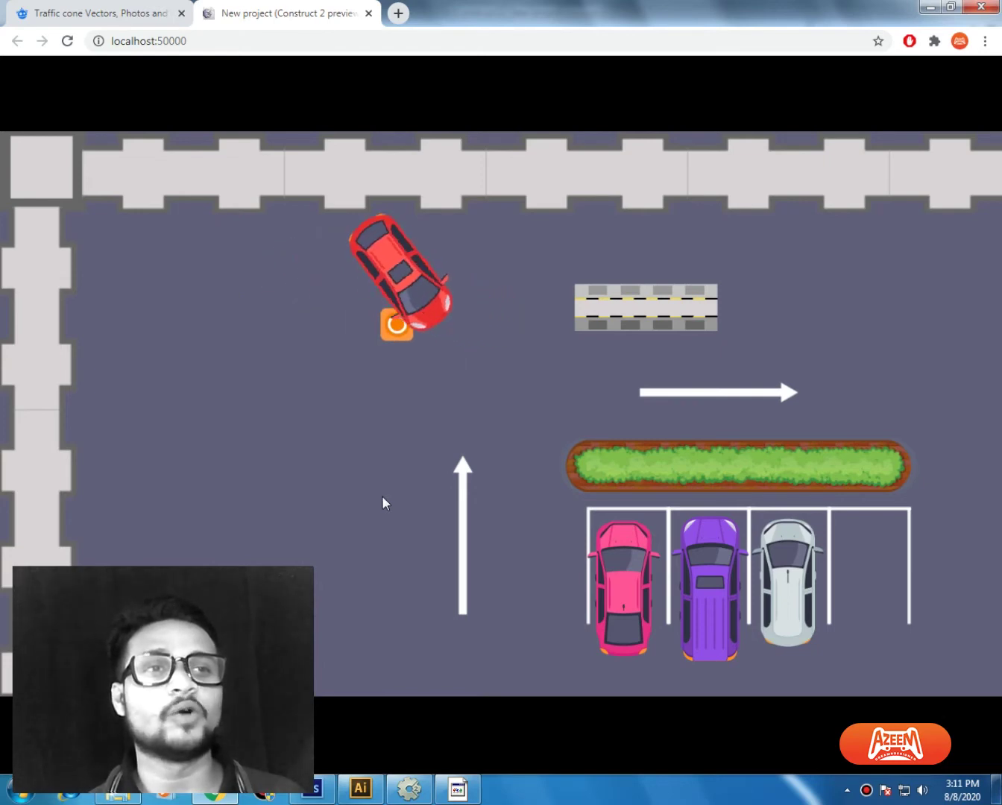
Step: Drive the red car past the barrier and around the layout to the wall corner, testing the cone collision again
{"action": "key", "text": "Up"}
{"action": "key", "text": "Left"}
{"action": "key", "text": "Down"}
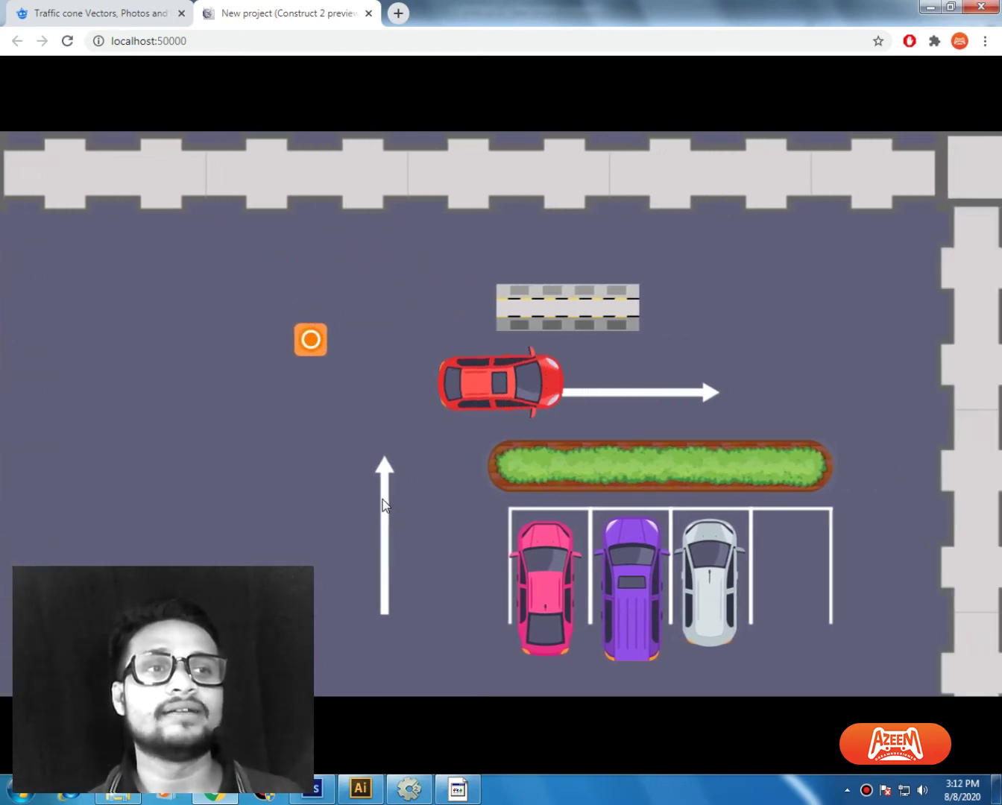
{"action": "key", "text": "Right"}
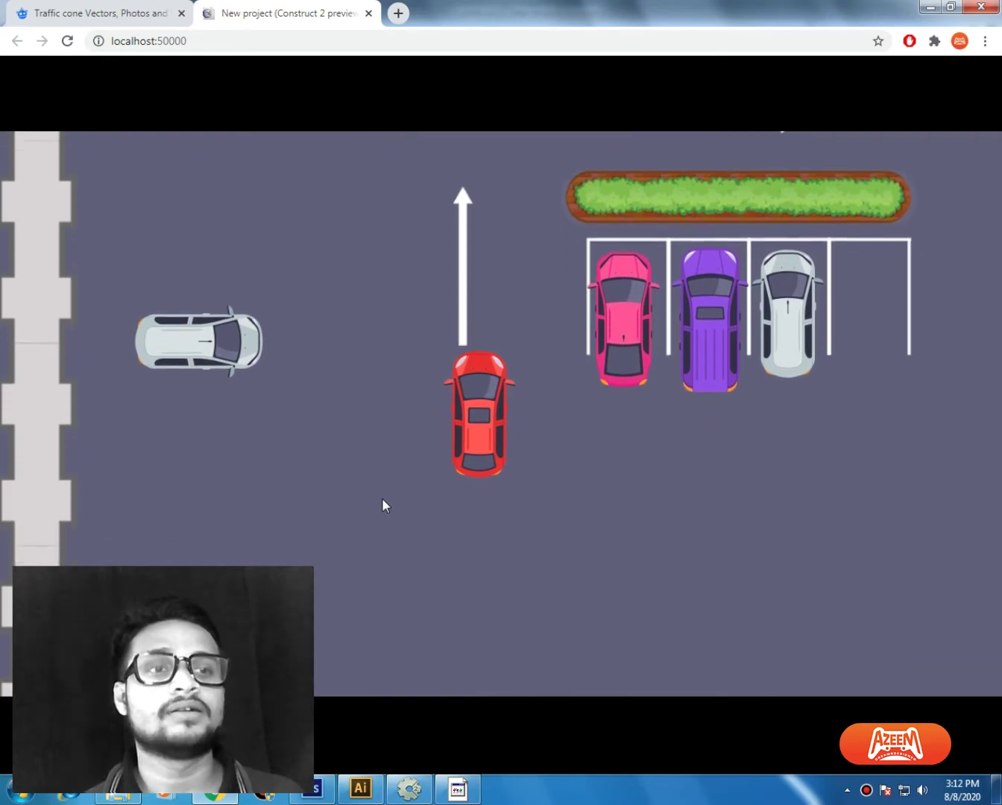
{"action": "key", "text": "Up"}
{"action": "key", "text": "Left"}
{"action": "key", "text": "Right"}
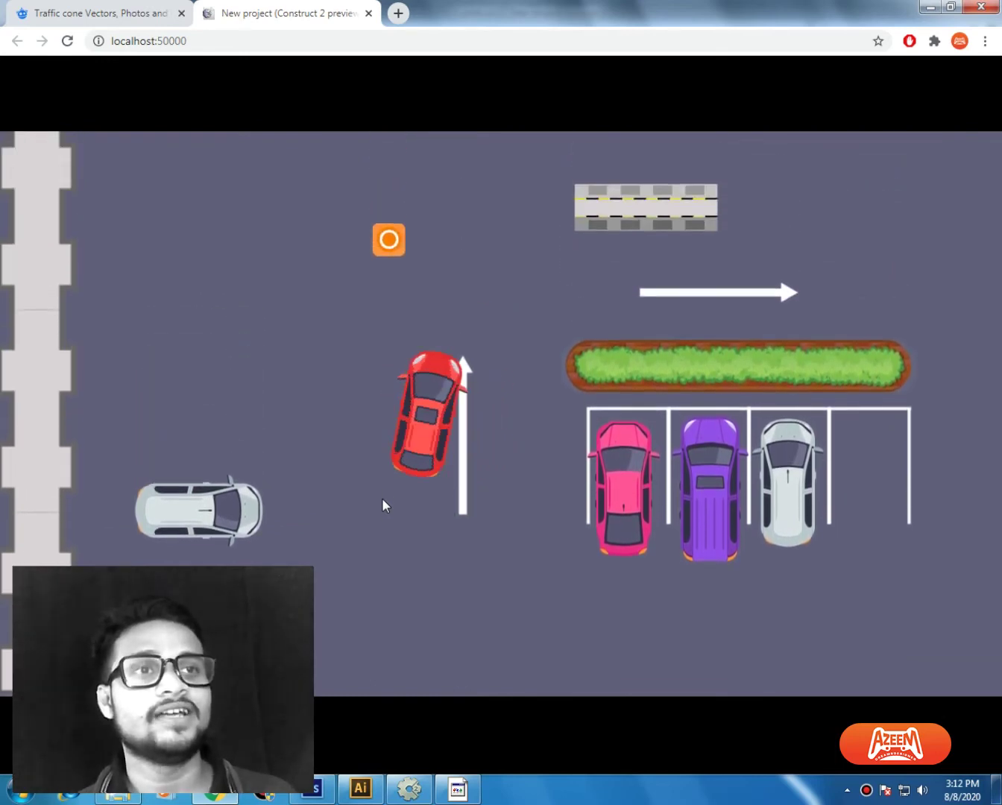
{"action": "key", "text": "Left"}
{"action": "key", "text": "Right"}
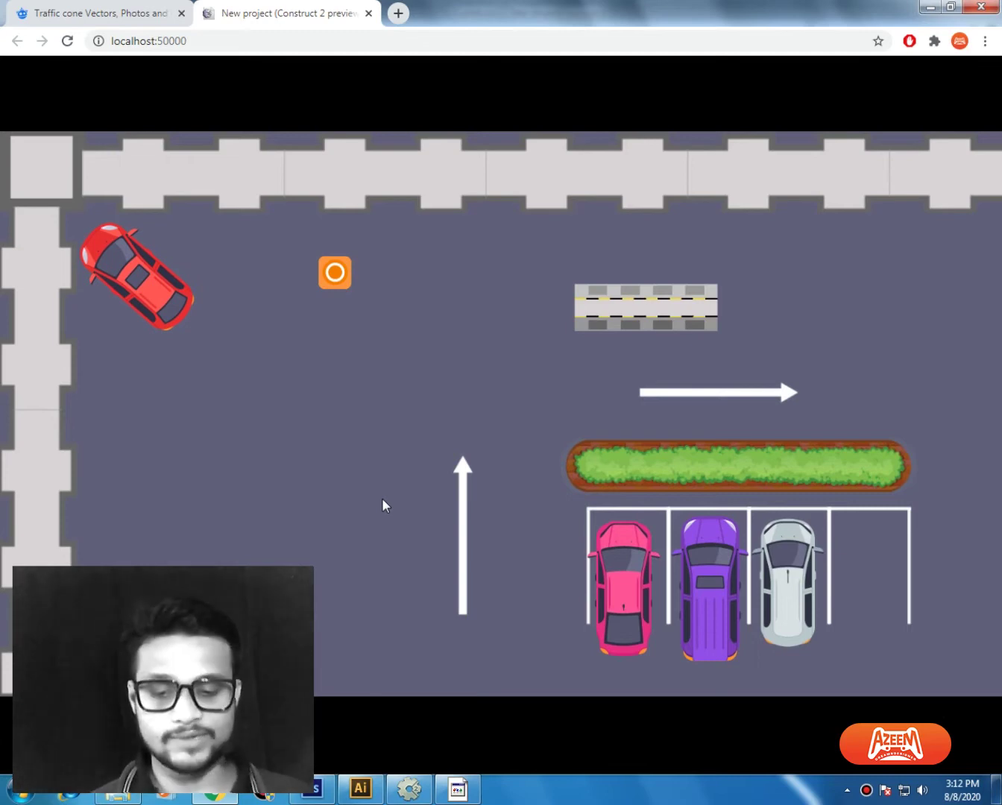
Step: Switch back to Construct 2 and open the event sheet of Layout 1
{"action": "key", "text": "alt+Tab"}
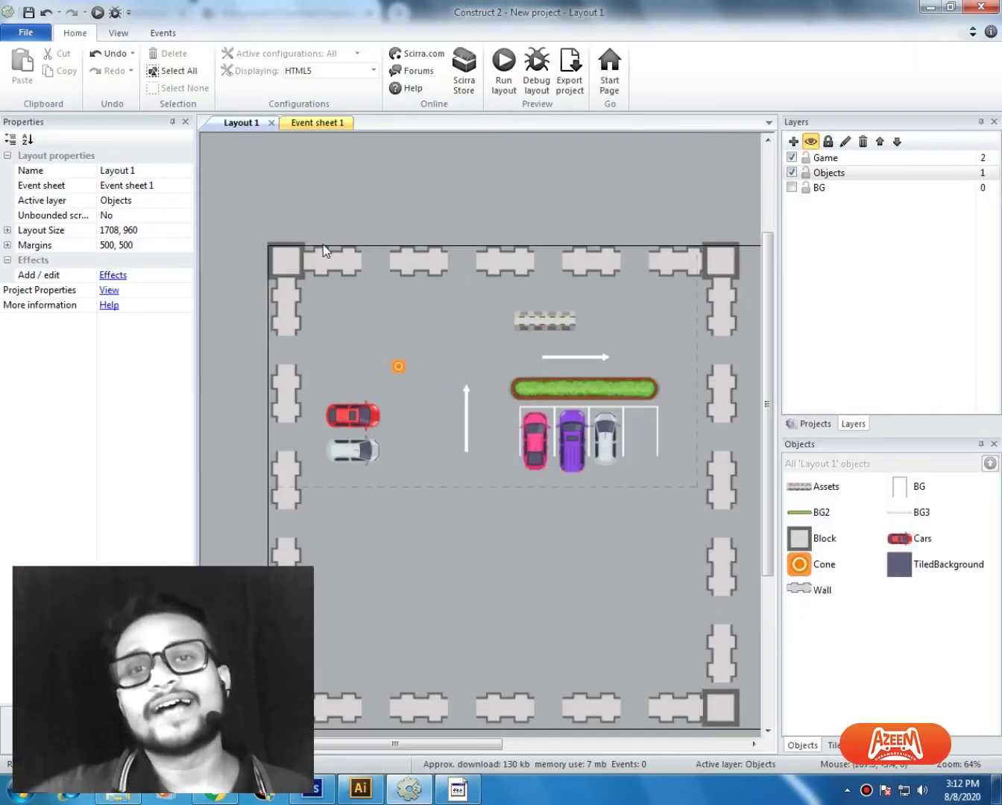
{"action": "right_click", "coordinate": [433, 172]}
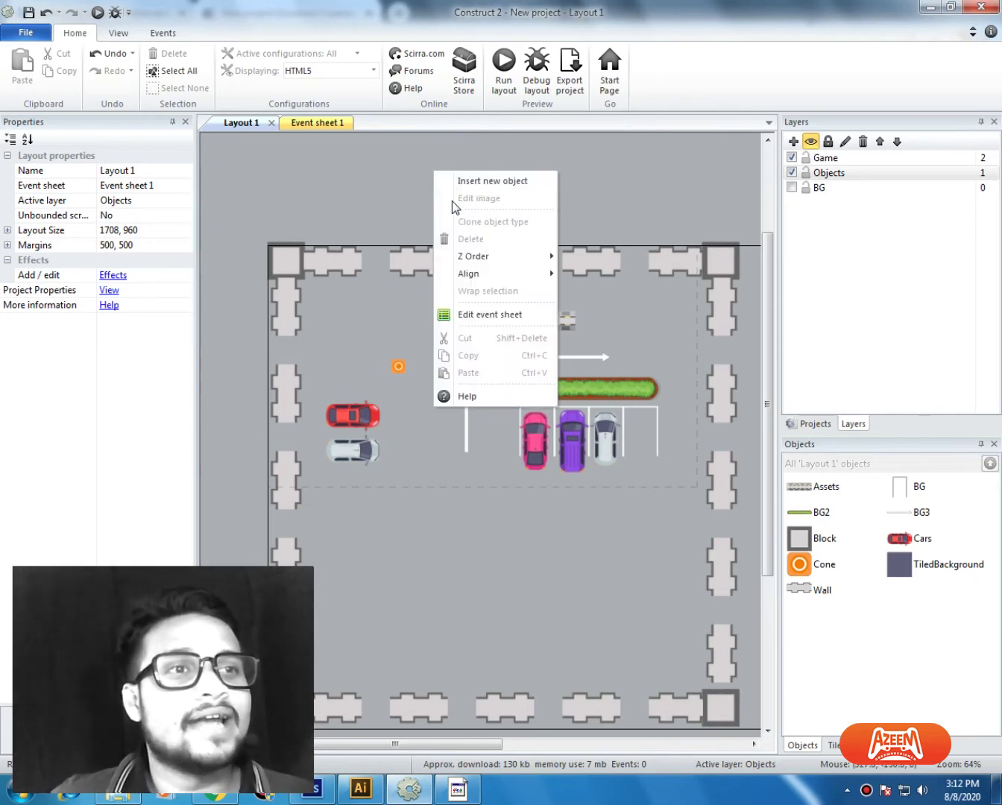
{"action": "left_click", "coordinate": [520, 317]}
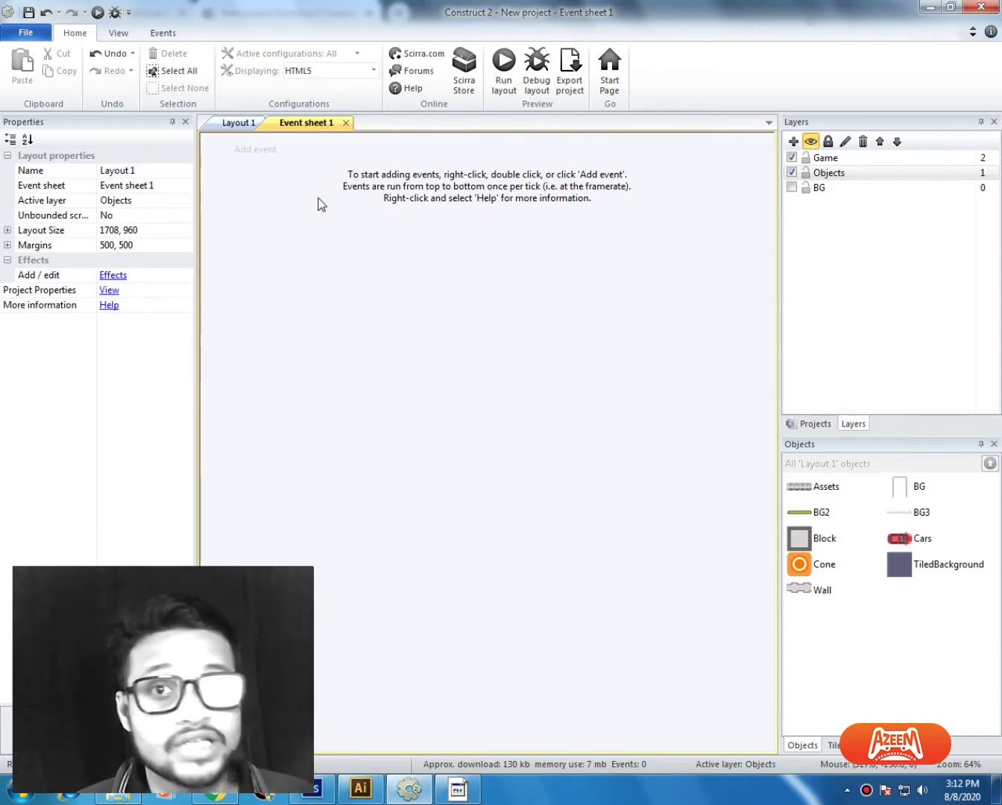
Step: Add an event with the Cone condition On collision with another object, choosing Cars as the object
{"action": "left_click", "coordinate": [257, 150]}
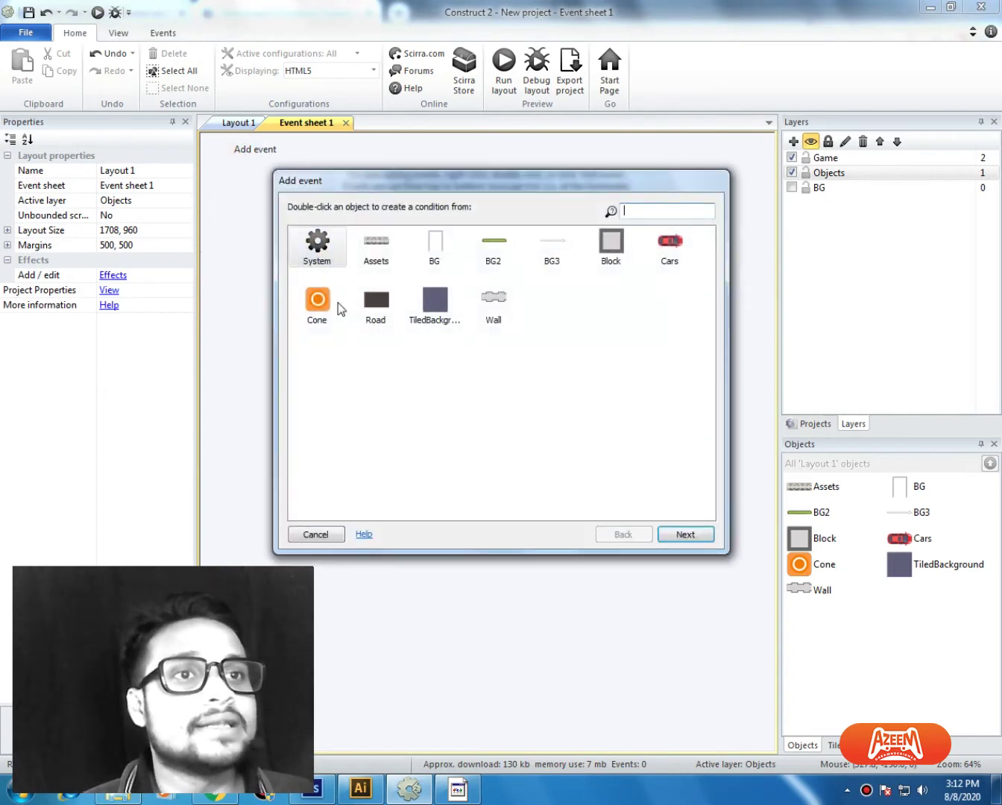
{"action": "left_click", "coordinate": [326, 303]}
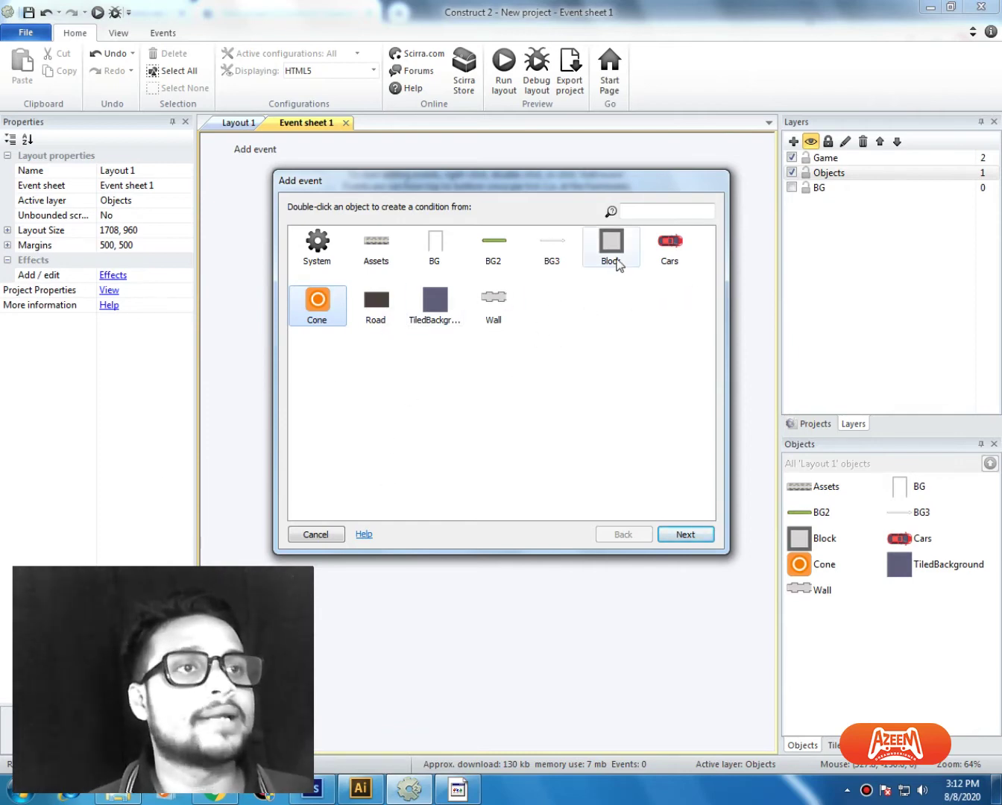
{"action": "double_click", "coordinate": [328, 307]}
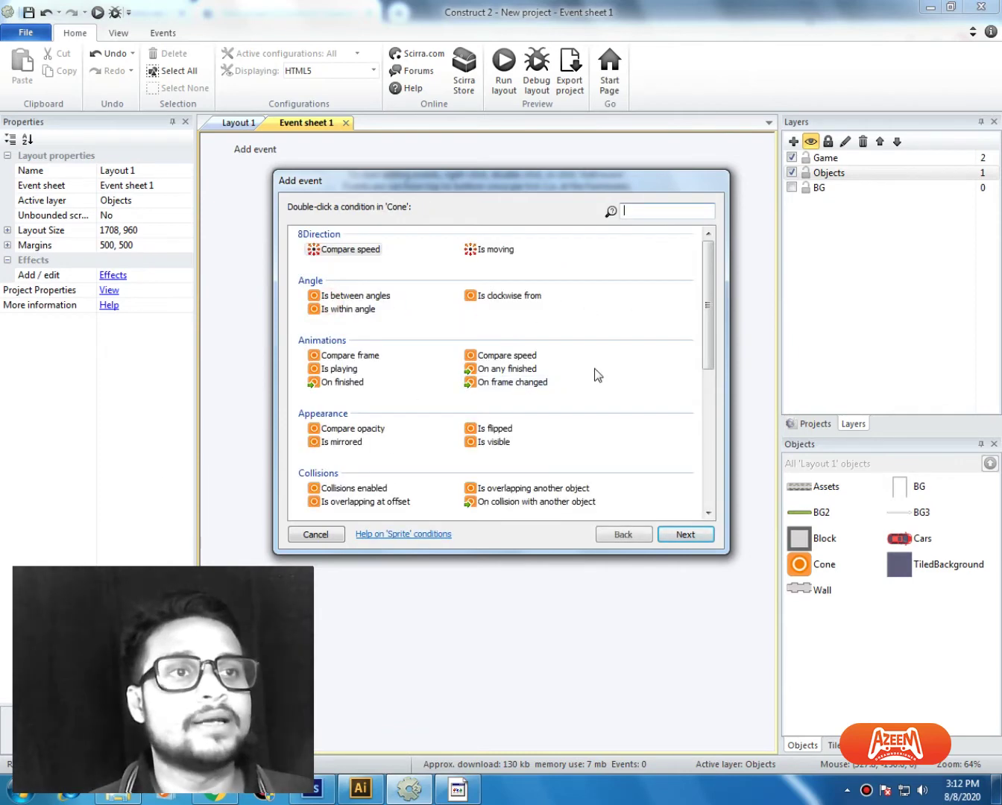
{"action": "left_click", "coordinate": [714, 311]}
{"action": "left_click_drag", "start_coordinate": [714, 362], "coordinate": [713, 366]}
{"action": "scroll", "coordinate": [714, 367], "scroll_direction": "down", "scroll_amount": 1}
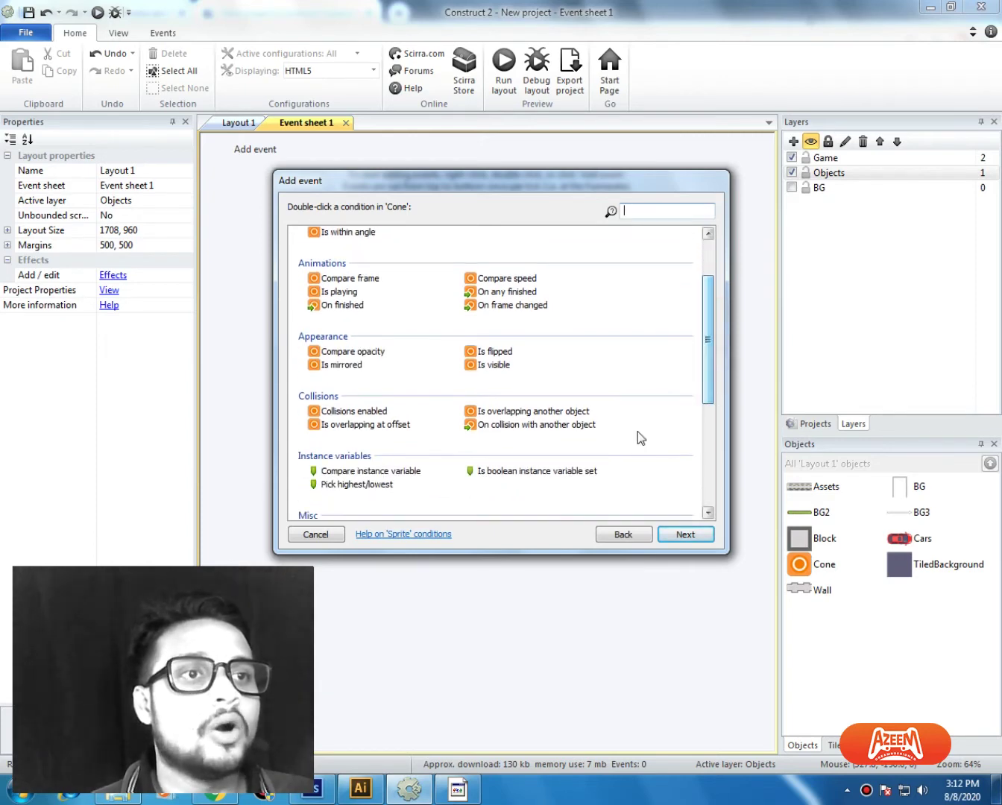
{"action": "left_click", "coordinate": [540, 427]}
{"action": "double_click", "coordinate": [540, 426]}
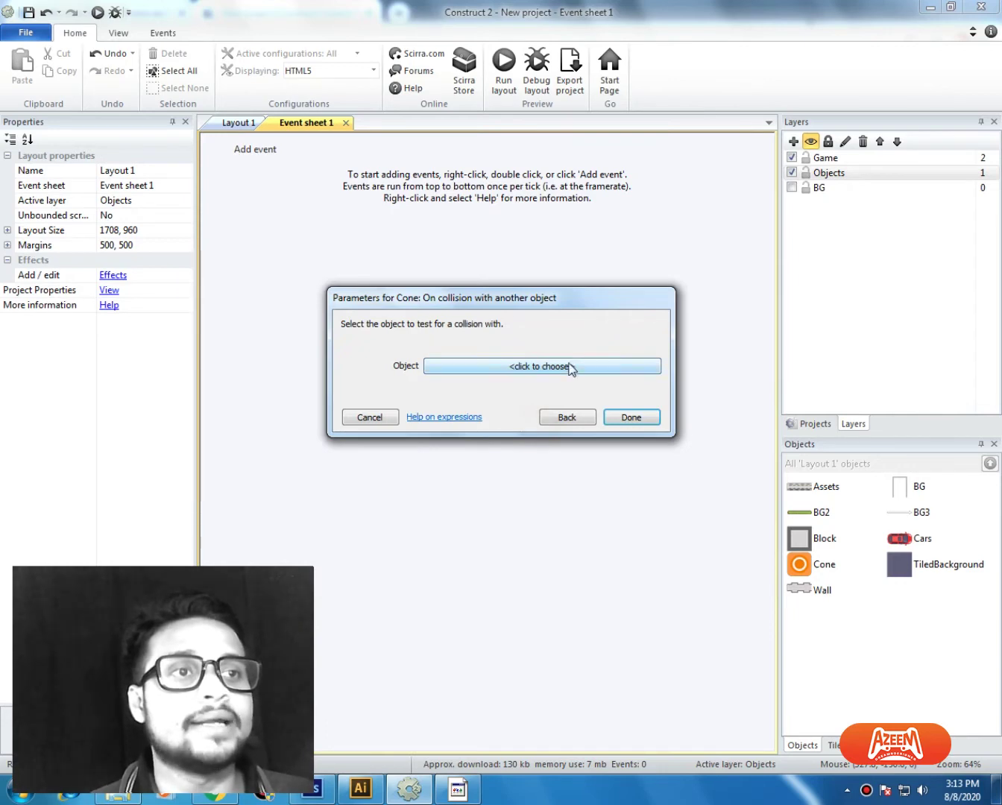
{"action": "left_click", "coordinate": [571, 369]}
{"action": "left_click", "coordinate": [610, 247]}
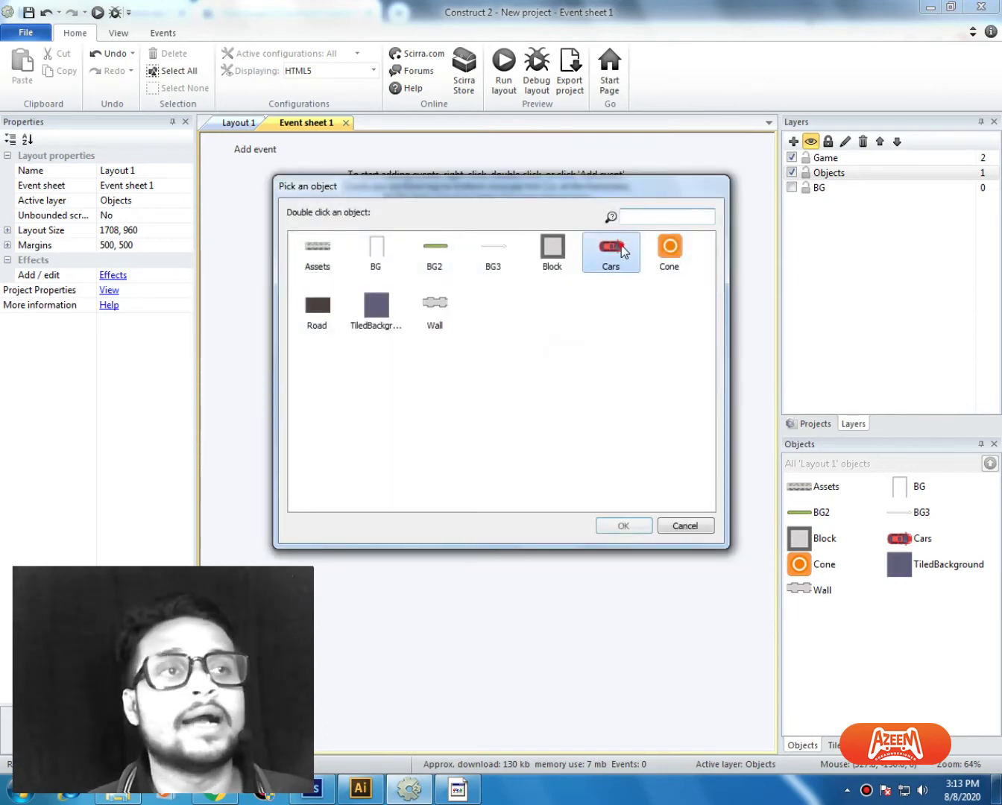
{"action": "double_click", "coordinate": [611, 248]}
{"action": "left_click", "coordinate": [633, 432]}
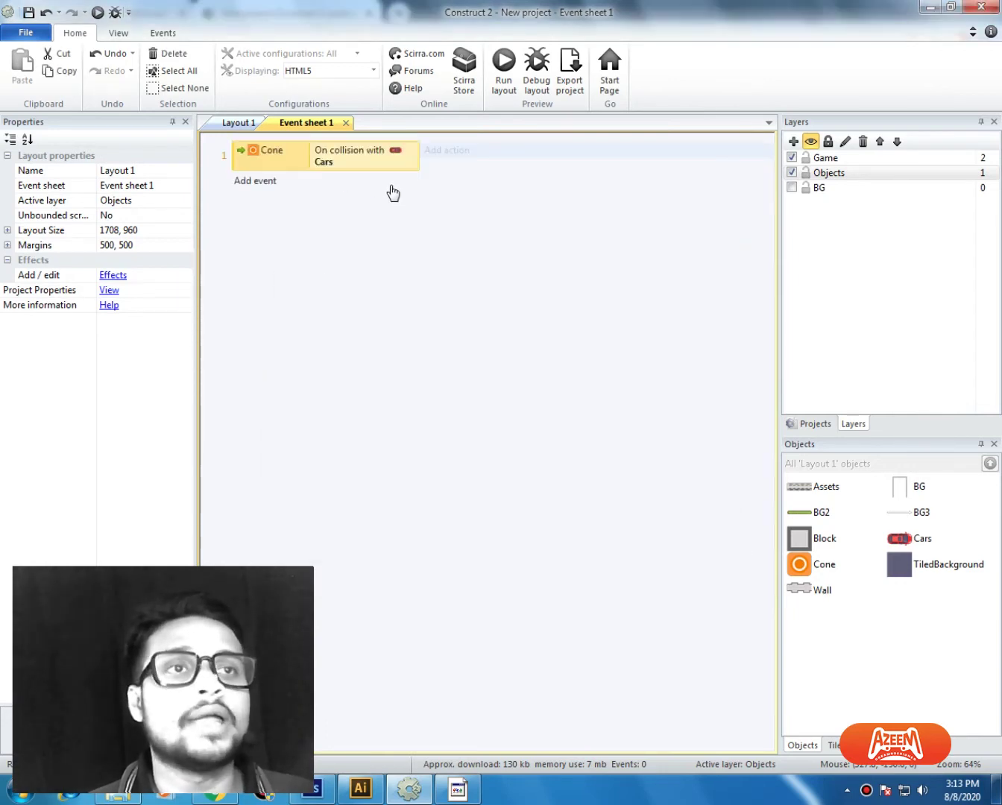
Step: Add a Cone Set frame action with frame number 1 to the Cone and Cars collision event
{"action": "left_click", "coordinate": [442, 157]}
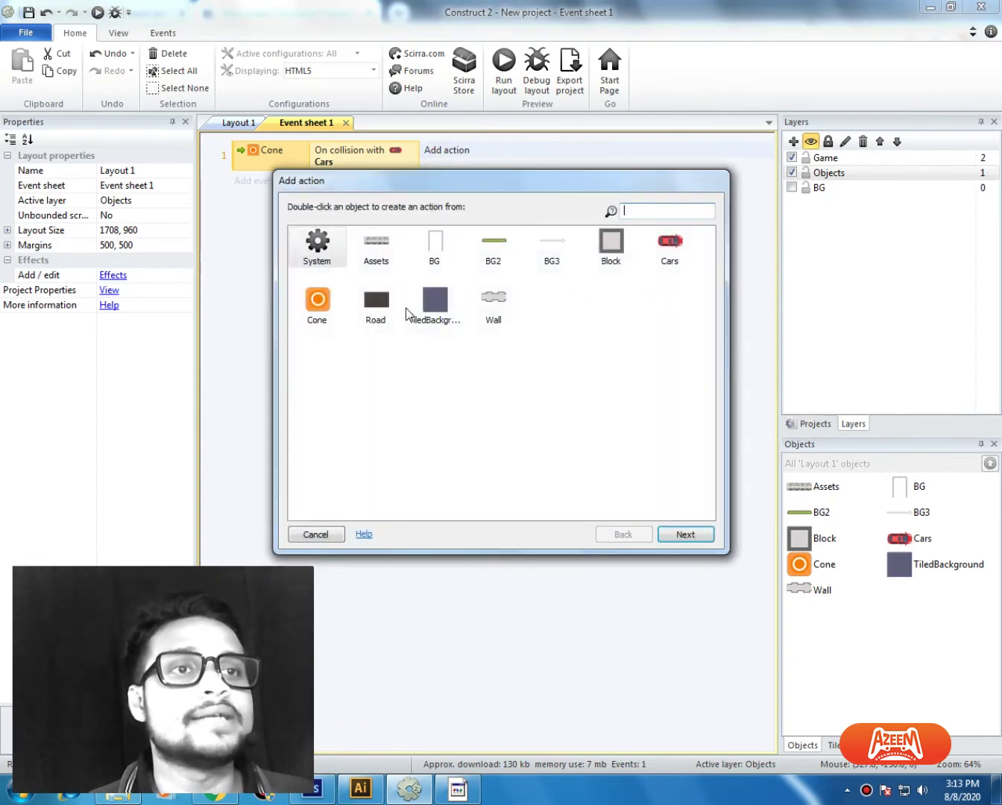
{"action": "double_click", "coordinate": [327, 304]}
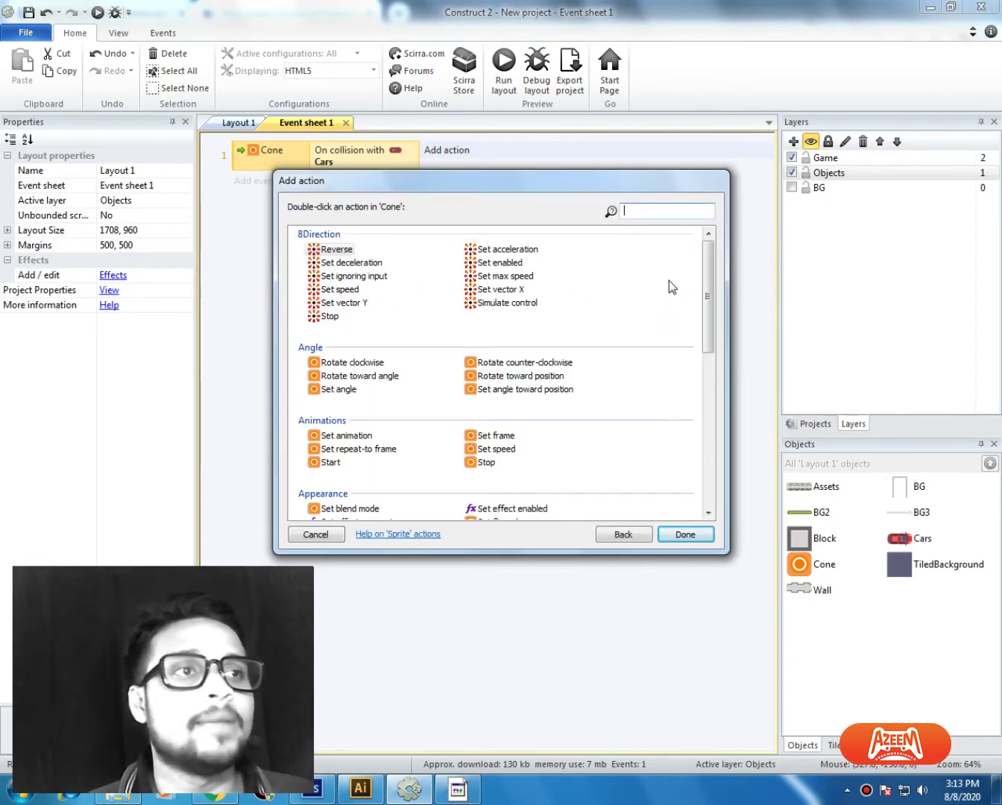
{"action": "left_click_drag", "start_coordinate": [708, 284], "coordinate": [714, 336]}
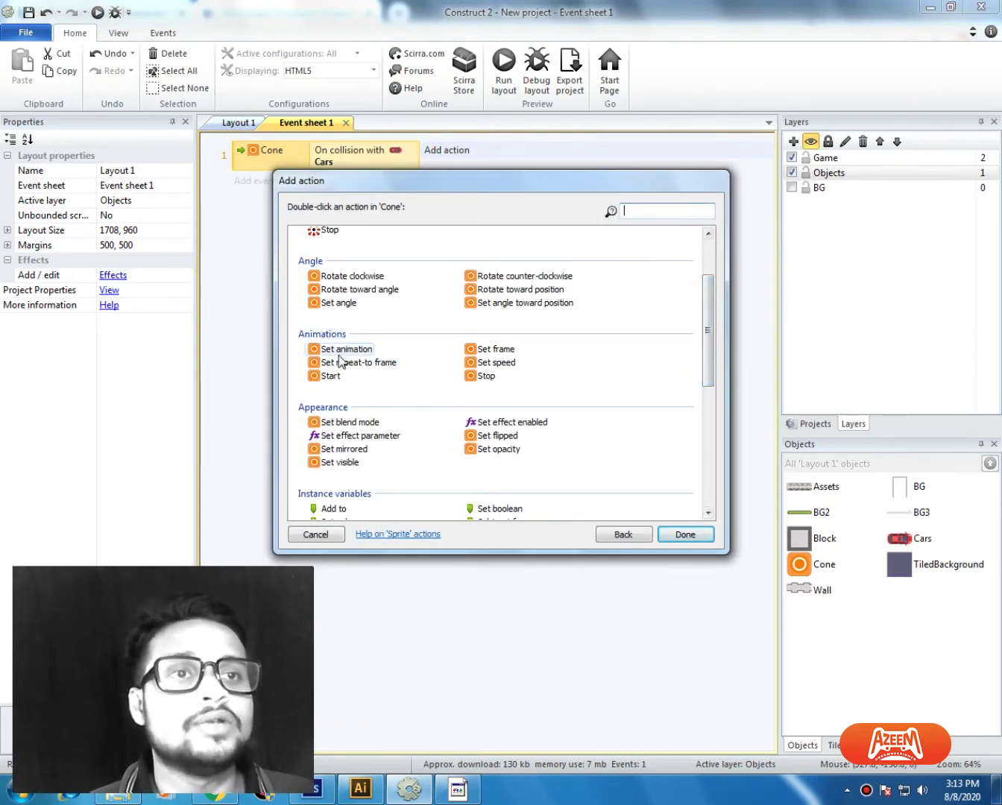
{"action": "double_click", "coordinate": [495, 349]}
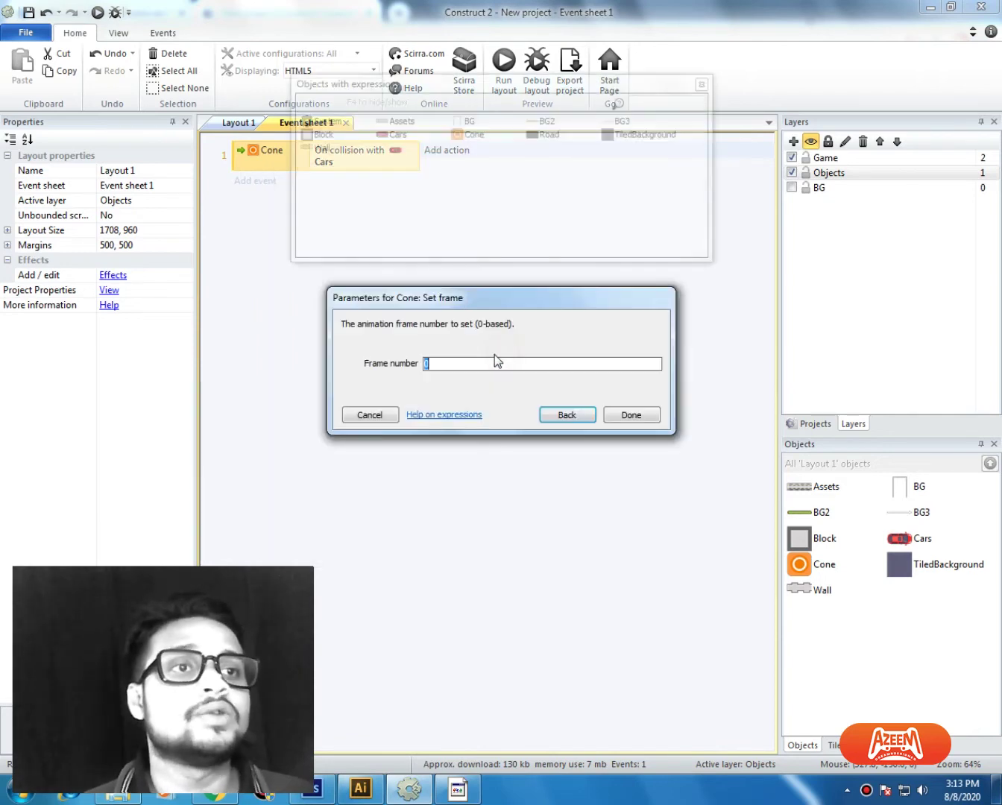
{"action": "type", "text": "1"}
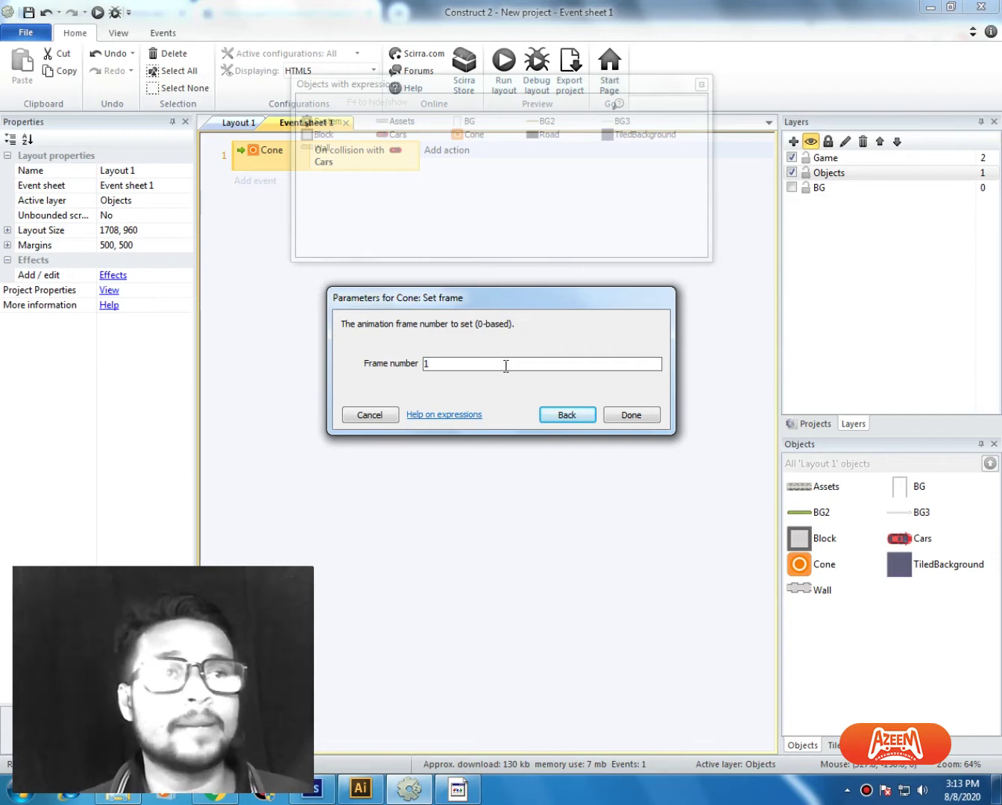
{"action": "left_click", "coordinate": [632, 415]}
Step: Check animation frame 1 of the Cone sprite in the image editor and close the editor
{"action": "double_click", "coordinate": [821, 564]}
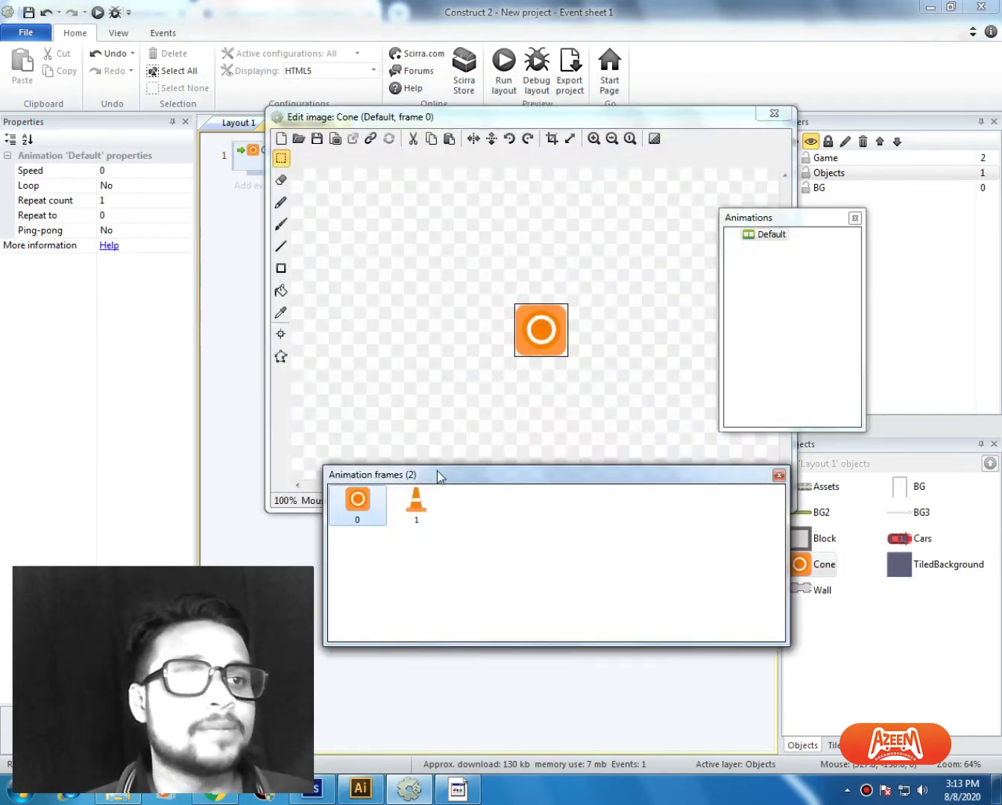
{"action": "left_click", "coordinate": [416, 503]}
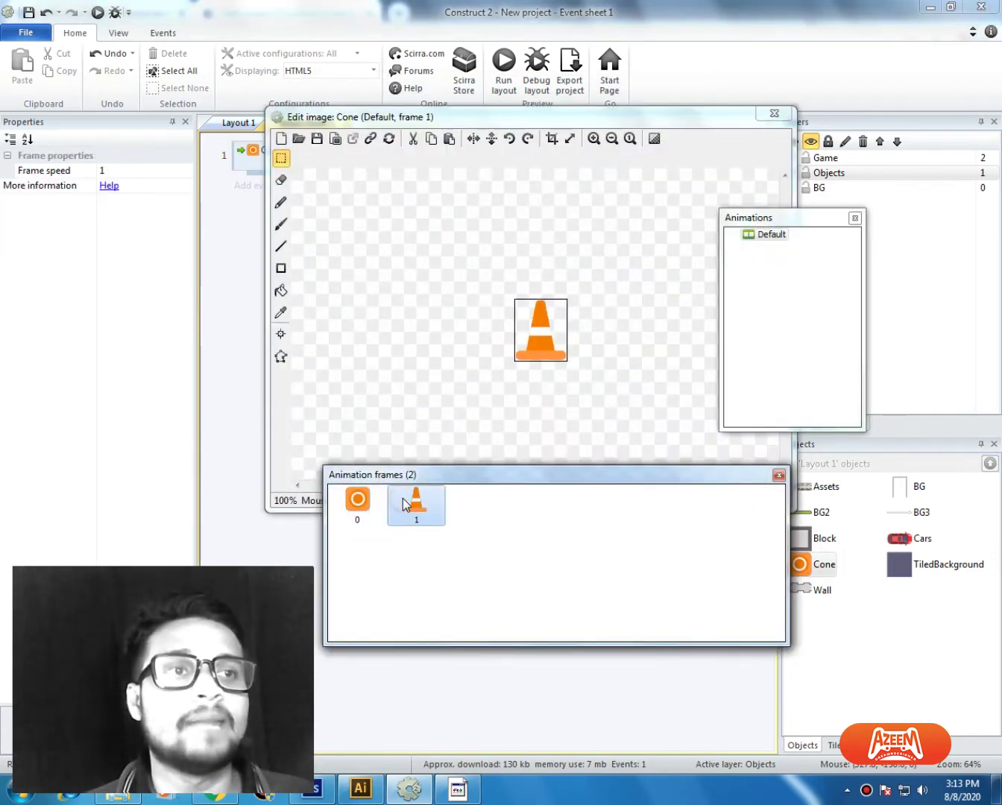
{"action": "left_click", "coordinate": [774, 114]}
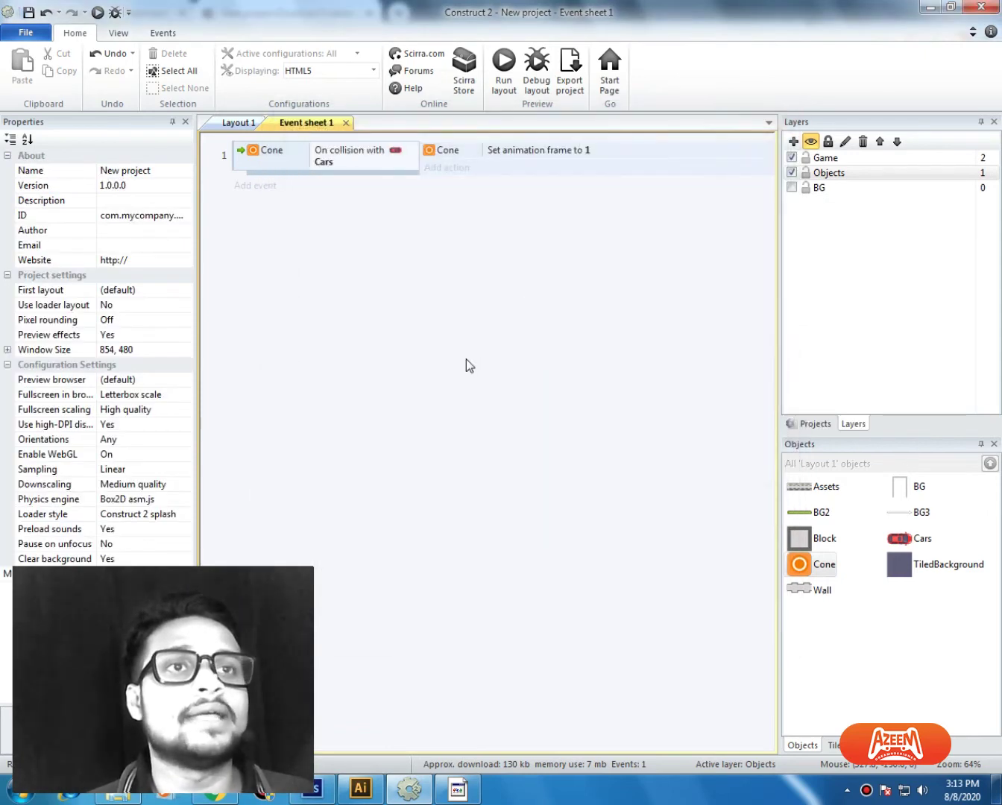
Step: Preview Layout 1 in the browser and drive the red car into the cone to test the frame change
{"action": "left_click", "coordinate": [239, 122]}
{"action": "key", "text": "F5"}
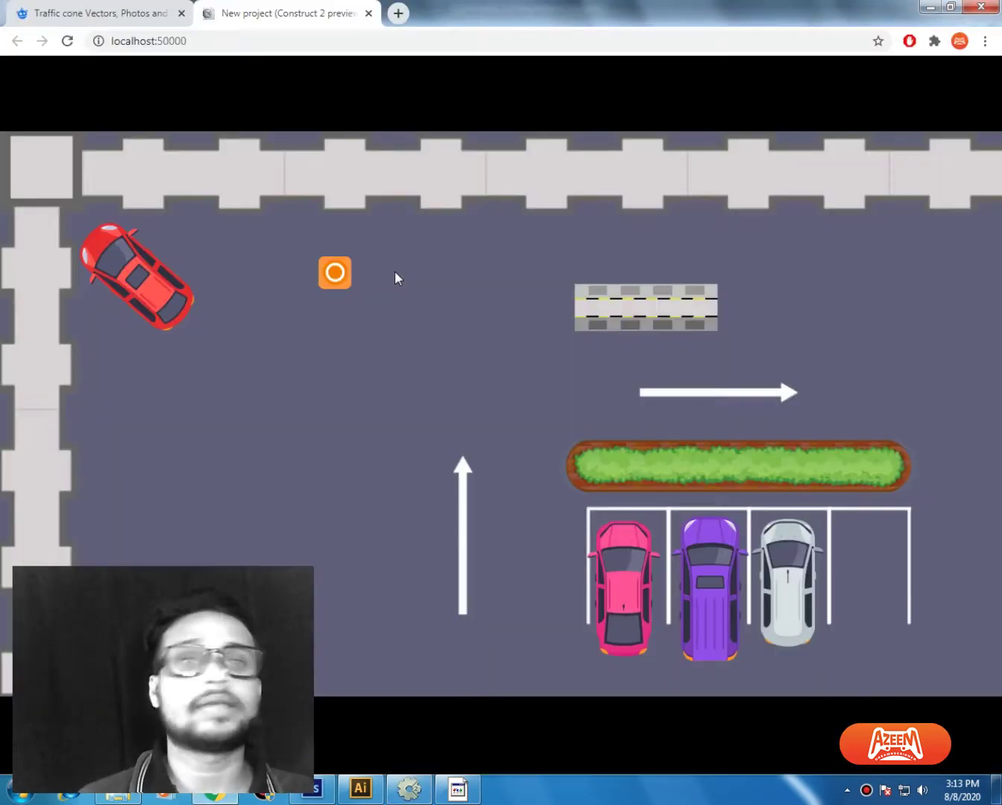
{"action": "key", "text": "Up"}
{"action": "key", "text": "Left"}
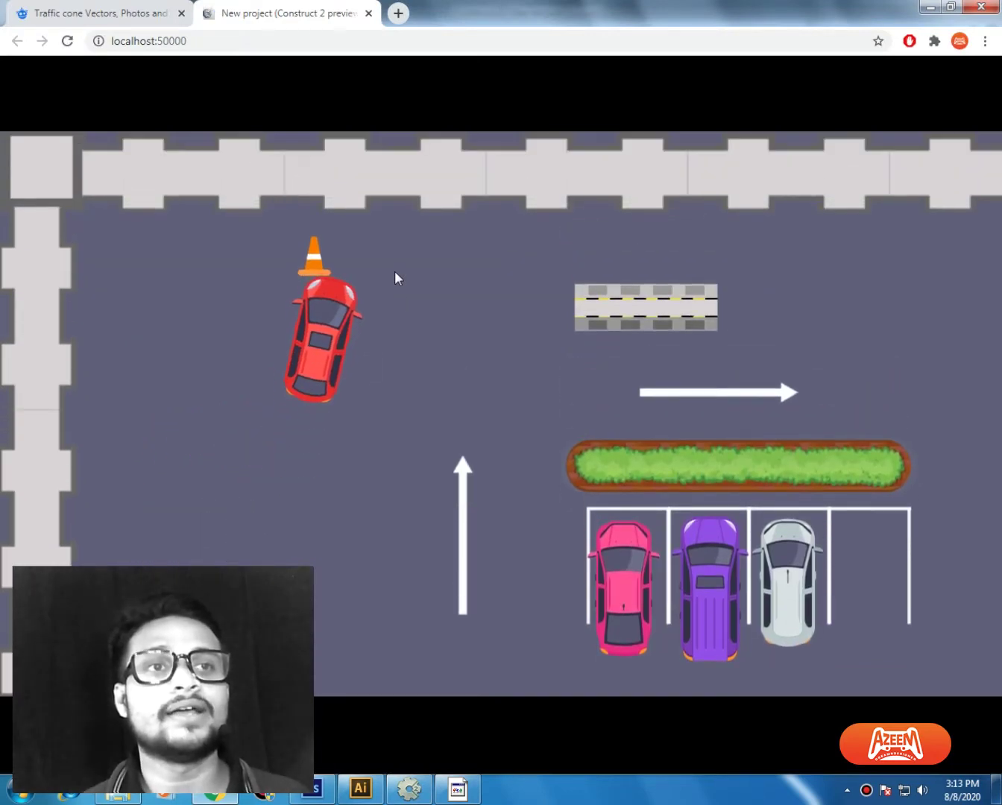
{"action": "key", "text": "Down"}
{"action": "key", "text": "Right"}
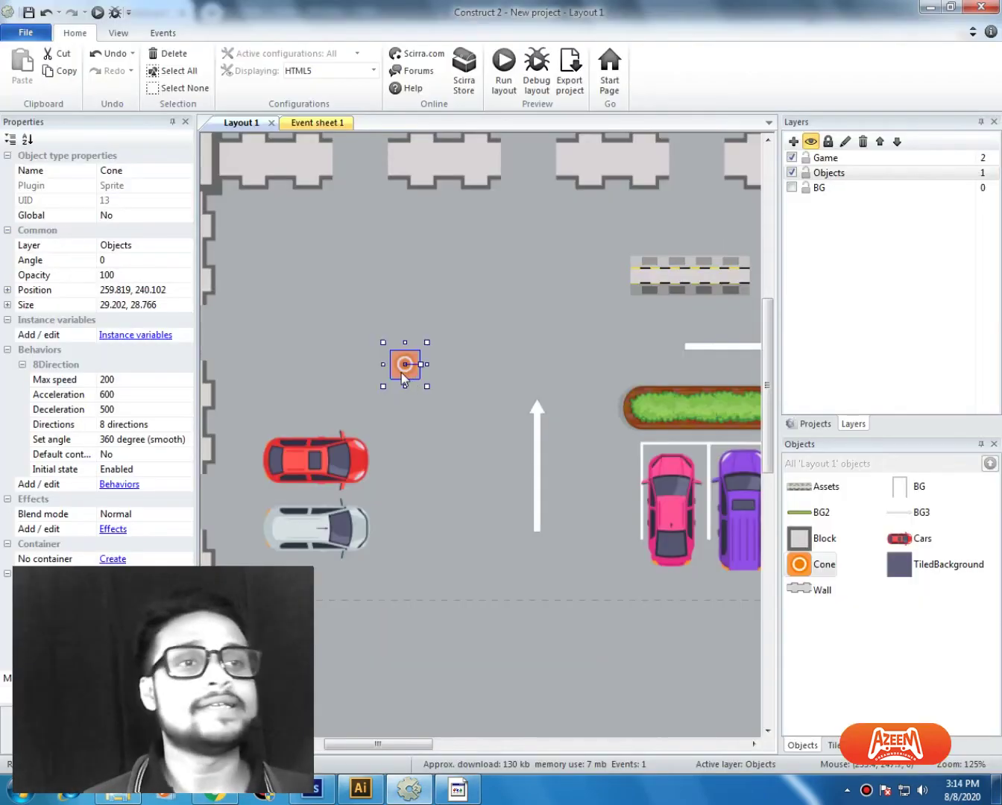
Step: Duplicate the cone in Layout 1 to form a horizontal row of four, the last at about 450, 240
{"action": "left_click_drag", "start_coordinate": [407, 381], "coordinate": [593, 372], "text": "ctrl"}
{"action": "left_click", "coordinate": [468, 381]}
{"action": "key", "text": "ctrl+z"}
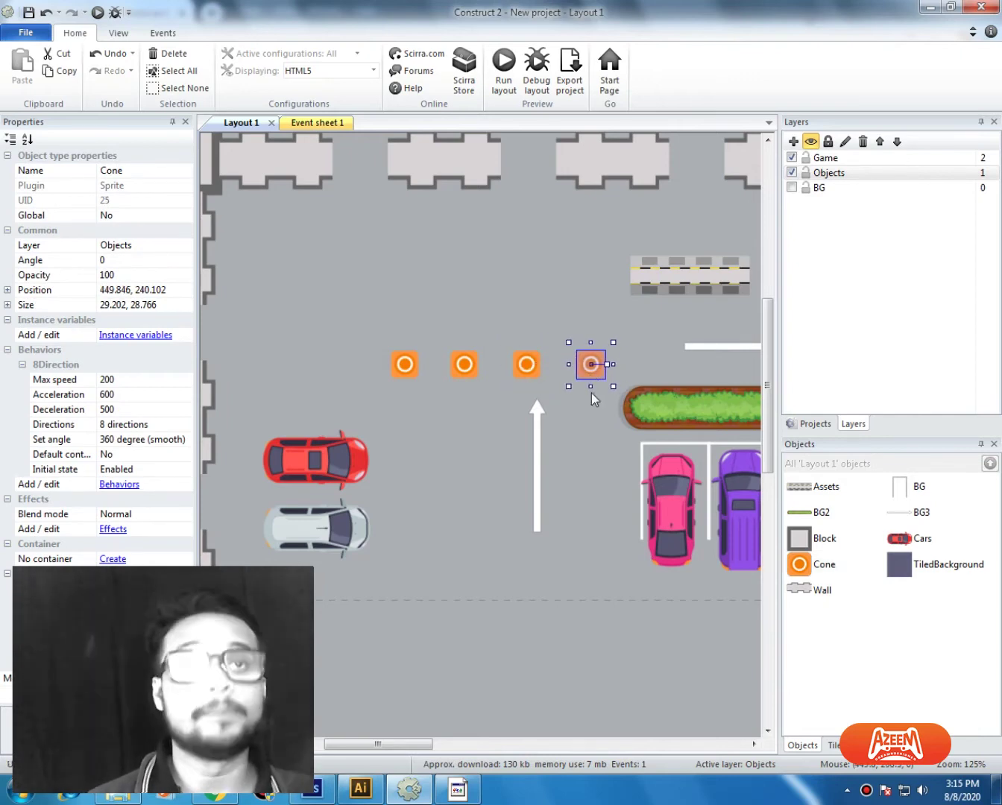
Step: Preview the layout, drive the red car into the row of cones to test their collisions, and return to Event sheet 1
{"action": "key", "text": "F5"}
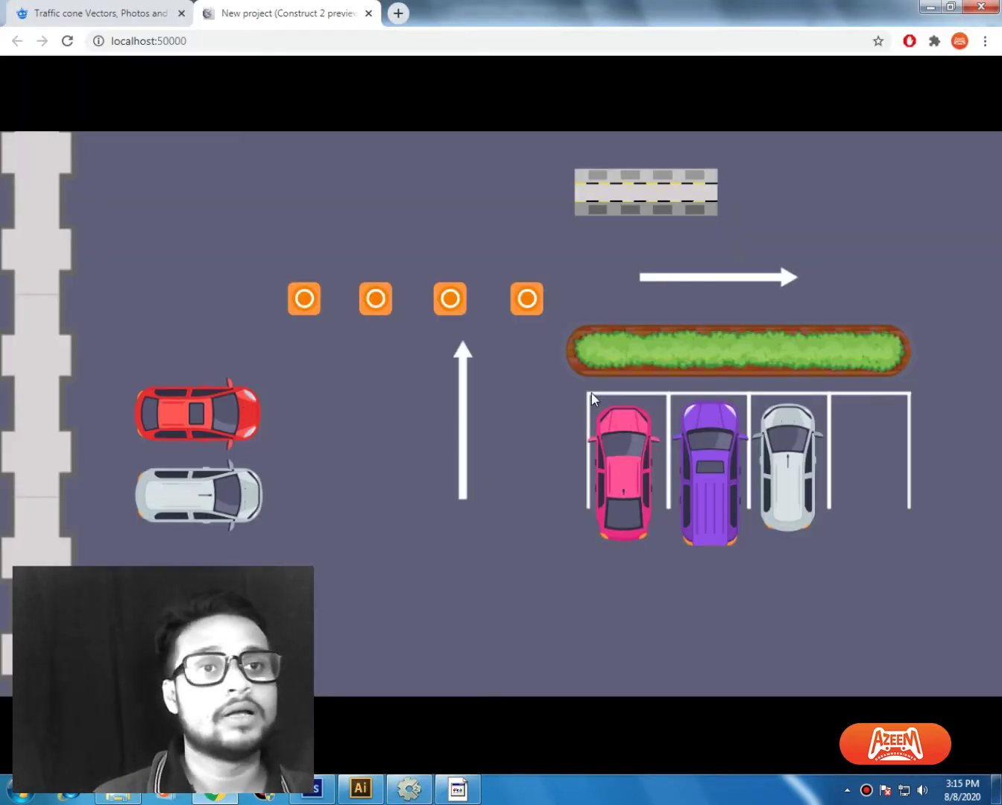
{"action": "key", "text": "Up"}
{"action": "key", "text": "Left"}
{"action": "key", "text": "Down"}
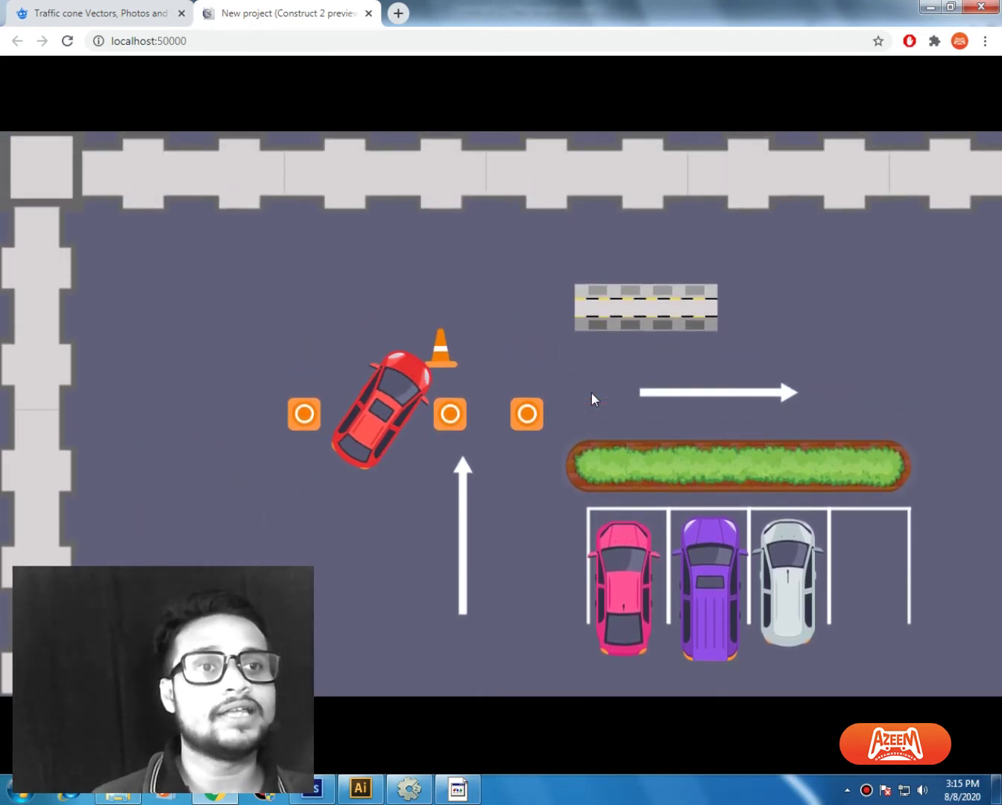
{"action": "key", "text": "Left"}
{"action": "key", "text": "Down"}
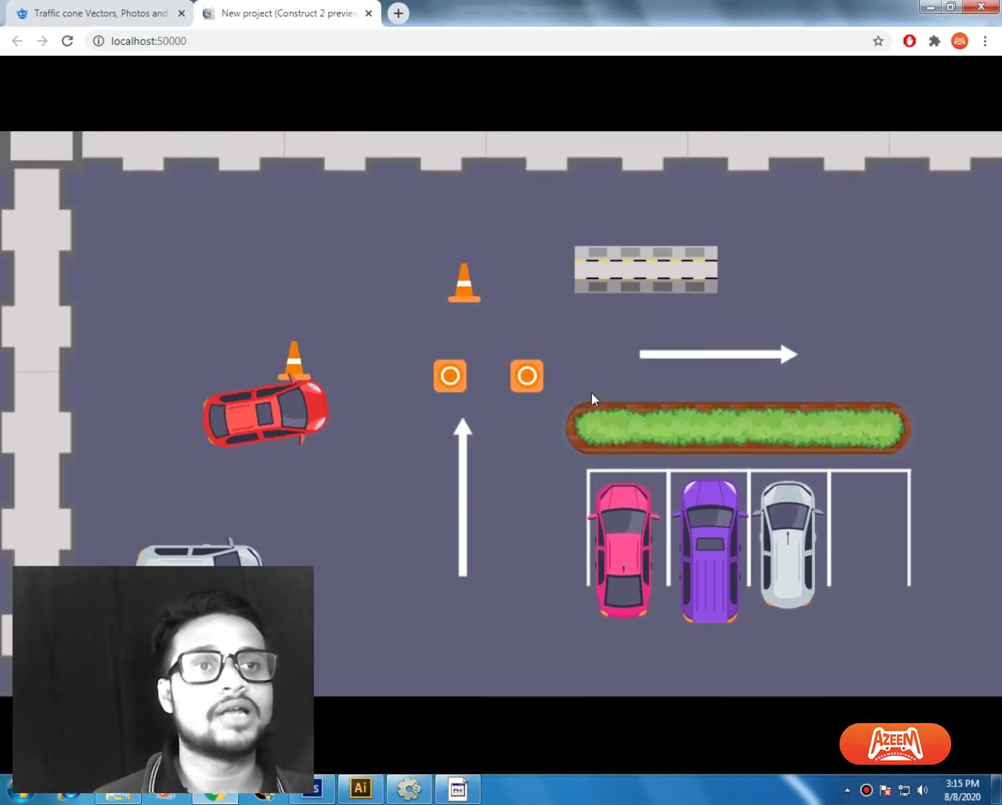
{"action": "key", "text": "Up"}
{"action": "key", "text": "Right"}
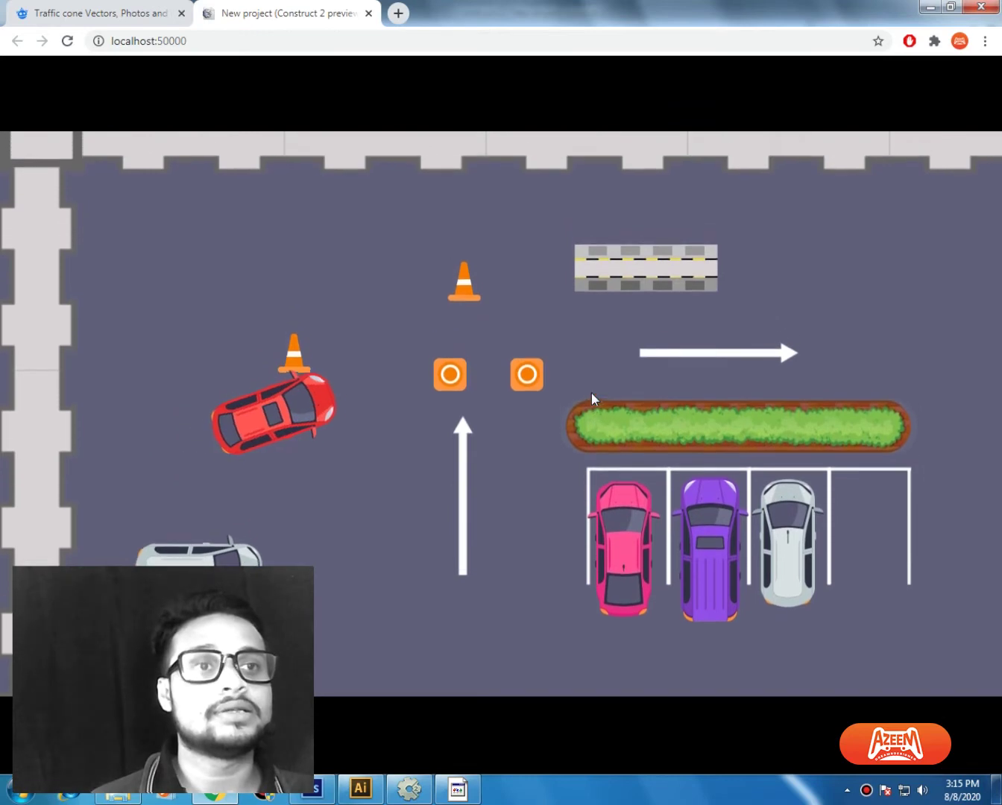
{"action": "key", "text": "Up"}
{"action": "key", "text": "Left"}
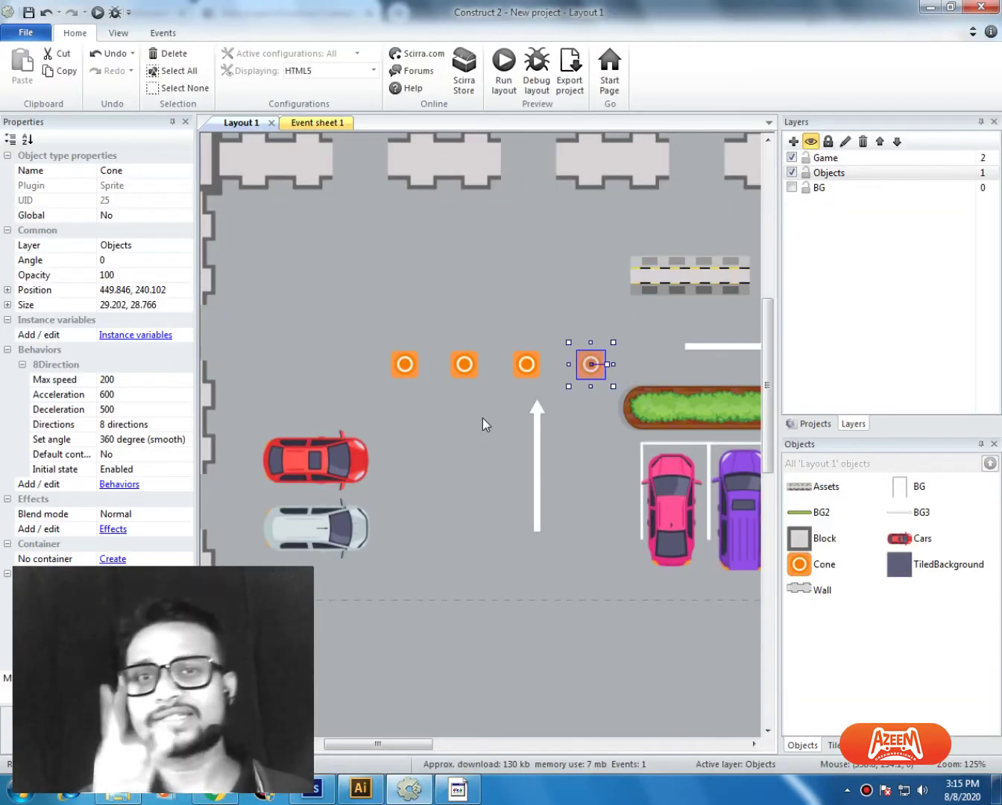
{"action": "left_click", "coordinate": [336, 124]}
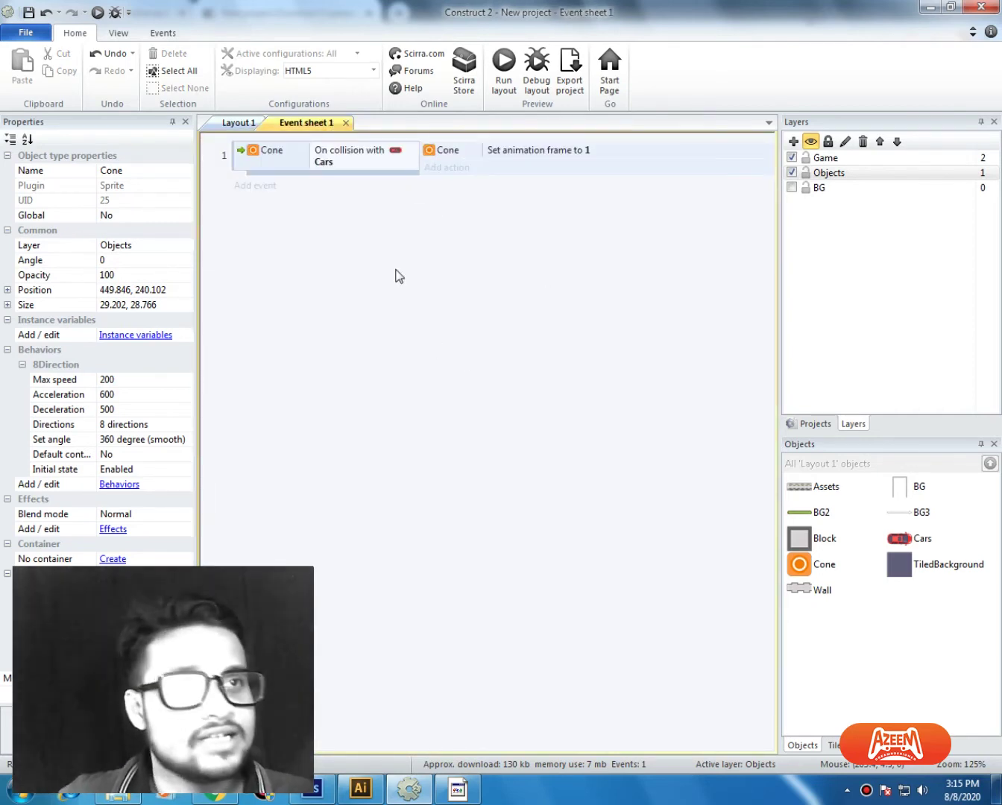
{"action": "left_click", "coordinate": [273, 187]}
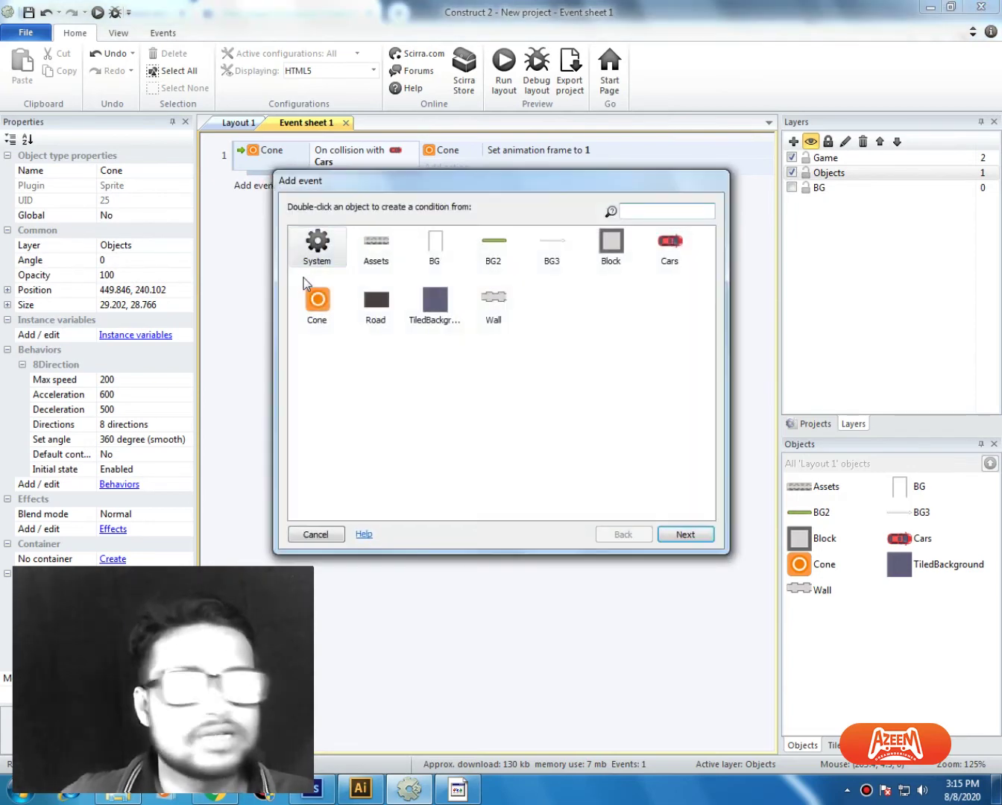
{"action": "double_click", "coordinate": [318, 313]}
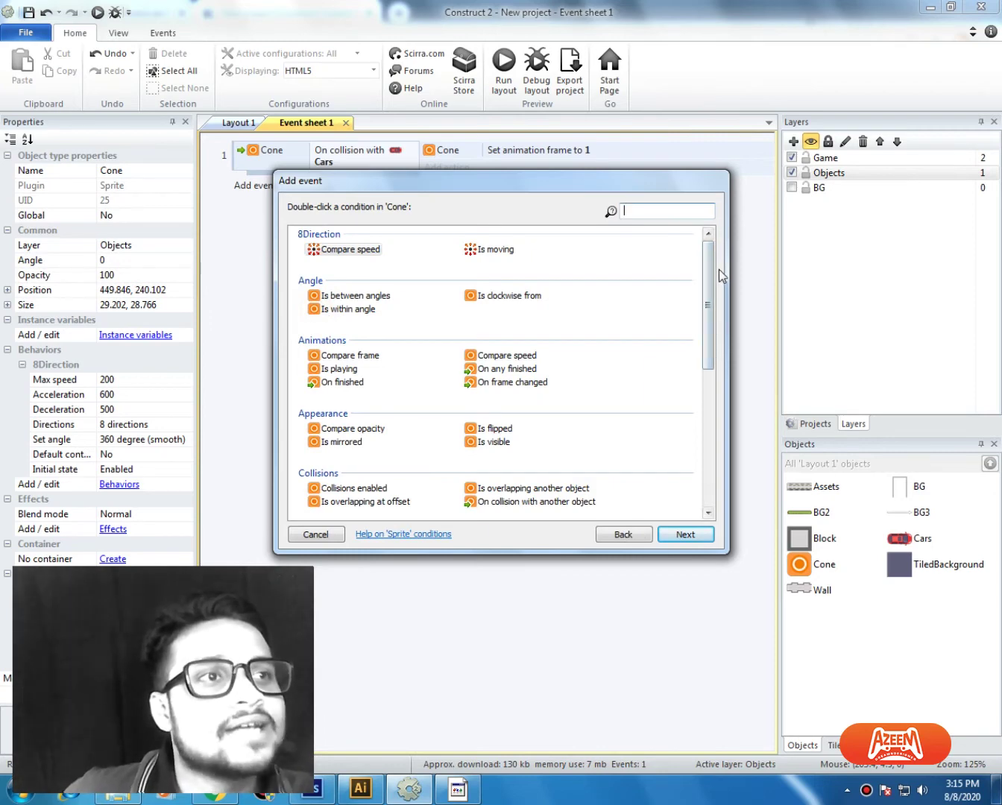
{"action": "left_click", "coordinate": [681, 537]}
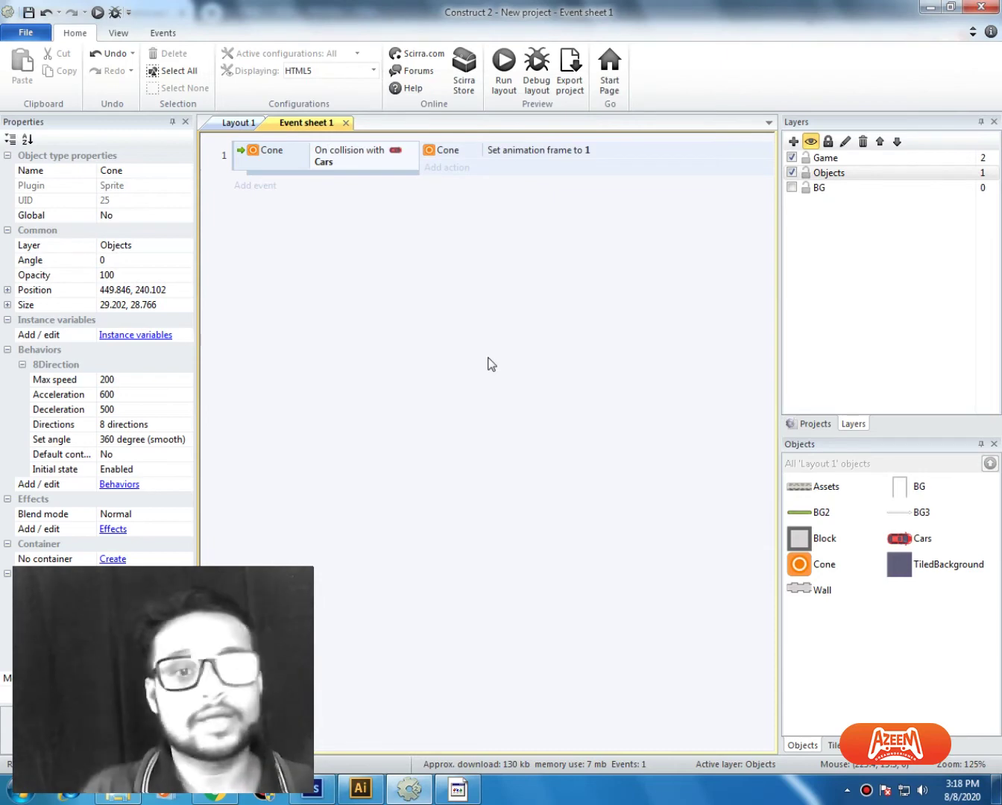
Step: Add a Cone Set angle action to the collision event, using the random expression with a range of 360 as the angle
{"action": "left_click", "coordinate": [456, 170]}
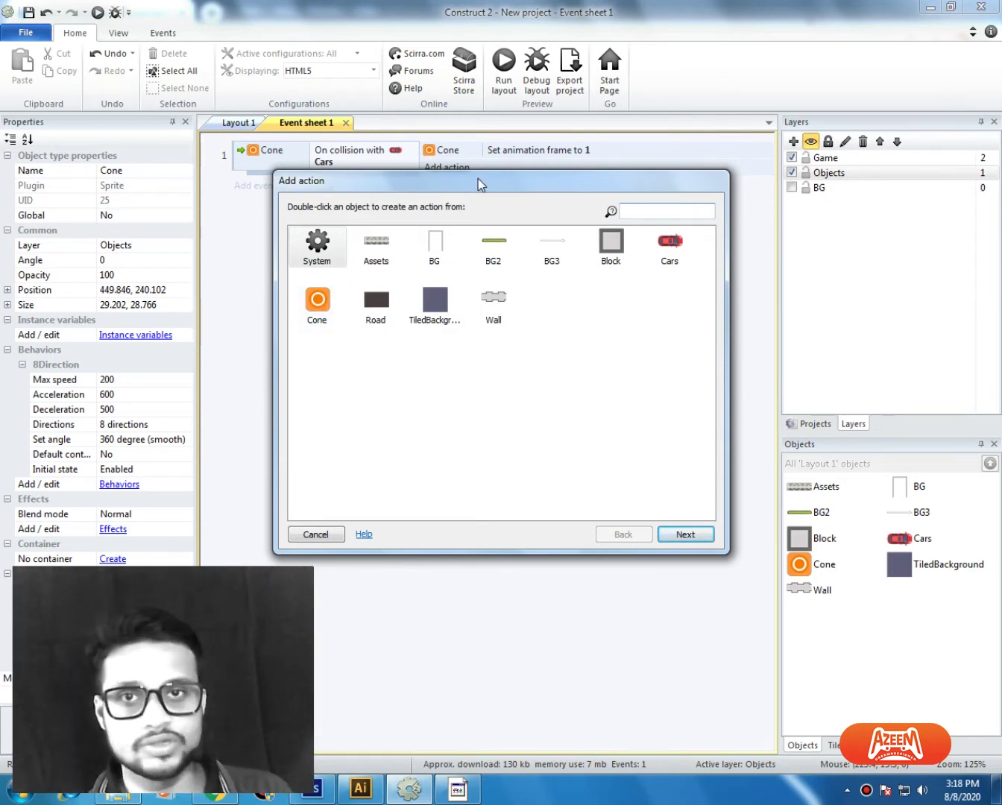
{"action": "double_click", "coordinate": [308, 311]}
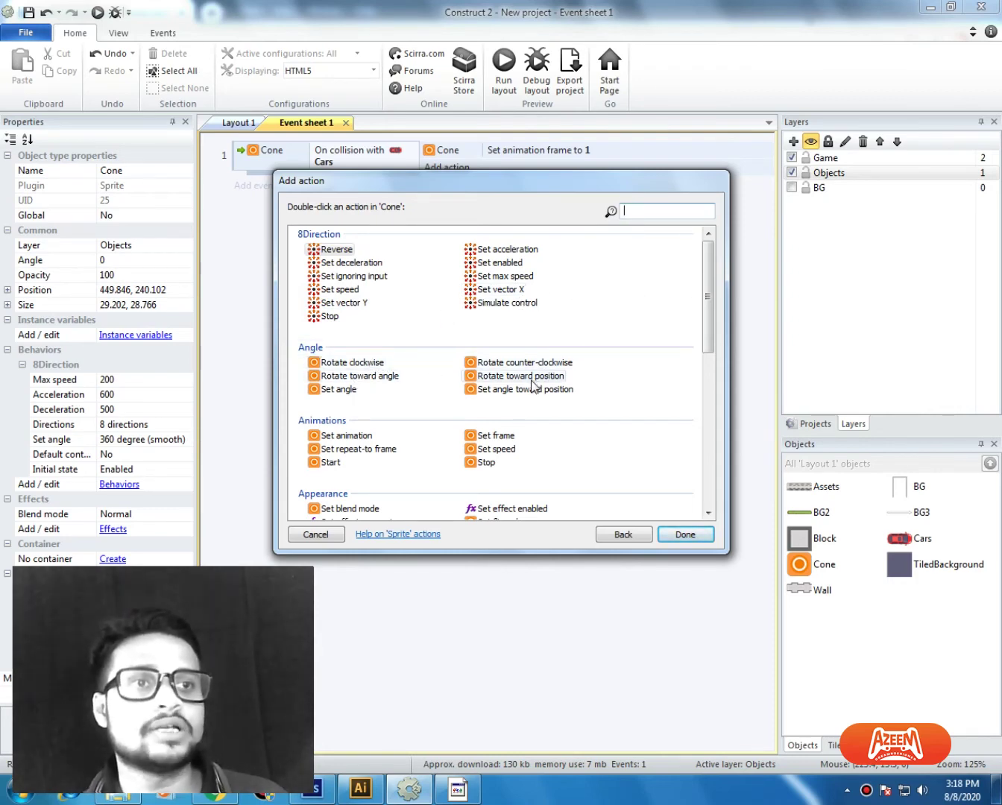
{"action": "left_click", "coordinate": [330, 394]}
{"action": "double_click", "coordinate": [331, 394]}
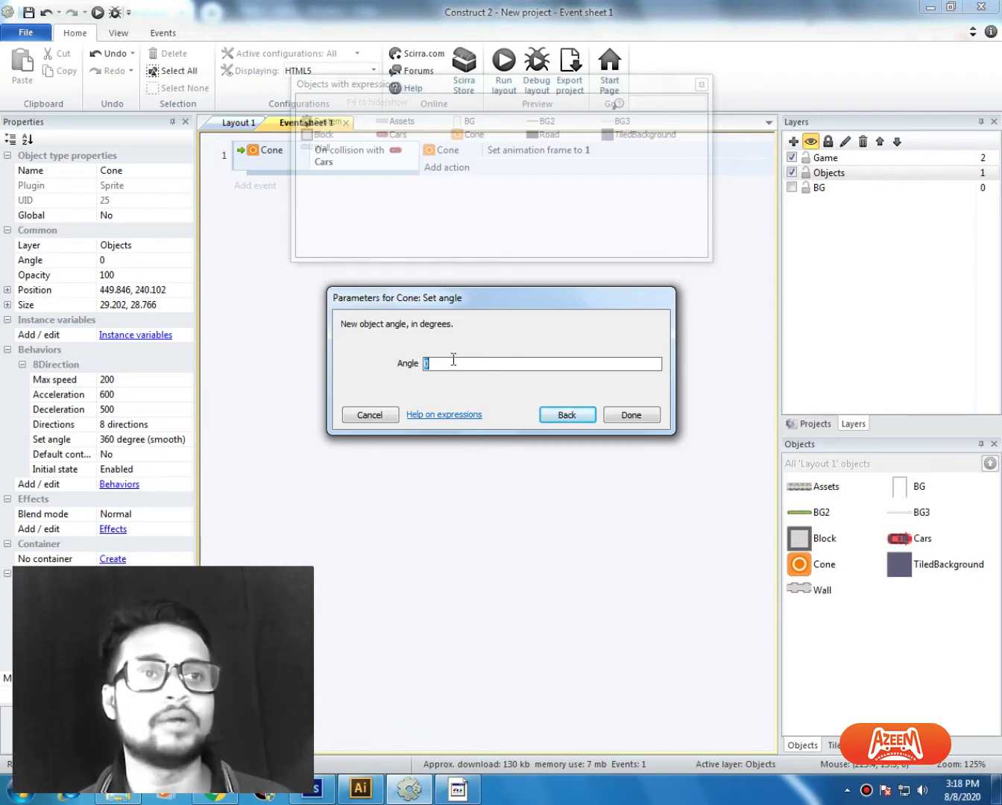
{"action": "type", "text": "ra"}
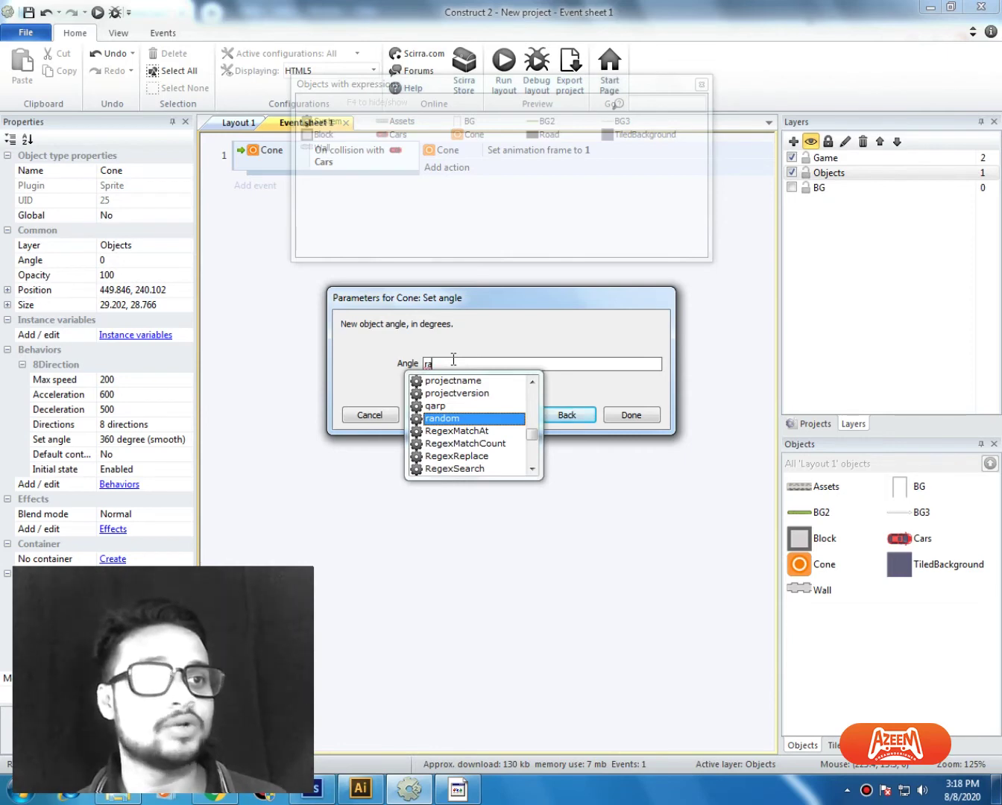
{"action": "key", "text": "Return"}
{"action": "double_click", "coordinate": [454, 361]}
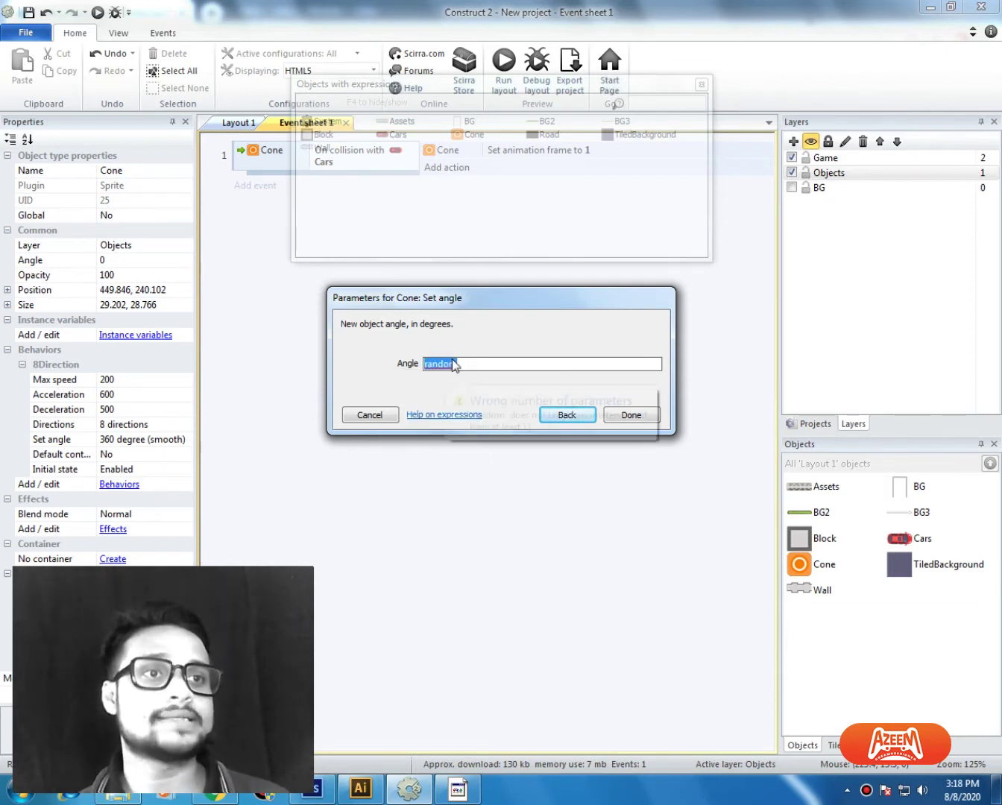
{"action": "left_click", "coordinate": [454, 363]}
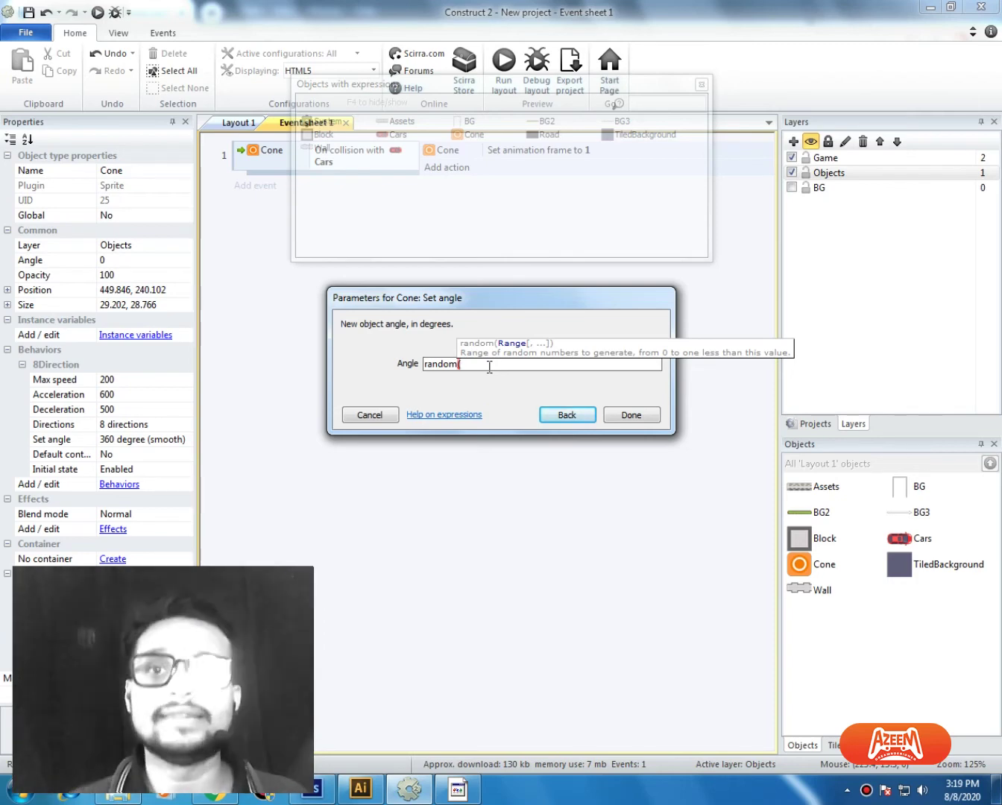
{"action": "type", "text": "360"}
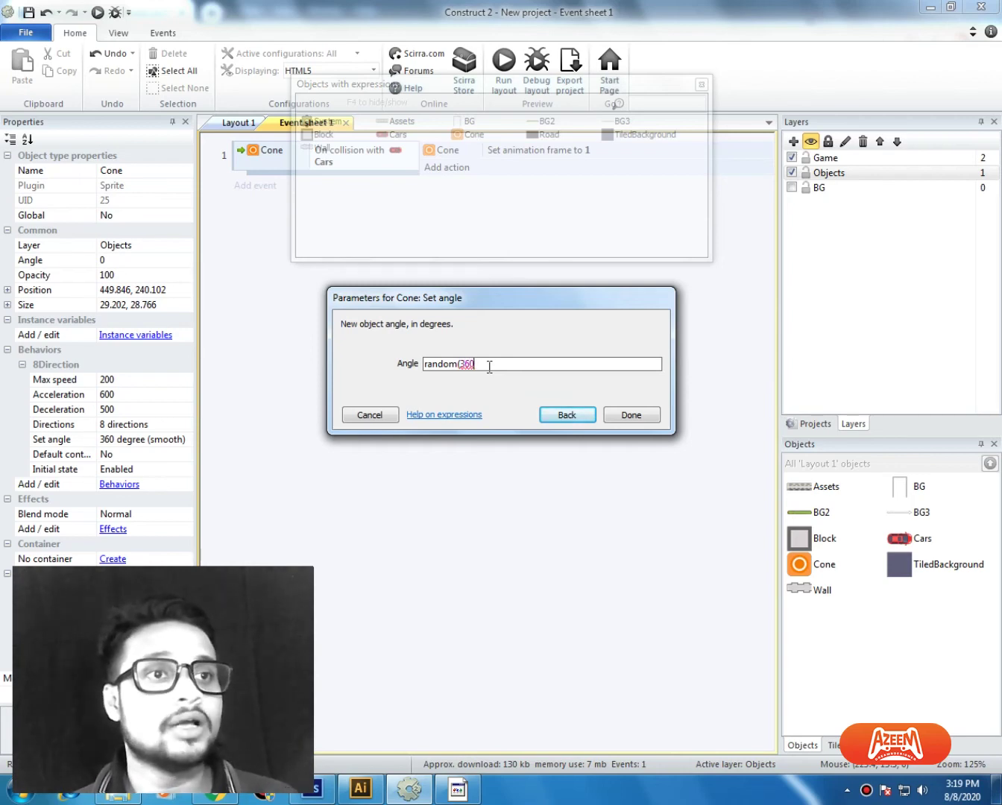
Step: Set the cone's angle to random(360) in its collision event with the cars, and preview Layout 1
{"action": "key", "text": "Return"}
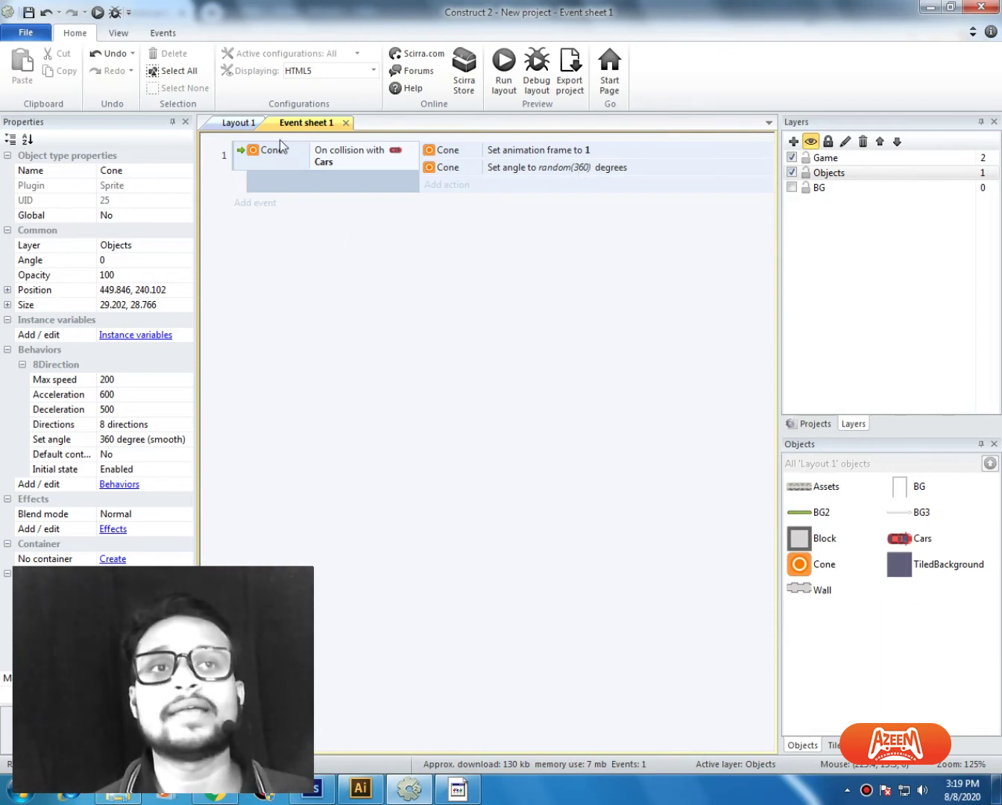
{"action": "left_click", "coordinate": [239, 124]}
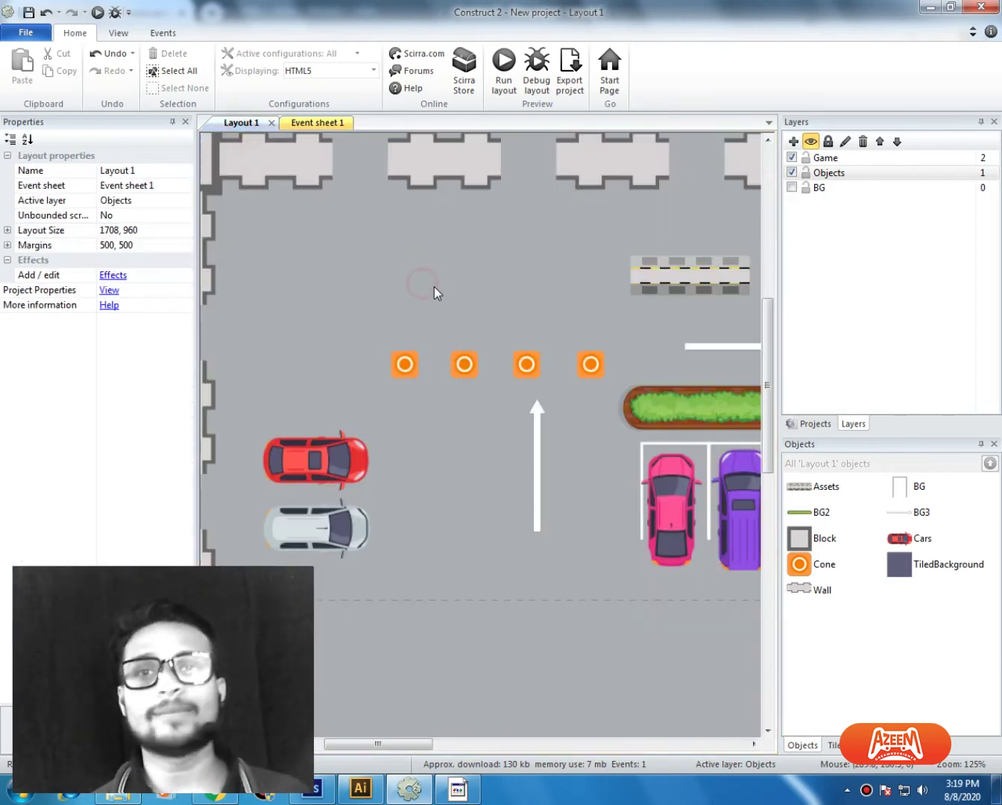
{"action": "key", "text": "F5"}
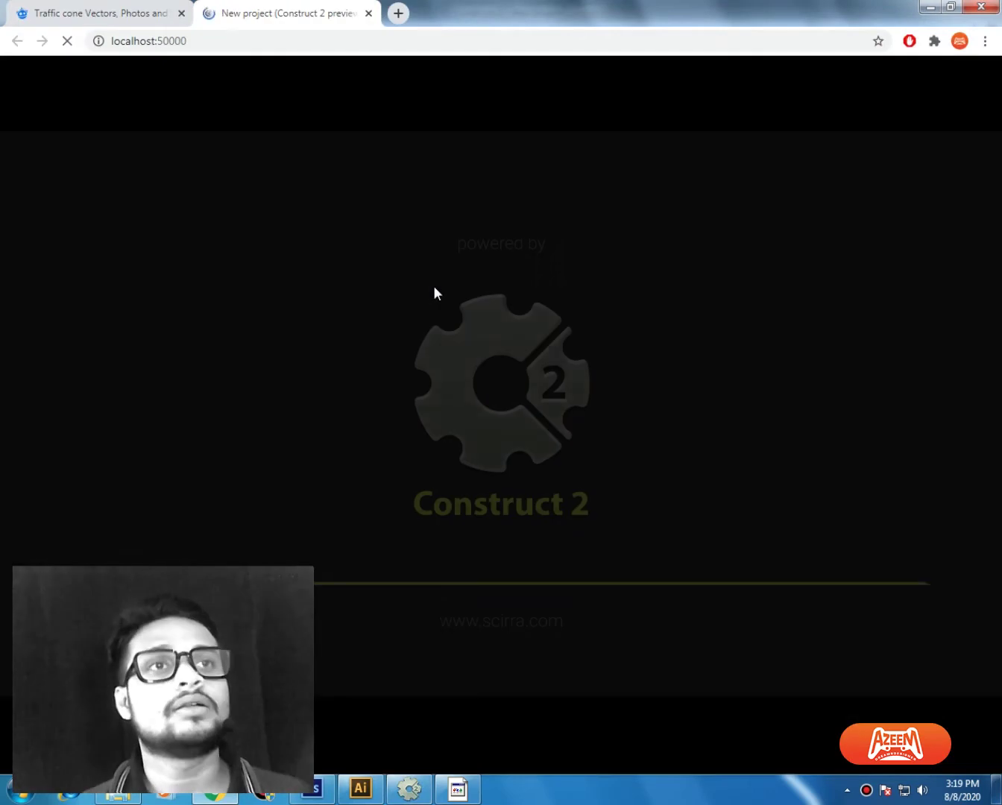
Step: Drive the red car into the row of traffic cones to test how they react to collisions
{"action": "key", "text": "Up"}
{"action": "key", "text": "Left"}
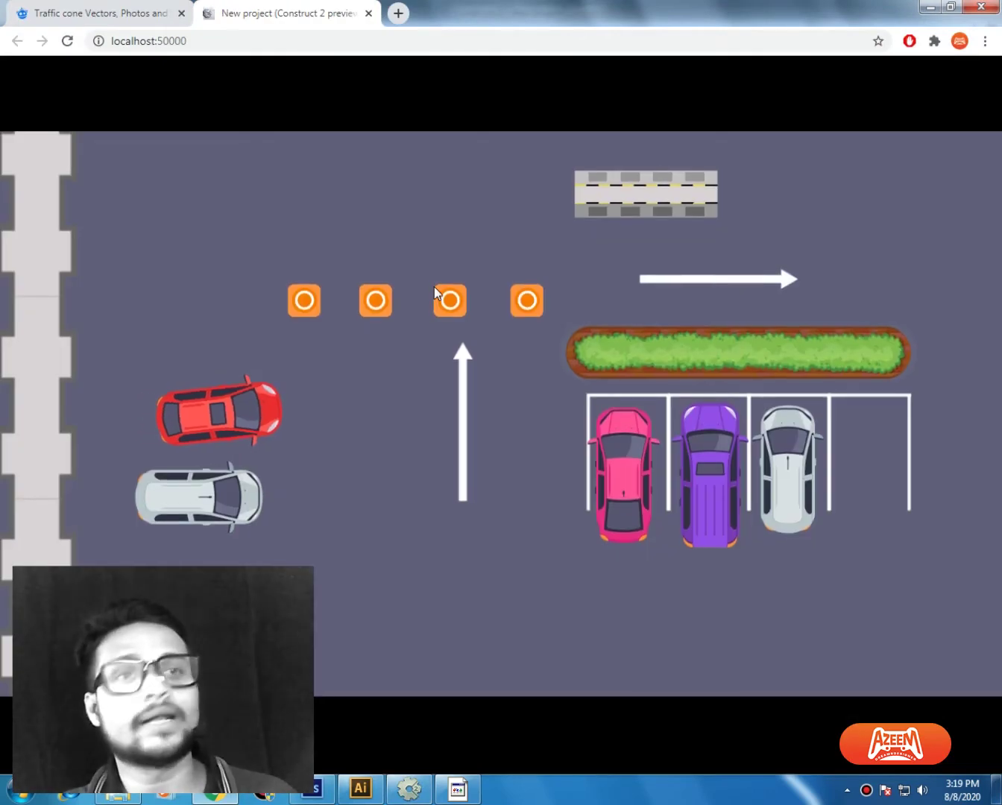
{"action": "key", "text": "Up"}
{"action": "key", "text": "Left"}
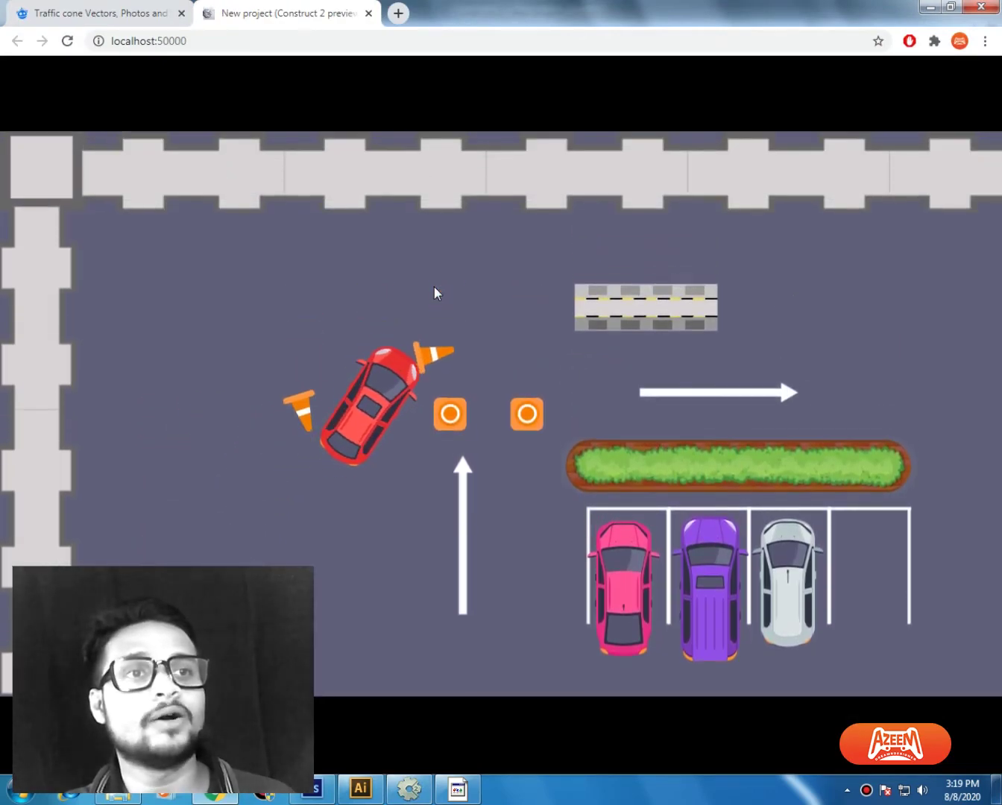
{"action": "key", "text": "Down"}
{"action": "key", "text": "Right"}
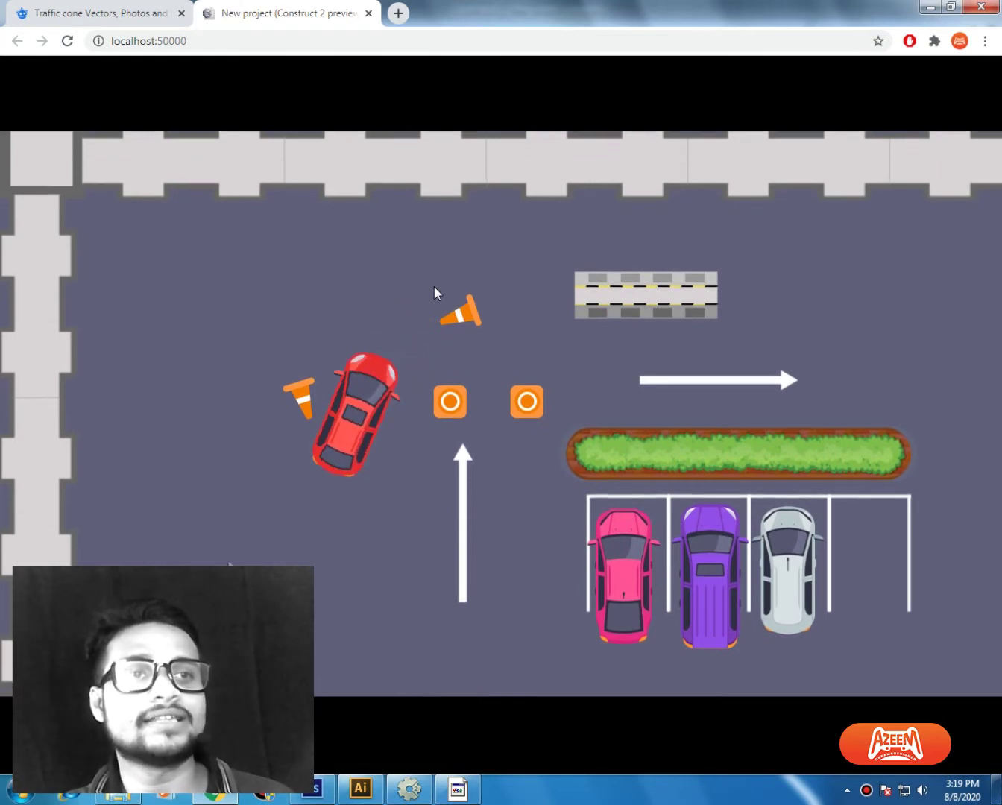
{"action": "key", "text": "Left"}
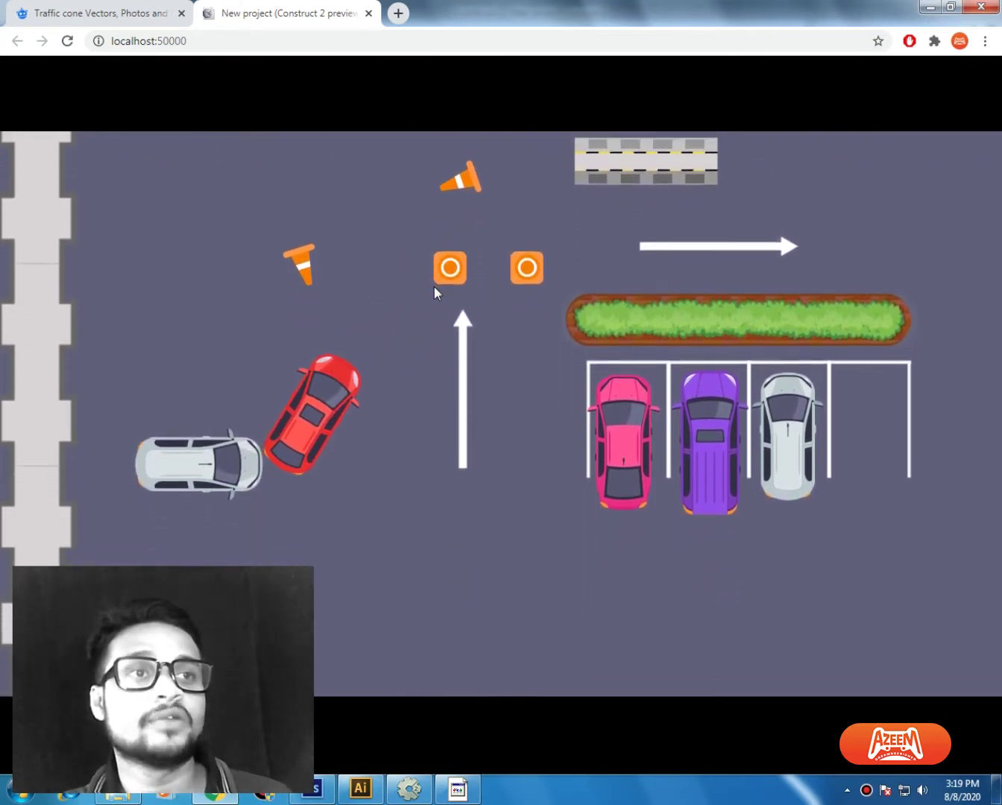
{"action": "key", "text": "Up"}
{"action": "key", "text": "Right"}
{"action": "key", "text": "Up"}
{"action": "key", "text": "Right"}
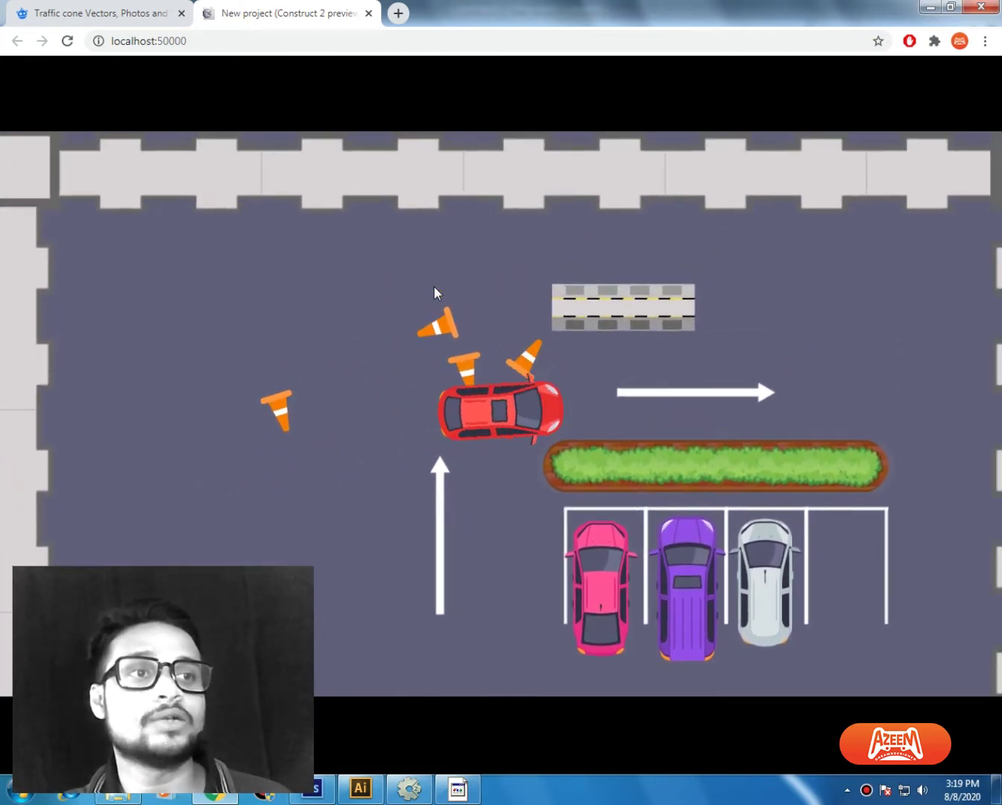
Step: Drive the car around the hedge and past the parked cars to check the rest of the parking area
{"action": "key", "text": "Up"}
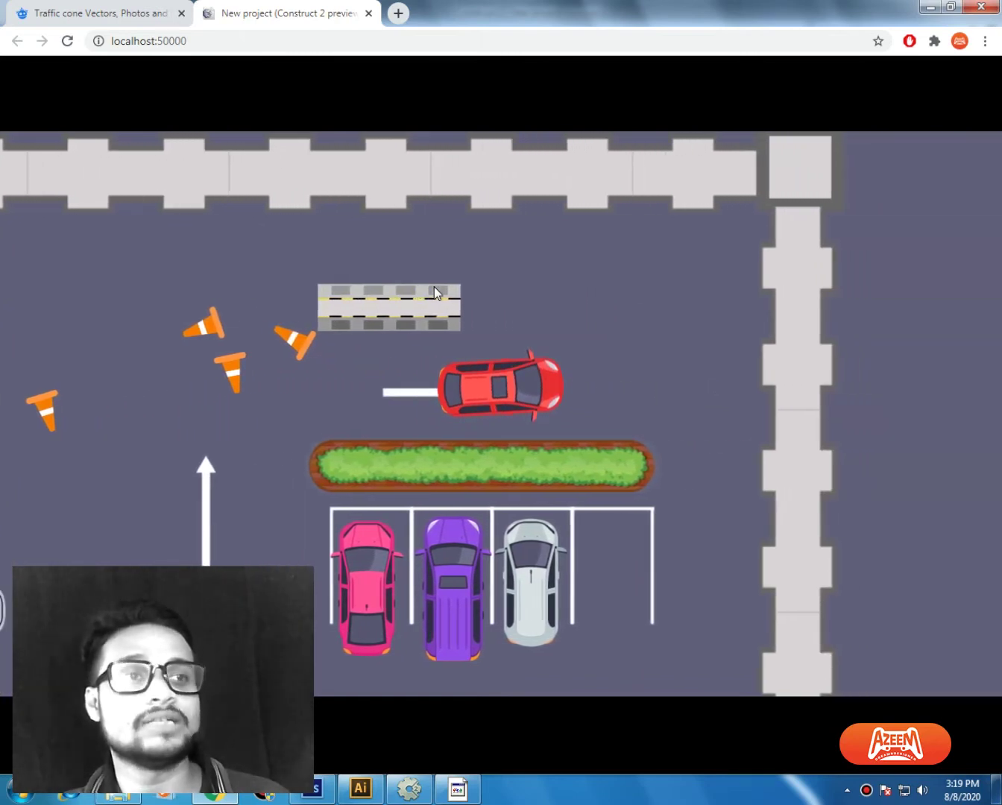
{"action": "key", "text": "Up"}
{"action": "key", "text": "Right"}
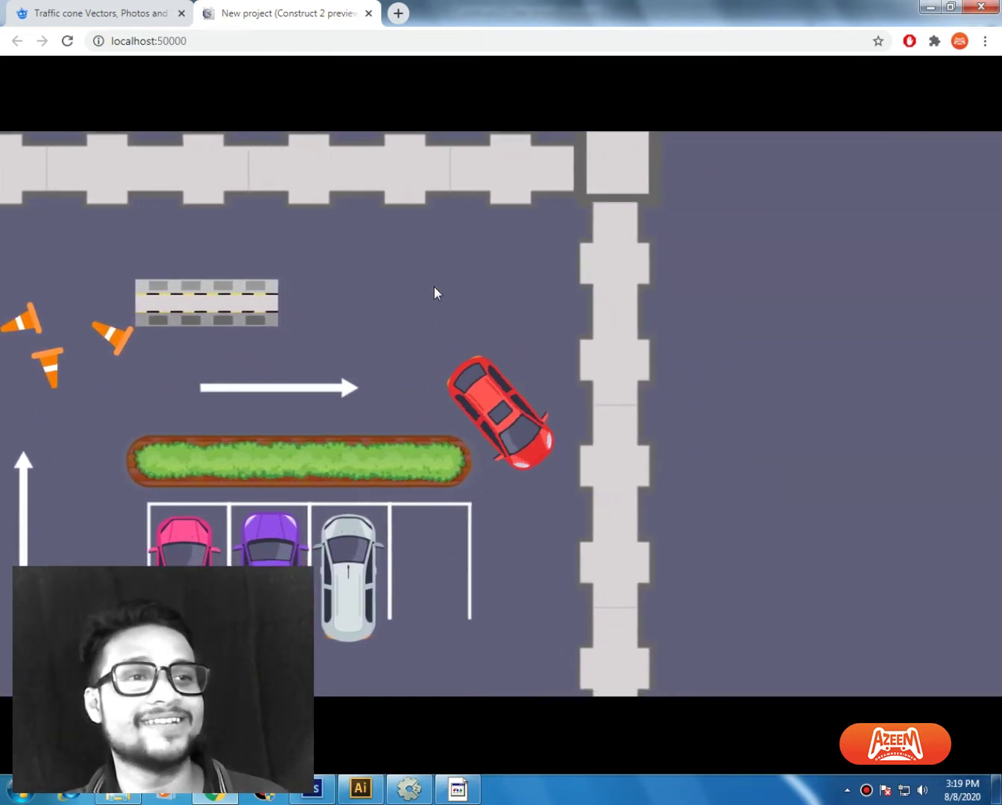
{"action": "key", "text": "Up"}
{"action": "key", "text": "Right"}
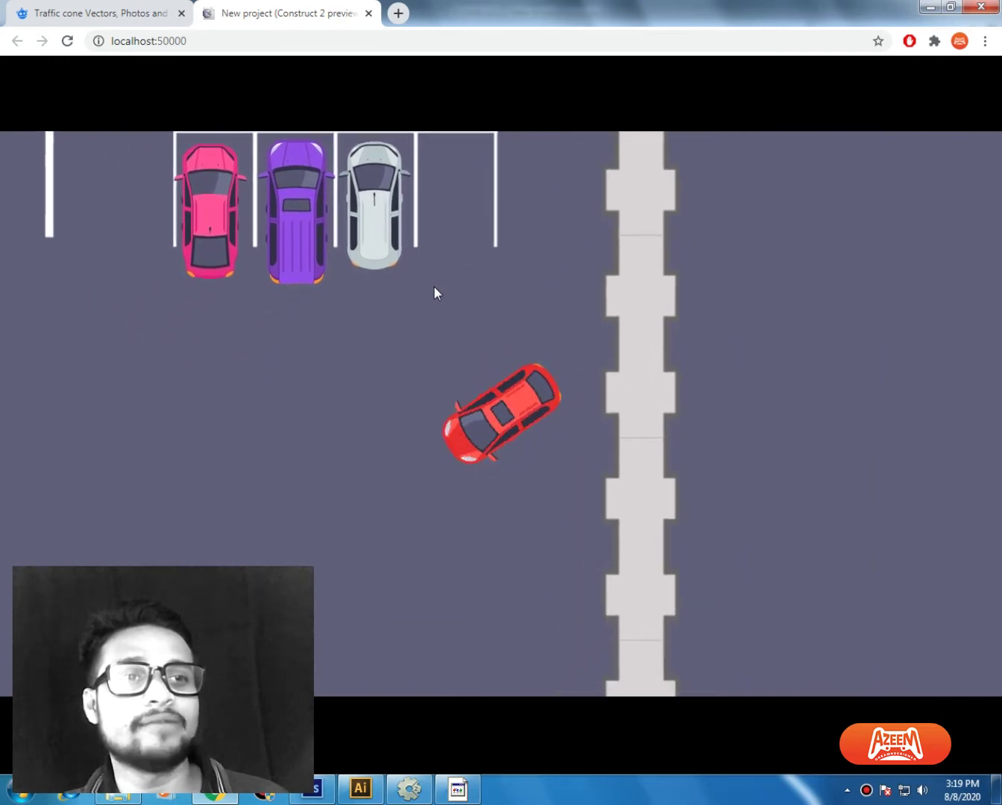
{"action": "key", "text": "Down"}
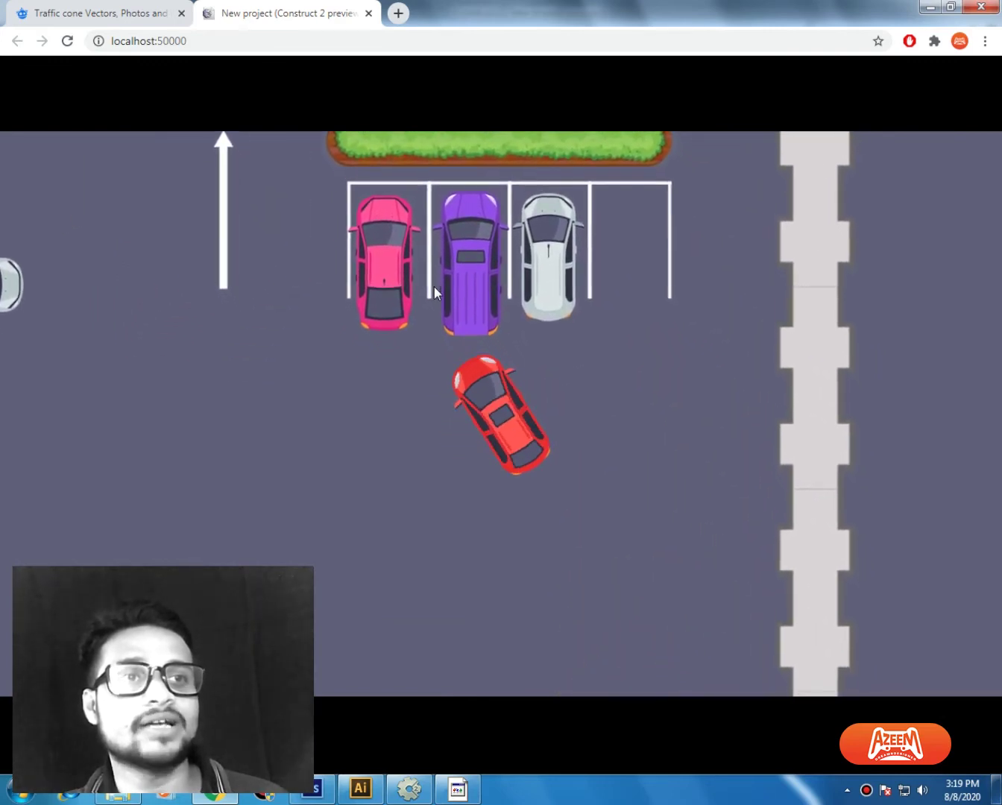
{"action": "key", "text": "Left"}
{"action": "key", "text": "Up"}
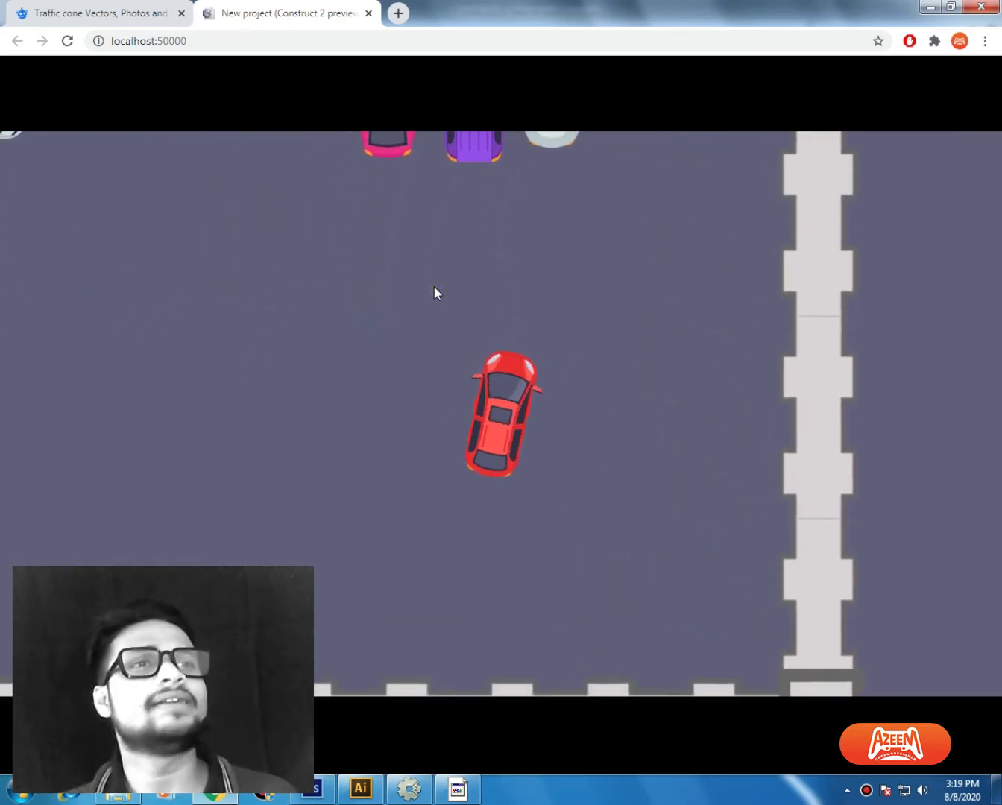
{"action": "key", "text": "Right"}
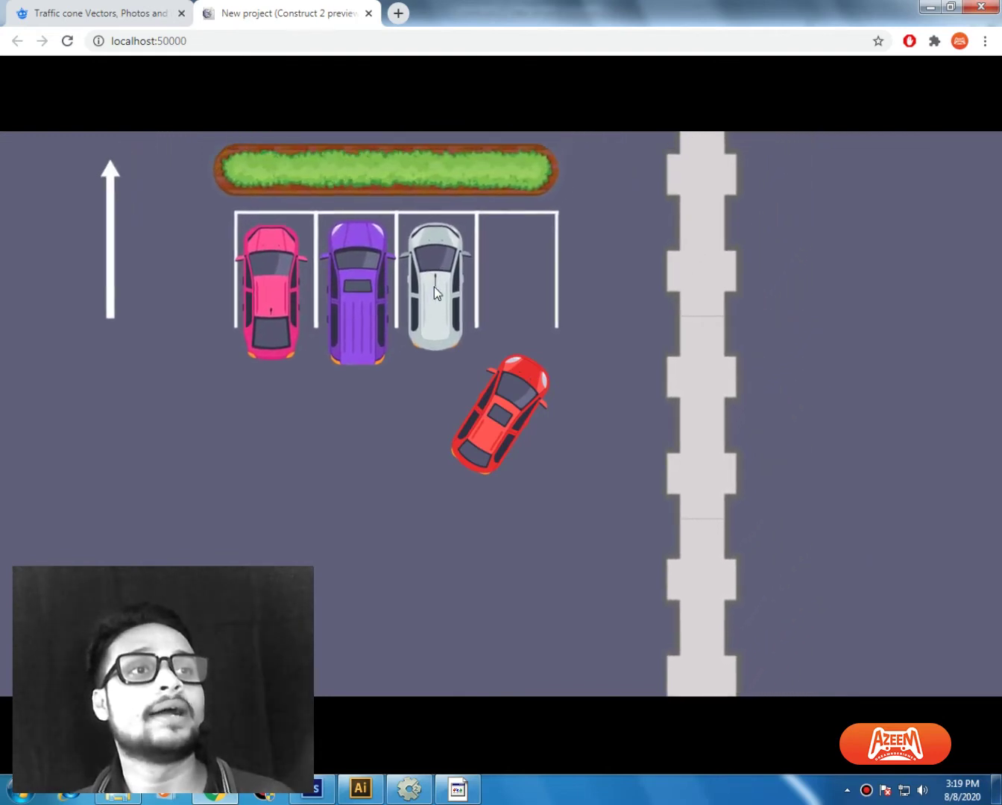
{"action": "key", "text": "Left"}
{"action": "key", "text": "Up"}
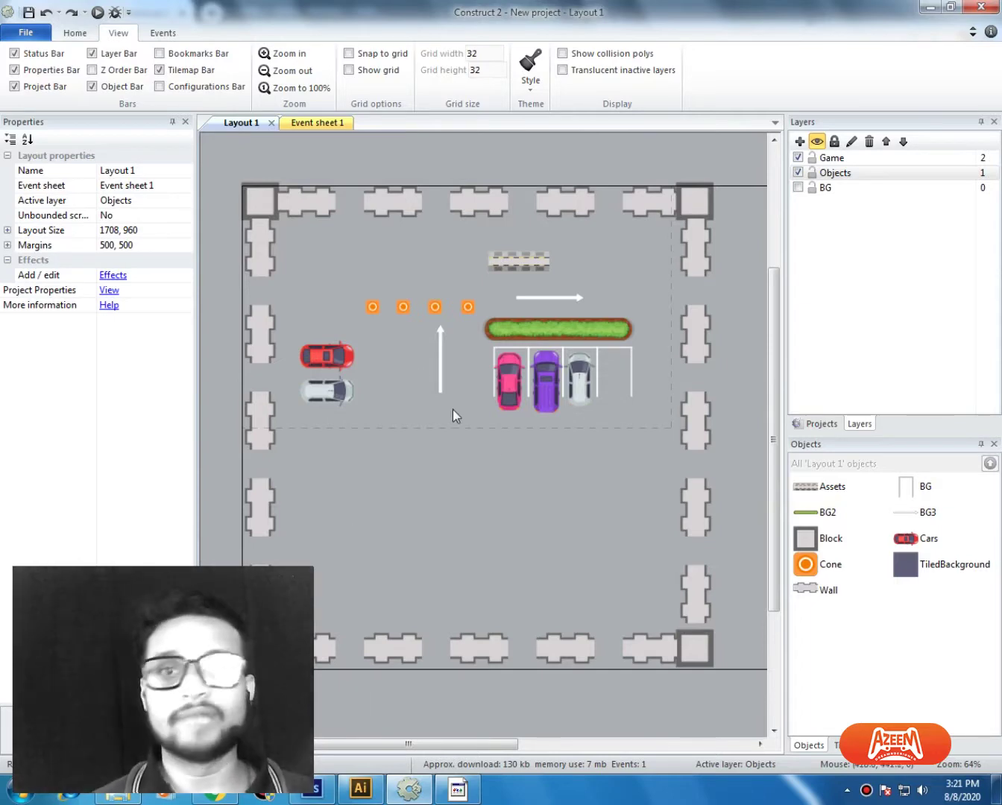
Step: Shift the hedge, the parking bay lines and the three parked cars together slightly to the left in Layout 1
{"action": "scroll", "coordinate": [440, 481], "scroll_direction": "up", "scroll_amount": 4, "text": "ctrl"}
{"action": "scroll", "coordinate": [567, 493], "scroll_direction": "up", "scroll_amount": 1, "text": "ctrl"}
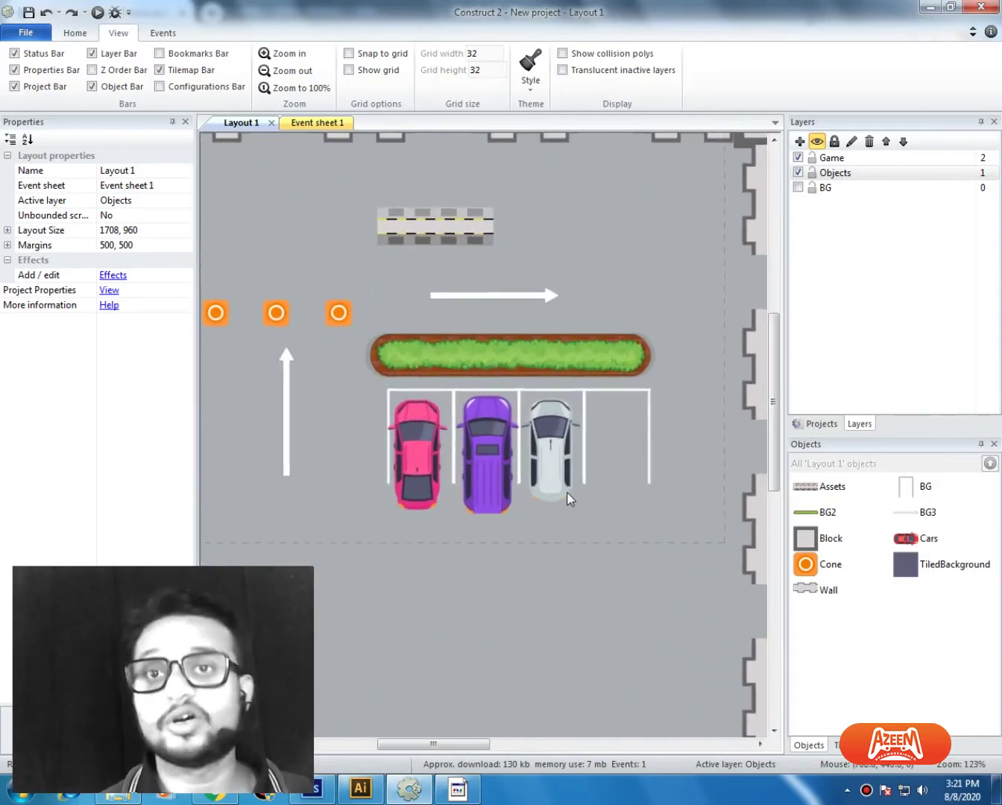
{"action": "left_click_drag", "start_coordinate": [710, 568], "coordinate": [368, 335]}
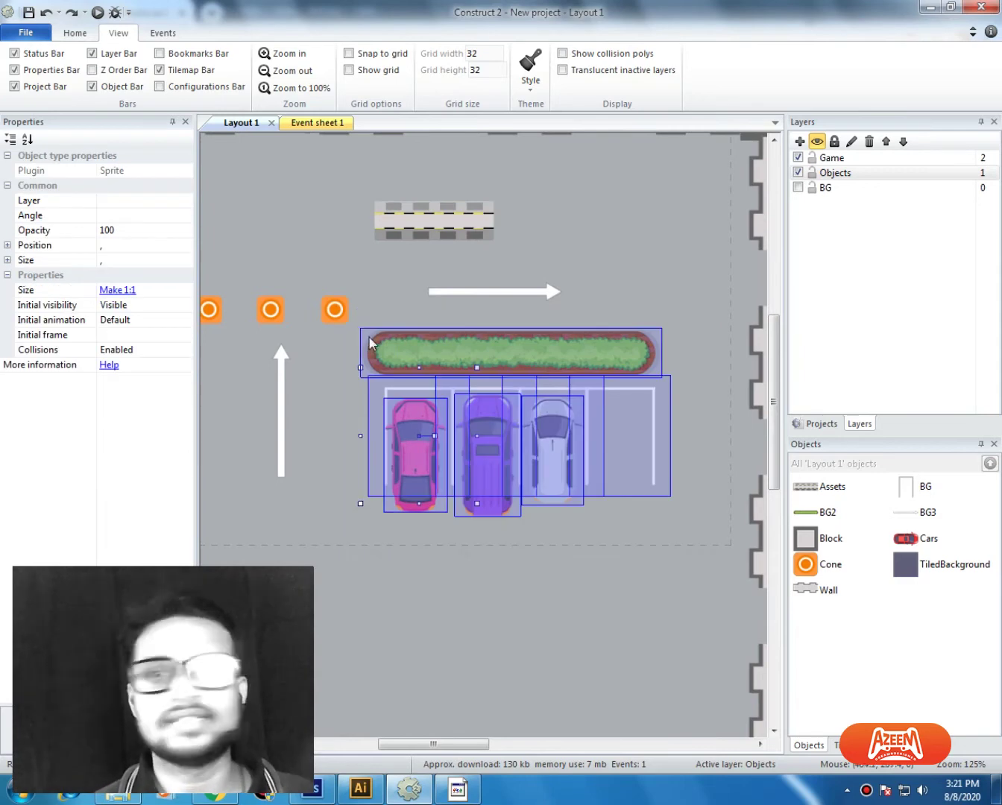
{"action": "key", "text": "Left"}
{"action": "key", "text": "Left"}
{"action": "key", "text": "Left"}
{"action": "key", "text": "Left"}
{"action": "key", "text": "Left"}
{"action": "key", "text": "Left"}
{"action": "key", "text": "Left"}
{"action": "key", "text": "Left"}
{"action": "key", "text": "Left"}
{"action": "key", "text": "Left"}
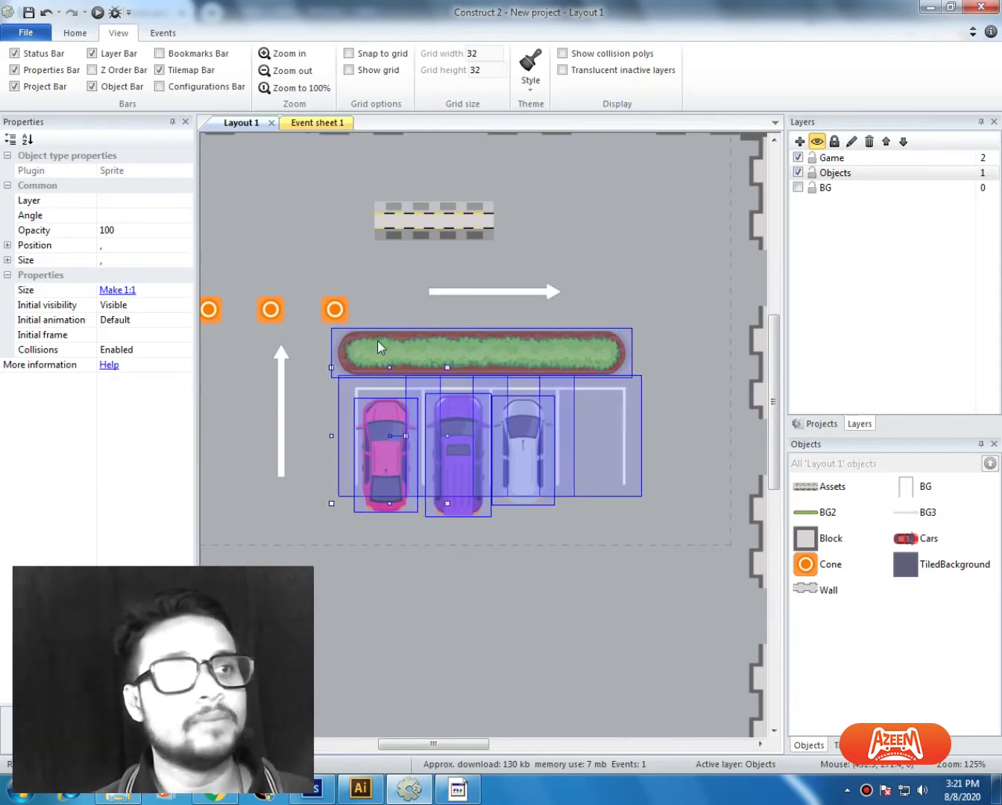
Step: Move the right-pointing road arrow above the hedge to position 539, 216
{"action": "left_click", "coordinate": [523, 300]}
{"action": "key", "text": "Left"}
{"action": "key", "text": "Left"}
{"action": "key", "text": "Left"}
{"action": "key", "text": "Left"}
{"action": "key", "text": "Left"}
{"action": "key", "text": "Left"}
{"action": "key", "text": "Left"}
{"action": "key", "text": "Left"}
{"action": "key", "text": "Left"}
{"action": "key", "text": "Left"}
{"action": "key", "text": "Left"}
{"action": "key", "text": "Left"}
{"action": "key", "text": "Left"}
{"action": "key", "text": "Left"}
{"action": "key", "text": "Left"}
{"action": "key", "text": "Left"}
{"action": "key", "text": "Left"}
{"action": "key", "text": "Left"}
{"action": "key", "text": "Left"}
{"action": "key", "text": "Left"}
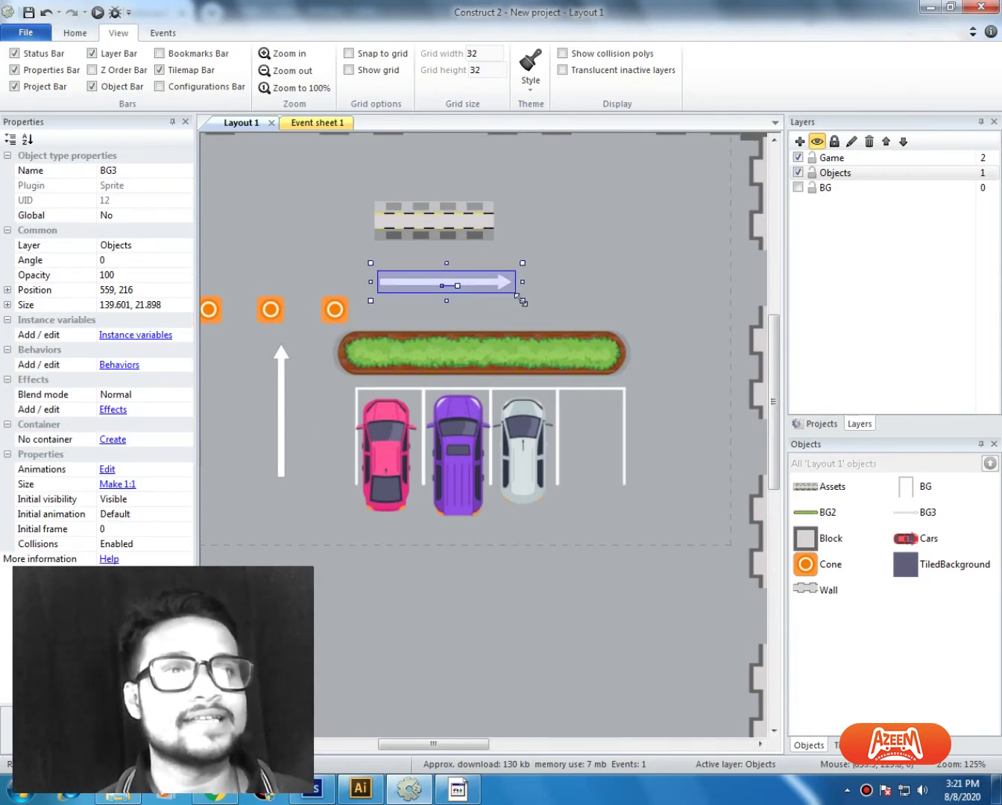
{"action": "left_click", "coordinate": [628, 306]}
{"action": "left_click", "coordinate": [408, 285]}
{"action": "key", "text": "Left"}
{"action": "key", "text": "Left"}
{"action": "key", "text": "Left"}
{"action": "key", "text": "Left"}
{"action": "key", "text": "Left"}
{"action": "key", "text": "Left"}
{"action": "key", "text": "Left"}
{"action": "key", "text": "Left"}
{"action": "key", "text": "Left"}
{"action": "key", "text": "Left"}
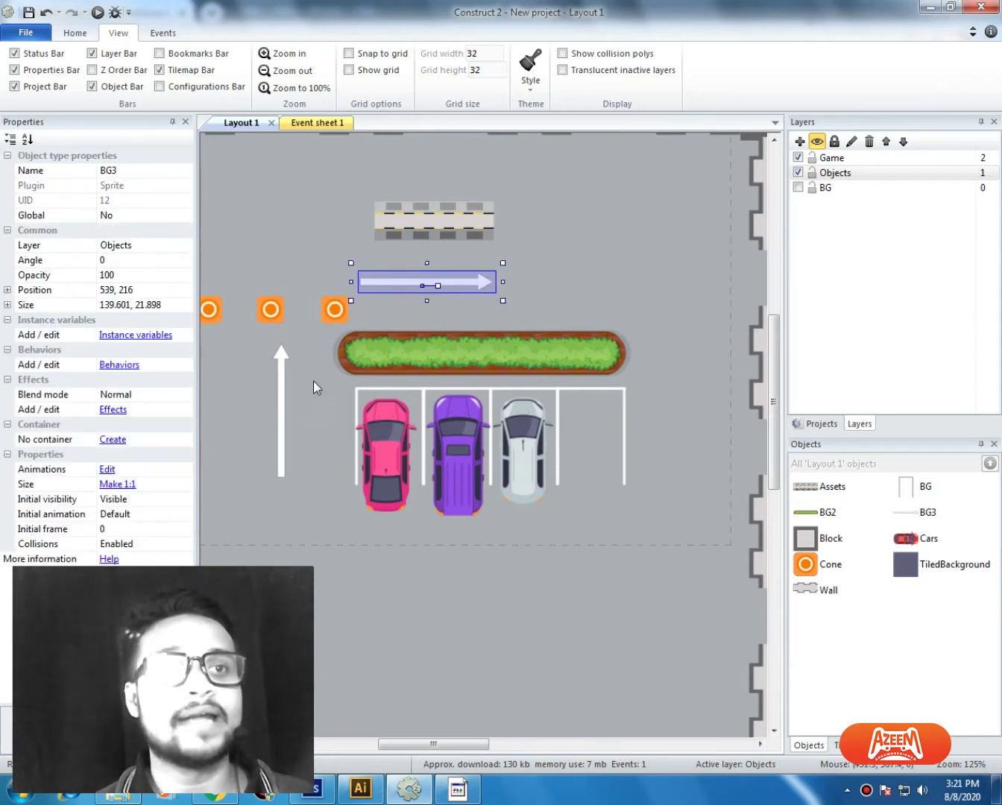
Step: Move the up-pointing road arrow beside the parked cars down to position 399, 367
{"action": "left_click", "coordinate": [275, 410]}
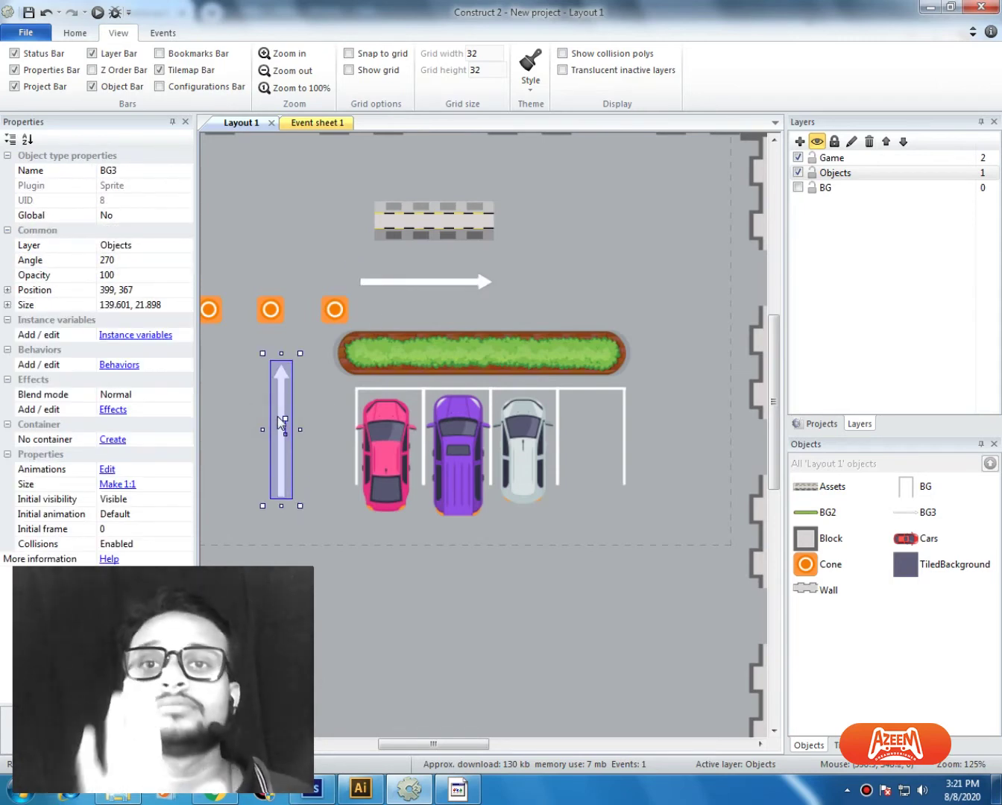
{"action": "left_click", "coordinate": [601, 269]}
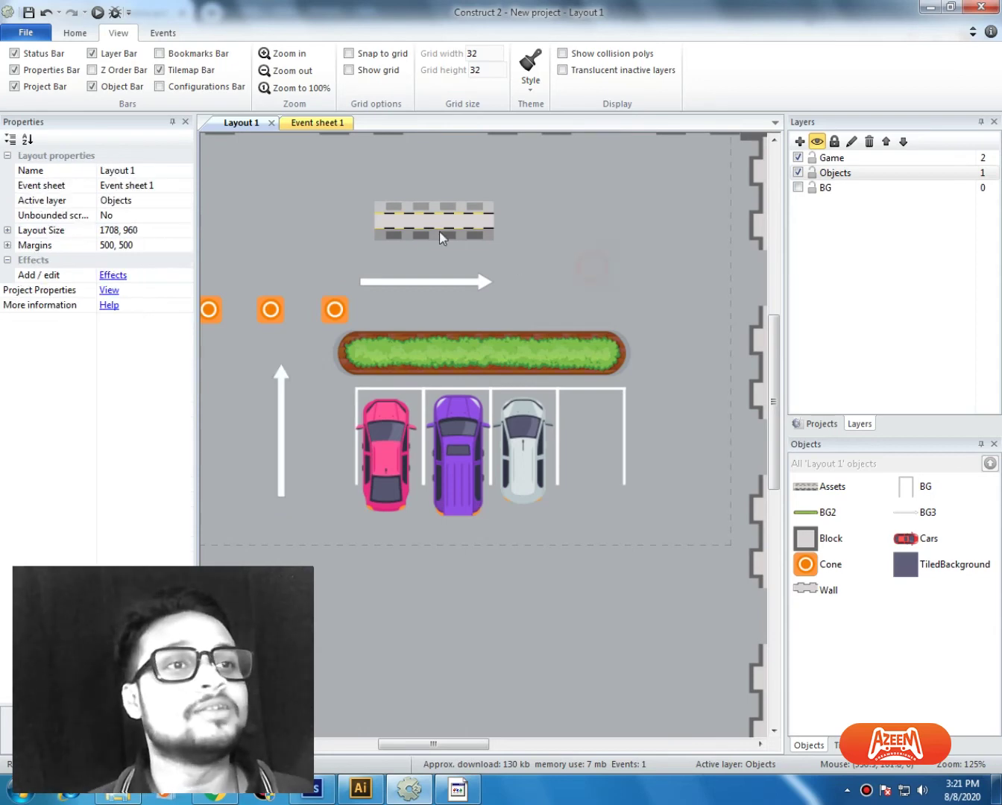
{"action": "middle_click_drag", "start_coordinate": [431, 211], "coordinate": [504, 327]}
{"action": "left_click", "coordinate": [513, 337]}
{"action": "middle_click_drag", "start_coordinate": [685, 492], "coordinate": [595, 374]}
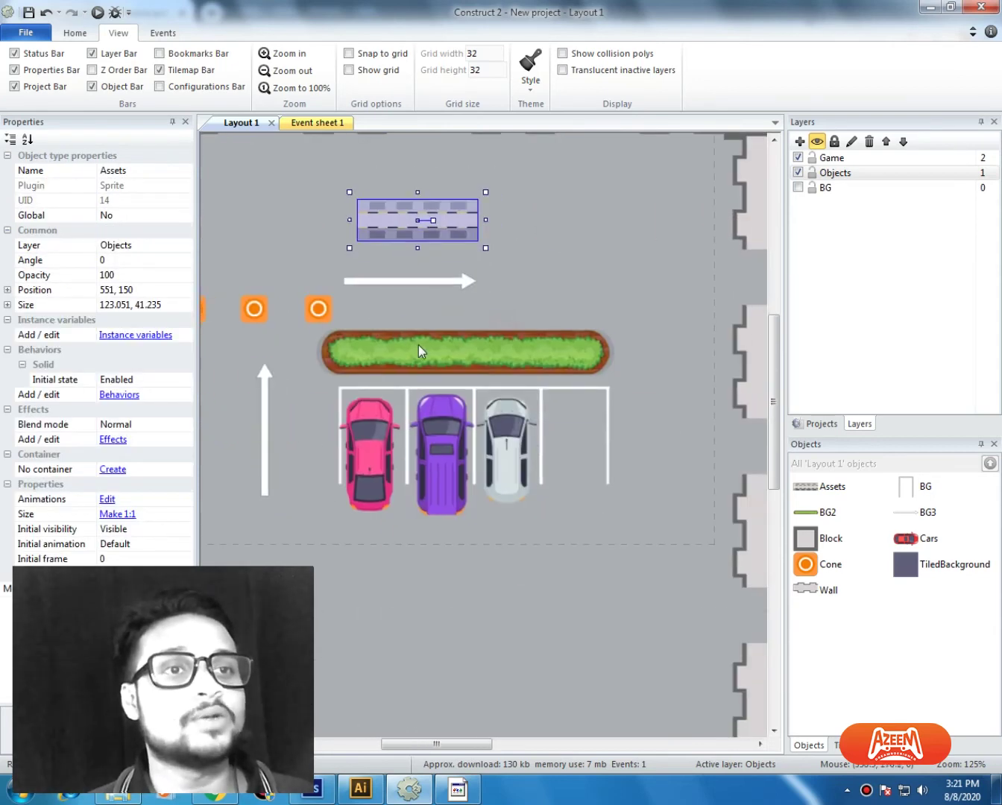
Step: Lengthen all the parking bay lines together by stretching their lower ends slightly downward
{"action": "middle_click_drag", "start_coordinate": [576, 422], "coordinate": [601, 368]}
{"action": "left_click", "coordinate": [587, 410]}
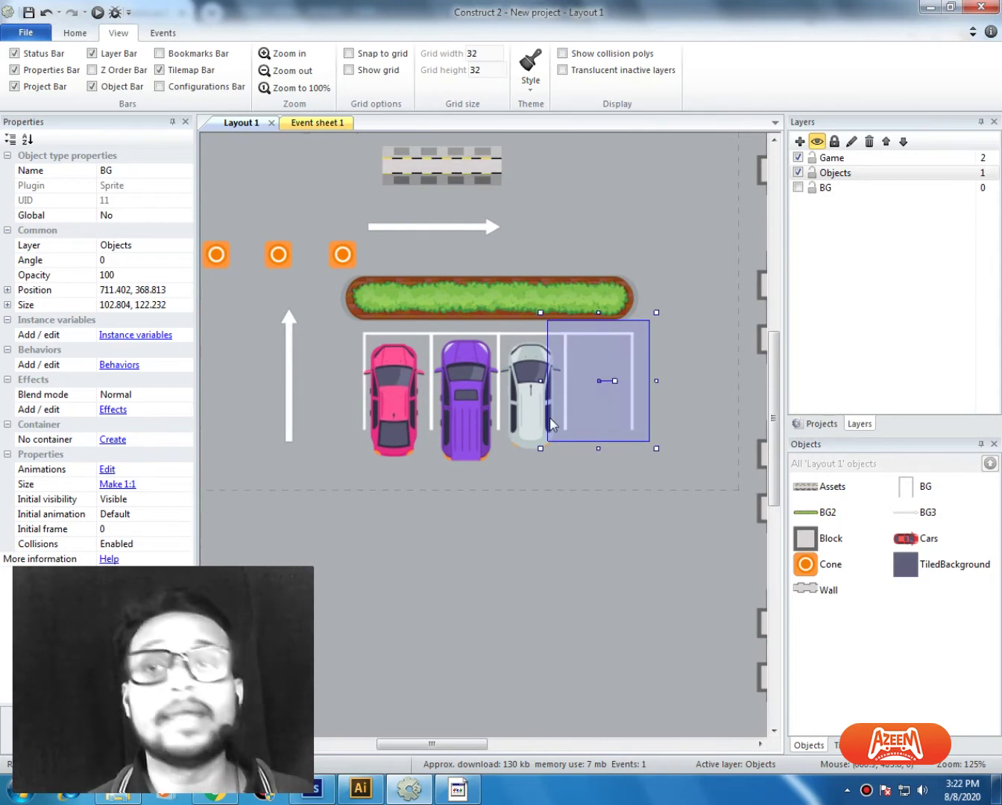
{"action": "left_click_drag", "start_coordinate": [546, 344], "coordinate": [431, 348]}
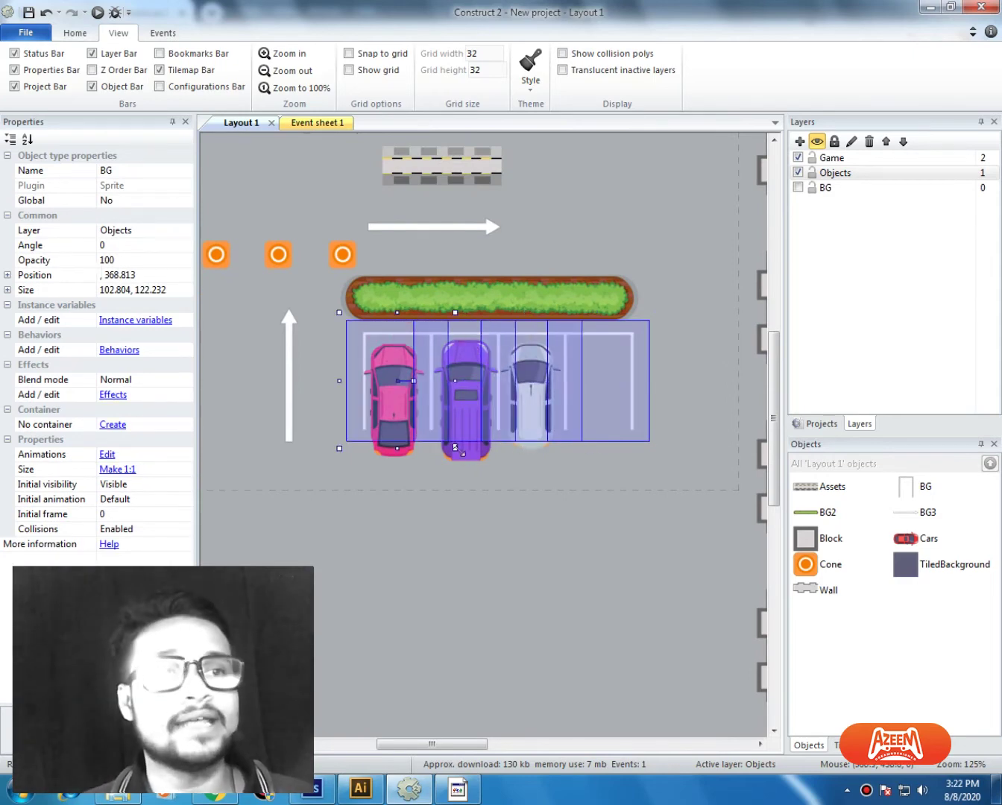
{"action": "left_click_drag", "start_coordinate": [396, 448], "coordinate": [397, 470]}
{"action": "left_click", "coordinate": [440, 534]}
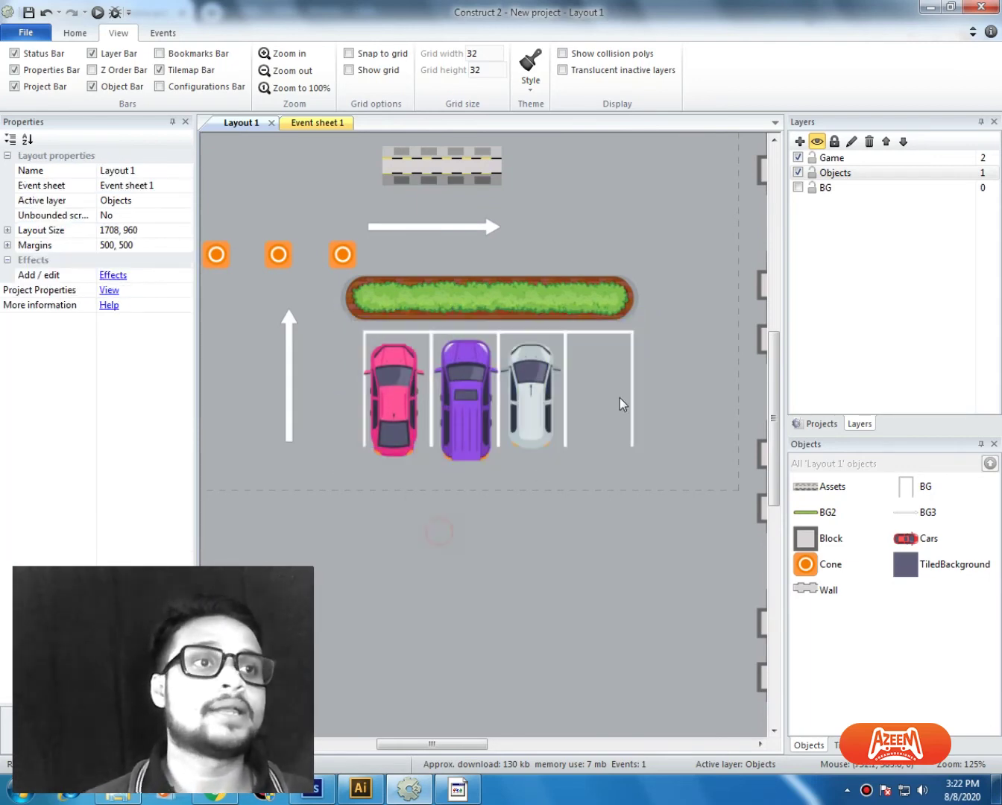
Step: Move the hedge above the parking bays slightly to the right, to position 608.756, 283.231
{"action": "scroll", "coordinate": [631, 402], "scroll_direction": "down", "scroll_amount": 2, "text": "ctrl"}
{"action": "scroll", "coordinate": [636, 405], "scroll_direction": "down", "scroll_amount": 4, "text": "ctrl"}
{"action": "scroll", "coordinate": [549, 411], "scroll_direction": "up", "scroll_amount": 4, "text": "ctrl"}
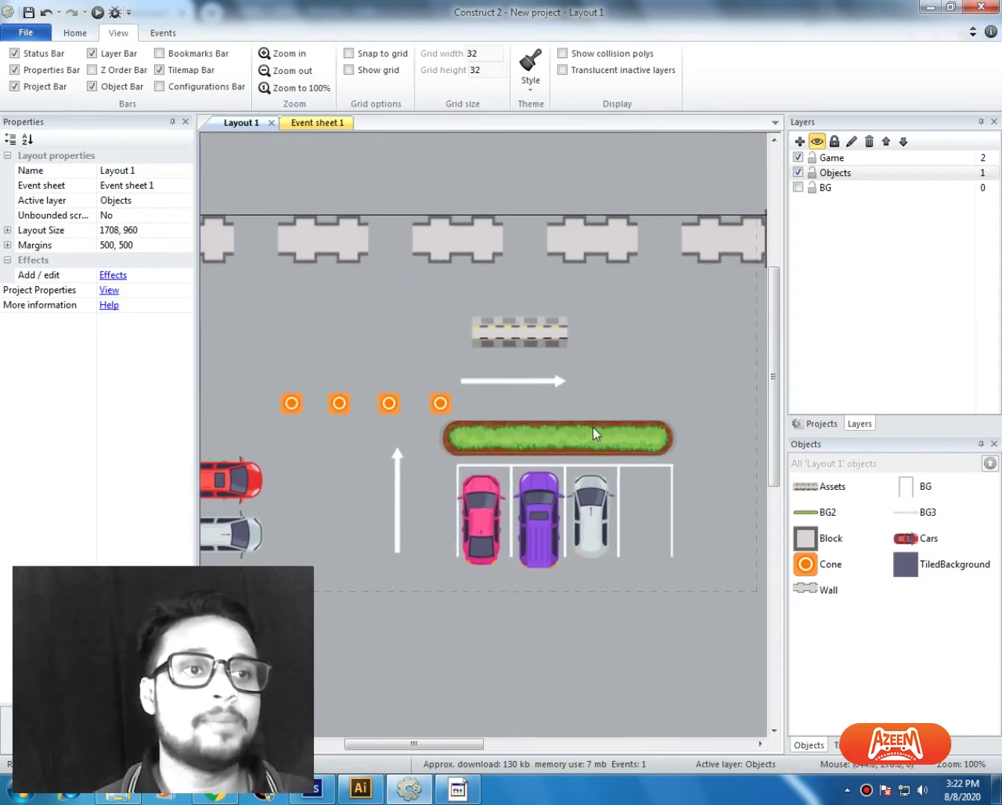
{"action": "scroll", "coordinate": [451, 411], "scroll_direction": "down", "scroll_amount": 3}
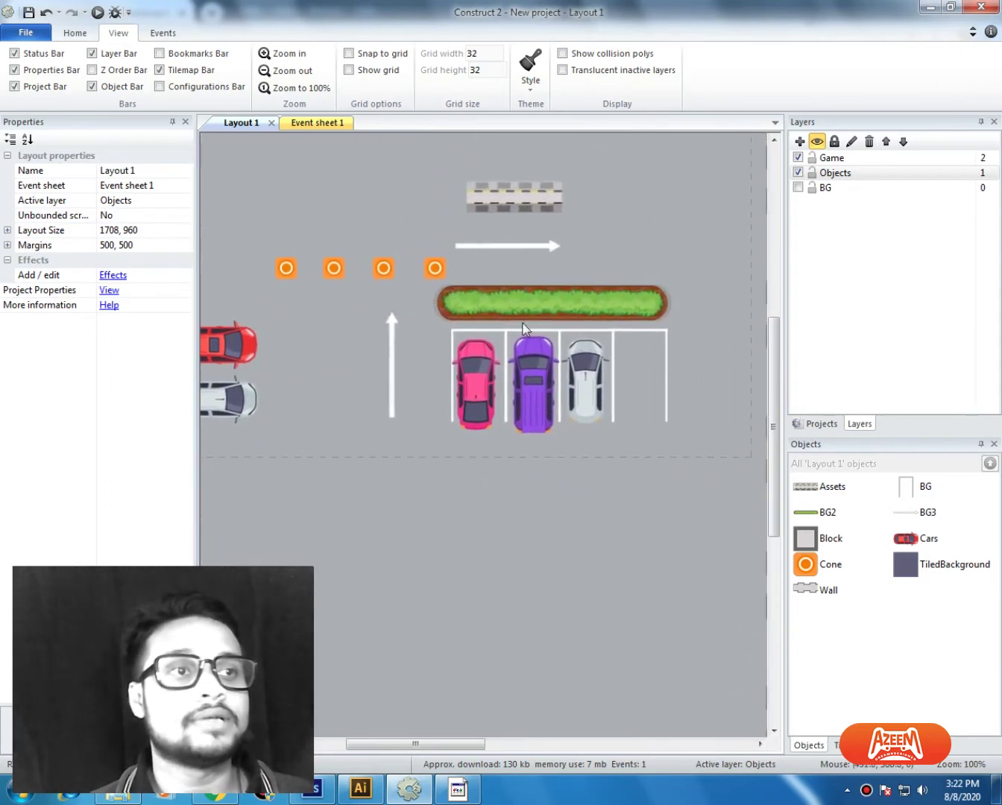
{"action": "left_click", "coordinate": [538, 317]}
{"action": "left_click_drag", "start_coordinate": [540, 316], "coordinate": [545, 316]}
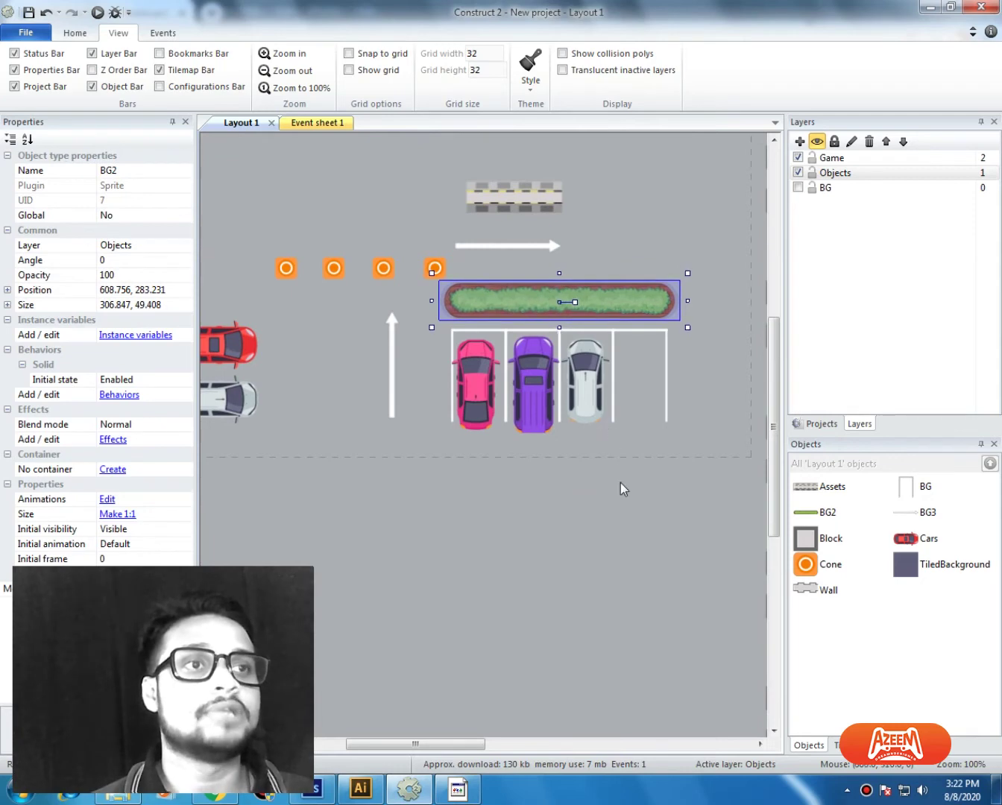
{"action": "left_click", "coordinate": [609, 500]}
Step: Duplicate the up-pointing arrow twice, placing one copy directly below the original and the other at 551, 745
{"action": "middle_click_drag", "start_coordinate": [406, 389], "coordinate": [553, 315]}
{"action": "scroll", "coordinate": [550, 316], "scroll_direction": "down", "scroll_amount": 2, "text": "ctrl"}
{"action": "left_click", "coordinate": [526, 319]}
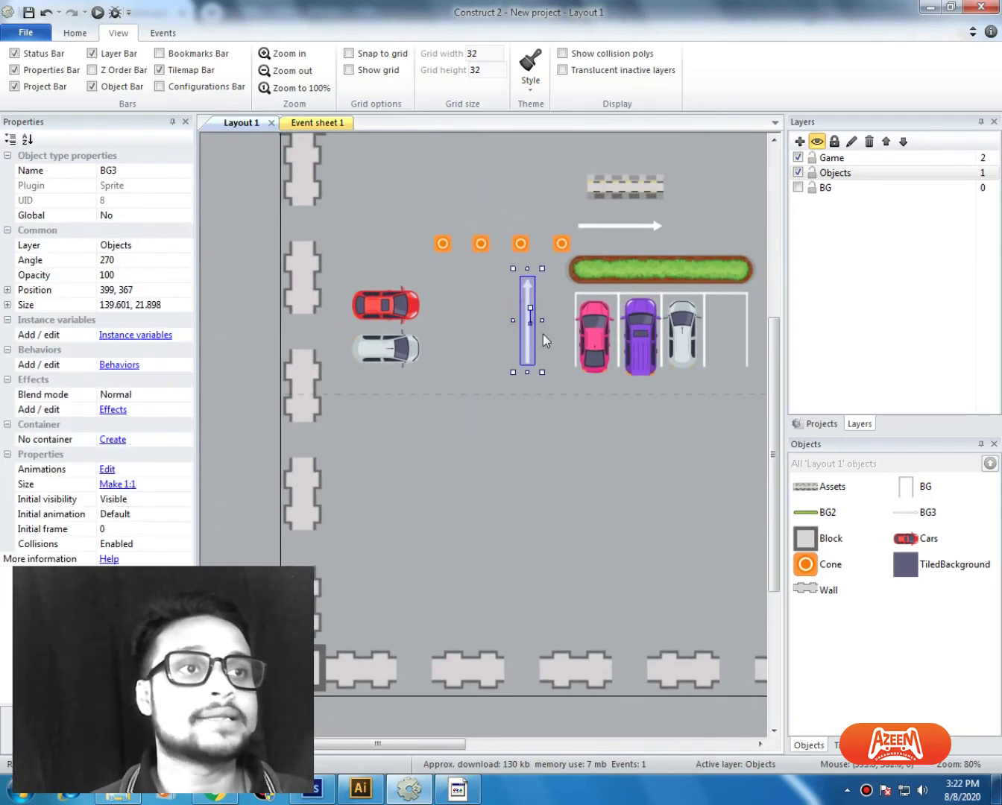
{"action": "left_click_drag", "start_coordinate": [533, 344], "coordinate": [529, 471]}
{"action": "middle_click_drag", "start_coordinate": [556, 432], "coordinate": [452, 332]}
{"action": "left_click_drag", "start_coordinate": [433, 367], "coordinate": [541, 426]}
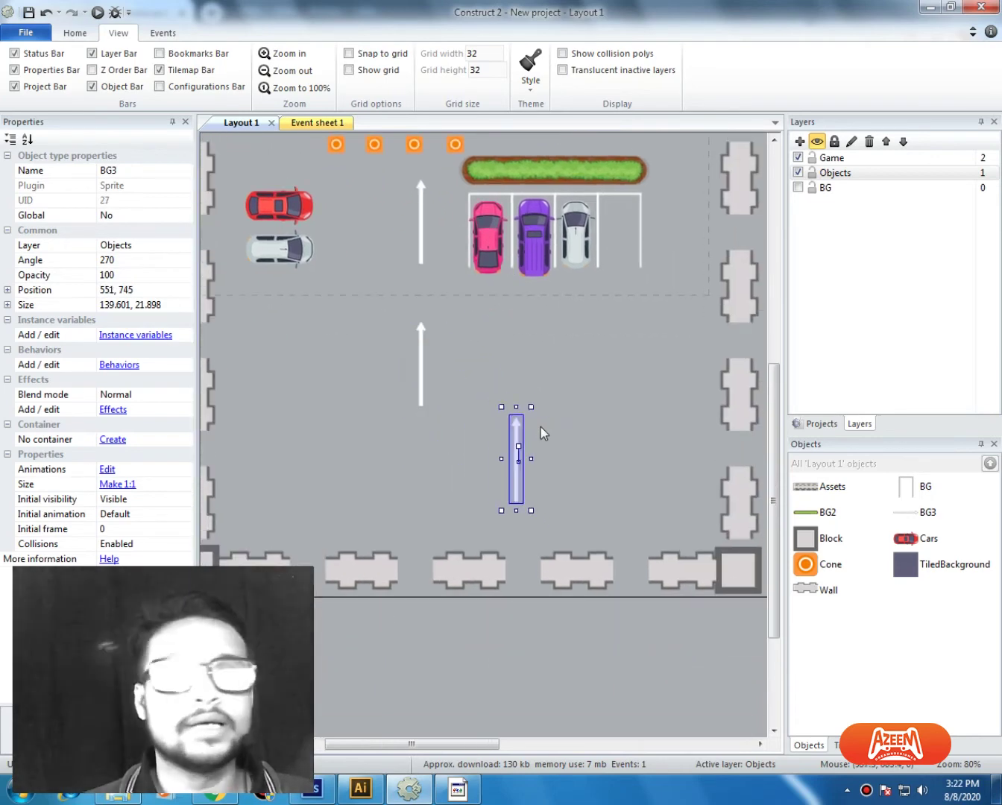
Step: Set the lowest arrow copy's angle to 180 and shift it slightly up and to the right
{"action": "left_click", "coordinate": [133, 275]}
{"action": "left_click", "coordinate": [139, 257]}
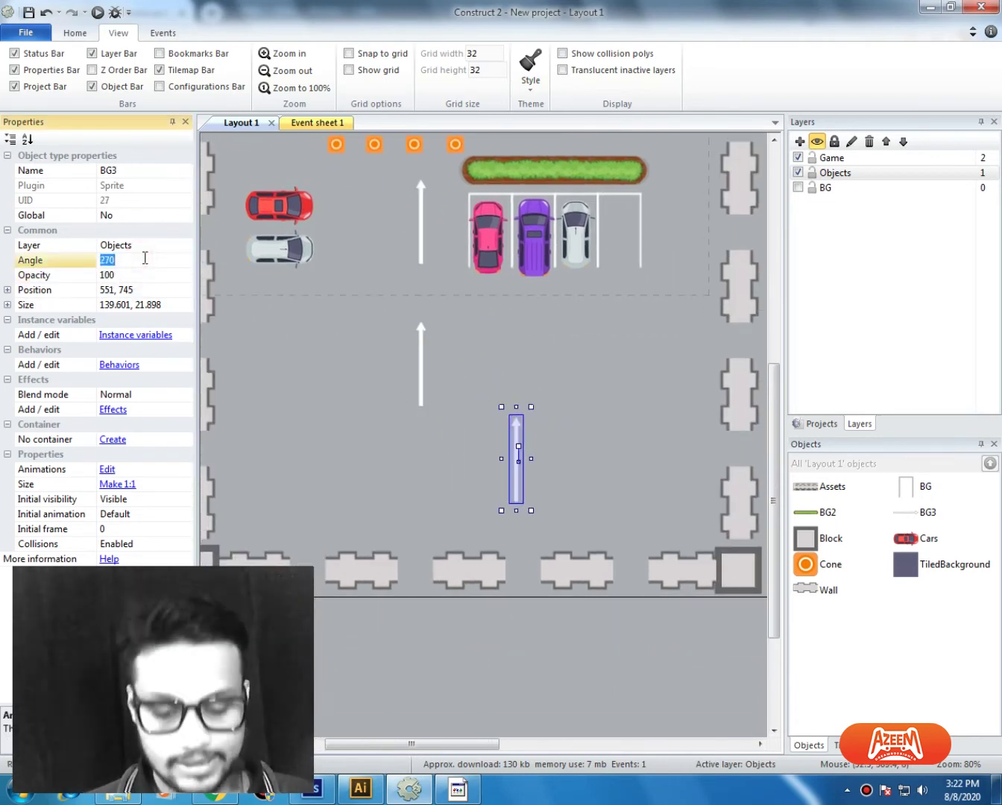
{"action": "type", "text": "180"}
{"action": "key", "text": "Return"}
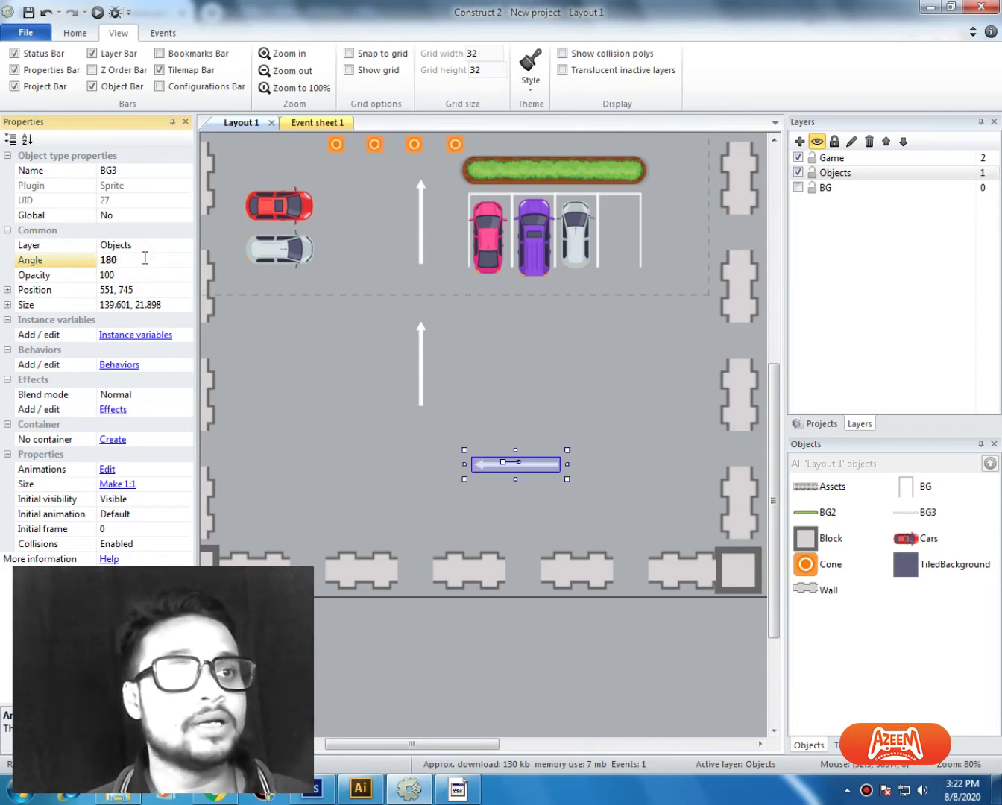
{"action": "left_click", "coordinate": [509, 340]}
{"action": "left_click_drag", "start_coordinate": [526, 470], "coordinate": [536, 460]}
{"action": "left_click", "coordinate": [592, 373]}
Step: Copy the road barrier into a horizontal row of two beside the left-pointing arrow, and delete the surplus copy
{"action": "scroll", "coordinate": [577, 278], "scroll_direction": "up", "scroll_amount": 2}
{"action": "left_click", "coordinate": [529, 165]}
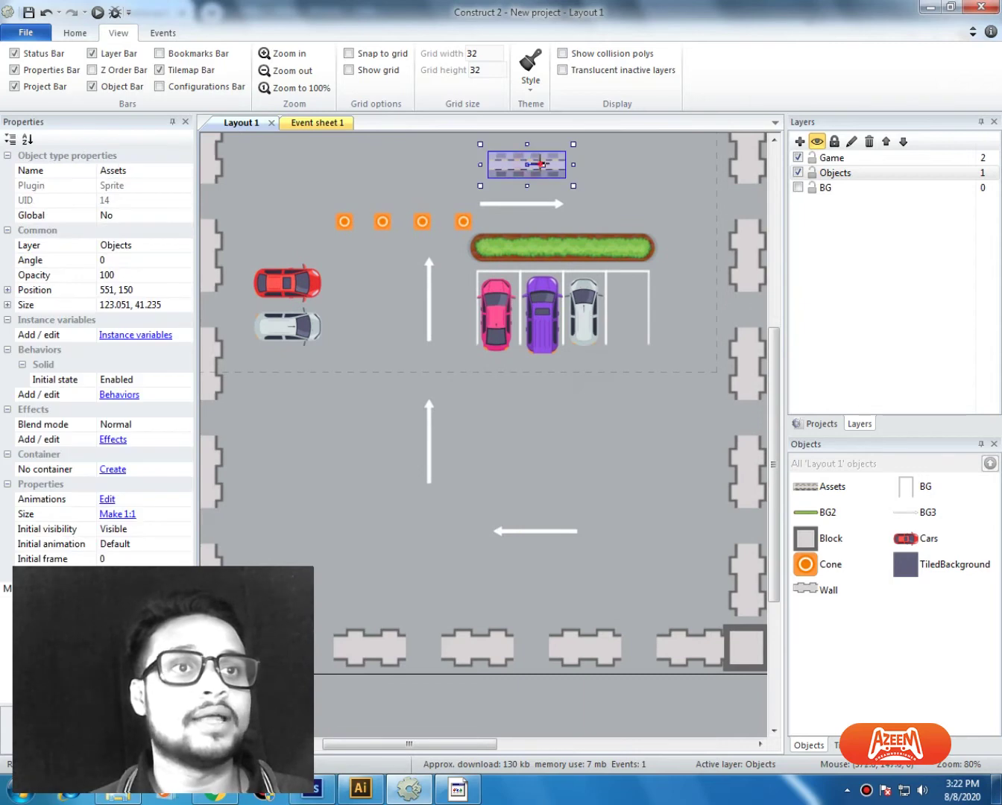
{"action": "left_click_drag", "start_coordinate": [527, 166], "coordinate": [451, 447]}
{"action": "middle_click_drag", "start_coordinate": [477, 440], "coordinate": [356, 471]}
{"action": "left_click_drag", "start_coordinate": [356, 471], "coordinate": [493, 427], "text": "ctrl"}
{"action": "key", "text": "Delete"}
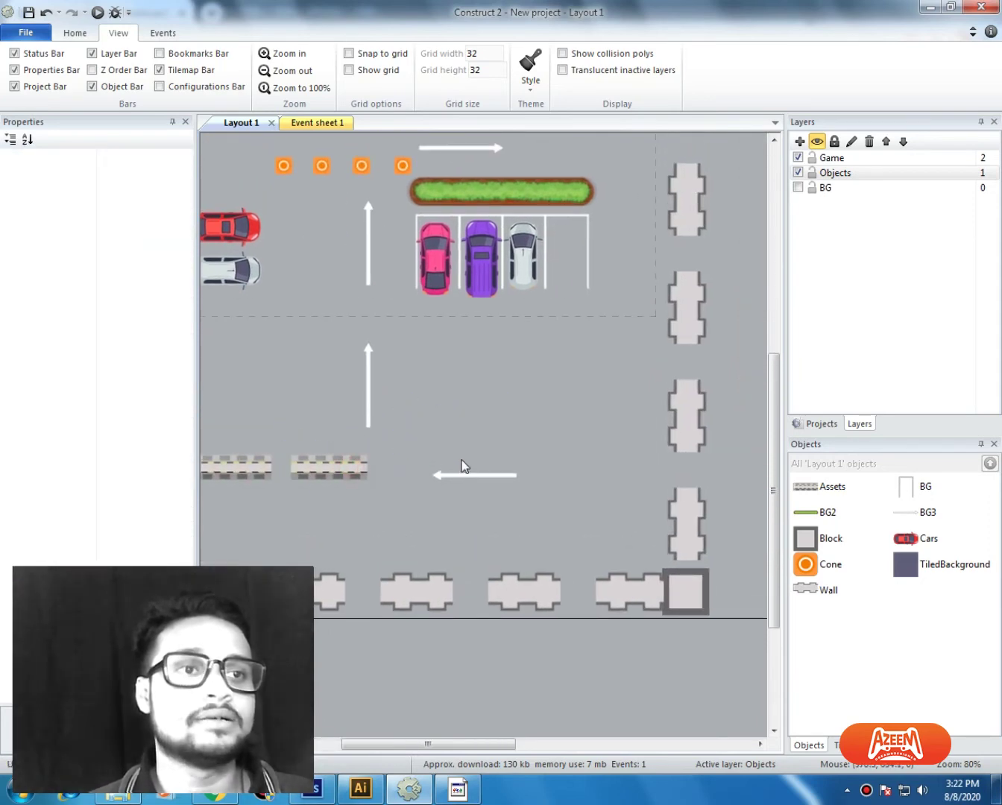
Step: Copy the road barrier twice into a row below the left-pointing arrow, with the outer copy at 719, 813
{"action": "left_click_drag", "start_coordinate": [337, 475], "coordinate": [589, 532]}
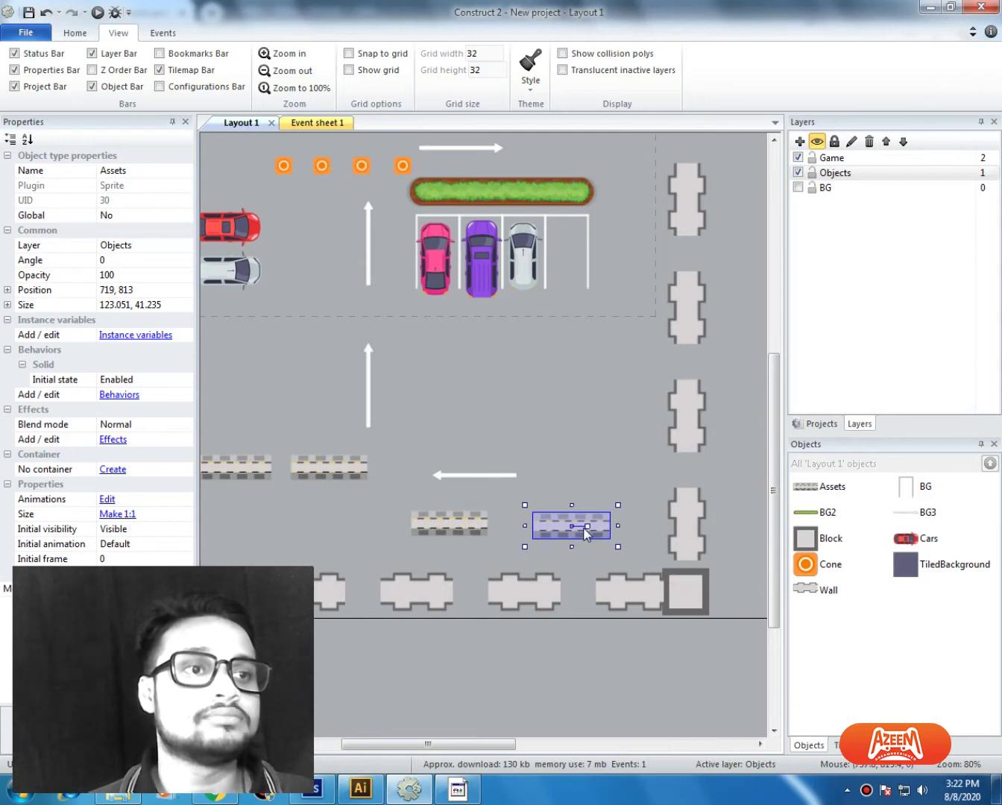
Step: Move the row of four cones from beside the hedge to the open area around the tip of the lower up-pointing arrow
{"action": "scroll", "coordinate": [593, 522], "scroll_direction": "up", "scroll_amount": 3}
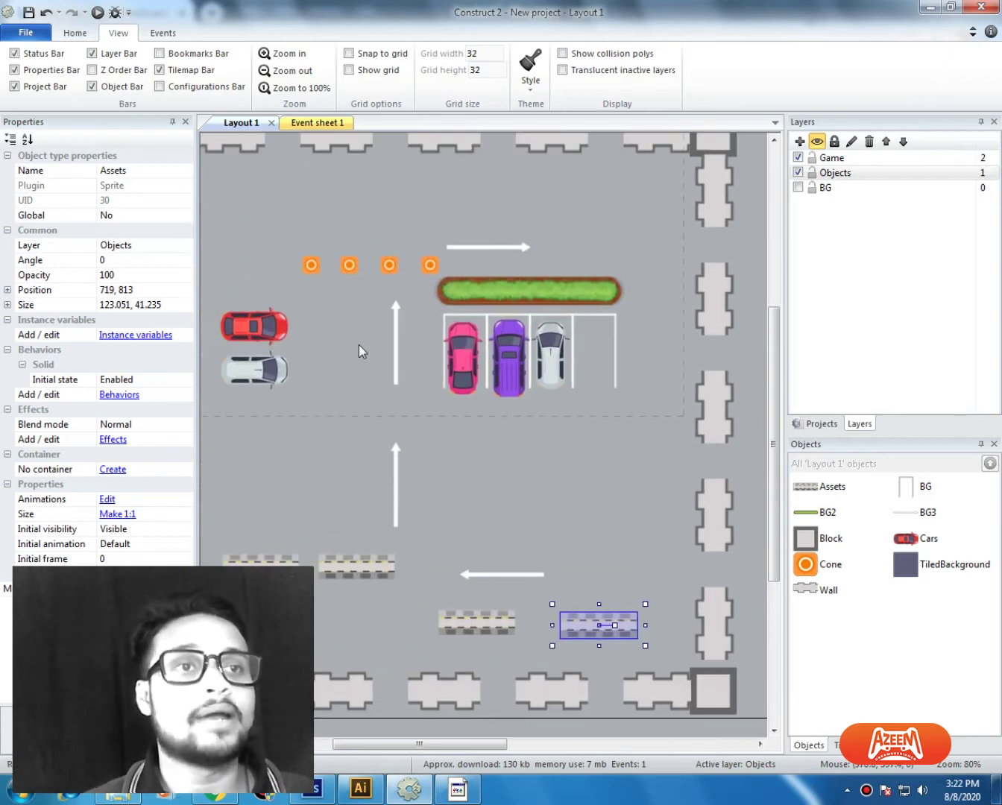
{"action": "left_click", "coordinate": [388, 267]}
{"action": "middle_click_drag", "start_coordinate": [410, 276], "coordinate": [436, 370]}
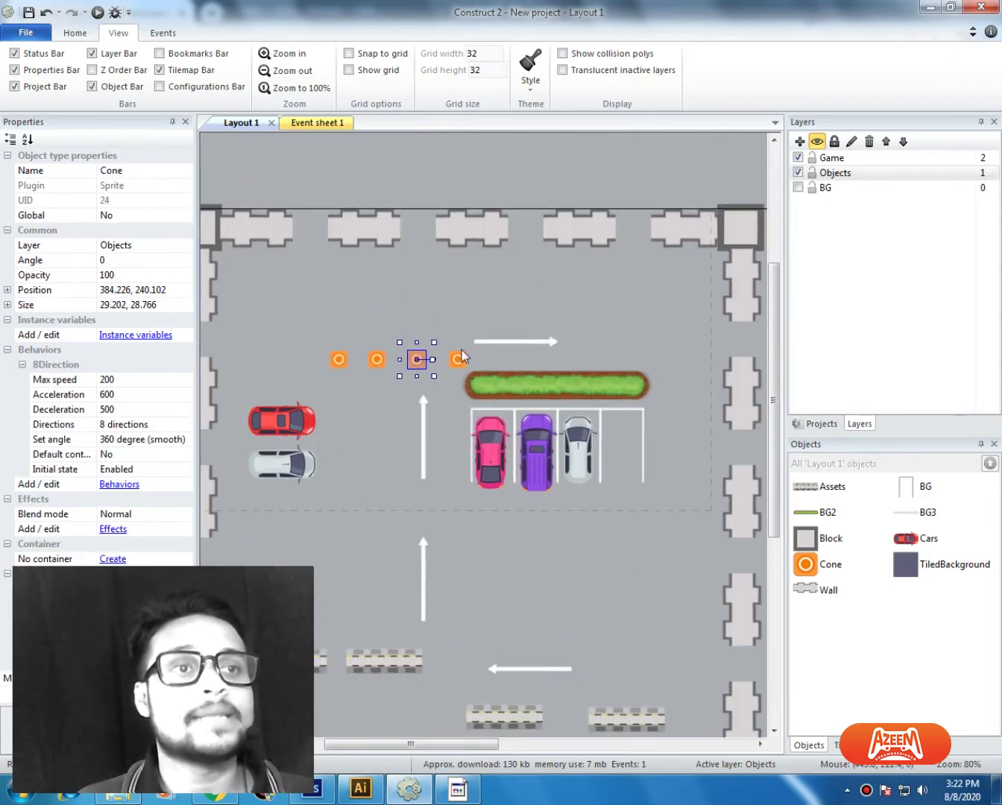
{"action": "left_click", "coordinate": [460, 358]}
{"action": "left_click", "coordinate": [417, 360], "text": "ctrl"}
{"action": "left_click", "coordinate": [376, 359], "text": "shift"}
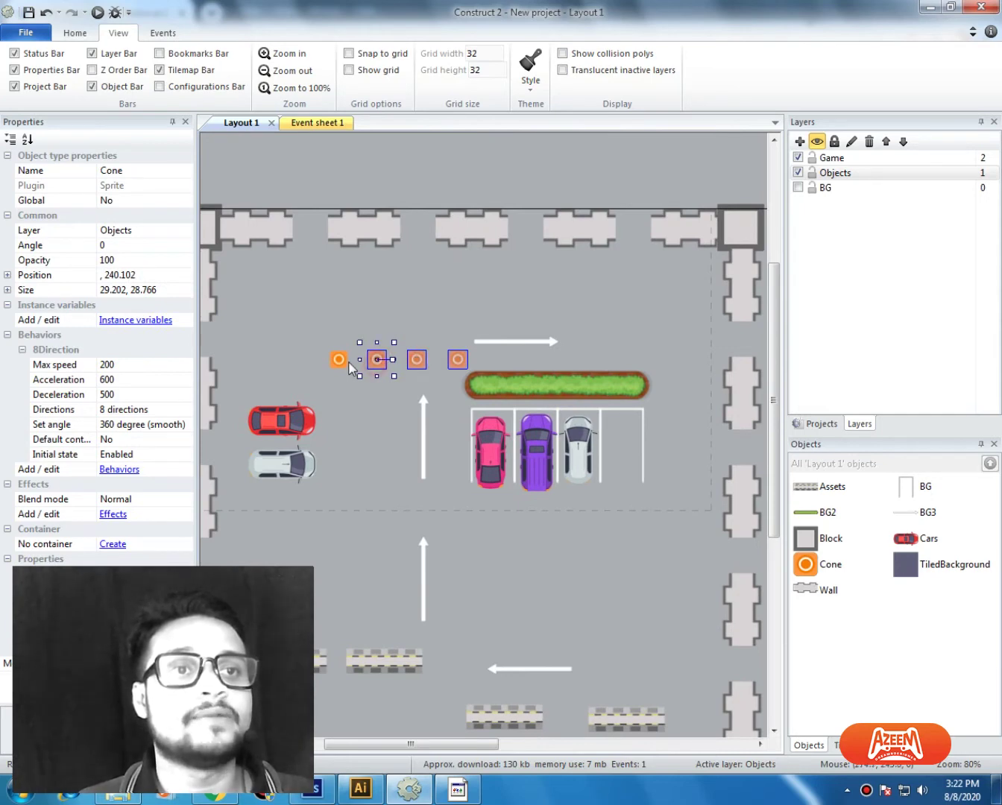
{"action": "left_click", "coordinate": [338, 359], "text": "shift"}
{"action": "left_click_drag", "start_coordinate": [374, 371], "coordinate": [484, 558]}
{"action": "left_click", "coordinate": [484, 553]}
{"action": "middle_click_drag", "start_coordinate": [486, 546], "coordinate": [574, 520]}
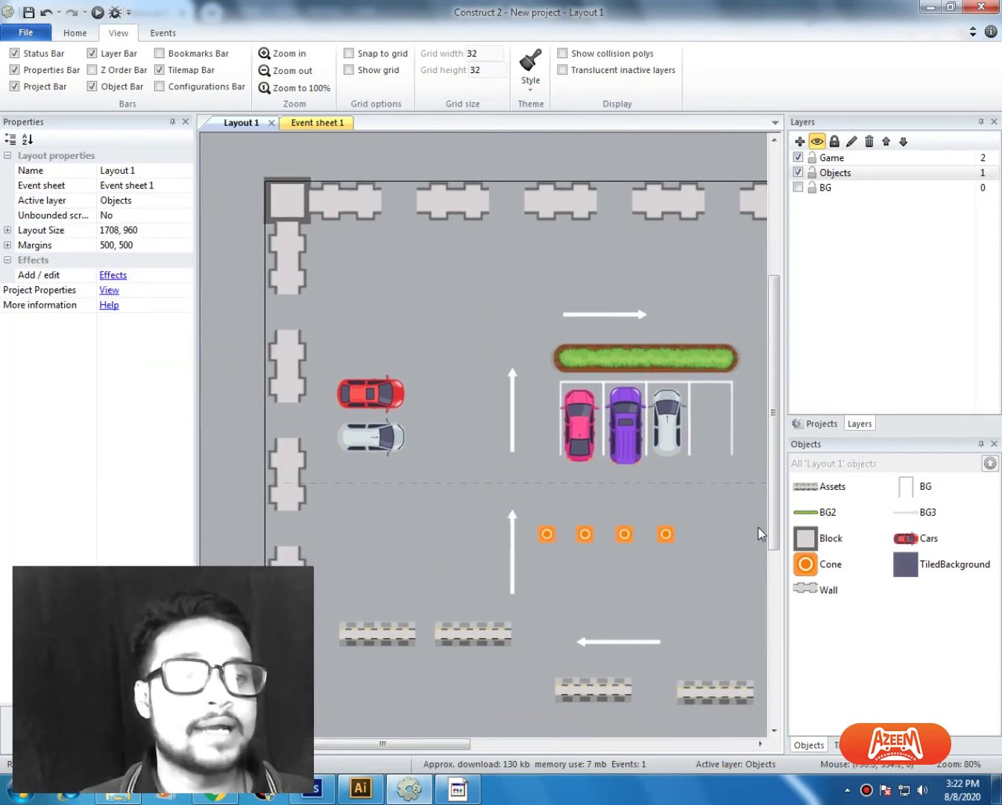
{"action": "left_click_drag", "start_coordinate": [558, 550], "coordinate": [471, 549]}
Step: Try to line the cones up in a vertical column by moving them one by one below the first cone
{"action": "left_click", "coordinate": [479, 563]}
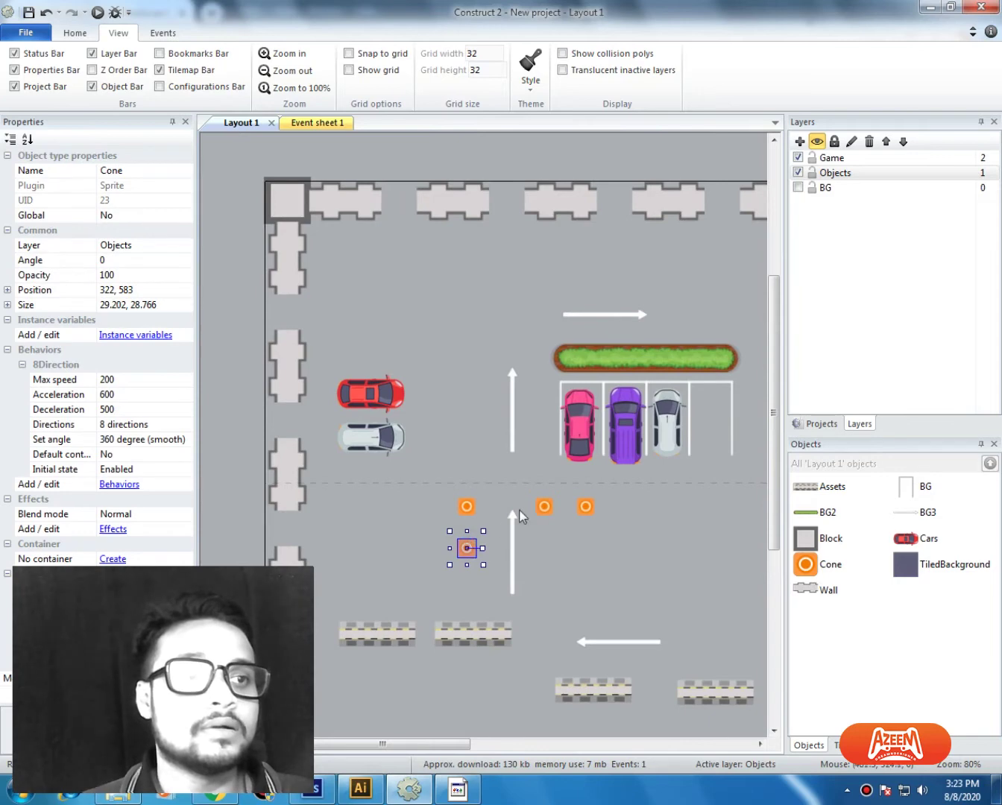
{"action": "left_click_drag", "start_coordinate": [545, 509], "coordinate": [462, 543]}
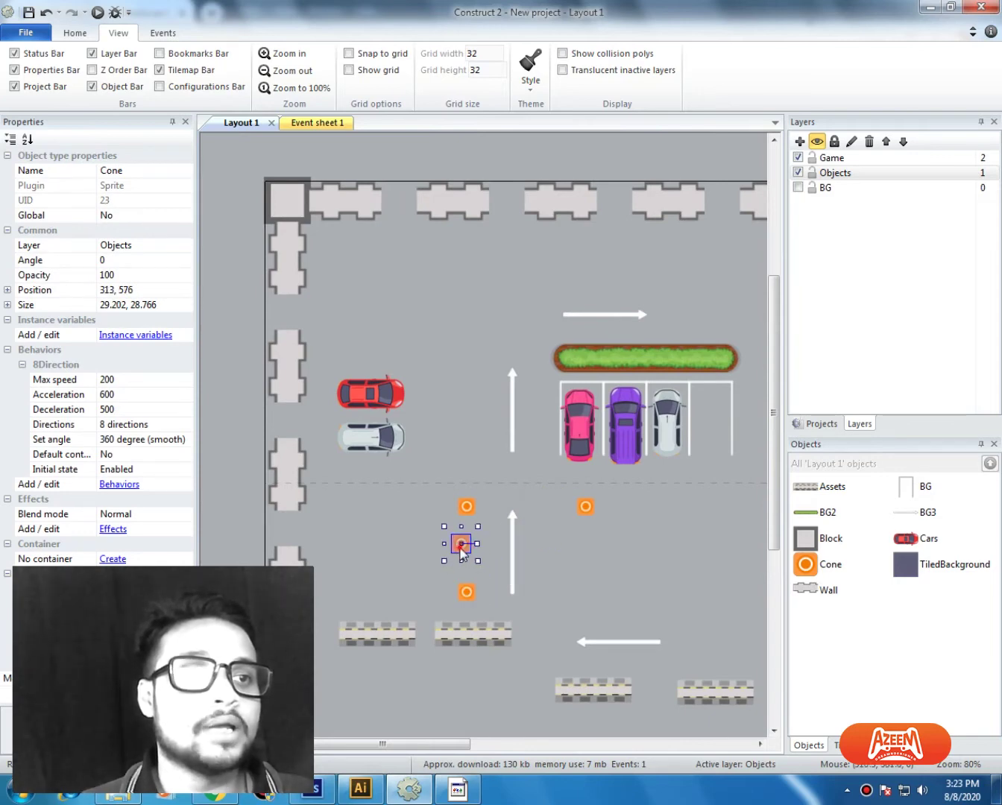
{"action": "key", "text": "Right"}
{"action": "key", "text": "Right"}
{"action": "key", "text": "Right"}
{"action": "key", "text": "Right"}
{"action": "key", "text": "Right"}
{"action": "key", "text": "Right"}
{"action": "key", "text": "Right"}
{"action": "key", "text": "Right"}
{"action": "key", "text": "Right"}
{"action": "key", "text": "Right"}
{"action": "key", "text": "Right"}
{"action": "key", "text": "Right"}
{"action": "key", "text": "Right"}
{"action": "key", "text": "Left"}
{"action": "key", "text": "Up"}
{"action": "key", "text": "Up"}
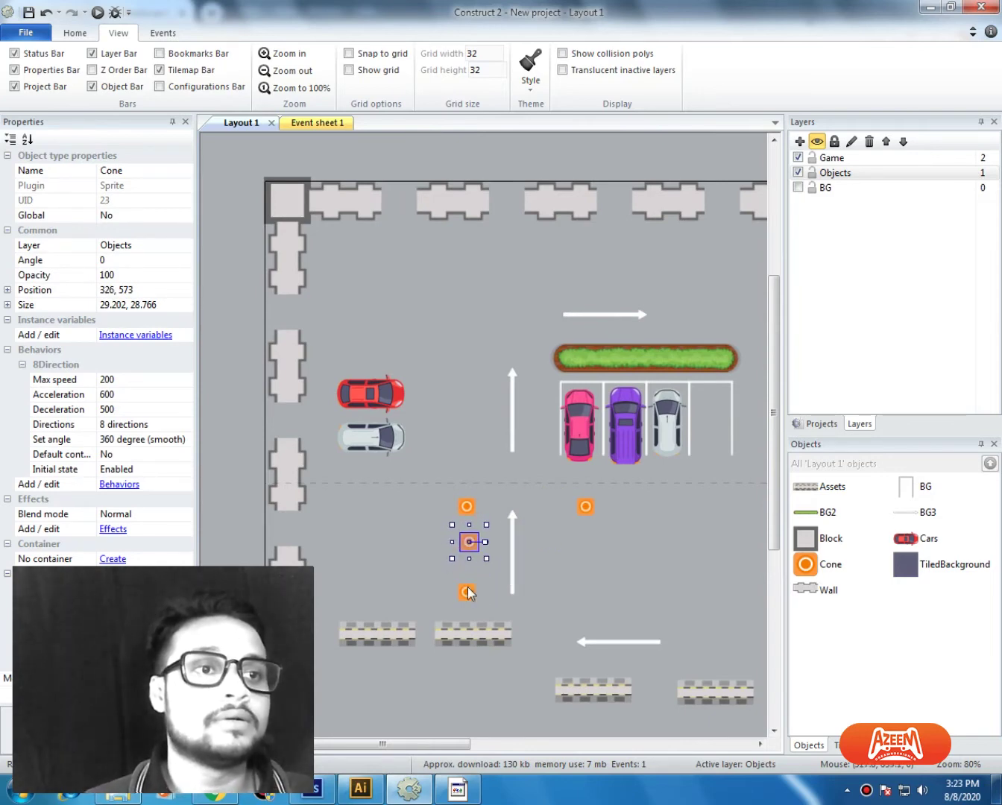
{"action": "key", "text": "Left"}
{"action": "key", "text": "Up"}
Step: Delete three of the cones, keeping only the upper one beside the lower up-pointing arrow
{"action": "left_click", "coordinate": [466, 588]}
{"action": "key", "text": "Delete"}
{"action": "left_click", "coordinate": [468, 545]}
{"action": "key", "text": "Delete"}
{"action": "left_click", "coordinate": [587, 508]}
{"action": "key", "text": "Delete"}
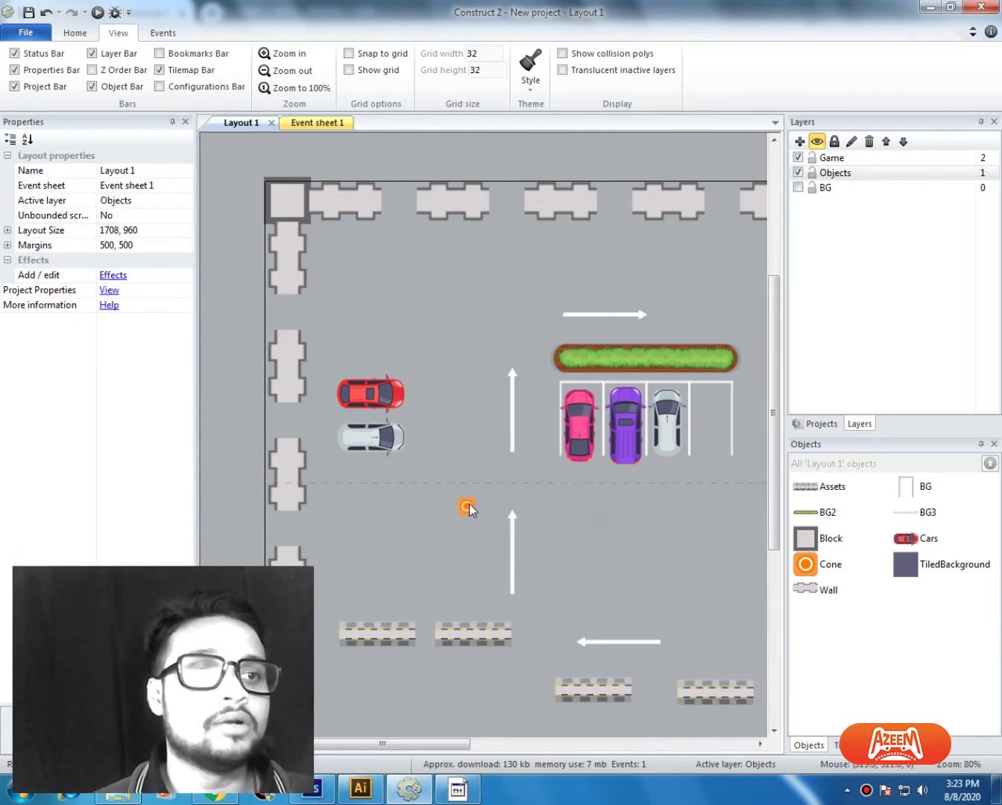
Step: Duplicate the remaining cone twice straight down to form a column of three, and shift the column slightly left
{"action": "left_click_drag", "start_coordinate": [469, 509], "coordinate": [472, 582], "text": "ctrl"}
{"action": "left_click", "coordinate": [558, 540]}
{"action": "middle_click_drag", "start_coordinate": [492, 518], "coordinate": [433, 484]}
{"action": "scroll", "coordinate": [500, 483], "scroll_direction": "left", "scroll_amount": 3}
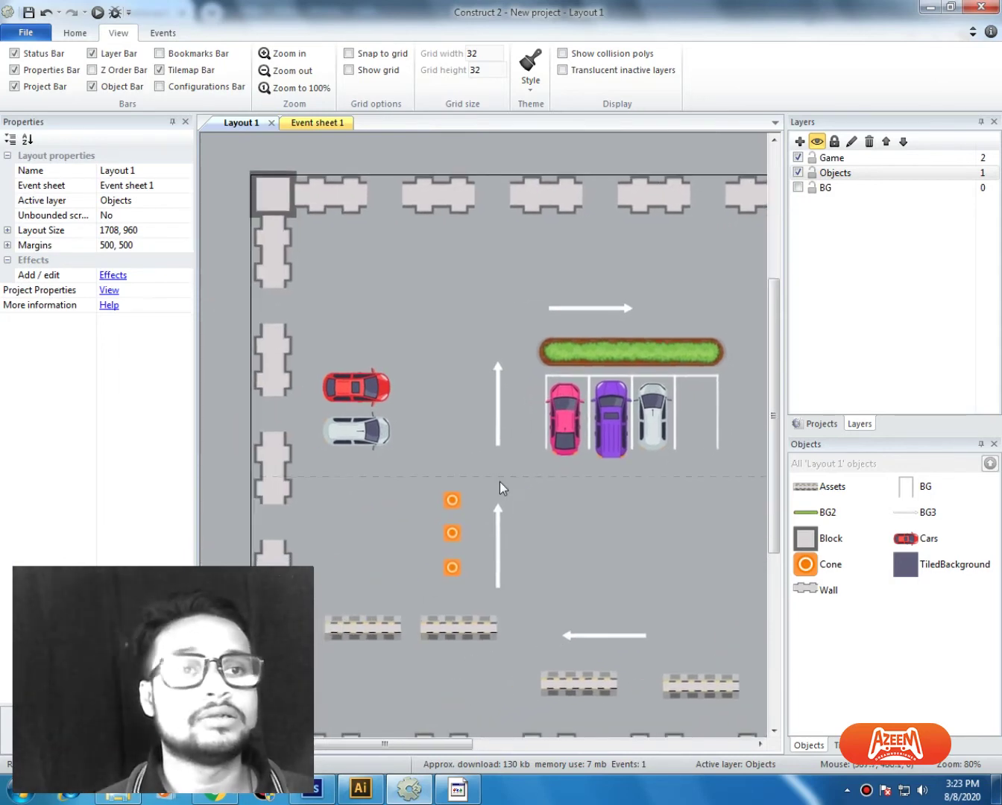
{"action": "left_click_drag", "start_coordinate": [498, 467], "coordinate": [426, 580]}
{"action": "key", "text": "shift+Left"}
{"action": "key", "text": "shift+Left"}
{"action": "left_click", "coordinate": [540, 573]}
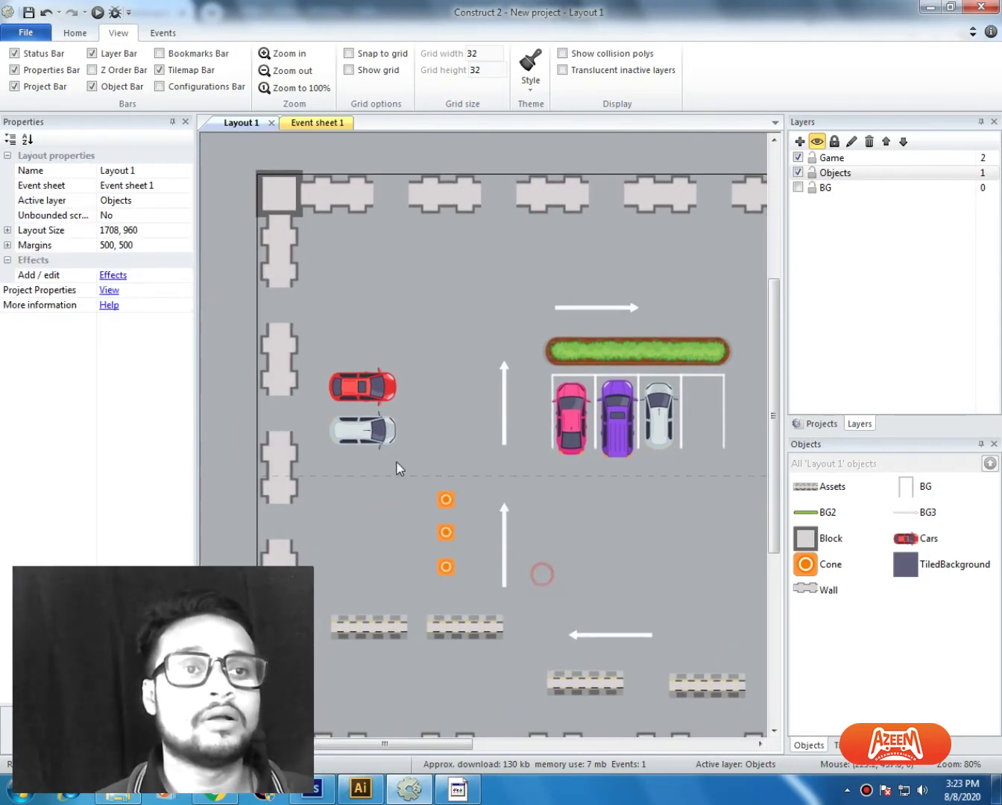
Step: Move the silver car from under the red car to the left of the cones and duplicate it directly below at 196, 595
{"action": "left_click_drag", "start_coordinate": [372, 443], "coordinate": [389, 511]}
{"action": "left_click_drag", "start_coordinate": [385, 515], "coordinate": [384, 571], "text": "ctrl"}
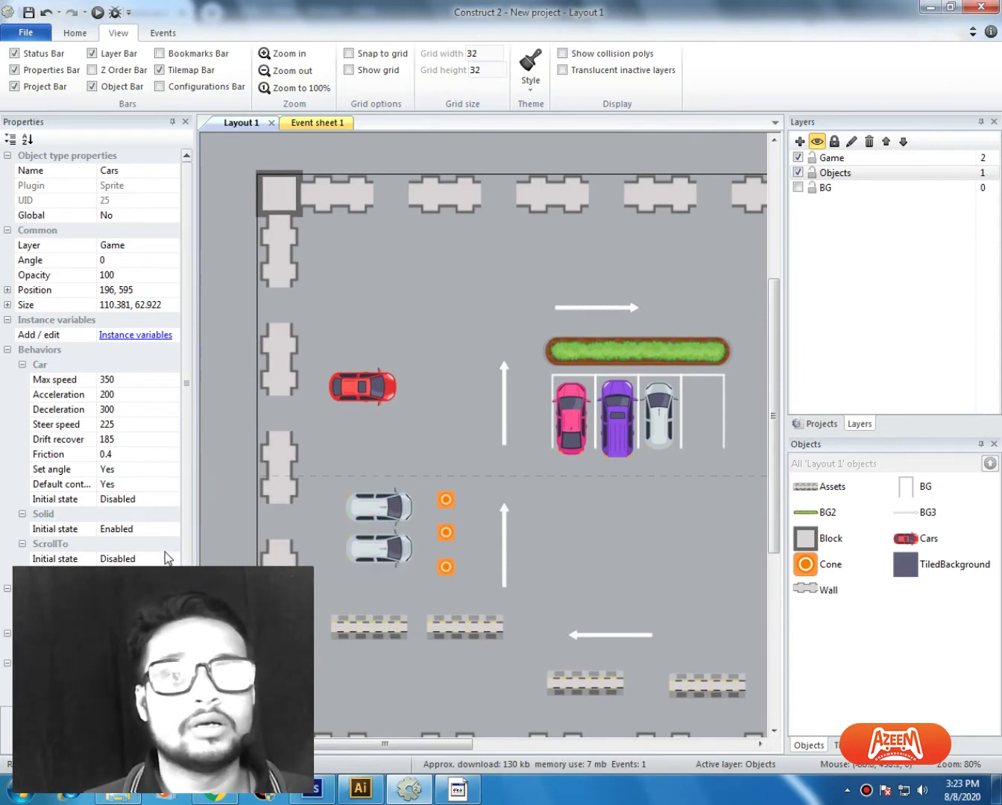
Step: Set the duplicated car's initial frame to 8 and shift the car slightly down
{"action": "left_click_drag", "start_coordinate": [2, 706], "coordinate": [42, 515]}
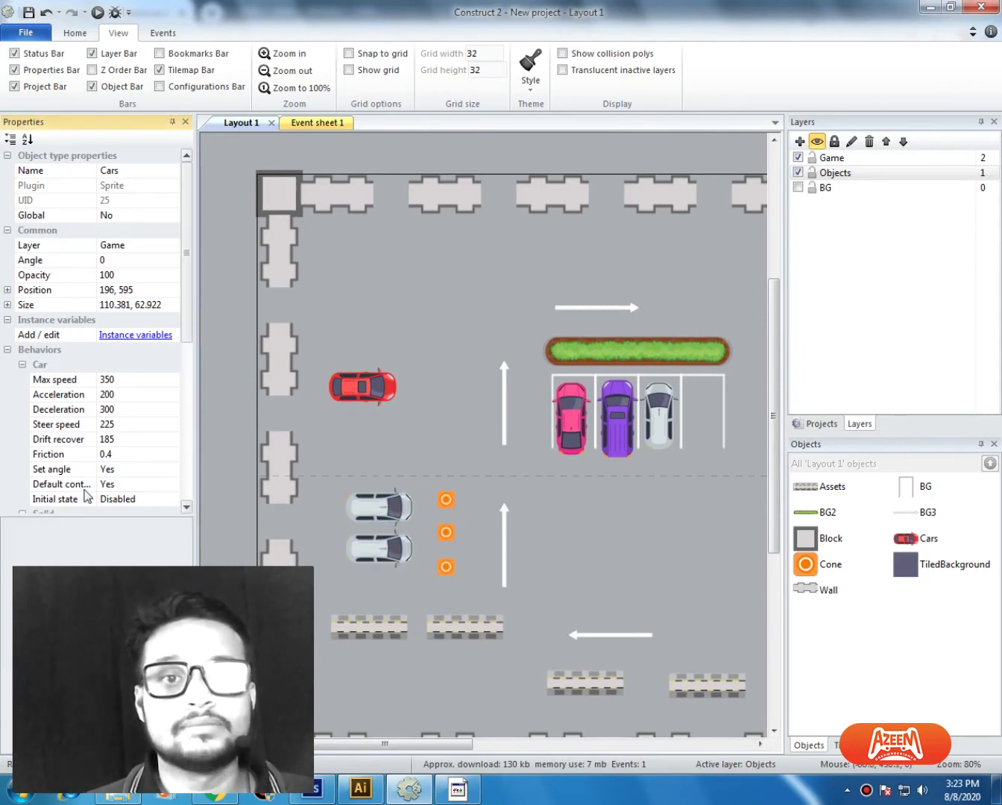
{"action": "left_click_drag", "start_coordinate": [189, 325], "coordinate": [188, 504]}
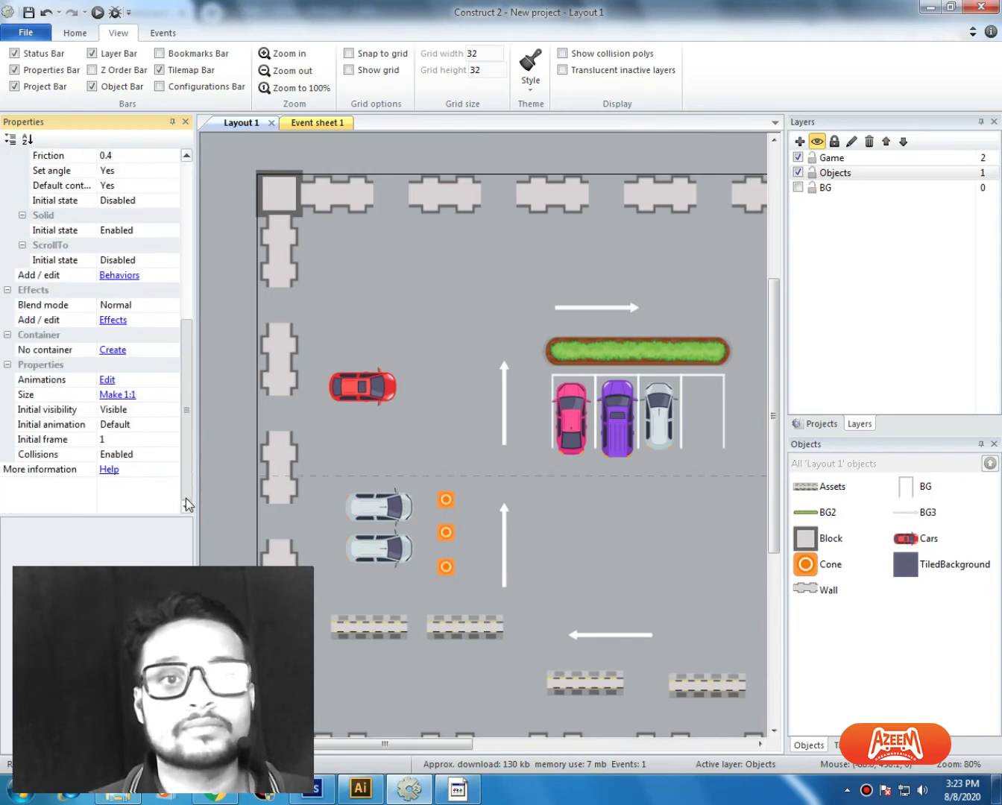
{"action": "left_click", "coordinate": [120, 443]}
{"action": "key", "text": "Return"}
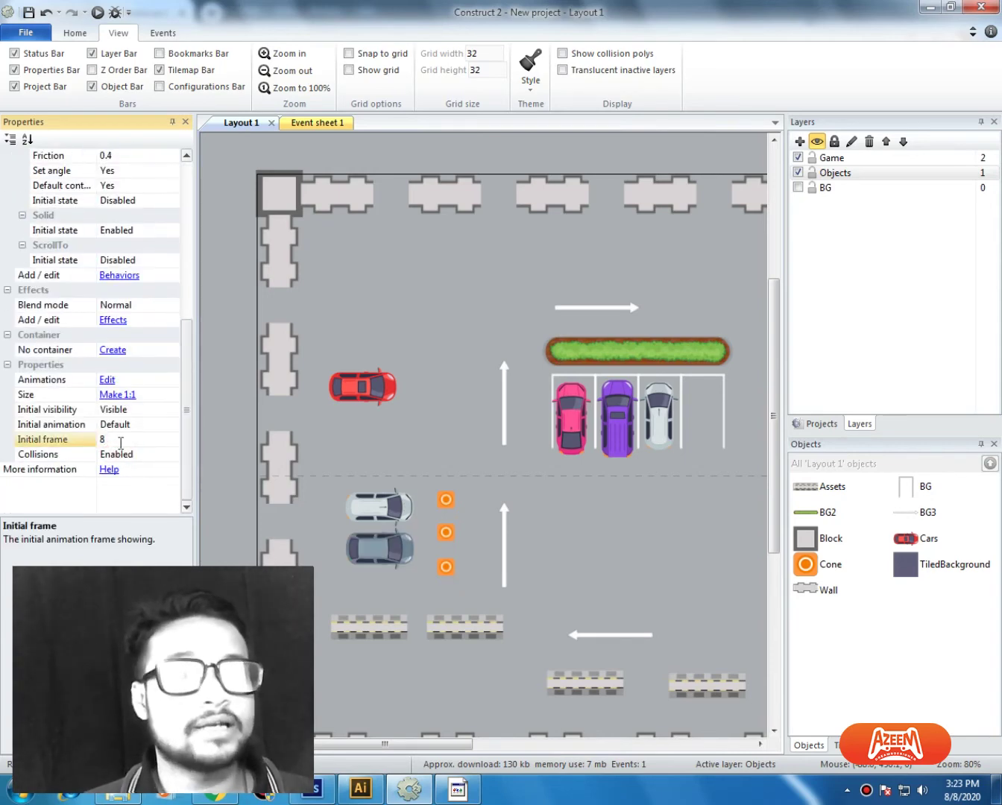
{"action": "left_click", "coordinate": [389, 552]}
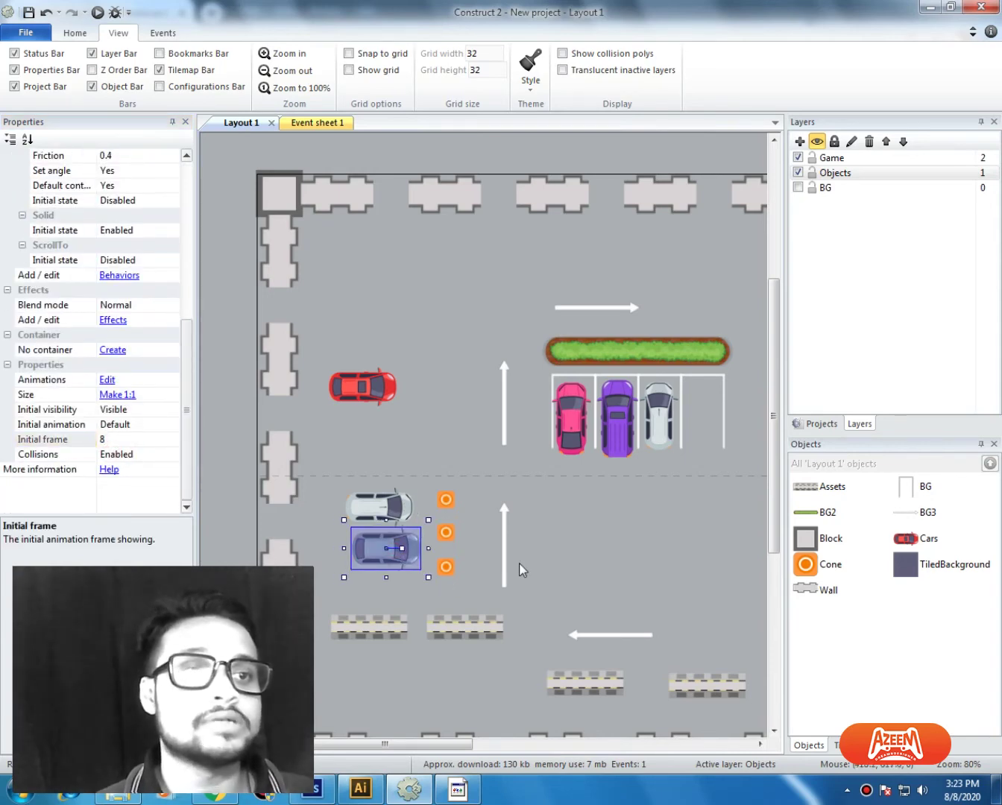
{"action": "left_click", "coordinate": [543, 564]}
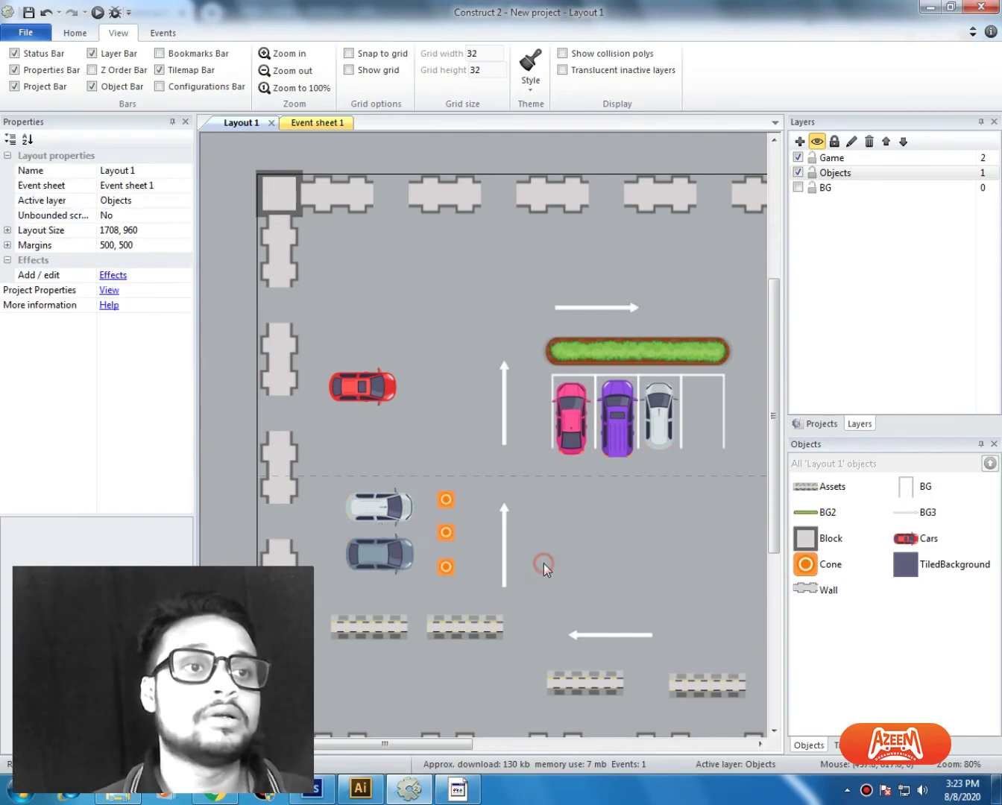
Step: Try moving the red car to 656, 570 below the parking bays, and undo the move
{"action": "left_click", "coordinate": [380, 403]}
{"action": "middle_click_drag", "start_coordinate": [387, 410], "coordinate": [325, 399]}
{"action": "left_click_drag", "start_coordinate": [323, 397], "coordinate": [621, 538]}
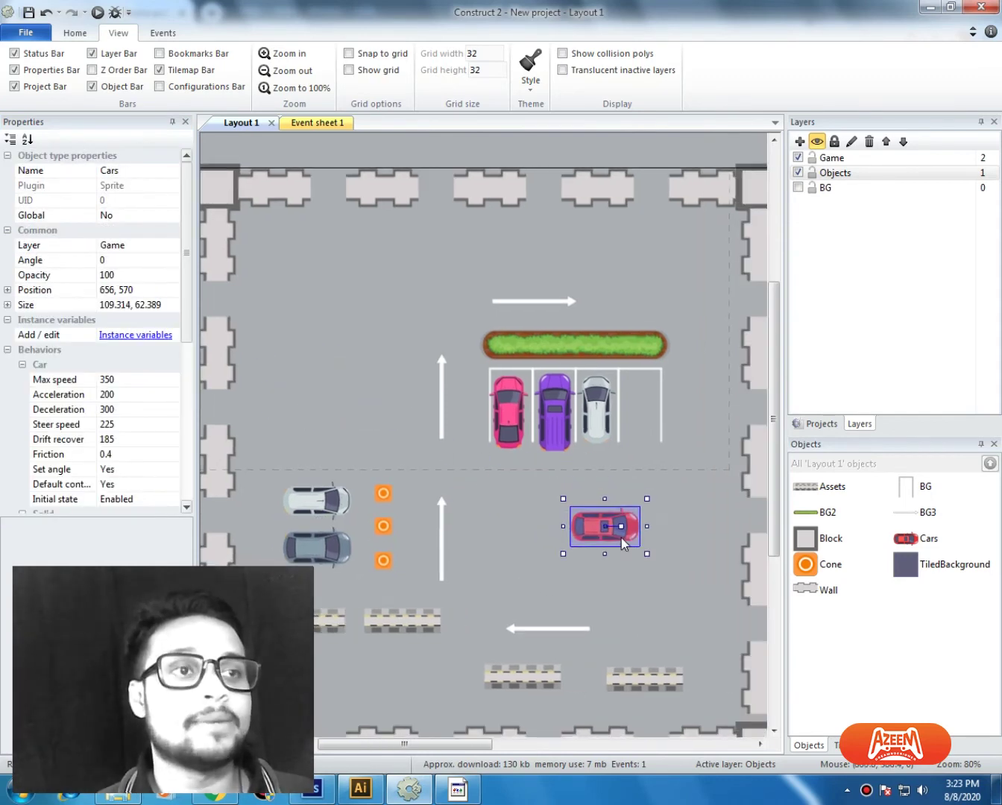
{"action": "key", "text": "ctrl+z"}
{"action": "middle_click_drag", "start_coordinate": [623, 543], "coordinate": [540, 493]}
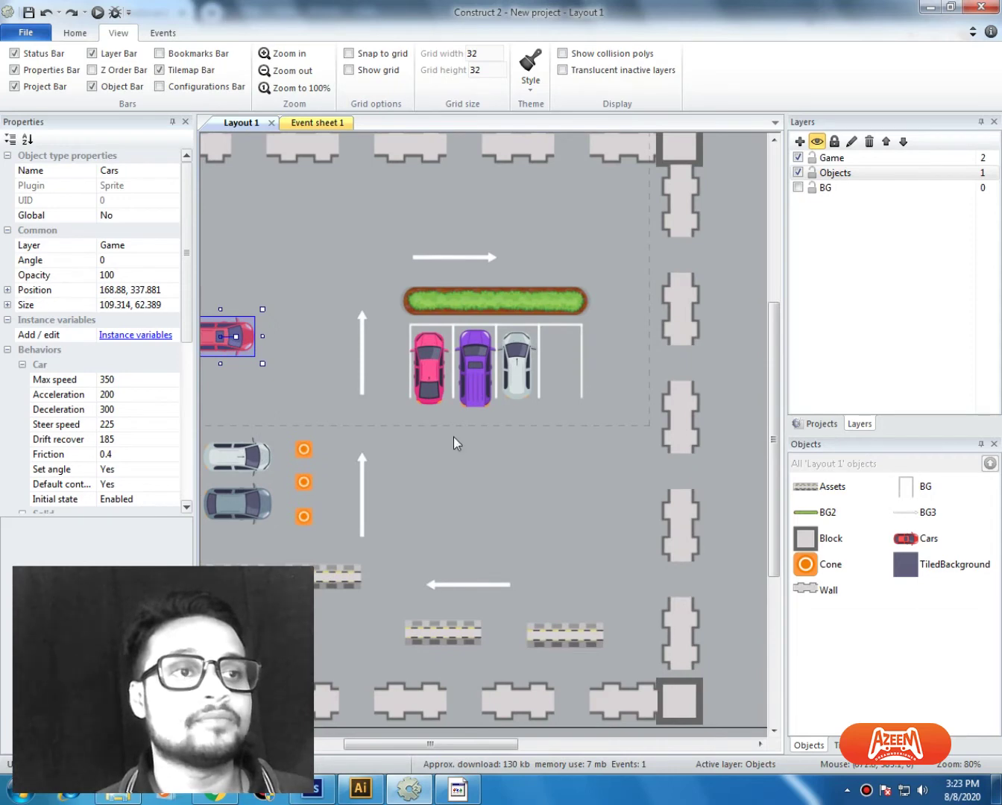
Step: Try placing the red car over the left-pointing arrow, at 604, 712 and at 510, 706
{"action": "middle_click_drag", "start_coordinate": [236, 337], "coordinate": [335, 387]}
{"action": "left_click_drag", "start_coordinate": [333, 387], "coordinate": [529, 572]}
{"action": "middle_click_drag", "start_coordinate": [529, 572], "coordinate": [466, 547]}
{"action": "left_click_drag", "start_coordinate": [466, 552], "coordinate": [539, 595]}
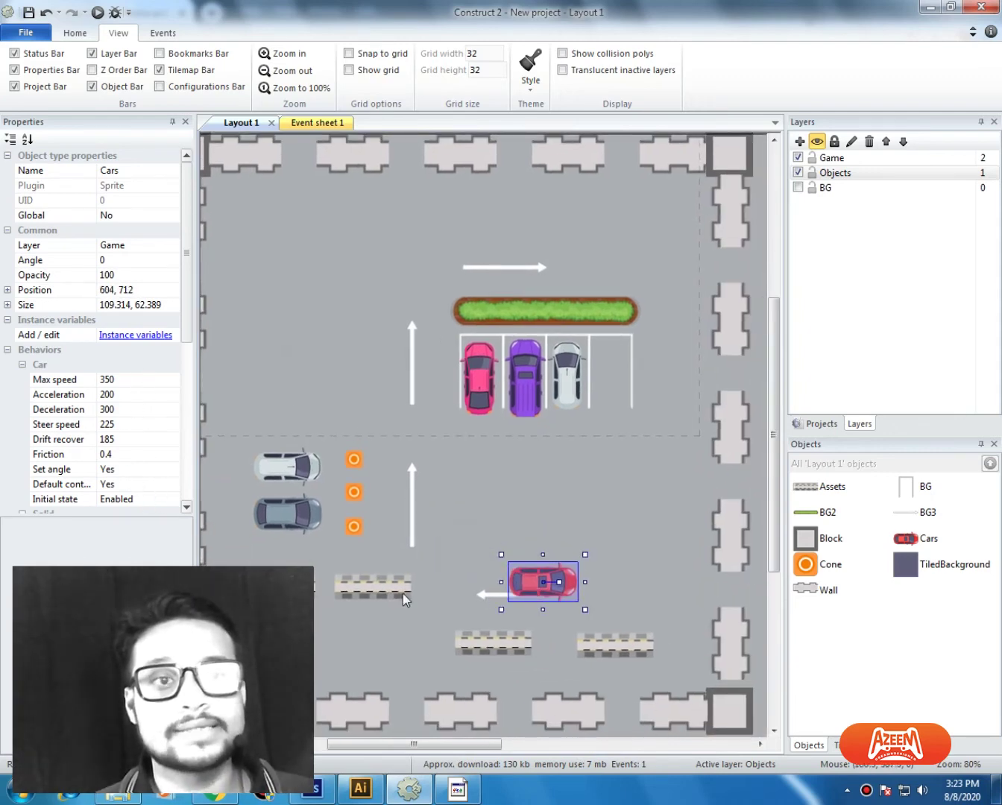
{"action": "left_click_drag", "start_coordinate": [527, 578], "coordinate": [466, 573]}
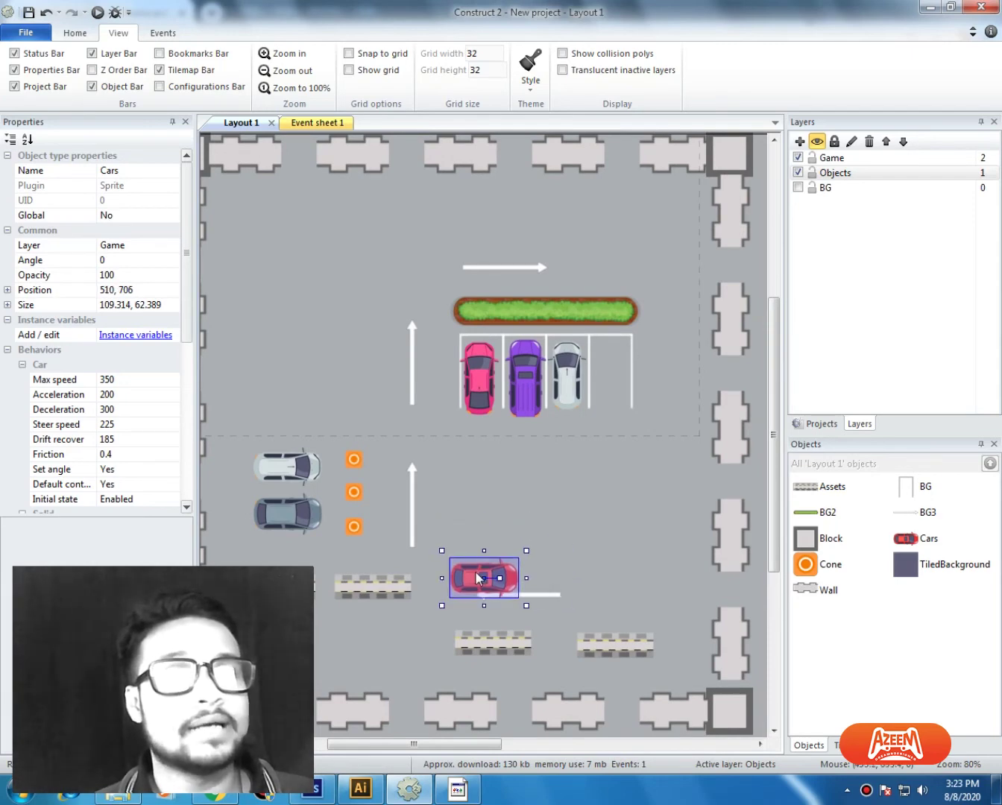
Step: Move the red car directly above the silver car beside the cones, to position 194, 451
{"action": "middle_click_drag", "start_coordinate": [465, 573], "coordinate": [562, 558]}
{"action": "left_click", "coordinate": [387, 357]}
{"action": "left_click_drag", "start_coordinate": [563, 558], "coordinate": [377, 406]}
{"action": "double_click", "coordinate": [460, 400]}
{"action": "key", "text": "Escape"}
{"action": "middle_click_drag", "start_coordinate": [503, 438], "coordinate": [337, 421]}
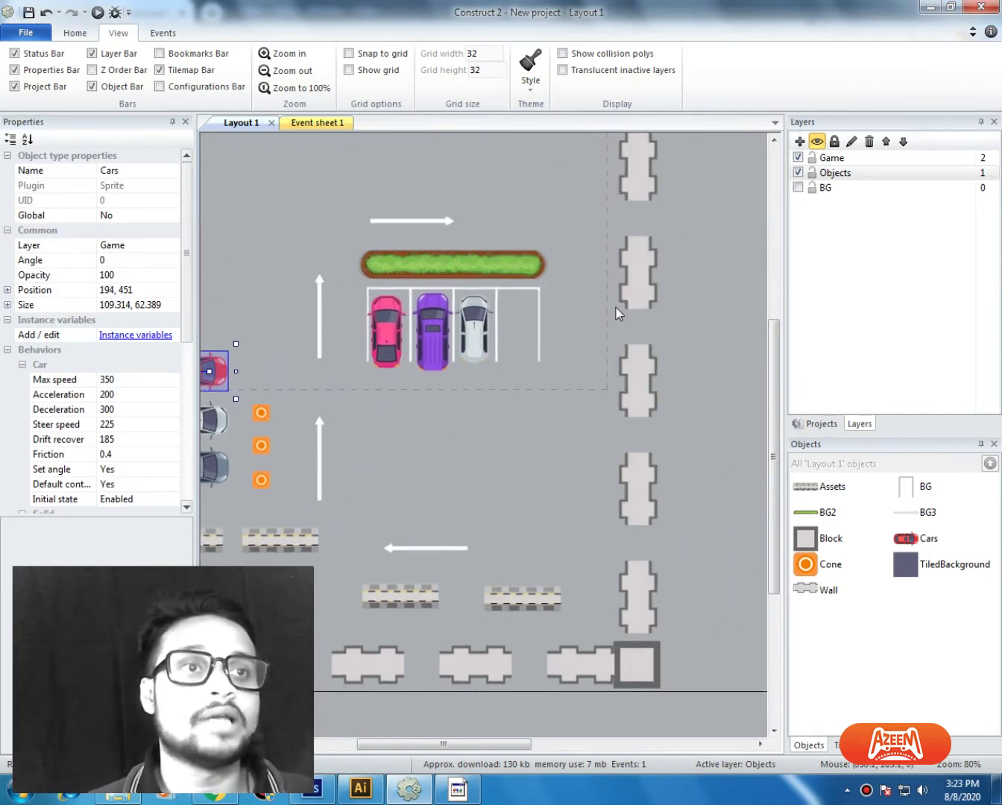
Step: Try deleting the right-pointing arrow above the hedge, and undo the deletion
{"action": "middle_click_drag", "start_coordinate": [513, 414], "coordinate": [524, 441]}
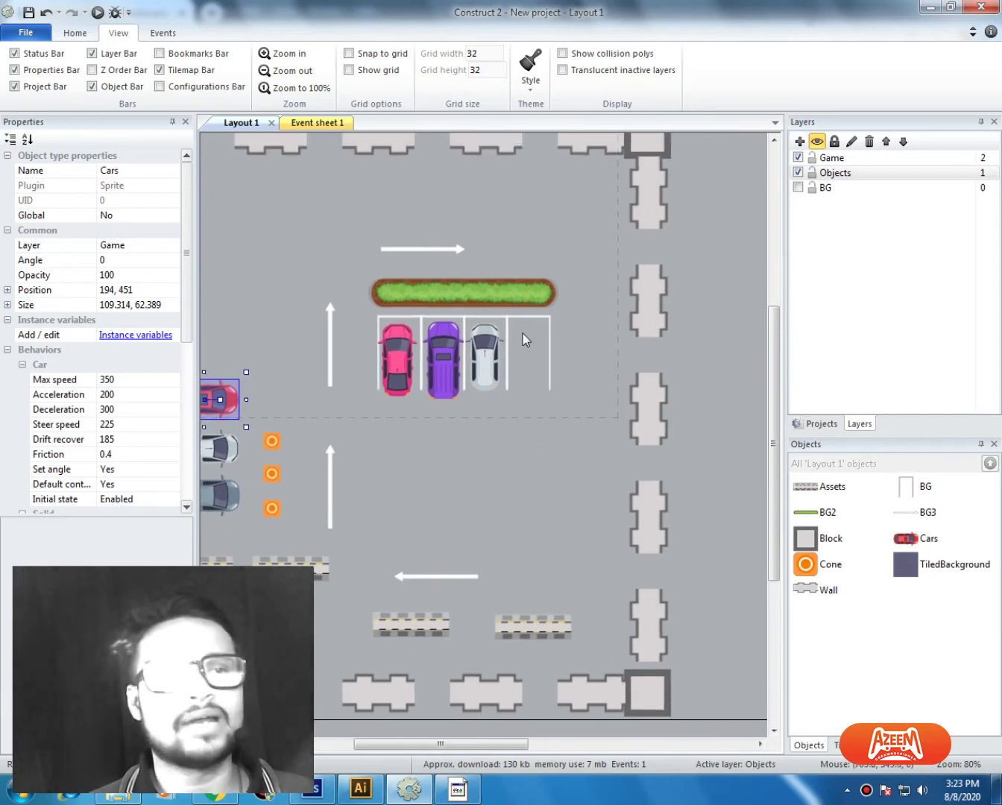
{"action": "middle_click_drag", "start_coordinate": [523, 332], "coordinate": [521, 387]}
{"action": "left_click", "coordinate": [450, 321]}
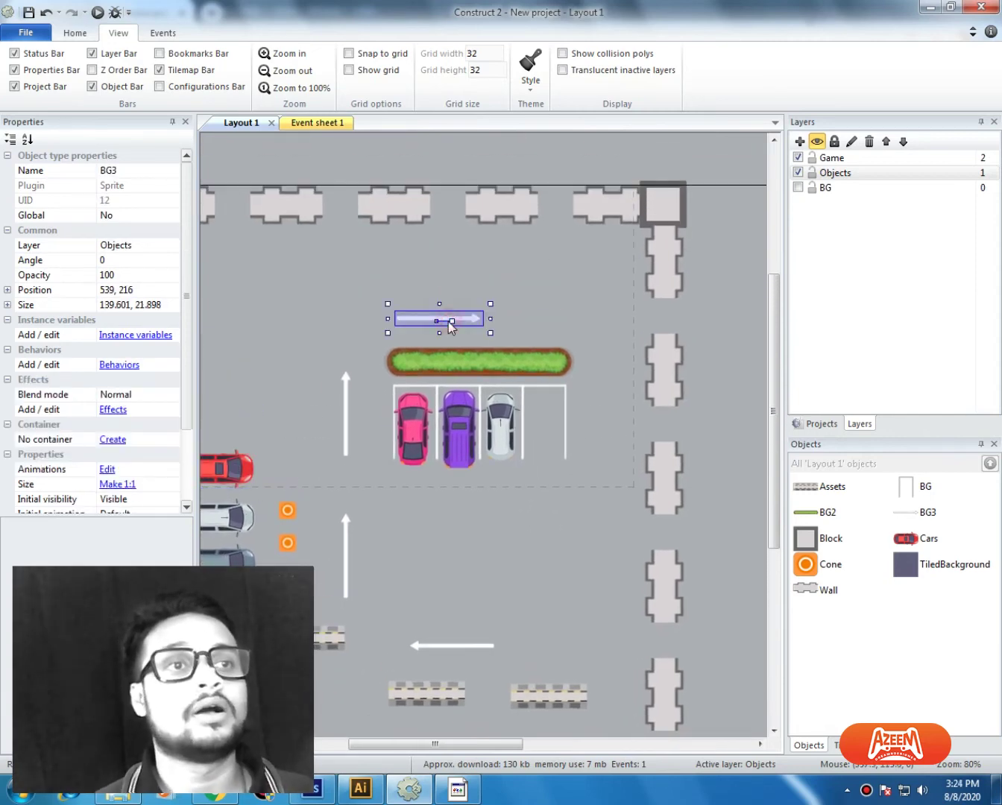
{"action": "key", "text": "Delete"}
{"action": "key", "text": "ctrl+z"}
{"action": "left_click", "coordinate": [447, 318]}
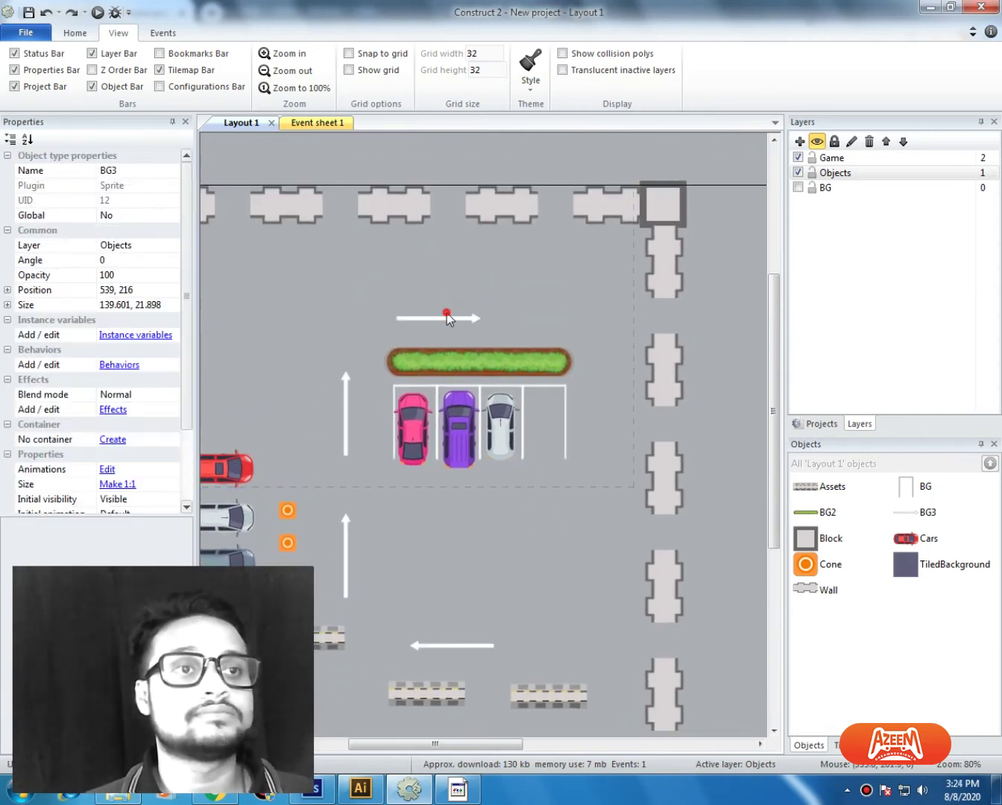
Step: Copy the four parking bay outlines to the open area below the parked cars, at vertical position 628
{"action": "middle_click_drag", "start_coordinate": [496, 360], "coordinate": [602, 381]}
{"action": "left_click", "coordinate": [452, 370]}
{"action": "left_click", "coordinate": [648, 439]}
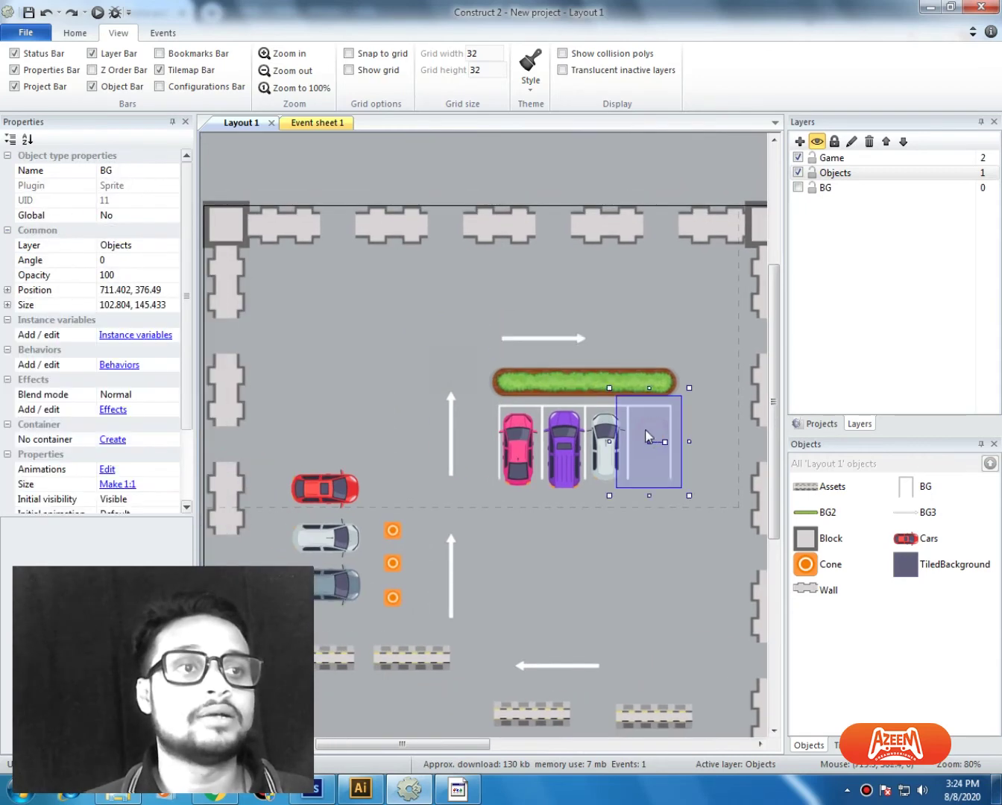
{"action": "left_click_drag", "start_coordinate": [612, 416], "coordinate": [540, 417]}
{"action": "left_click_drag", "start_coordinate": [655, 420], "coordinate": [587, 589]}
{"action": "left_click", "coordinate": [514, 575]}
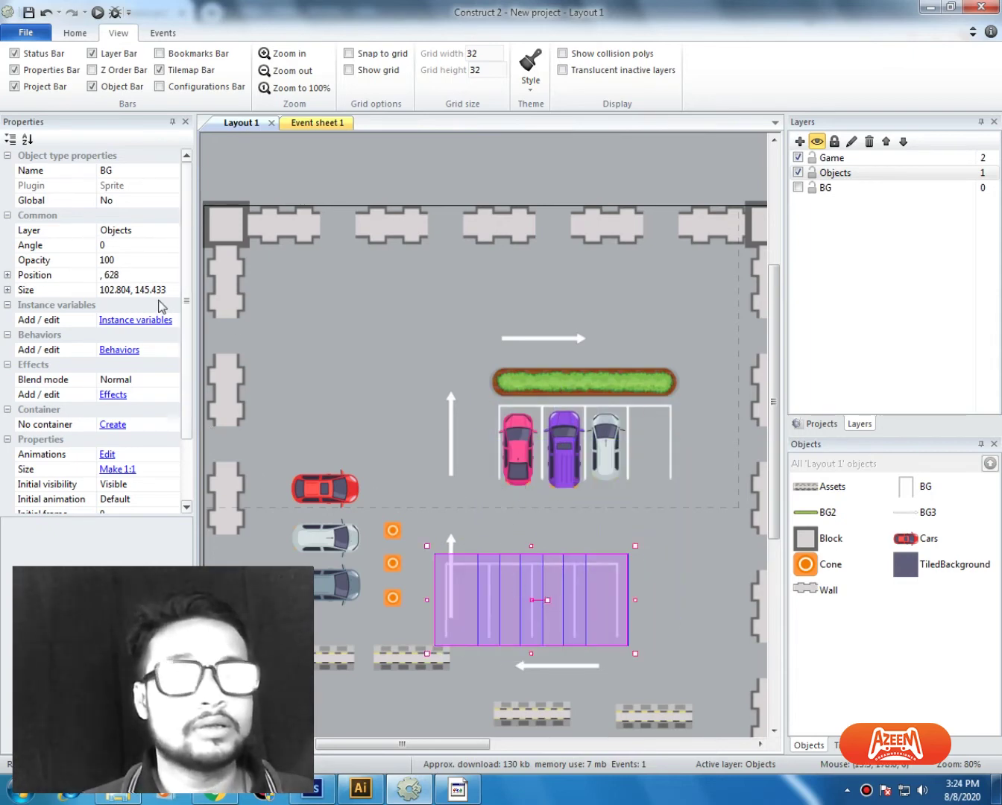
Step: Try setting the angle of the copied bay outlines to 90, and undo the change
{"action": "left_click", "coordinate": [142, 249]}
{"action": "key", "text": "Return"}
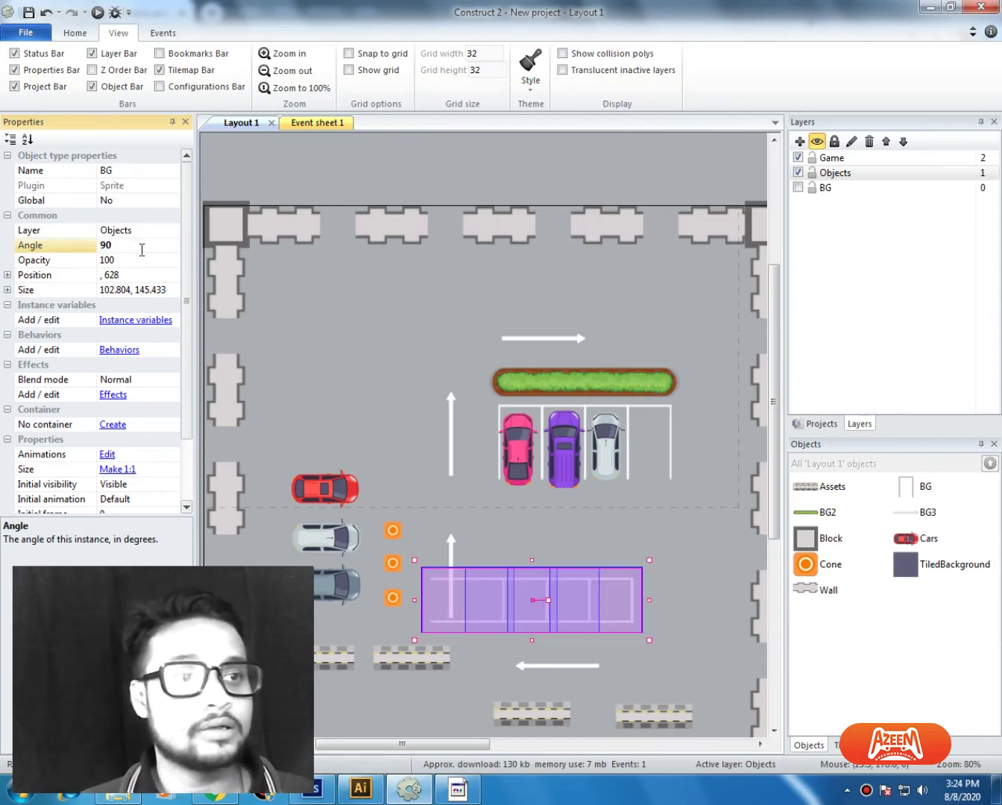
{"action": "key", "text": "ctrl+z"}
Step: Rotate the copied bay outlines as a group to 90 degrees and move them over the cars beside the cones, at horizontal position 212
{"action": "left_click_drag", "start_coordinate": [545, 601], "coordinate": [531, 670]}
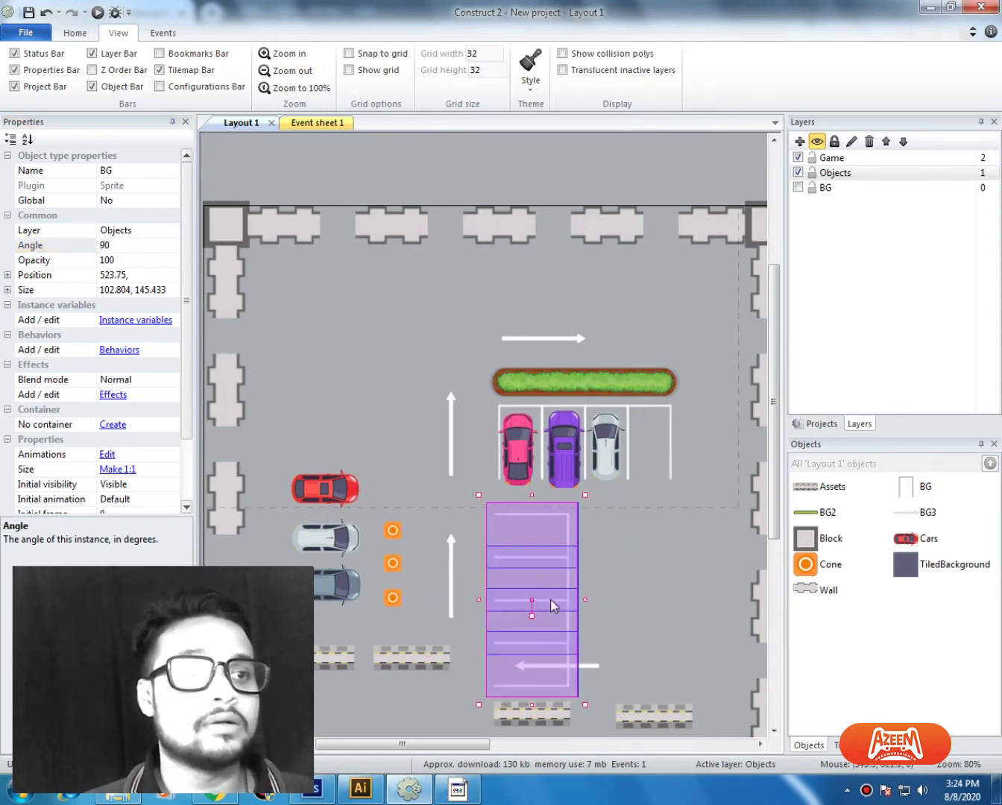
{"action": "left_click_drag", "start_coordinate": [552, 605], "coordinate": [358, 527]}
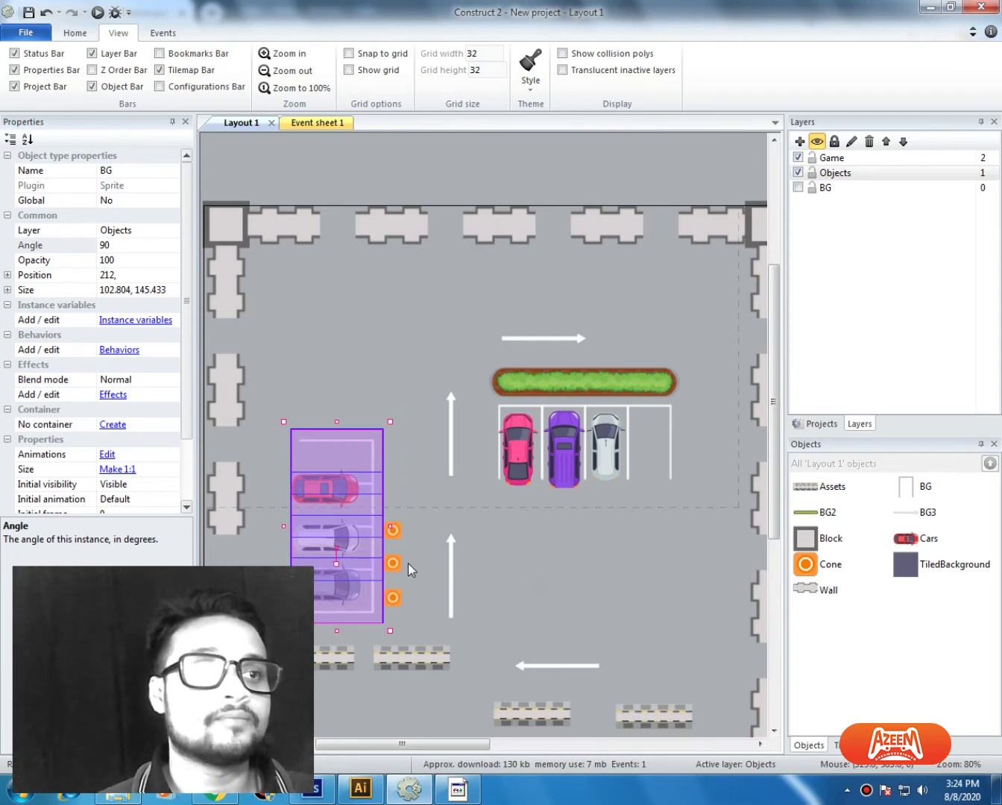
{"action": "middle_click_drag", "start_coordinate": [408, 563], "coordinate": [468, 469]}
{"action": "left_click", "coordinate": [562, 508]}
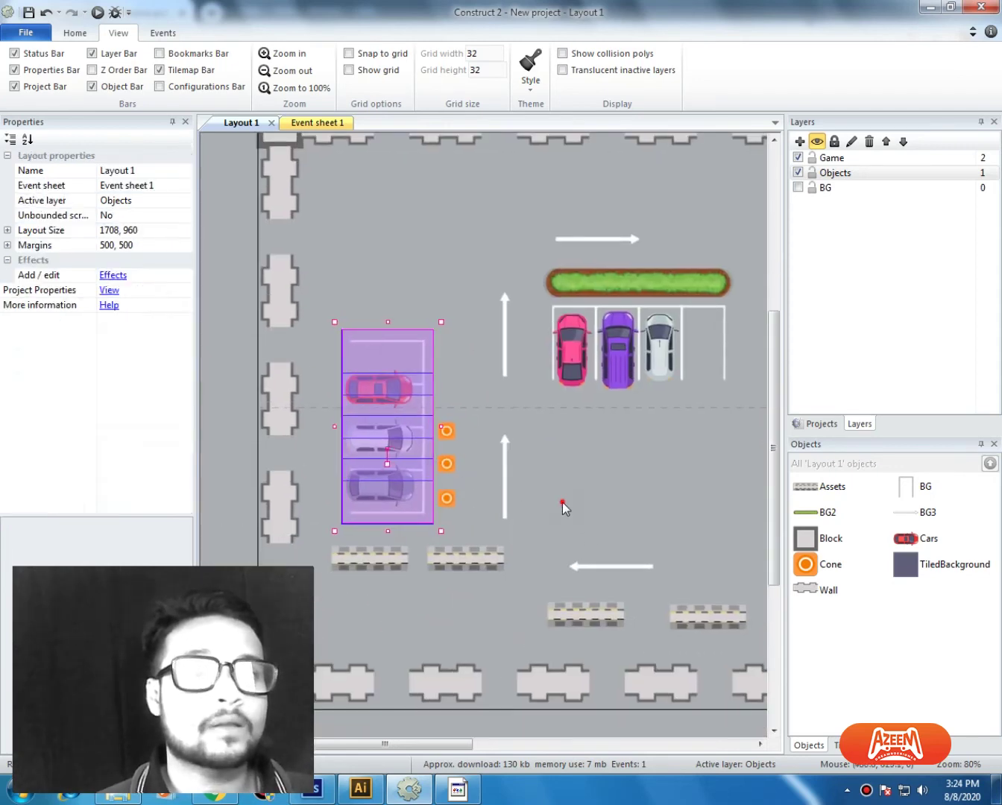
Step: Nudge the dark car and the silver car so they sit inside the two lower rotated bays
{"action": "left_click", "coordinate": [373, 493]}
{"action": "key", "text": "Right"}
{"action": "key", "text": "Right"}
{"action": "left_click_drag", "start_coordinate": [391, 445], "coordinate": [392, 454]}
{"action": "key", "text": "Down"}
{"action": "key", "text": "Down"}
{"action": "key", "text": "Down"}
Step: Shift the red car down into the bay above the silver car, to position 195, 471
{"action": "left_click", "coordinate": [386, 401]}
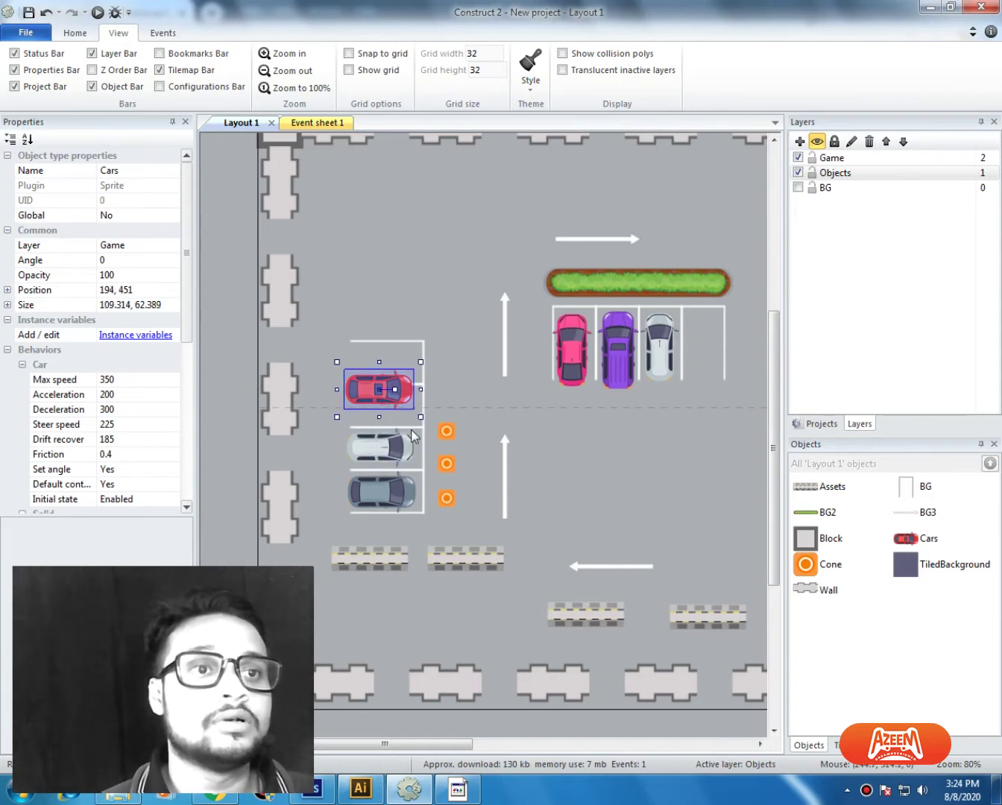
{"action": "key", "text": "shift+Left"}
{"action": "key", "text": "shift+Right"}
{"action": "key", "text": "shift+Down"}
{"action": "key", "text": "shift+Down"}
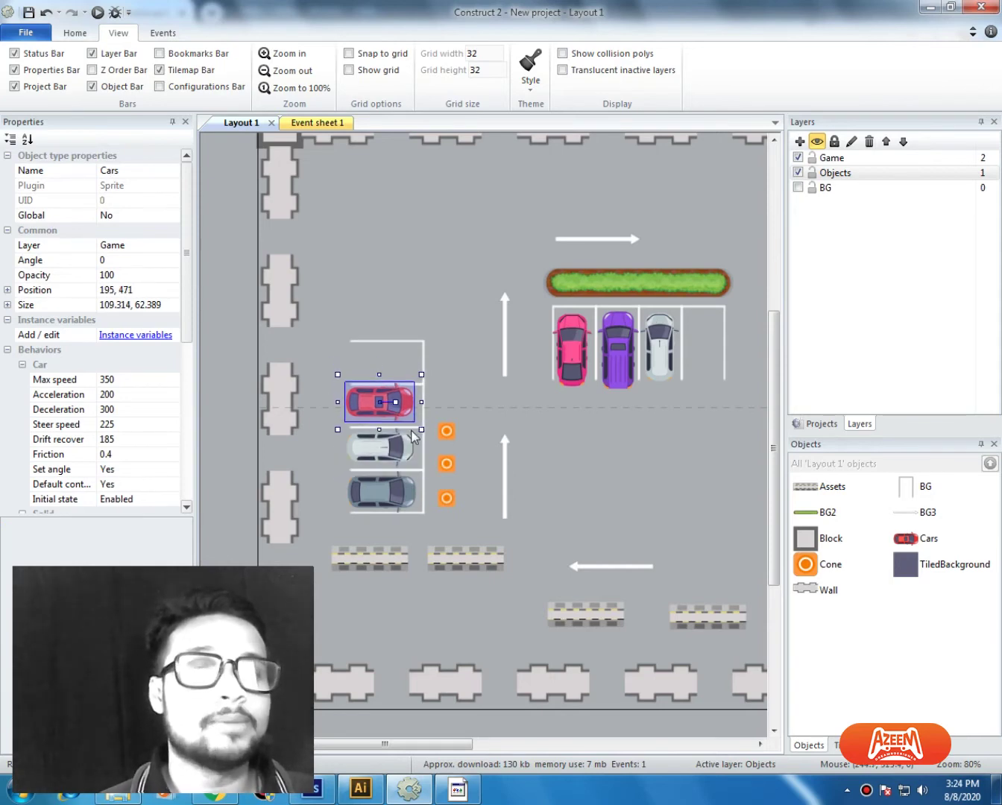
{"action": "left_click", "coordinate": [535, 433]}
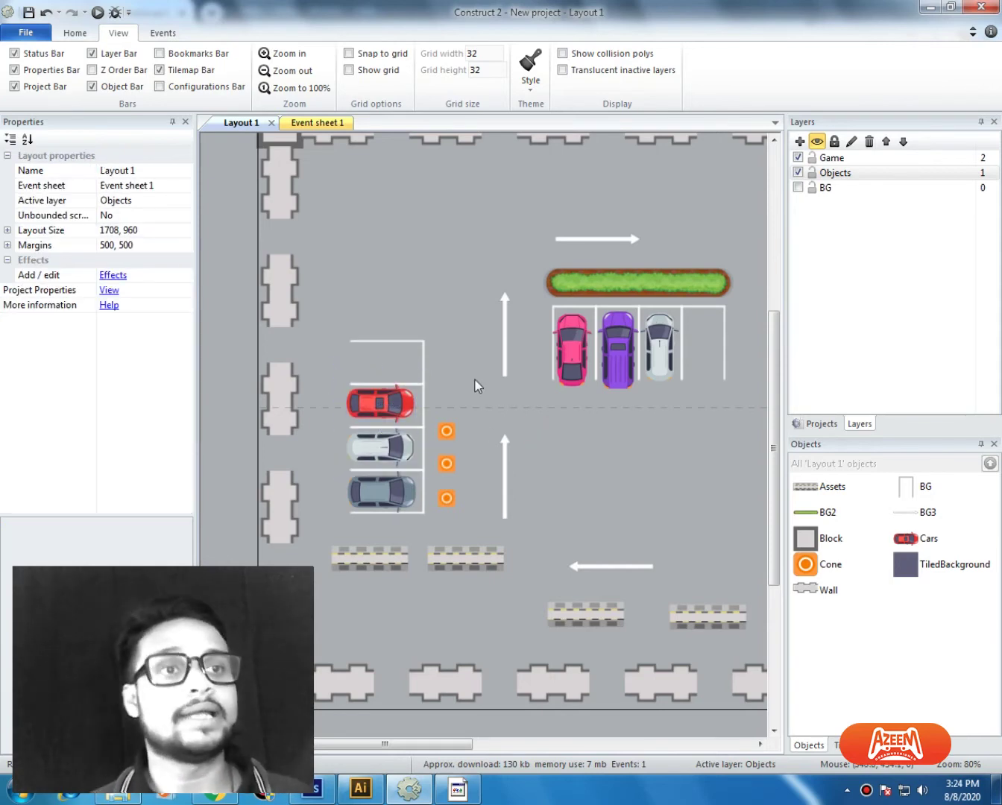
{"action": "middle_click_drag", "start_coordinate": [489, 388], "coordinate": [386, 411]}
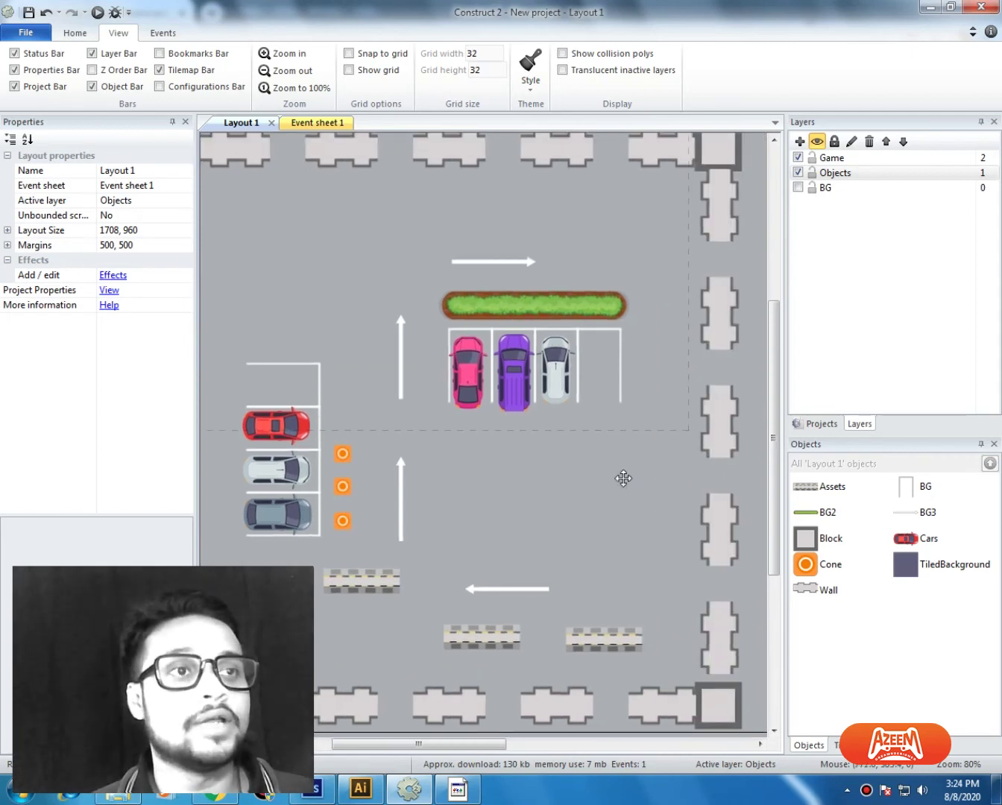
Step: Preview the layout in the browser and test-drive the red car out of and back into its bay
{"action": "middle_click_drag", "start_coordinate": [624, 477], "coordinate": [683, 516]}
{"action": "key", "text": "F5"}
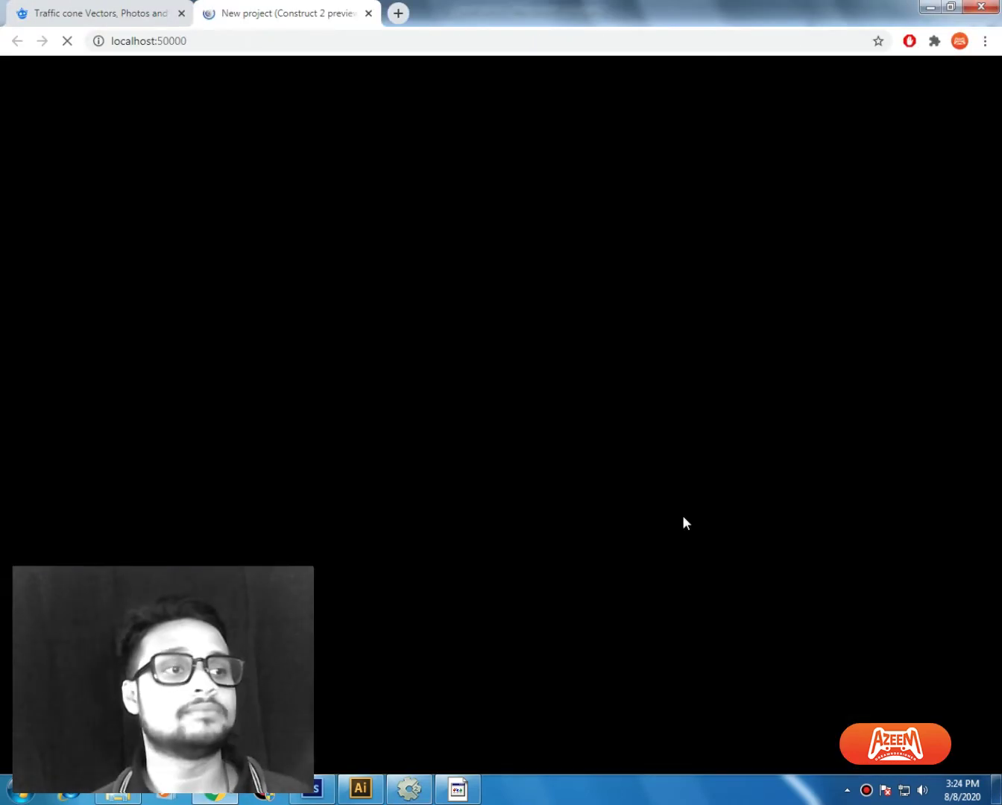
{"action": "key", "text": "Up"}
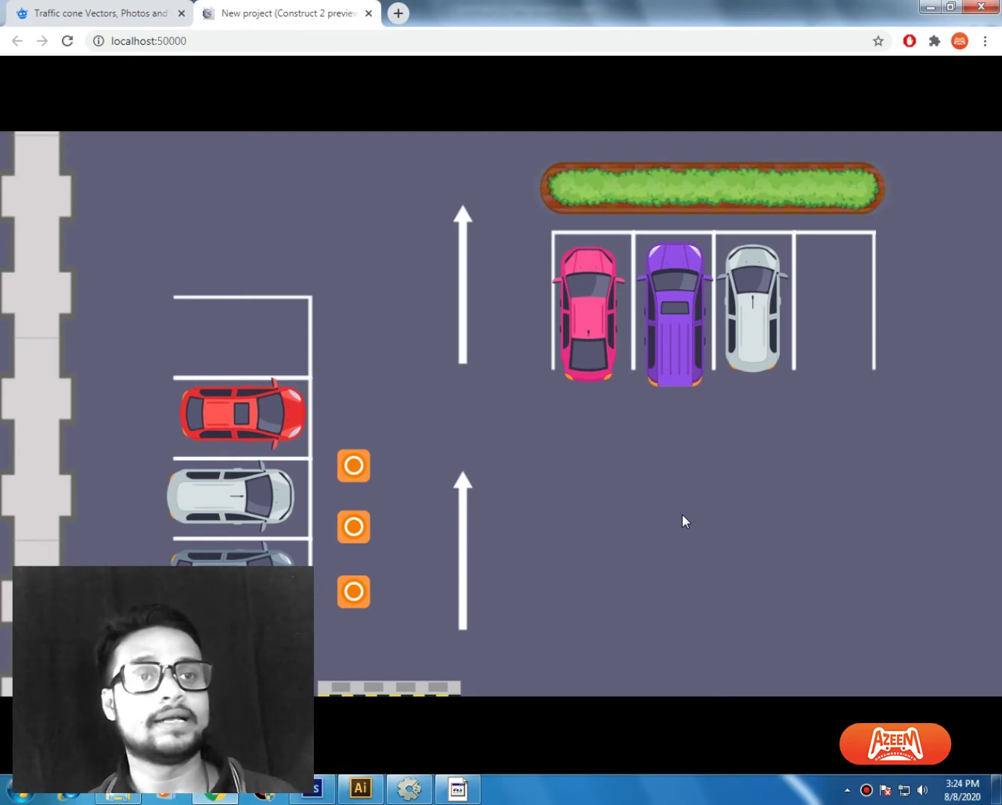
{"action": "key", "text": "Right"}
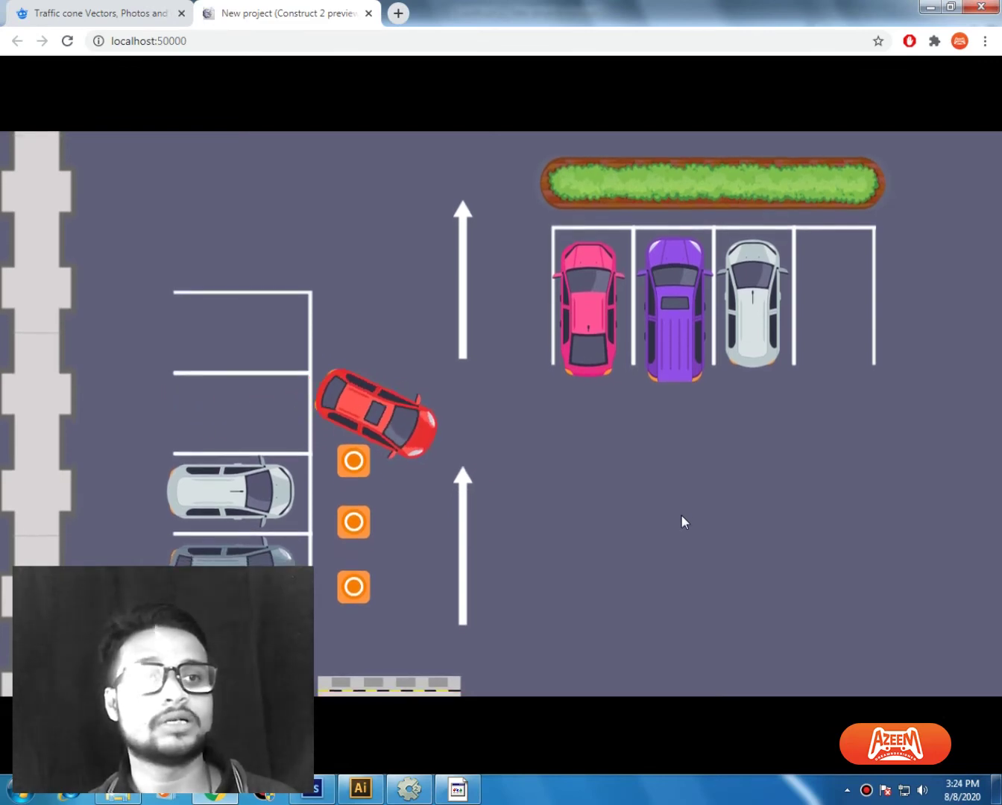
{"action": "key", "text": "Down"}
{"action": "key", "text": "Left"}
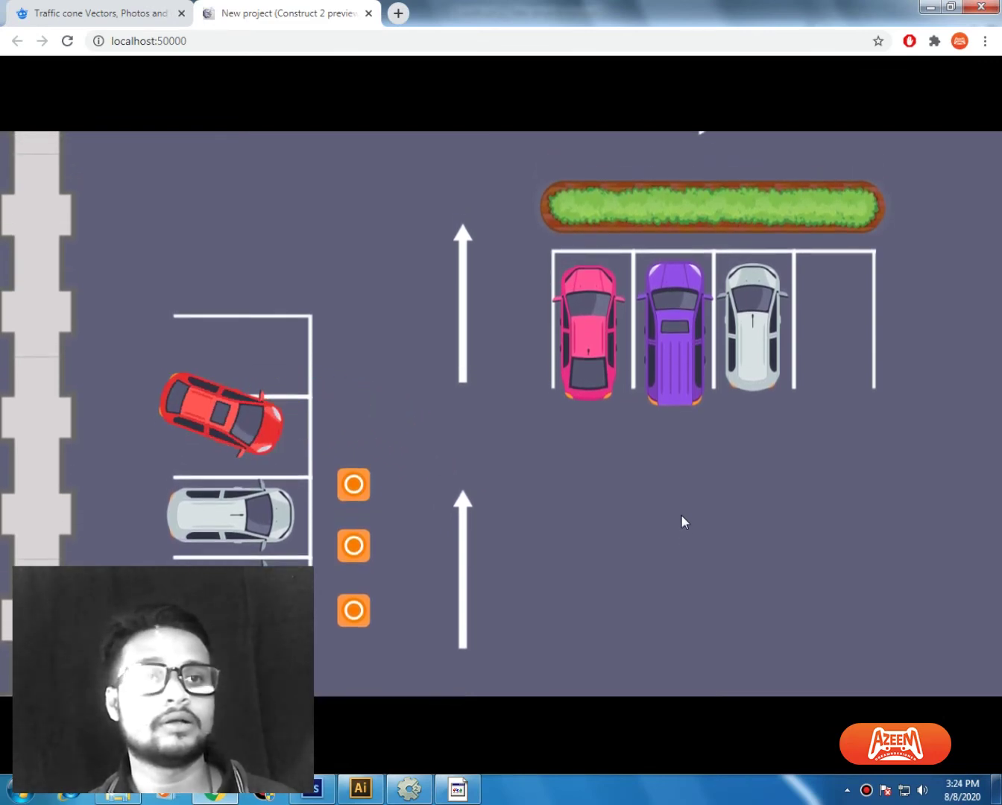
{"action": "key", "text": "Up"}
{"action": "key", "text": "Right"}
{"action": "key", "text": "Up"}
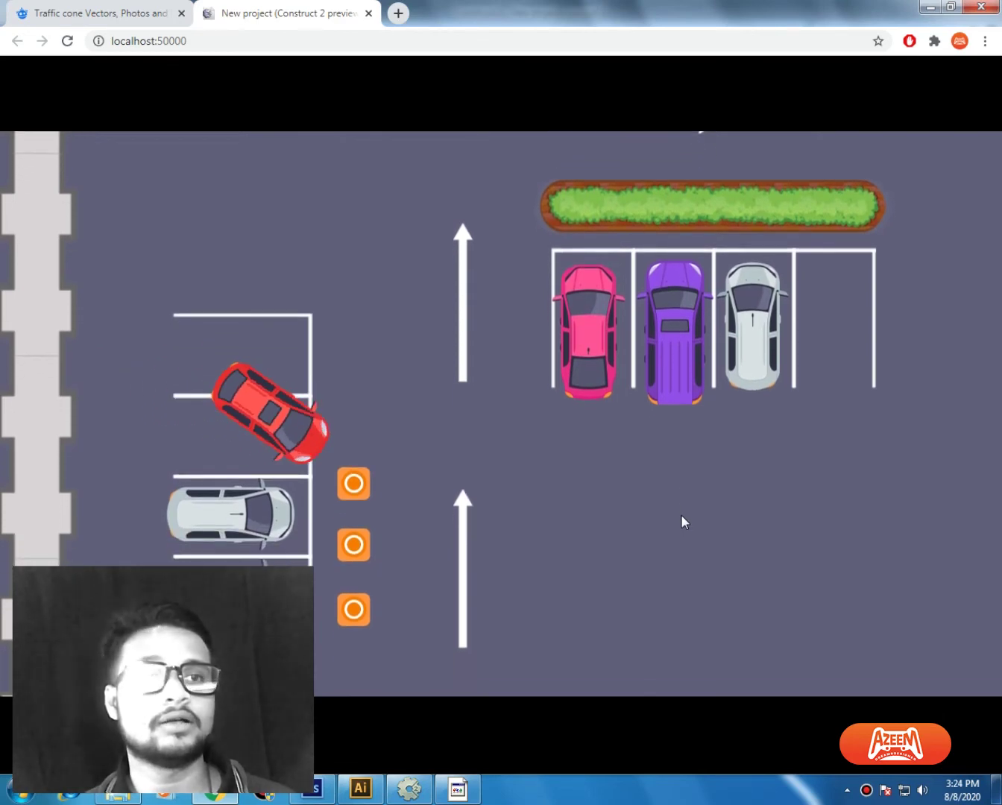
Step: Test-drive the red car through the orange cones and back onto the lane in the preview
{"action": "key", "text": "Left"}
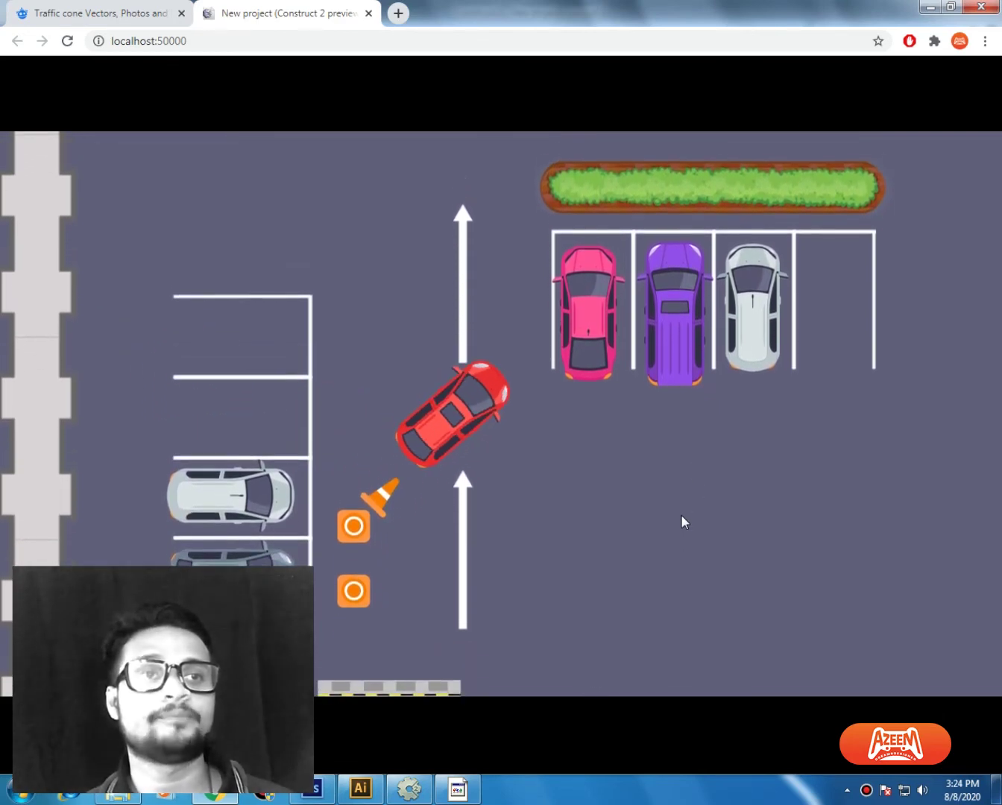
{"action": "key", "text": "Down"}
{"action": "key", "text": "Left"}
{"action": "key", "text": "Up"}
{"action": "key", "text": "Up"}
{"action": "key", "text": "Right"}
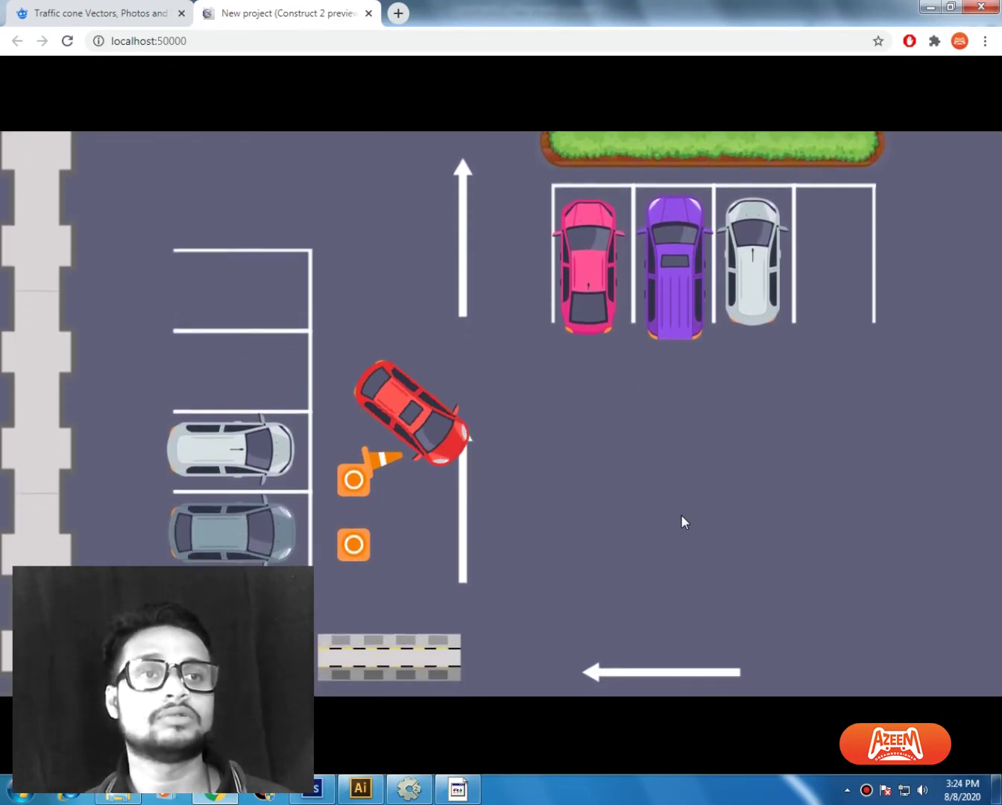
{"action": "key", "text": "Left"}
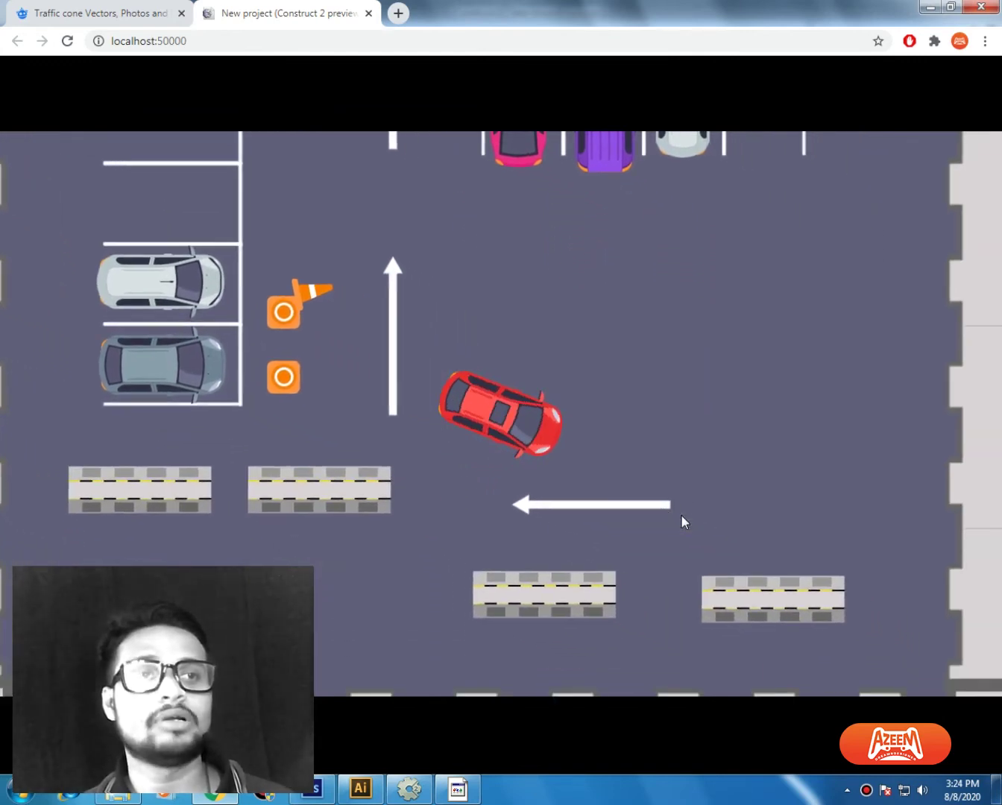
{"action": "key", "text": "Down"}
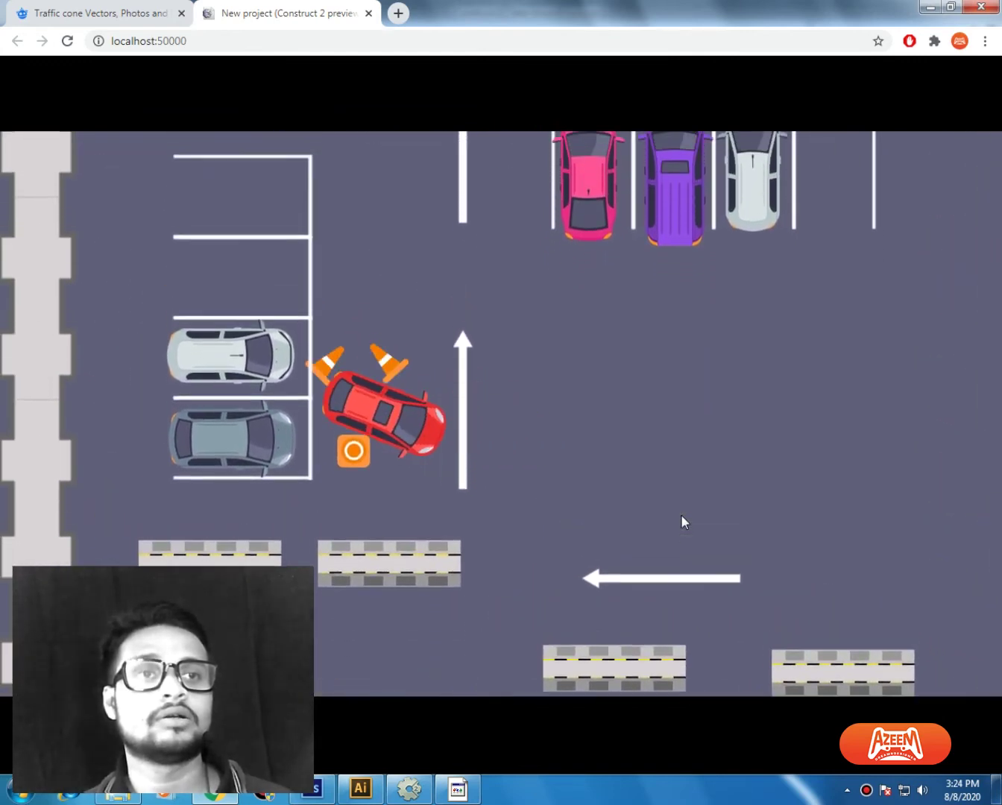
{"action": "key", "text": "Up"}
{"action": "key", "text": "Left"}
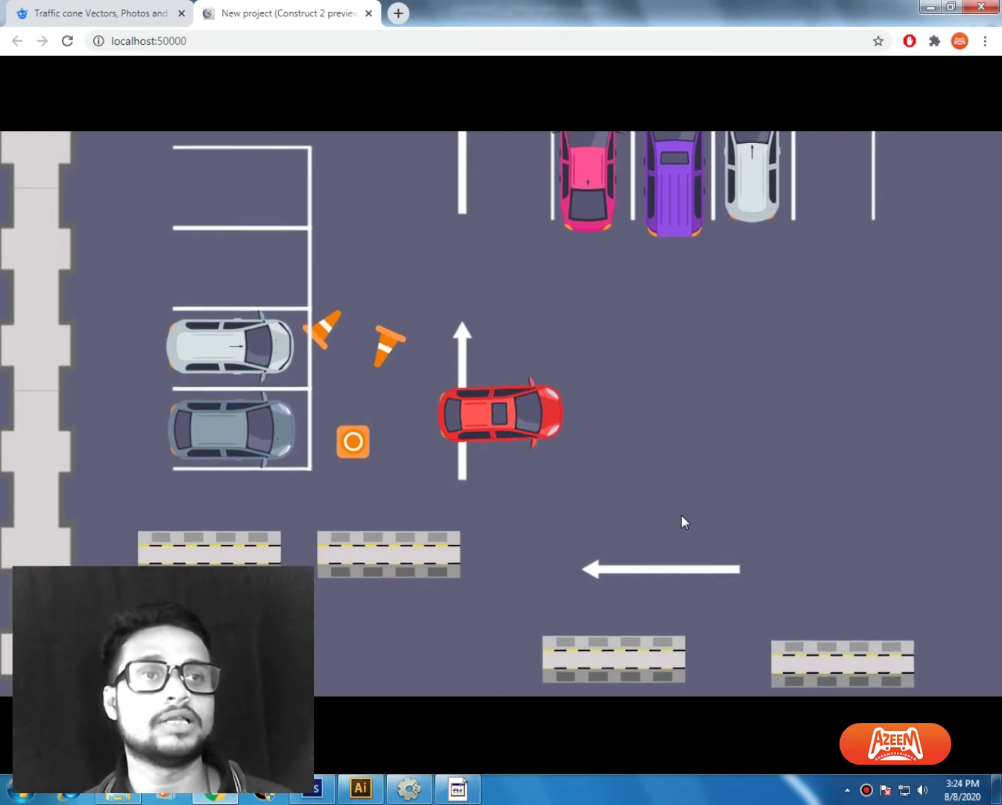
Step: Drive the red car to the empty bay beside the silver car below the hedge and park it straight
{"action": "key", "text": "Left"}
{"action": "key", "text": "Up"}
{"action": "key", "text": "Left"}
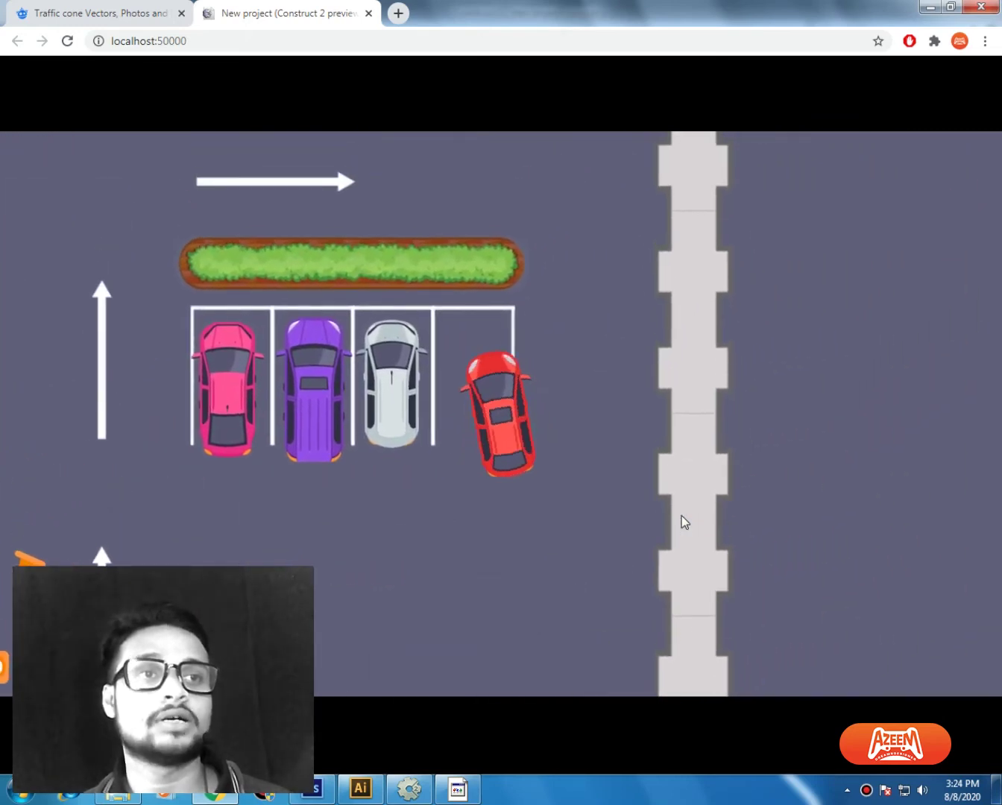
{"action": "key", "text": "Right"}
{"action": "key", "text": "Down"}
{"action": "key", "text": "Down"}
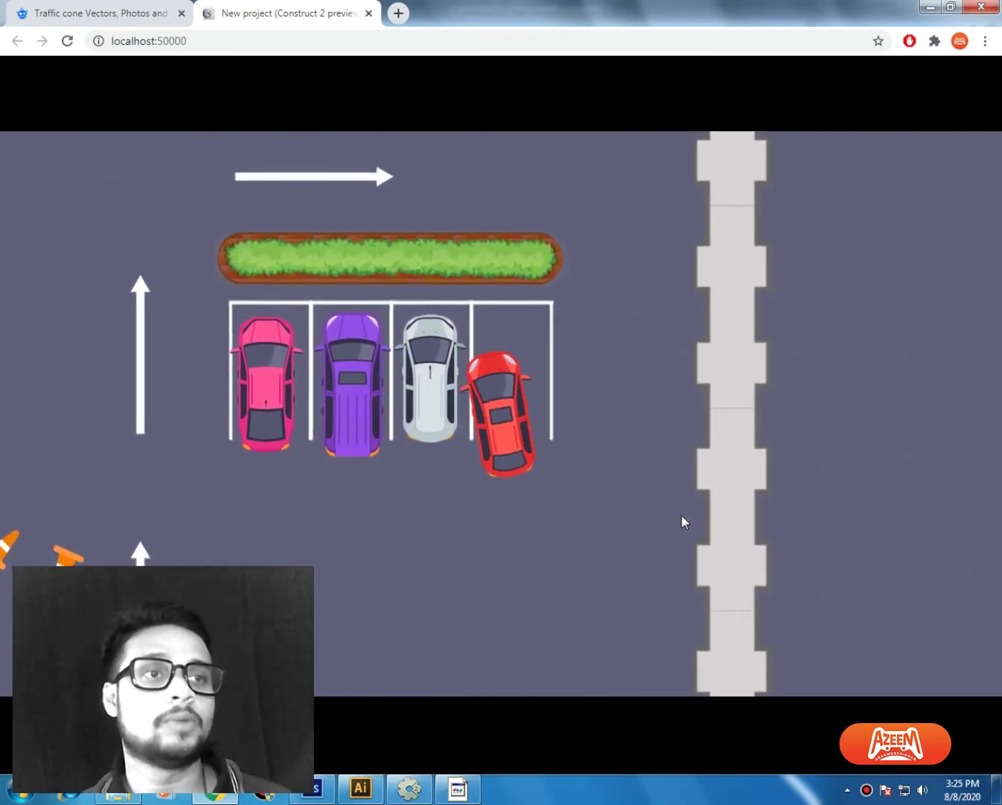
{"action": "key", "text": "Up"}
{"action": "key", "text": "Right"}
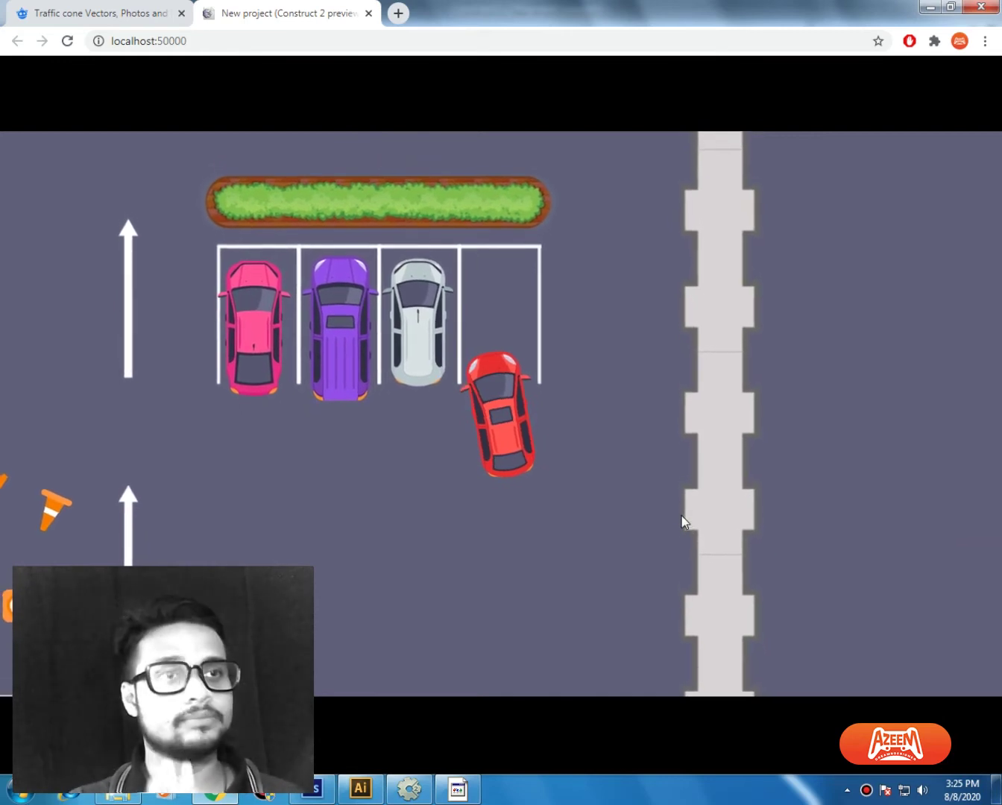
{"action": "key", "text": "Up"}
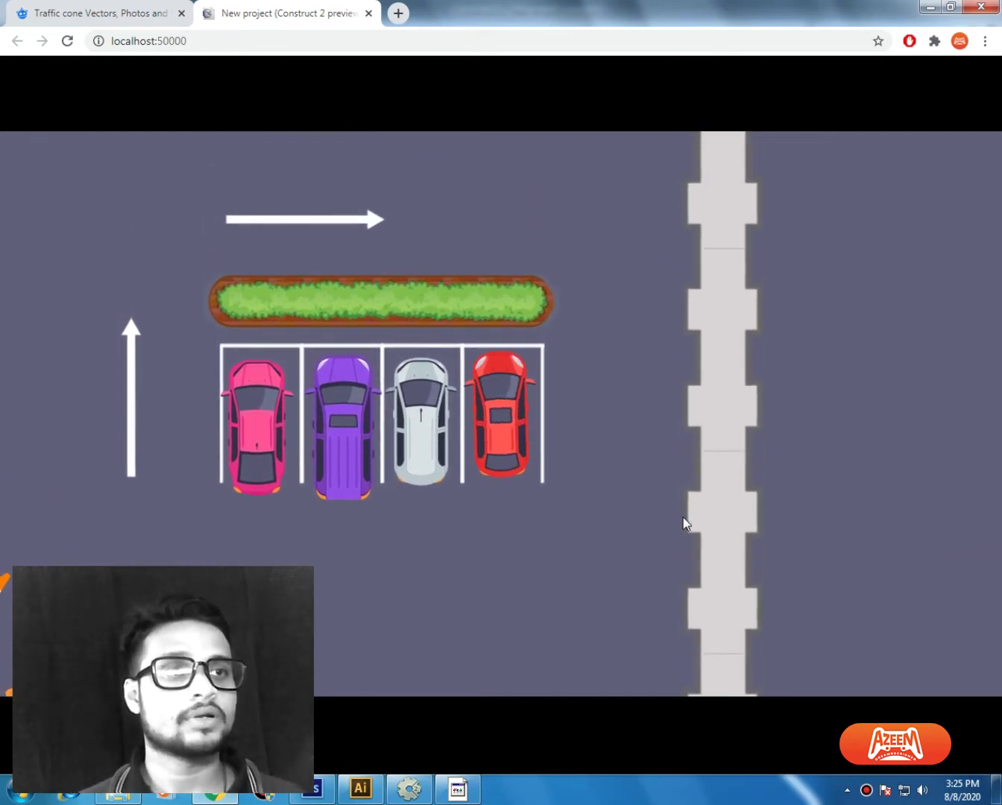
{"action": "key", "text": "Down"}
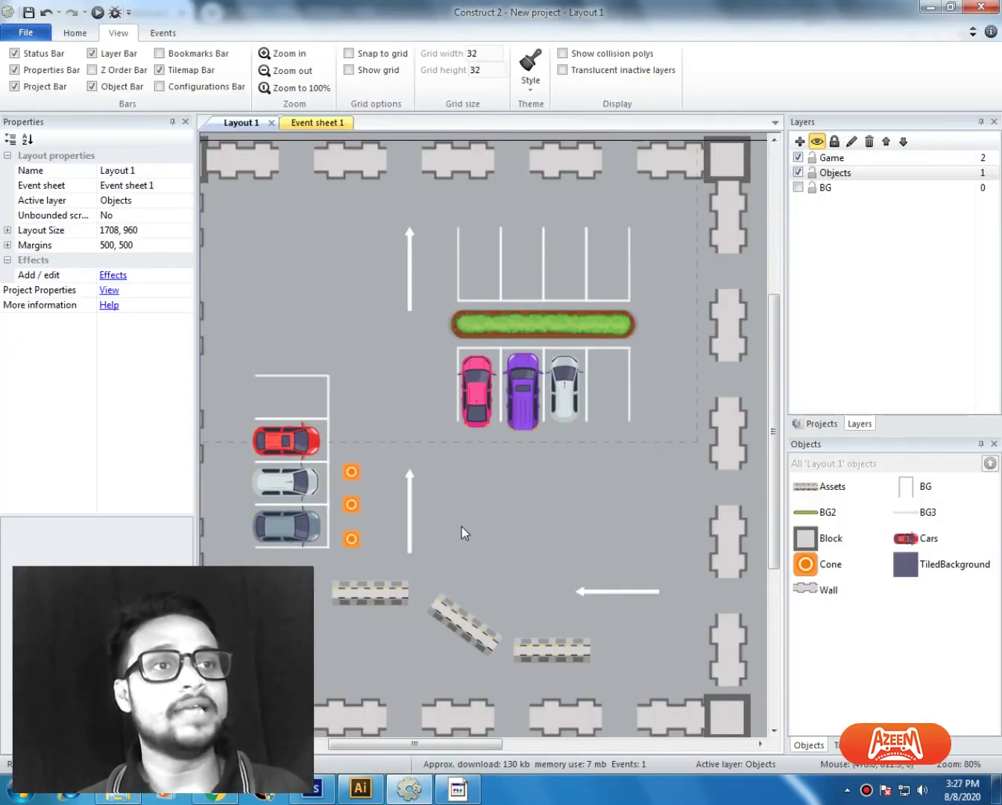
{"action": "scroll", "coordinate": [562, 603], "scroll_direction": "down", "scroll_amount": 4, "text": "ctrl"}
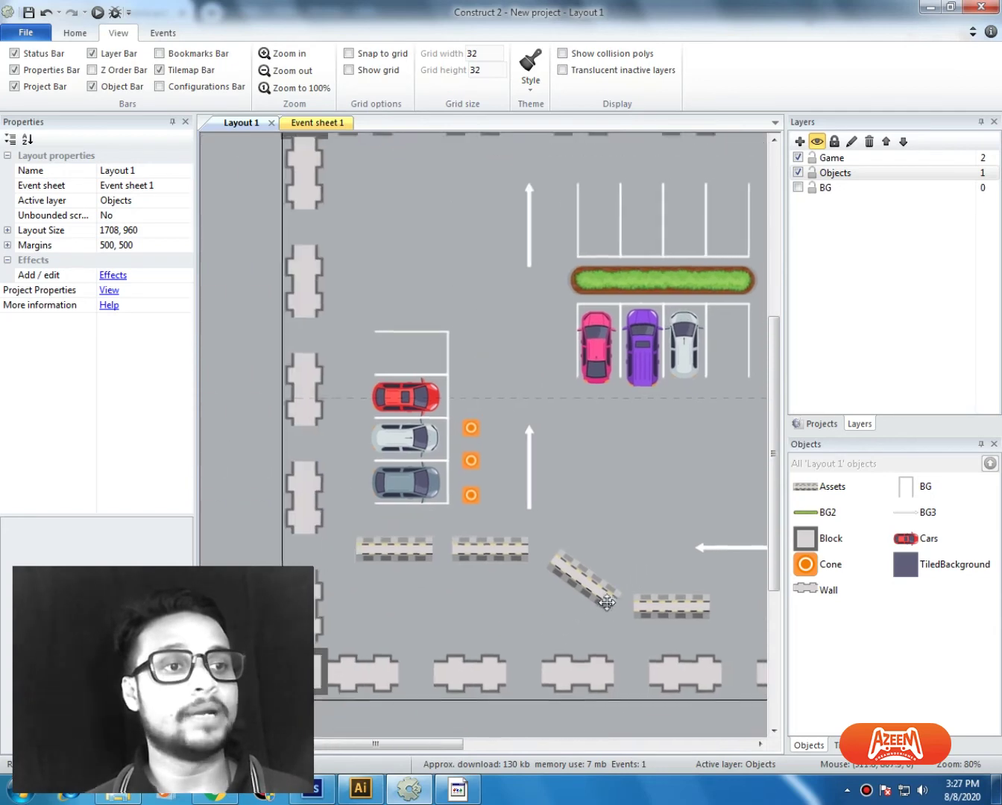
{"action": "scroll", "coordinate": [514, 567], "scroll_direction": "up", "scroll_amount": 2, "text": "ctrl"}
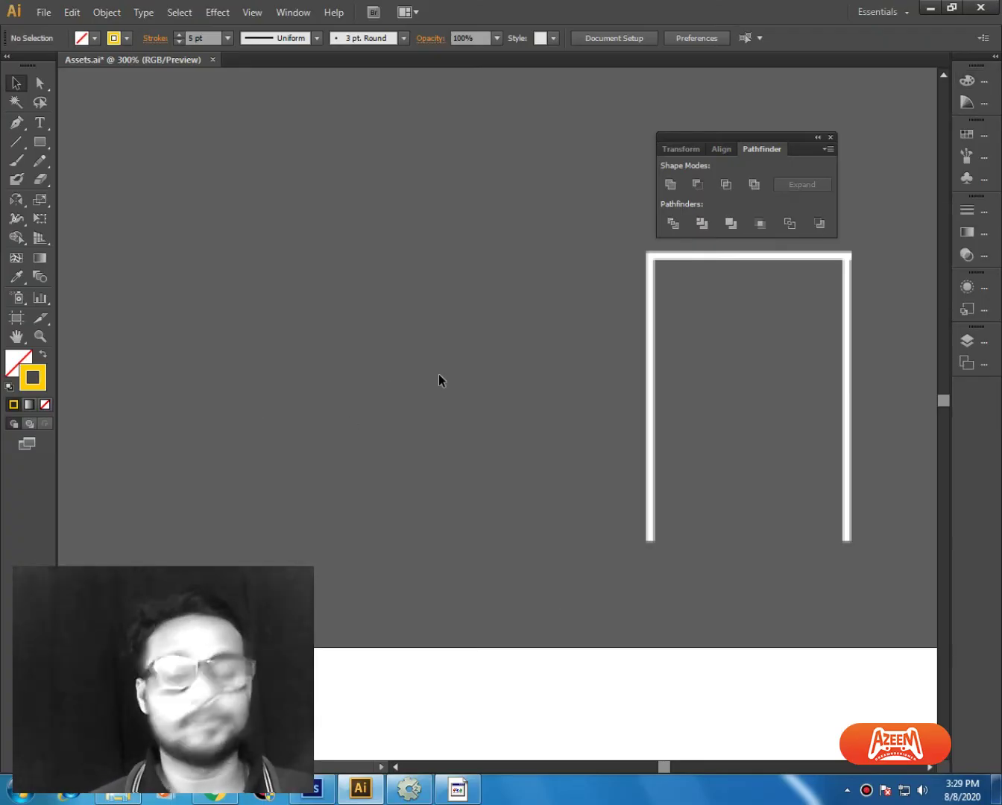
Step: In Illustrator, paste the yellow rectangle outline and place it beside the white bay outline, level with its upper edge
{"action": "key", "text": "ctrl+v"}
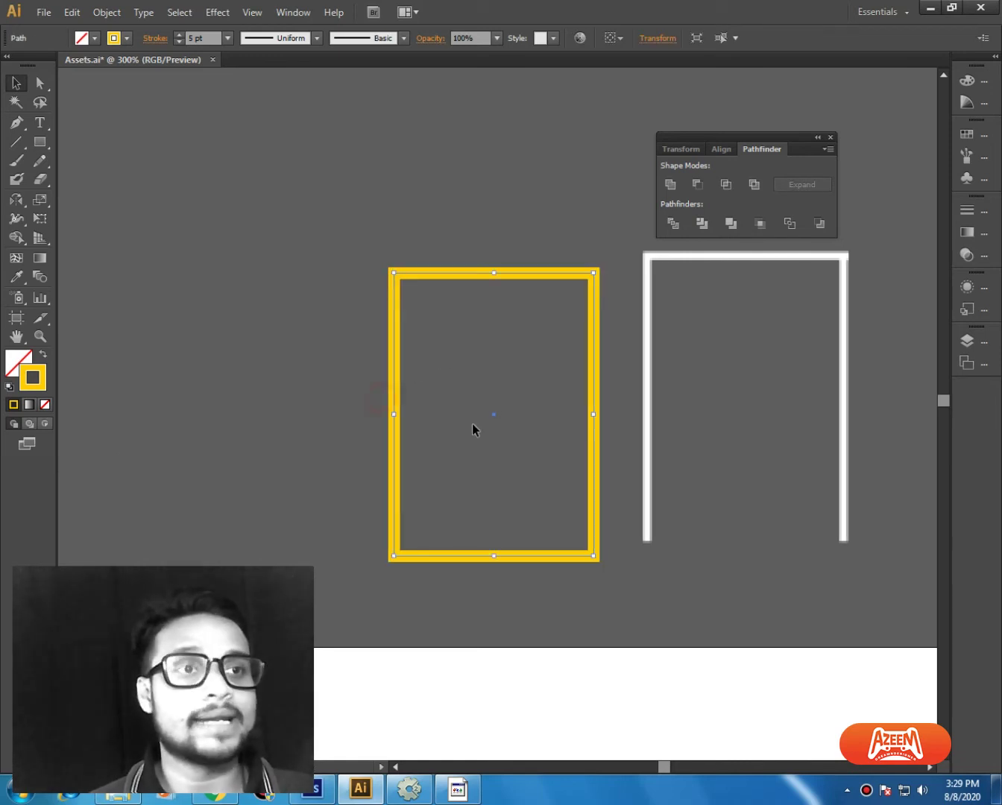
{"action": "left_click_drag", "start_coordinate": [495, 409], "coordinate": [462, 390]}
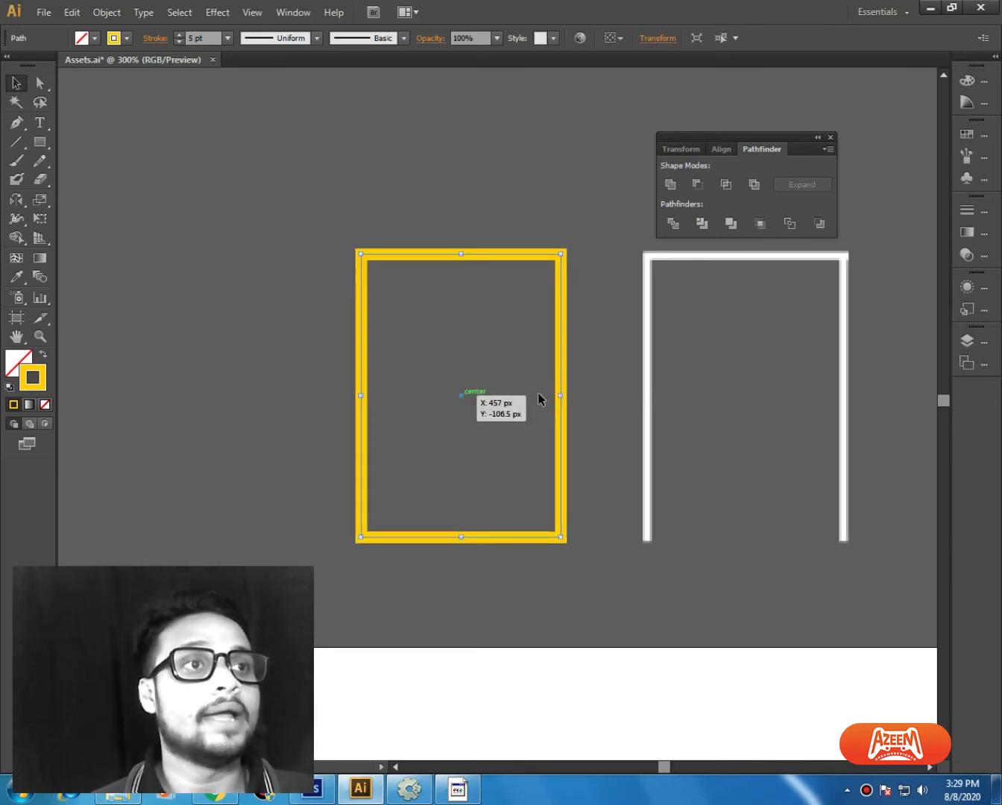
{"action": "left_click", "coordinate": [580, 363]}
{"action": "left_click_drag", "start_coordinate": [759, 385], "coordinate": [719, 410]}
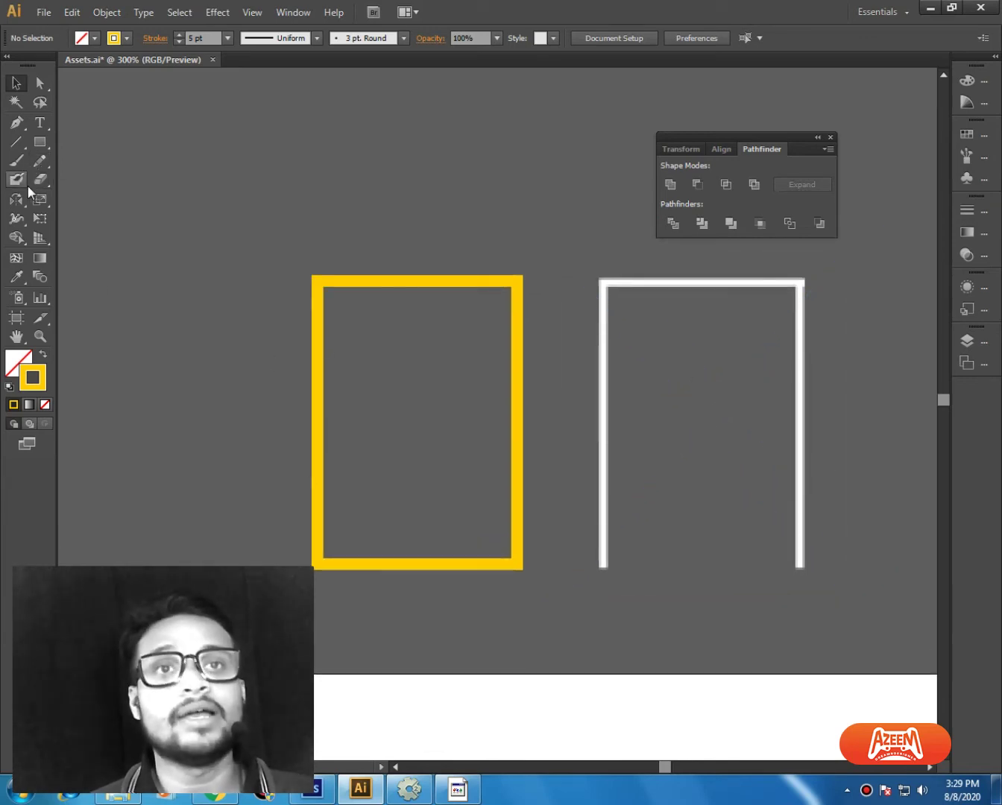
Step: Open the Arrows_Special brush library and choose the solid black arrow brush, Arrow 2.15
{"action": "left_click", "coordinate": [358, 40]}
{"action": "left_click", "coordinate": [257, 161]}
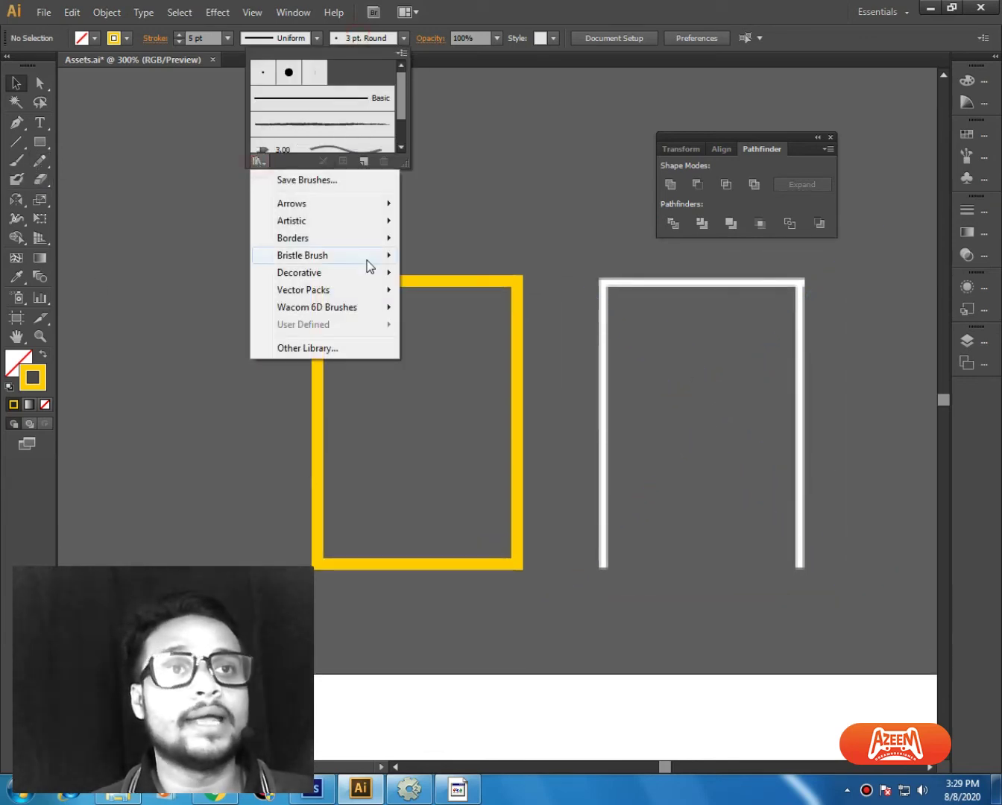
{"action": "mouse_move", "coordinate": [346, 212]}
{"action": "left_click", "coordinate": [452, 205]}
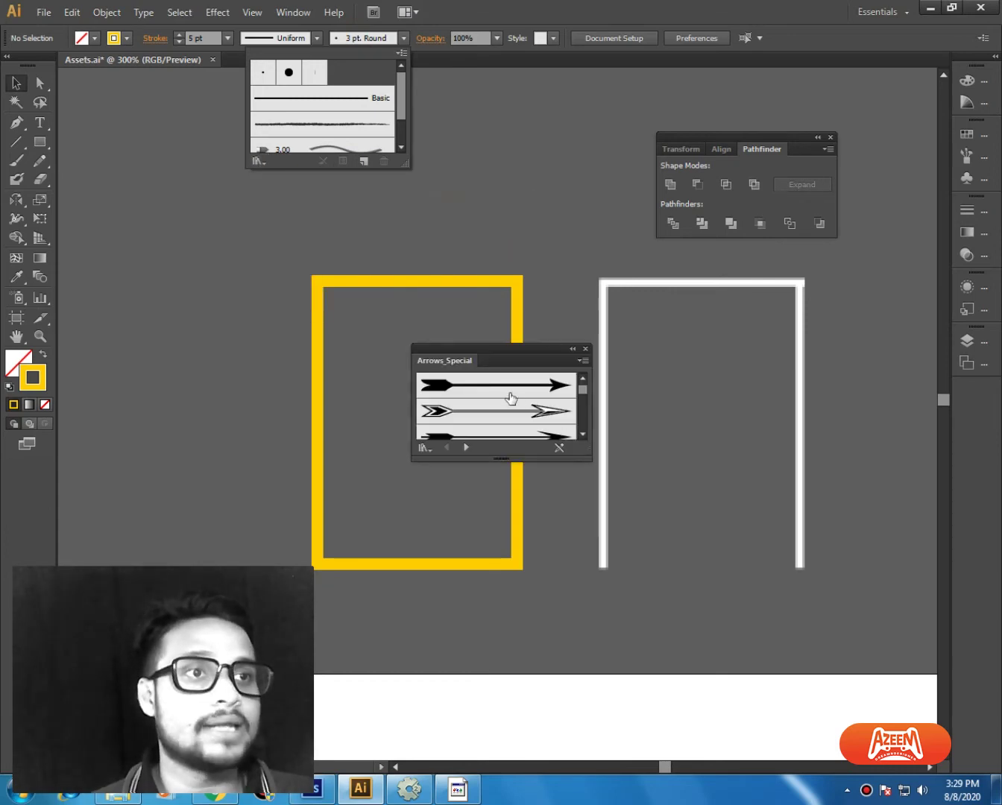
{"action": "scroll", "coordinate": [515, 399], "scroll_direction": "down", "scroll_amount": 1}
{"action": "scroll", "coordinate": [517, 400], "scroll_direction": "down", "scroll_amount": 4}
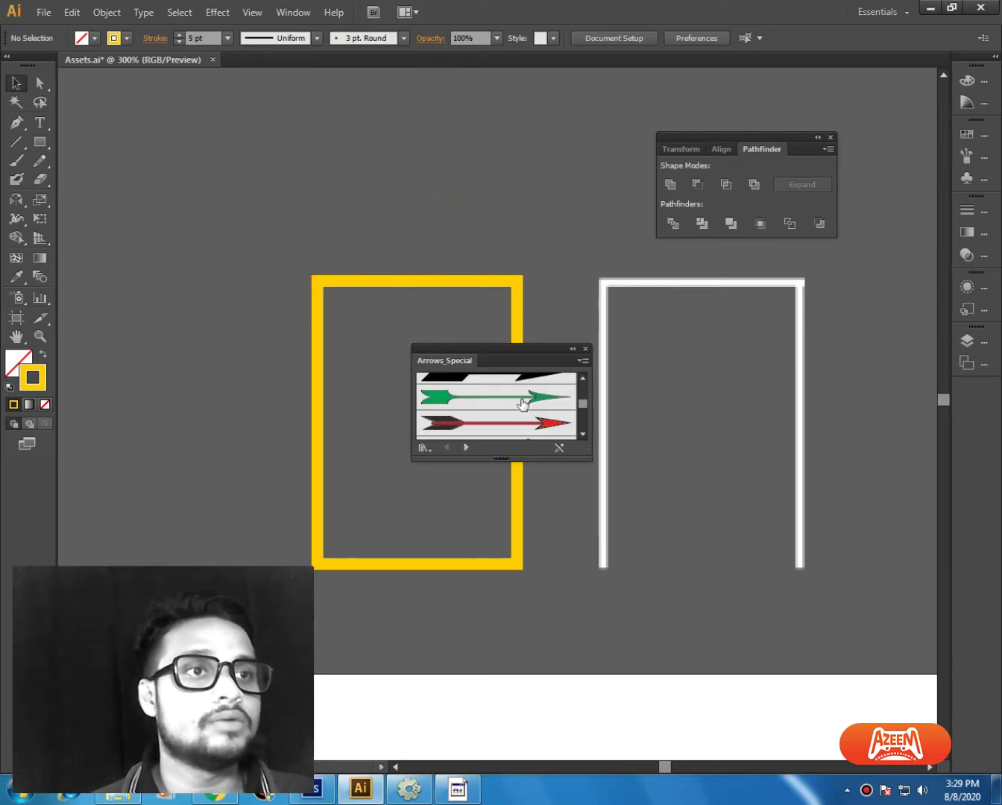
{"action": "scroll", "coordinate": [523, 404], "scroll_direction": "down", "scroll_amount": 2}
{"action": "scroll", "coordinate": [534, 399], "scroll_direction": "down", "scroll_amount": 4}
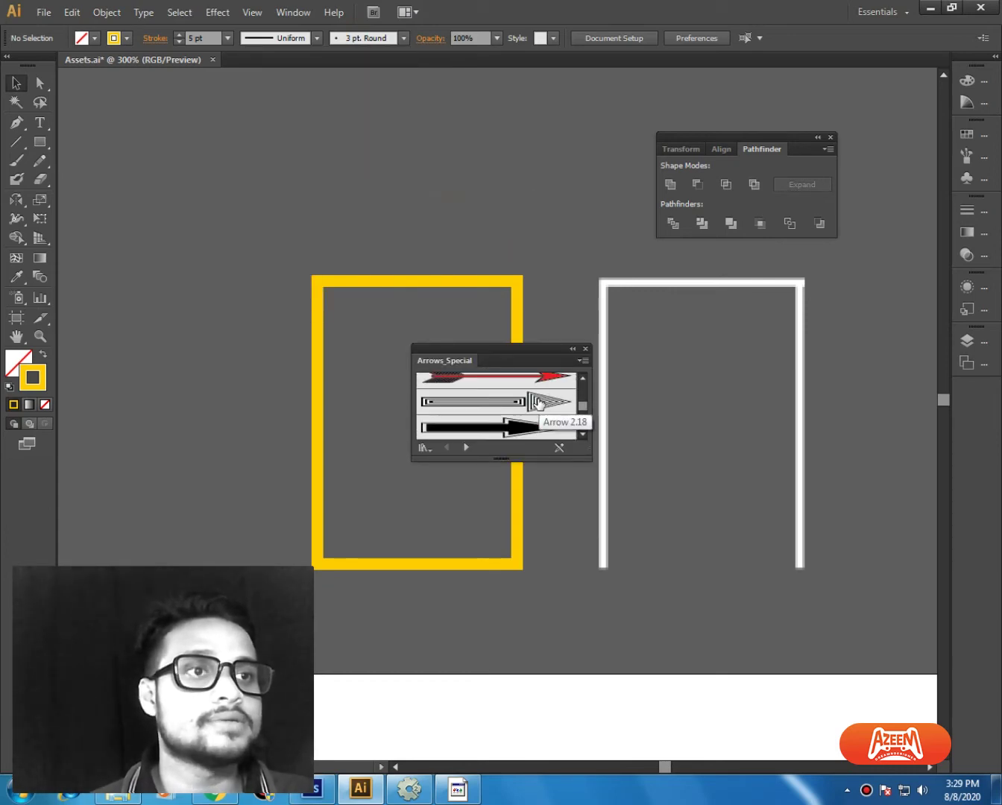
{"action": "scroll", "coordinate": [557, 432], "scroll_direction": "down", "scroll_amount": 5}
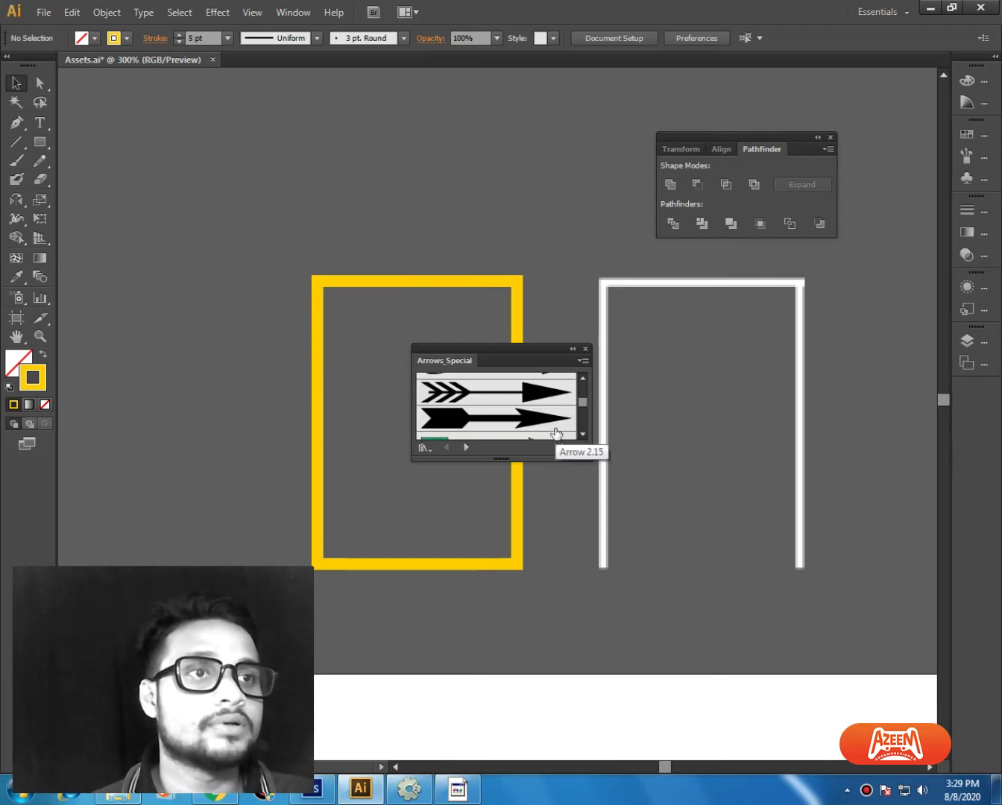
{"action": "scroll", "coordinate": [556, 432], "scroll_direction": "up", "scroll_amount": 4}
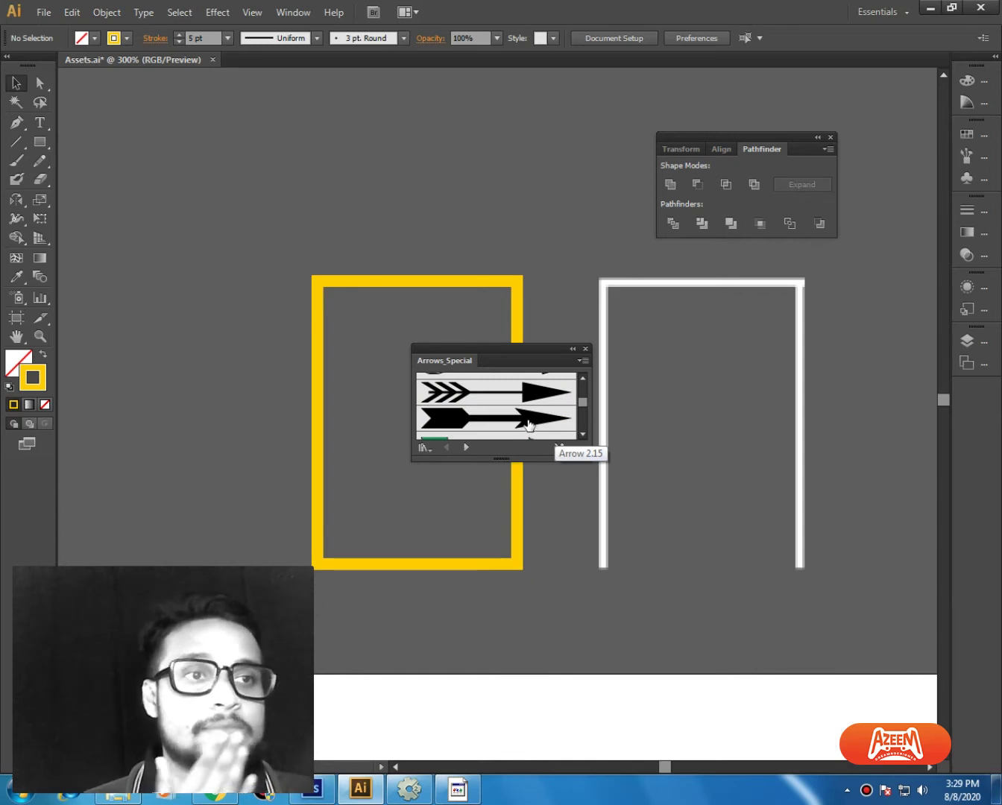
{"action": "left_click", "coordinate": [529, 425]}
Step: Place the arrow brush's artwork on the canvas, overlapping the yellow outline's outer side edge
{"action": "left_click_drag", "start_coordinate": [505, 356], "coordinate": [634, 333]}
{"action": "left_click", "coordinate": [16, 142]}
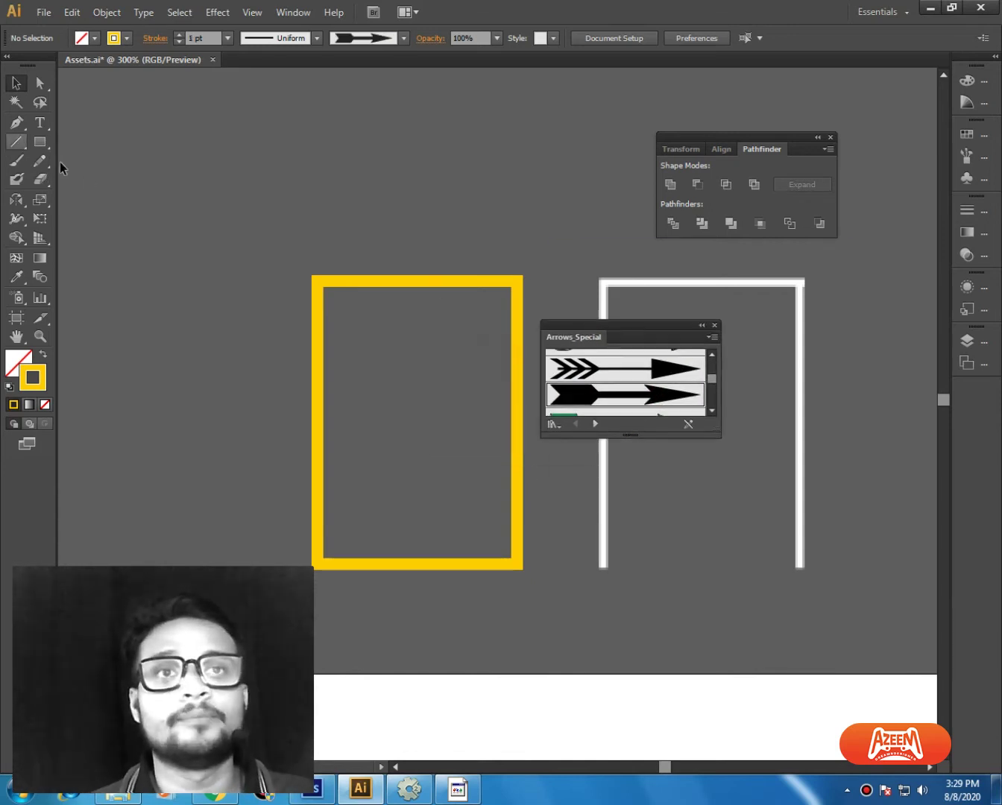
{"action": "left_click_drag", "start_coordinate": [616, 399], "coordinate": [262, 470]}
{"action": "left_click", "coordinate": [320, 475]}
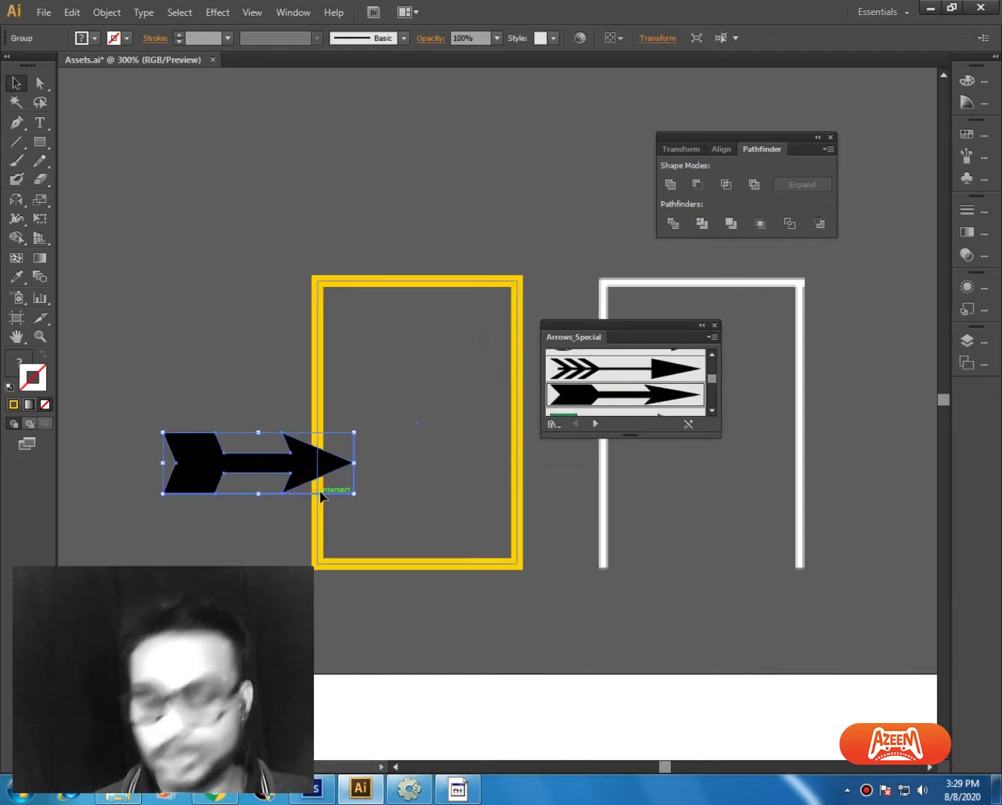
Step: Rotate the black arrow to point straight up and move it to the centre of the yellow outline
{"action": "key", "text": "r"}
{"action": "left_click_drag", "start_coordinate": [321, 492], "coordinate": [326, 369]}
{"action": "key", "text": "v"}
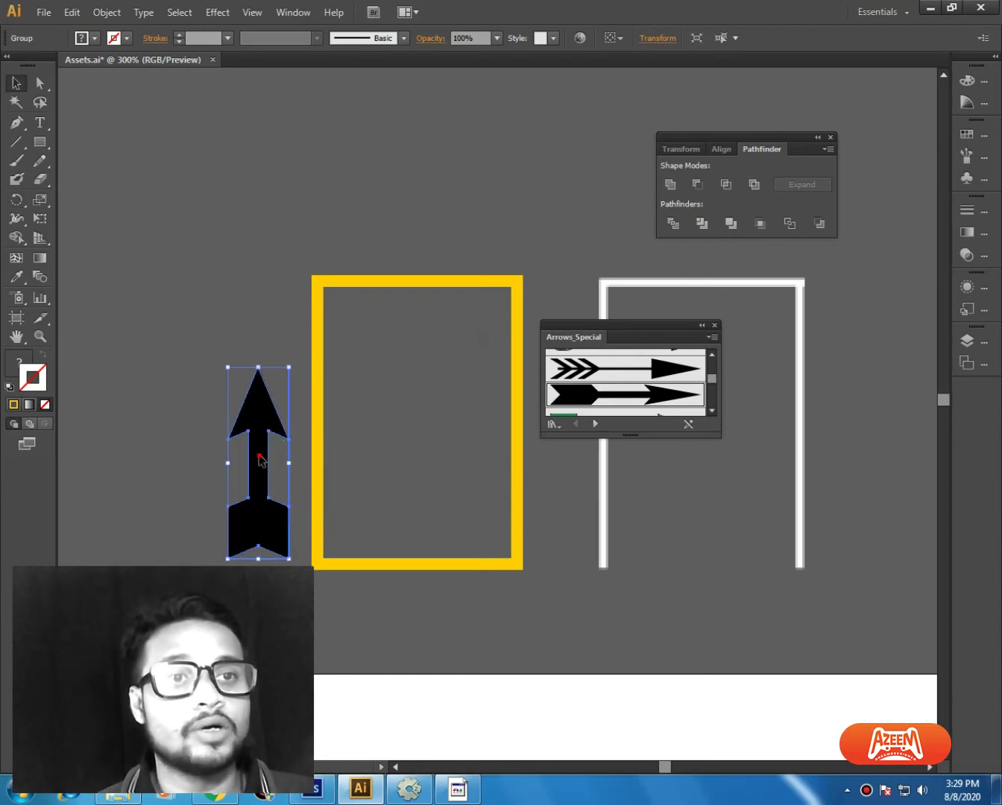
{"action": "left_click_drag", "start_coordinate": [258, 459], "coordinate": [419, 425]}
Step: Inside the arrow group, erase the wide tail and extend the shaft's lower end downward
{"action": "double_click", "coordinate": [418, 425]}
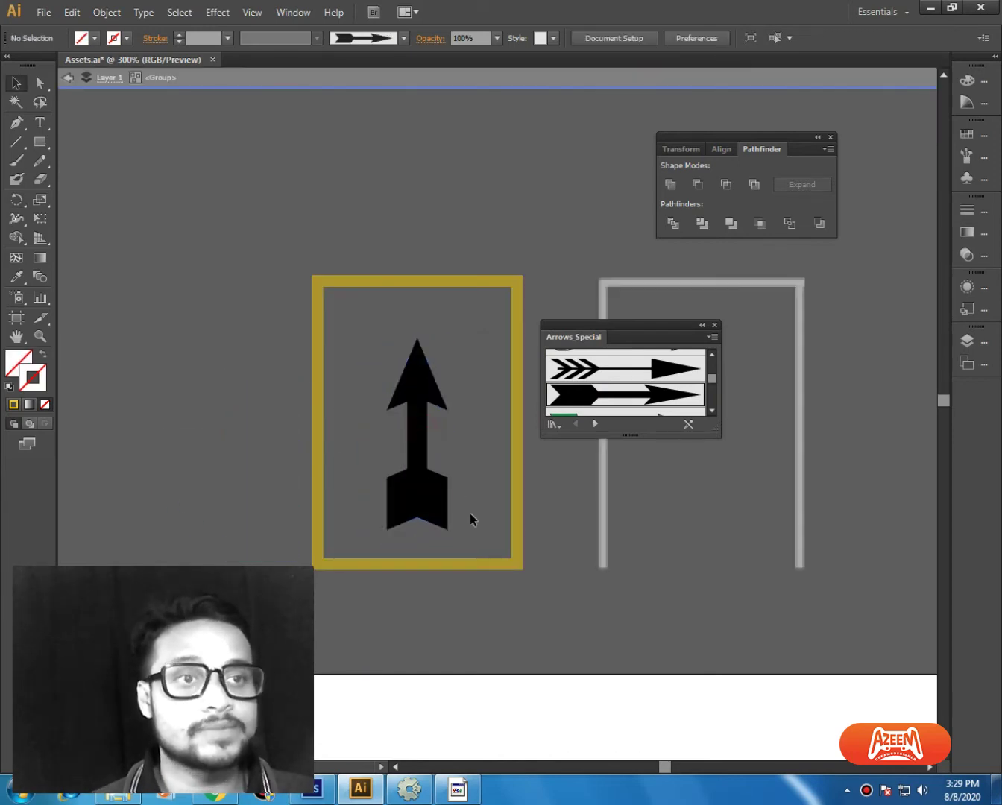
{"action": "key", "text": "shift+e"}
{"action": "mouse_move", "coordinate": [483, 580]}
{"action": "left_mouse_down", "text": "alt"}
{"action": "mouse_move", "coordinate": [358, 488]}
{"action": "mouse_move", "coordinate": [358, 445]}
{"action": "mouse_move", "coordinate": [341, 458]}
{"action": "mouse_move", "coordinate": [385, 452]}
{"action": "left_mouse_up", "text": "alt"}
{"action": "key", "text": "a"}
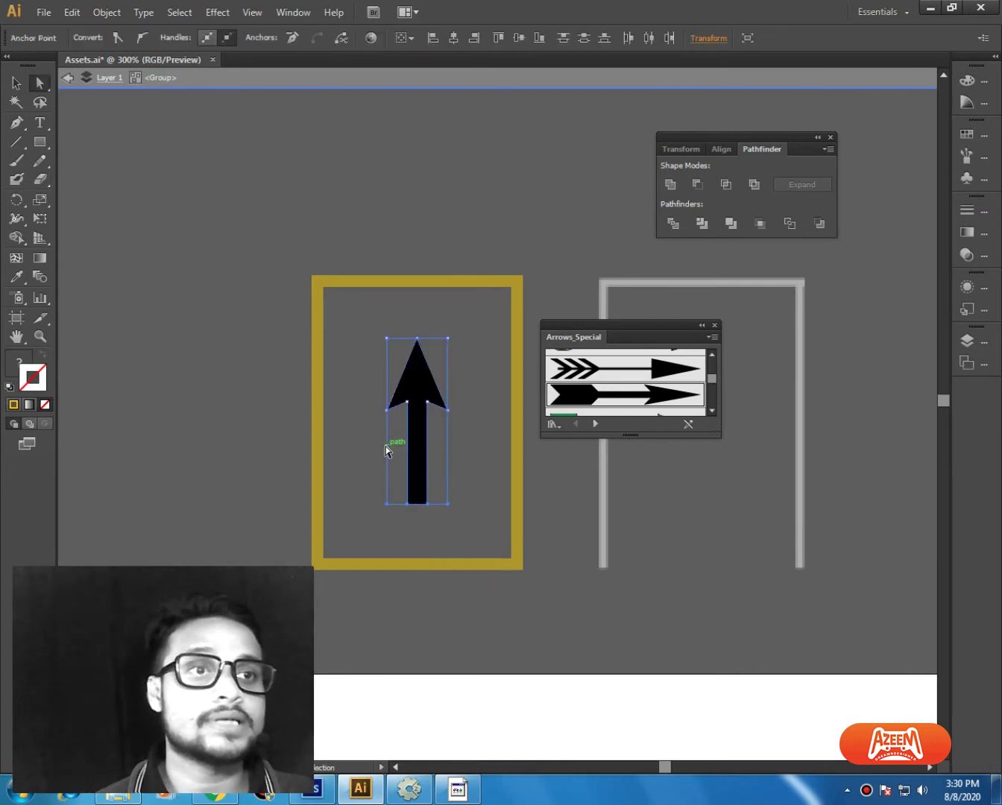
{"action": "key", "text": "shift+Down"}
{"action": "key", "text": "v"}
{"action": "double_click", "coordinate": [293, 205]}
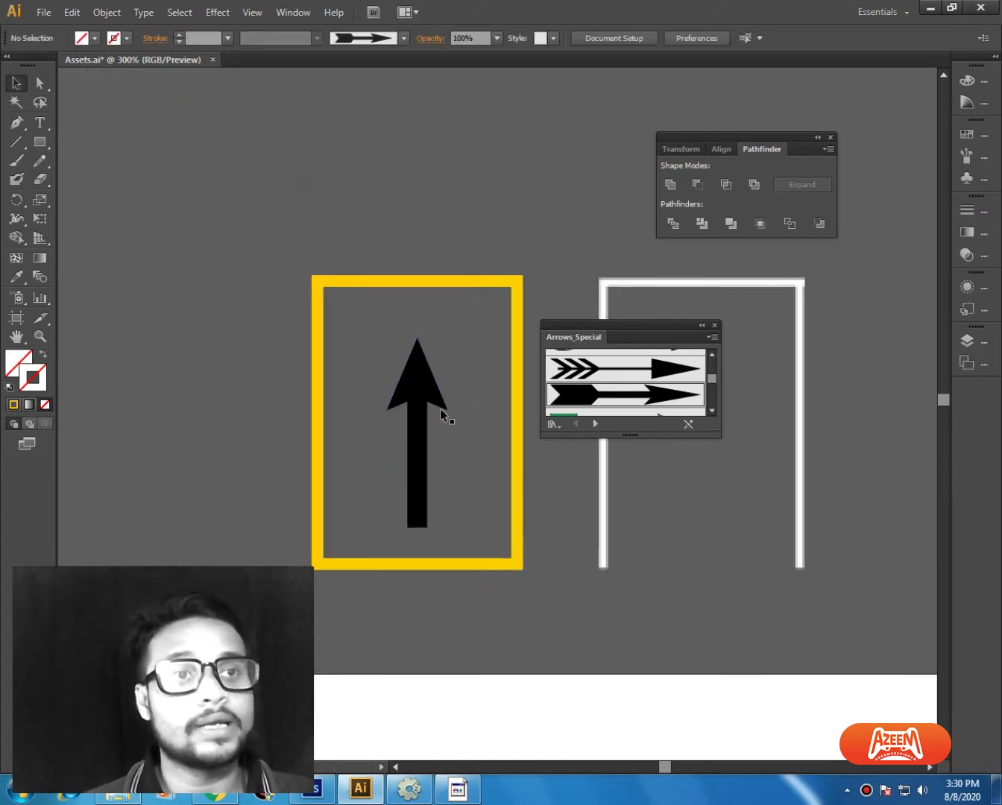
Step: Fill the arrow group with the yellow sampled from the outline using the Eyedropper tool
{"action": "left_click", "coordinate": [421, 398]}
{"action": "key", "text": "i"}
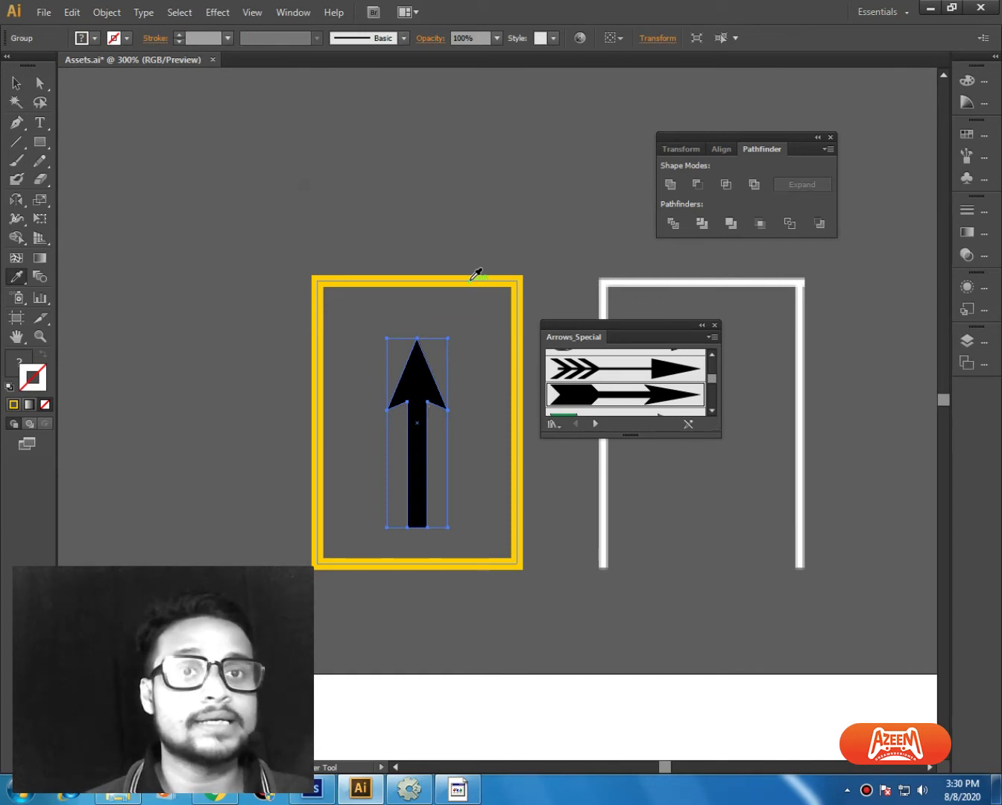
{"action": "left_click", "coordinate": [470, 279]}
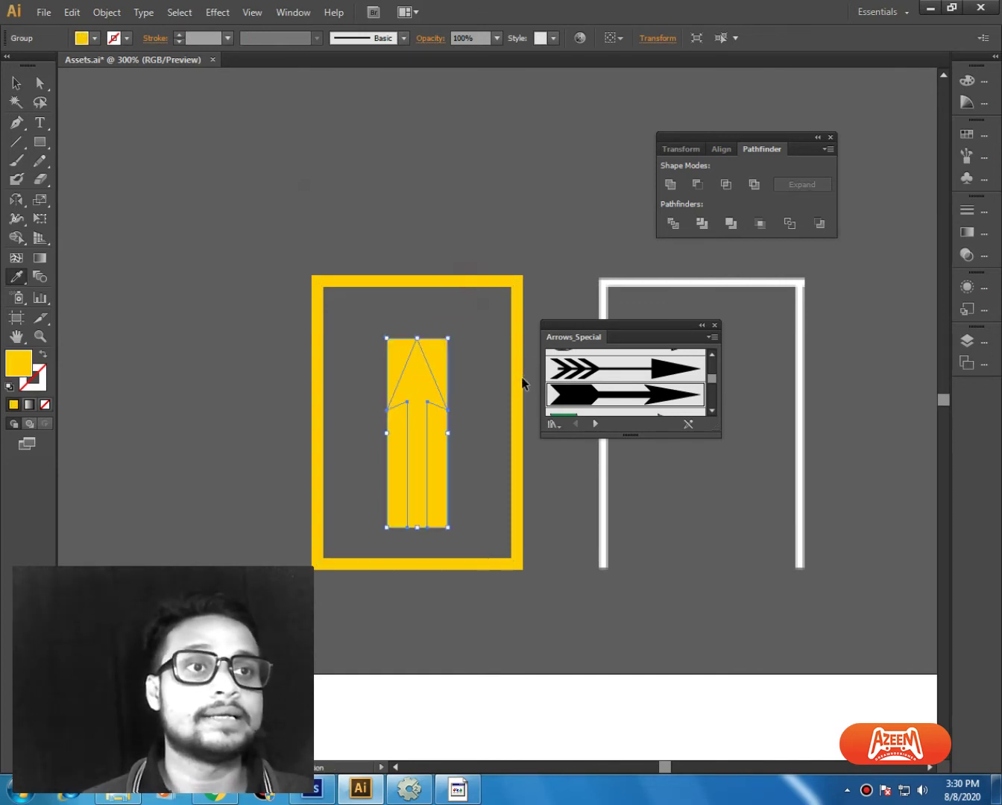
Step: Inside the arrow group, delete the yellow rectangle behind the arrow and leave the group's isolation mode
{"action": "key", "text": "v"}
{"action": "double_click", "coordinate": [431, 382]}
{"action": "left_click", "coordinate": [434, 361]}
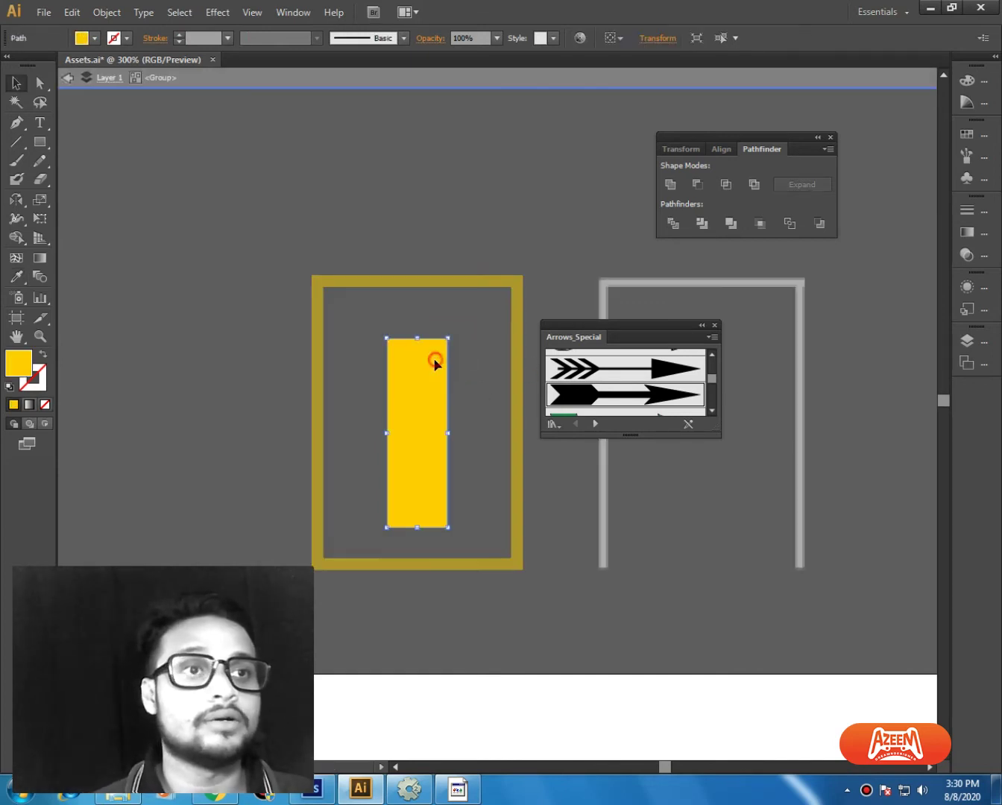
{"action": "key", "text": "Delete"}
{"action": "double_click", "coordinate": [481, 385]}
{"action": "left_click", "coordinate": [496, 233]}
{"action": "key", "text": "ctrl+minus"}
{"action": "key", "text": "ctrl+minus"}
{"action": "left_click_drag", "start_coordinate": [512, 382], "coordinate": [455, 369]}
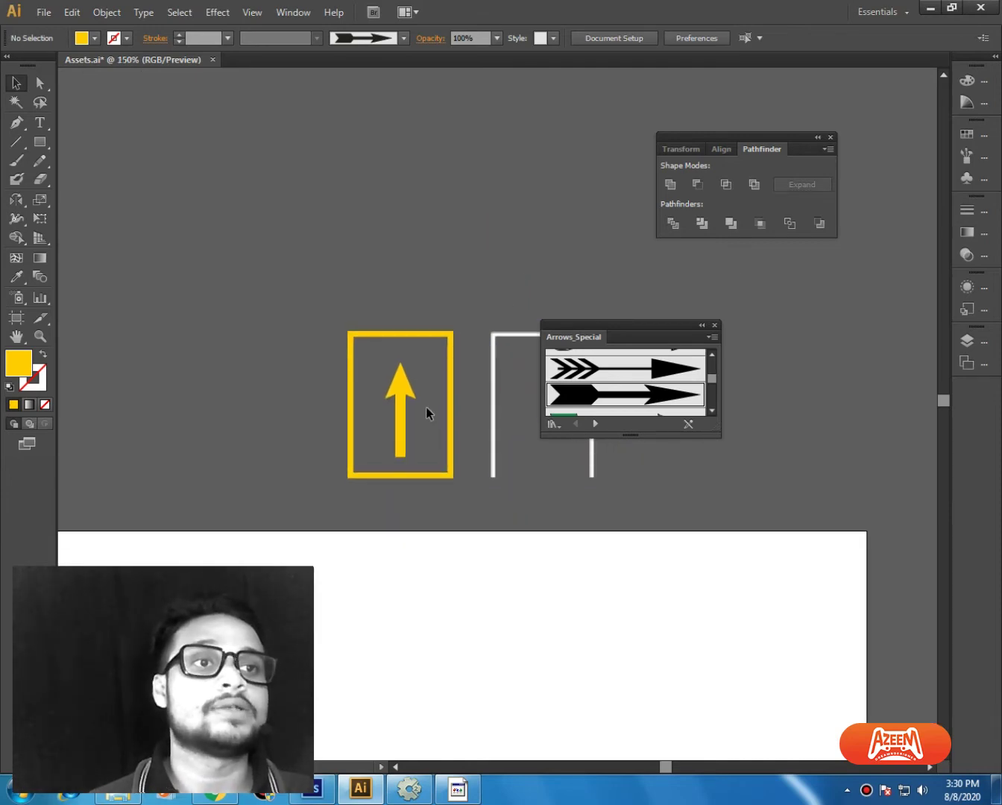
Step: Lengthen the yellow outline by moving its lower two corner anchor points downward
{"action": "left_click", "coordinate": [402, 410]}
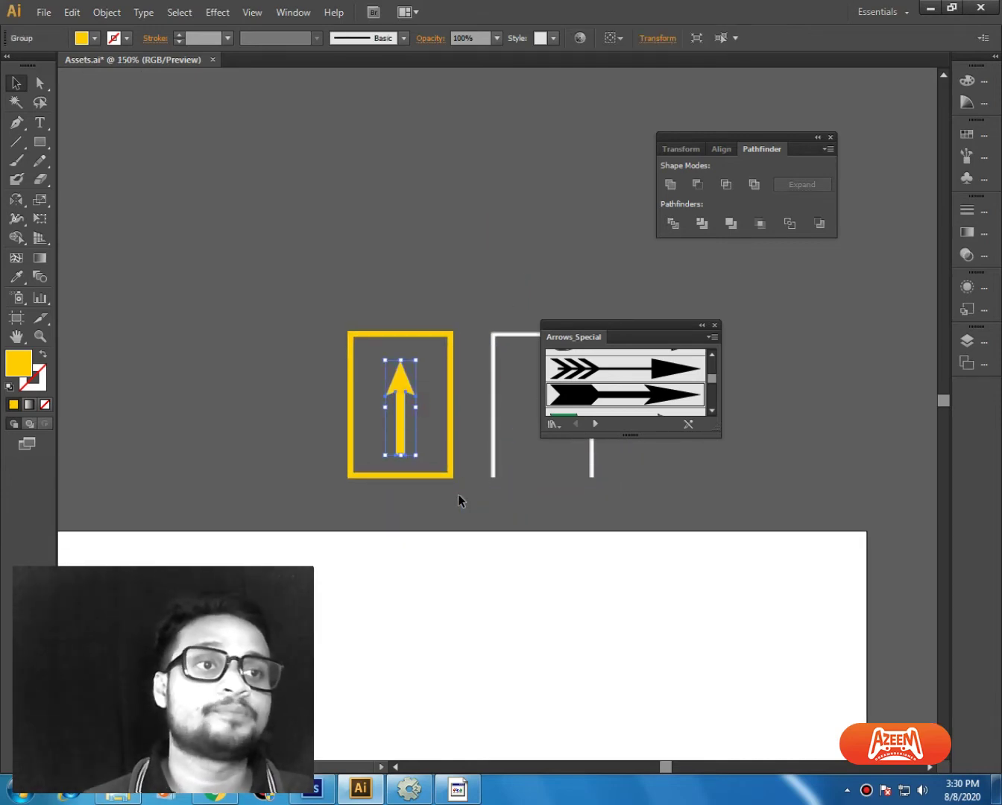
{"action": "key", "text": "a"}
{"action": "left_click_drag", "start_coordinate": [458, 493], "coordinate": [262, 469]}
{"action": "key", "text": "shift+Down"}
{"action": "key", "text": "shift+Down"}
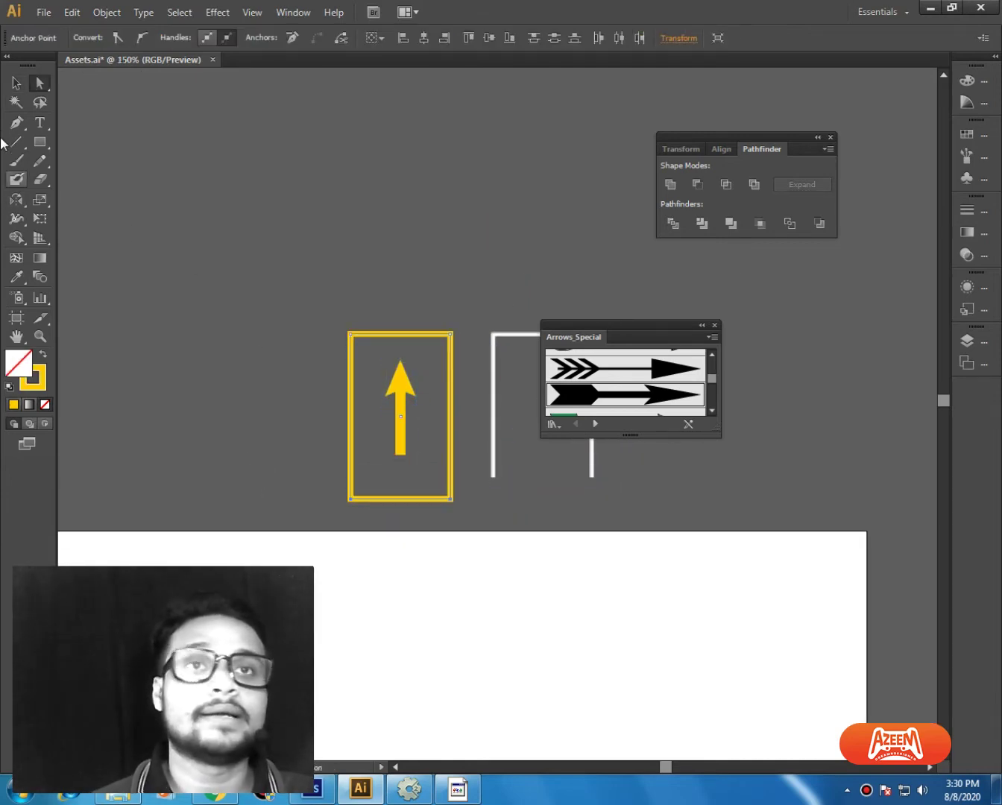
{"action": "left_click", "coordinate": [16, 83]}
{"action": "left_click", "coordinate": [525, 430]}
Step: Move the yellow arrow slightly down and nudge it to the centre of the lengthened outline
{"action": "left_click_drag", "start_coordinate": [400, 405], "coordinate": [399, 408]}
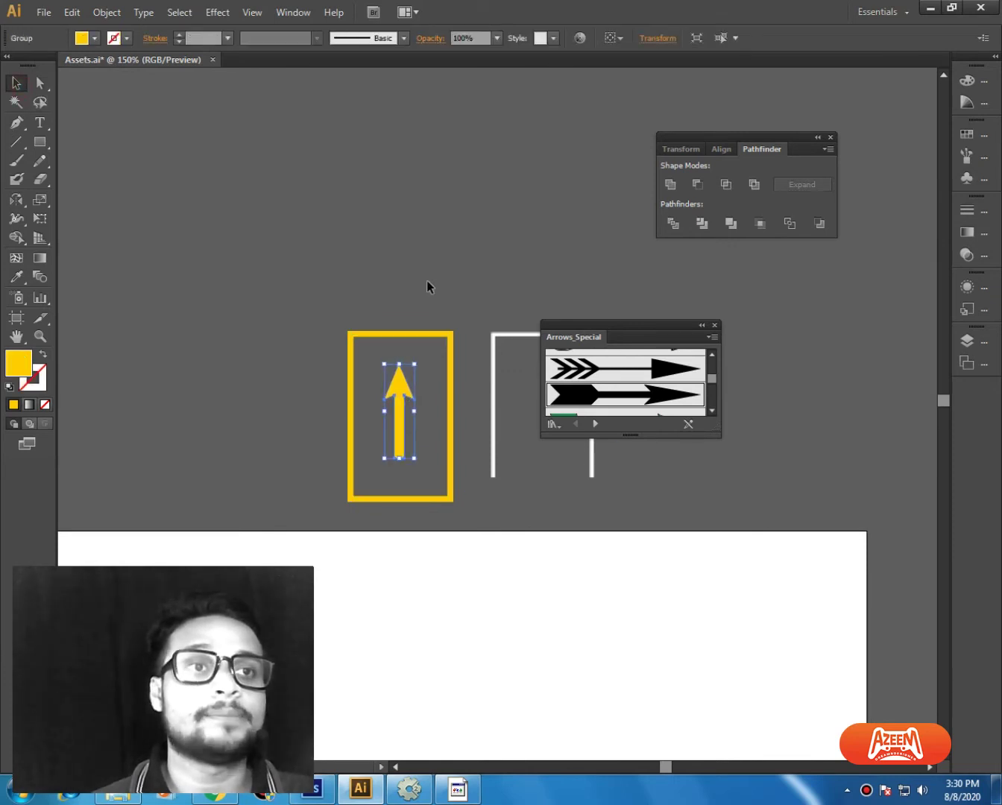
{"action": "key", "text": "Left"}
{"action": "key", "text": "Right"}
{"action": "key", "text": "Right"}
{"action": "key", "text": "Down"}
{"action": "key", "text": "Left"}
{"action": "left_click", "coordinate": [426, 278]}
{"action": "key", "text": "ctrl+minus"}
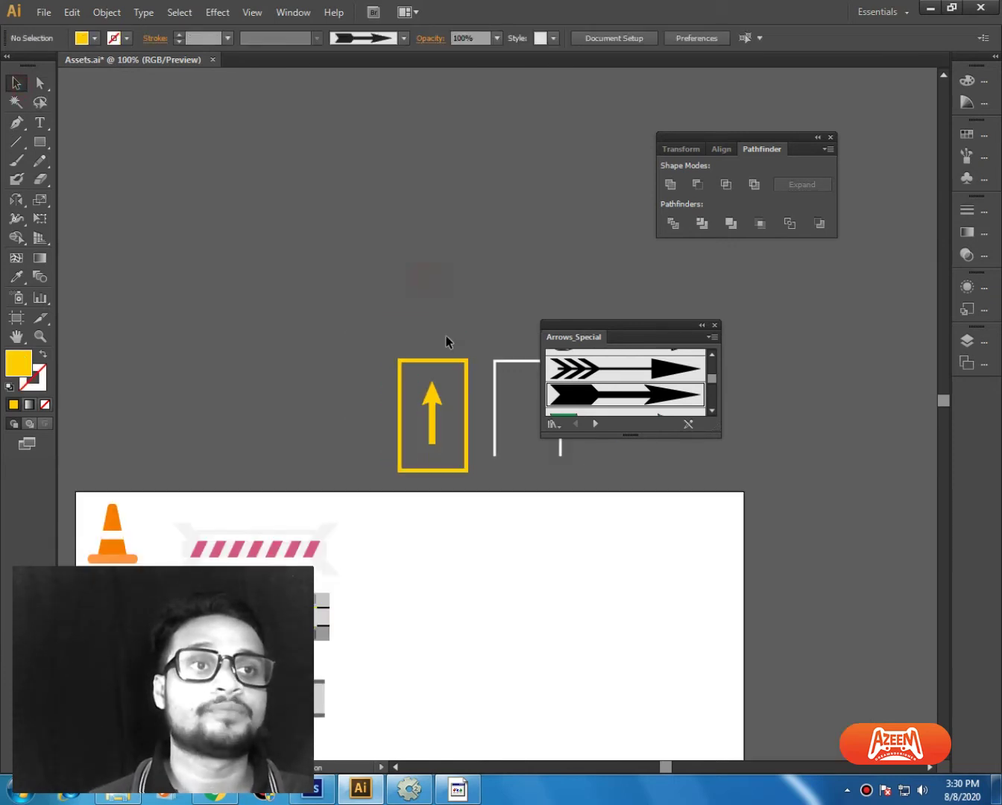
Step: Delete the linked white parking bay image 000.png beside the yellow bay
{"action": "left_click_drag", "start_coordinate": [463, 380], "coordinate": [425, 322]}
{"action": "left_click", "coordinate": [458, 290]}
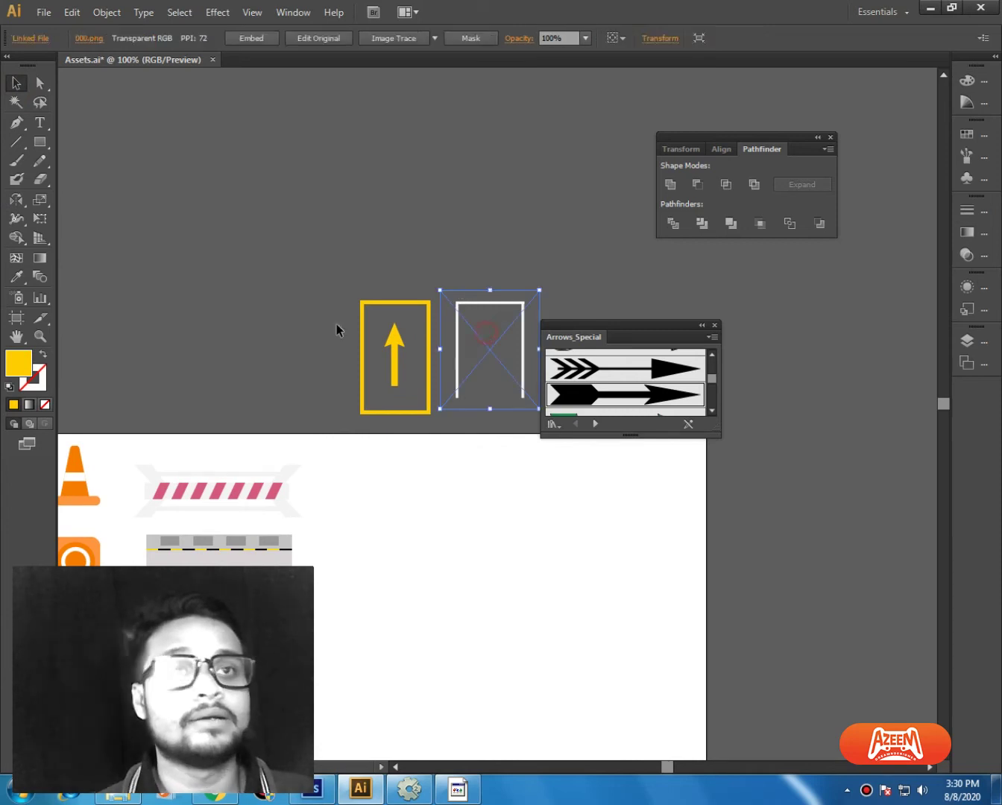
{"action": "key", "text": "Delete"}
Step: Draw a second artboard of about 125 × 167 px around the yellow parking bay
{"action": "key", "text": "shift+o"}
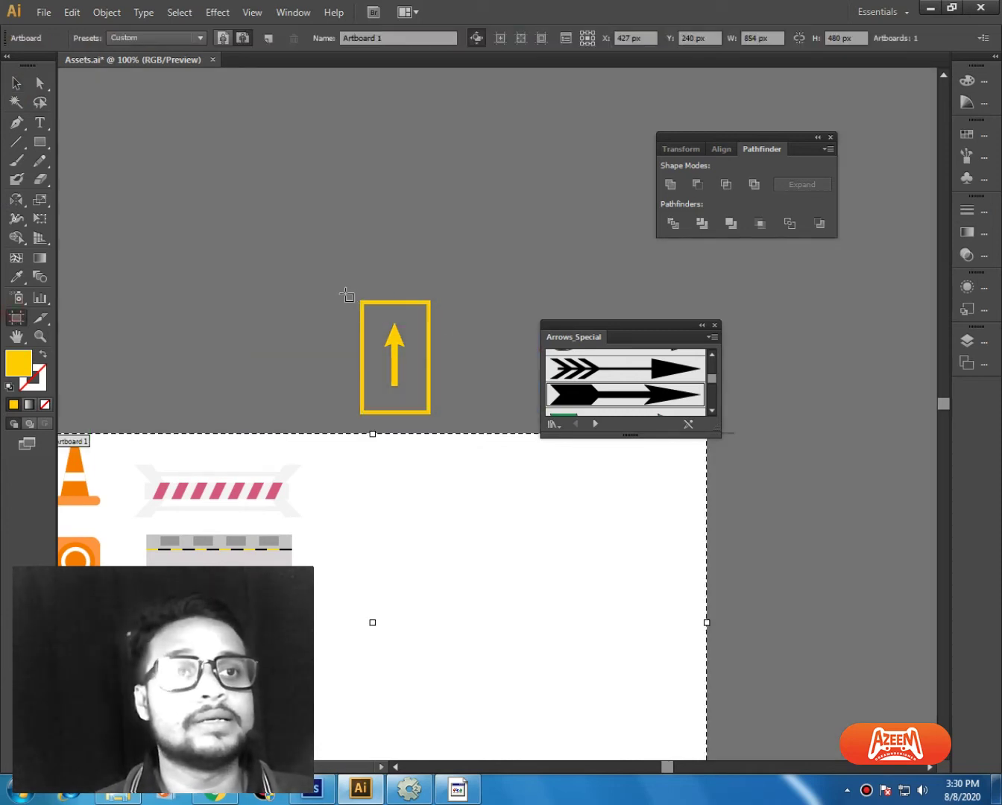
{"action": "left_click_drag", "start_coordinate": [346, 291], "coordinate": [445, 422]}
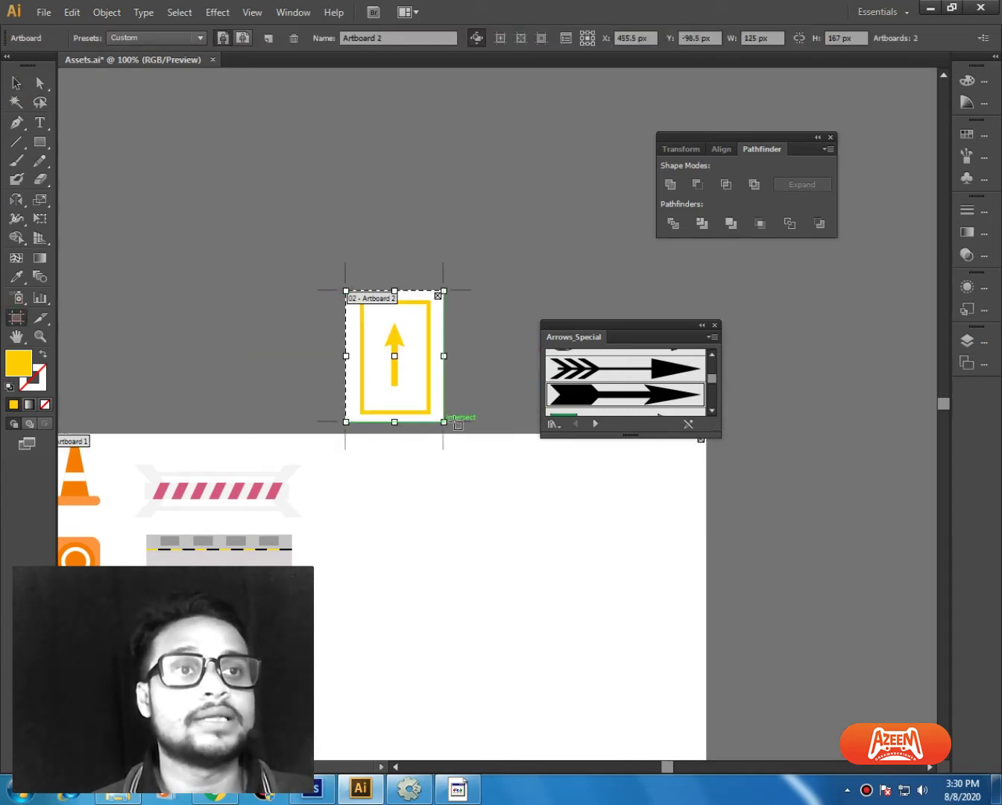
{"action": "left_click", "coordinate": [18, 83]}
{"action": "left_click_drag", "start_coordinate": [298, 173], "coordinate": [291, 193]}
Step: Export only artboard 2 to the Car park folder as a PNG named Parking, at 72 ppi with a transparent background
{"action": "key", "text": "alt+f"}
{"action": "key", "text": "e"}
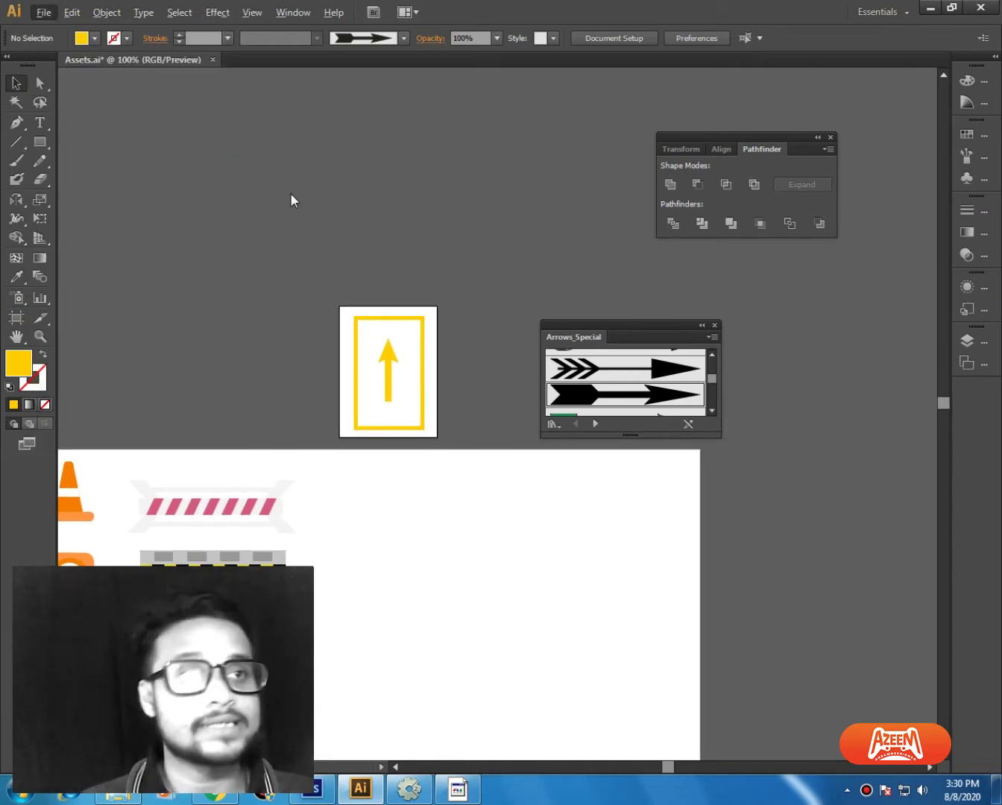
{"action": "key", "text": "ctrl+alt+shift+s"}
{"action": "key", "text": "alt+f"}
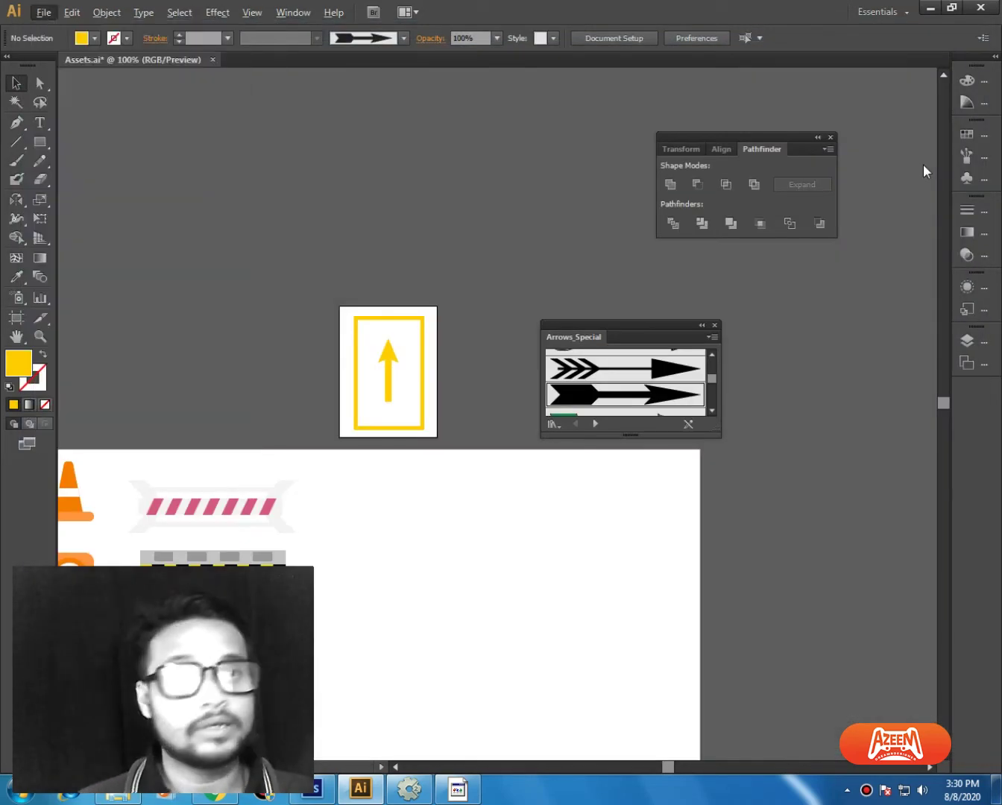
{"action": "key", "text": "e"}
{"action": "left_click", "coordinate": [122, 345]}
{"action": "left_click", "coordinate": [123, 339]}
{"action": "double_click", "coordinate": [209, 290]}
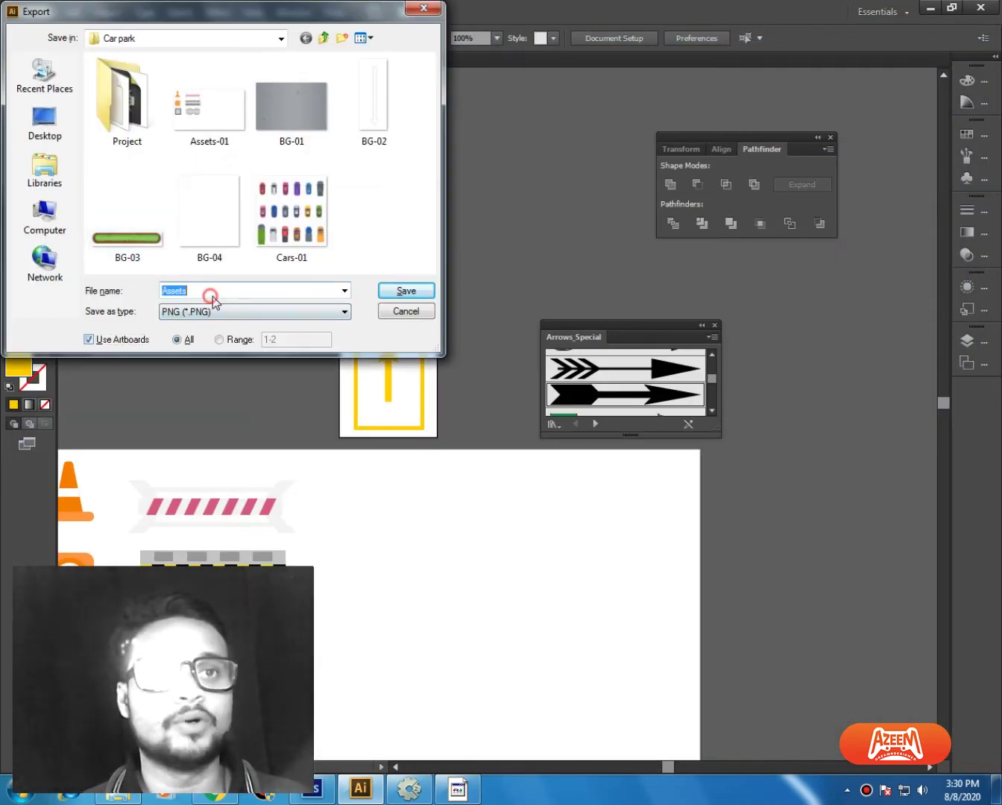
{"action": "type", "text": "Parking"}
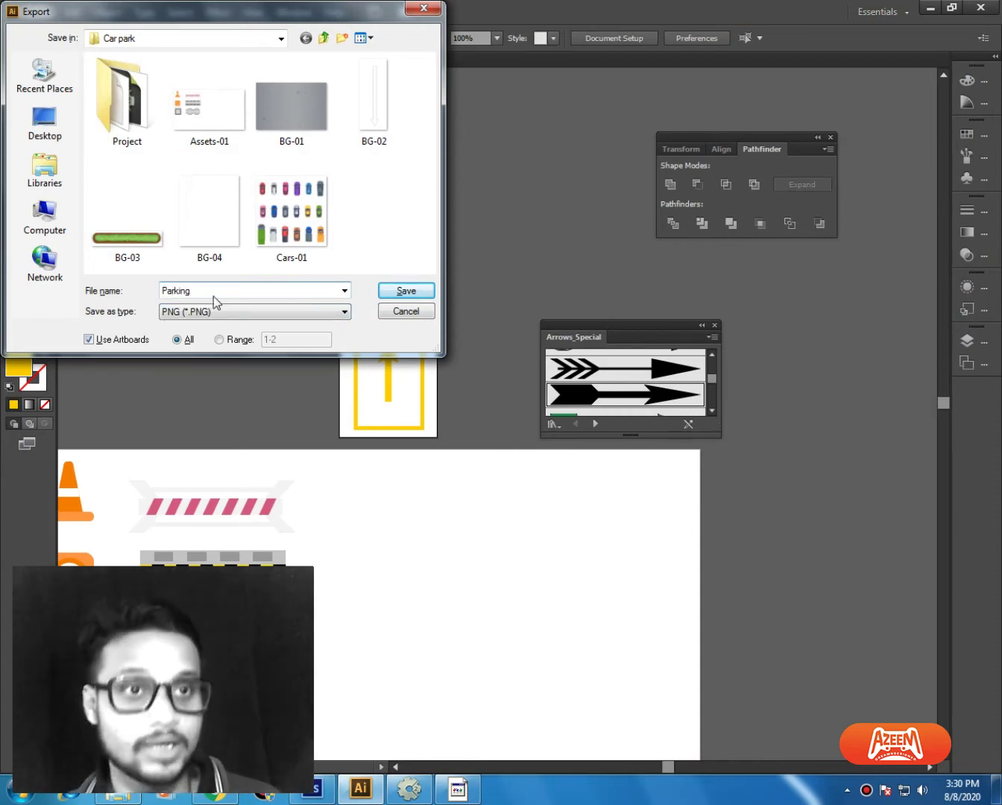
{"action": "left_click", "coordinate": [239, 342]}
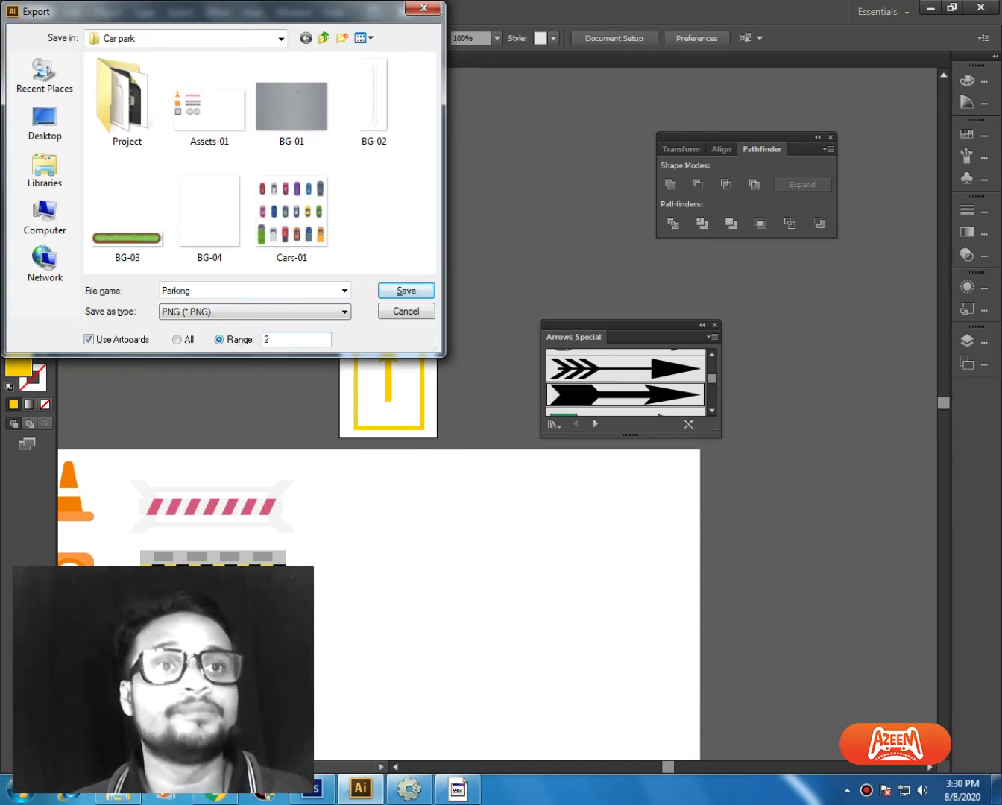
{"action": "left_click", "coordinate": [384, 293]}
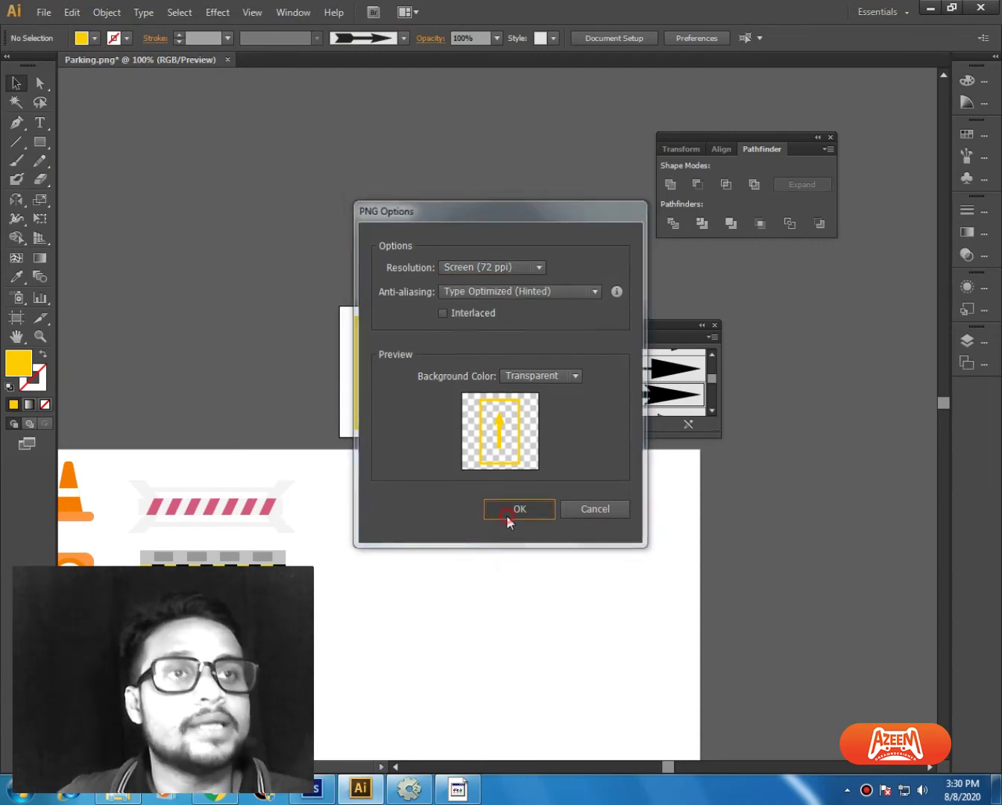
{"action": "left_click", "coordinate": [510, 516]}
Step: Switch to Construct 2 and import the exported Parking image into Layout 1 as a sprite on the Objects layer
{"action": "left_click", "coordinate": [409, 789]}
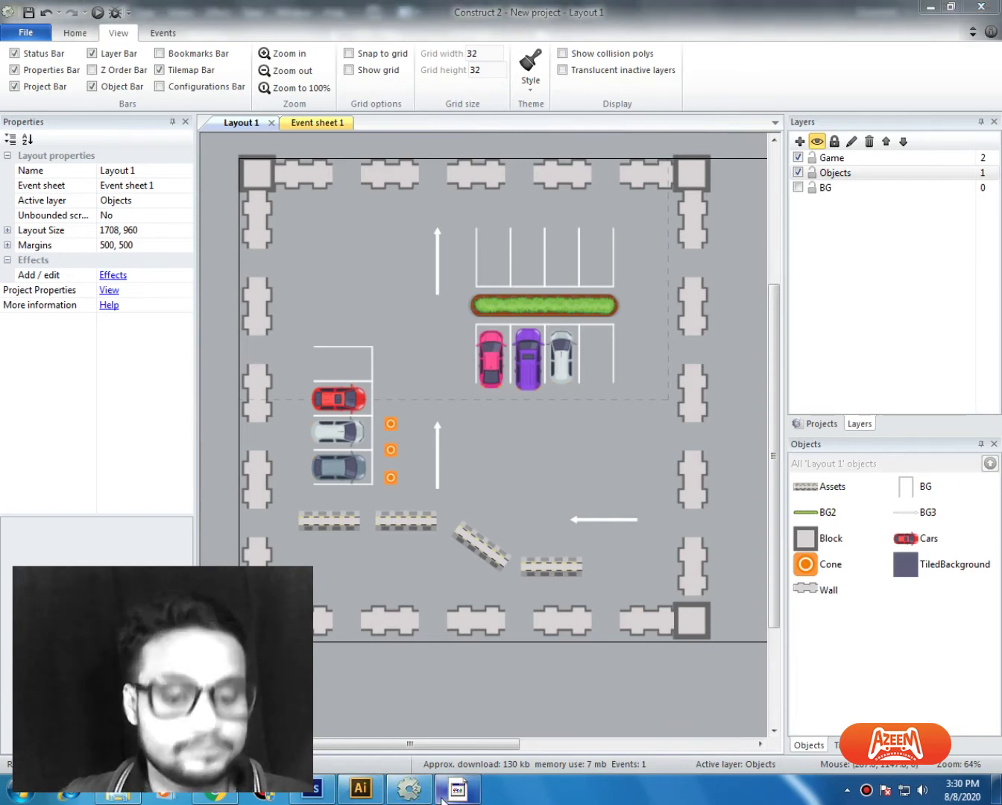
{"action": "left_click", "coordinate": [117, 791]}
{"action": "left_click_drag", "start_coordinate": [353, 216], "coordinate": [555, 431]}
{"action": "scroll", "coordinate": [373, 462], "scroll_direction": "up", "scroll_amount": 3, "text": "ctrl"}
{"action": "scroll", "coordinate": [375, 468], "scroll_direction": "up", "scroll_amount": 1, "text": "ctrl"}
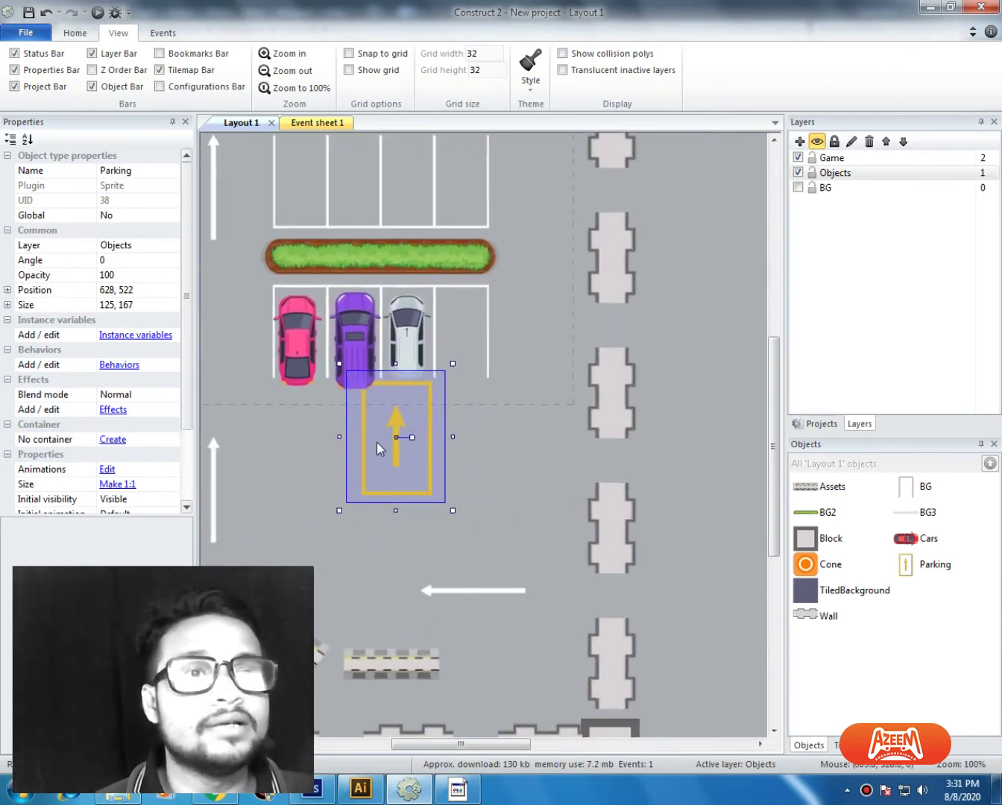
Step: Crop the transparent border from the Parking sprite's image and close the image editor
{"action": "double_click", "coordinate": [378, 443]}
{"action": "left_click", "coordinate": [552, 138]}
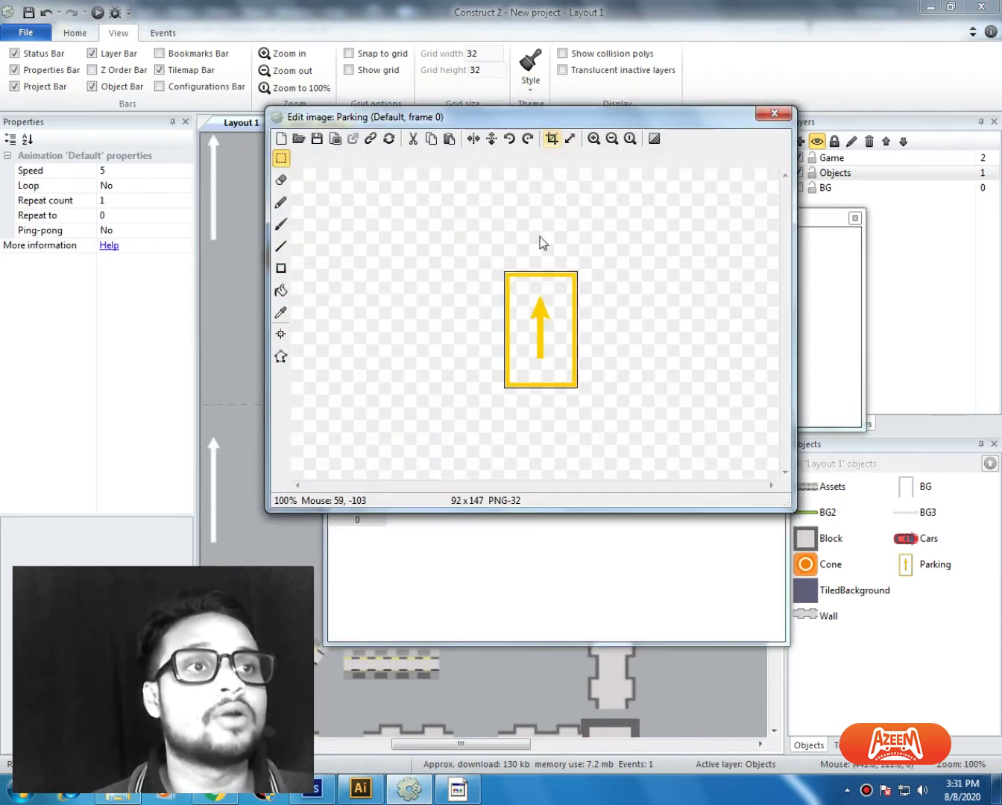
{"action": "left_click", "coordinate": [773, 115]}
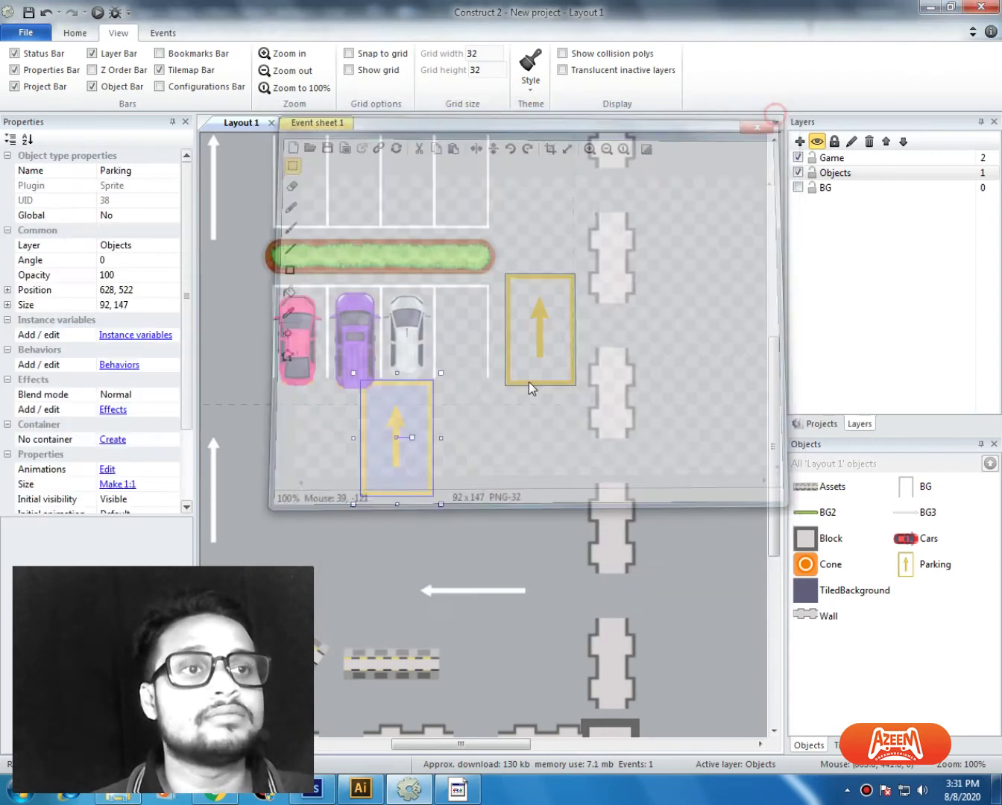
Step: Move the Parking sprite onto the empty bay beside the silver car, aligned with the bay's near upper corner
{"action": "left_click_drag", "start_coordinate": [410, 414], "coordinate": [514, 376]}
{"action": "scroll", "coordinate": [513, 376], "scroll_direction": "up", "scroll_amount": 7, "text": "ctrl"}
{"action": "scroll", "coordinate": [527, 338], "scroll_direction": "up", "scroll_amount": 2, "text": "ctrl"}
{"action": "middle_click_drag", "start_coordinate": [528, 338], "coordinate": [601, 527]}
{"action": "left_click_drag", "start_coordinate": [572, 498], "coordinate": [507, 350]}
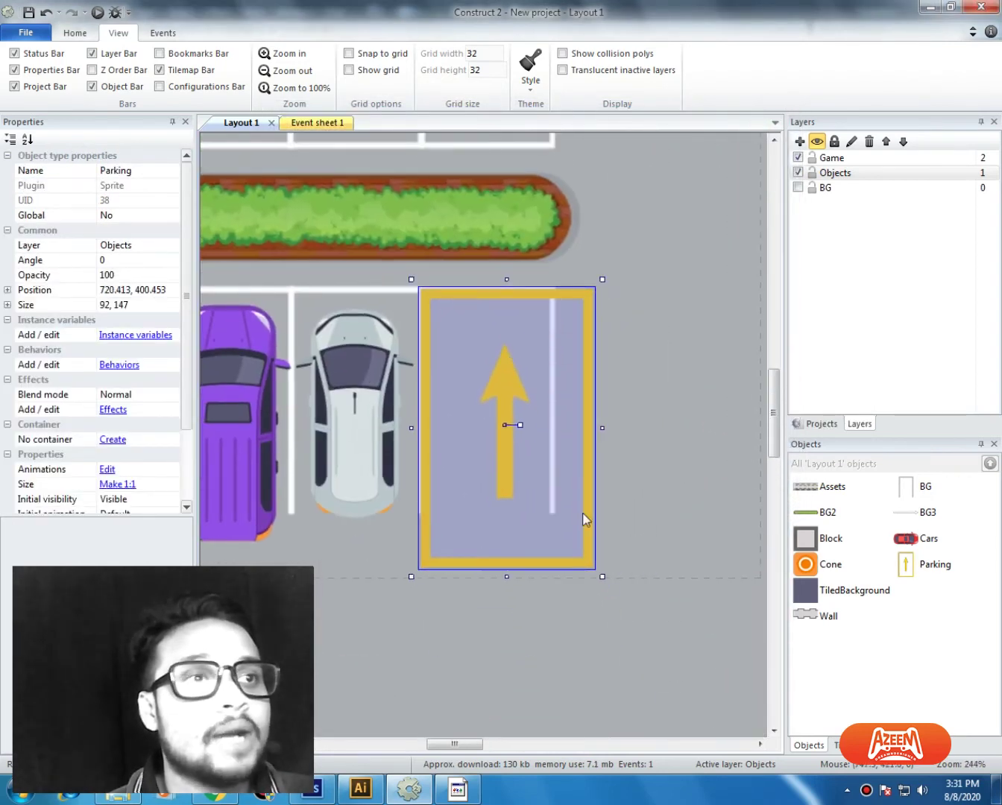
Step: Shrink the Parking sprite to about 73 × 122 so it fits the empty bay beside the silver car
{"action": "left_click_drag", "start_coordinate": [602, 574], "coordinate": [567, 526]}
{"action": "left_click", "coordinate": [593, 524]}
{"action": "left_click", "coordinate": [477, 441]}
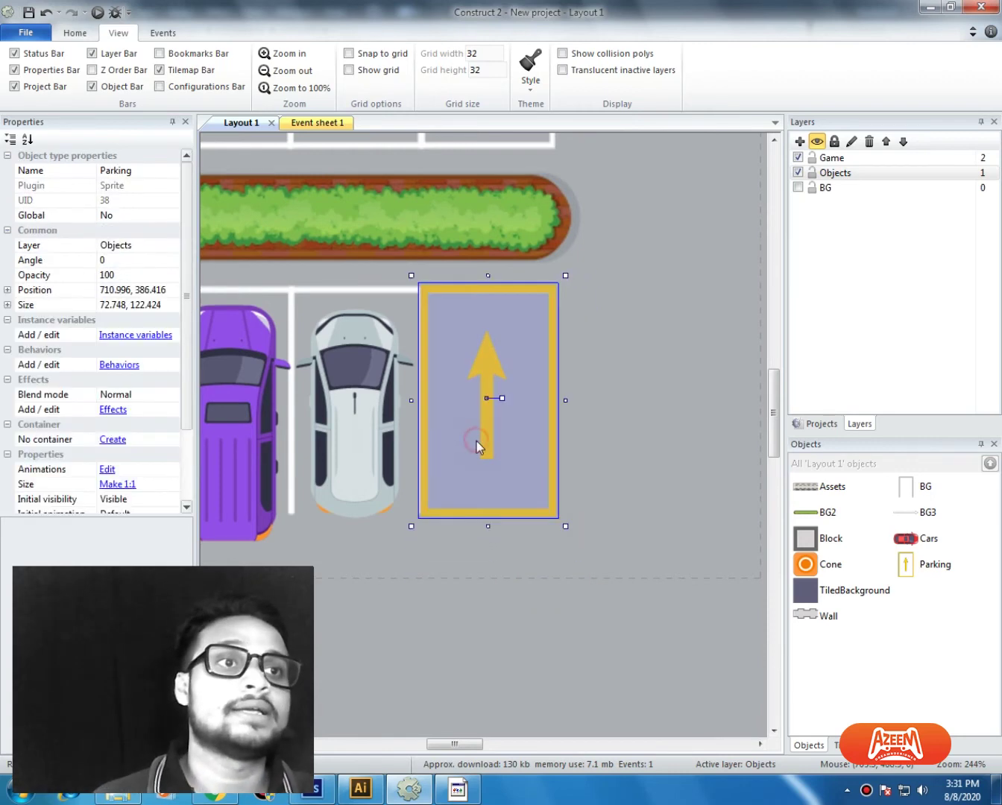
{"action": "left_click", "coordinate": [621, 474]}
{"action": "scroll", "coordinate": [575, 433], "scroll_direction": "down", "scroll_amount": 3, "text": "ctrl"}
{"action": "scroll", "coordinate": [576, 434], "scroll_direction": "down", "scroll_amount": 2, "text": "ctrl"}
{"action": "left_click", "coordinate": [498, 434]}
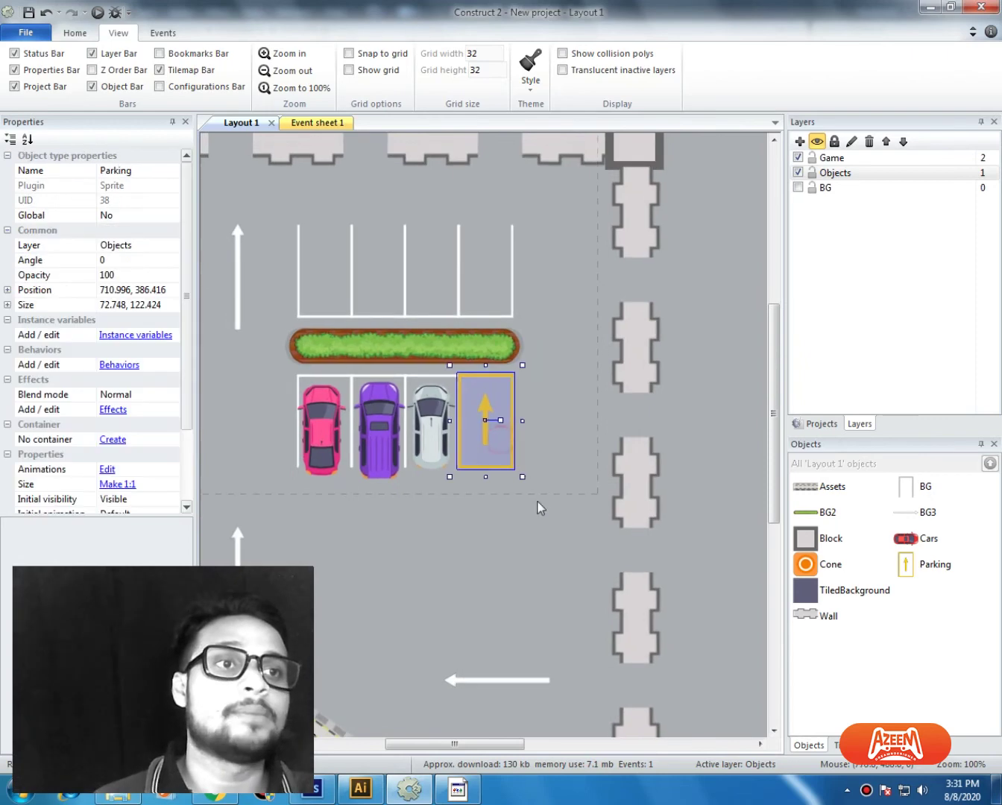
{"action": "left_click", "coordinate": [538, 504]}
Step: Preview the layout in the browser and drive the red car out of its bay towards the yellow parking target
{"action": "middle_click_drag", "start_coordinate": [554, 472], "coordinate": [592, 449]}
{"action": "scroll", "coordinate": [592, 450], "scroll_direction": "down", "scroll_amount": 1, "text": "ctrl"}
{"action": "scroll", "coordinate": [592, 449], "scroll_direction": "down", "scroll_amount": 1, "text": "ctrl"}
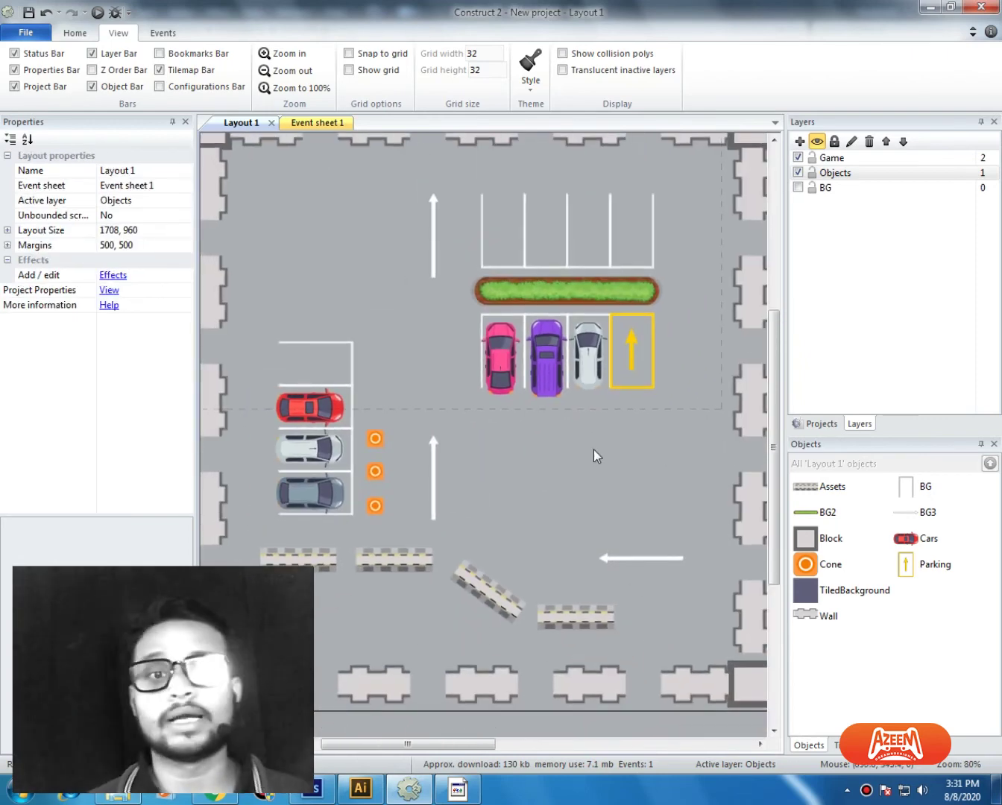
{"action": "scroll", "coordinate": [589, 492], "scroll_direction": "down", "scroll_amount": 1, "text": "ctrl"}
{"action": "key", "text": "F5"}
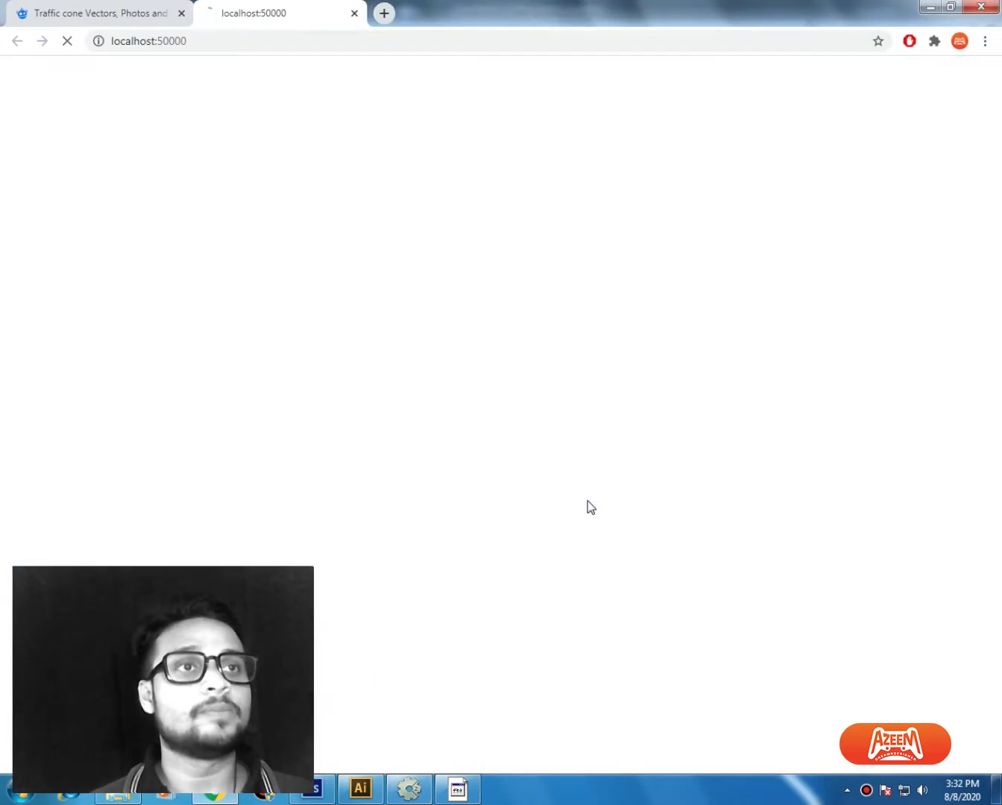
{"action": "key", "text": "Up"}
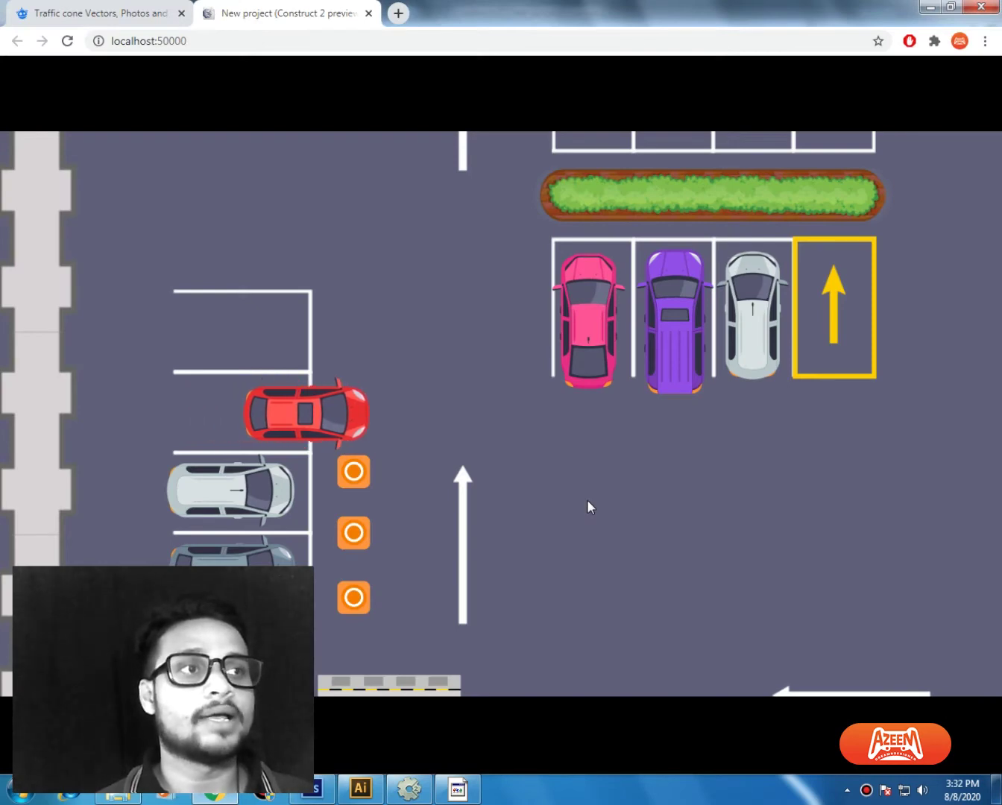
{"action": "key", "text": "Right"}
{"action": "key", "text": "Left"}
{"action": "key", "text": "Left"}
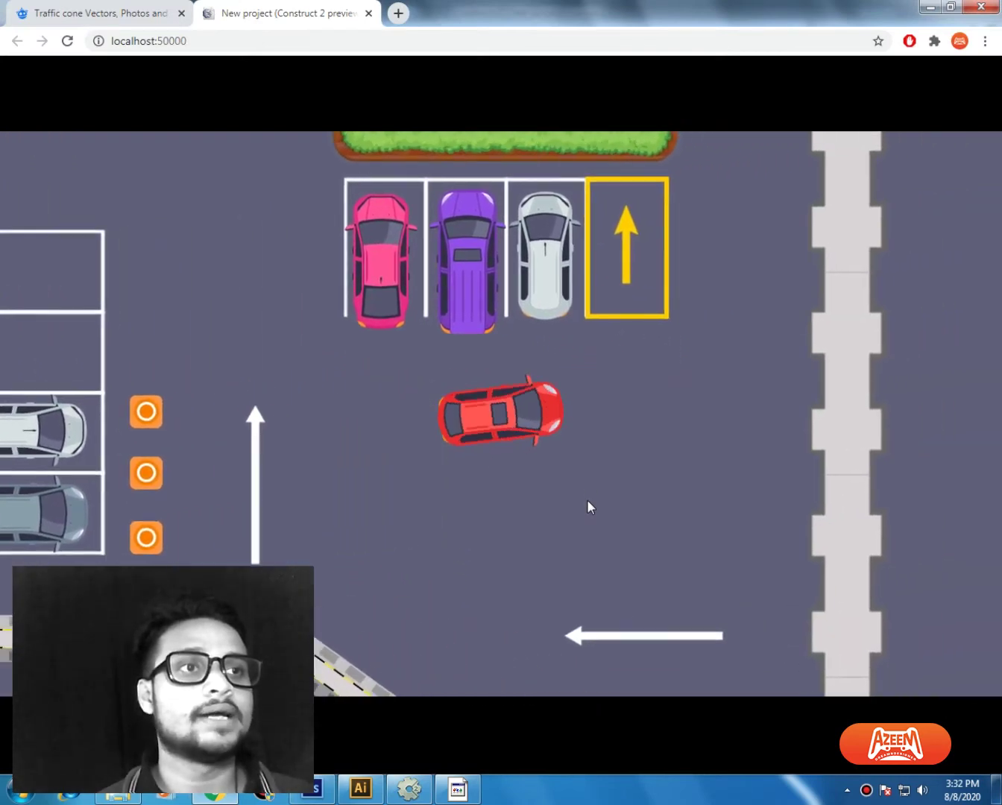
{"action": "key", "text": "Left"}
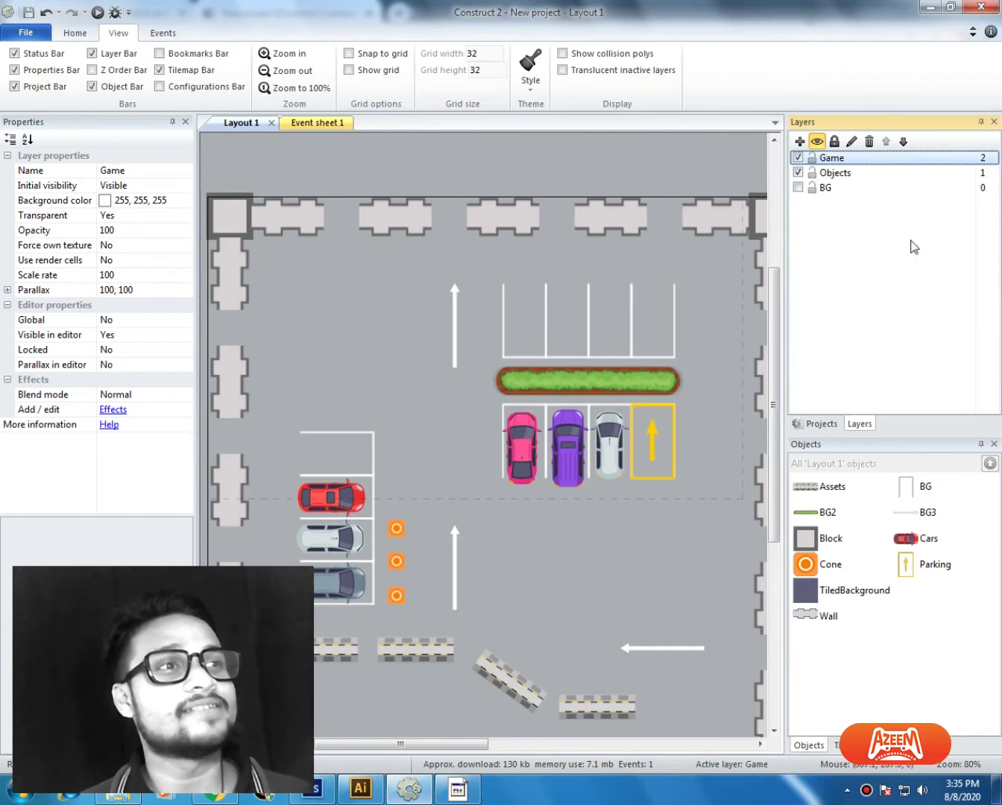
Step: Add a new layer above Game and name it Win
{"action": "left_click", "coordinate": [800, 141]}
{"action": "left_click", "coordinate": [831, 158]}
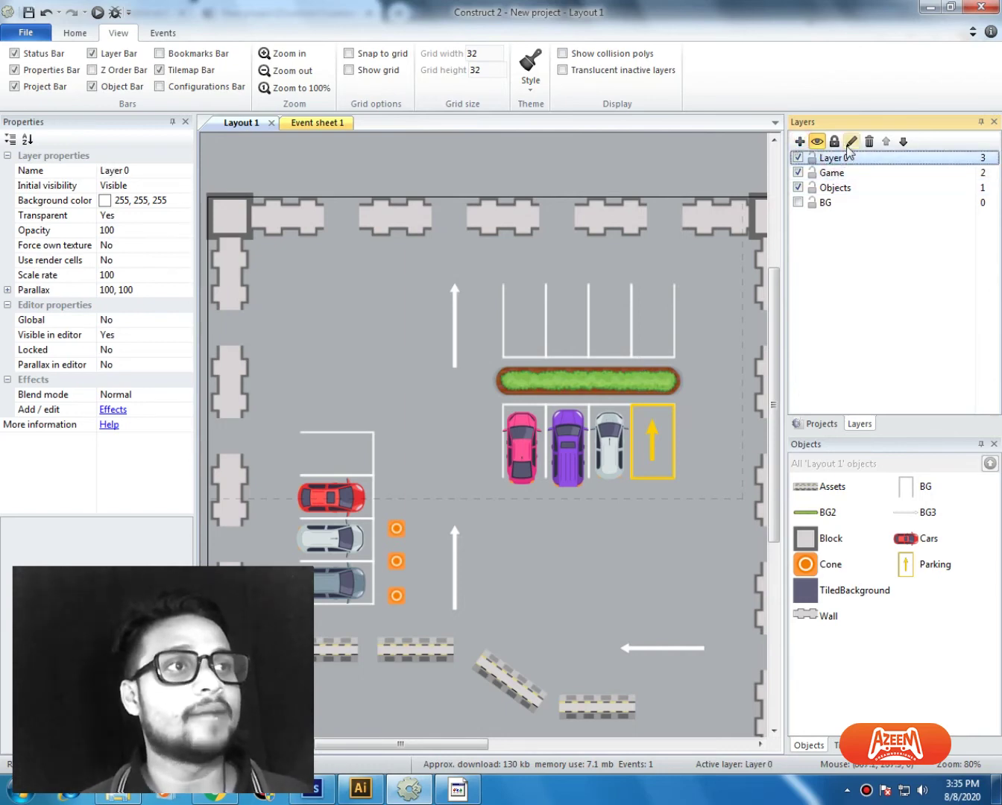
{"action": "left_click", "coordinate": [849, 145]}
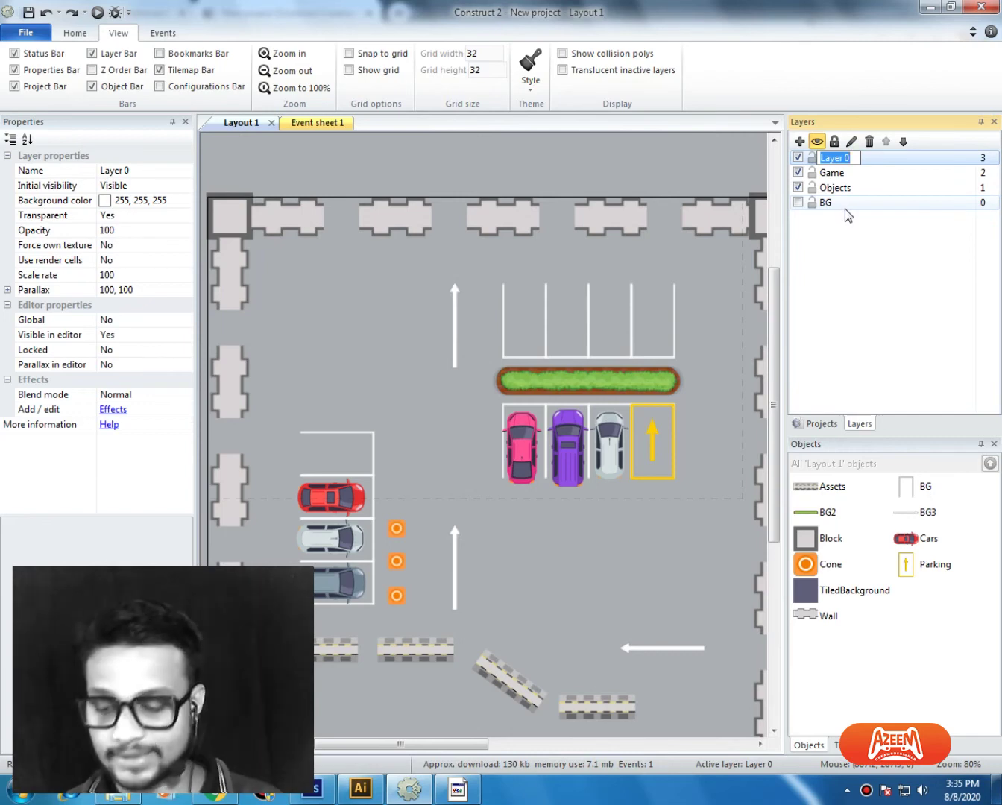
{"action": "type", "text": "Win"}
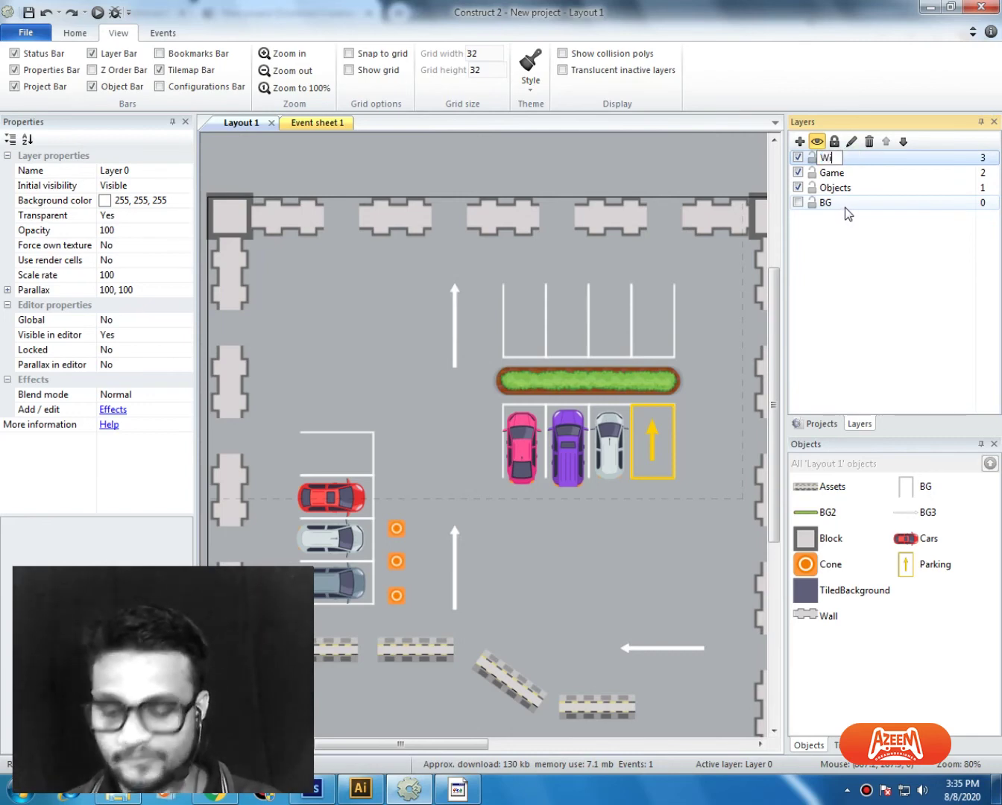
{"action": "key", "text": "Return"}
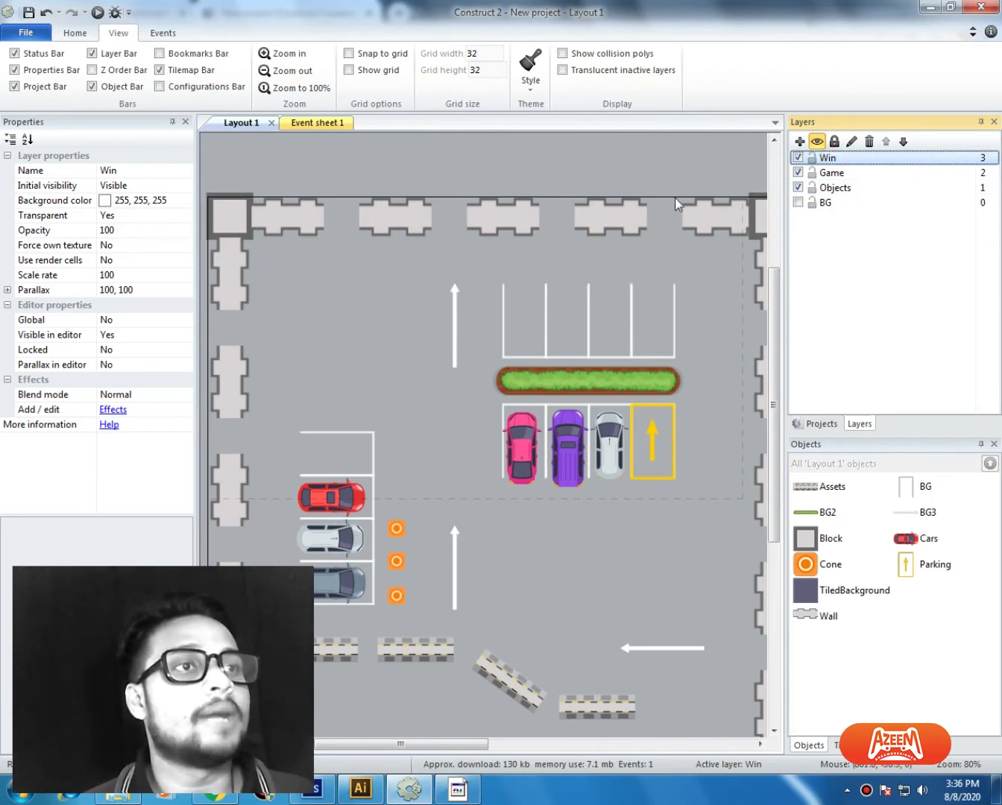
Step: Lock the Game, Objects and BG layers, and hide the Game and Objects layers
{"action": "left_click", "coordinate": [811, 172]}
{"action": "left_click", "coordinate": [812, 187]}
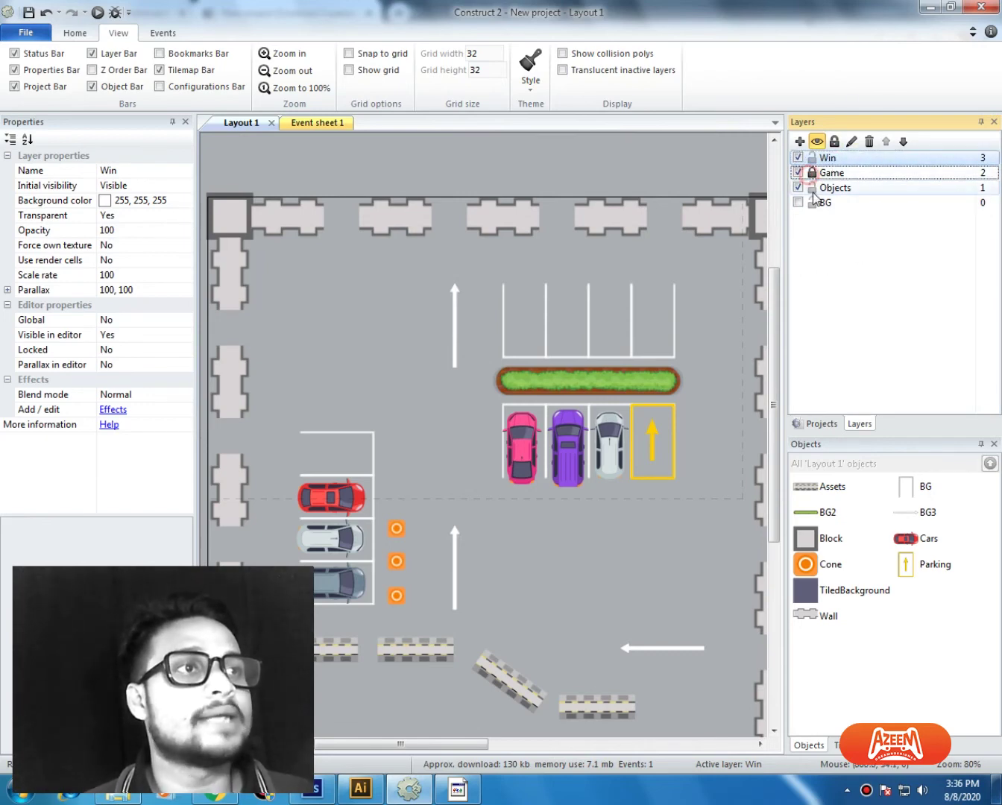
{"action": "left_click", "coordinate": [812, 202]}
{"action": "left_click", "coordinate": [798, 187]}
{"action": "left_click", "coordinate": [798, 173]}
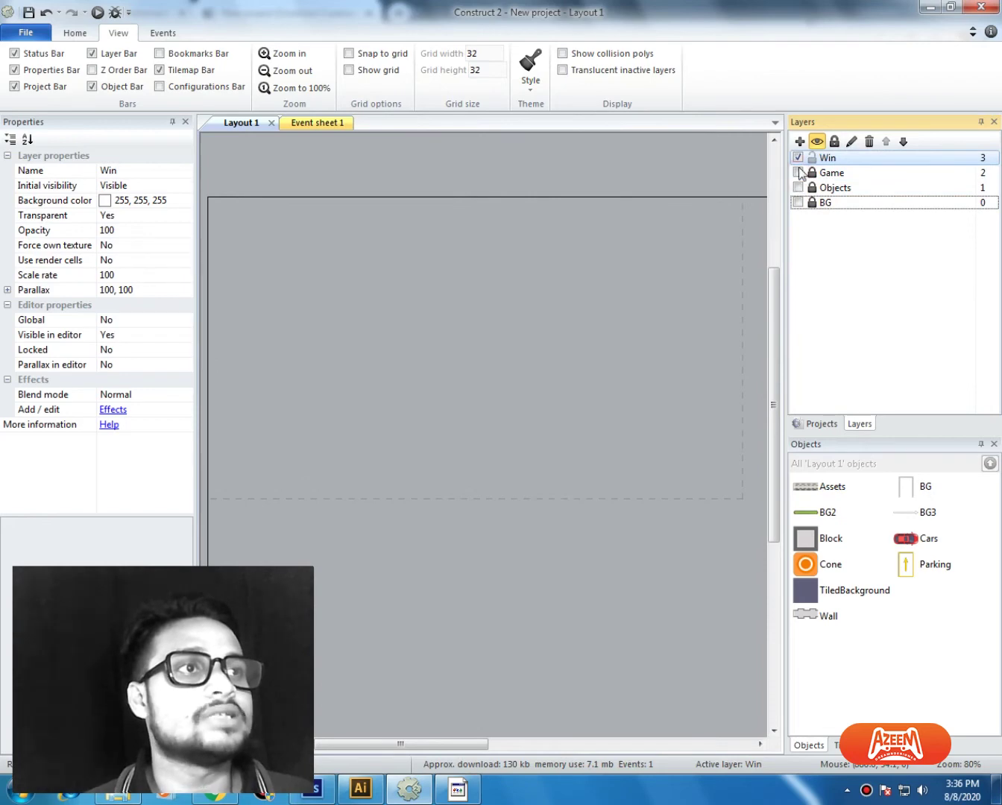
{"action": "left_click", "coordinate": [587, 321]}
{"action": "scroll", "coordinate": [620, 364], "scroll_direction": "down", "scroll_amount": 4, "text": "ctrl"}
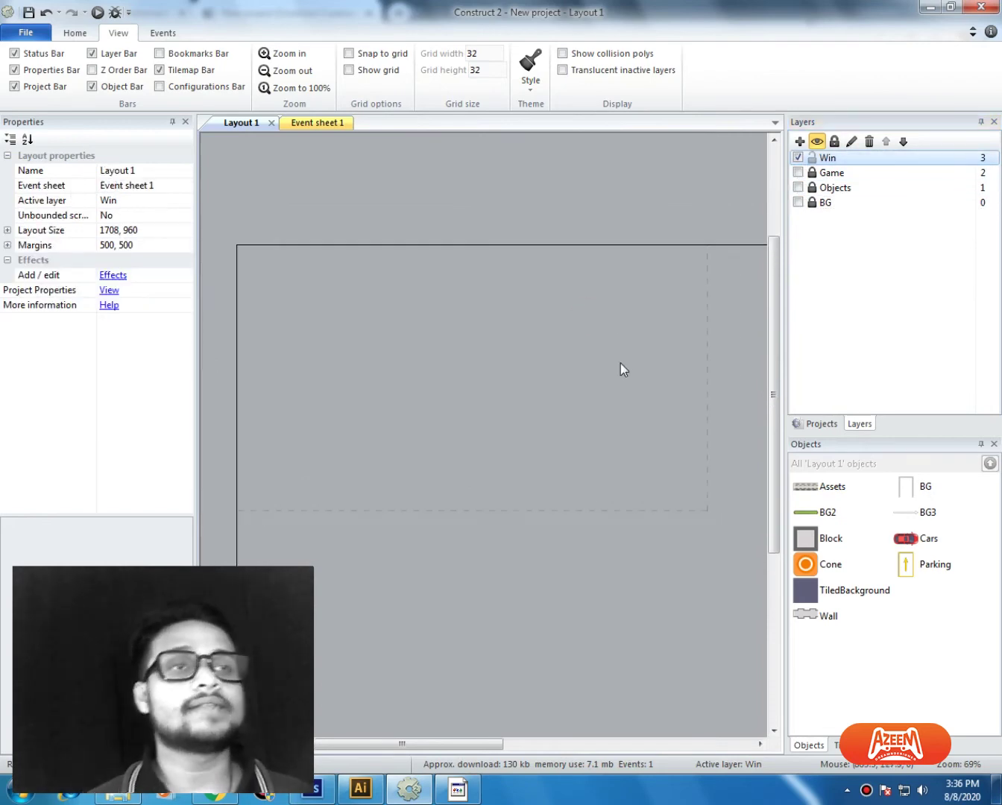
{"action": "scroll", "coordinate": [611, 376], "scroll_direction": "up", "scroll_amount": 2, "text": "ctrl"}
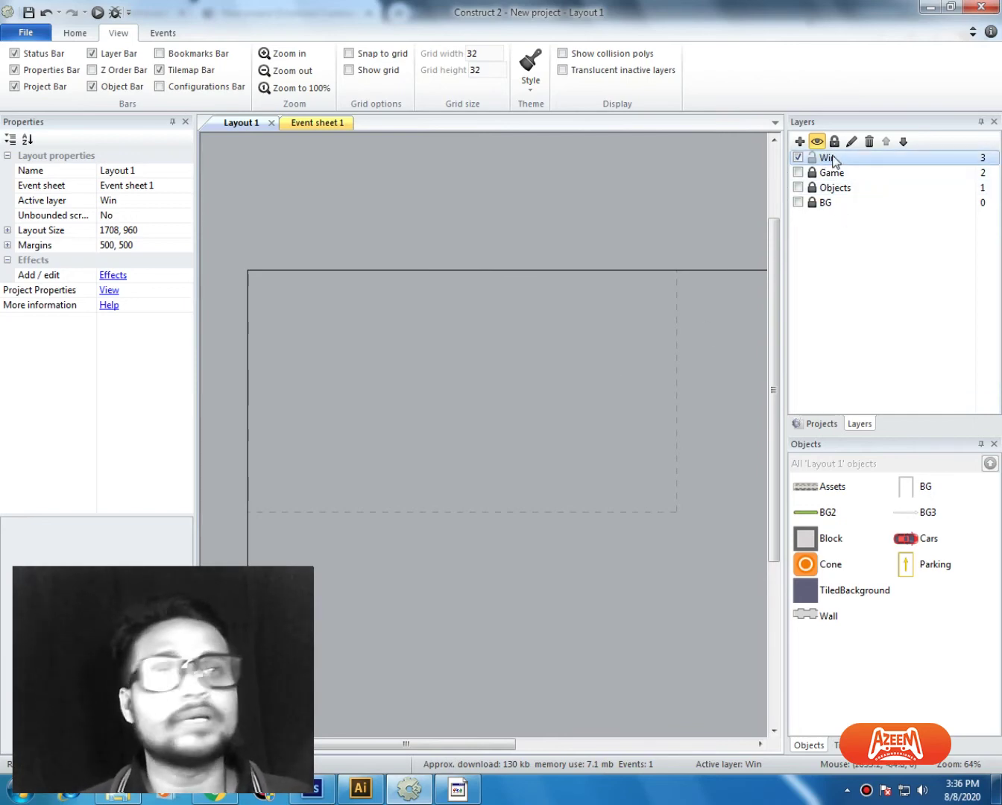
Step: Set the Win layer's parallax to 0, 0
{"action": "left_click", "coordinate": [864, 160]}
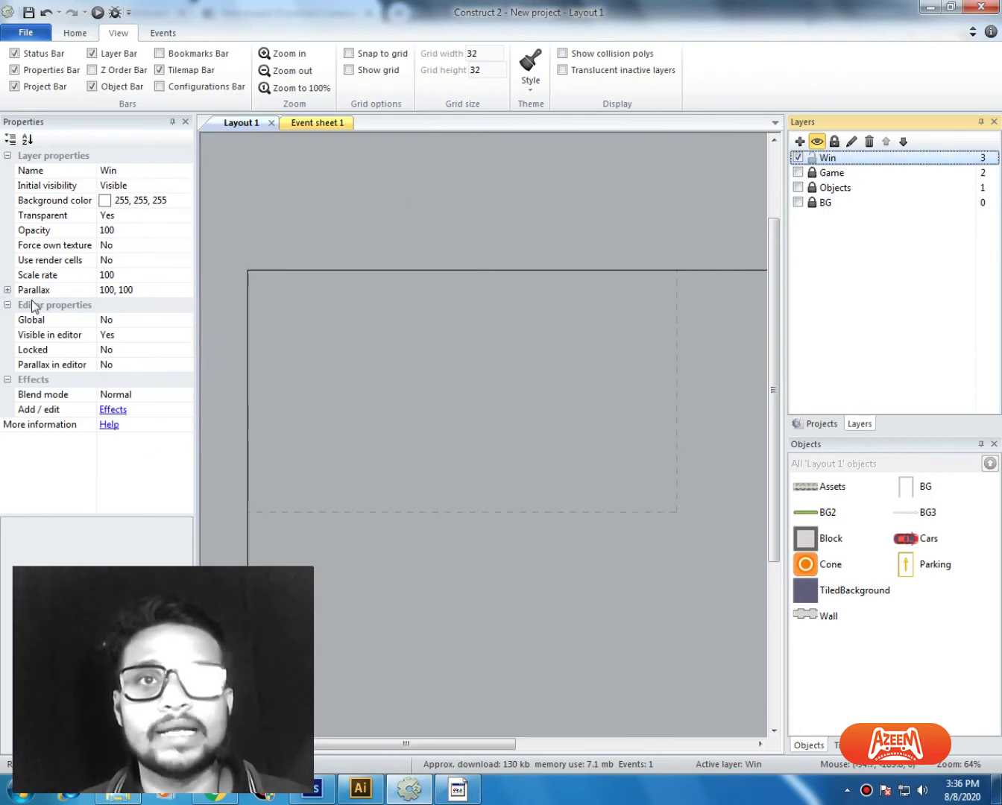
{"action": "left_click", "coordinate": [152, 296]}
{"action": "type", "text": "0,"}
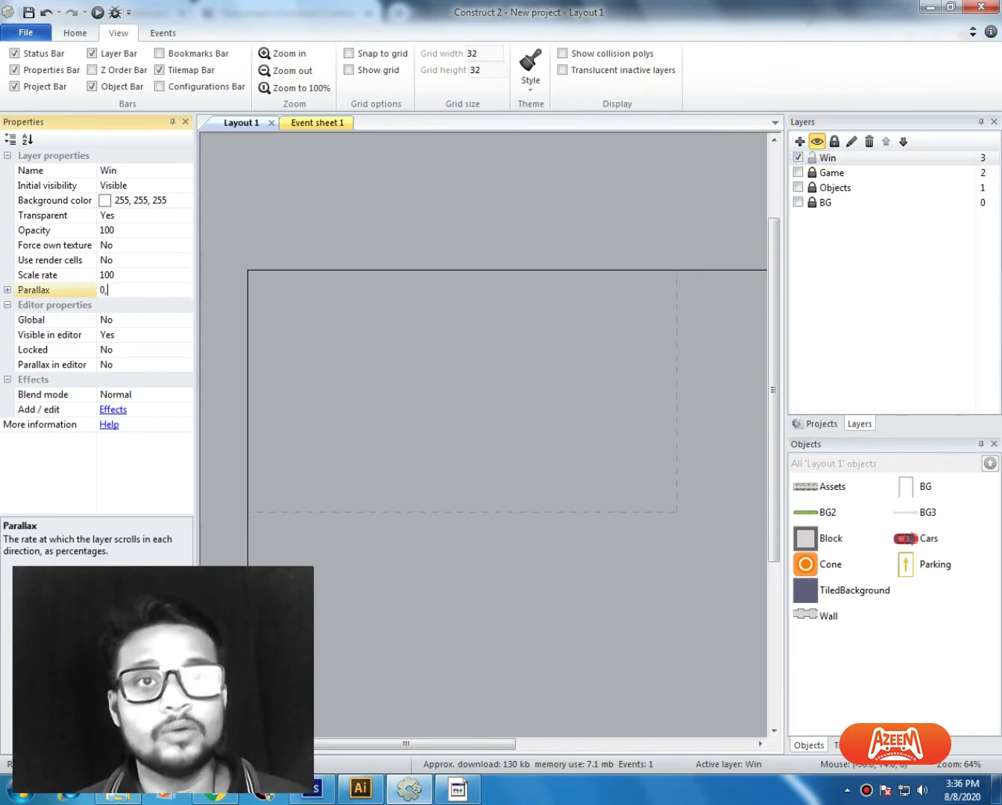
{"action": "type", "text": " 50"}
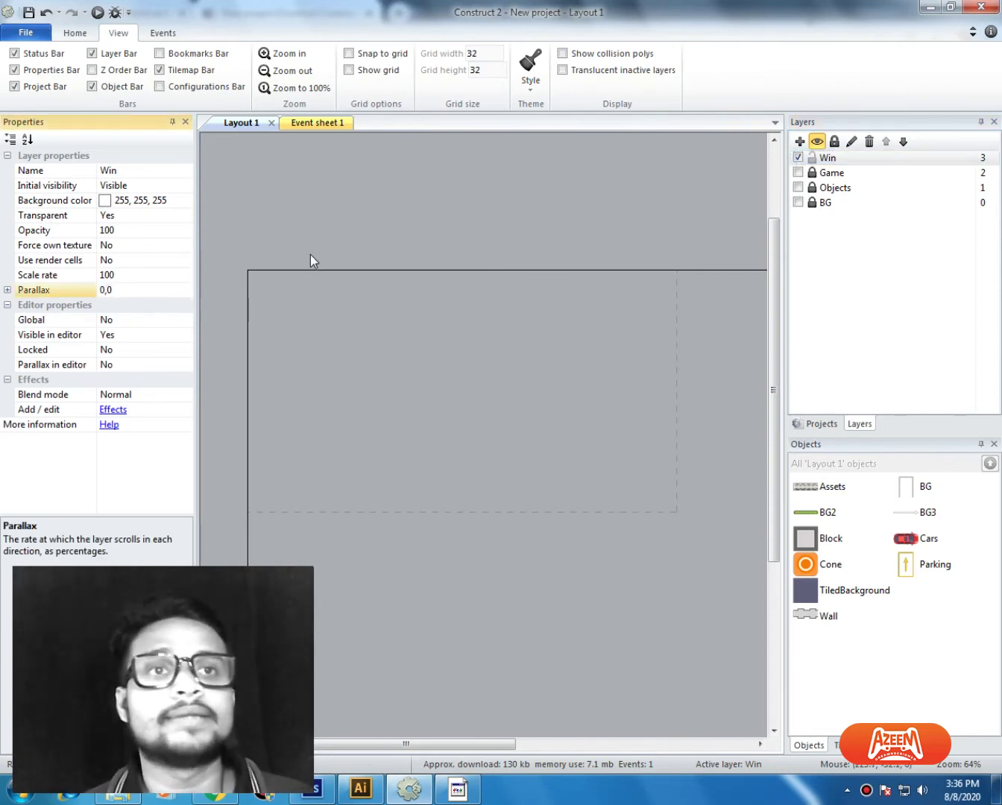
{"action": "left_click", "coordinate": [310, 255]}
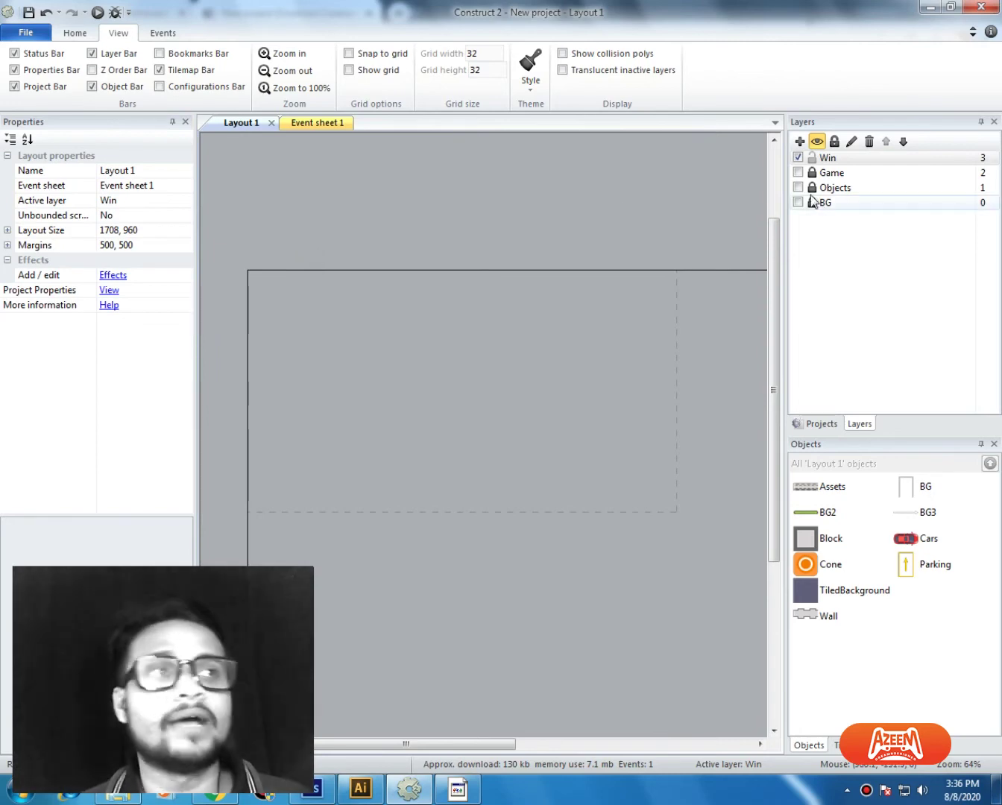
Step: Set the Win layer's scale rate to 0
{"action": "left_click", "coordinate": [828, 158]}
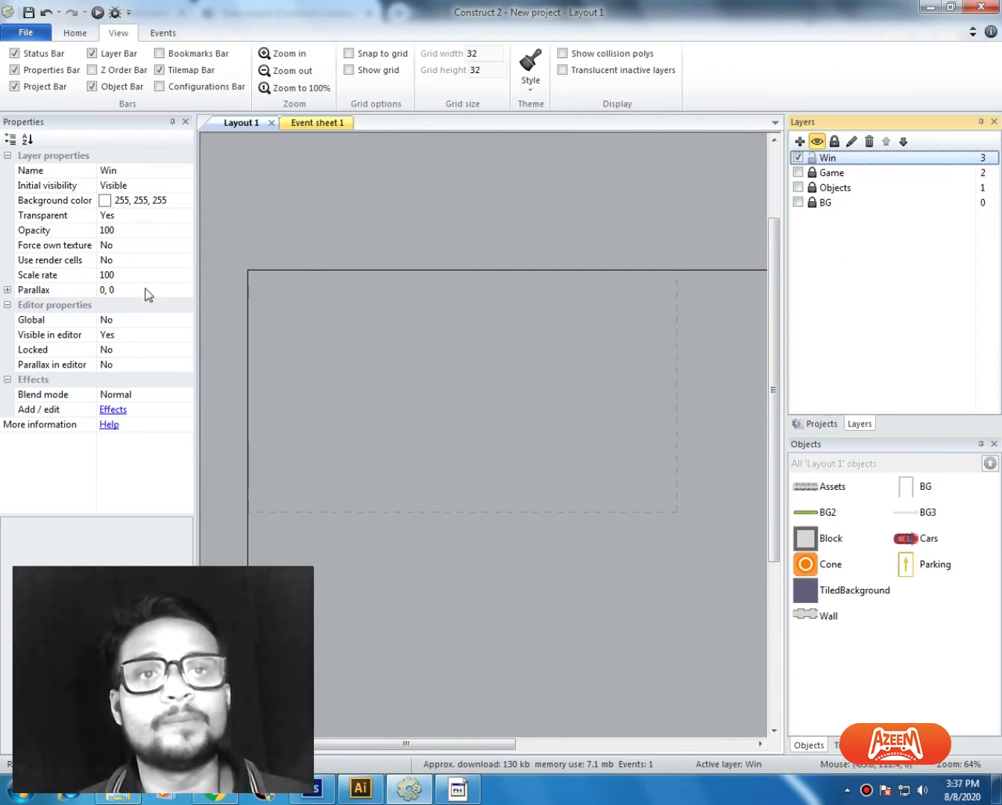
{"action": "left_click", "coordinate": [126, 275]}
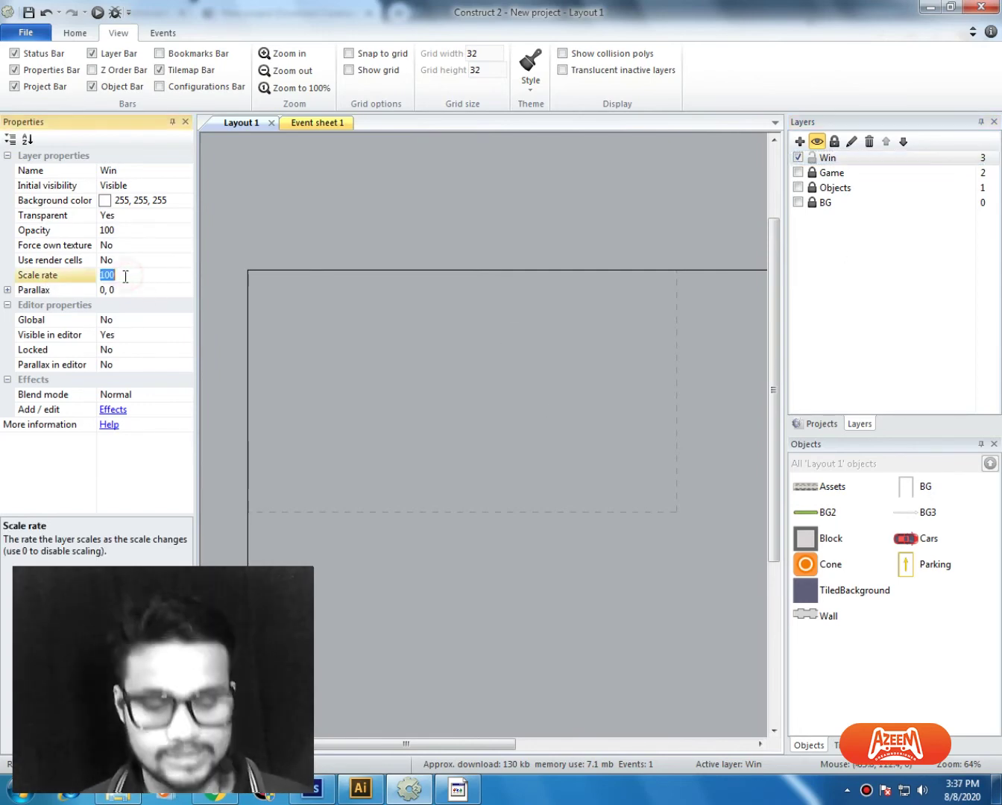
{"action": "type", "text": "0"}
{"action": "key", "text": "Return"}
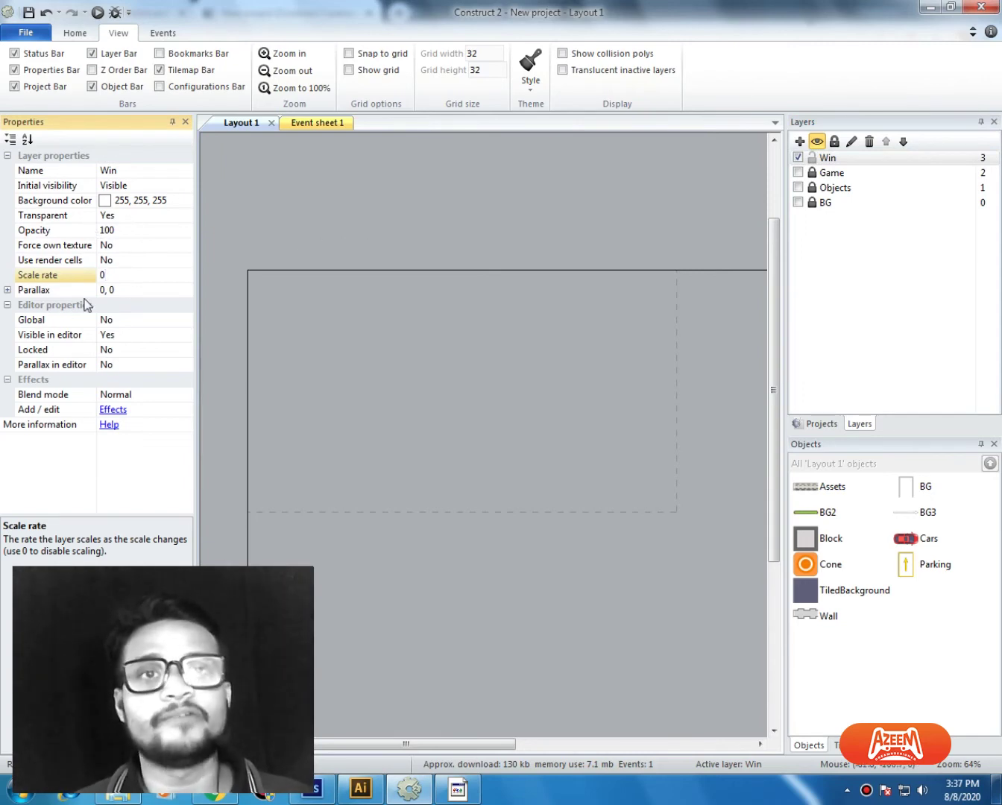
{"action": "left_click", "coordinate": [210, 257]}
{"action": "left_click", "coordinate": [824, 159]}
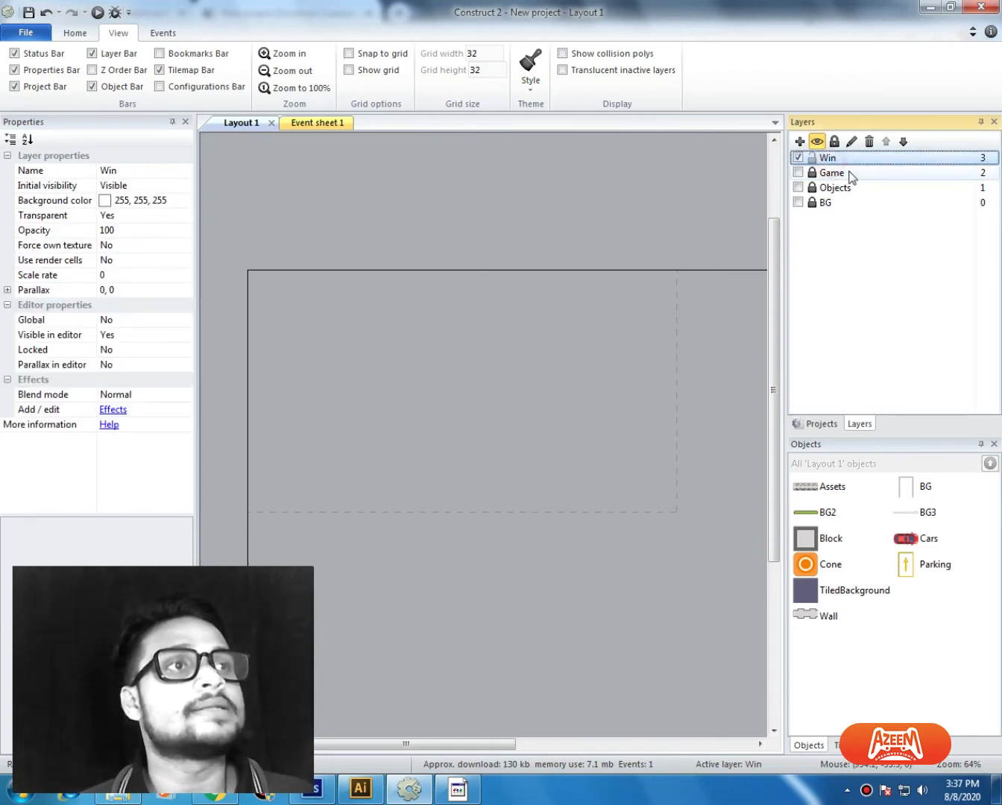
{"action": "left_click", "coordinate": [592, 284]}
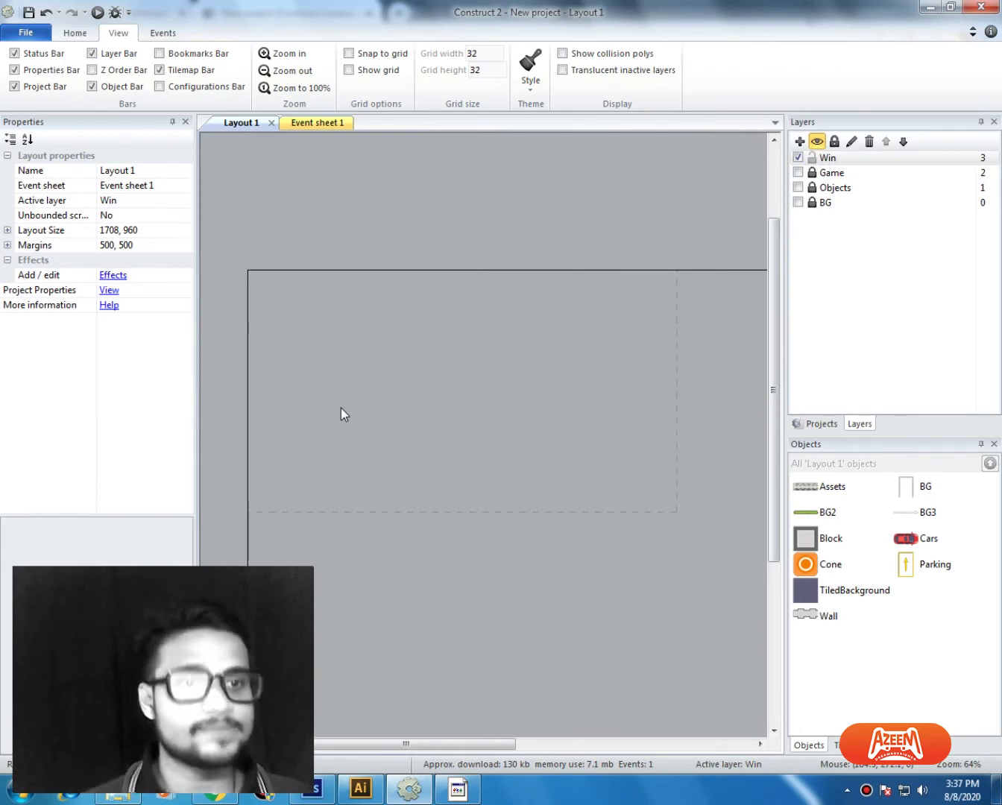
Step: Insert a Tiled Background object named Black on the Win layer, placing it inside the layout
{"action": "right_click", "coordinate": [395, 358]}
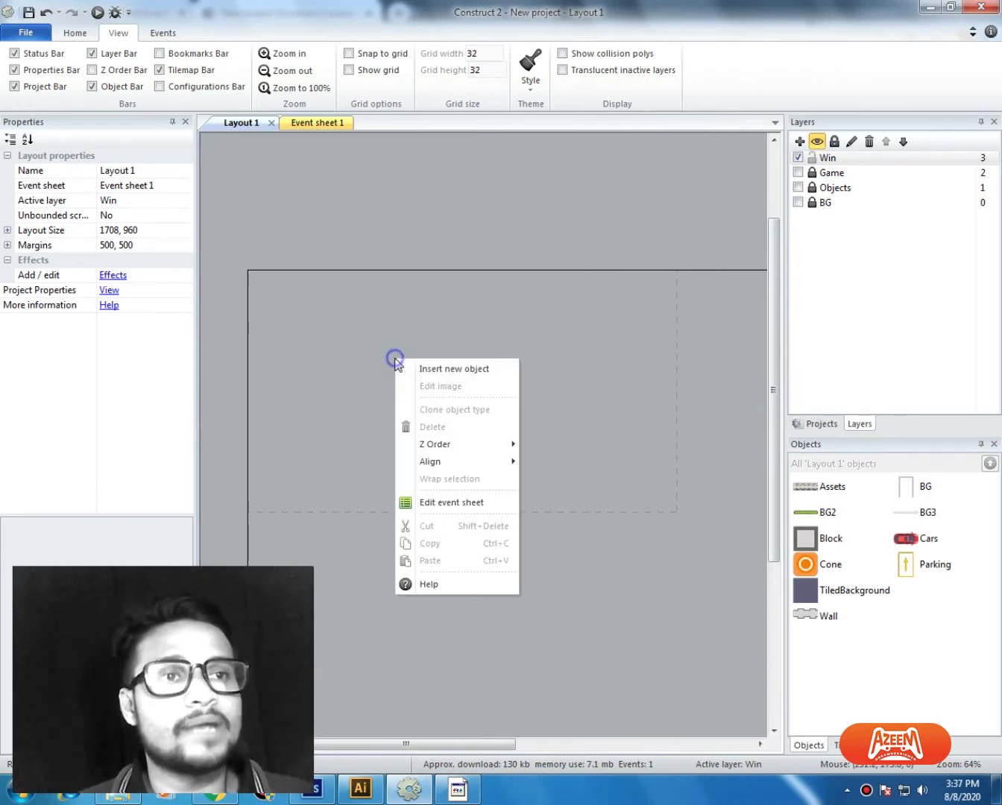
{"action": "left_click", "coordinate": [448, 368]}
{"action": "left_click", "coordinate": [322, 458]}
{"action": "left_click", "coordinate": [420, 492]}
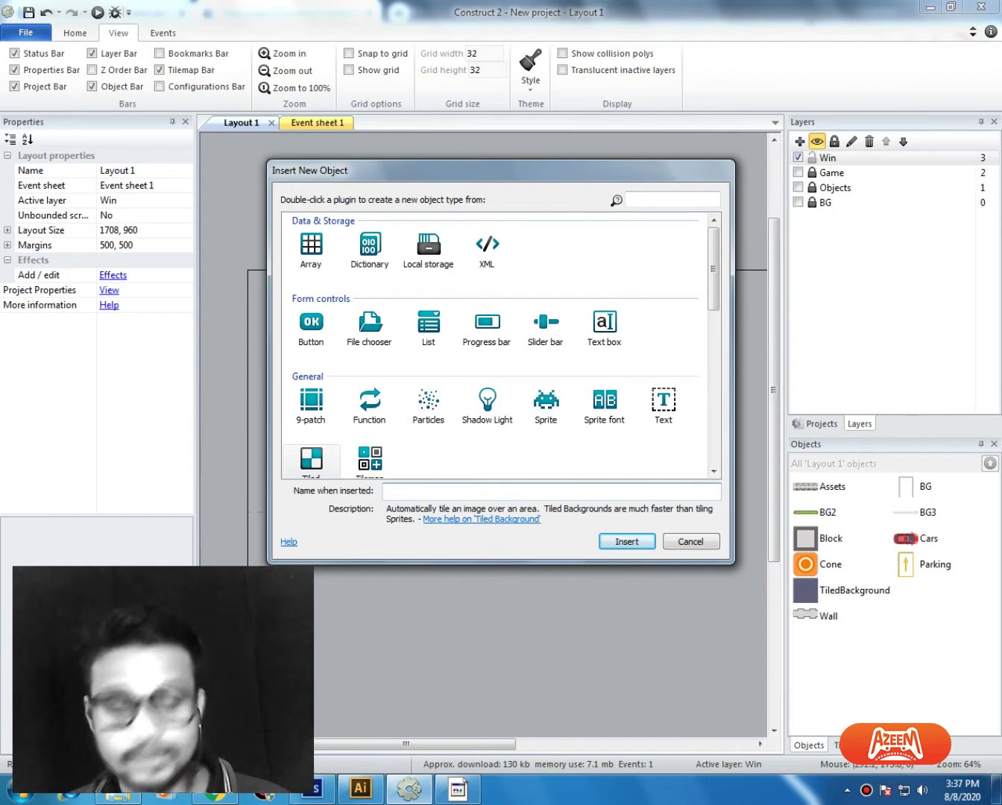
{"action": "type", "text": "Black"}
{"action": "key", "text": "Return"}
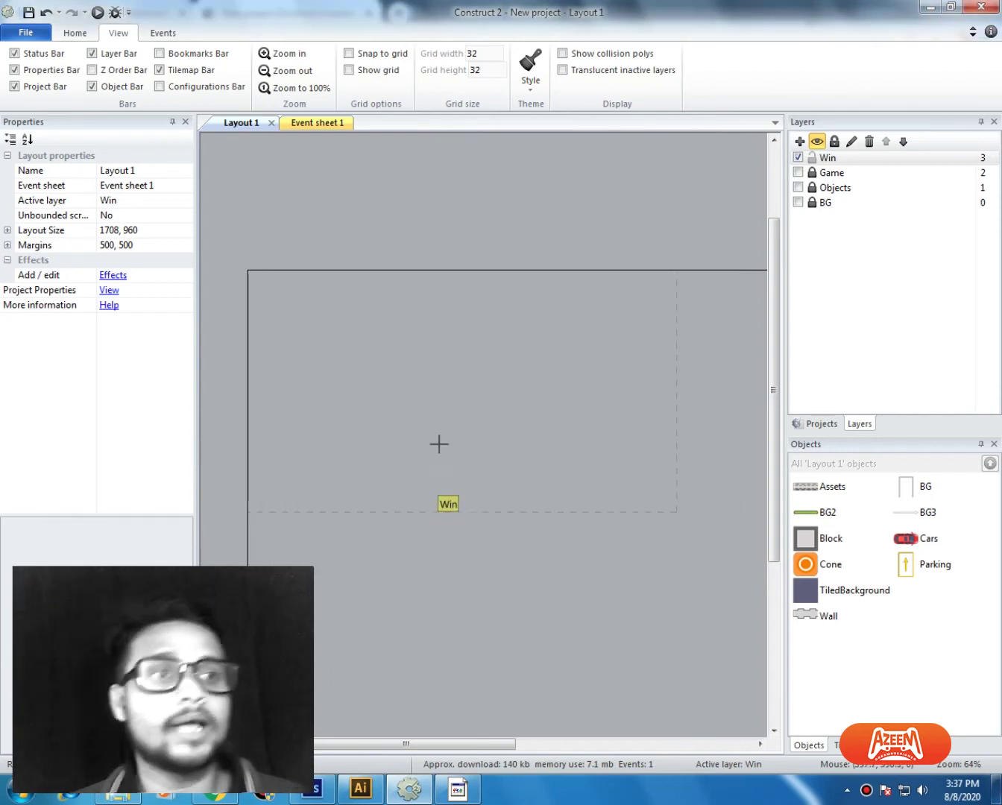
{"action": "left_click", "coordinate": [397, 394]}
Step: Cover the whole Black image with a filled rectangle in RGB 0, 0, 0 with alpha 150, and close the image editor
{"action": "left_click", "coordinate": [281, 269]}
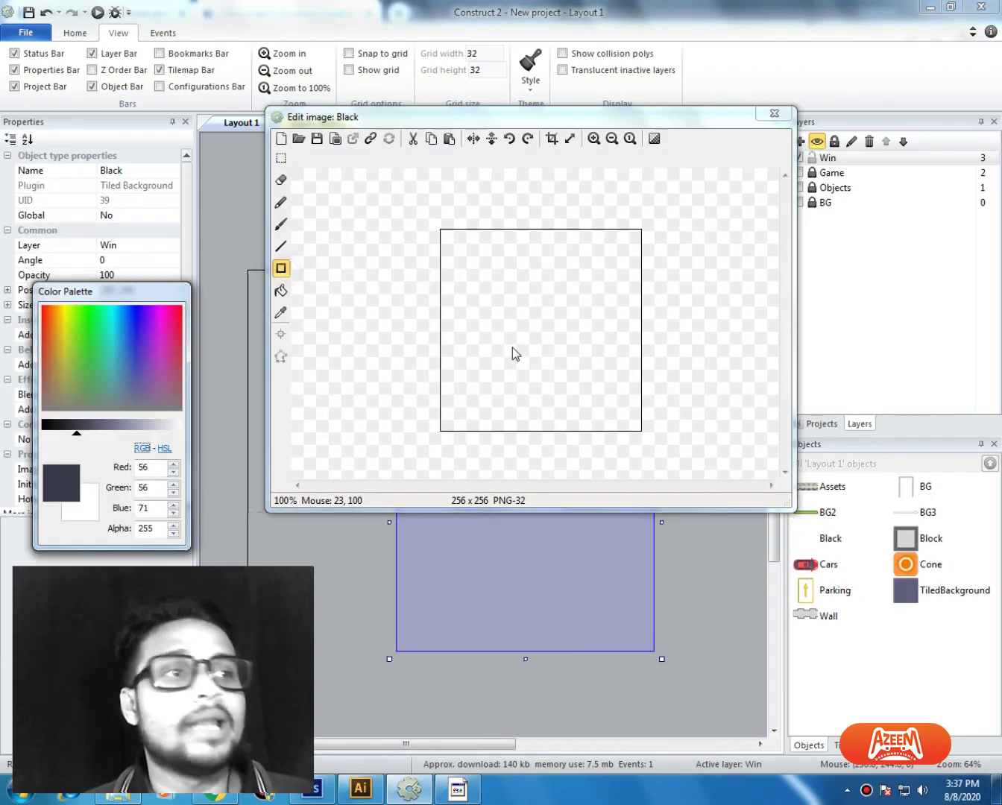
{"action": "left_click_drag", "start_coordinate": [77, 434], "coordinate": [40, 440]}
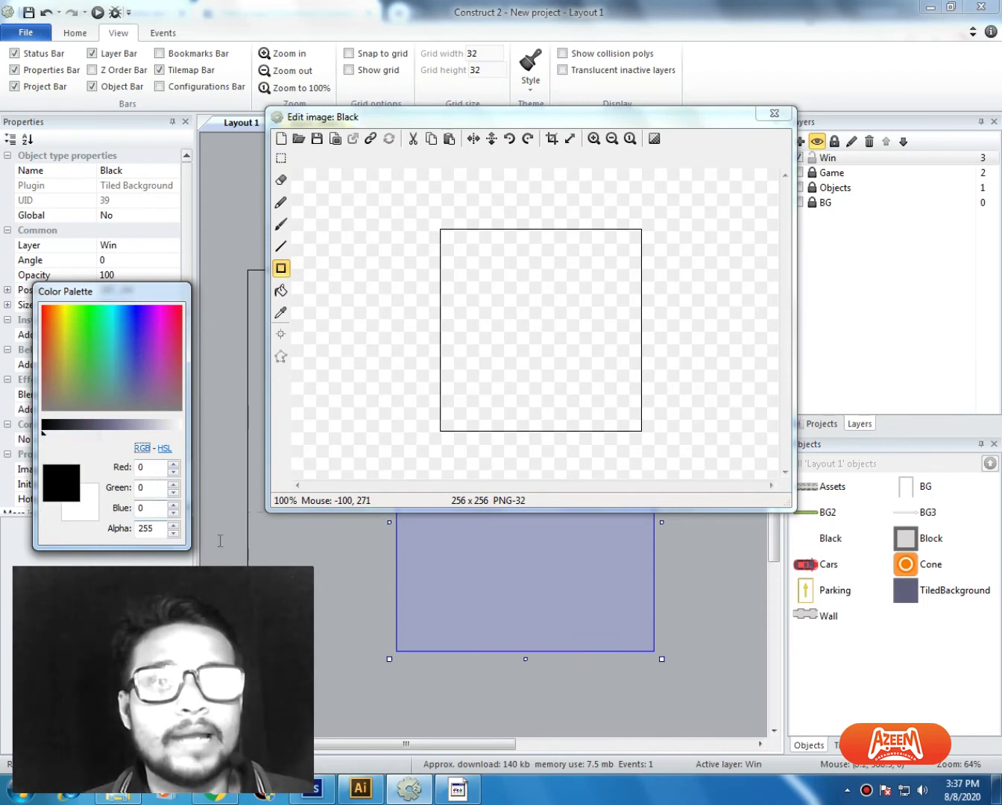
{"action": "double_click", "coordinate": [150, 525]}
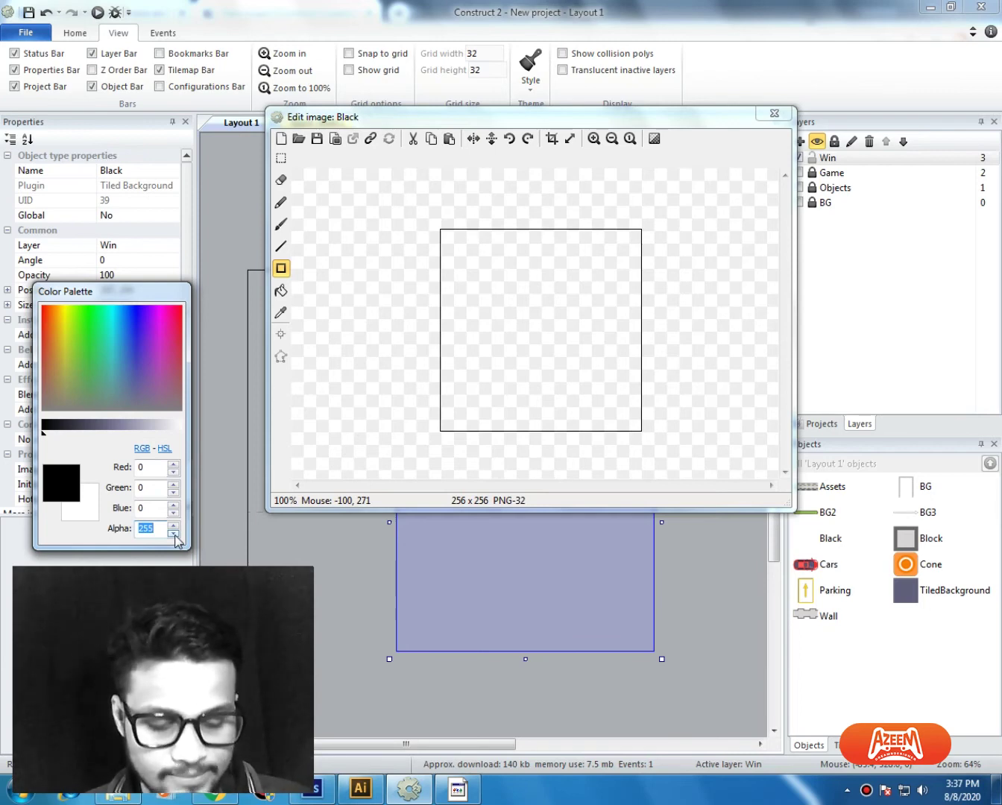
{"action": "type", "text": "150"}
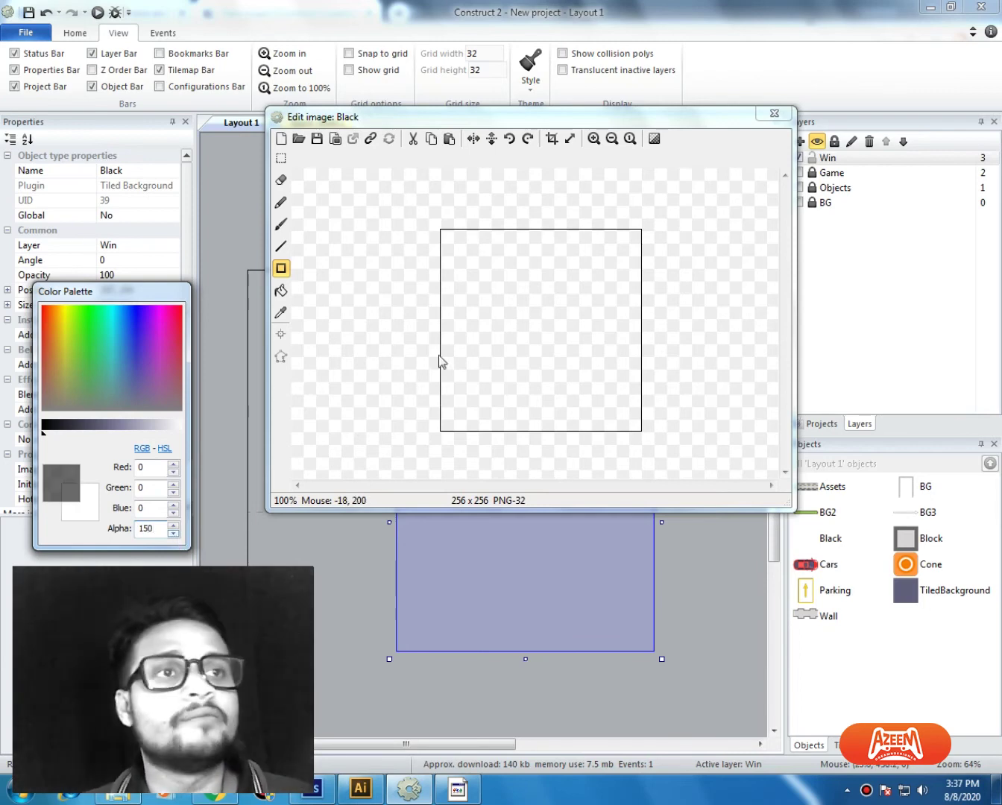
{"action": "left_click_drag", "start_coordinate": [418, 229], "coordinate": [647, 444]}
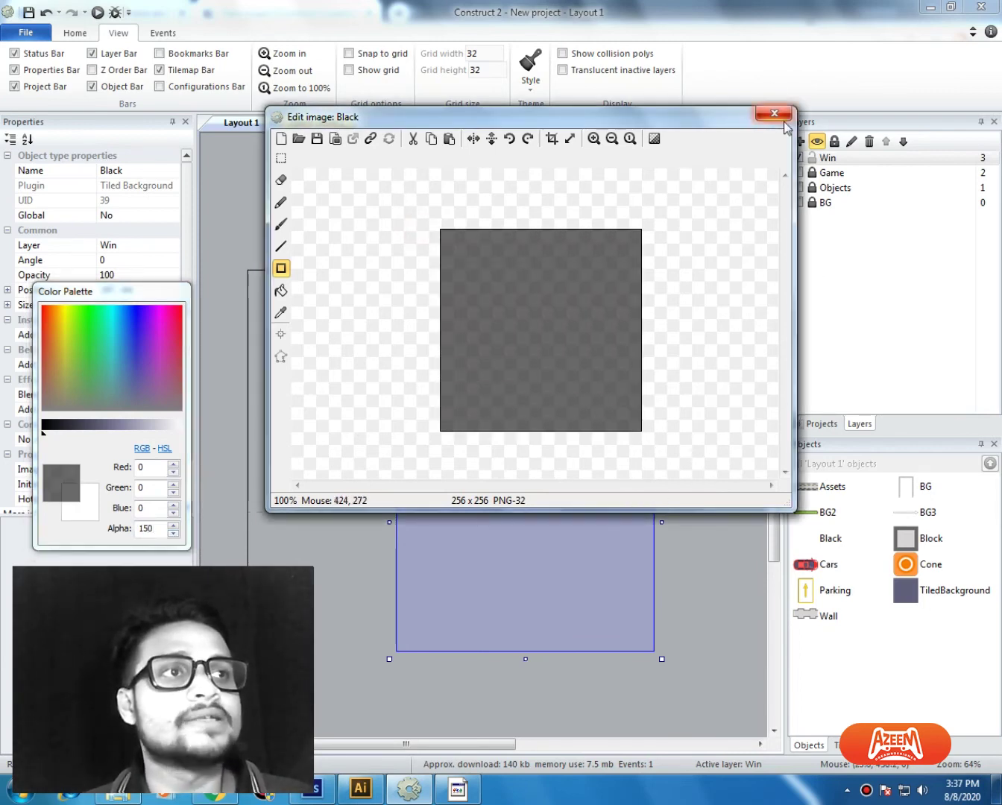
{"action": "left_click", "coordinate": [775, 113]}
Step: Set the Black object's position to 0, 0 and its size to 854, 482
{"action": "left_click_drag", "start_coordinate": [588, 601], "coordinate": [462, 494]}
{"action": "left_click", "coordinate": [136, 290]}
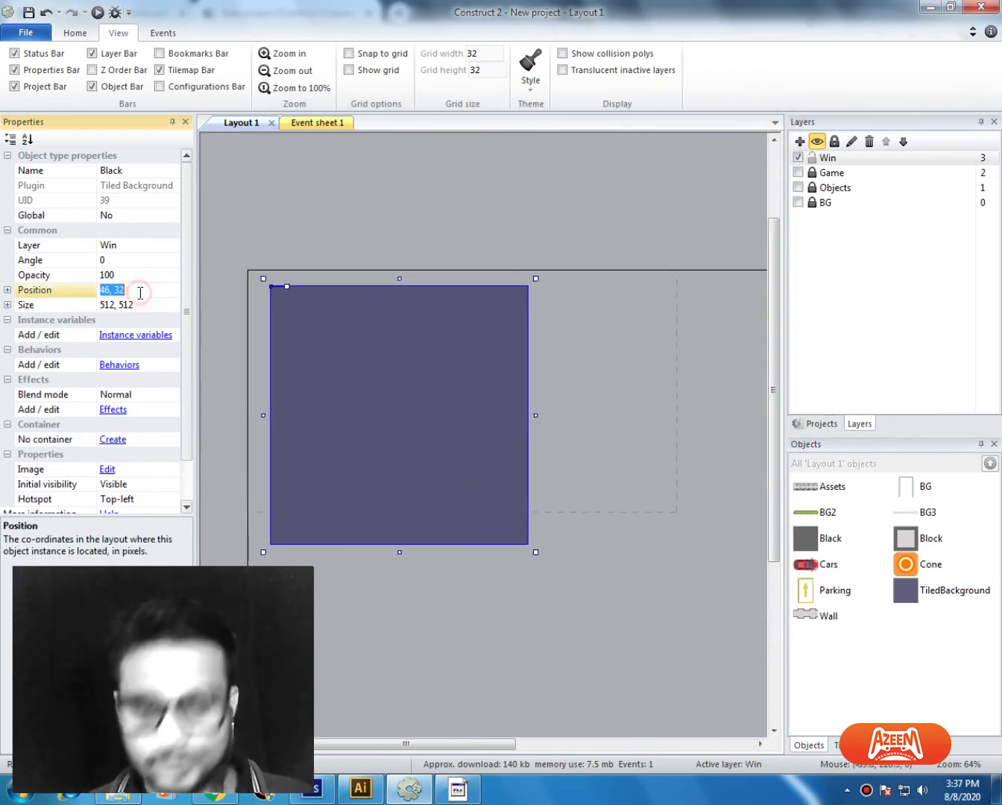
{"action": "type", "text": "0,0"}
{"action": "key", "text": "Return"}
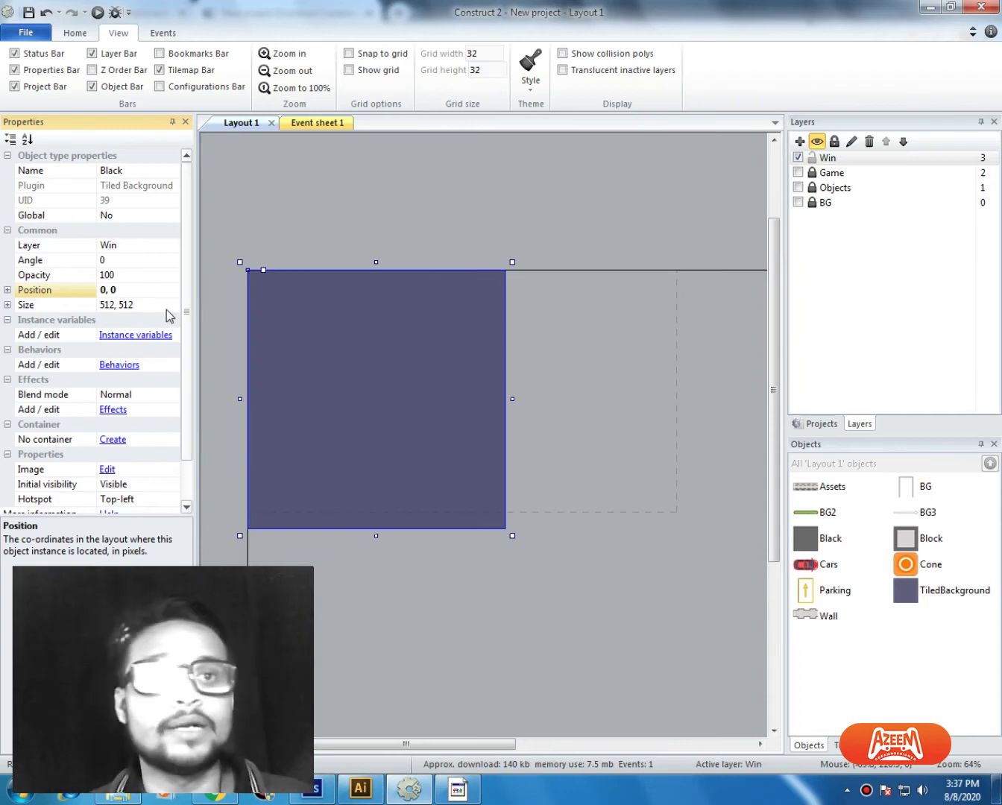
{"action": "left_click", "coordinate": [157, 305]}
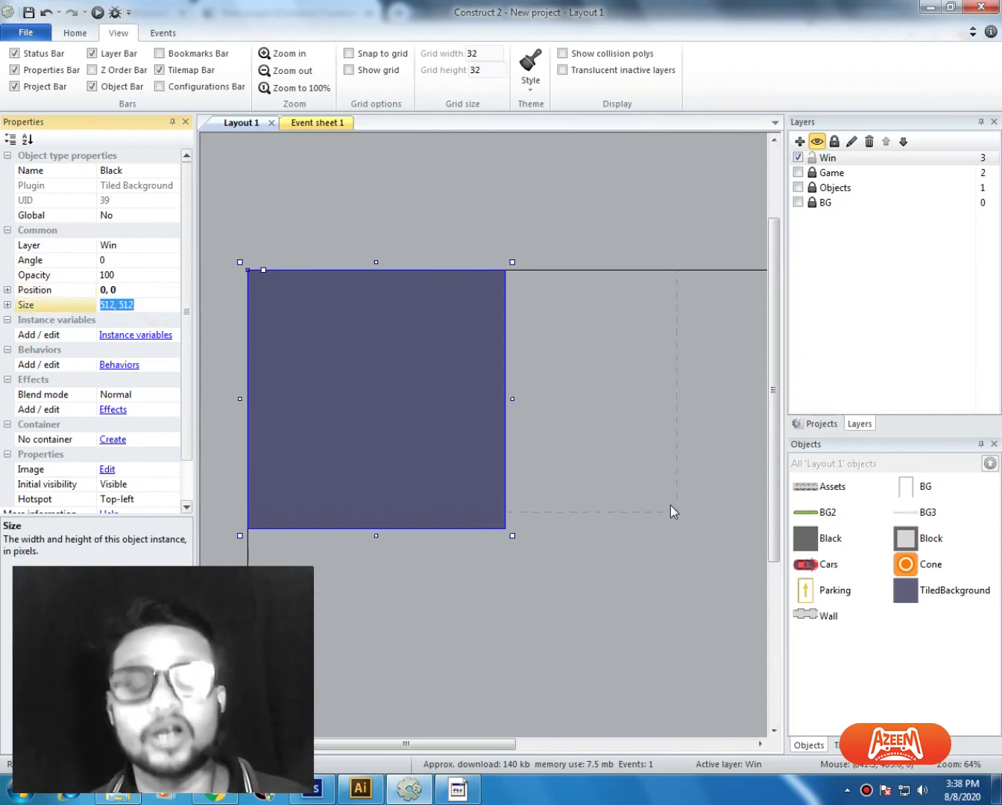
{"action": "type", "text": "854"}
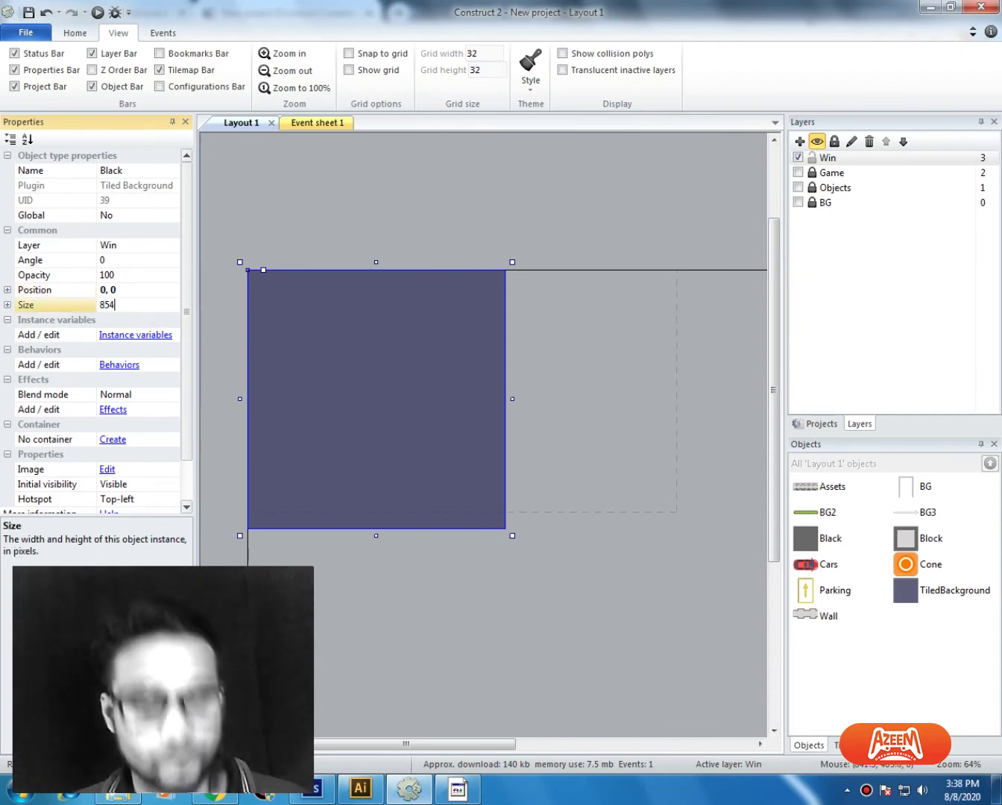
{"action": "type", "text": ", 480"}
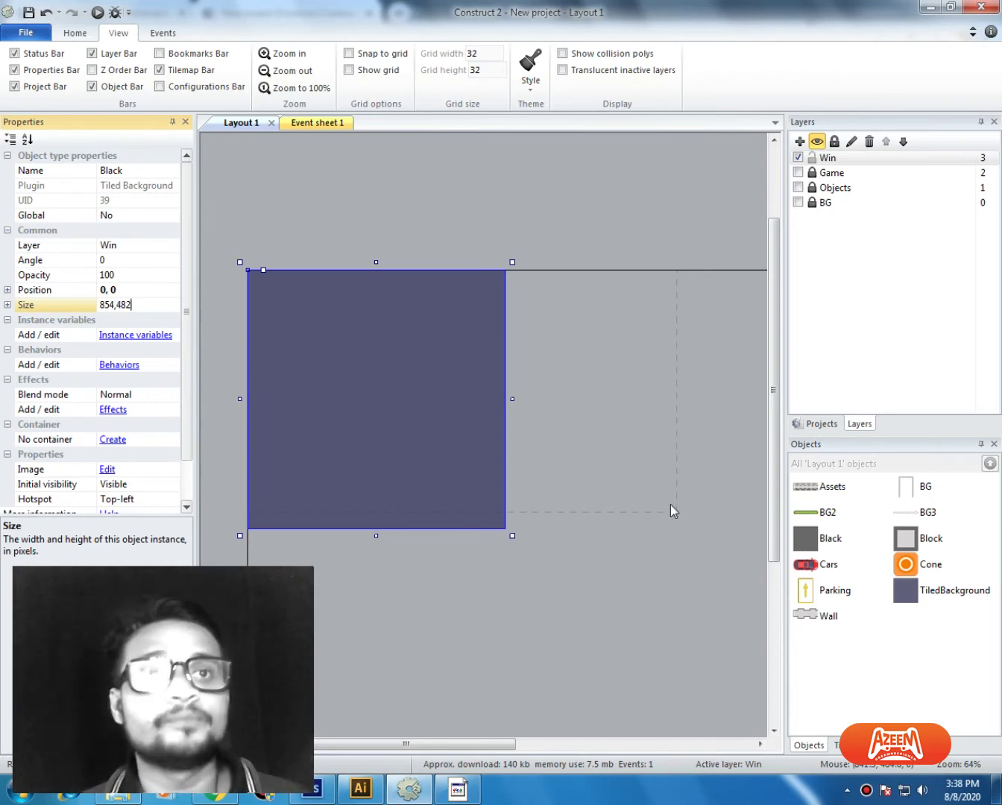
{"action": "key", "text": "Return"}
{"action": "left_click", "coordinate": [452, 539]}
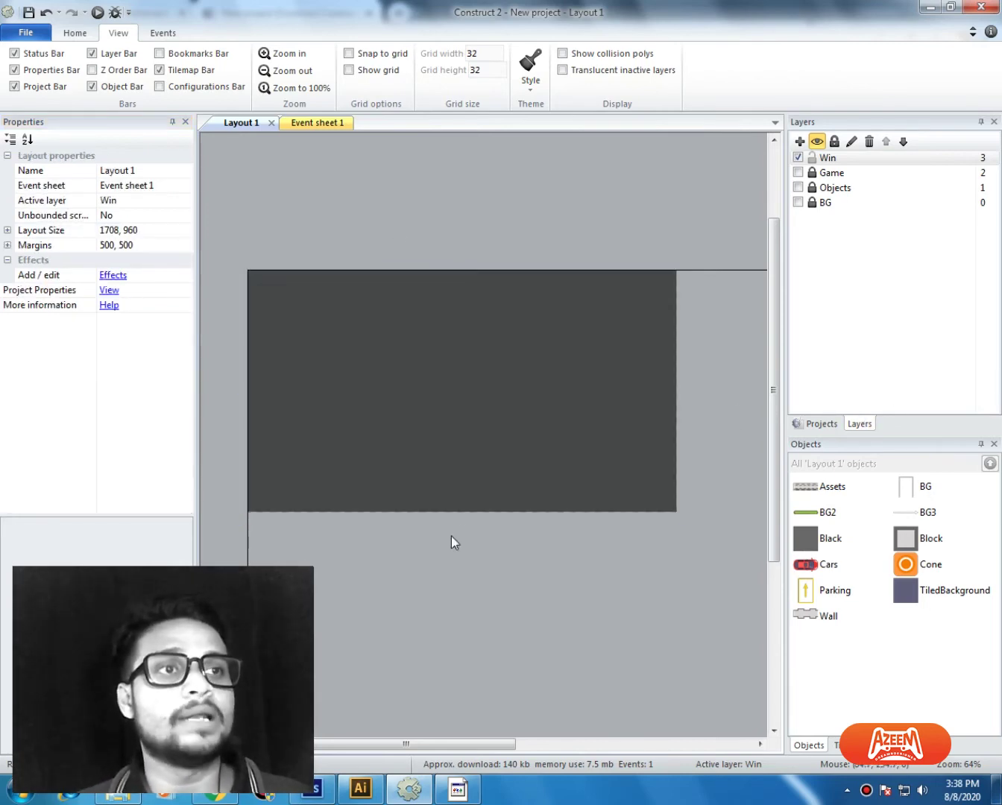
Step: Preview the layout with the dark overlay, drive the red car into the yellow parking bay, and return to the Construct 2 editor
{"action": "key", "text": "F5"}
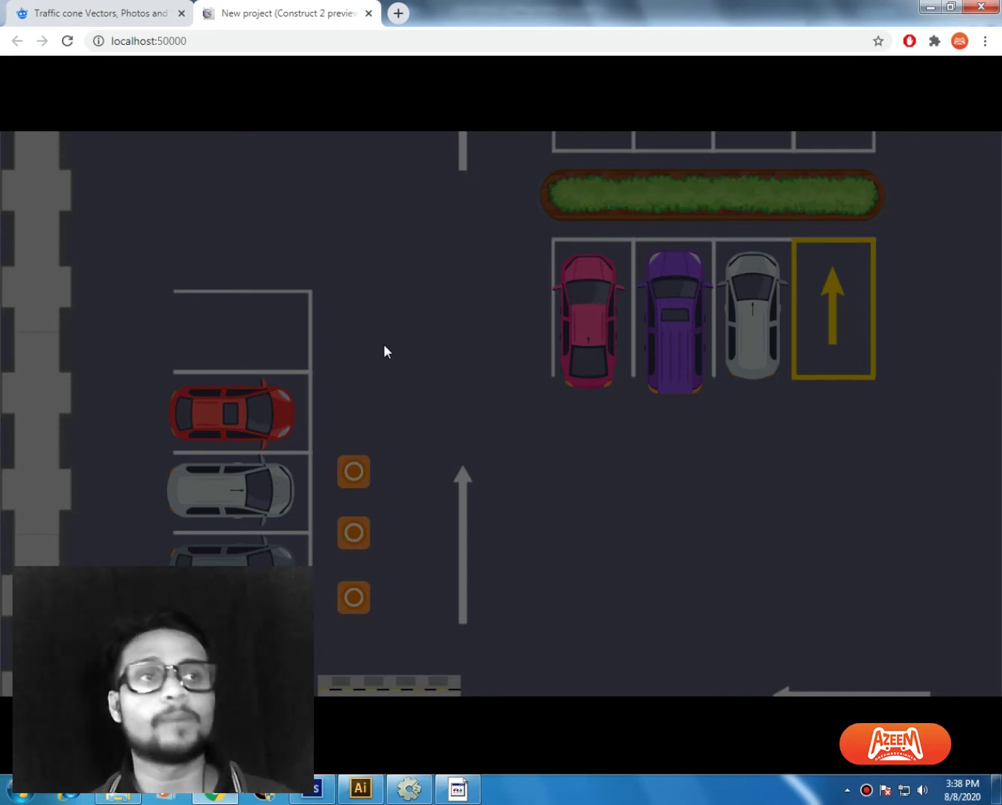
{"action": "key", "text": "Up"}
{"action": "key", "text": "Left"}
{"action": "key", "text": "Right"}
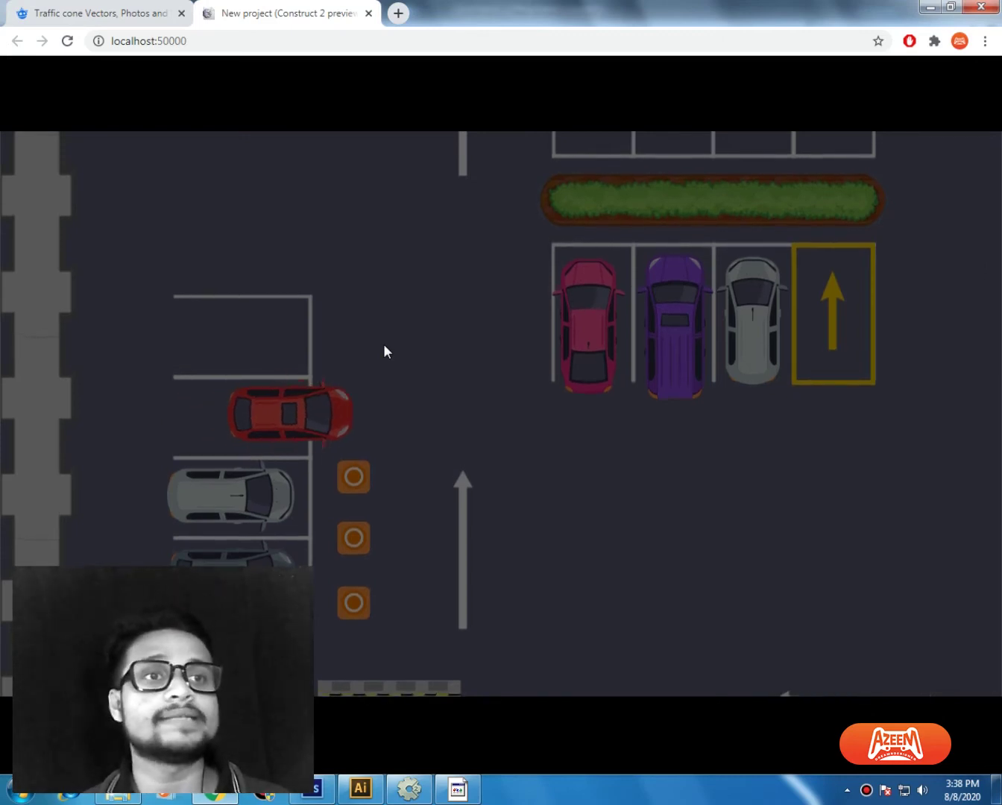
{"action": "key", "text": "Up"}
{"action": "key", "text": "Right"}
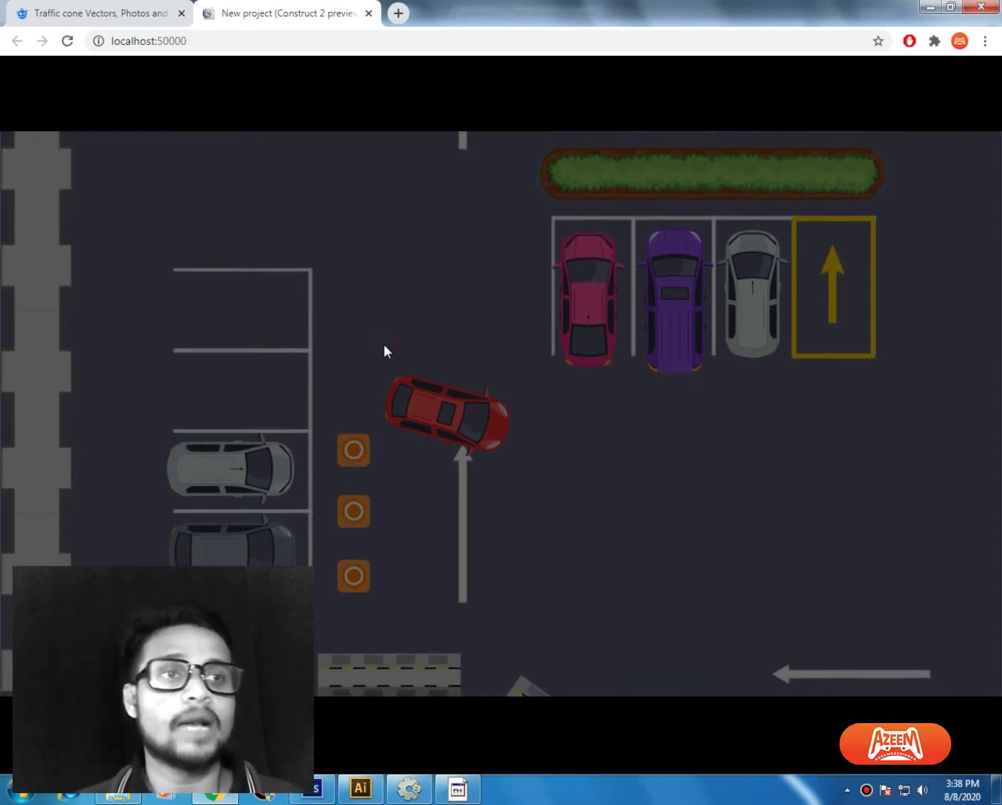
{"action": "key", "text": "Up"}
{"action": "key", "text": "Left"}
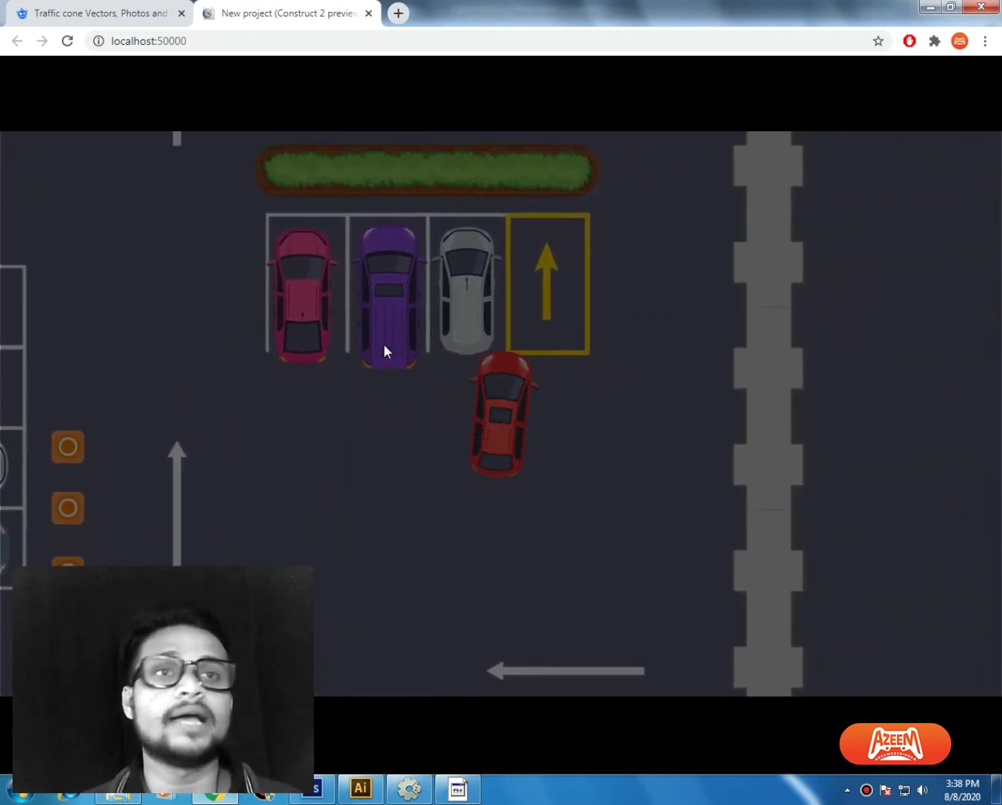
{"action": "key", "text": "Up"}
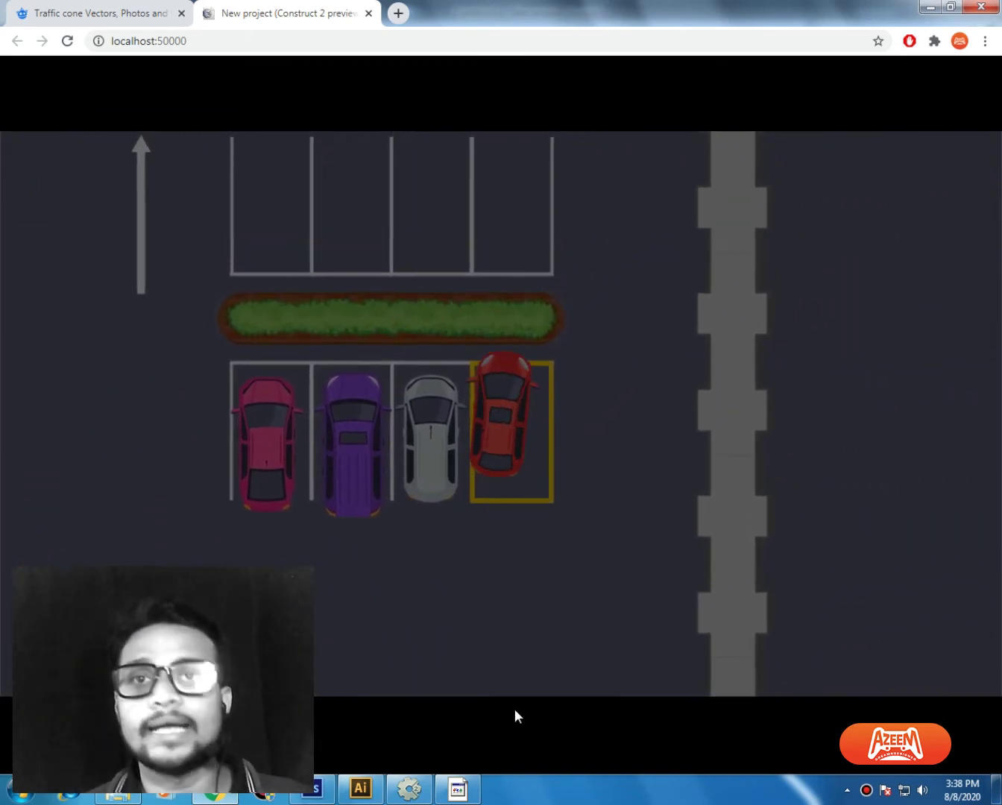
{"action": "key", "text": "ctrl+w"}
{"action": "left_click", "coordinate": [445, 792]}
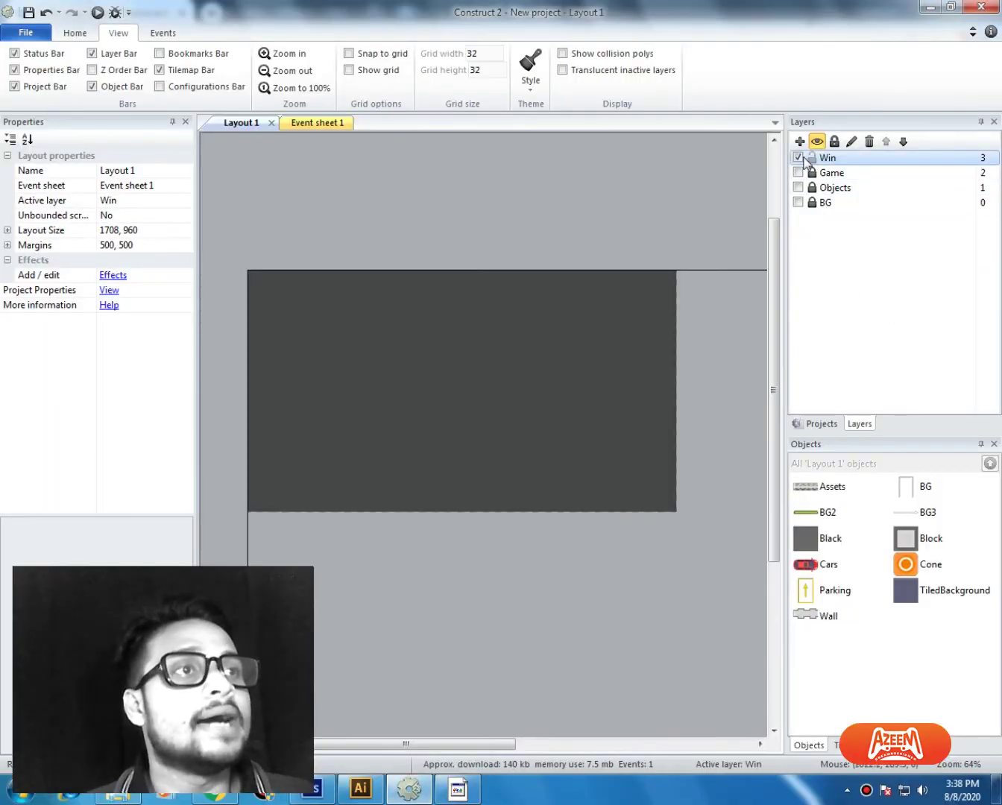
Step: Set the Win layer's initial visibility to Invisible
{"action": "left_click", "coordinate": [837, 156]}
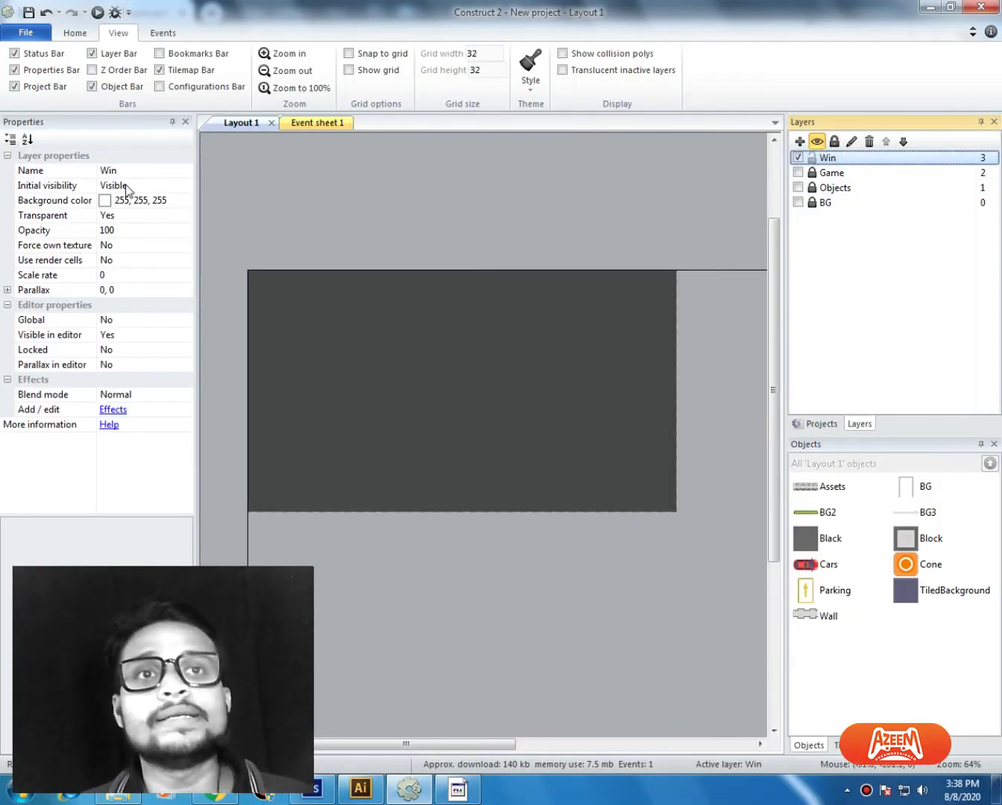
{"action": "left_click", "coordinate": [23, 188]}
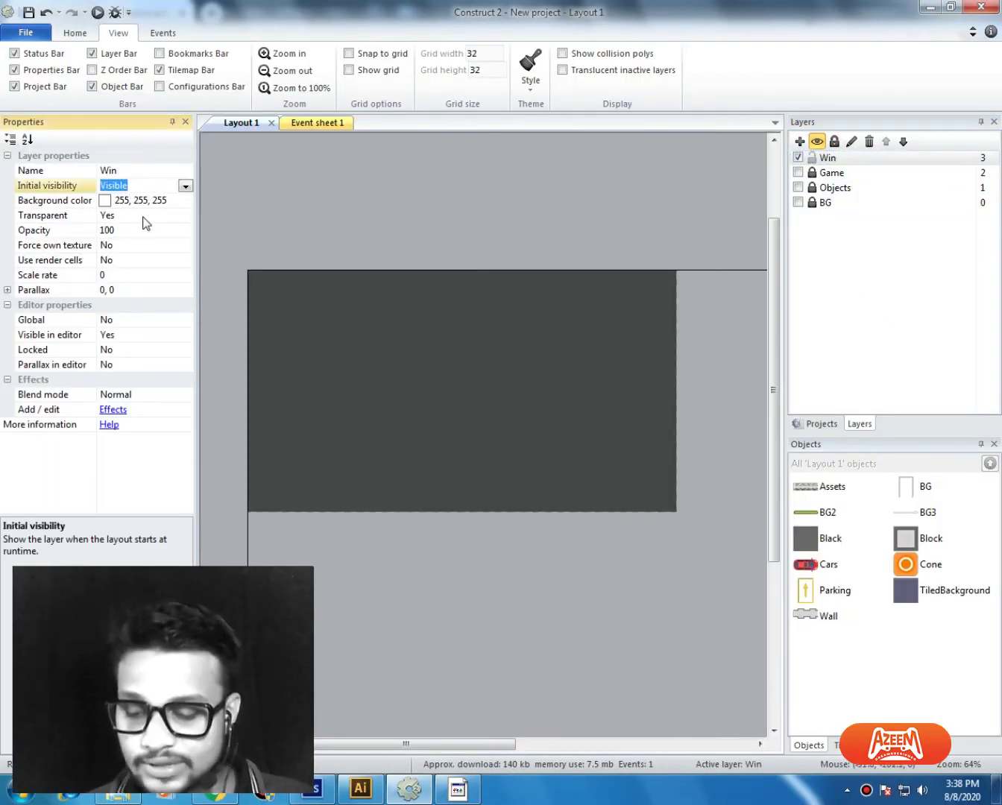
{"action": "key", "text": "Down"}
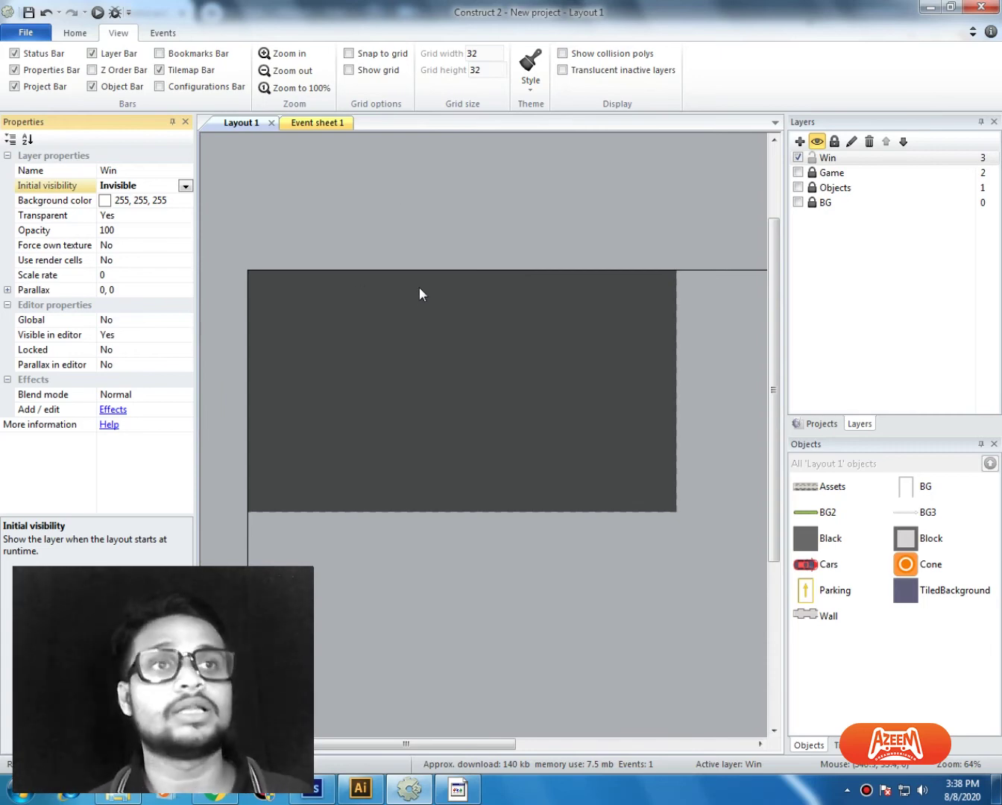
{"action": "left_click", "coordinate": [186, 185]}
{"action": "left_click", "coordinate": [188, 192]}
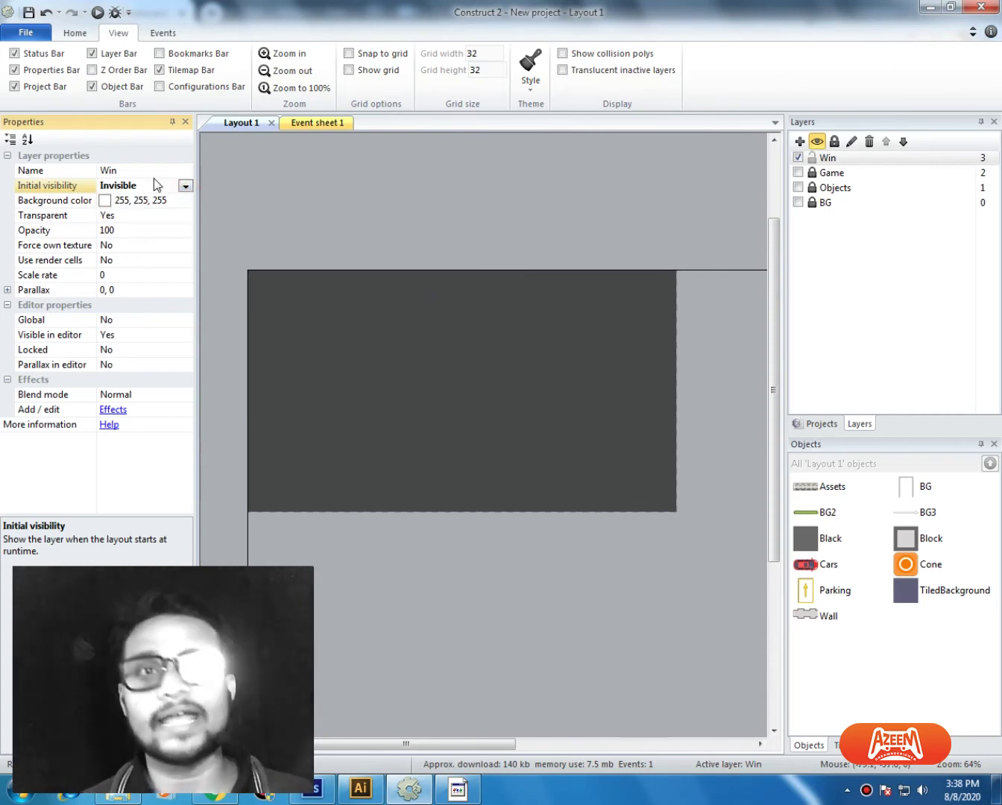
{"action": "left_click", "coordinate": [186, 188]}
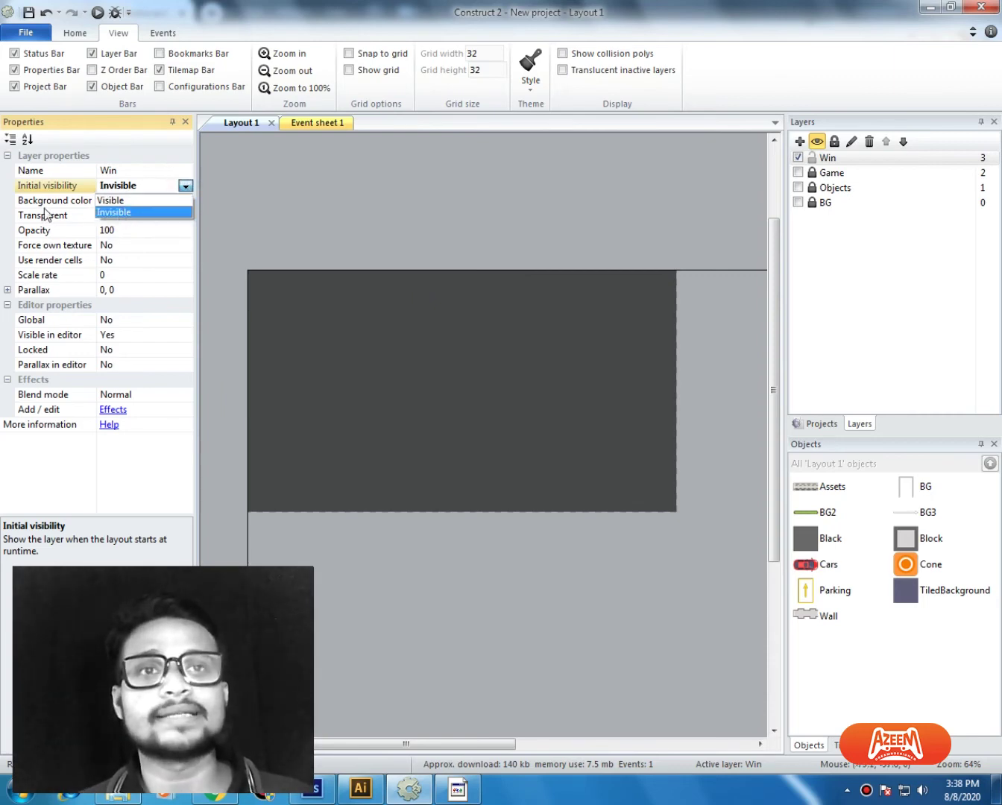
{"action": "left_click", "coordinate": [107, 211]}
Step: Preview the layout with the Win layer hidden, drive the red car into the yellow parking bay, and return to the Construct 2 editor
{"action": "left_click", "coordinate": [260, 170]}
{"action": "key", "text": "F5"}
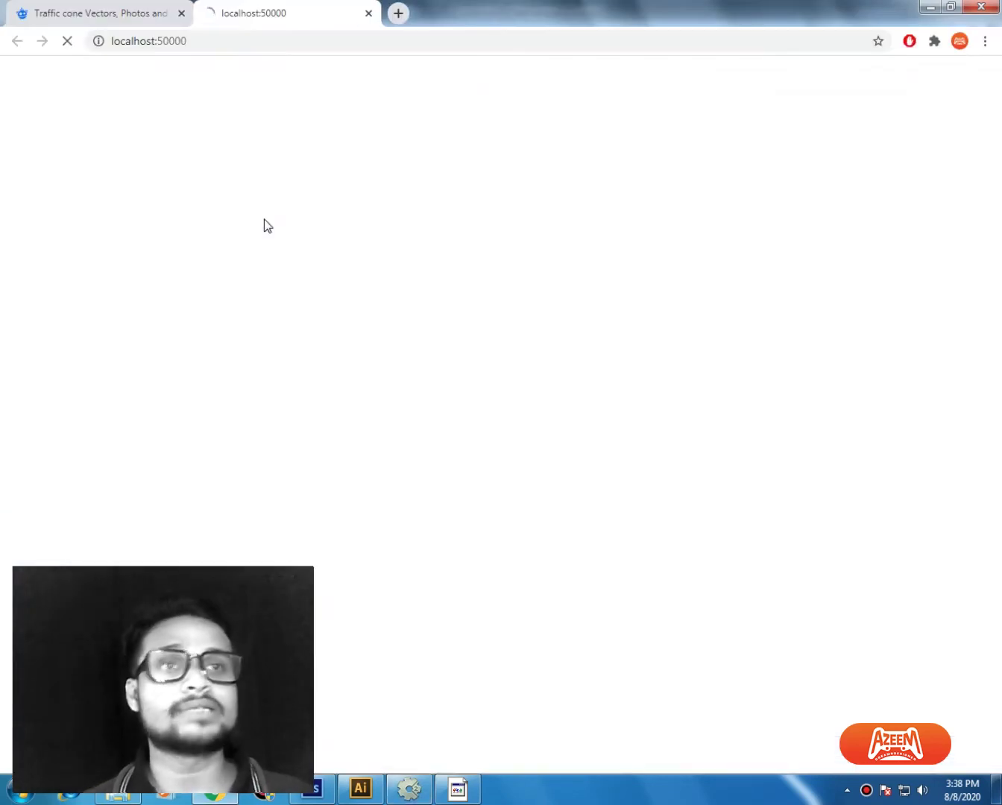
{"action": "key", "text": "Up"}
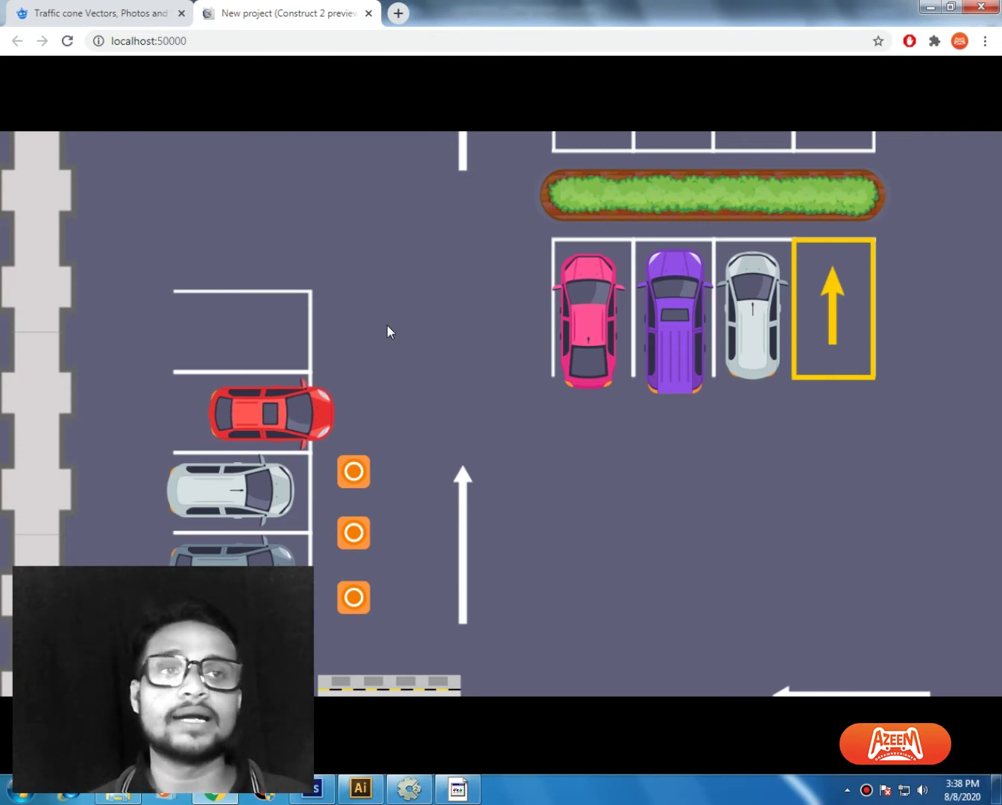
{"action": "key", "text": "Right"}
{"action": "key", "text": "Up"}
{"action": "key", "text": "Left"}
{"action": "key", "text": "Right"}
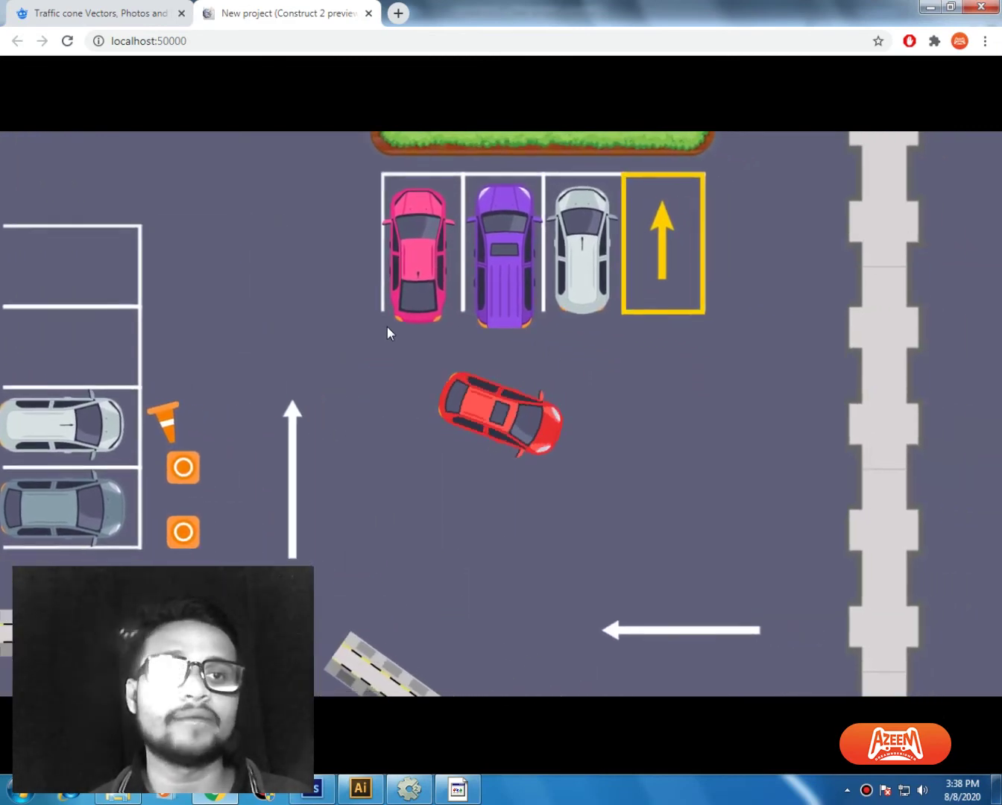
{"action": "key", "text": "Left"}
{"action": "key", "text": "Up"}
{"action": "key", "text": "Left"}
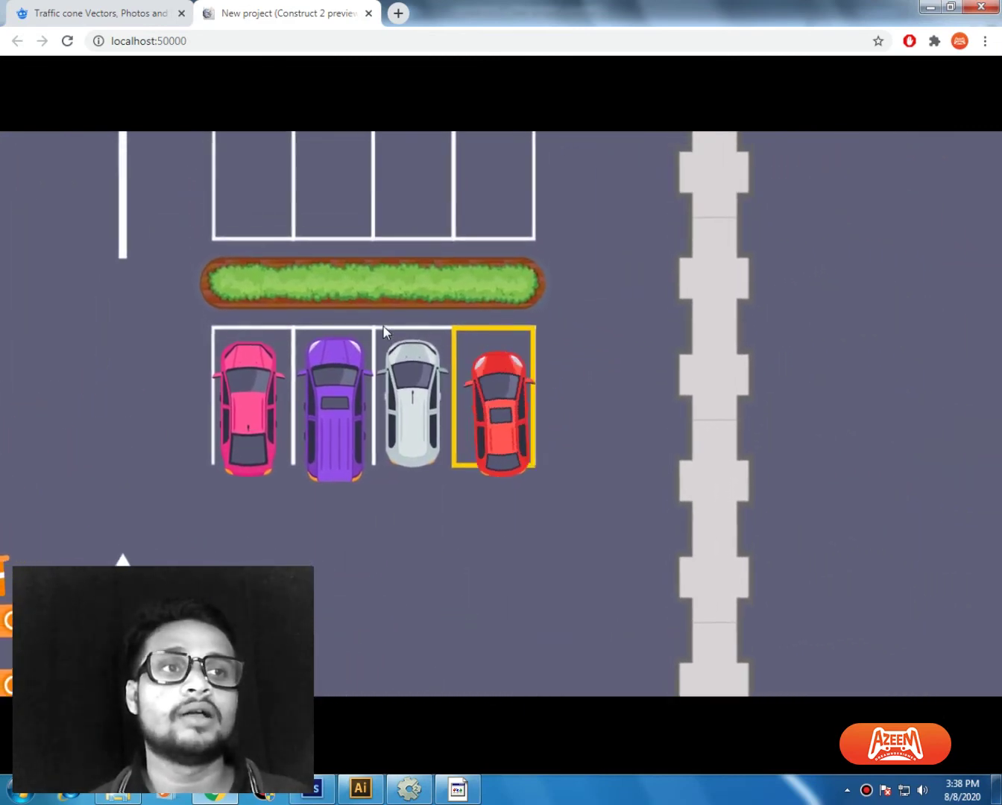
{"action": "key", "text": "Right"}
{"action": "key", "text": "Down"}
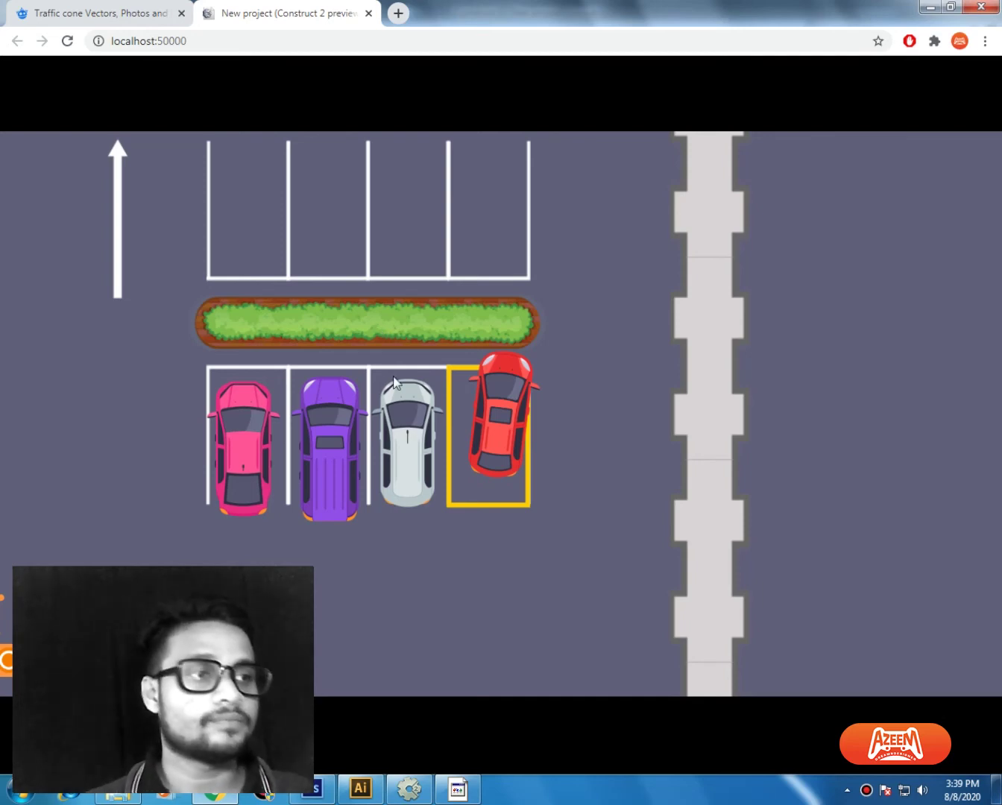
{"action": "key", "text": "alt+Tab"}
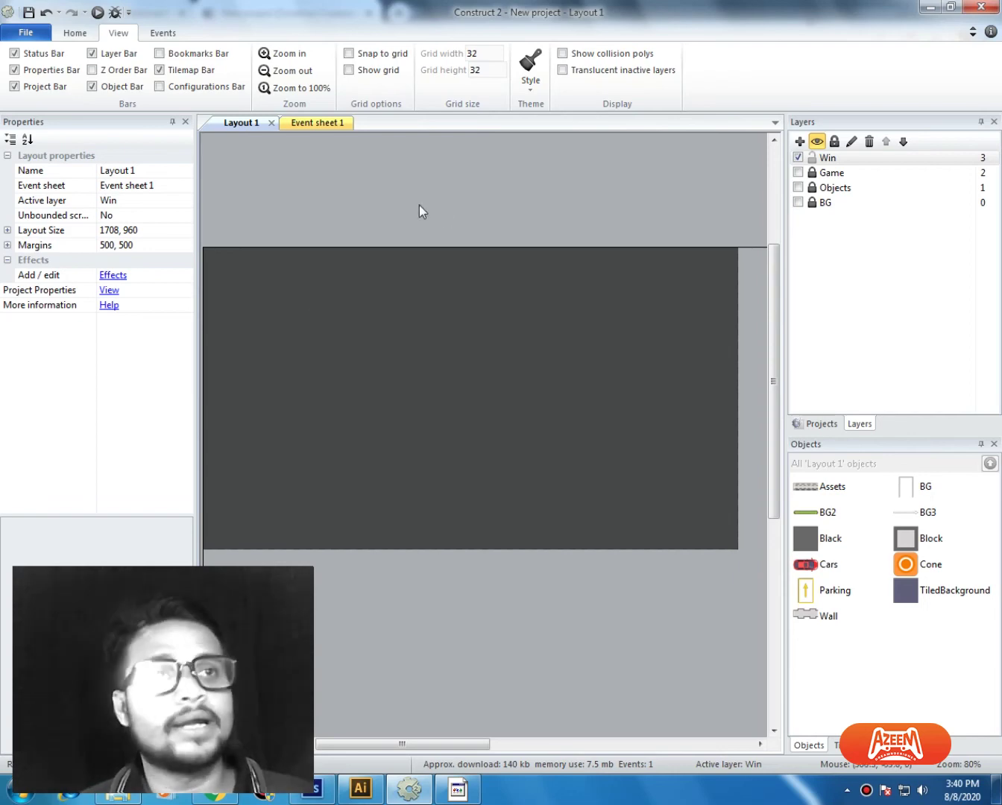
Step: Insert a Text object named Text on the Win layer, placed near the middle of the dark overlay
{"action": "right_click", "coordinate": [320, 199]}
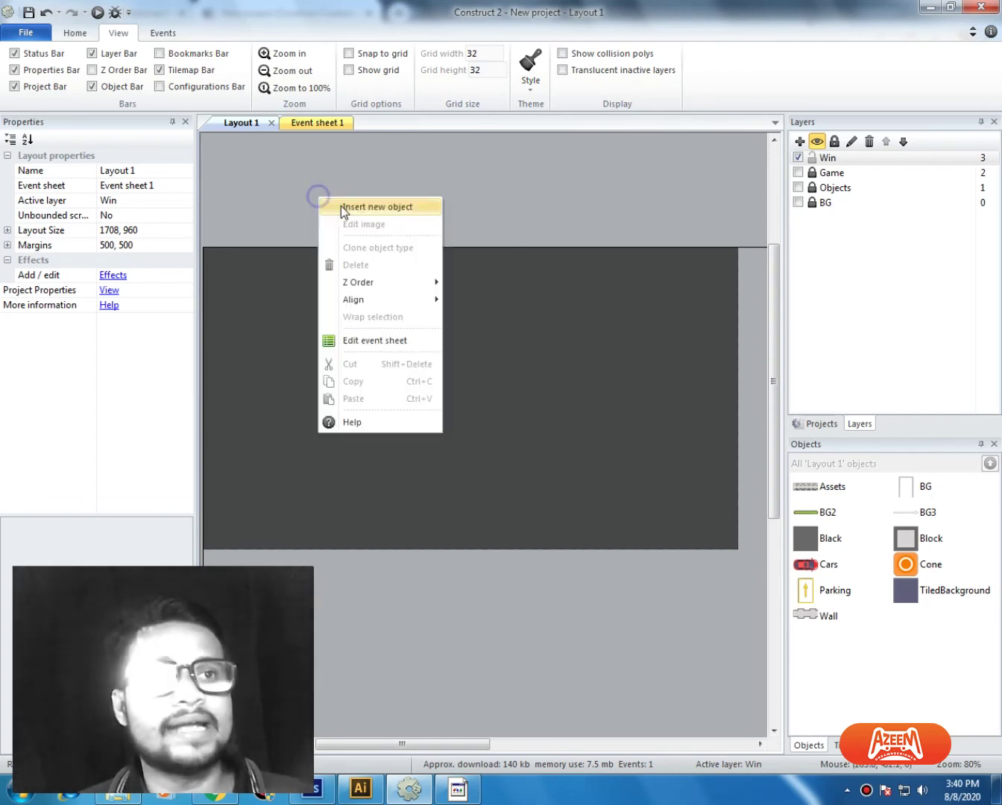
{"action": "left_click", "coordinate": [348, 209]}
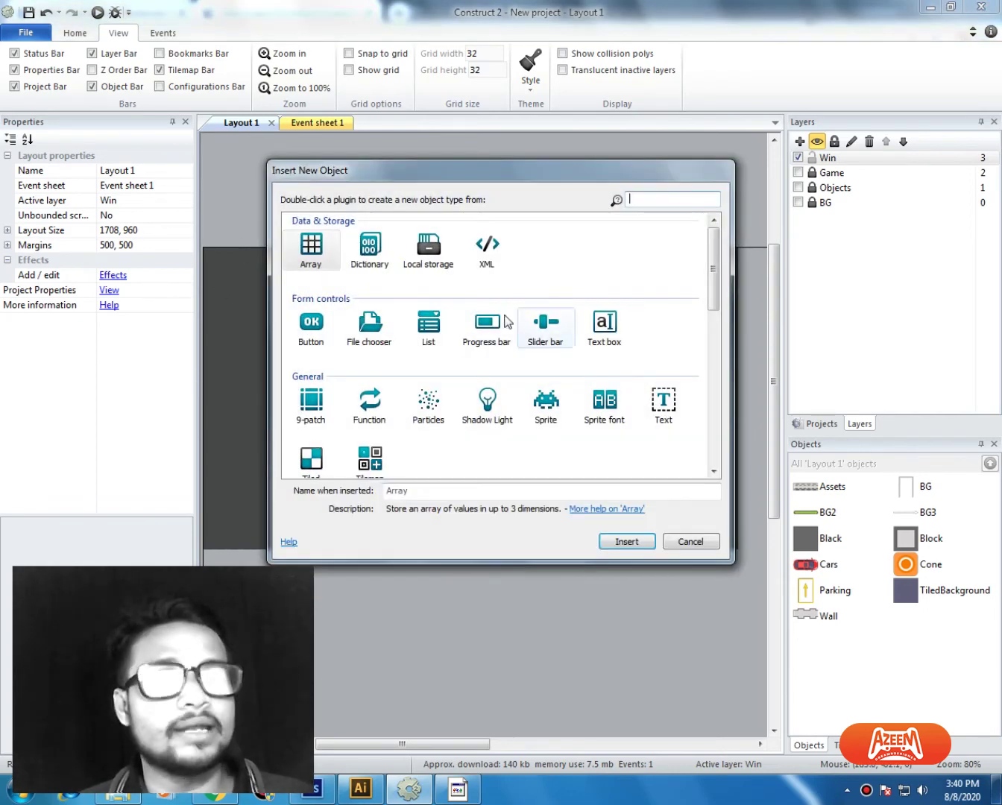
{"action": "left_click", "coordinate": [668, 405]}
{"action": "double_click", "coordinate": [443, 490]}
{"action": "key", "text": "BackSpace"}
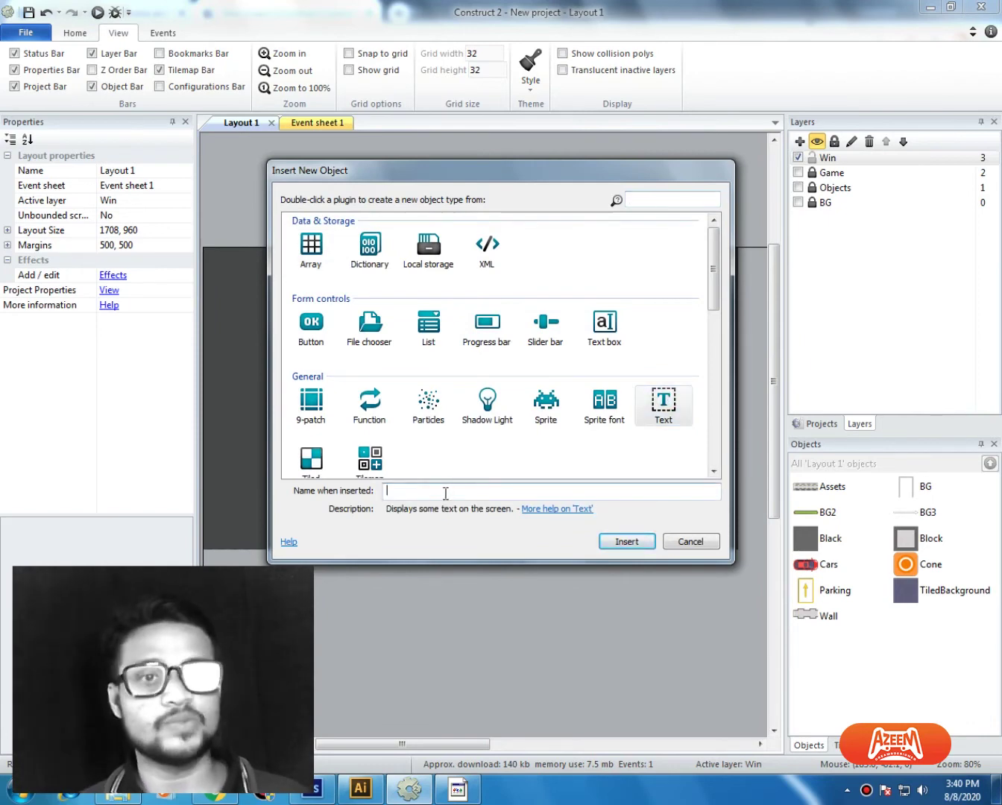
{"action": "type", "text": "Text"}
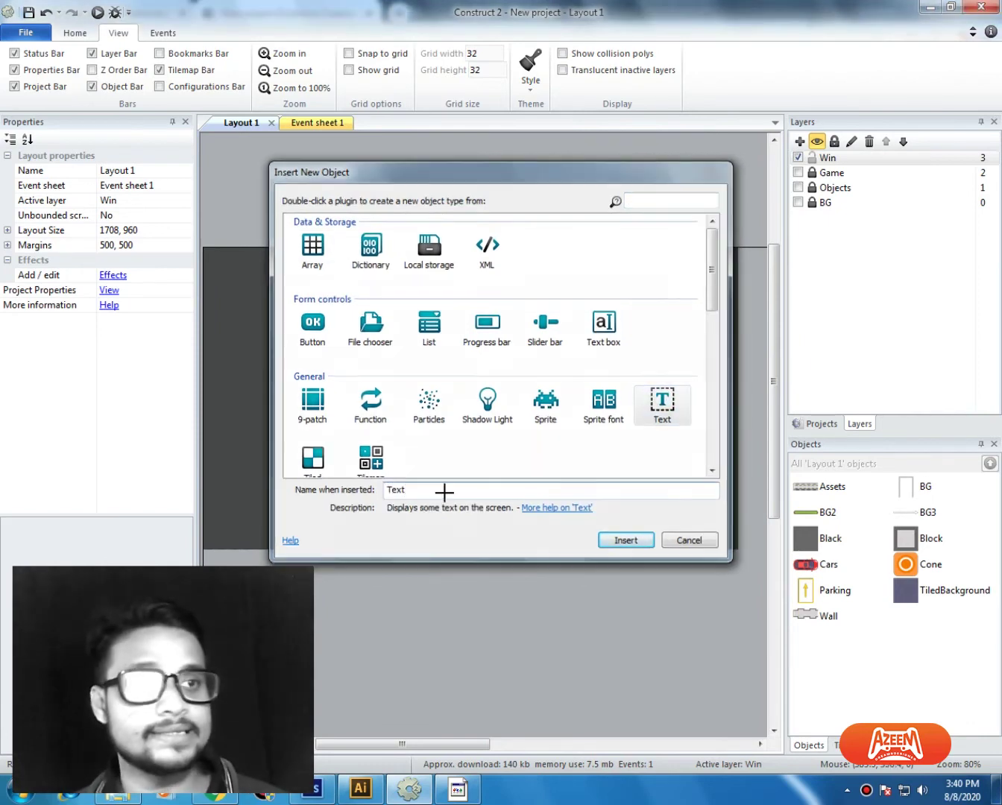
{"action": "key", "text": "Return"}
{"action": "left_click", "coordinate": [397, 369]}
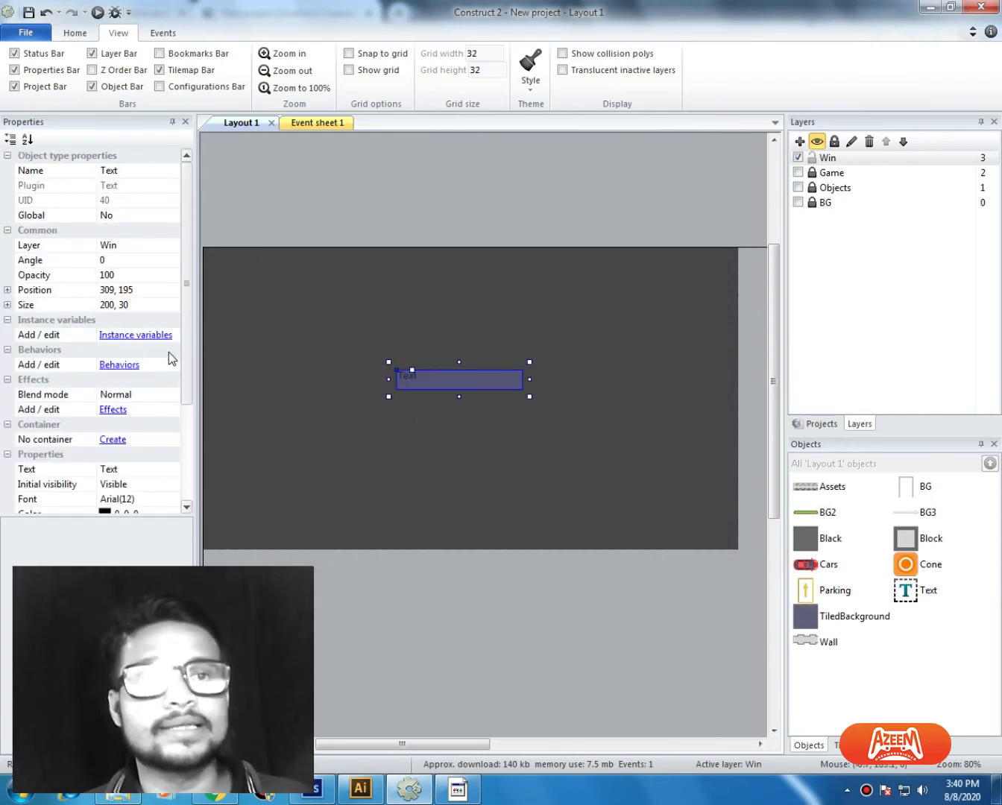
Step: Set the Text object's displayed text to "Level Completed"
{"action": "scroll", "coordinate": [179, 373], "scroll_direction": "down", "scroll_amount": 3}
{"action": "left_click", "coordinate": [130, 349]}
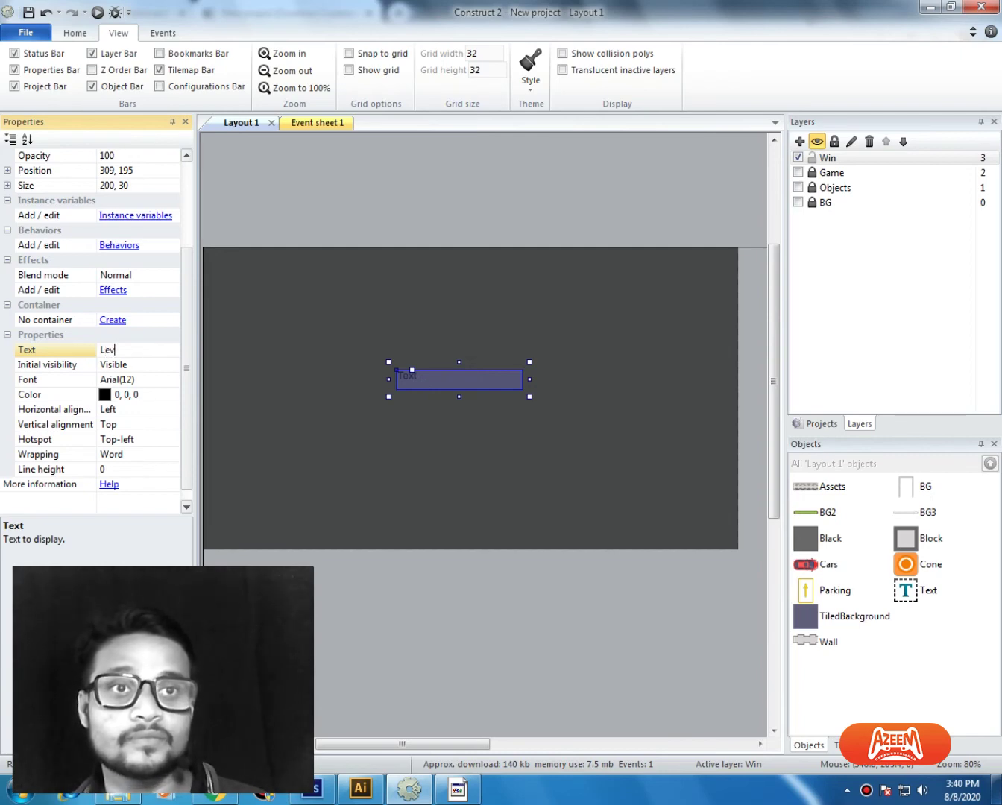
{"action": "type", "text": "leted"}
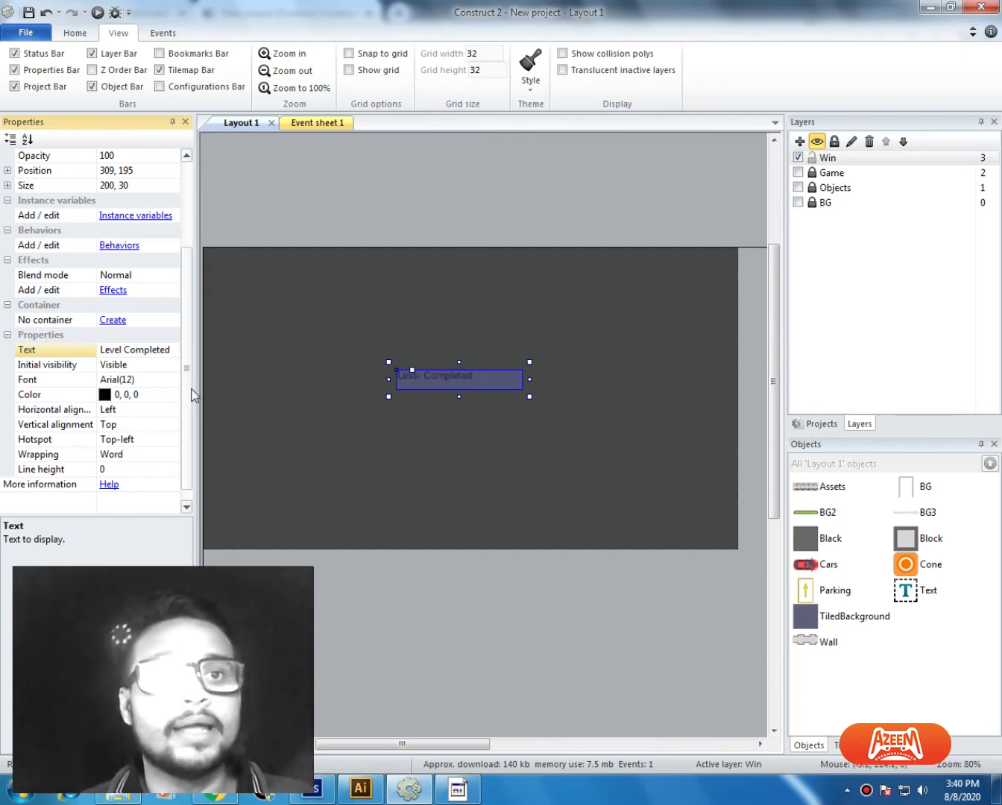
Step: Set the Level Completed text's font to Arial Bold, size 26
{"action": "left_click", "coordinate": [138, 382]}
{"action": "left_click", "coordinate": [173, 381]}
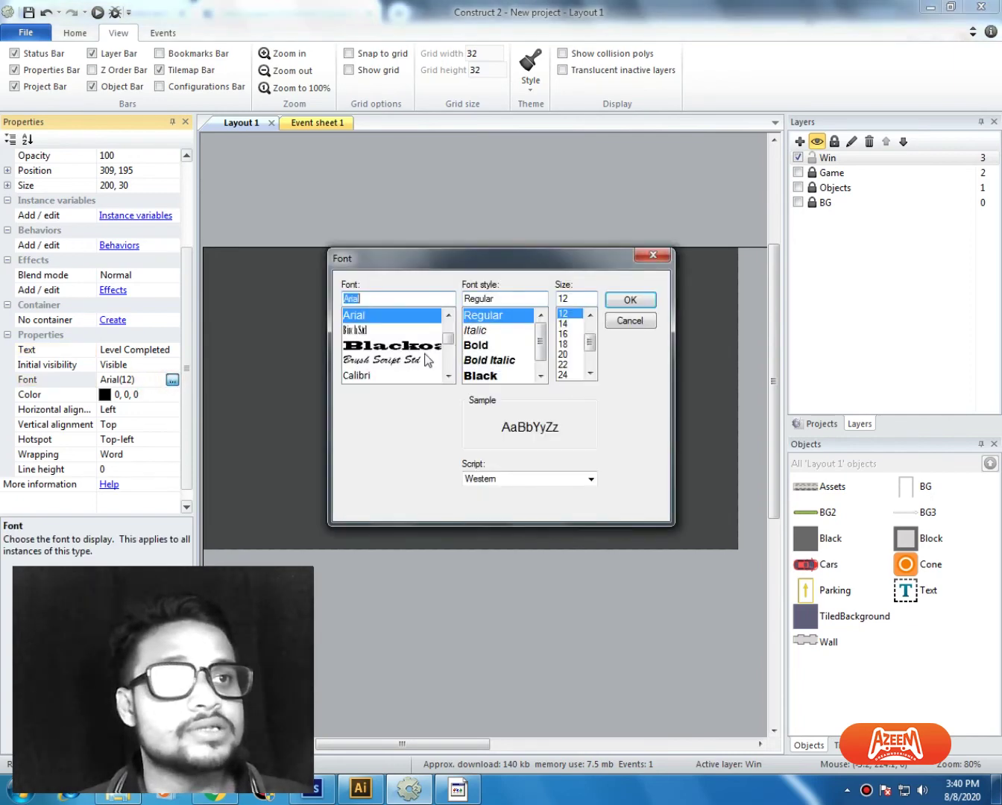
{"action": "left_click", "coordinate": [477, 346]}
{"action": "left_click", "coordinate": [563, 375]}
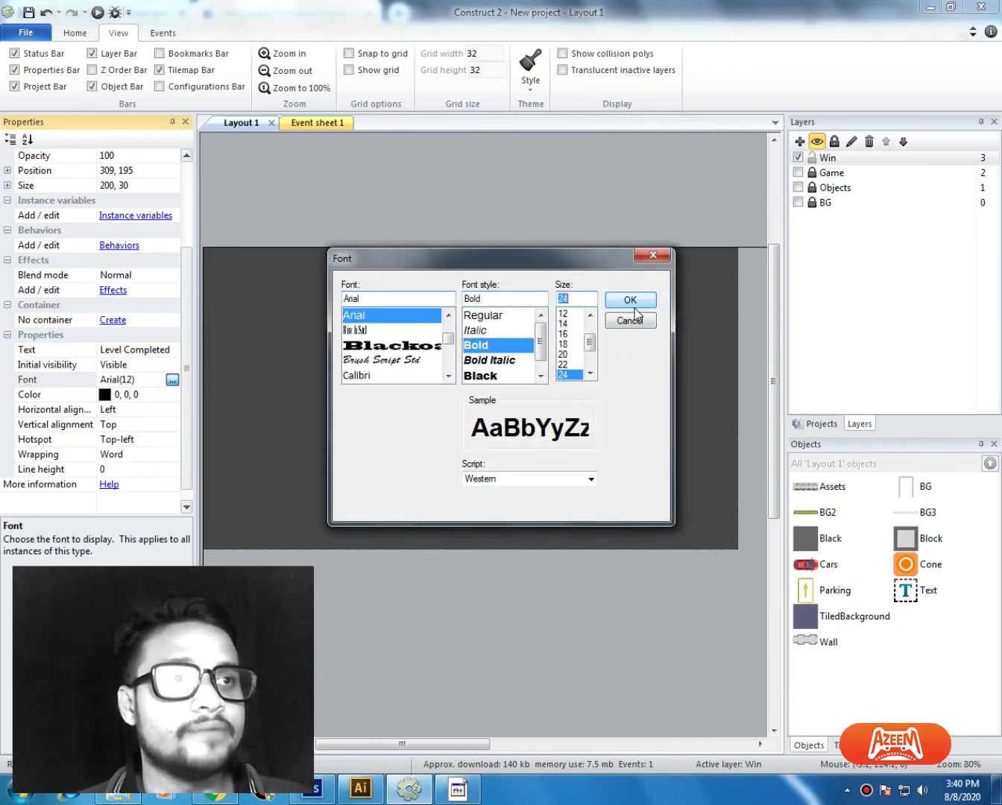
{"action": "left_click", "coordinate": [589, 377]}
{"action": "left_click", "coordinate": [574, 374]}
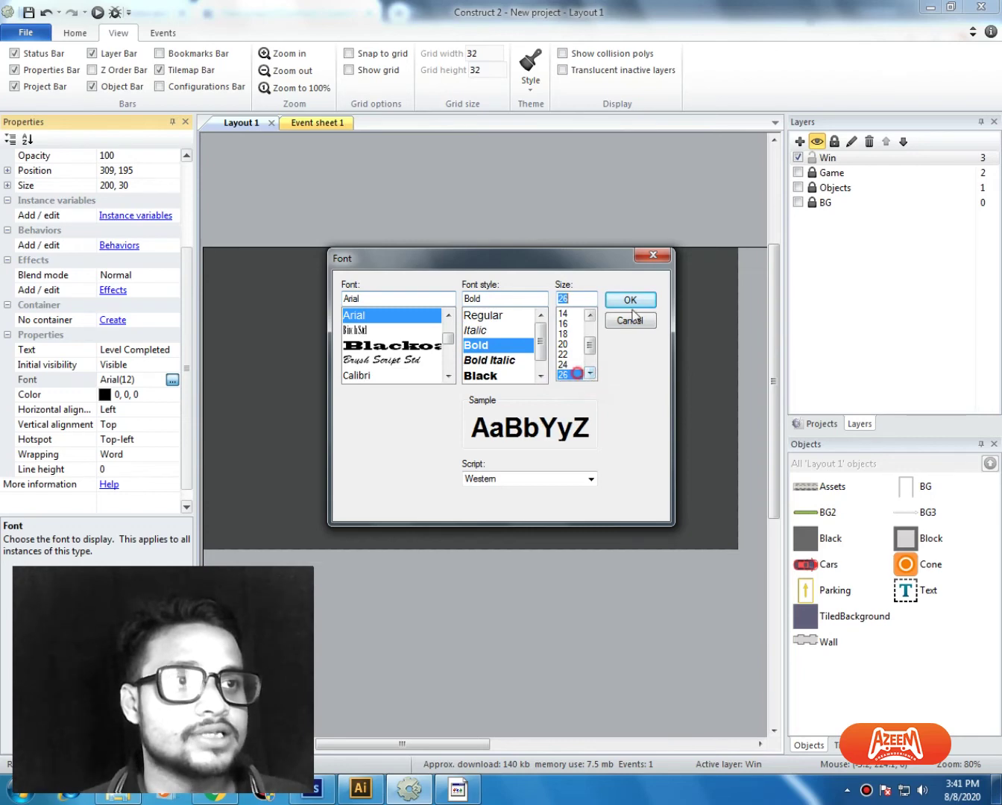
{"action": "left_click", "coordinate": [635, 303]}
Step: Set the text color to 255, 255, 255 and resize its box to about 331 by 62
{"action": "left_click", "coordinate": [113, 396]}
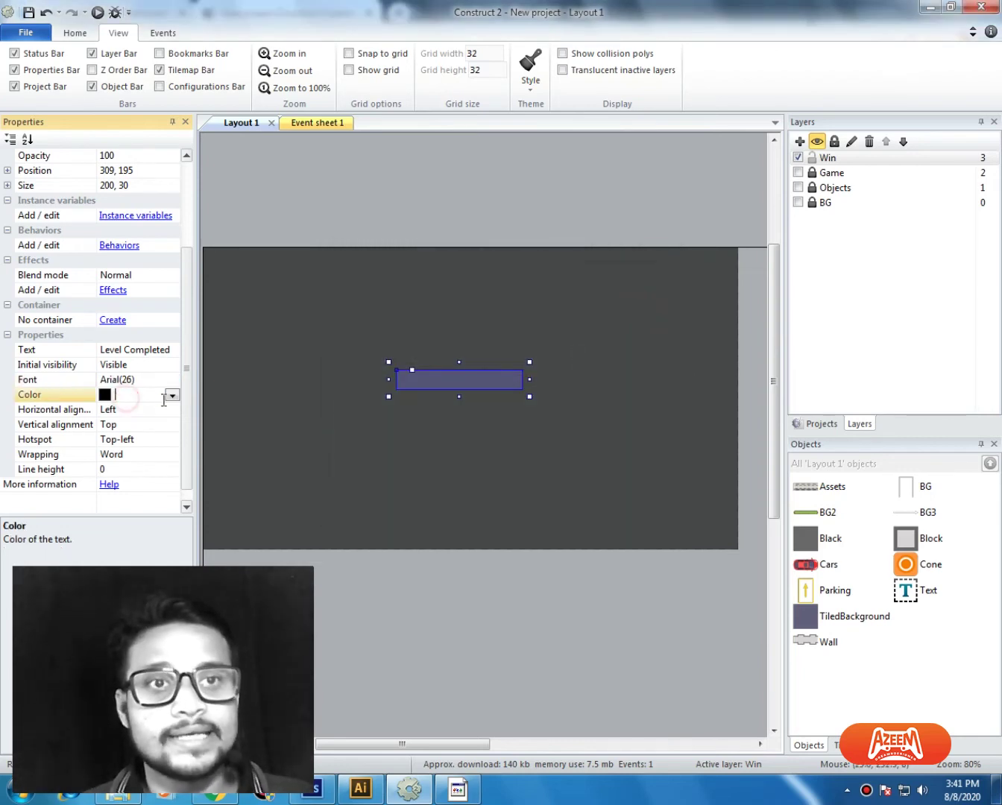
{"action": "left_click", "coordinate": [172, 396]}
{"action": "left_click", "coordinate": [454, 381]}
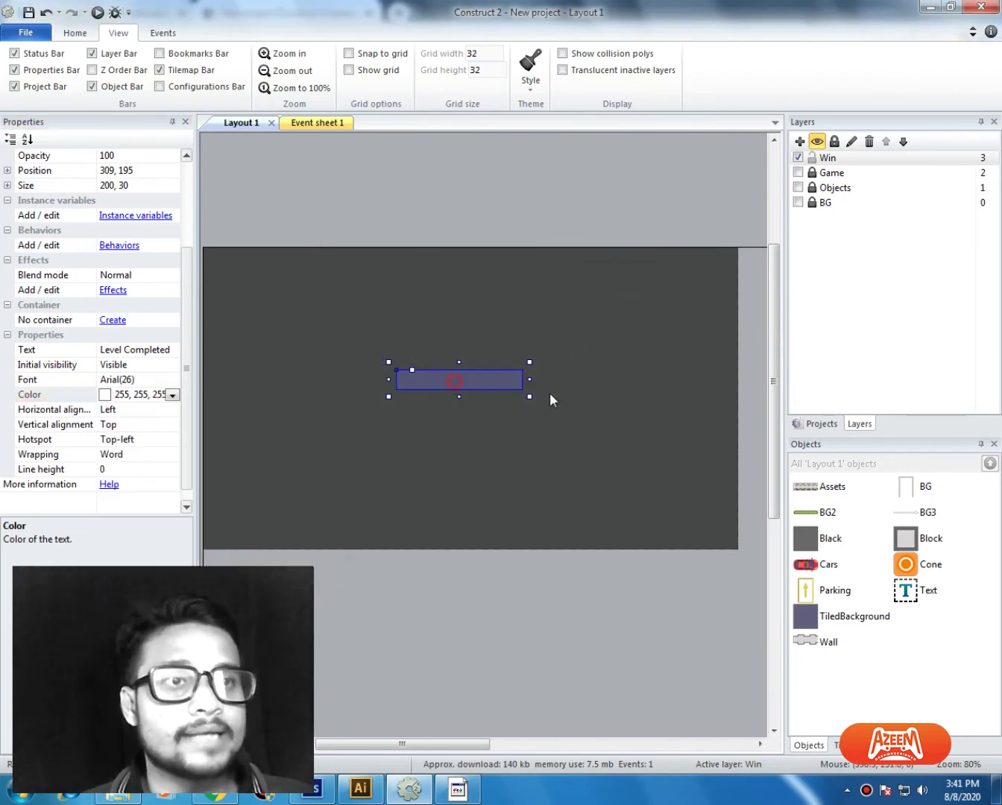
{"action": "left_click_drag", "start_coordinate": [529, 397], "coordinate": [442, 391]}
Step: Set the text's horizontal alignment, vertical alignment and hotspot to Center
{"action": "left_click", "coordinate": [132, 424]}
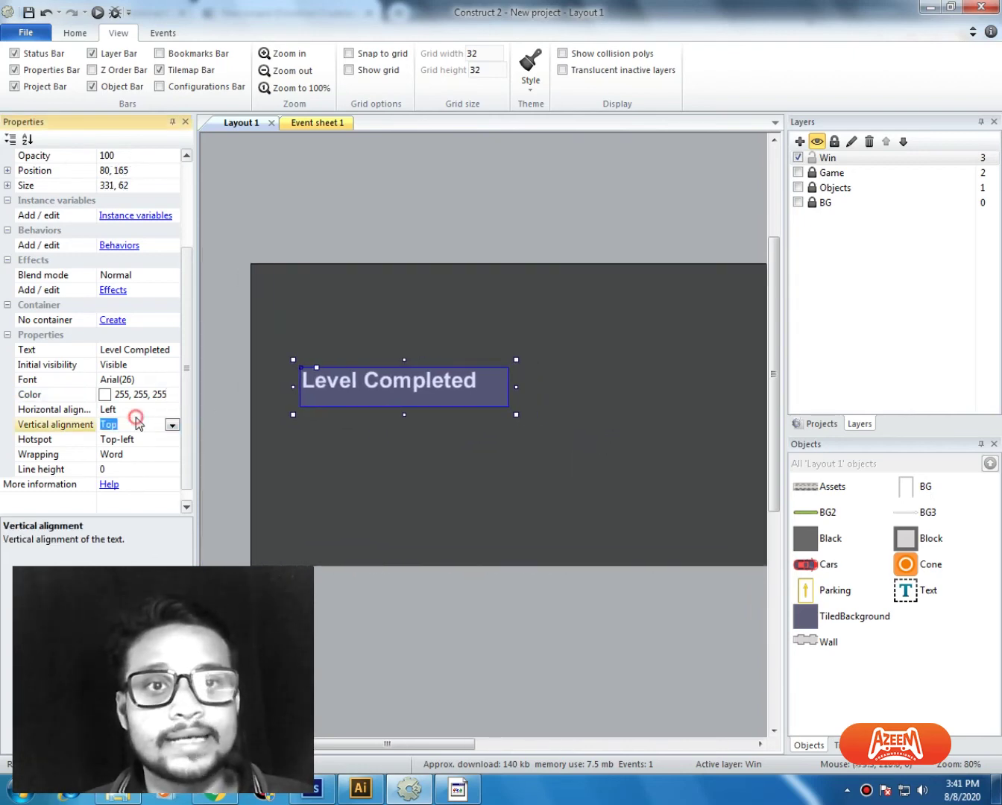
{"action": "left_click", "coordinate": [130, 412]}
{"action": "type", "text": "c"}
{"action": "left_click", "coordinate": [134, 429]}
{"action": "type", "text": "c"}
{"action": "left_click", "coordinate": [143, 439]}
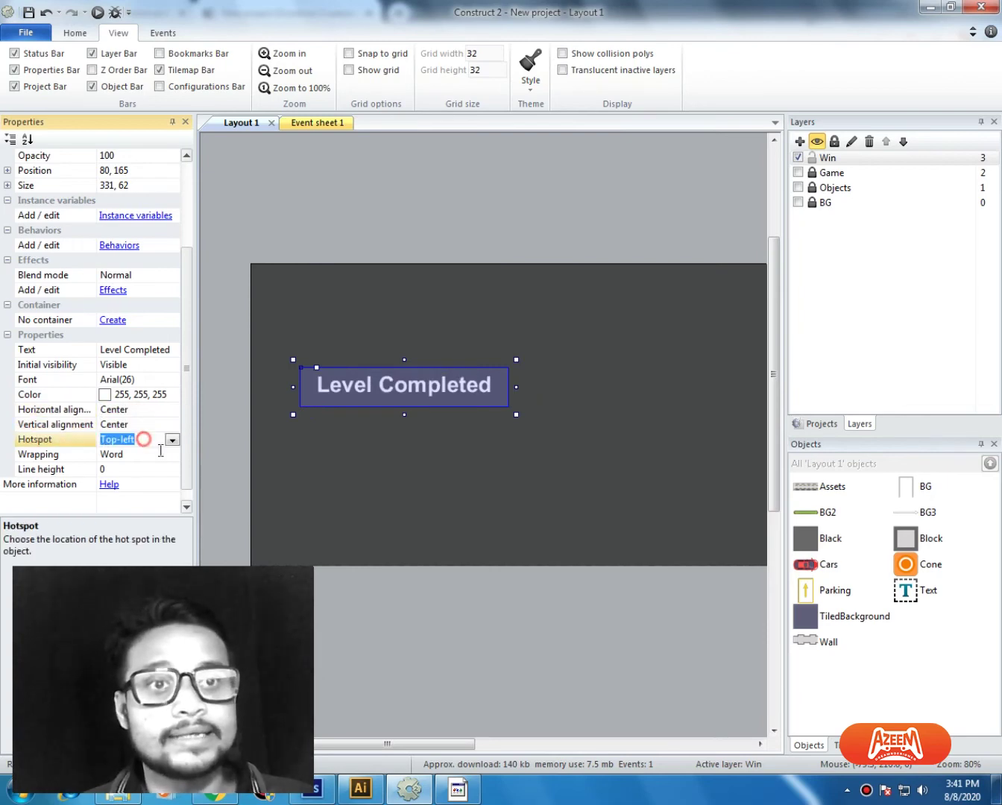
{"action": "type", "text": "c"}
Step: Enlarge the Level Completed box to about 513 by 96 and move it to about 390, 157 in the overlay's upper half
{"action": "left_click", "coordinate": [385, 237]}
{"action": "left_click_drag", "start_coordinate": [305, 362], "coordinate": [492, 367]}
{"action": "middle_click_drag", "start_coordinate": [407, 339], "coordinate": [349, 311]}
{"action": "left_click_drag", "start_coordinate": [442, 343], "coordinate": [477, 389]}
{"action": "left_click", "coordinate": [470, 217]}
{"action": "left_click", "coordinate": [540, 389]}
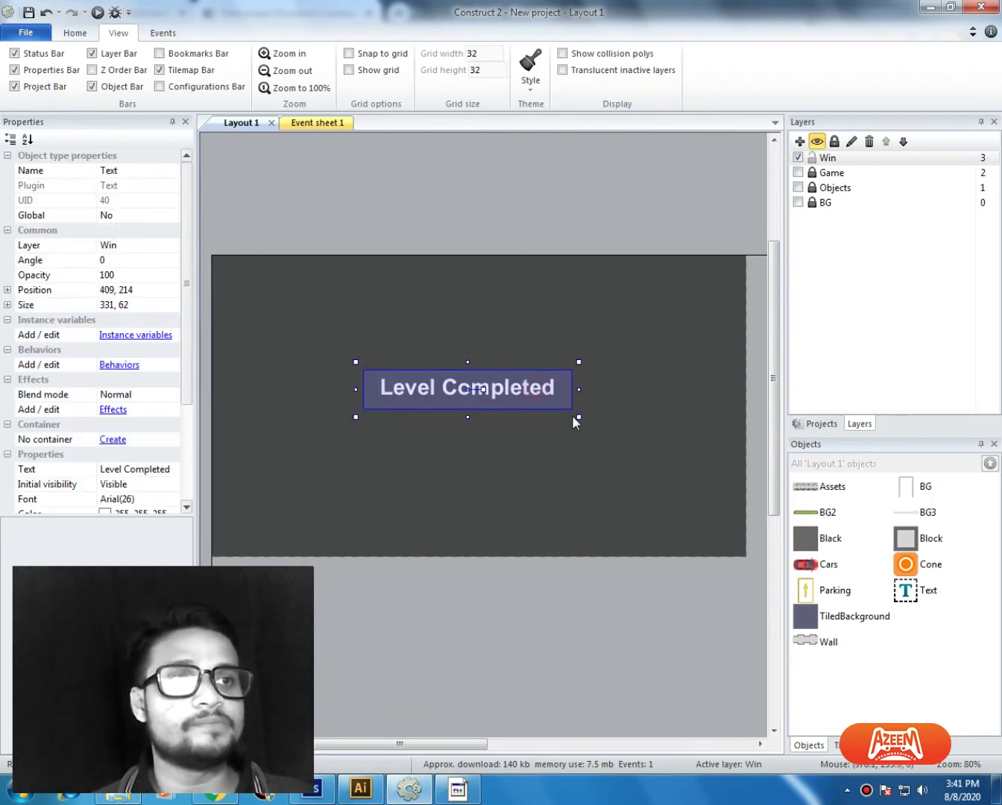
{"action": "left_click_drag", "start_coordinate": [582, 419], "coordinate": [648, 451]}
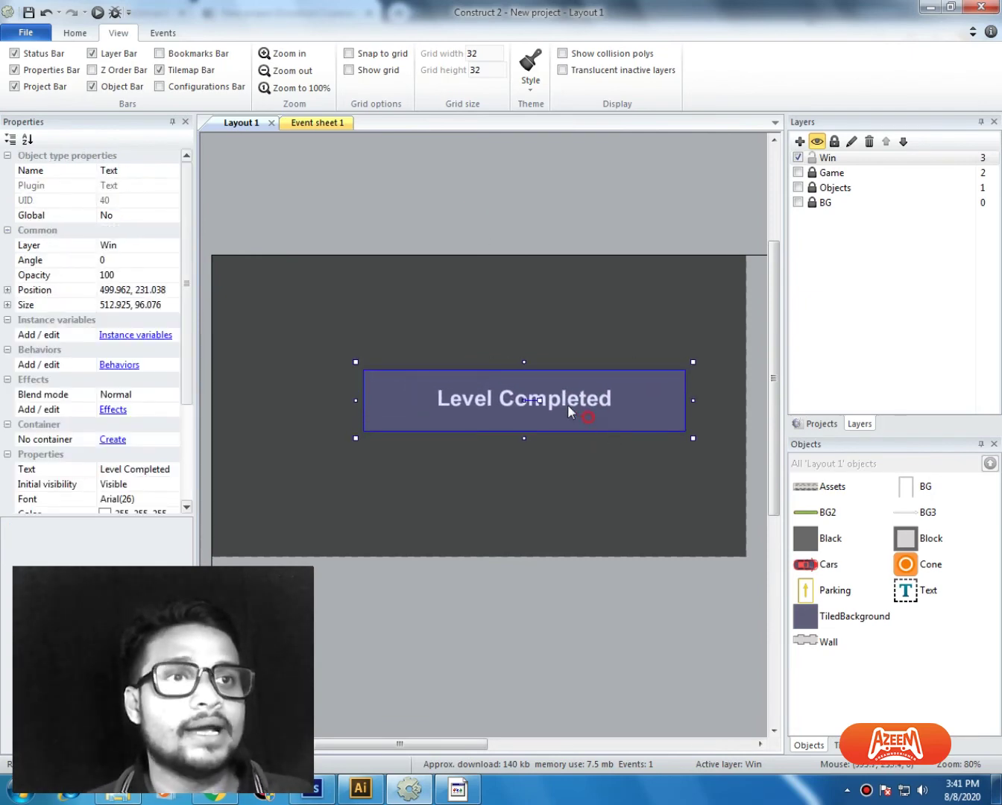
{"action": "left_click_drag", "start_coordinate": [568, 404], "coordinate": [520, 370]}
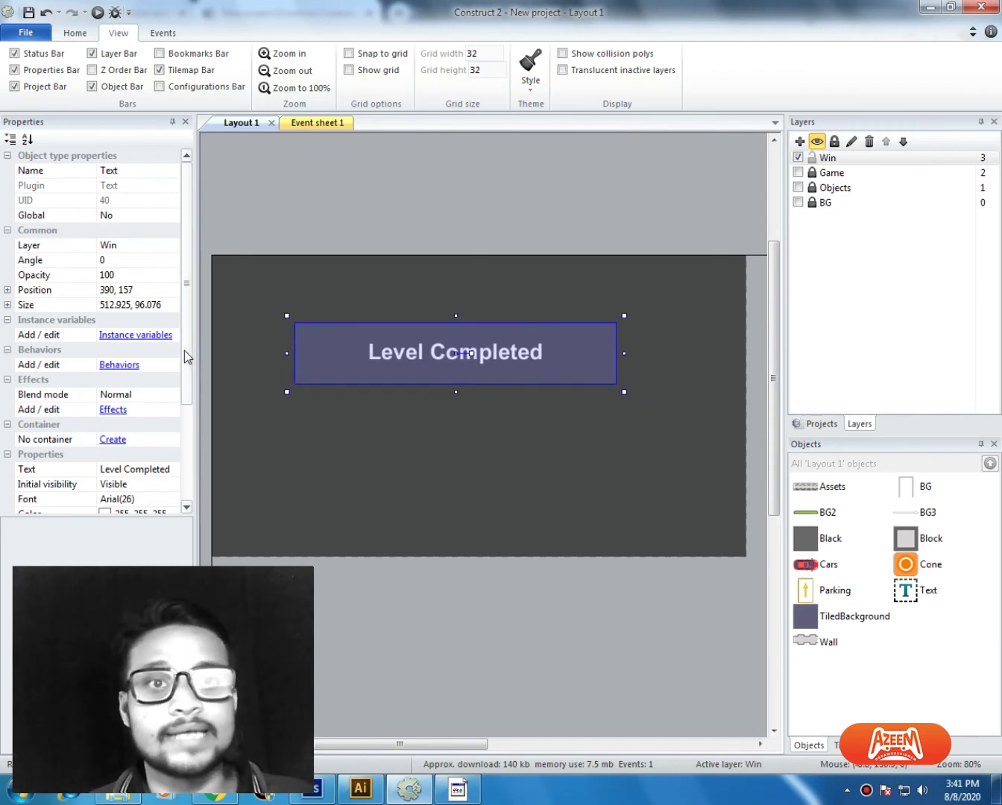
Step: Increase the Level Completed text's font size to 48
{"action": "left_click_drag", "start_coordinate": [187, 349], "coordinate": [196, 447]}
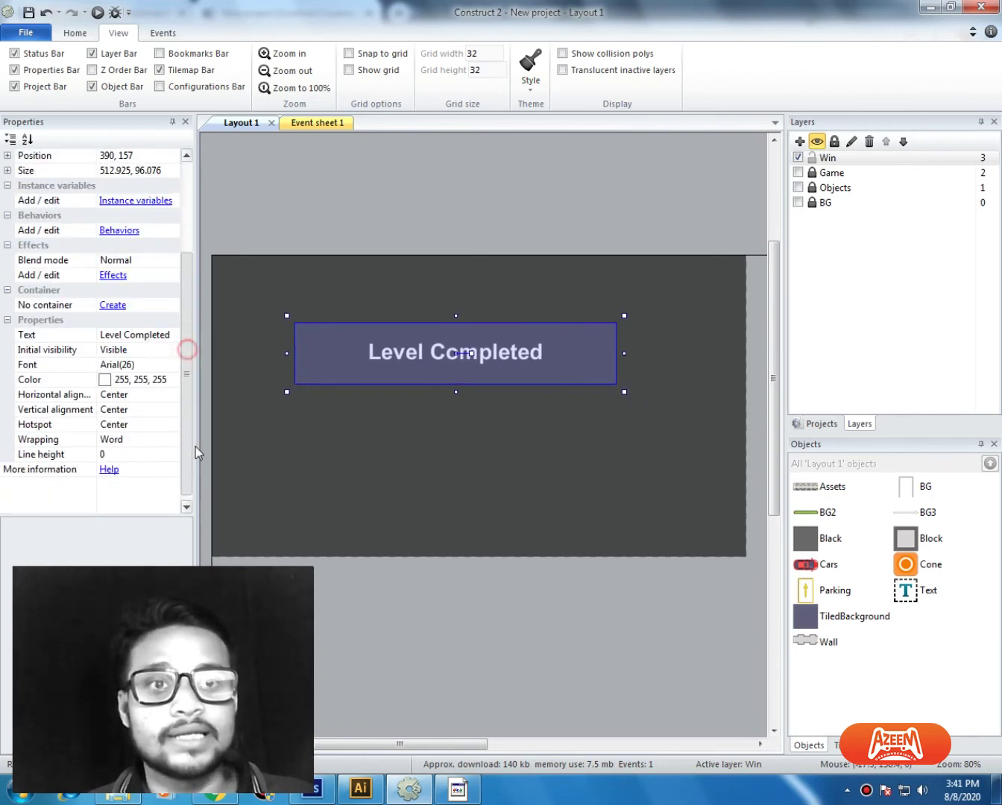
{"action": "left_click", "coordinate": [169, 379]}
{"action": "left_click", "coordinate": [170, 378]}
{"action": "left_click", "coordinate": [156, 368]}
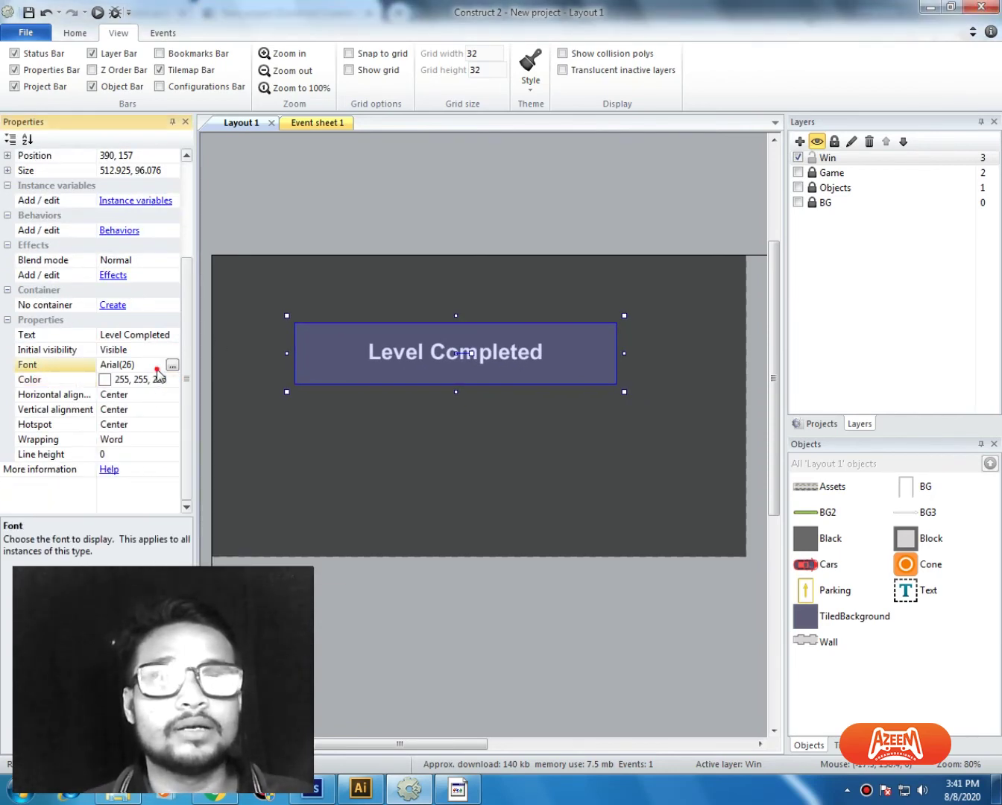
{"action": "left_click", "coordinate": [172, 365]}
{"action": "left_click", "coordinate": [568, 355]}
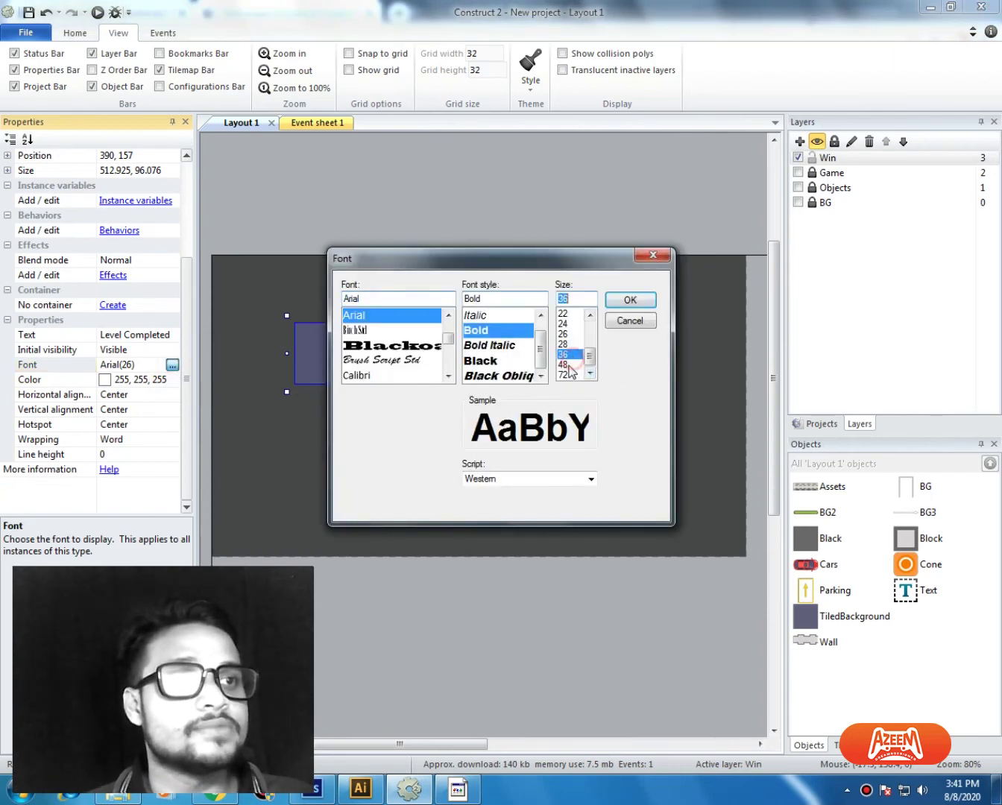
{"action": "left_click", "coordinate": [565, 364]}
{"action": "left_click", "coordinate": [631, 300]}
Step: Widen the text box slightly so that Level Completed fits on one line, and deselect it
{"action": "left_click", "coordinate": [587, 236]}
{"action": "left_click", "coordinate": [556, 331]}
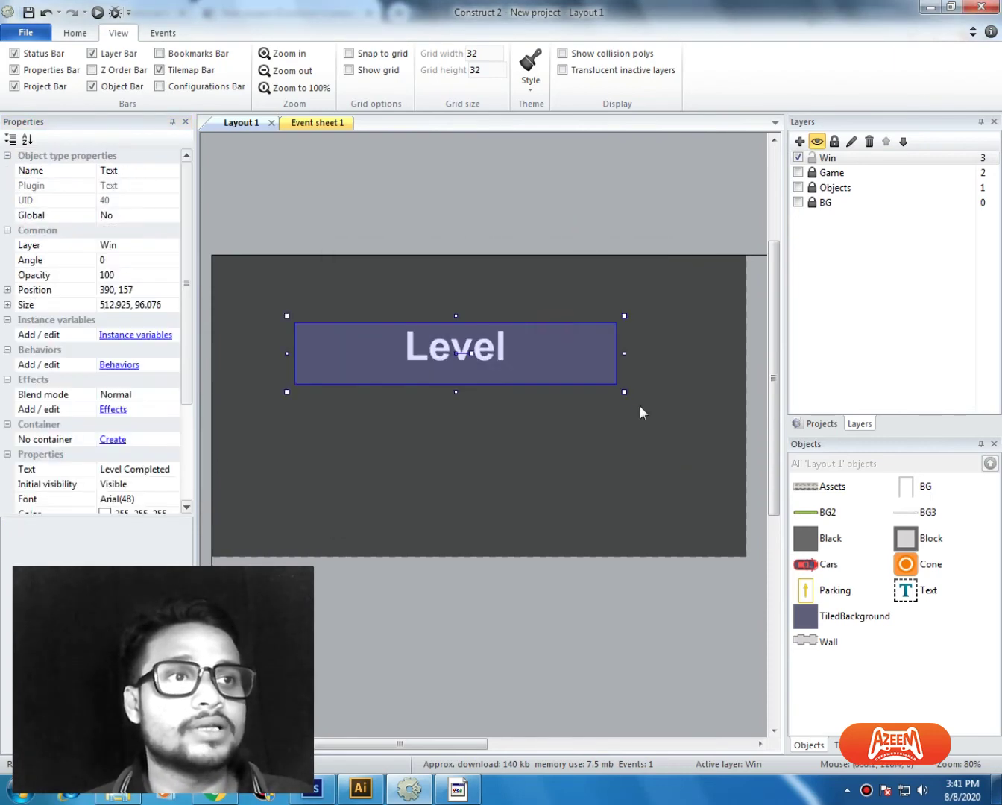
{"action": "left_click_drag", "start_coordinate": [625, 390], "coordinate": [643, 395]}
{"action": "left_click", "coordinate": [606, 233]}
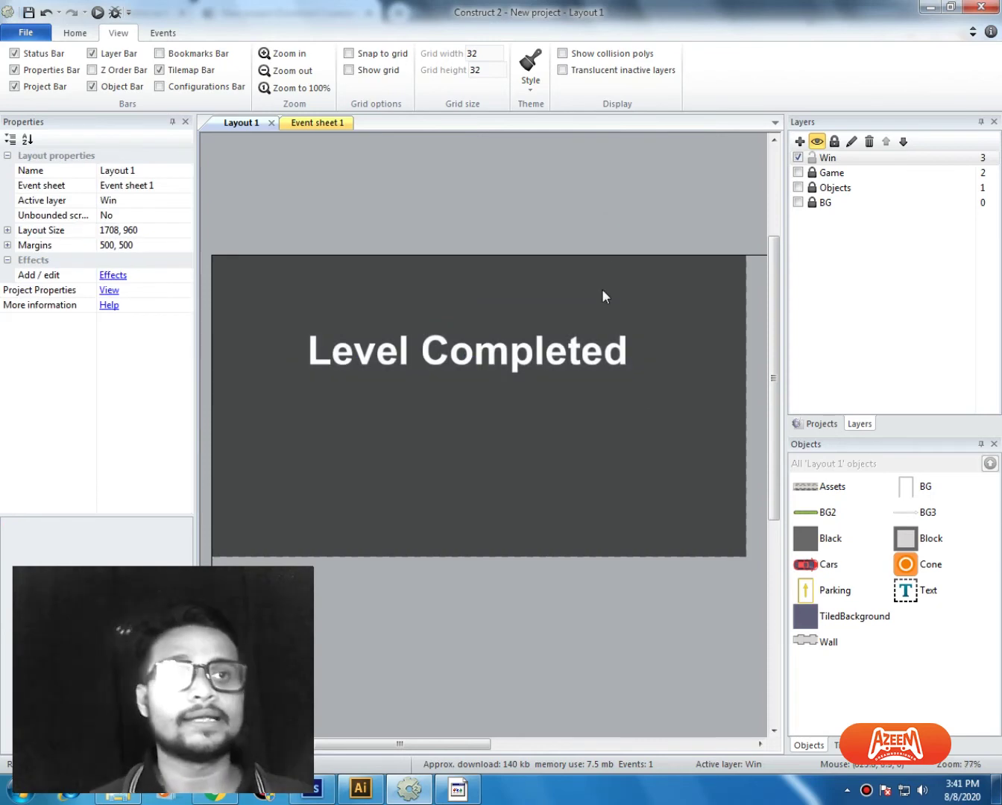
{"action": "scroll", "coordinate": [600, 329], "scroll_direction": "down", "scroll_amount": 2, "text": "ctrl"}
{"action": "left_click", "coordinate": [595, 373]}
{"action": "left_click", "coordinate": [577, 251]}
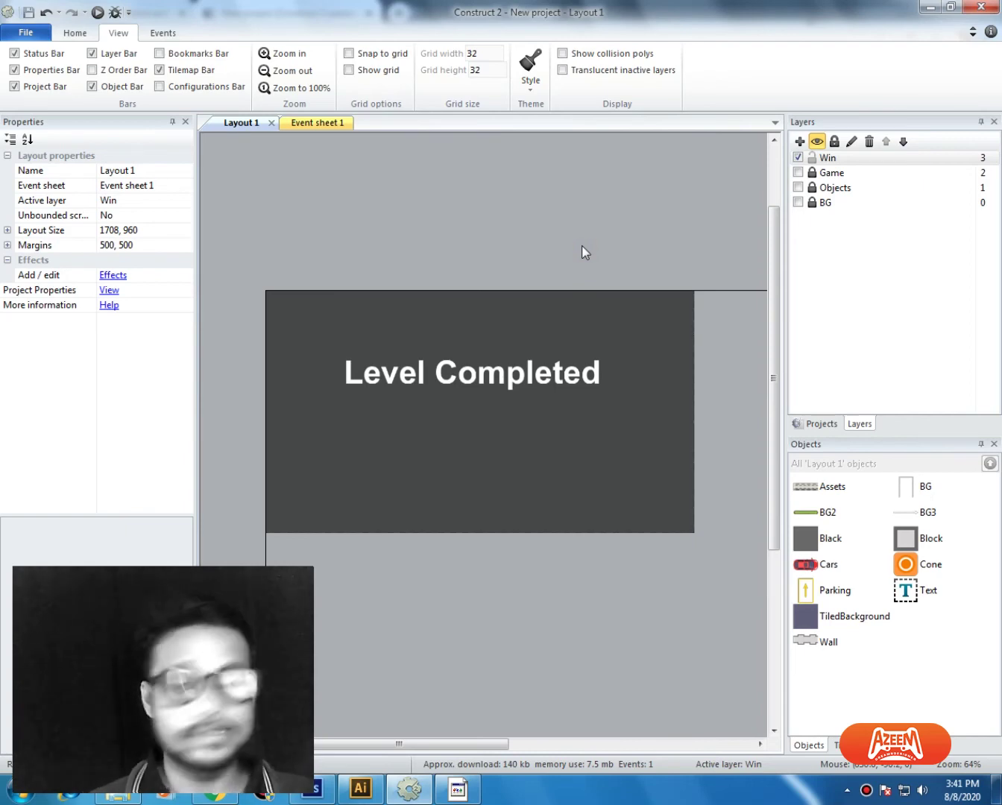
Step: Preview the layout briefly, close the preview tab, and return to the Construct 2 editor
{"action": "key", "text": "F5"}
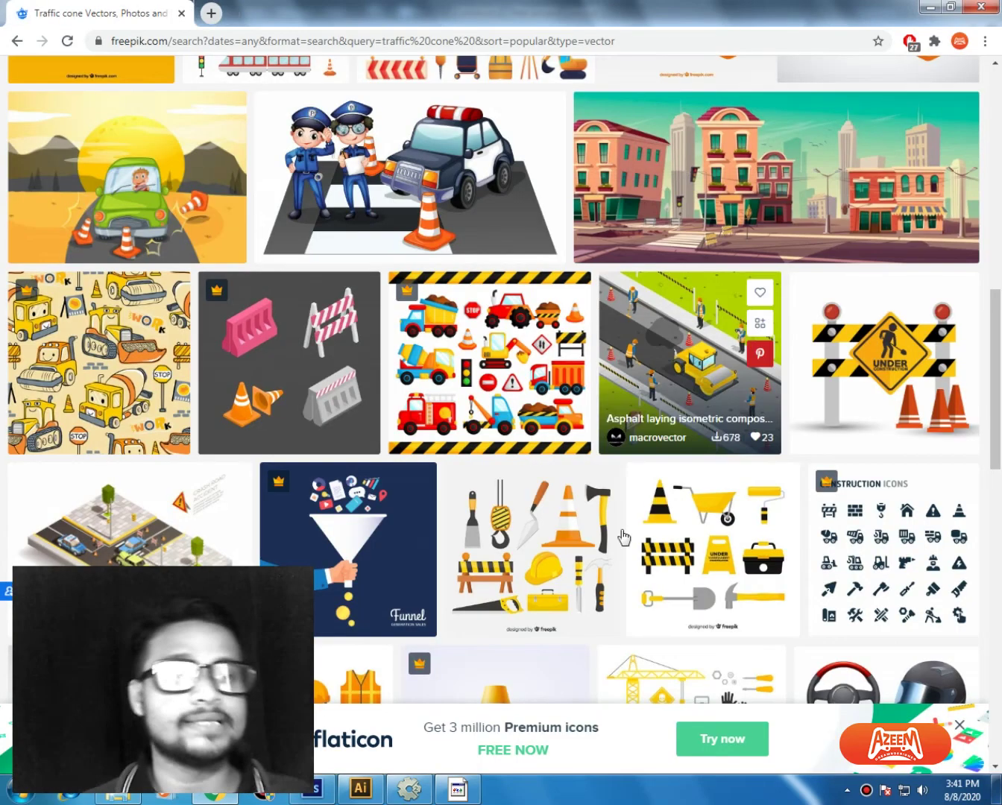
{"action": "key", "text": "ctrl+w"}
{"action": "left_click", "coordinate": [407, 788]}
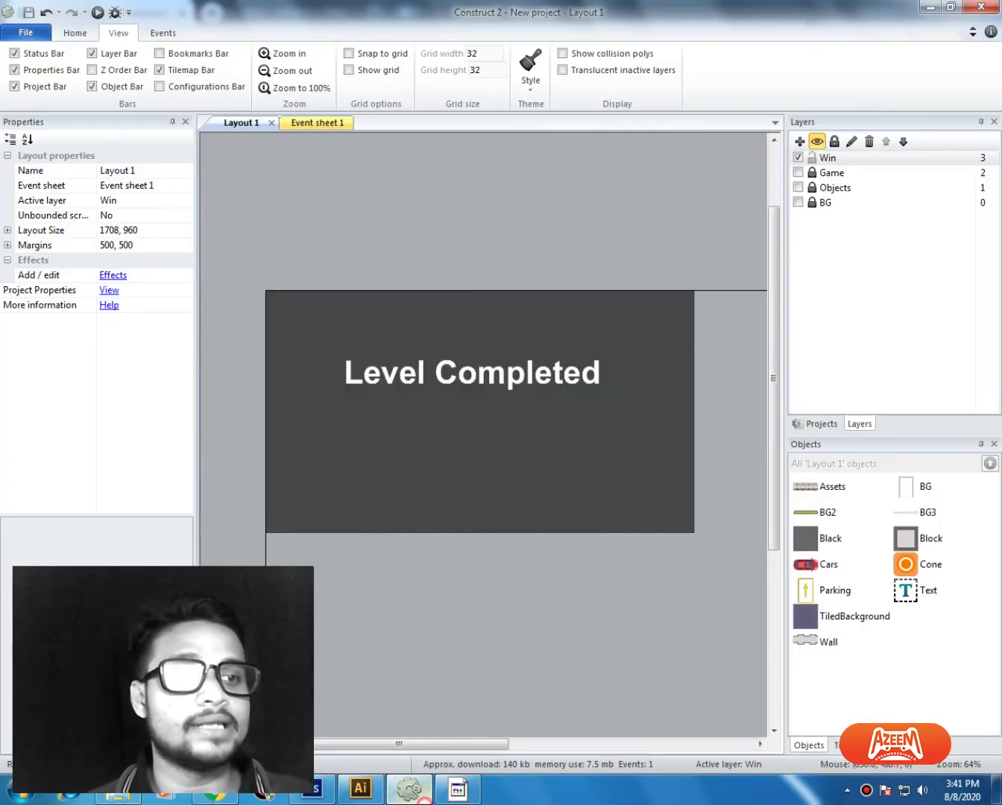
Step: Set the Win layer's initial visibility to Visible
{"action": "double_click", "coordinate": [798, 158]}
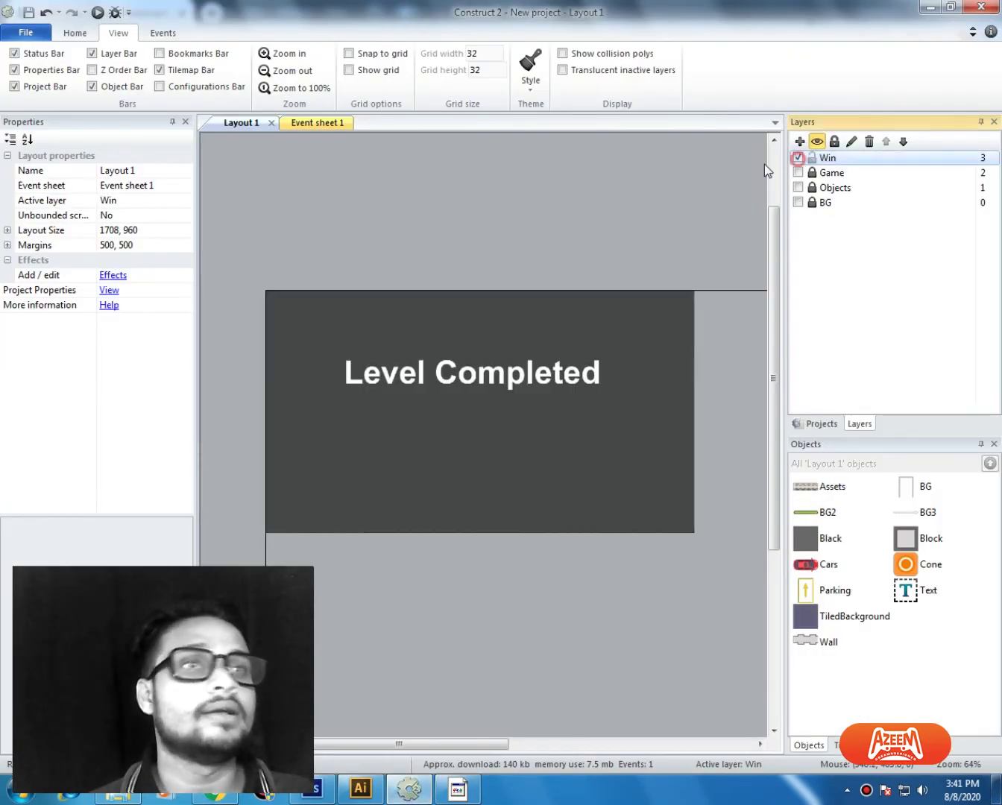
{"action": "left_click", "coordinate": [484, 349]}
{"action": "left_click", "coordinate": [845, 172]}
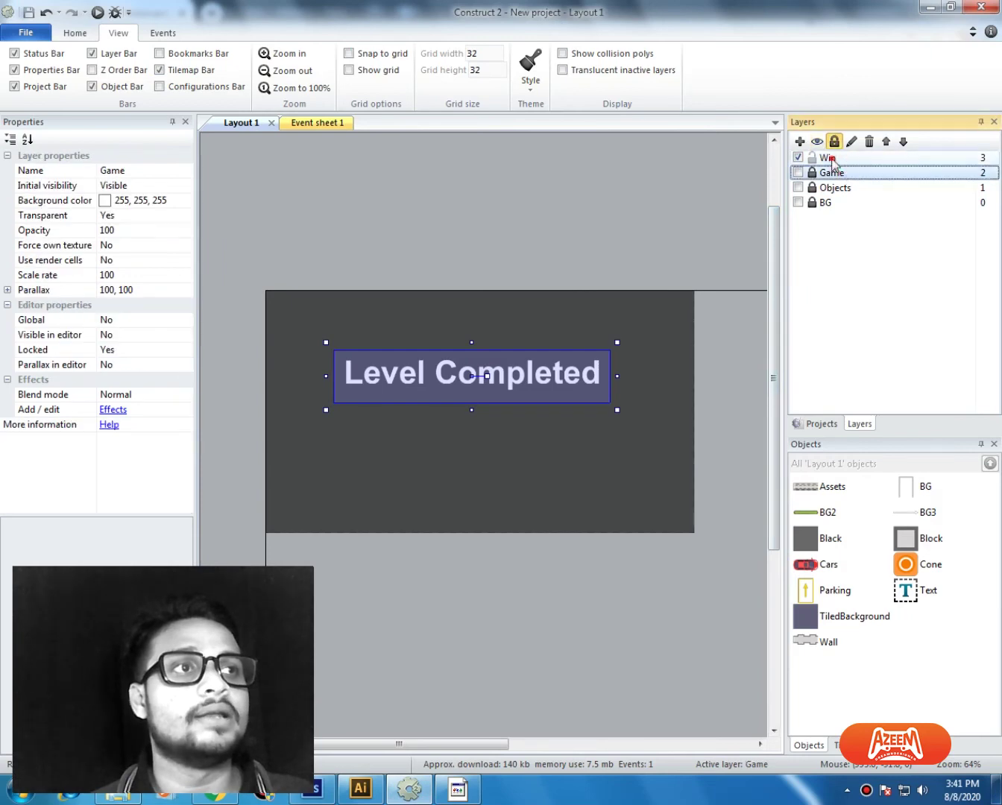
{"action": "left_click", "coordinate": [828, 158]}
{"action": "left_click", "coordinate": [148, 186]}
{"action": "left_click", "coordinate": [149, 185]}
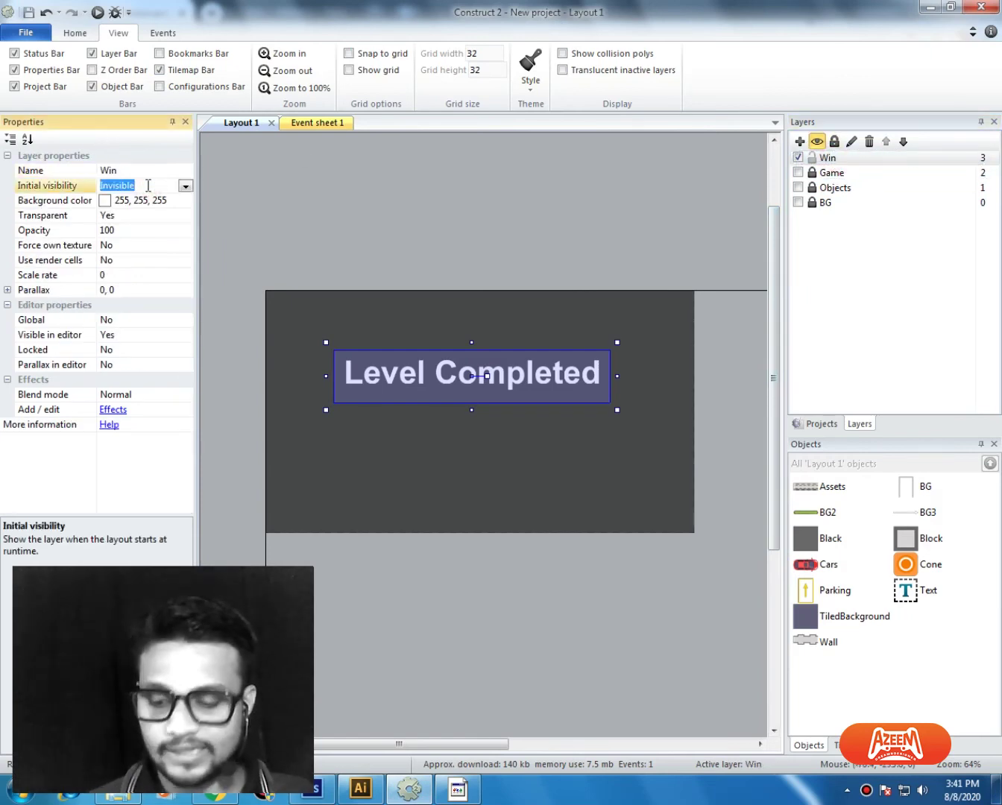
{"action": "left_click", "coordinate": [119, 185]}
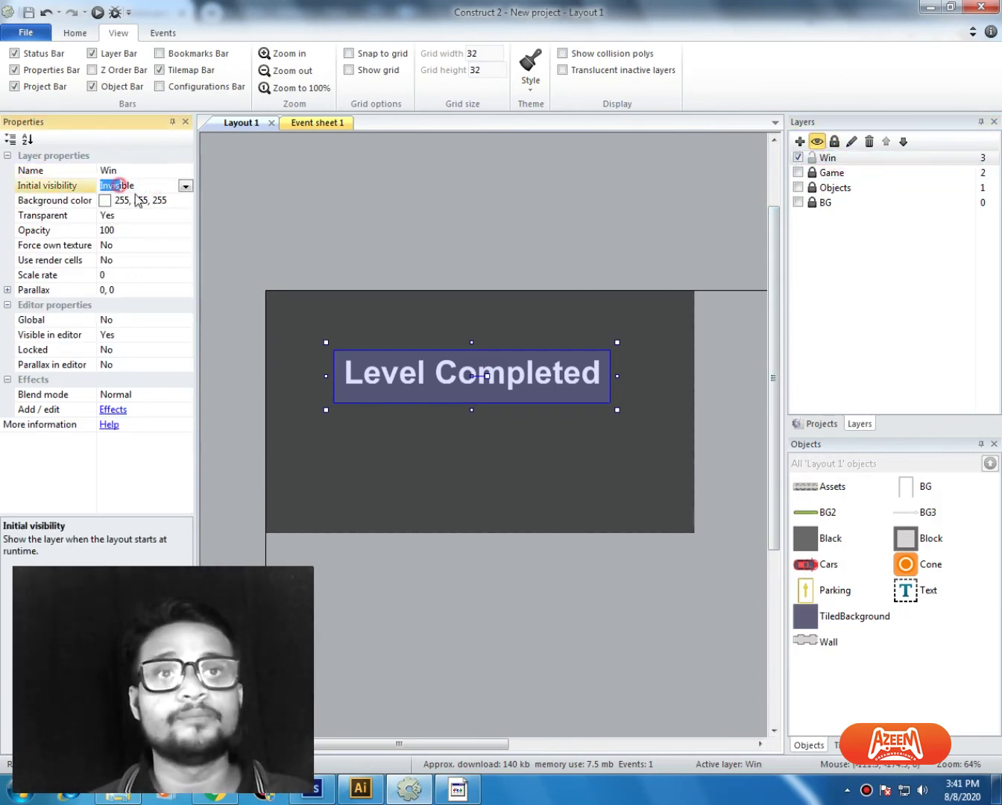
{"action": "left_click", "coordinate": [410, 206]}
Step: Preview the layout with the Win layer showing, close the preview tab, and return to the Construct 2 editor
{"action": "key", "text": "F5"}
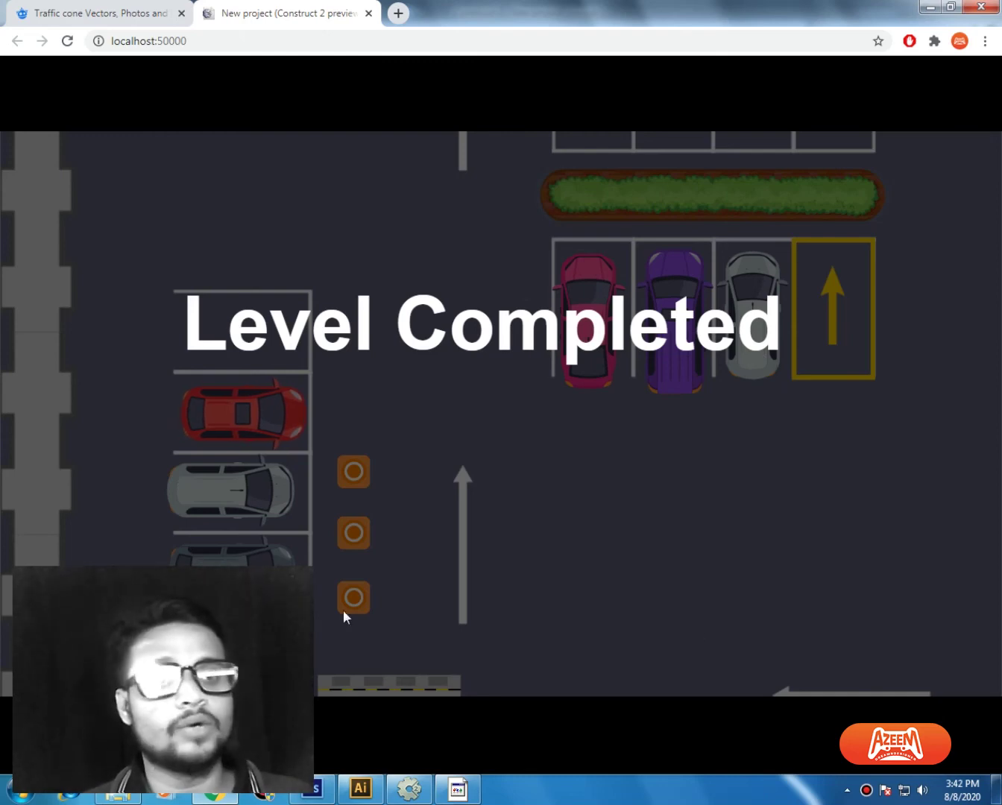
{"action": "key", "text": "ctrl+w"}
{"action": "left_click", "coordinate": [409, 790]}
{"action": "left_click", "coordinate": [430, 257]}
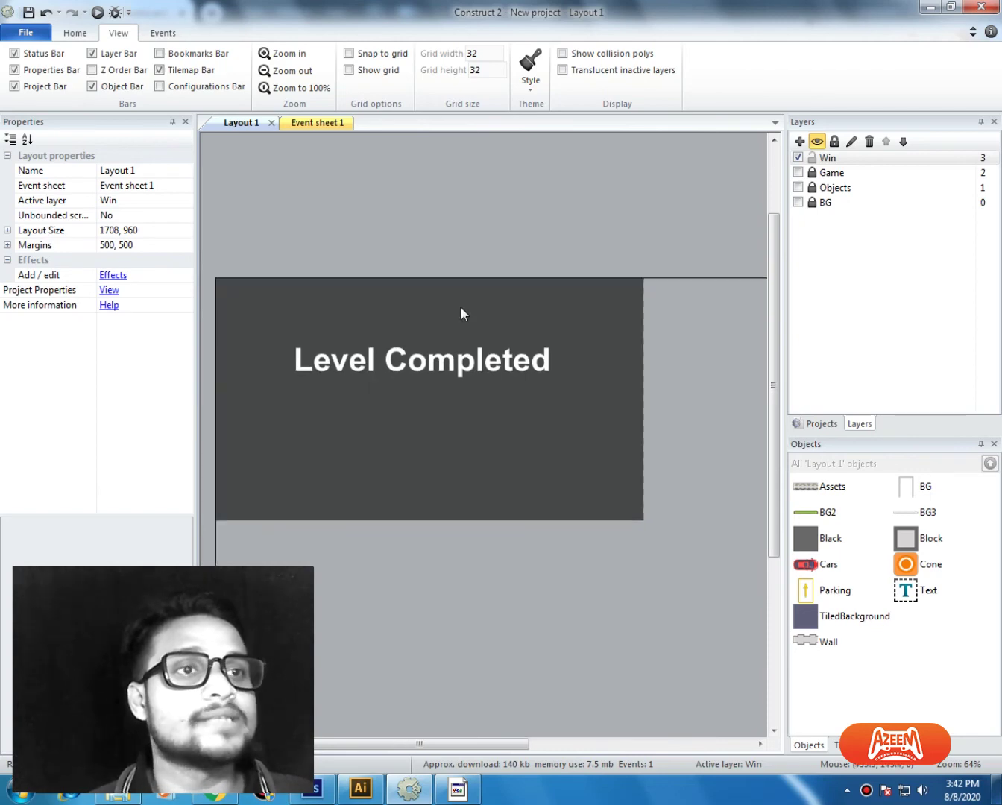
{"action": "left_click", "coordinate": [452, 306]}
Step: Show the Game, Objects and BG layers in the editor alongside the Win layer, and lock the Win layer
{"action": "scroll", "coordinate": [452, 306], "scroll_direction": "up", "scroll_amount": 2, "text": "ctrl"}
{"action": "left_click", "coordinate": [504, 233]}
{"action": "left_click", "coordinate": [798, 158]}
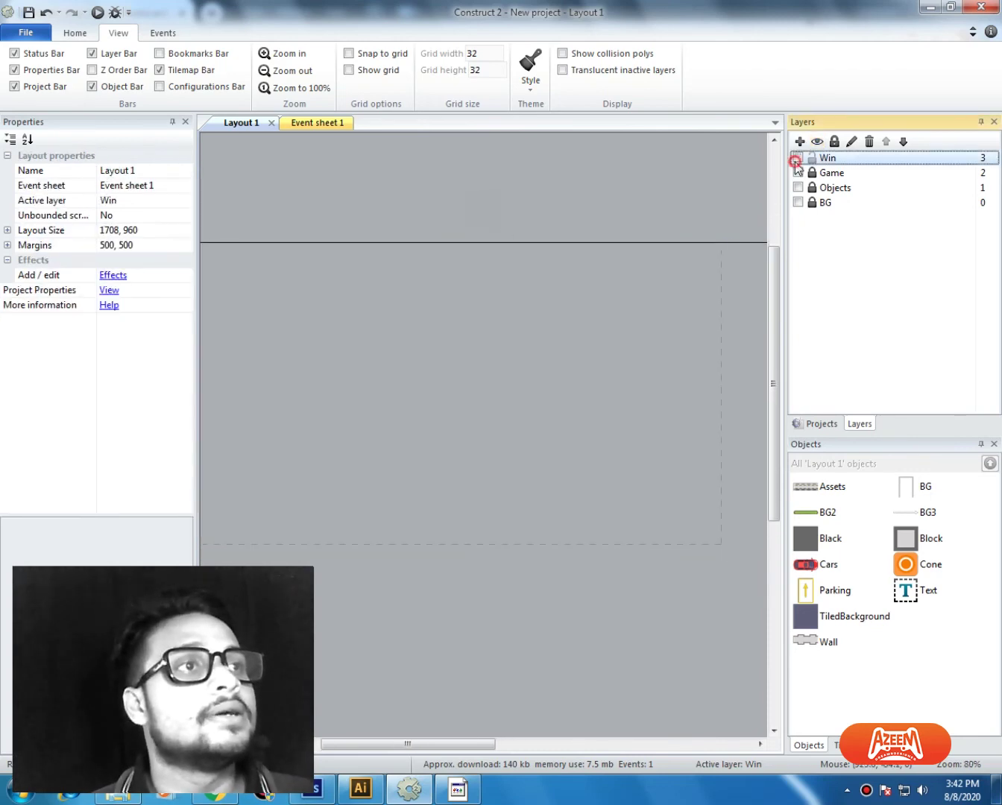
{"action": "left_click", "coordinate": [798, 157]}
{"action": "left_click", "coordinate": [798, 172]}
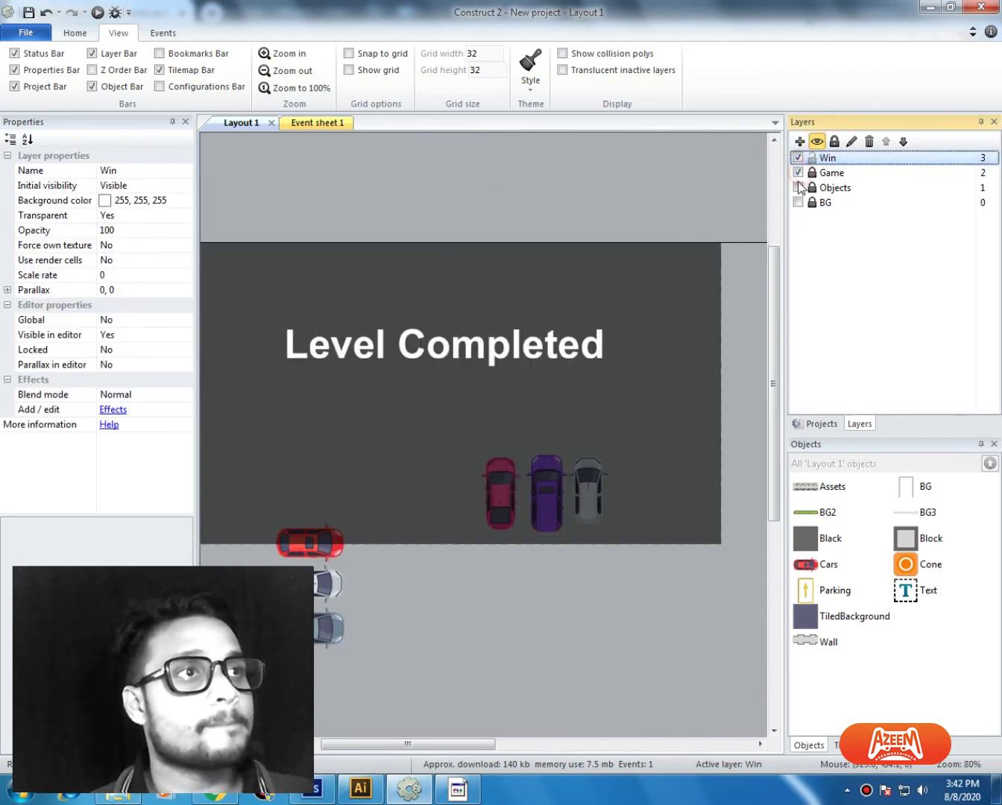
{"action": "left_click", "coordinate": [798, 187]}
{"action": "left_click", "coordinate": [798, 203]}
{"action": "left_click", "coordinate": [562, 172]}
{"action": "middle_click_drag", "start_coordinate": [672, 281], "coordinate": [745, 268]}
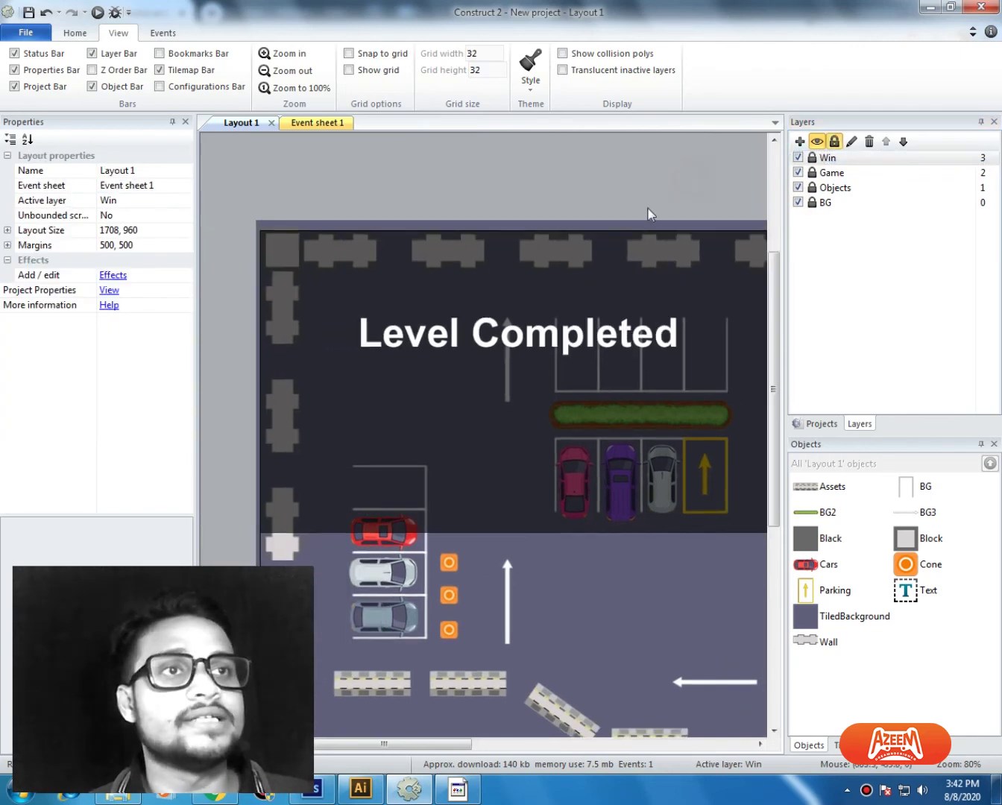
Step: Hide the Win layer in the editor and set its initial visibility to Invisible
{"action": "left_click", "coordinate": [798, 159]}
{"action": "left_click", "coordinate": [845, 161]}
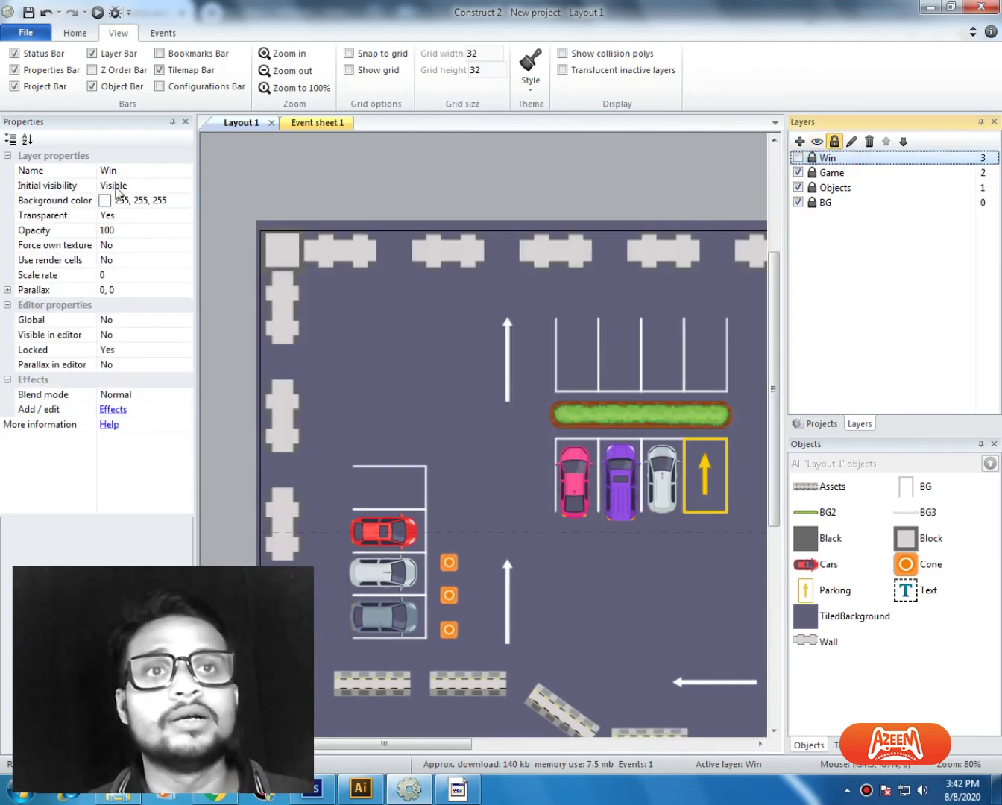
{"action": "left_click", "coordinate": [139, 185]}
{"action": "double_click", "coordinate": [139, 185]}
{"action": "left_click", "coordinate": [328, 183]}
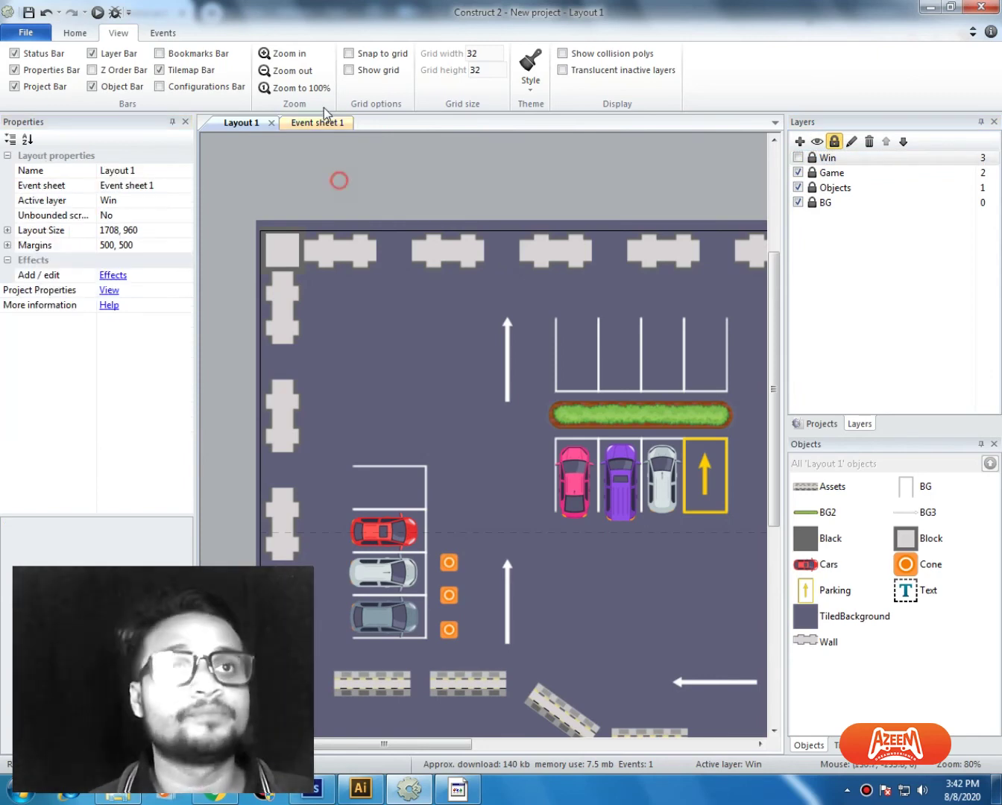
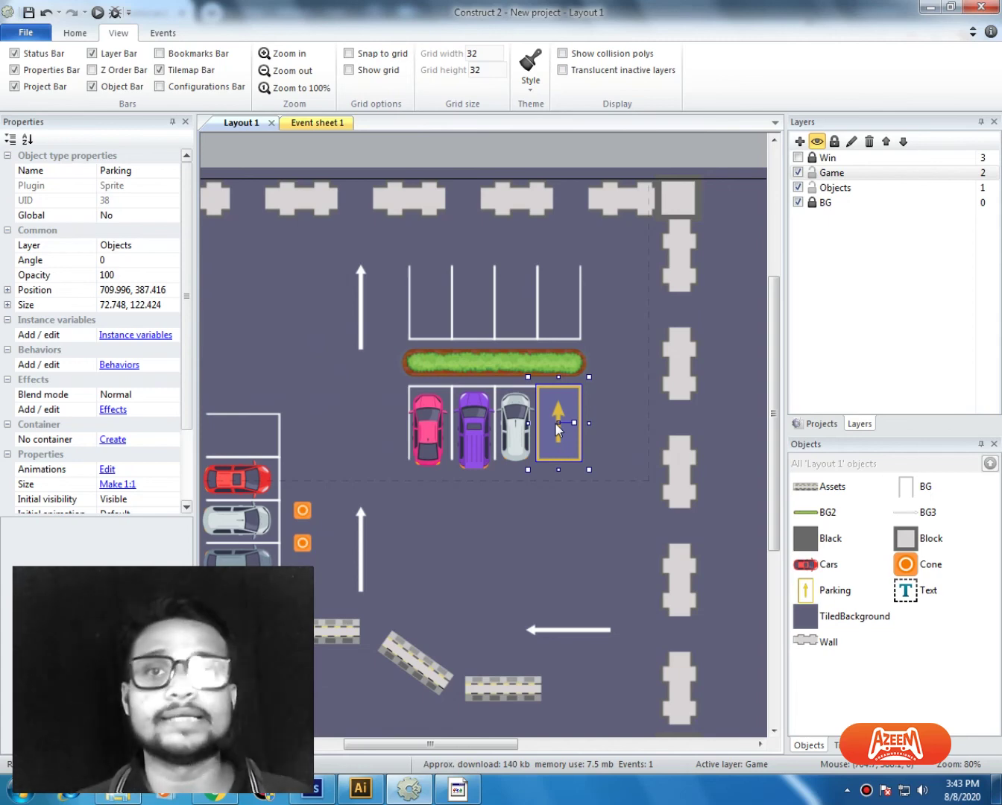
{"action": "left_click", "coordinate": [314, 122]}
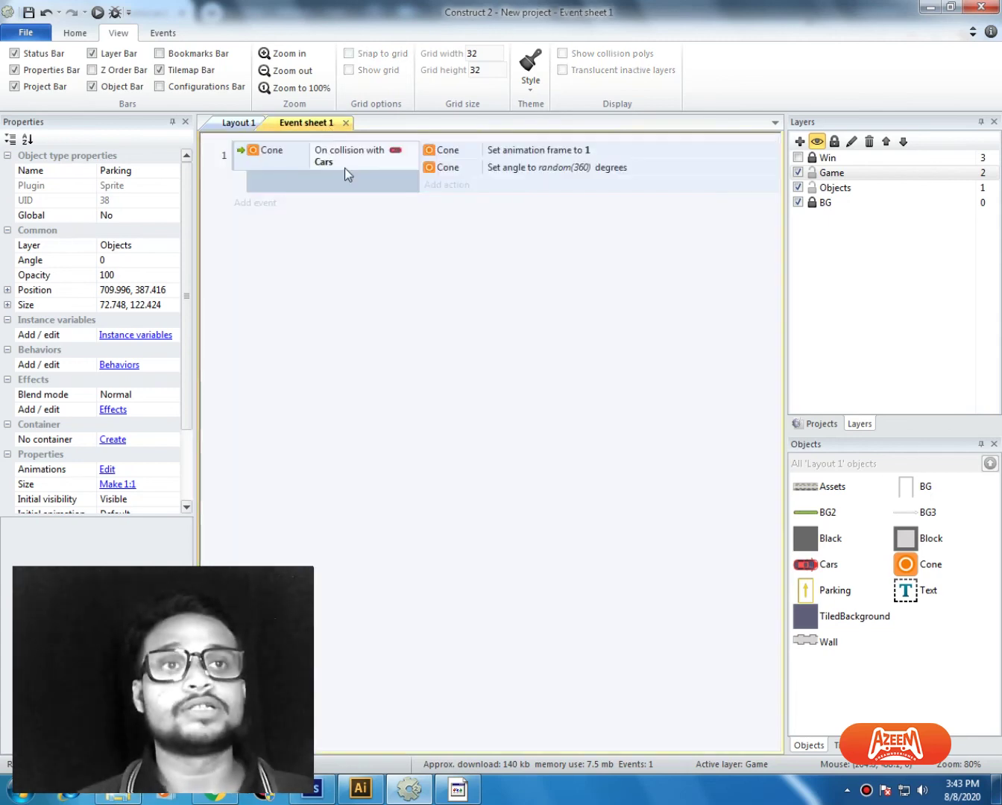
{"action": "left_click", "coordinate": [270, 205]}
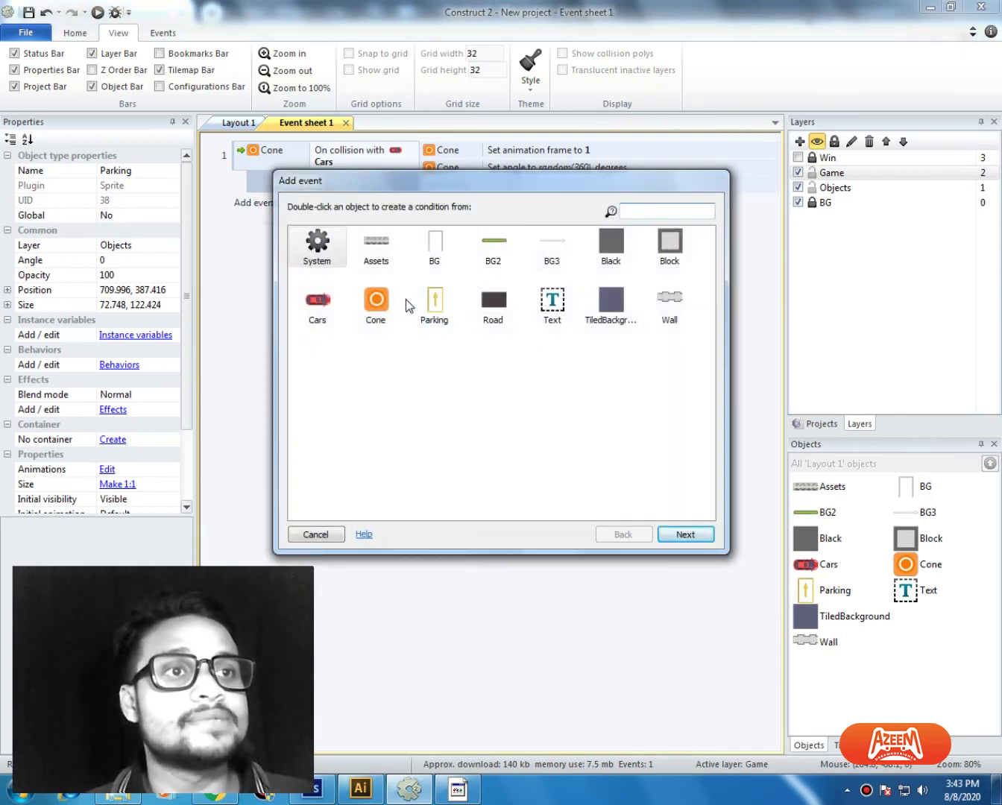
{"action": "left_click", "coordinate": [435, 311]}
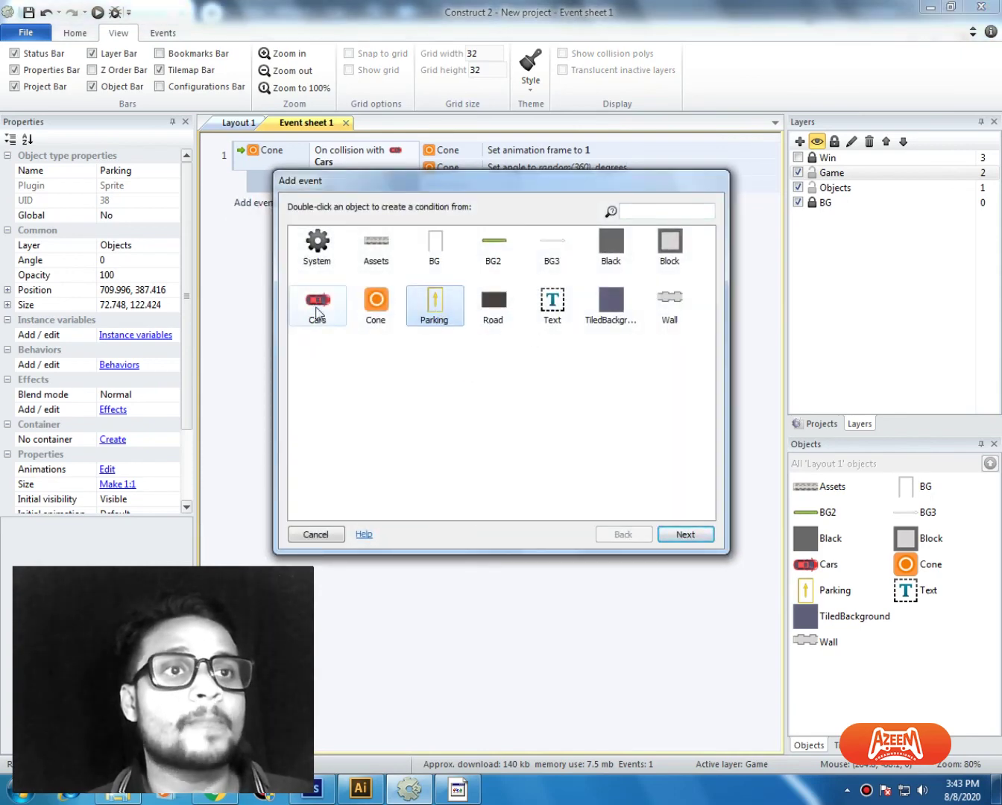
{"action": "left_click", "coordinate": [317, 305]}
{"action": "left_click", "coordinate": [437, 313]}
{"action": "left_click", "coordinate": [333, 301]}
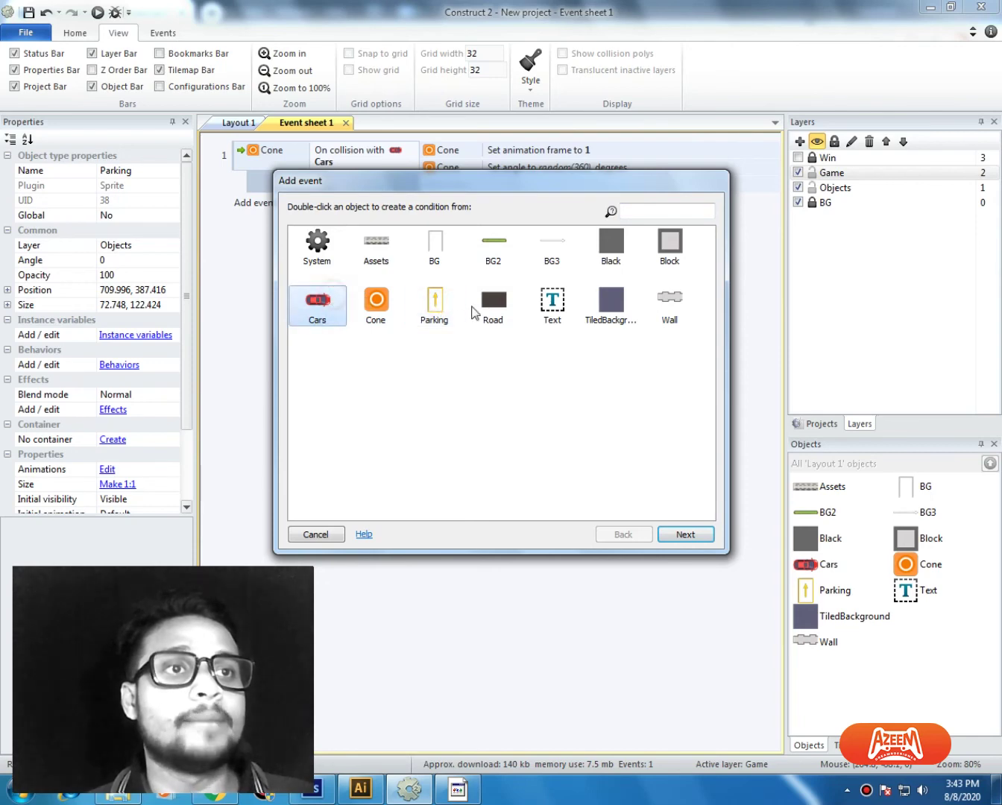
{"action": "left_click", "coordinate": [441, 309]}
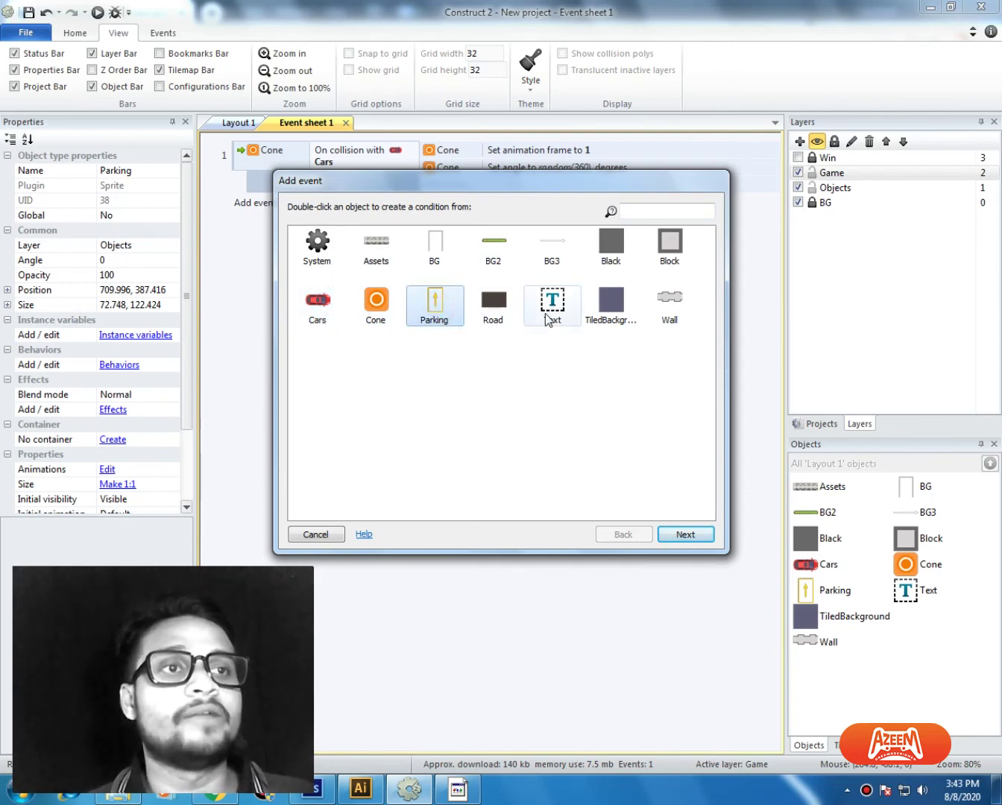
{"action": "double_click", "coordinate": [446, 312]}
{"action": "left_click_drag", "start_coordinate": [712, 298], "coordinate": [713, 246]}
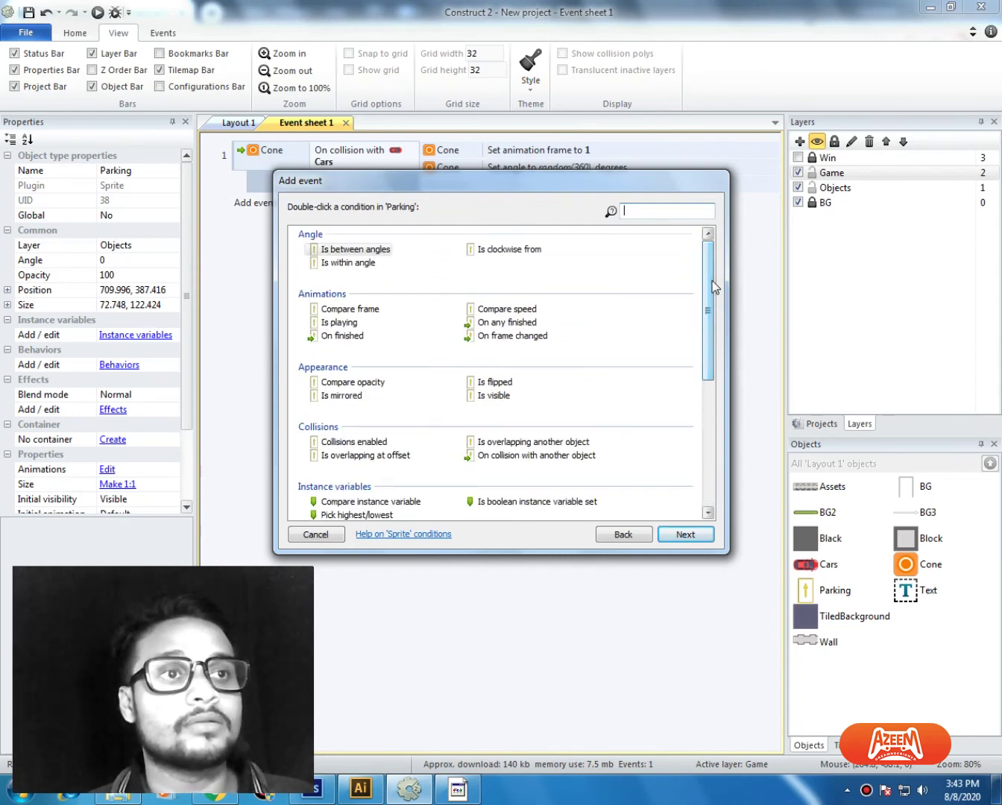
{"action": "key", "text": "Escape"}
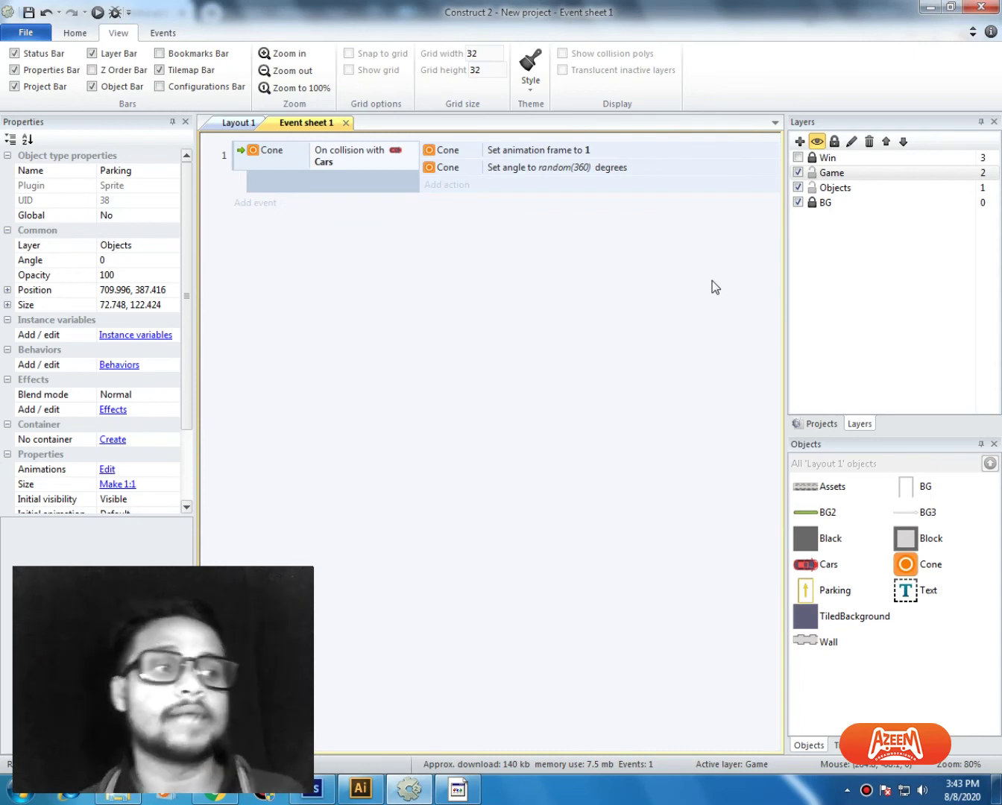
Step: Return to Layout 1 and examine the properties of all six cars, comparing their UIDs
{"action": "left_click", "coordinate": [238, 123]}
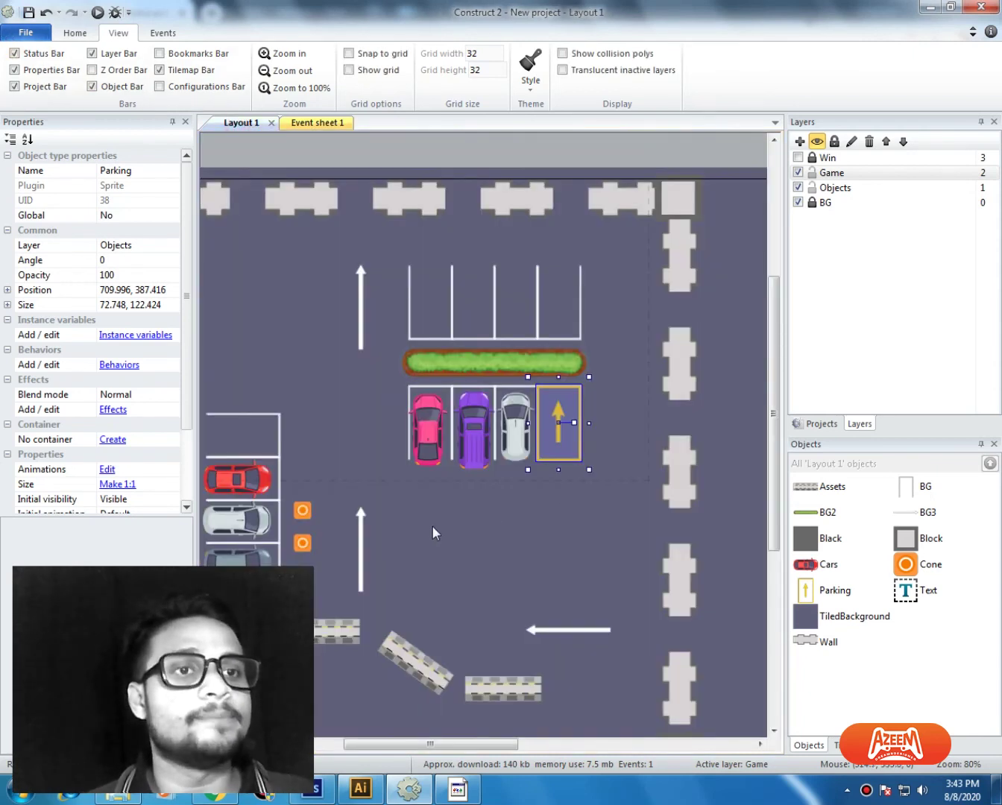
{"action": "middle_click_drag", "start_coordinate": [494, 476], "coordinate": [555, 435]}
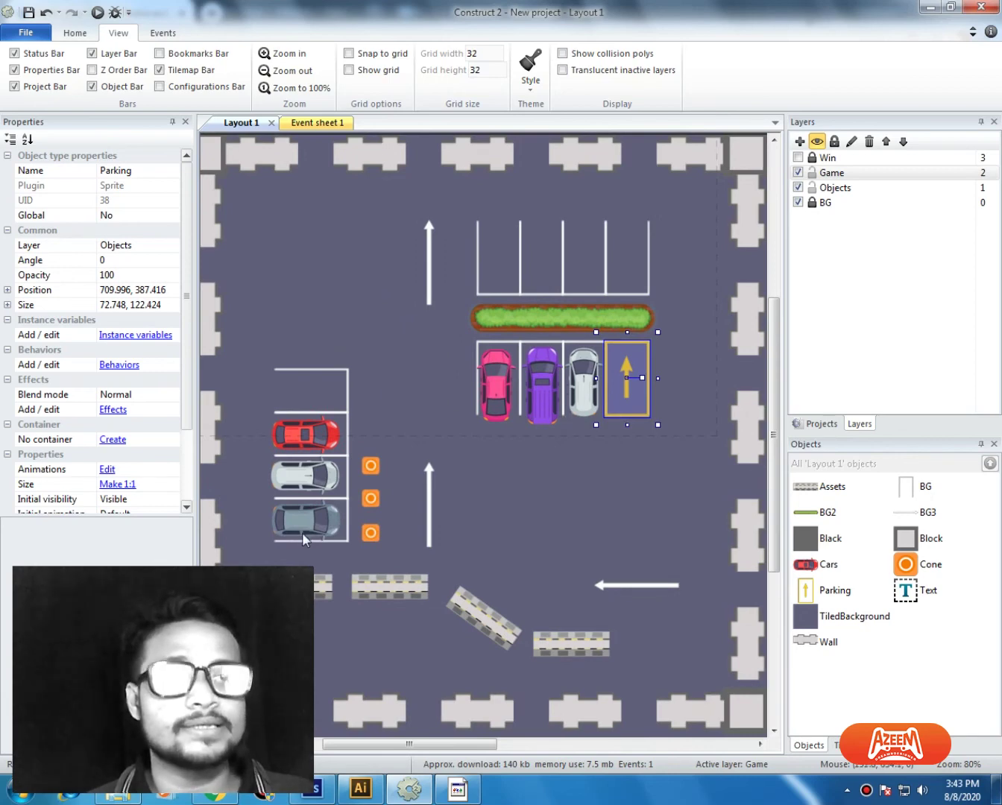
{"action": "left_click", "coordinate": [583, 412]}
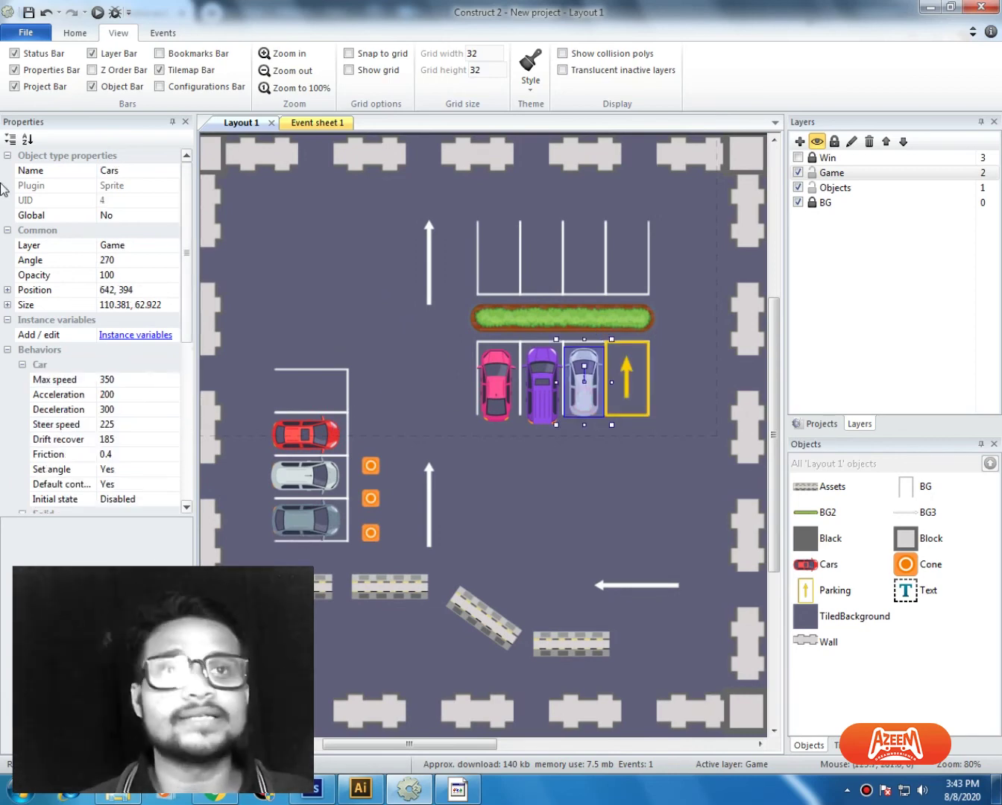
{"action": "left_click", "coordinate": [542, 389]}
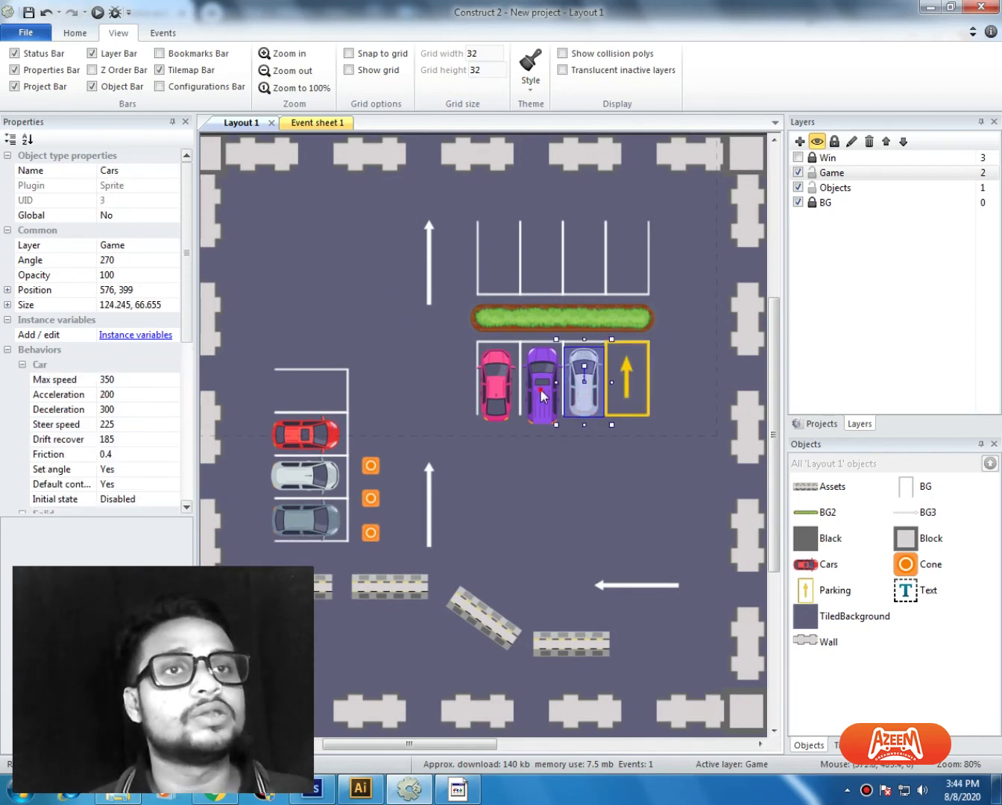
{"action": "left_click", "coordinate": [501, 390]}
{"action": "left_click", "coordinate": [332, 431]}
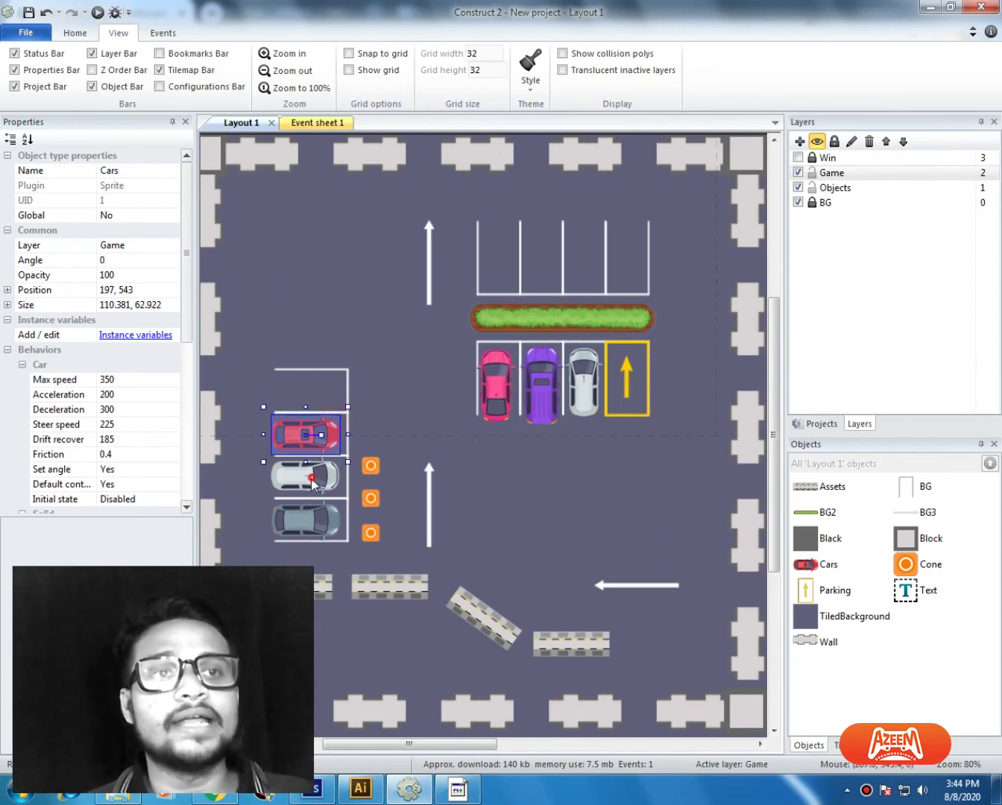
{"action": "left_click", "coordinate": [316, 477]}
{"action": "left_click", "coordinate": [313, 525]}
{"action": "left_click", "coordinate": [322, 478]}
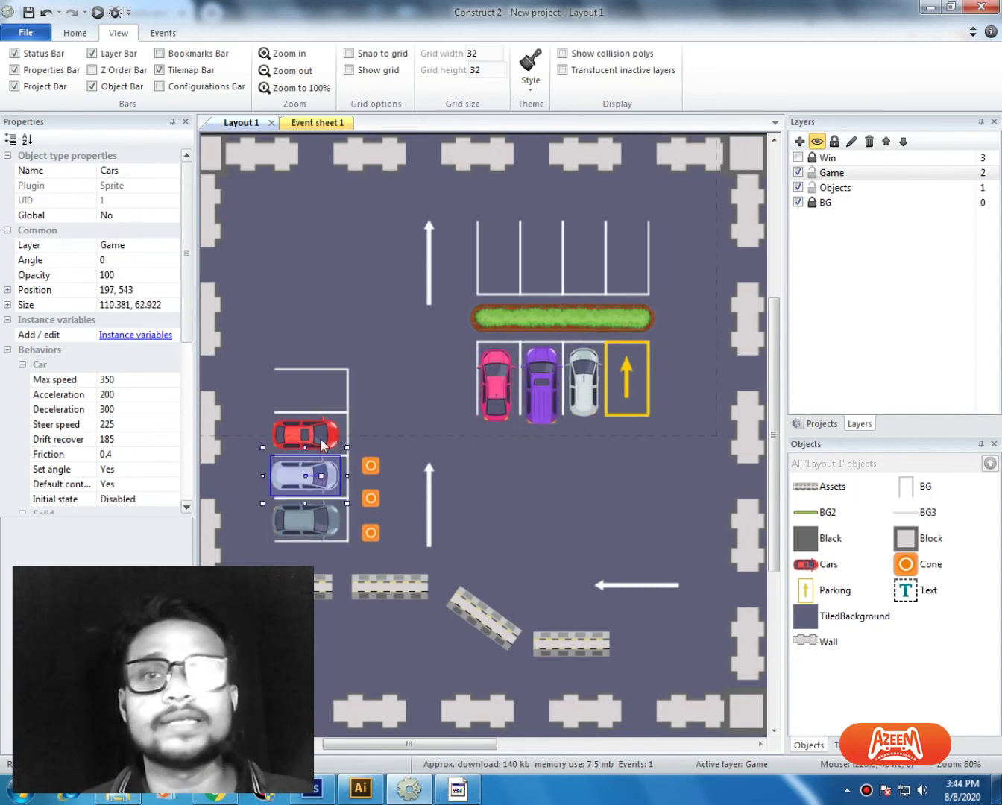
{"action": "left_click", "coordinate": [322, 440]}
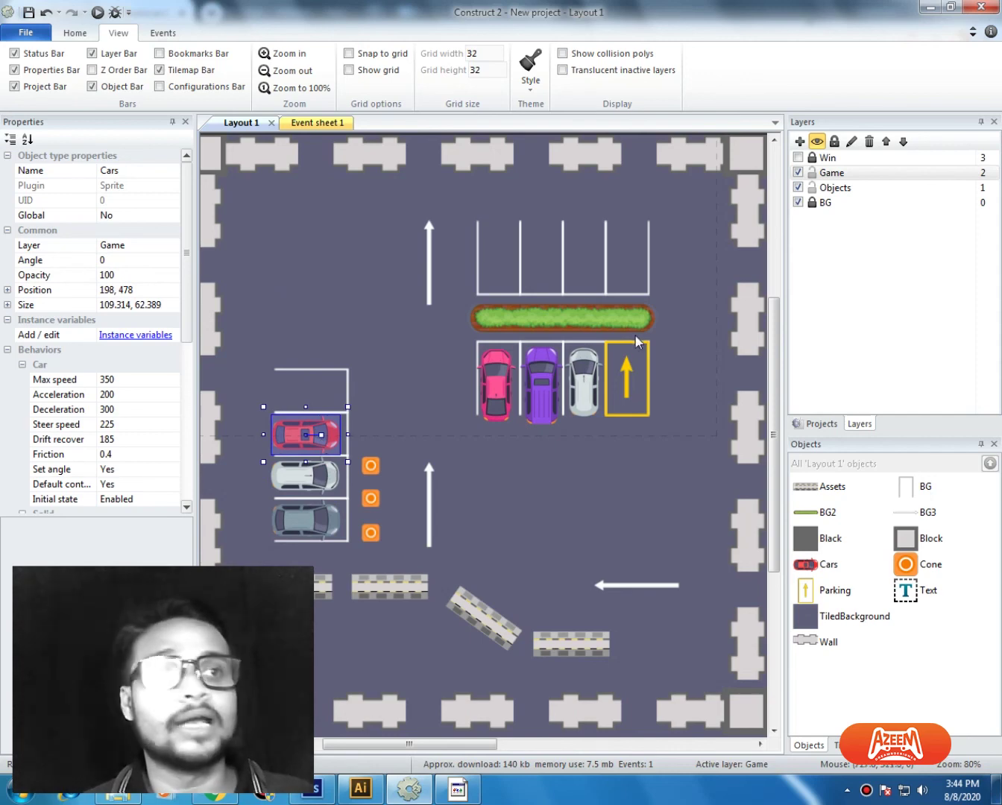
{"action": "left_click", "coordinate": [511, 403]}
{"action": "left_click", "coordinate": [543, 409]}
{"action": "left_click", "coordinate": [586, 403]}
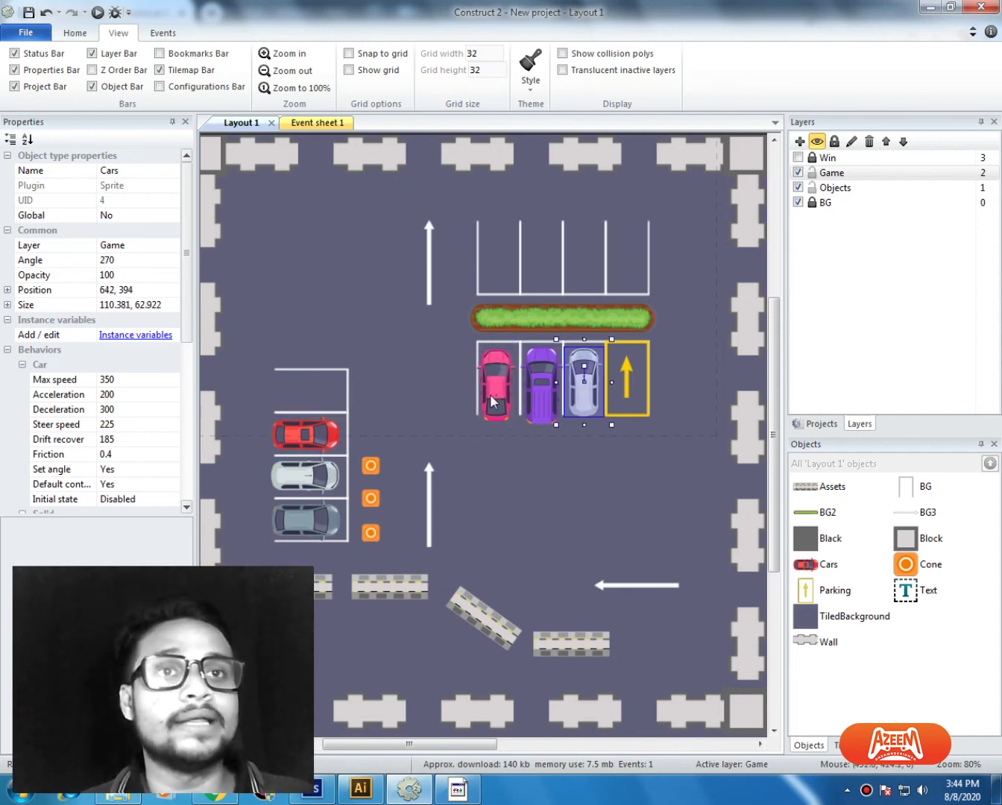
{"action": "left_click", "coordinate": [490, 395]}
Step: Examine the UID and Global properties of the red car beside the cones
{"action": "left_click", "coordinate": [321, 438]}
{"action": "left_click", "coordinate": [123, 215]}
{"action": "left_click", "coordinate": [121, 199]}
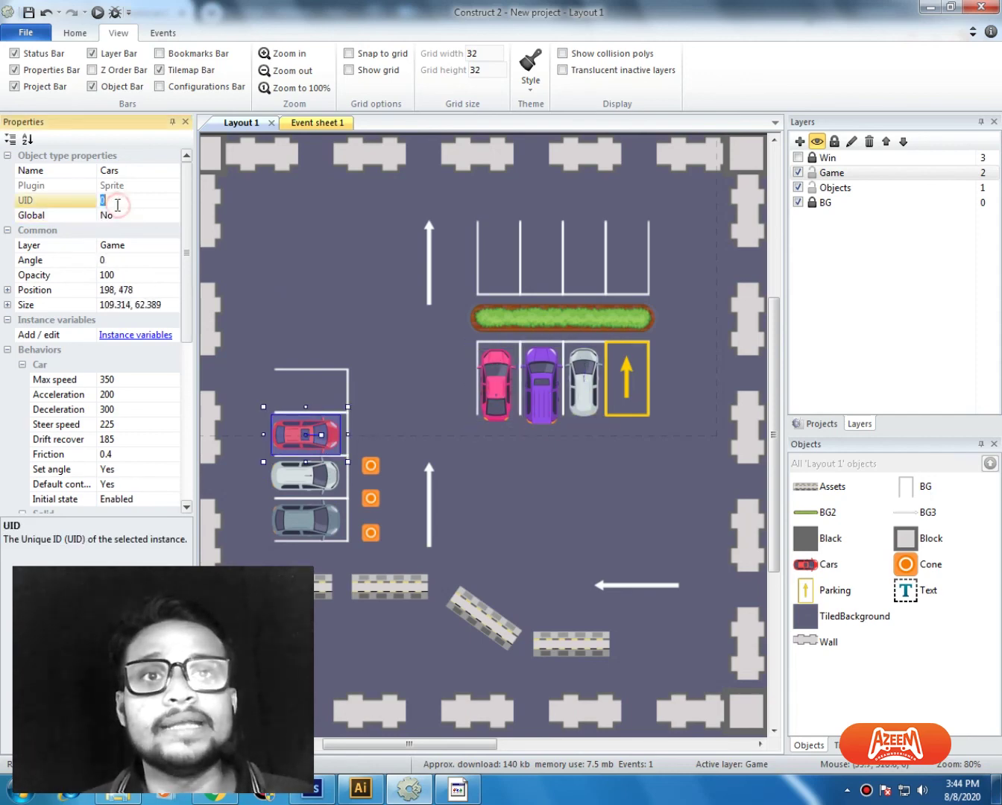
{"action": "left_click", "coordinate": [114, 213]}
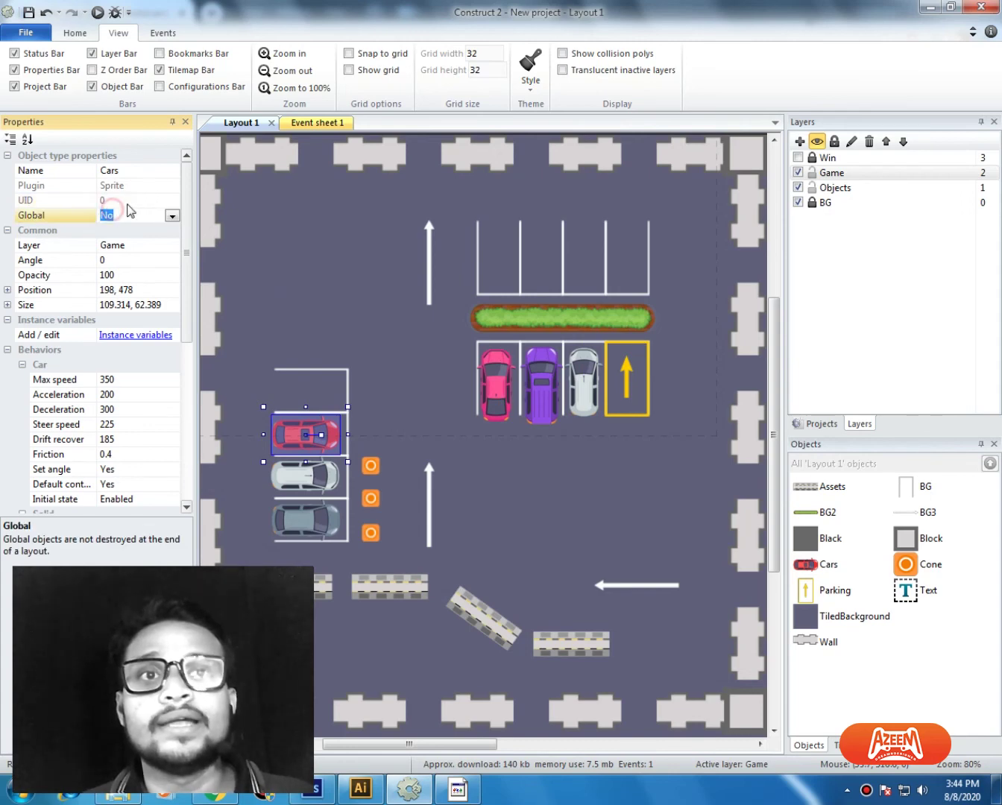
{"action": "left_click", "coordinate": [139, 200]}
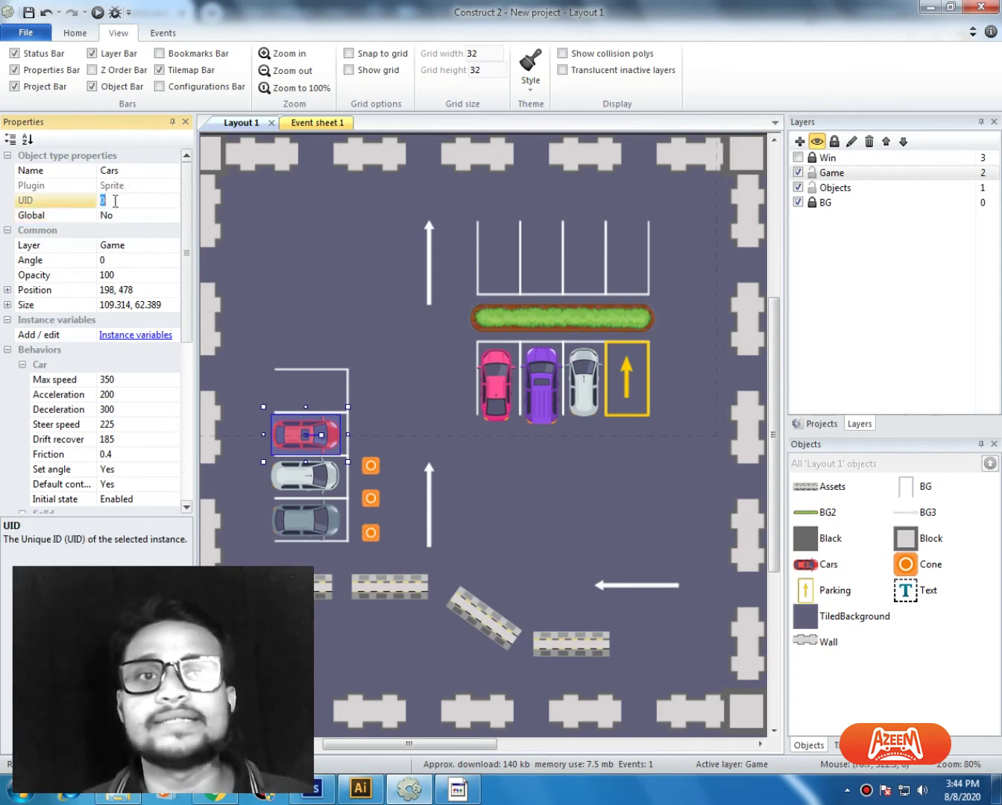
Step: Compare the UIDs of the other five cars with the red car's UID, ending with the red car selected
{"action": "left_click", "coordinate": [317, 486]}
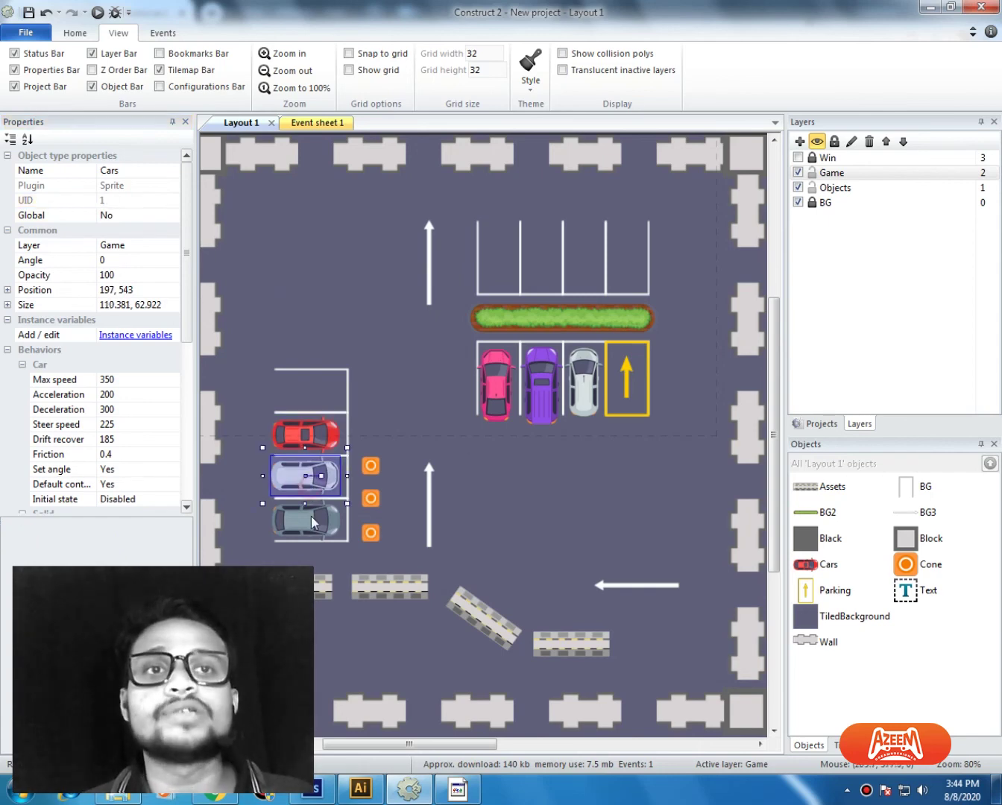
{"action": "left_click", "coordinate": [312, 517]}
{"action": "left_click", "coordinate": [510, 392]}
{"action": "left_click", "coordinate": [543, 392]}
{"action": "left_click", "coordinate": [572, 389]}
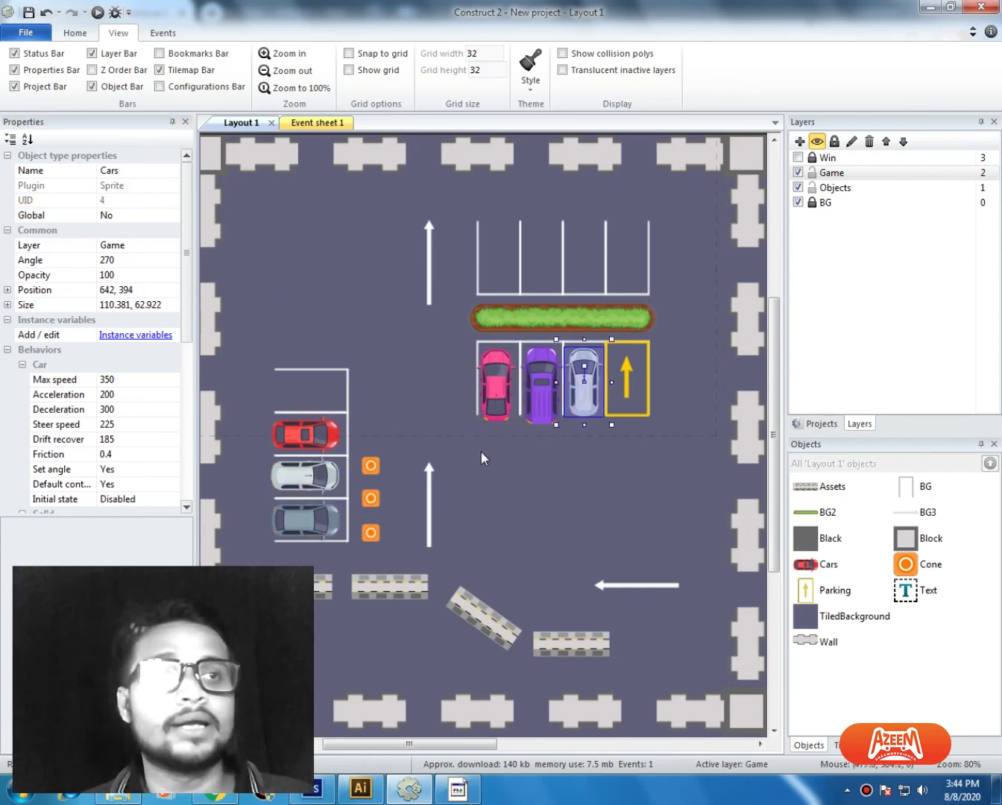
{"action": "left_click", "coordinate": [481, 458]}
{"action": "left_click", "coordinate": [322, 442]}
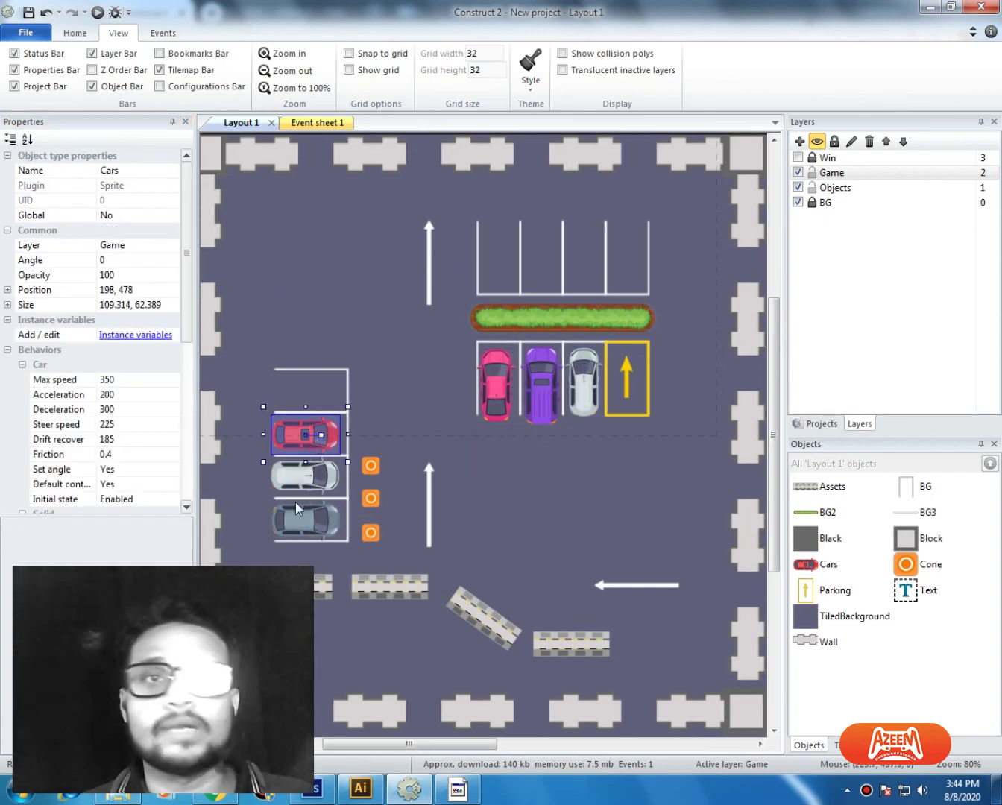
{"action": "left_click", "coordinate": [159, 207]}
{"action": "scroll", "coordinate": [186, 212], "scroll_direction": "down", "scroll_amount": 2}
{"action": "scroll", "coordinate": [193, 211], "scroll_direction": "up", "scroll_amount": 2}
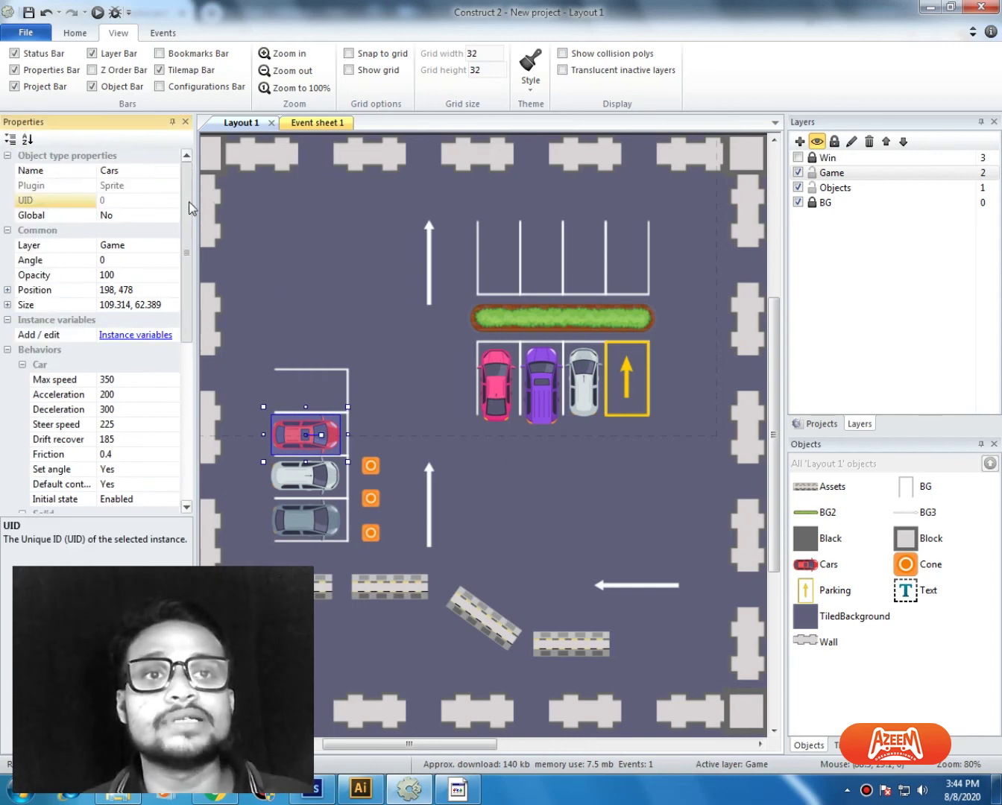
{"action": "left_click", "coordinate": [137, 209]}
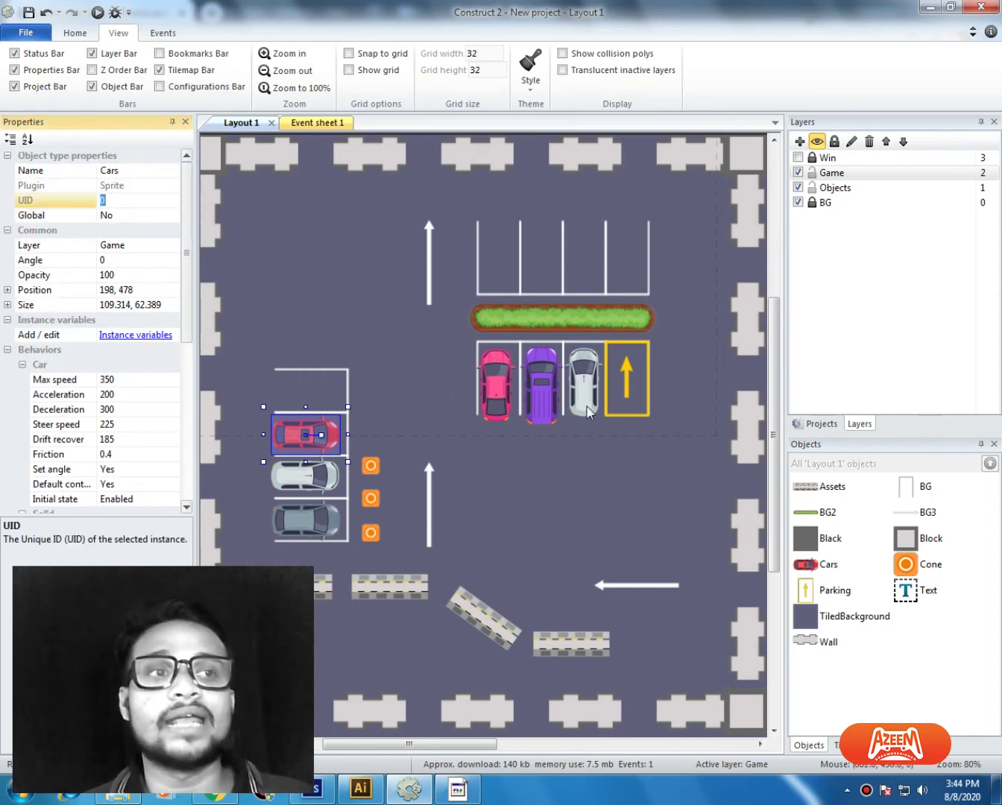
Step: Recheck the UIDs of the parked cars against the red car's UID, and open Event sheet 1
{"action": "left_click", "coordinate": [542, 384]}
{"action": "left_click", "coordinate": [584, 380]}
{"action": "left_click", "coordinate": [473, 387]}
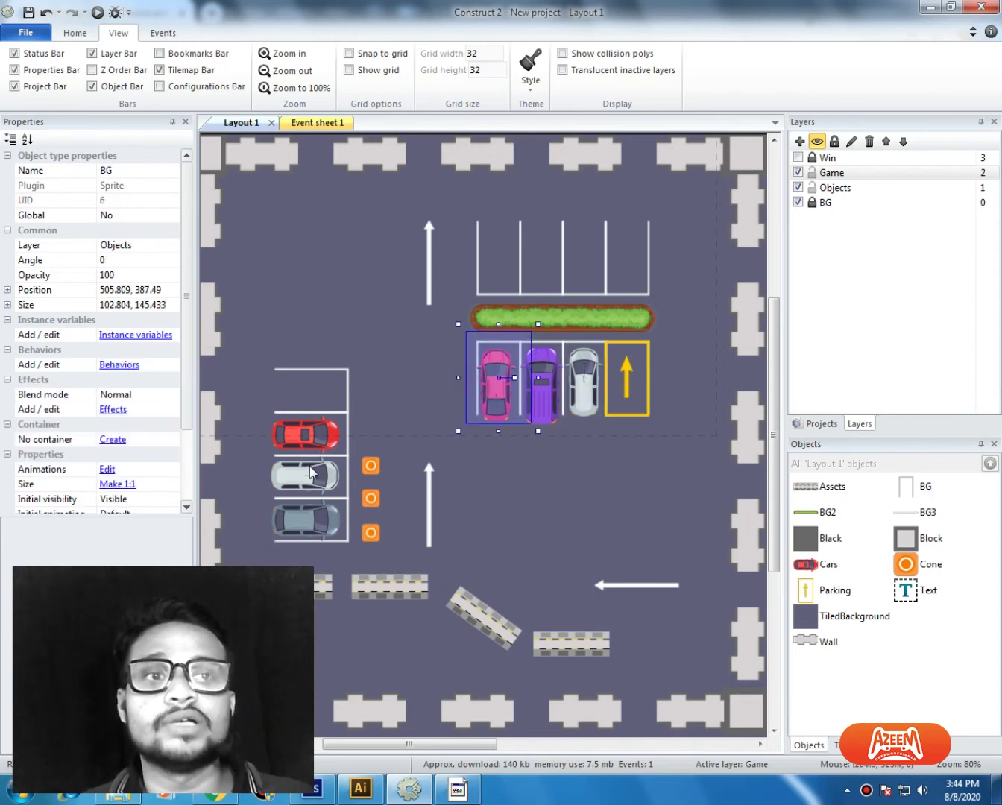
{"action": "left_click", "coordinate": [313, 472]}
{"action": "left_click", "coordinate": [331, 523]}
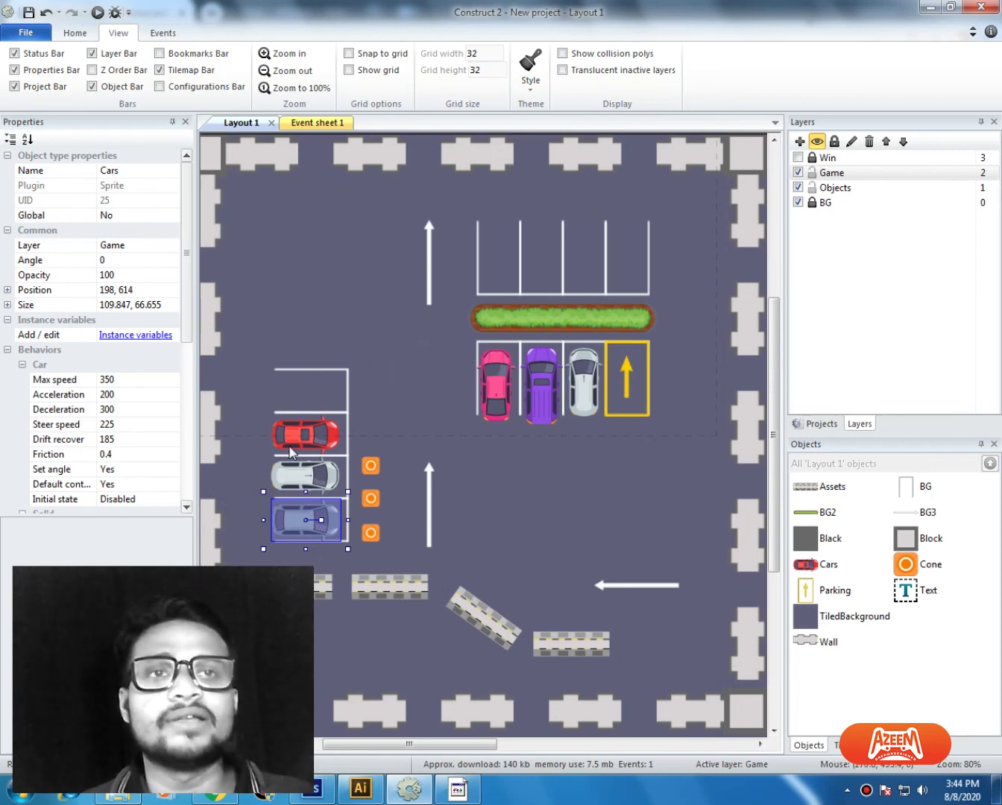
{"action": "left_click", "coordinate": [306, 435]}
{"action": "left_click", "coordinate": [314, 122]}
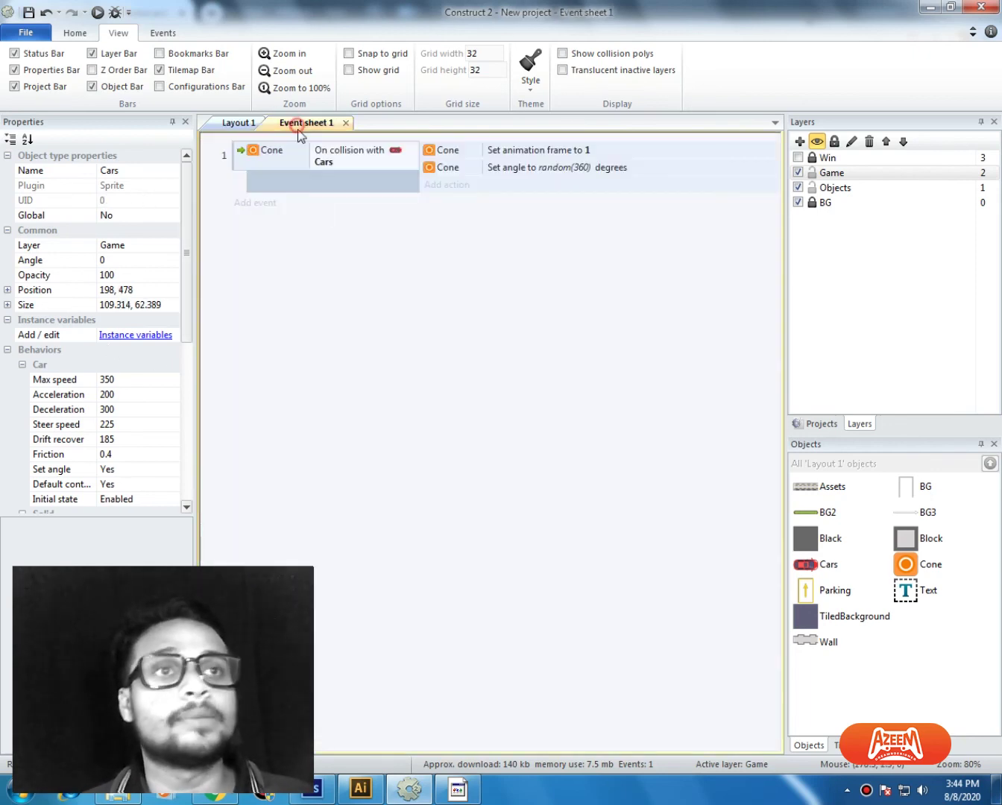
{"action": "left_click", "coordinate": [262, 211]}
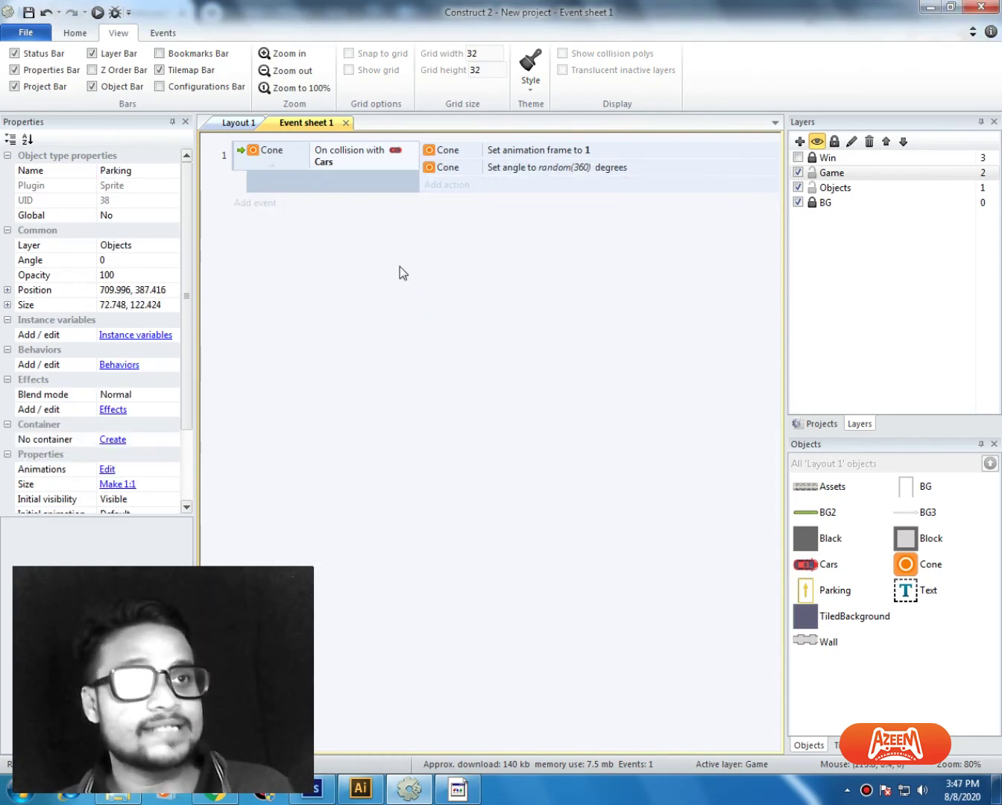
Step: Open the yellow Parking sprite's animation from Layout 1 and duplicate its frame 0
{"action": "left_click", "coordinate": [239, 122]}
{"action": "double_click", "coordinate": [624, 394]}
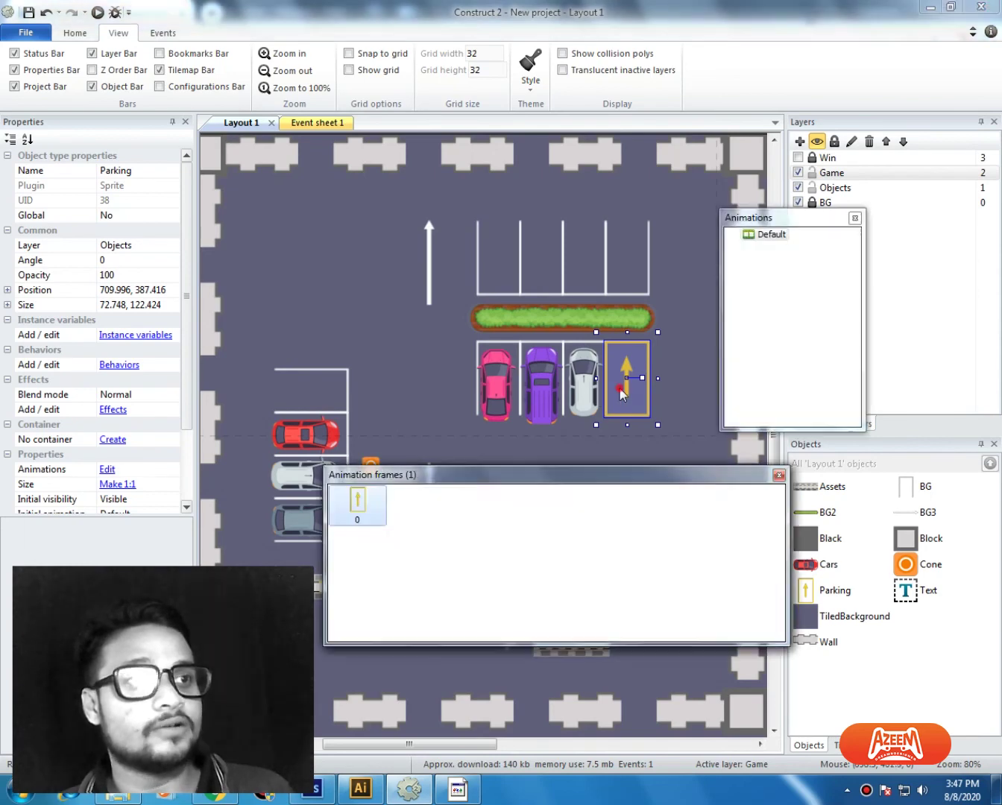
{"action": "left_click", "coordinate": [358, 513]}
{"action": "right_click", "coordinate": [355, 509]}
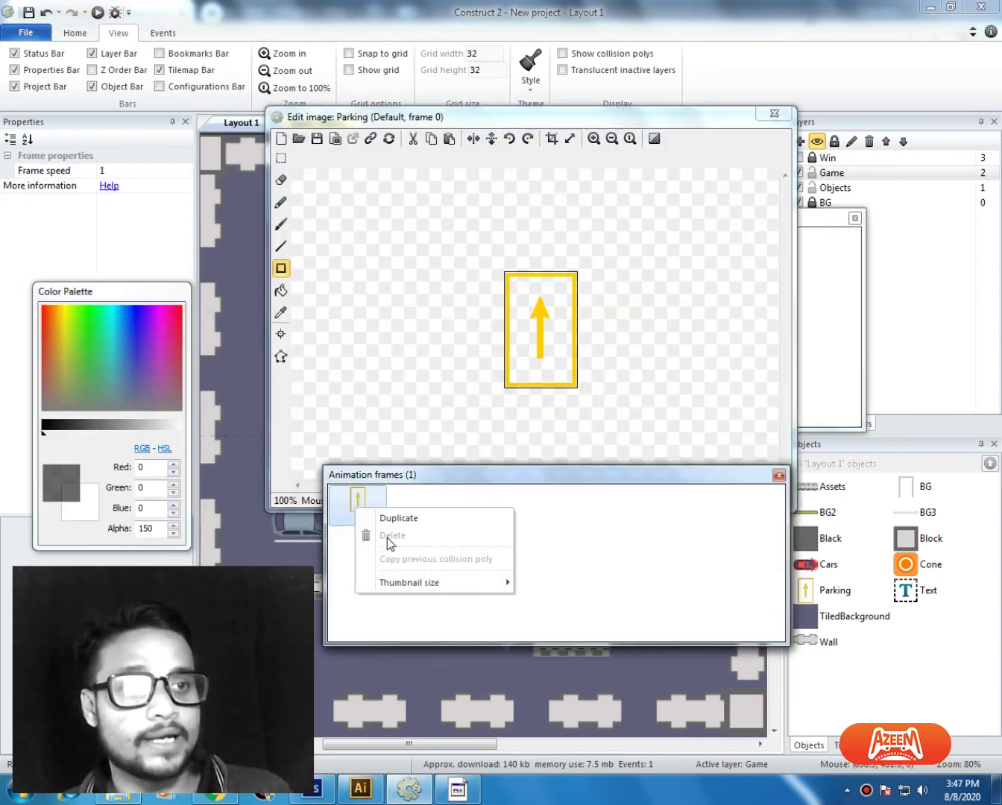
{"action": "left_click", "coordinate": [435, 522]}
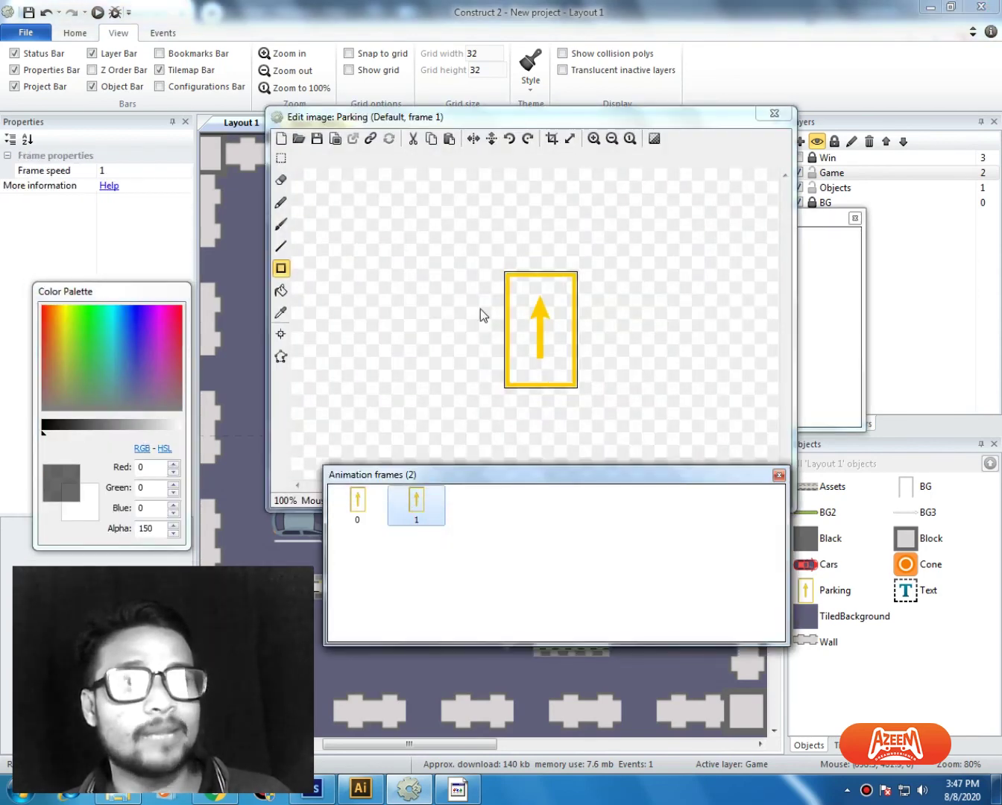
Step: Fill the arrow and border in Parking's frame 1 with opaque green: Red 99, Green 206, Blue 48, Alpha 255
{"action": "left_click", "coordinate": [281, 290]}
{"action": "left_click", "coordinate": [87, 330]}
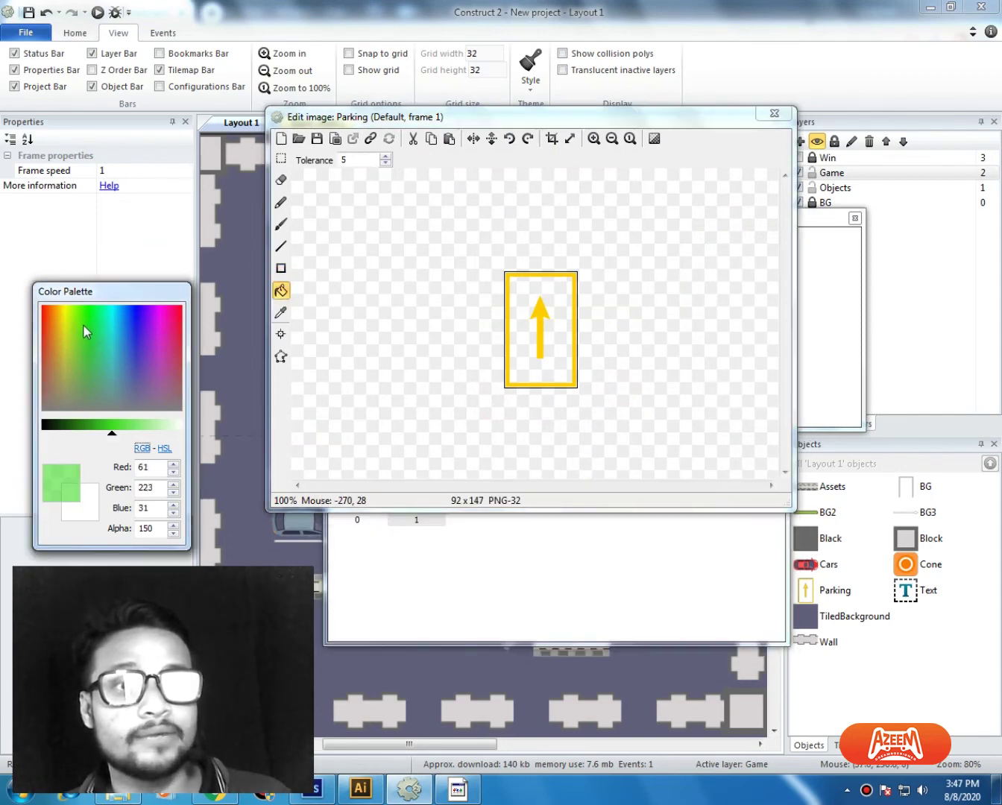
{"action": "left_click", "coordinate": [83, 324]}
{"action": "double_click", "coordinate": [161, 527]}
{"action": "type", "text": "25"}
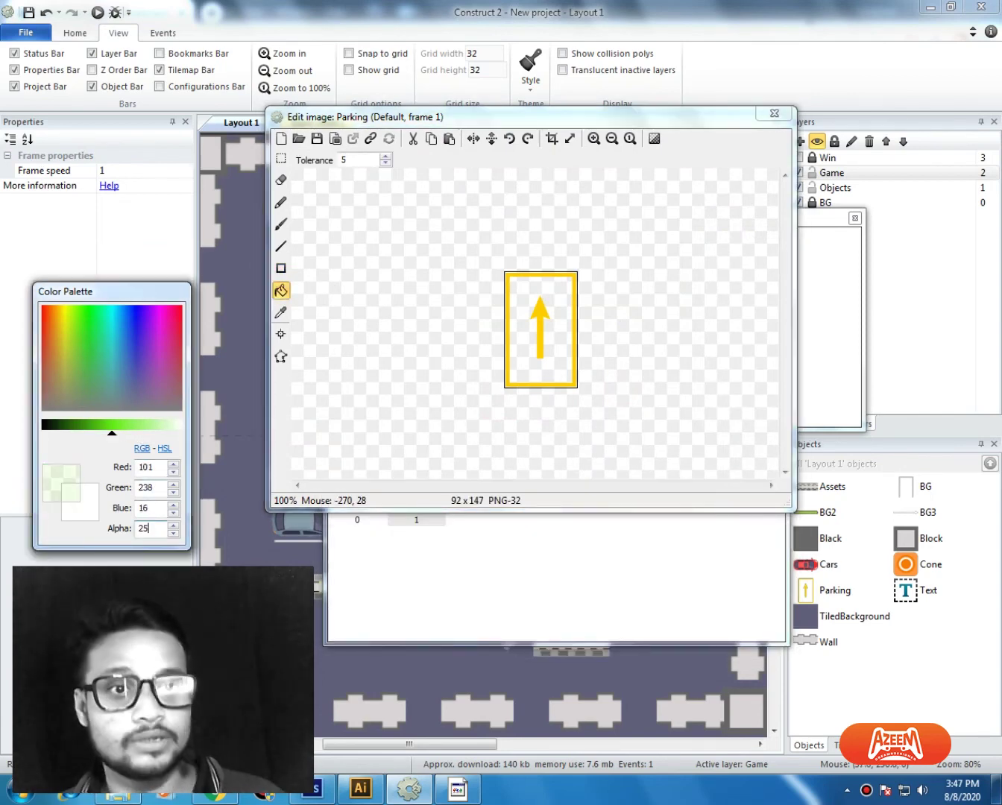
{"action": "type", "text": "5"}
{"action": "left_click", "coordinate": [81, 343]}
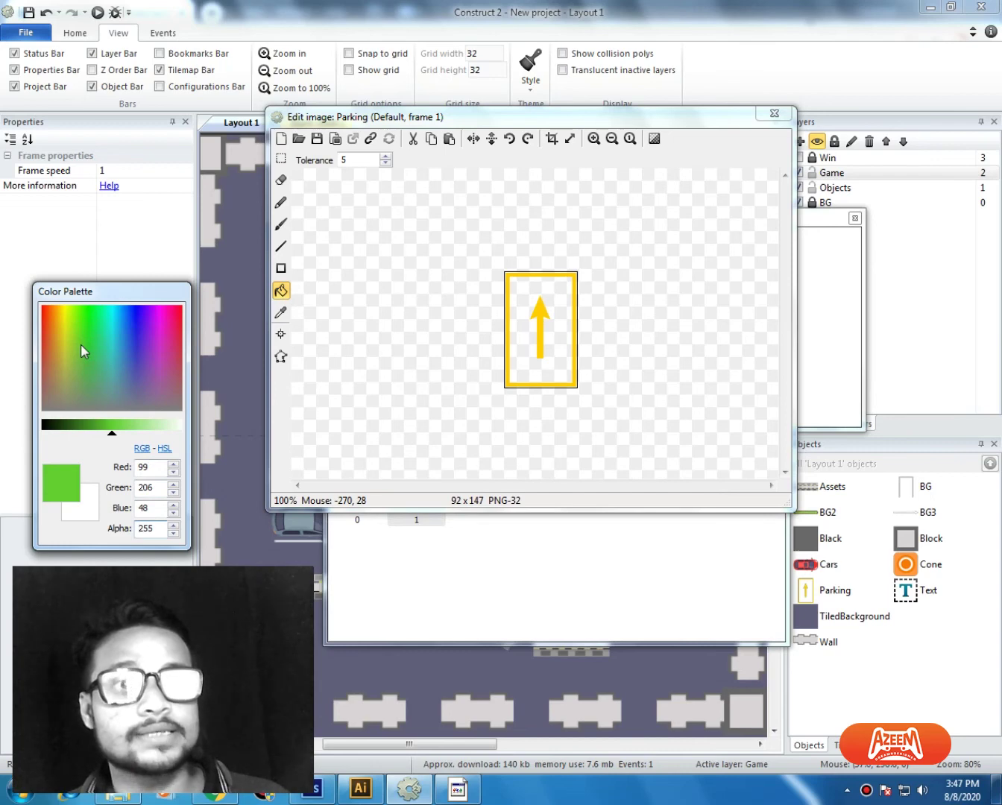
{"action": "left_click", "coordinate": [539, 307]}
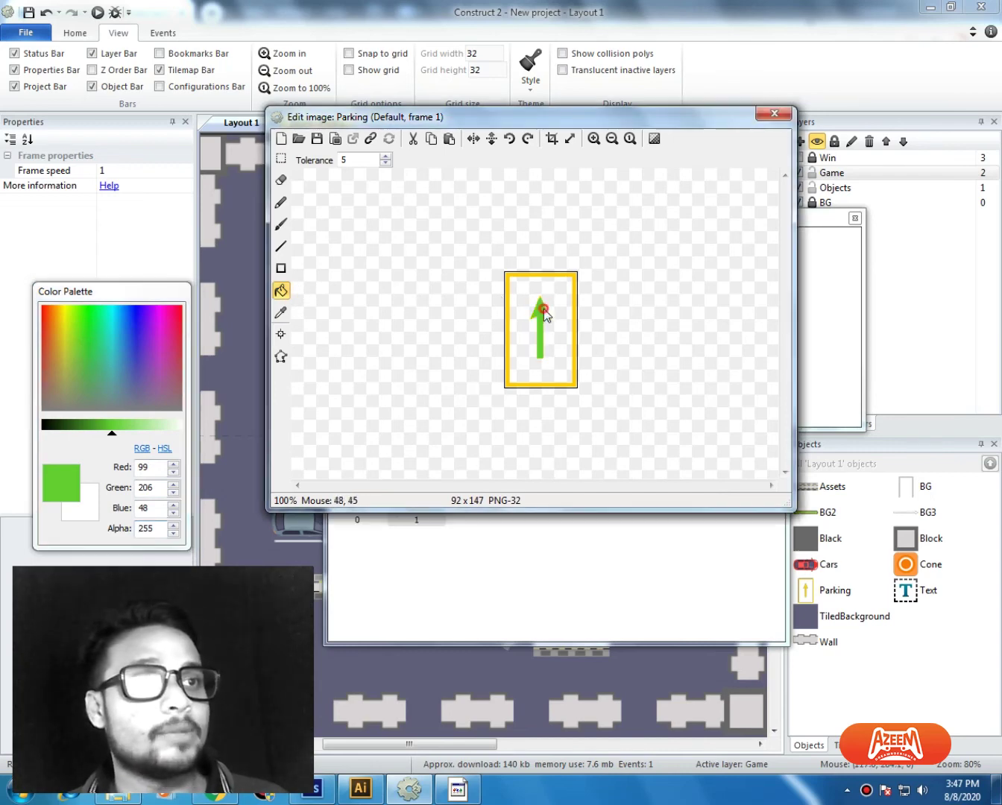
{"action": "left_click", "coordinate": [575, 282]}
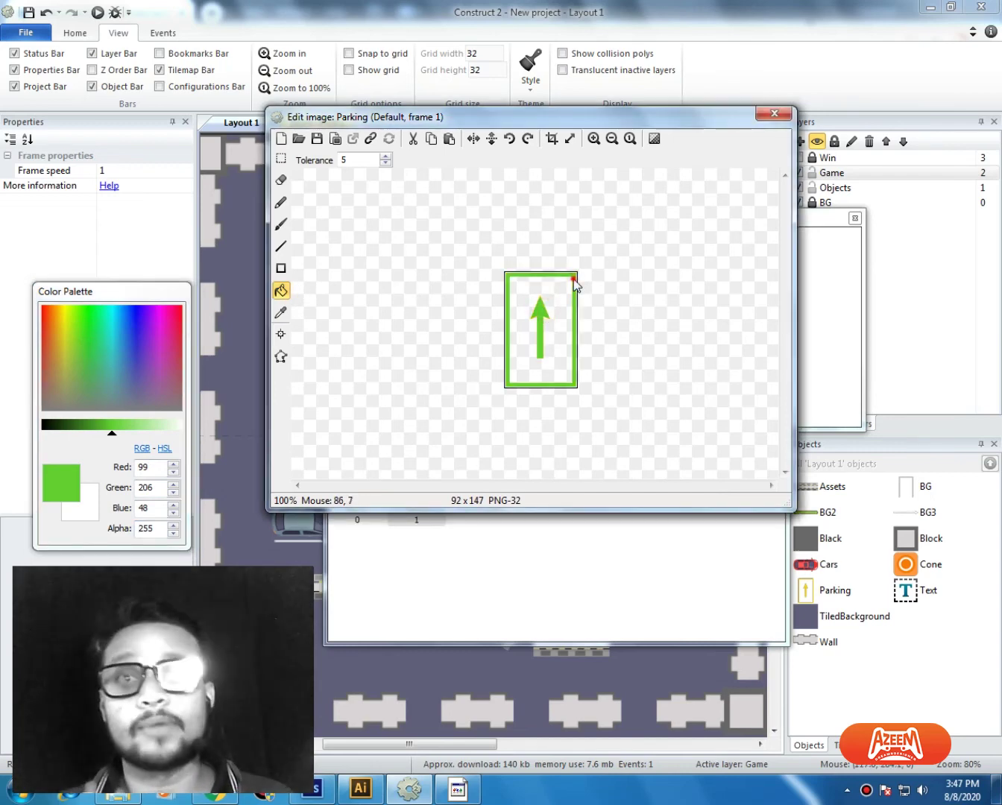
{"action": "left_click", "coordinate": [537, 562]}
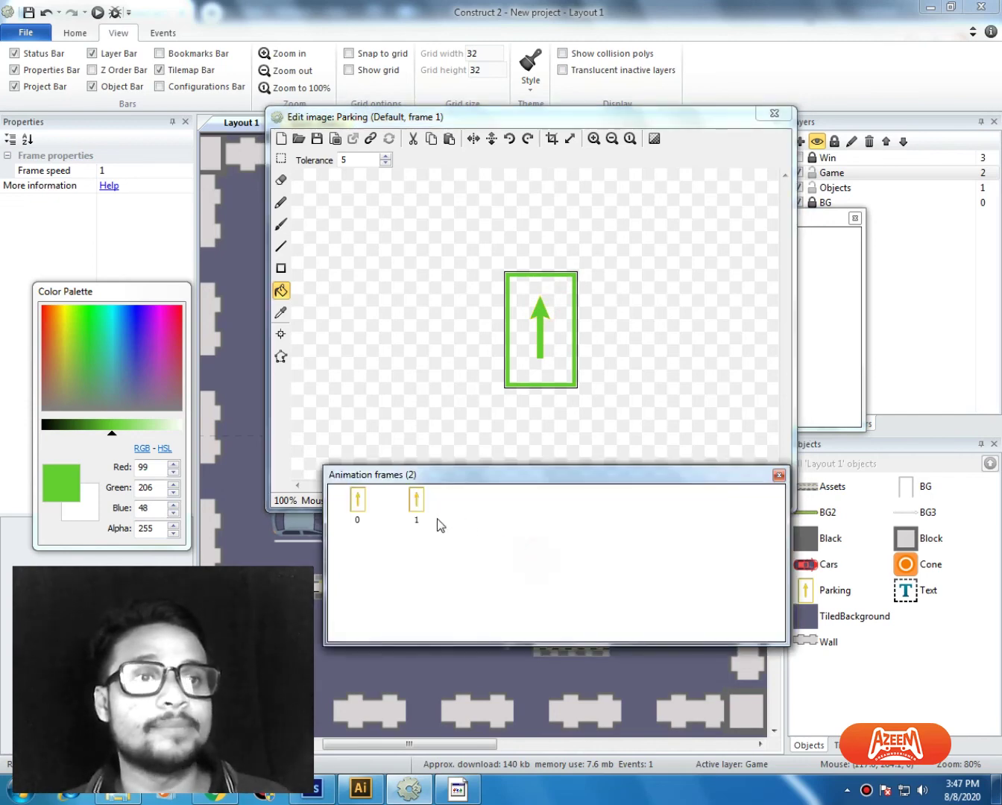
{"action": "left_click", "coordinate": [438, 525]}
Step: Set the speed of Parking's Default animation to 0 and close the image editor
{"action": "left_click", "coordinate": [825, 294]}
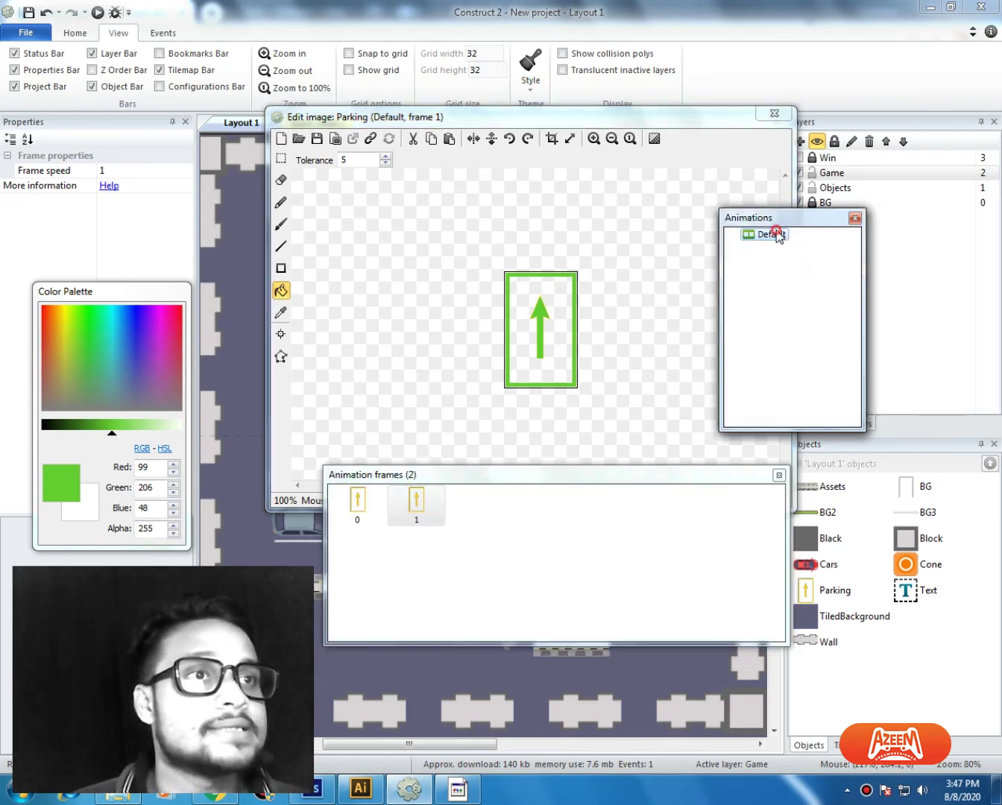
{"action": "left_click", "coordinate": [771, 234]}
{"action": "left_click", "coordinate": [148, 168]}
{"action": "type", "text": "0"}
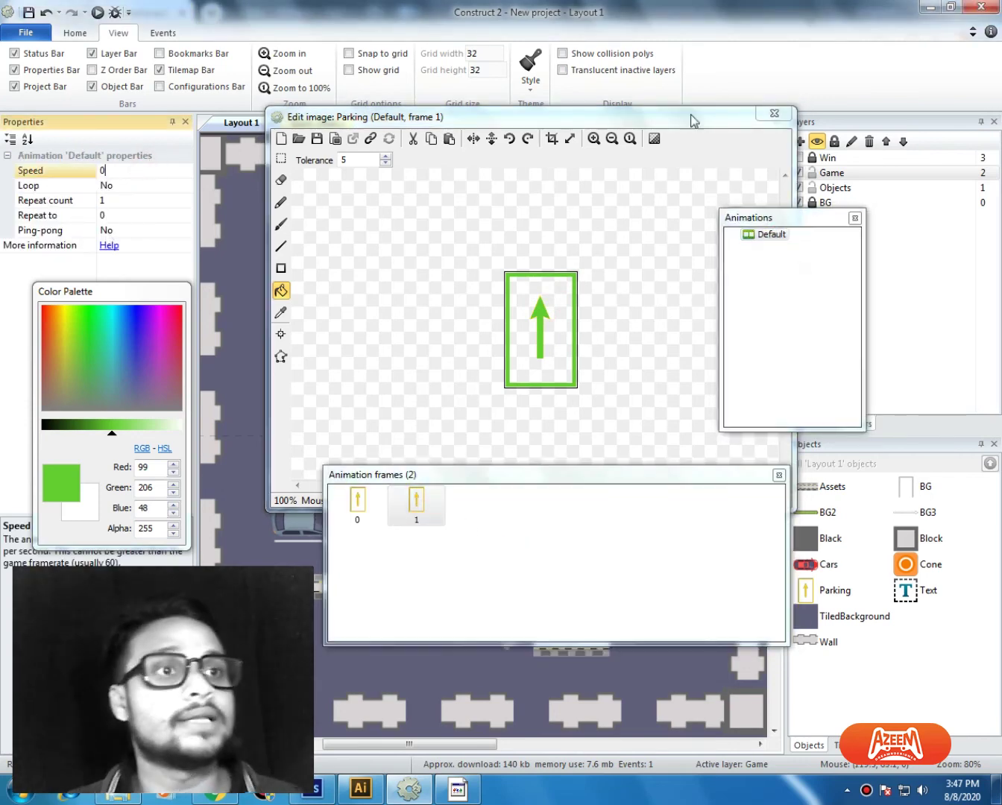
{"action": "left_click", "coordinate": [774, 114]}
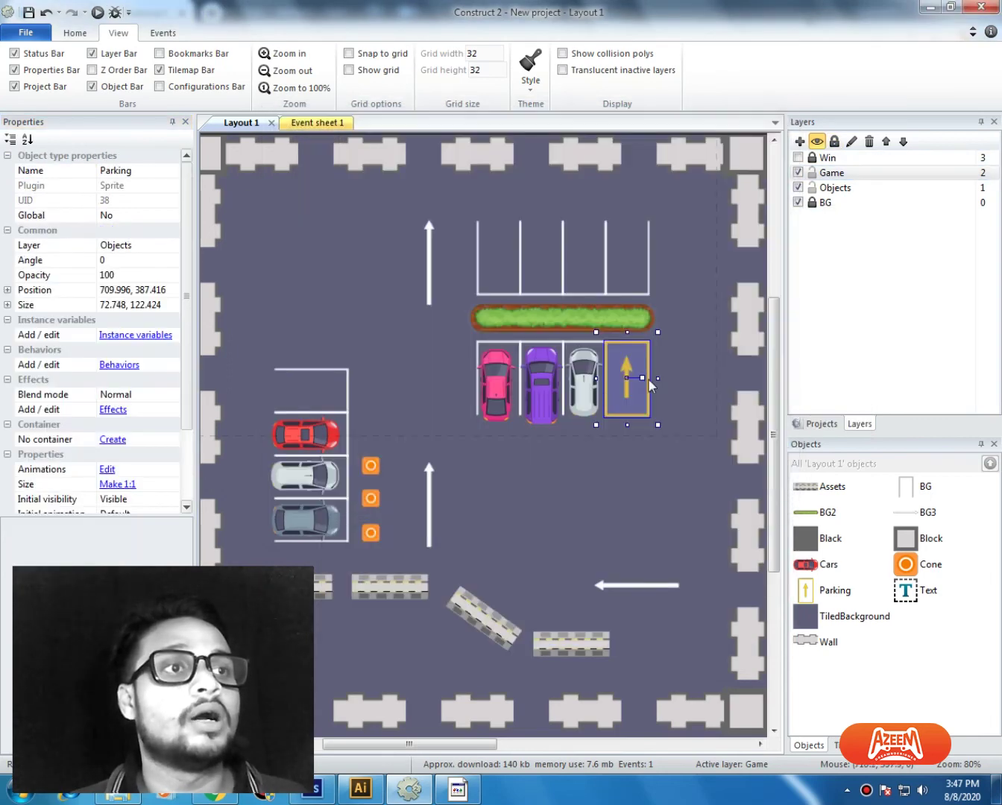
Step: Add an event to Event sheet 1 with the Cars condition Pick by unique ID, using UID 0
{"action": "left_click", "coordinate": [312, 123]}
{"action": "left_click", "coordinate": [256, 203]}
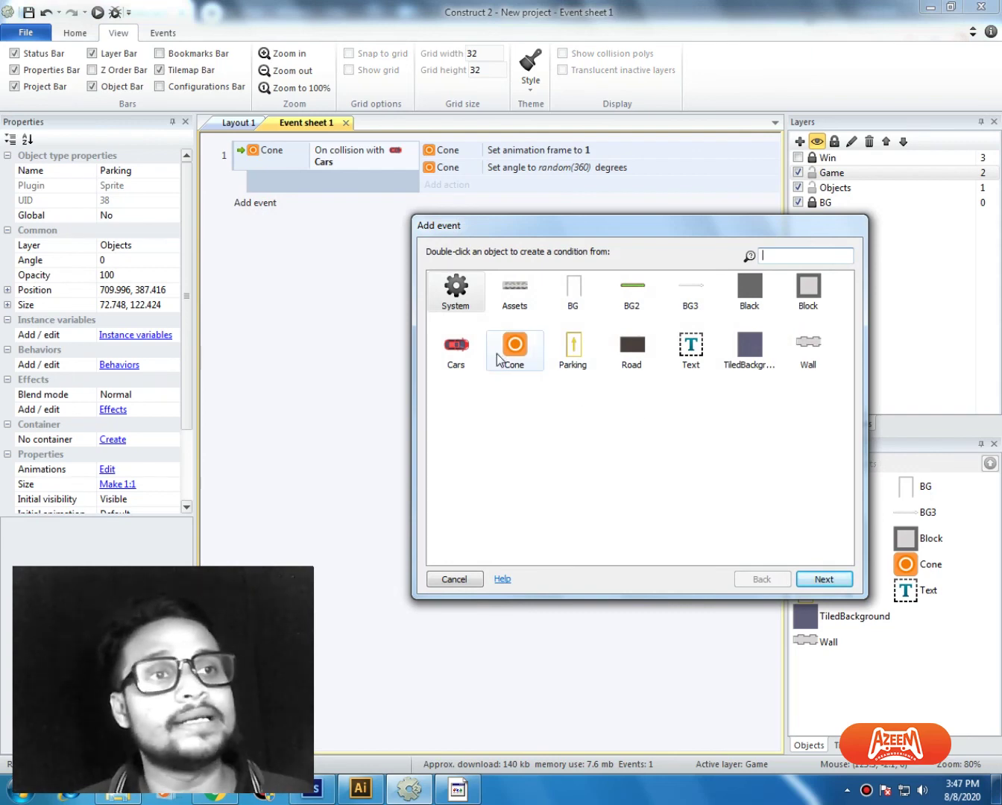
{"action": "double_click", "coordinate": [458, 352]}
{"action": "left_click_drag", "start_coordinate": [845, 336], "coordinate": [851, 415]}
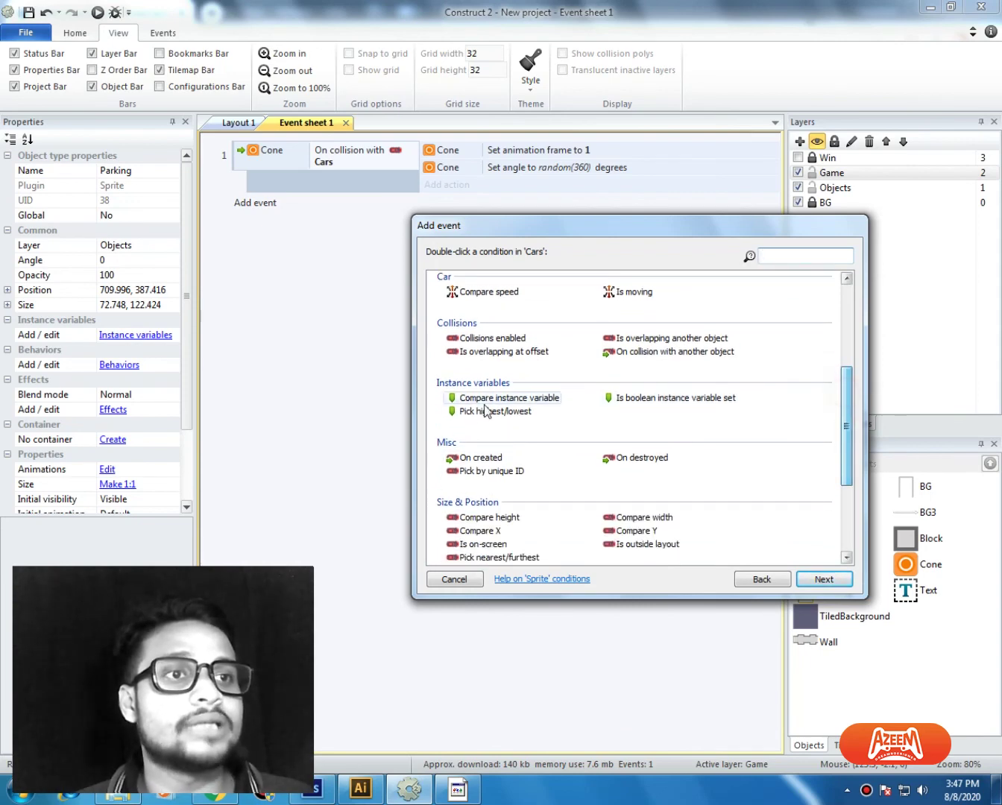
{"action": "double_click", "coordinate": [483, 470]}
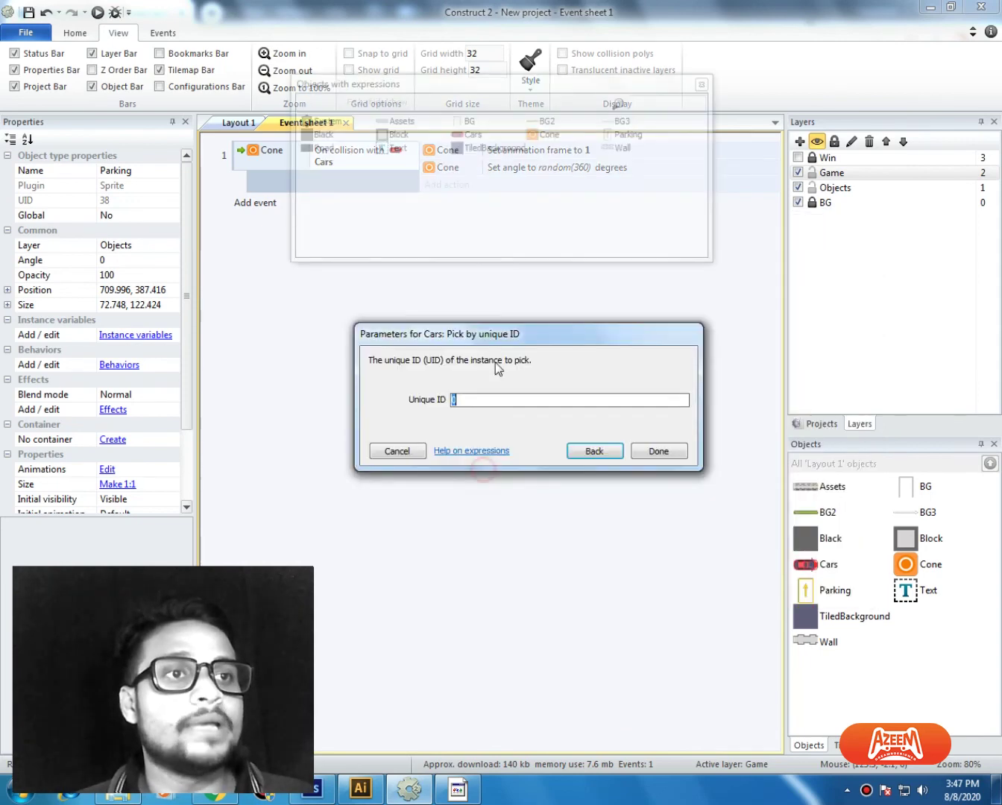
{"action": "left_click", "coordinate": [476, 401]}
{"action": "left_click", "coordinate": [659, 451]}
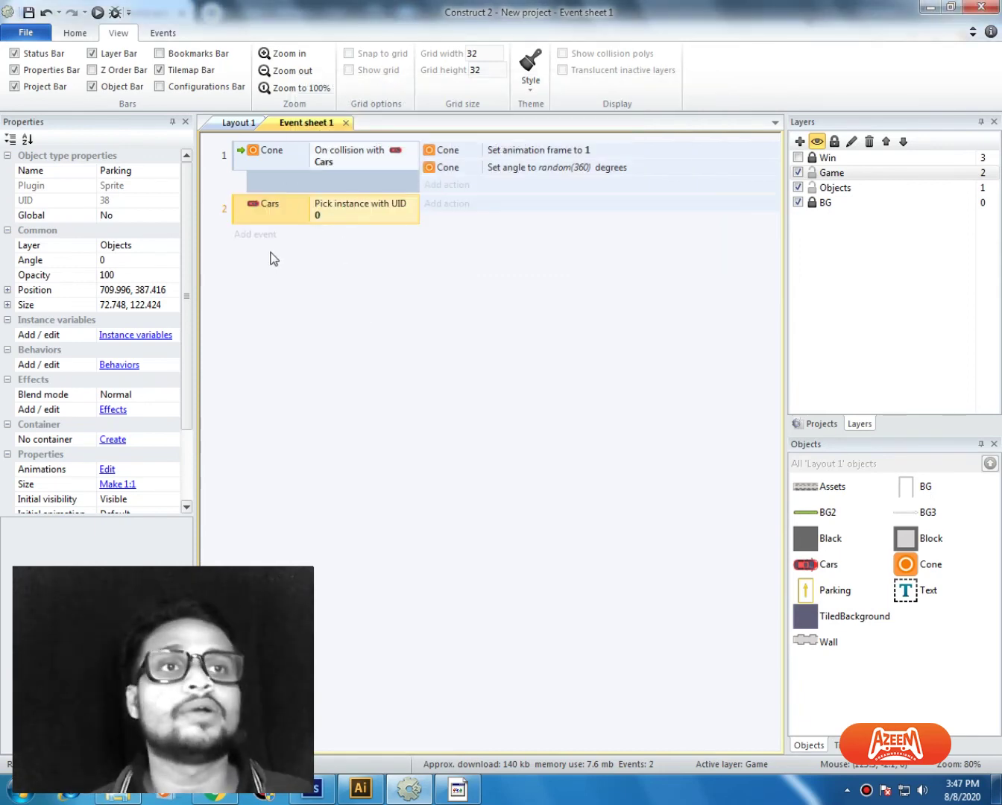
Step: Add a second condition to the UID 0 event that checks whether Cars is overlapping Parking
{"action": "left_click", "coordinate": [354, 245]}
{"action": "left_click", "coordinate": [338, 212]}
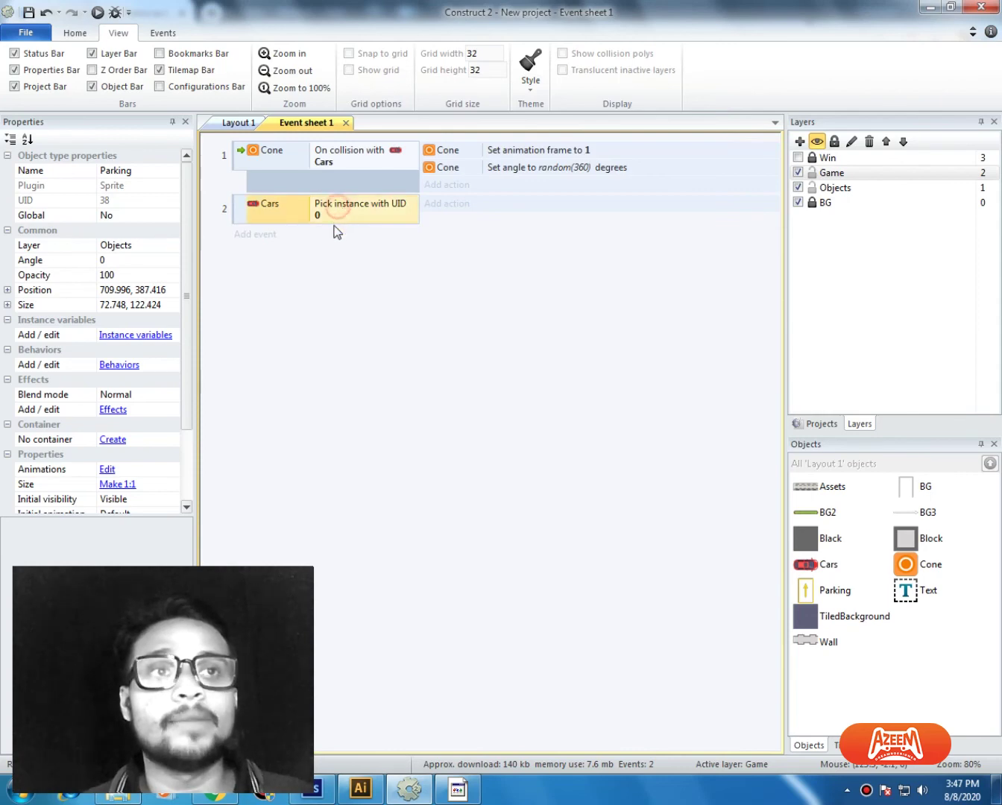
{"action": "left_click", "coordinate": [315, 271]}
{"action": "right_click", "coordinate": [337, 213]}
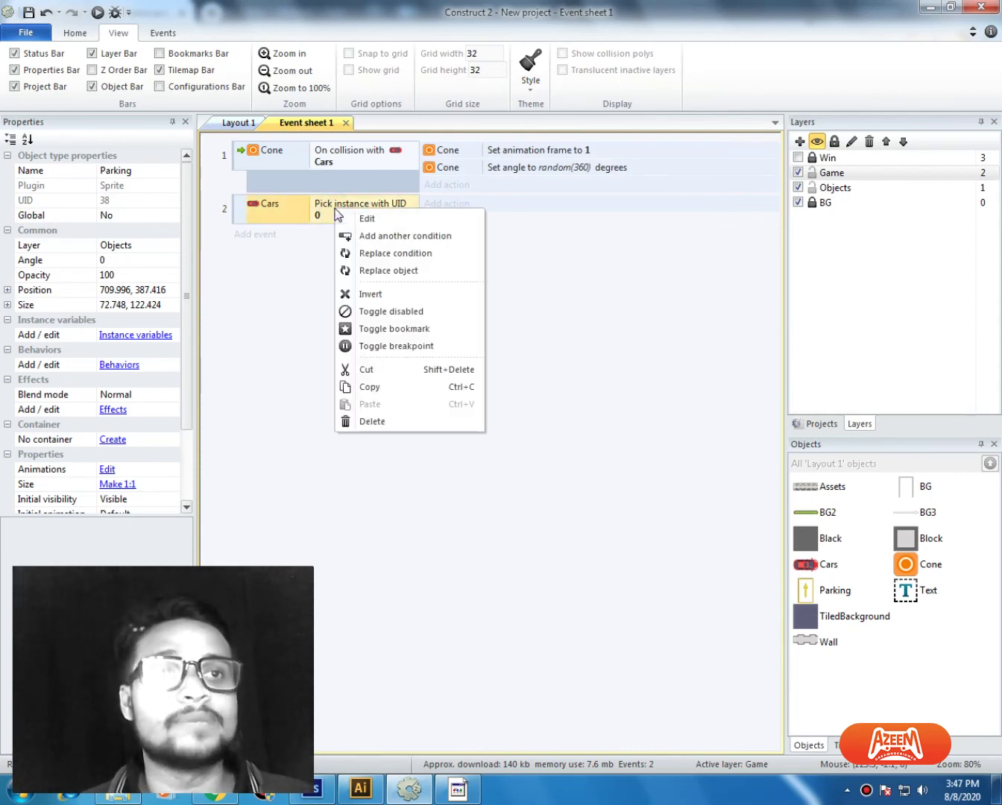
{"action": "left_click", "coordinate": [416, 236]}
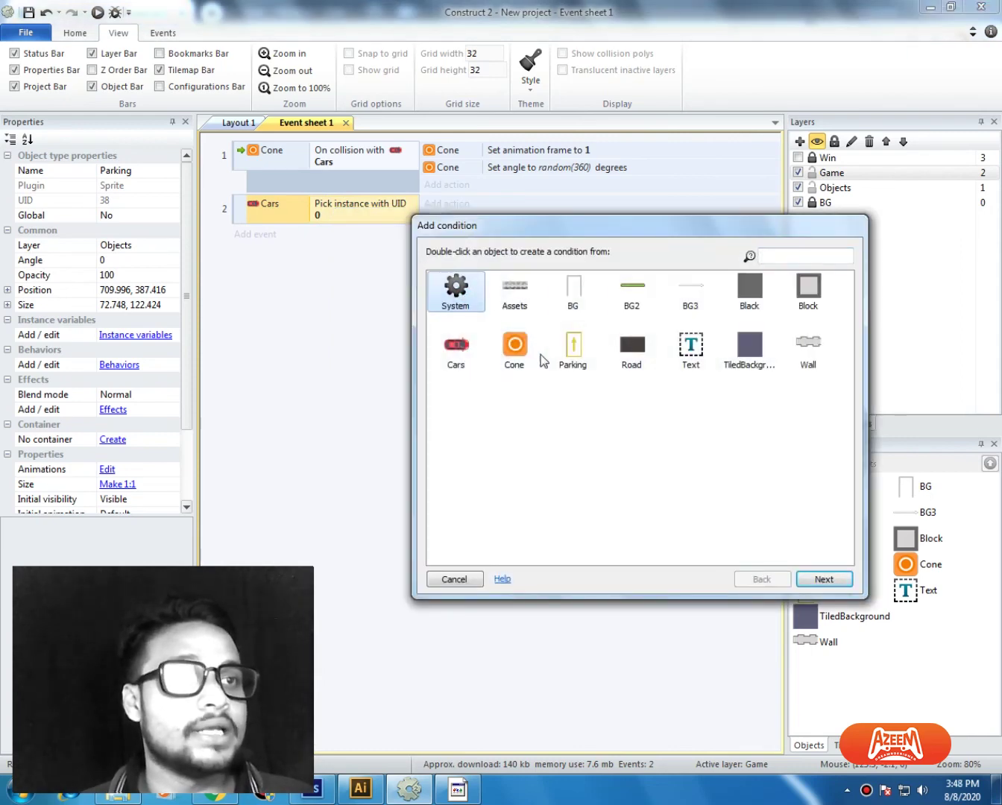
{"action": "double_click", "coordinate": [458, 351]}
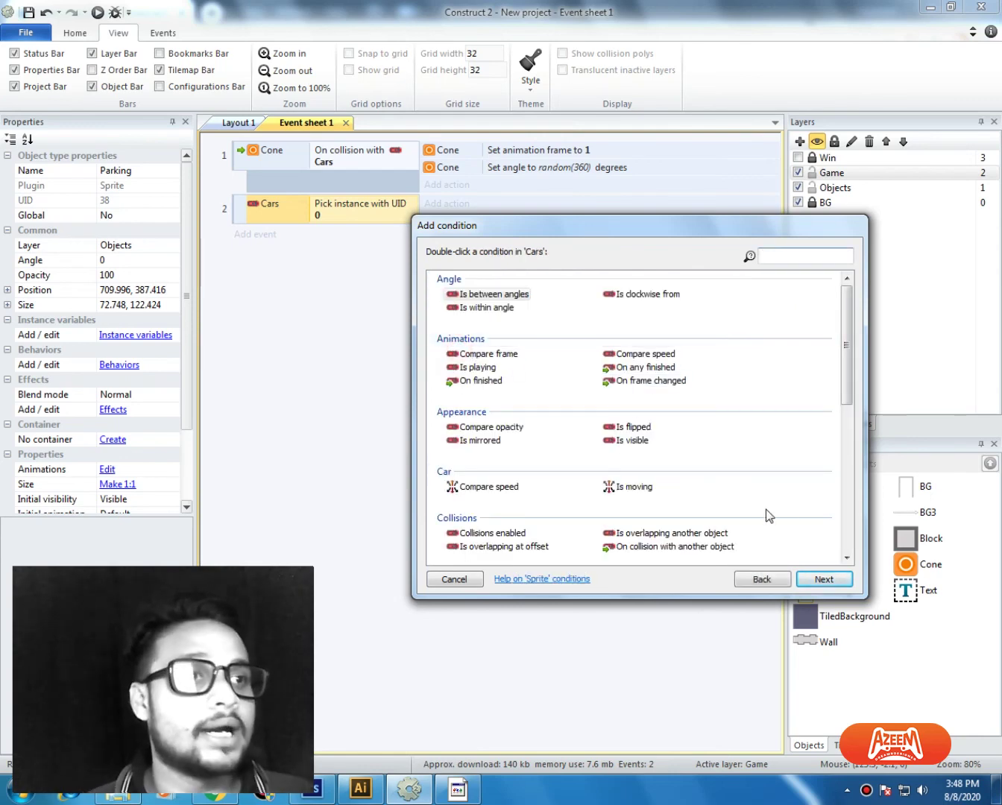
{"action": "double_click", "coordinate": [694, 535]}
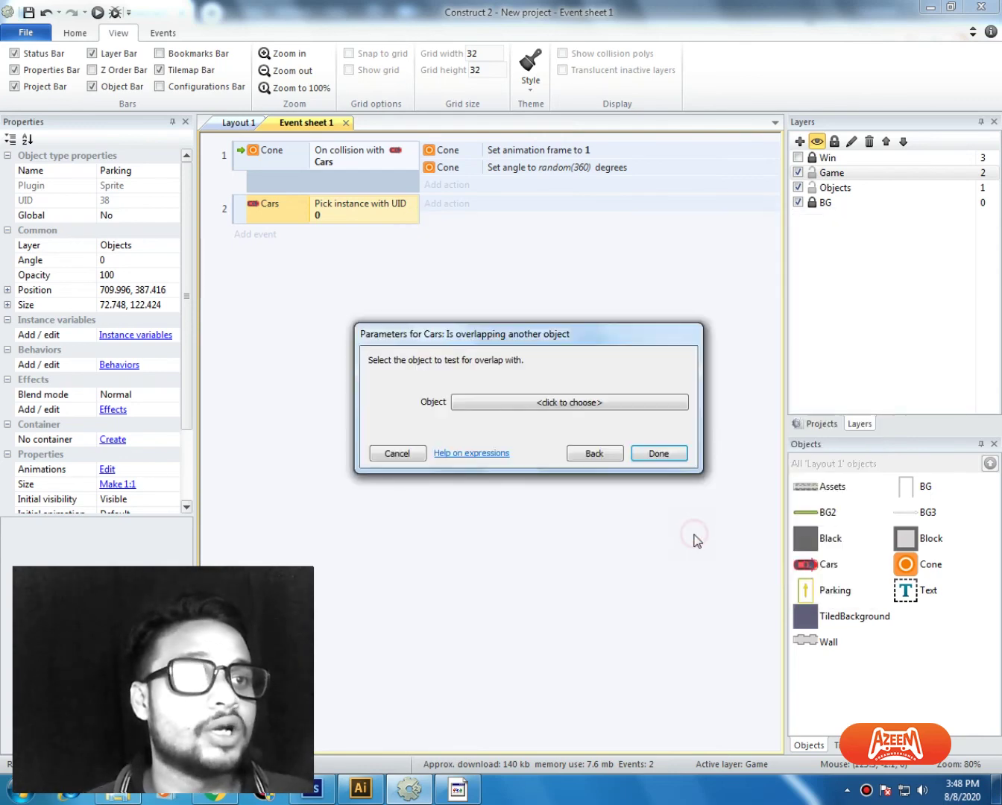
{"action": "left_click", "coordinate": [605, 405]}
{"action": "double_click", "coordinate": [377, 311]}
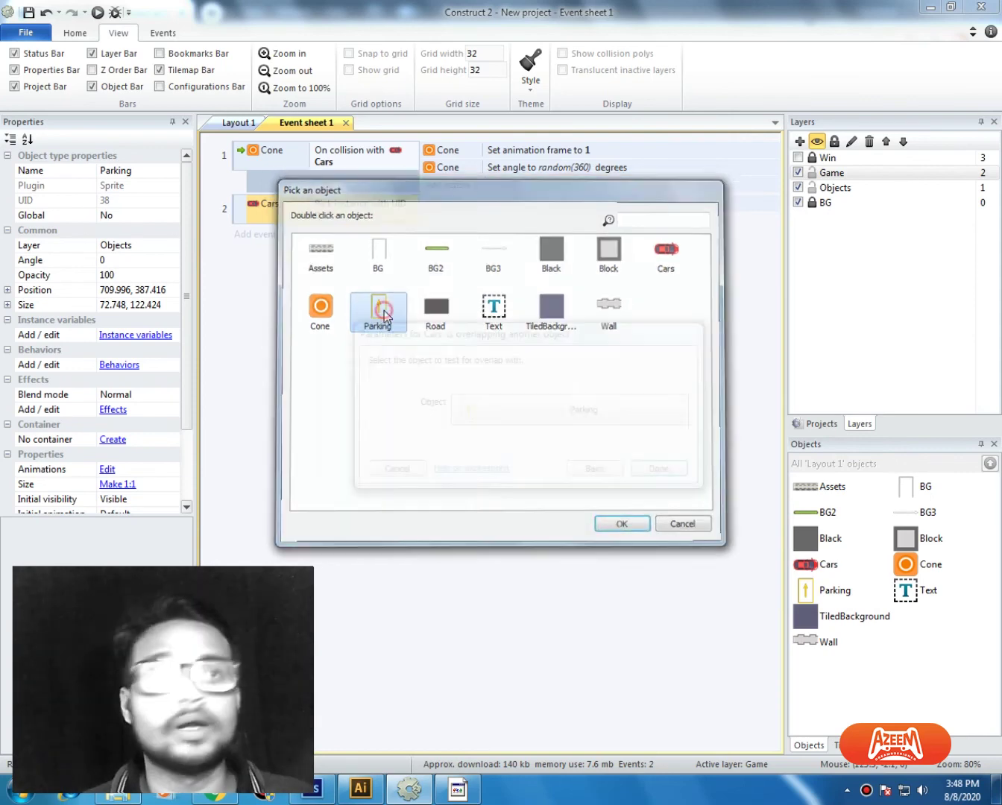
{"action": "left_click", "coordinate": [658, 468]}
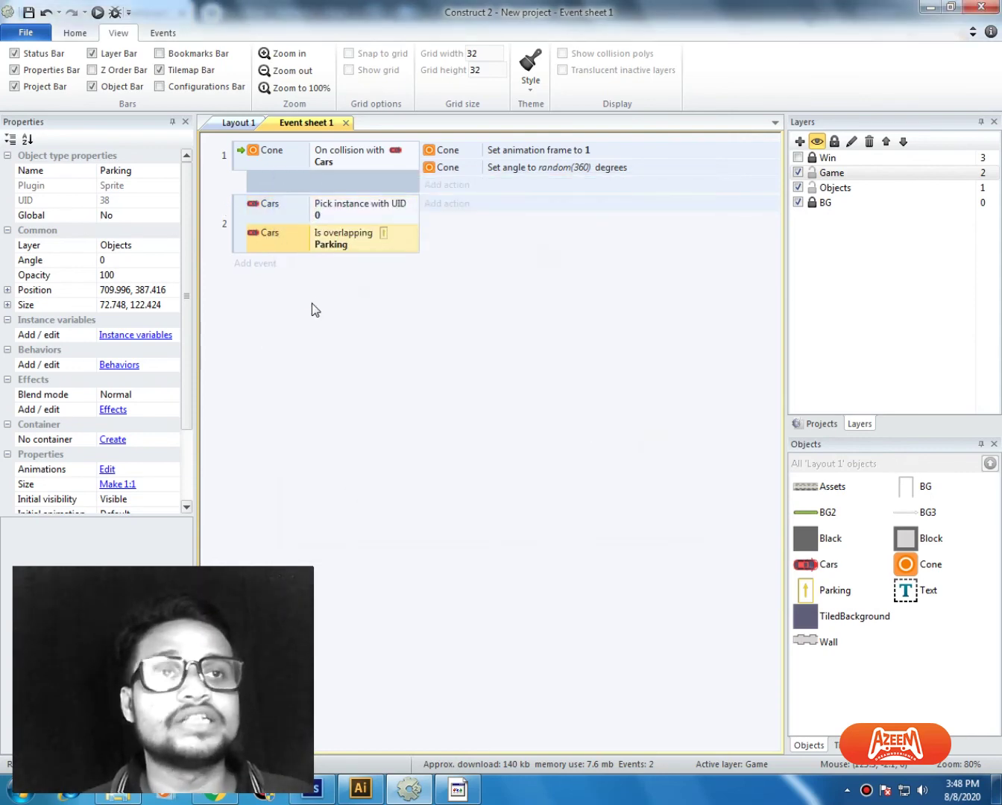
{"action": "left_click", "coordinate": [286, 238]}
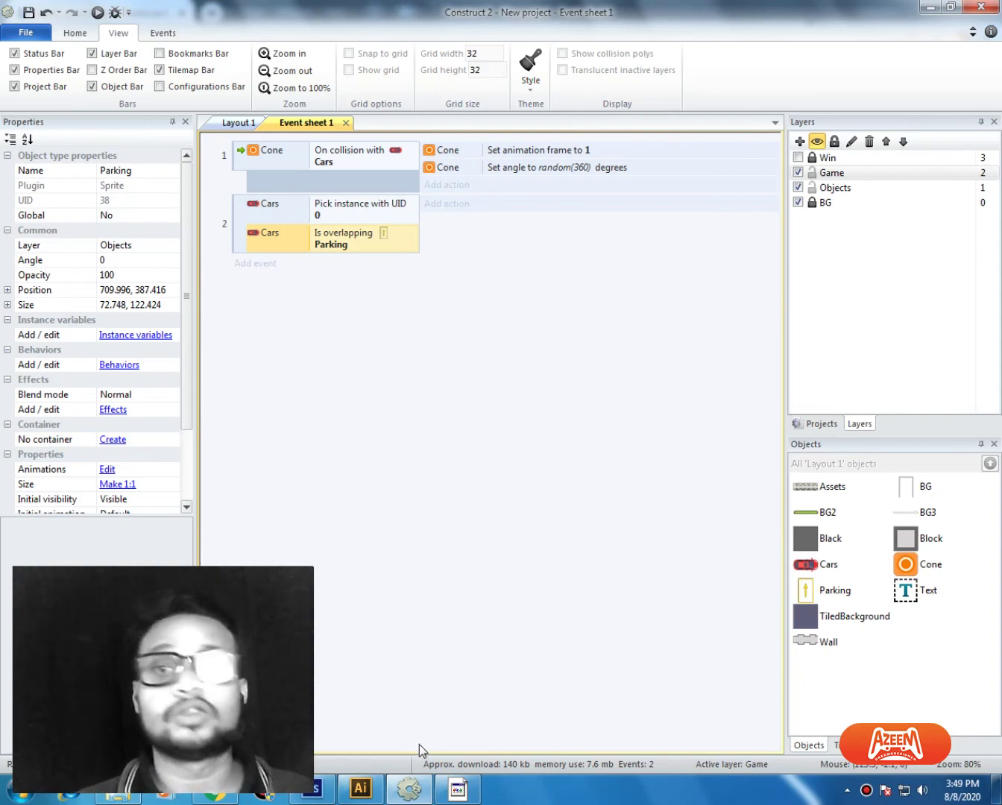
{"action": "left_click", "coordinate": [403, 796]}
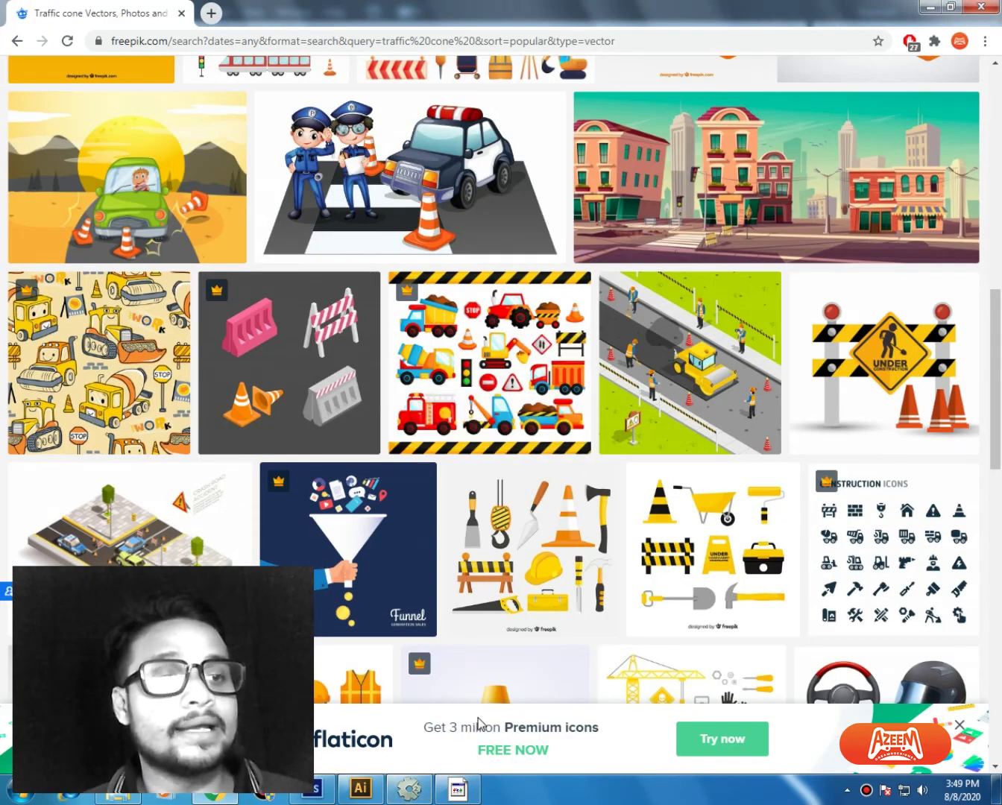
{"action": "left_click", "coordinate": [407, 791]}
Step: Rotate both Parking animation frames 90 degrees clockwise, and turn the sprite in Layout 1 to an angle of 270 so its arrow points up
{"action": "left_click", "coordinate": [230, 126]}
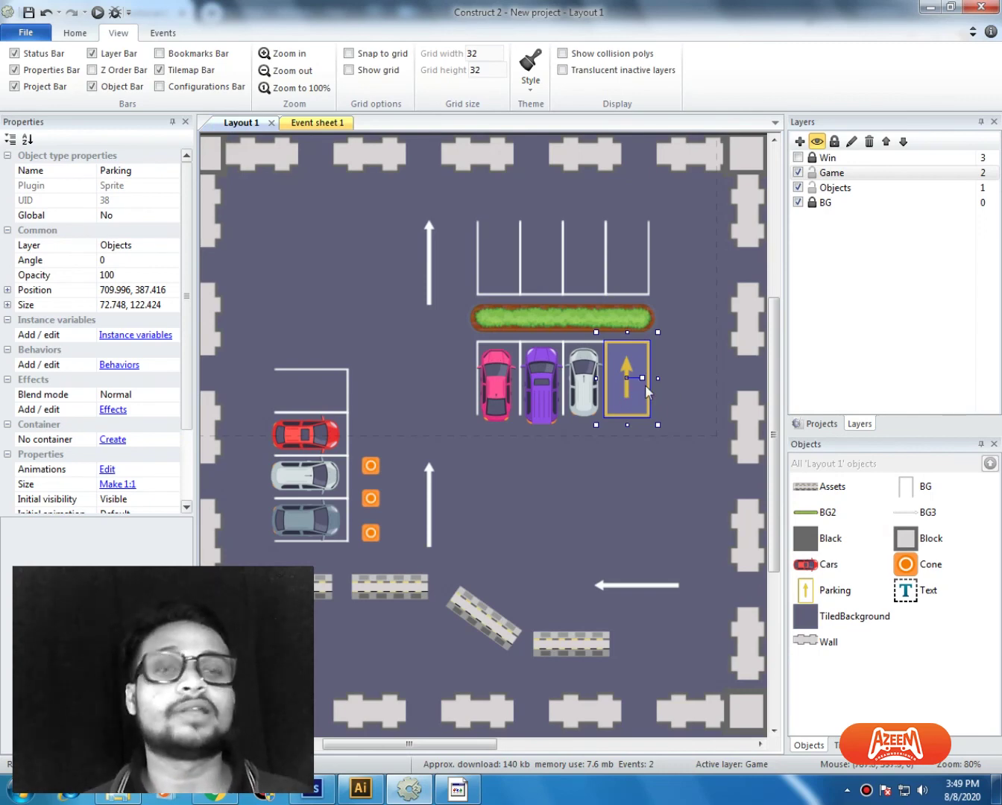
{"action": "left_click", "coordinate": [339, 442]}
{"action": "double_click", "coordinate": [640, 374]}
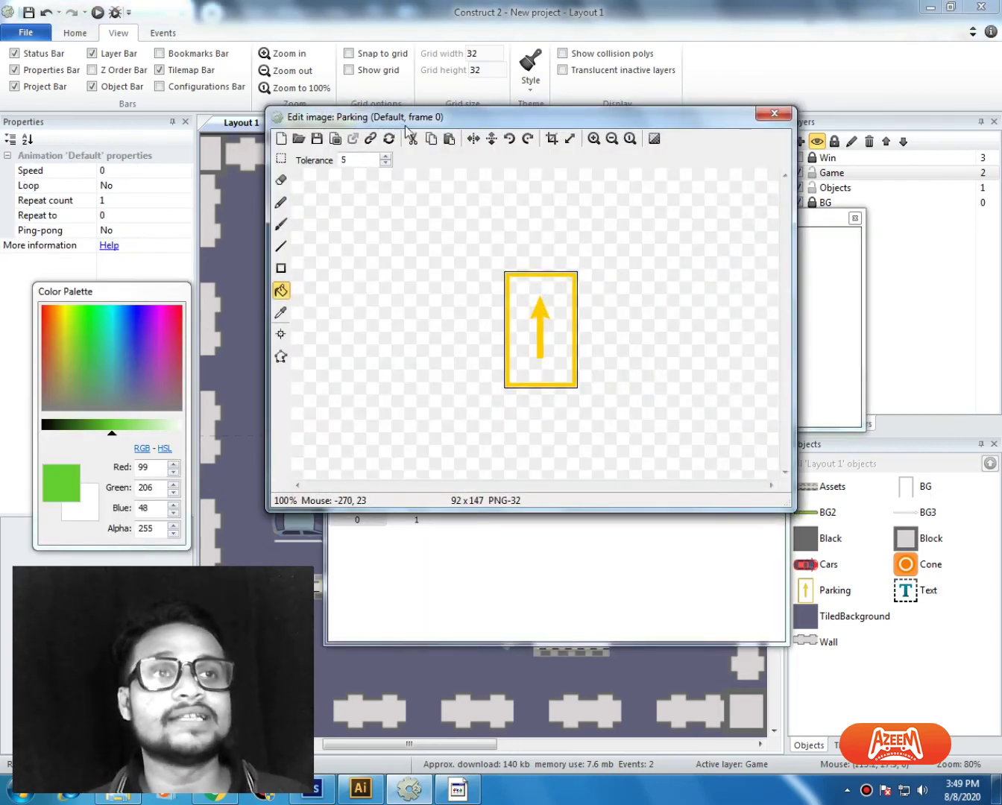
{"action": "left_click", "coordinate": [527, 138]}
{"action": "left_click", "coordinate": [417, 512]}
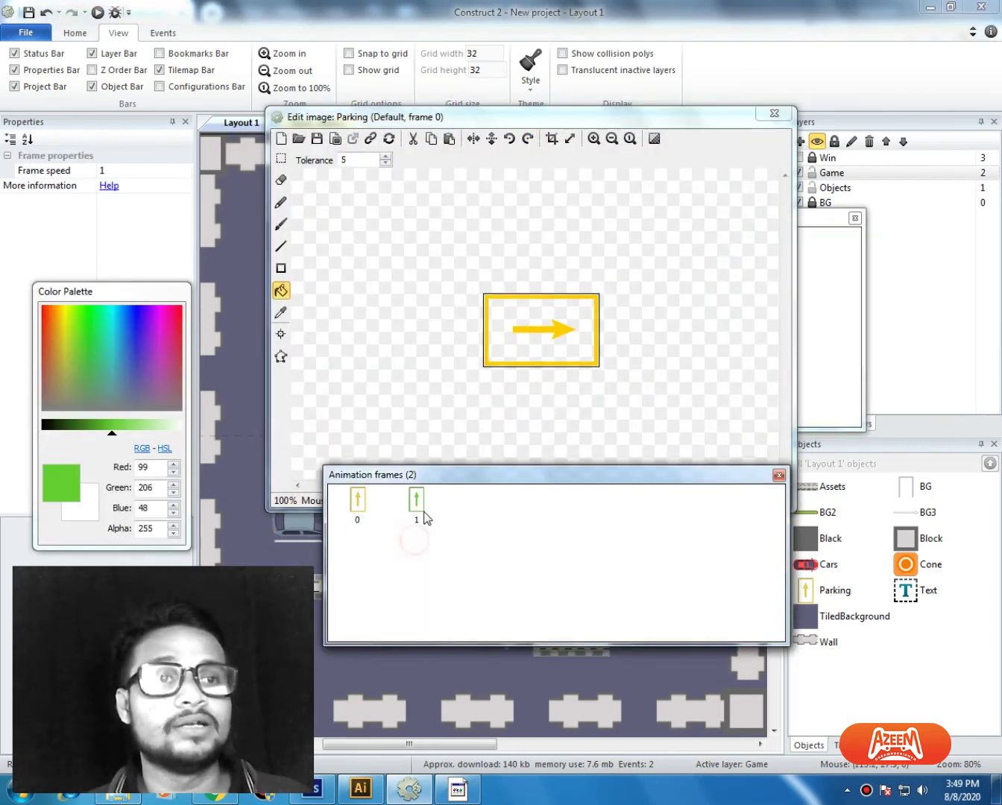
{"action": "left_click", "coordinate": [528, 138]}
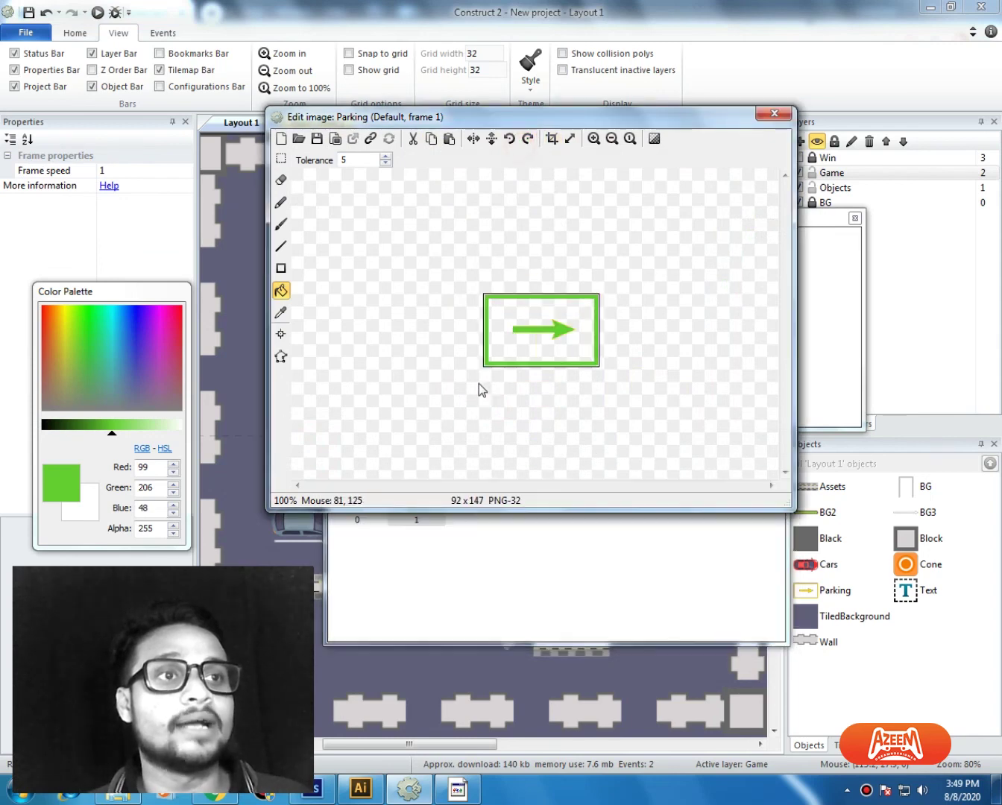
{"action": "left_click", "coordinate": [776, 114]}
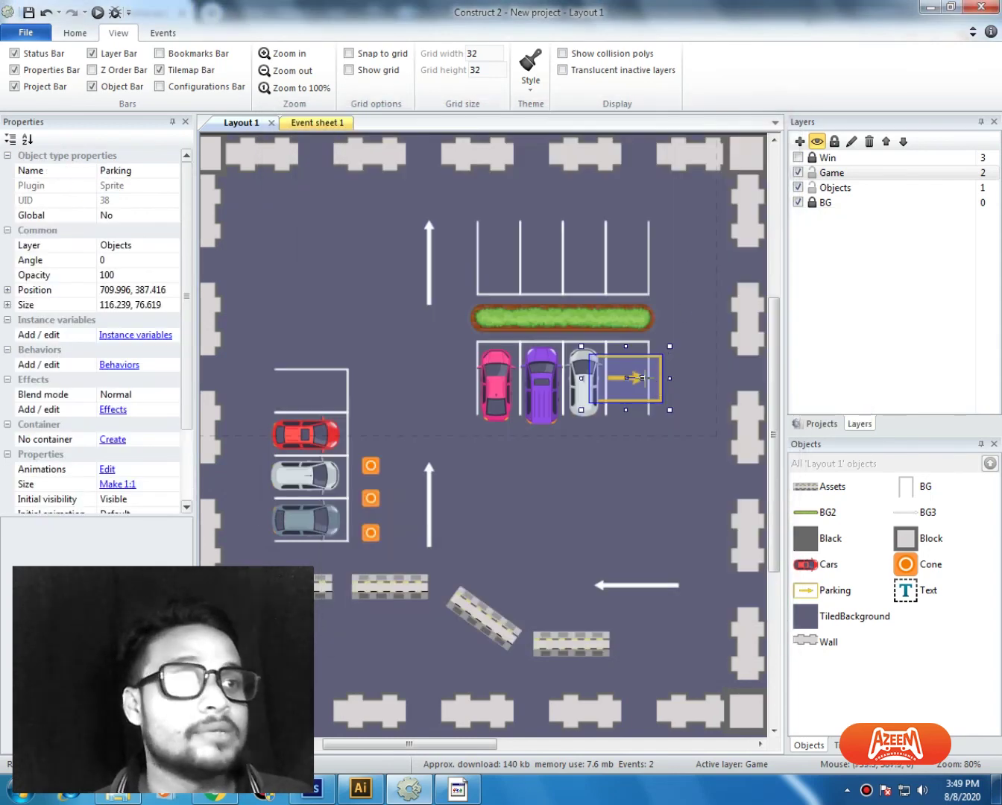
{"action": "mouse_move", "coordinate": [643, 378]}
{"action": "left_mouse_down"}
{"action": "mouse_move", "coordinate": [668, 388]}
{"action": "mouse_move", "coordinate": [660, 356]}
{"action": "mouse_move", "coordinate": [634, 351]}
{"action": "mouse_move", "coordinate": [626, 371]}
{"action": "mouse_move", "coordinate": [626, 363]}
{"action": "left_mouse_up"}
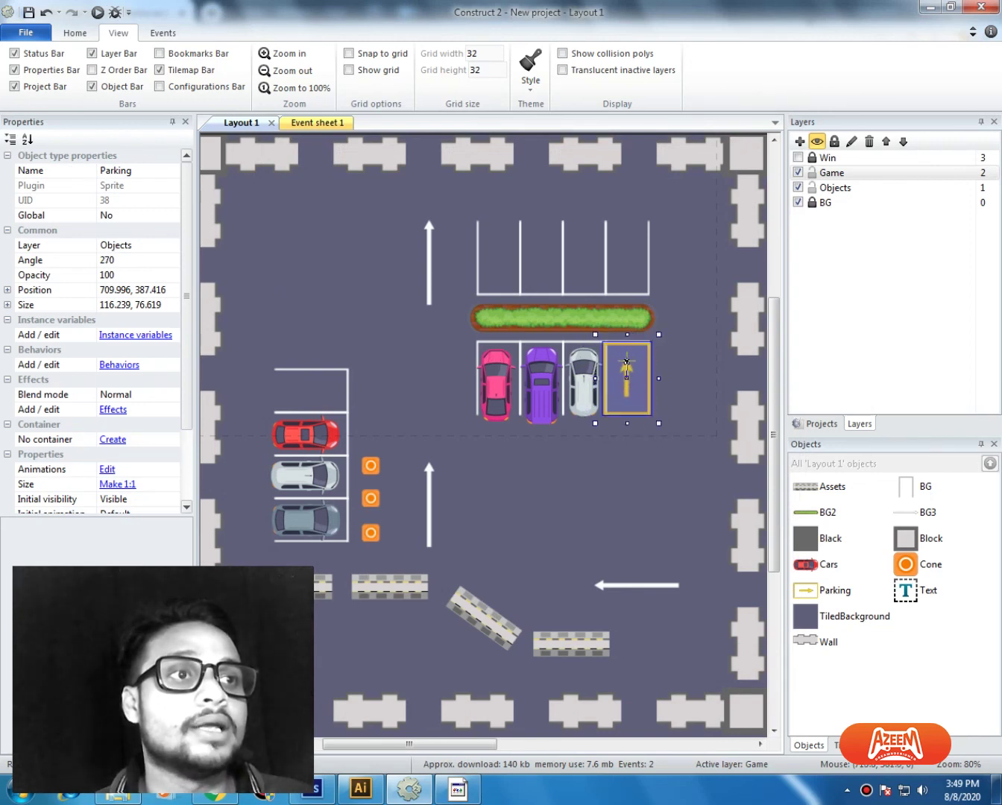
Step: Nudge the Parking sprite onto the empty bay beside the white car, at position 710.996, 386.416
{"action": "middle_click_drag", "start_coordinate": [674, 489], "coordinate": [458, 491]}
{"action": "scroll", "coordinate": [458, 491], "scroll_direction": "up", "scroll_amount": 4, "text": "ctrl"}
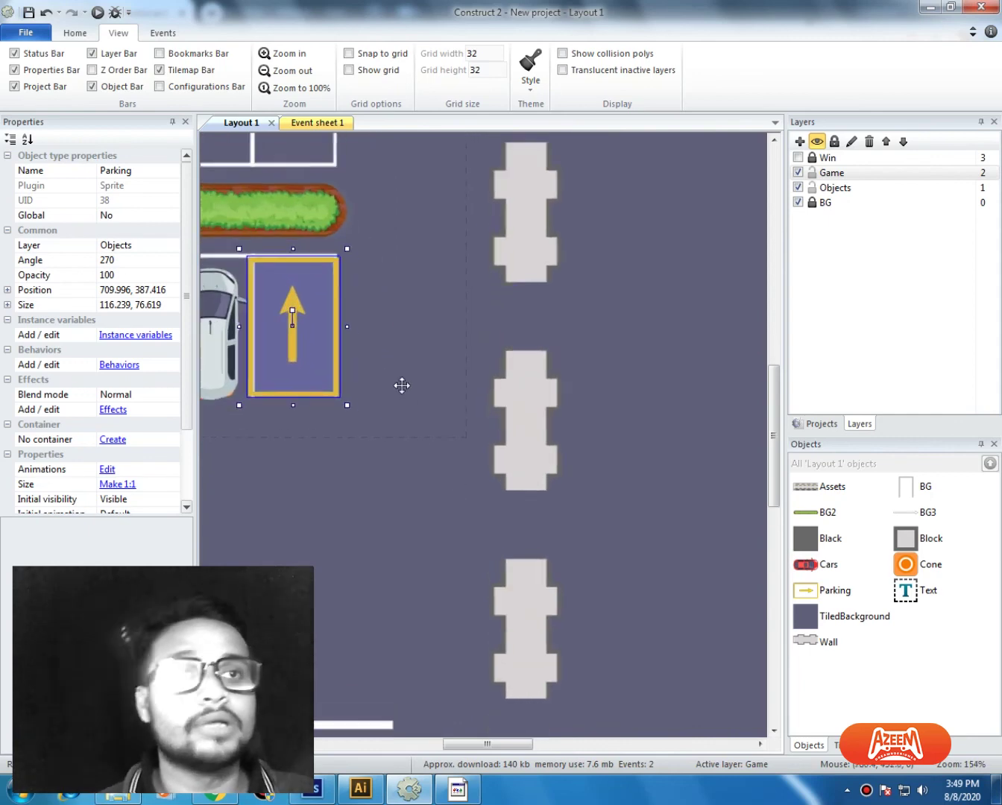
{"action": "key", "text": "Up"}
{"action": "key", "text": "Up"}
{"action": "key", "text": "Up"}
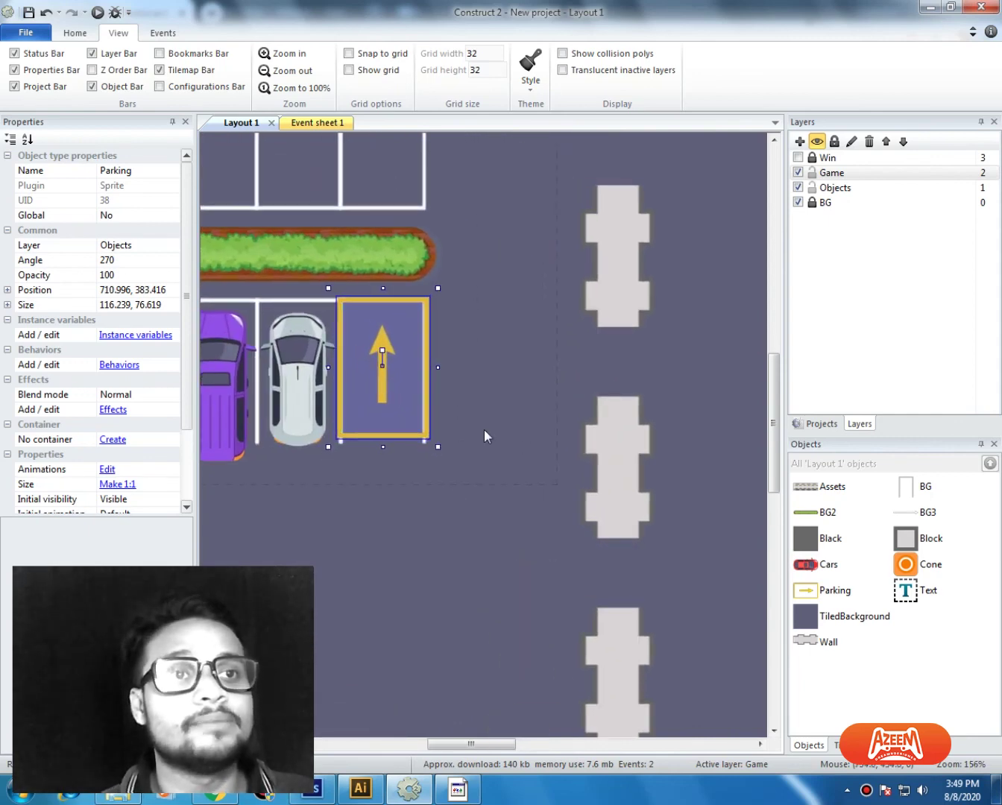
{"action": "key", "text": "Down"}
{"action": "key", "text": "Right"}
{"action": "key", "text": "Down"}
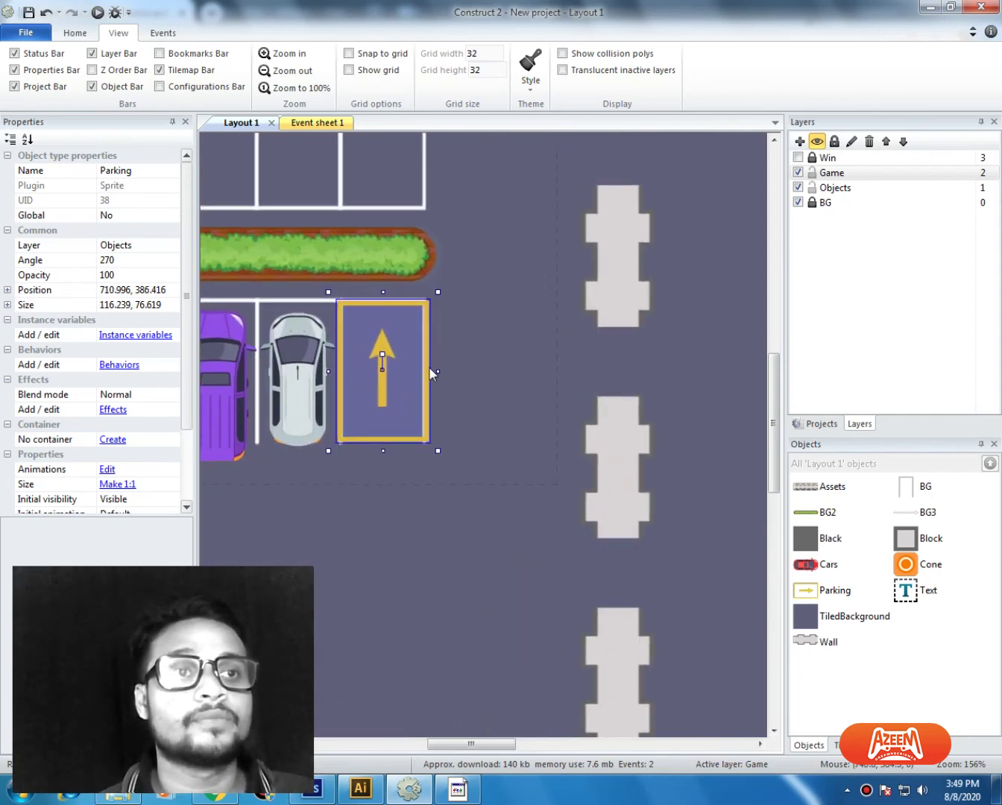
{"action": "left_click", "coordinate": [433, 371]}
{"action": "left_click", "coordinate": [480, 399]}
{"action": "scroll", "coordinate": [422, 394], "scroll_direction": "down", "scroll_amount": 1, "text": "ctrl"}
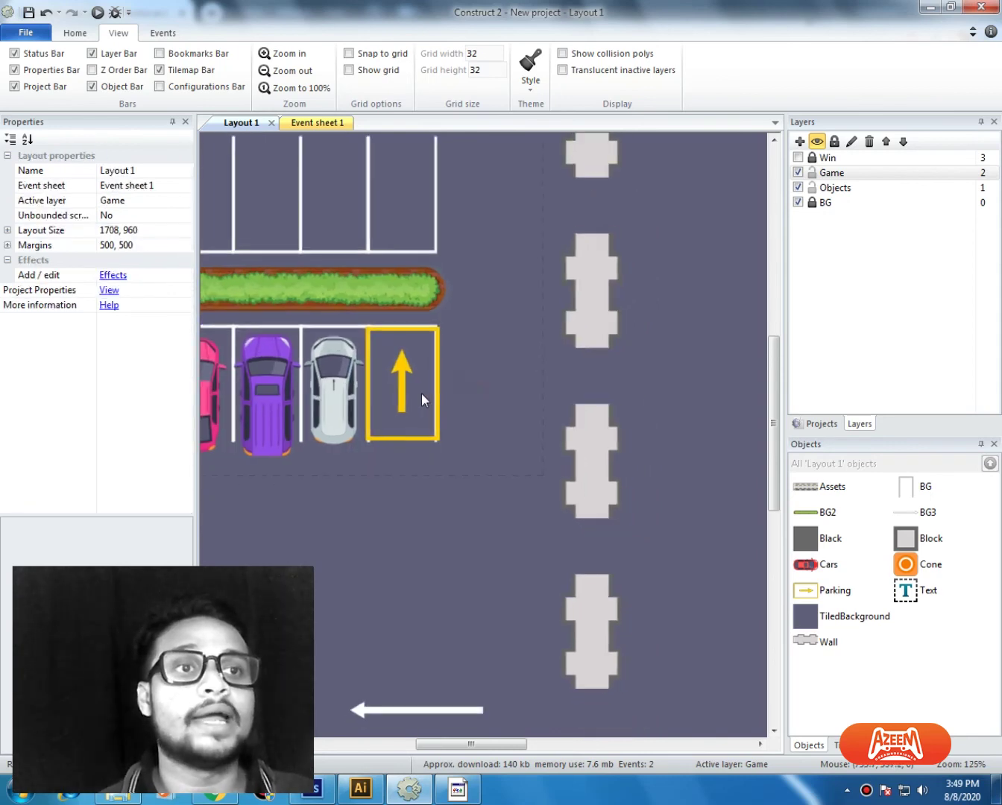
Step: Stretch the Parking sprite at both its lower and upper ends to a length of about 122
{"action": "left_click", "coordinate": [421, 393]}
{"action": "scroll", "coordinate": [368, 447], "scroll_direction": "up", "scroll_amount": 1, "text": "ctrl"}
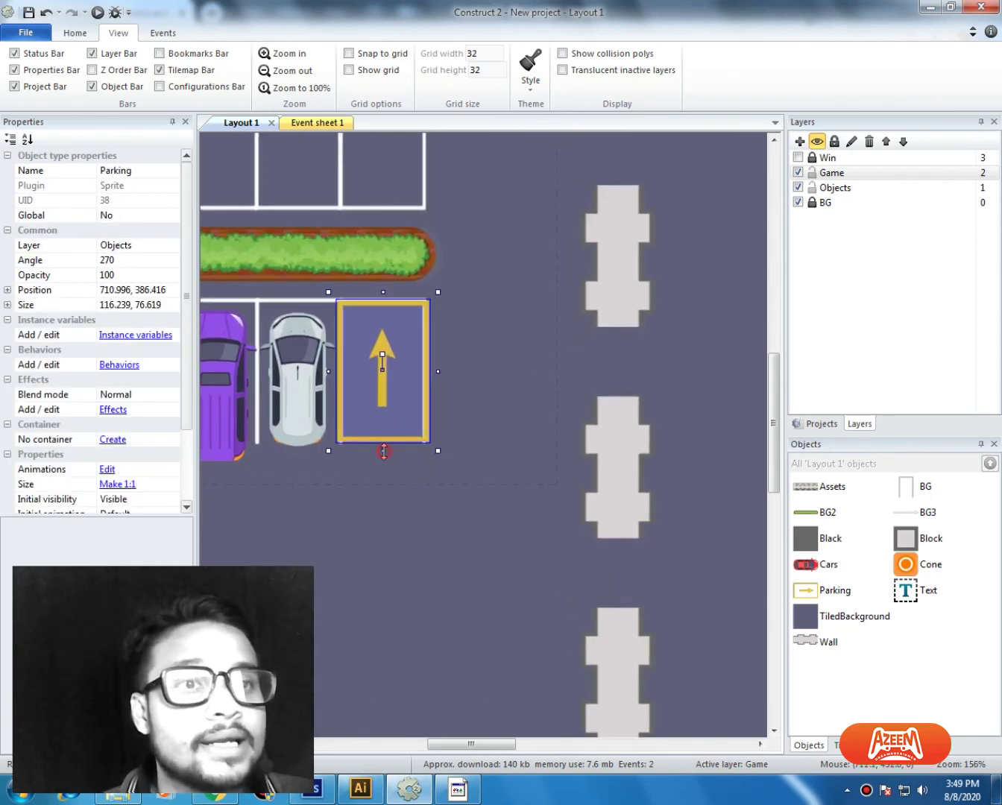
{"action": "left_click_drag", "start_coordinate": [384, 452], "coordinate": [384, 454]}
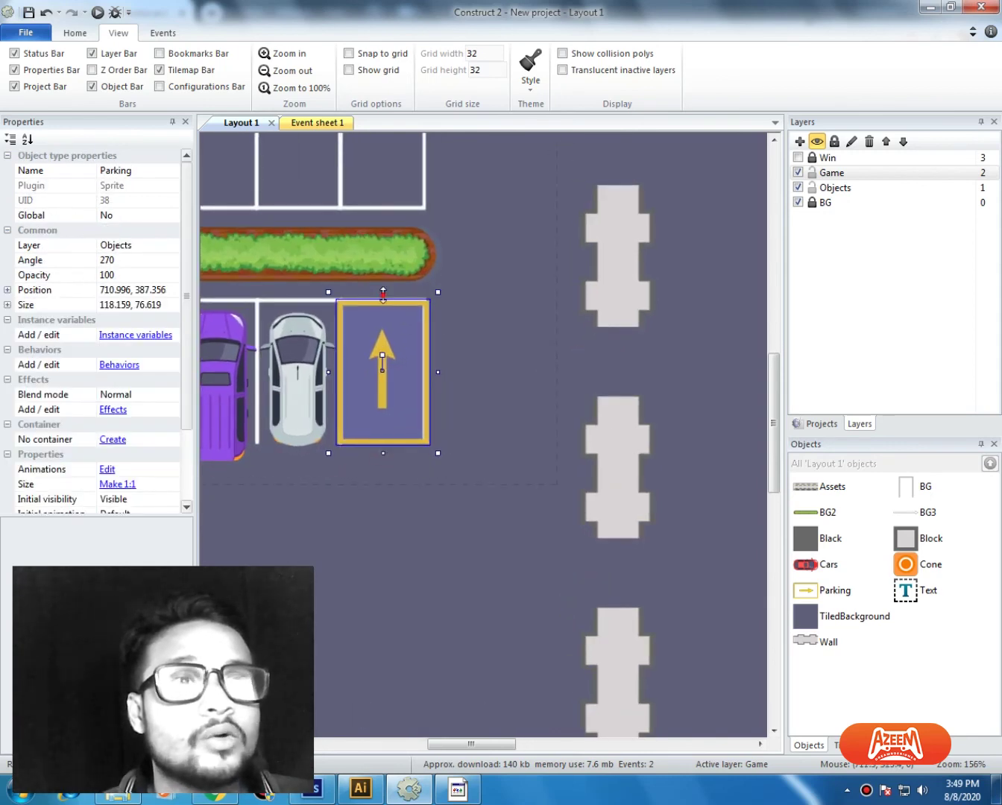
{"action": "left_click_drag", "start_coordinate": [382, 293], "coordinate": [382, 288]}
Step: Hide the BG layer and resize the Parking sprite to 119 by 74 so it fits the bay lines
{"action": "left_click", "coordinate": [799, 202]}
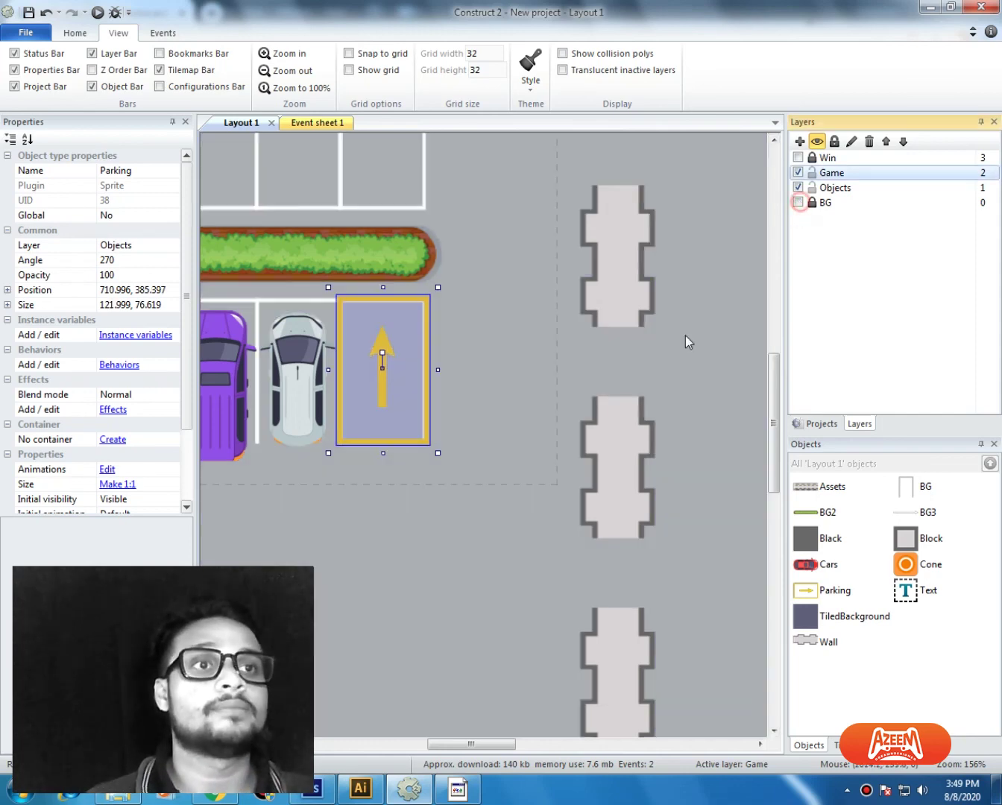
{"action": "left_click", "coordinate": [638, 356]}
{"action": "scroll", "coordinate": [552, 405], "scroll_direction": "down", "scroll_amount": 2, "text": "ctrl"}
{"action": "left_click", "coordinate": [490, 433]}
{"action": "middle_click_drag", "start_coordinate": [499, 433], "coordinate": [590, 431]}
{"action": "left_click", "coordinate": [572, 475]}
{"action": "left_click", "coordinate": [531, 375]}
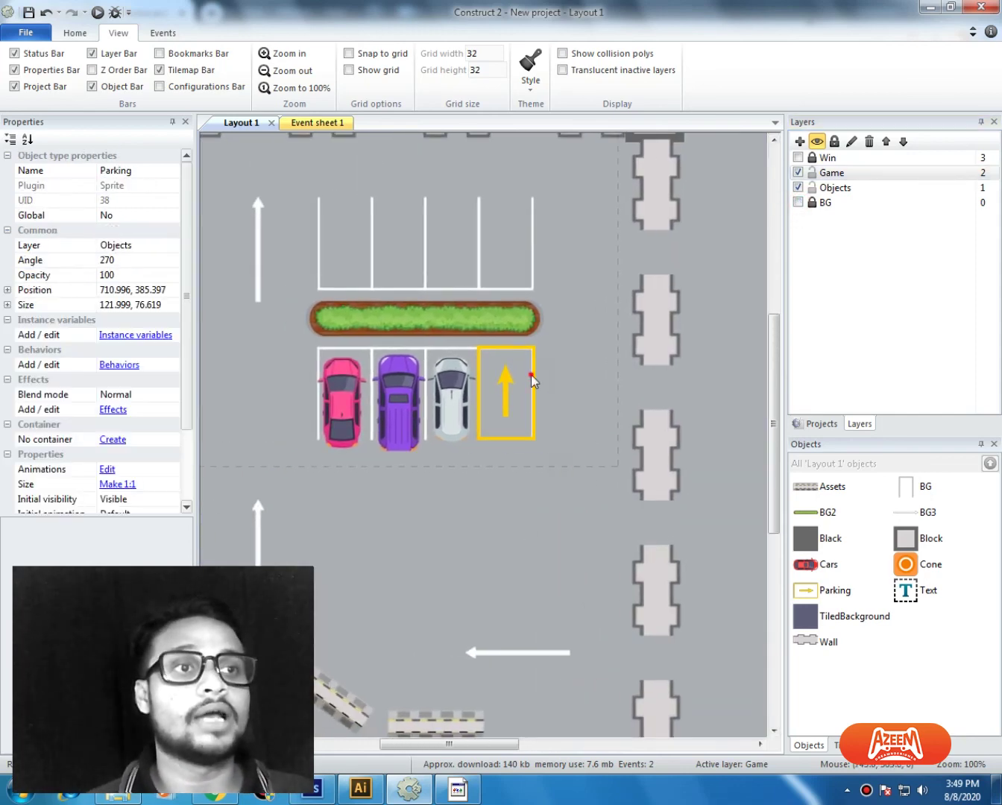
{"action": "left_click_drag", "start_coordinate": [541, 342], "coordinate": [541, 338]}
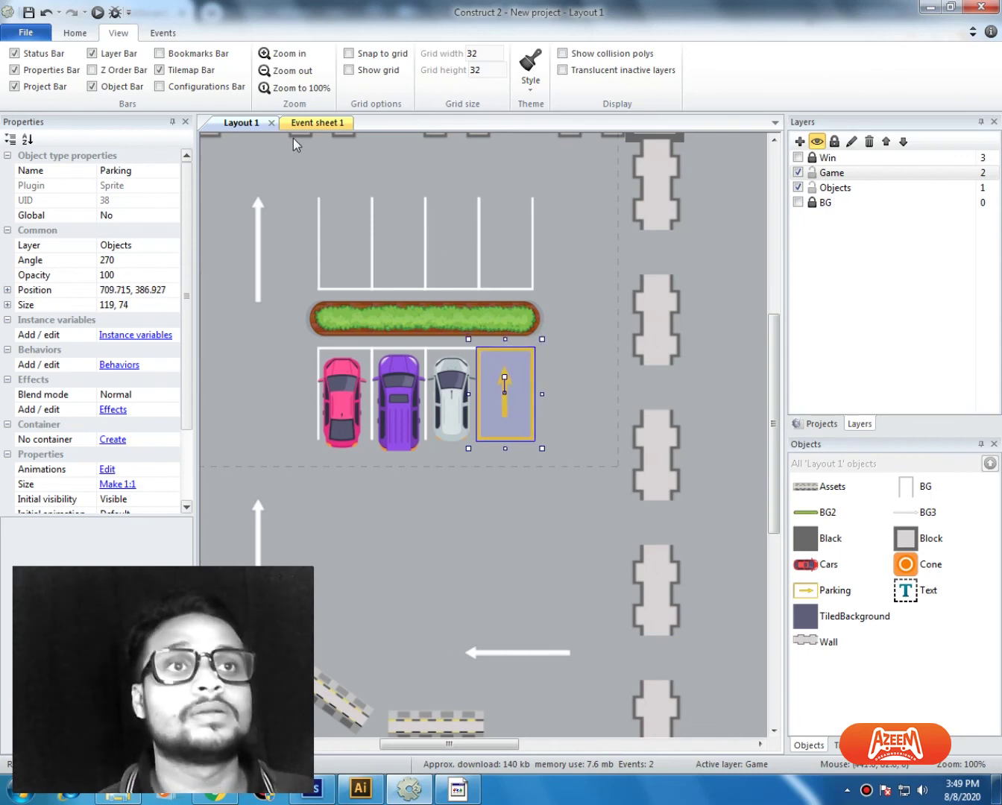
Step: Add a third Cars condition, Is between angles, to the UID 0 event in Event sheet 1
{"action": "left_click", "coordinate": [318, 130]}
{"action": "left_click", "coordinate": [484, 286]}
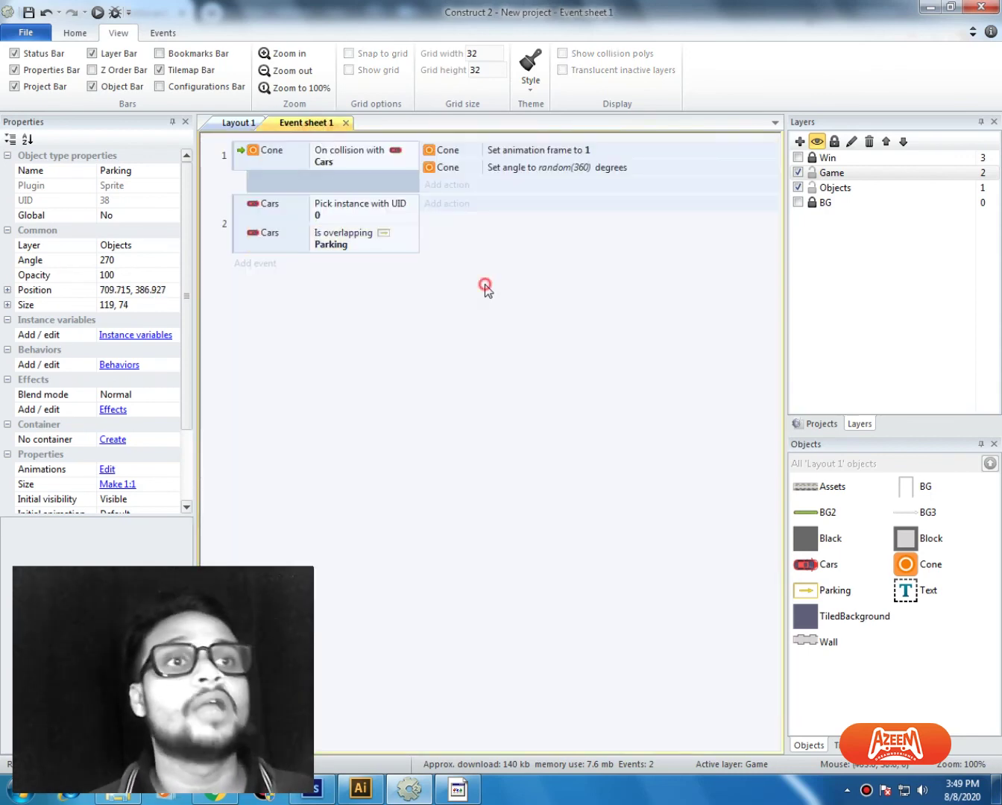
{"action": "left_click", "coordinate": [312, 252]}
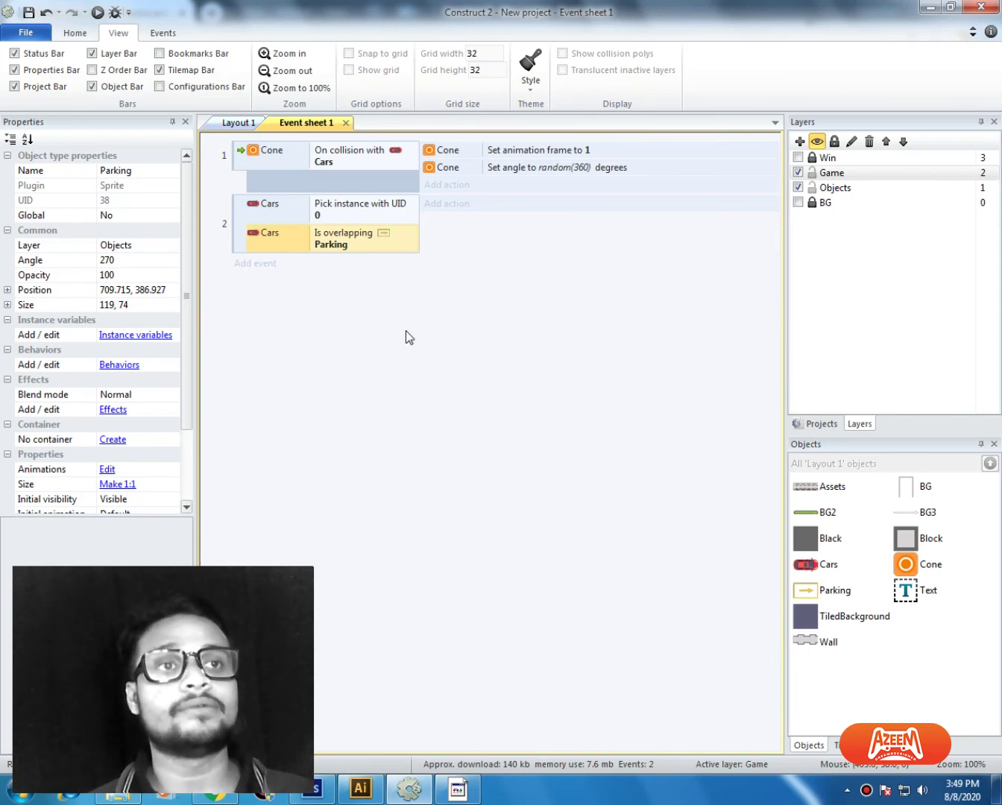
{"action": "right_click", "coordinate": [364, 242]}
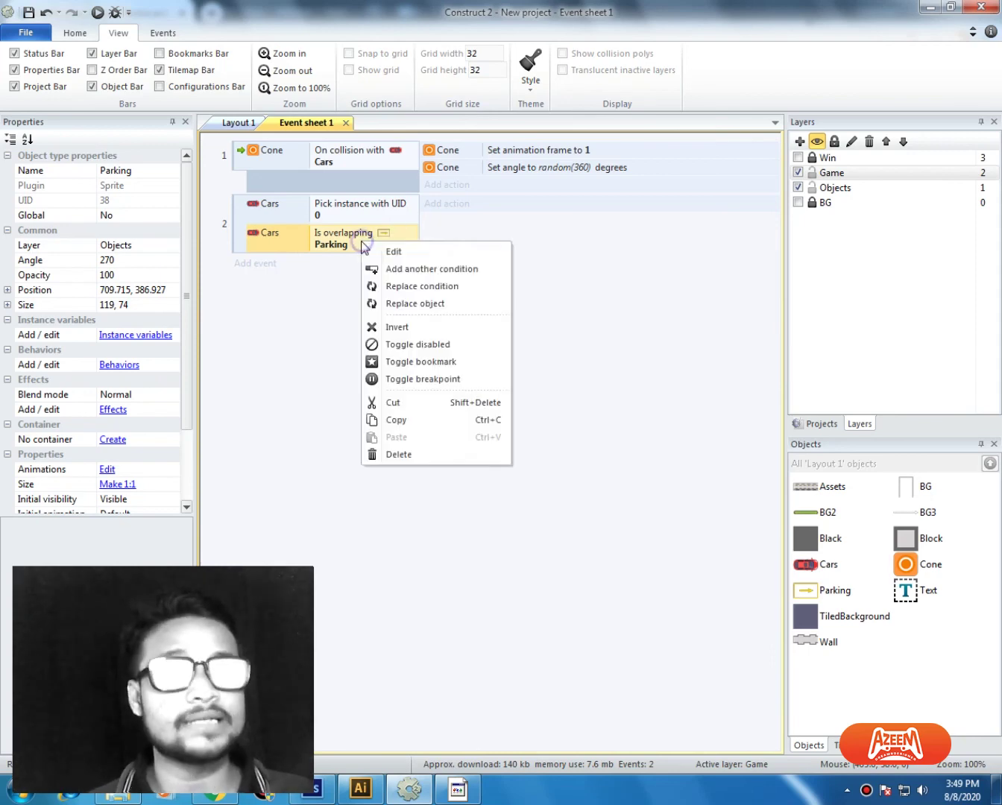
{"action": "left_click", "coordinate": [441, 269]}
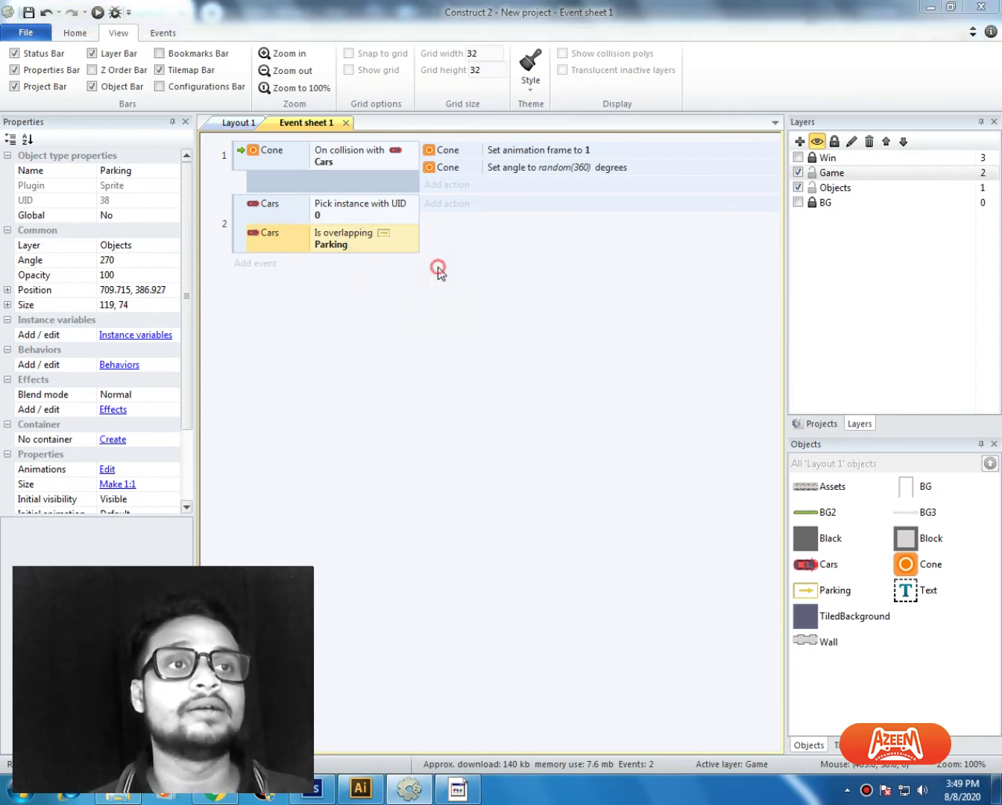
{"action": "double_click", "coordinate": [460, 343]}
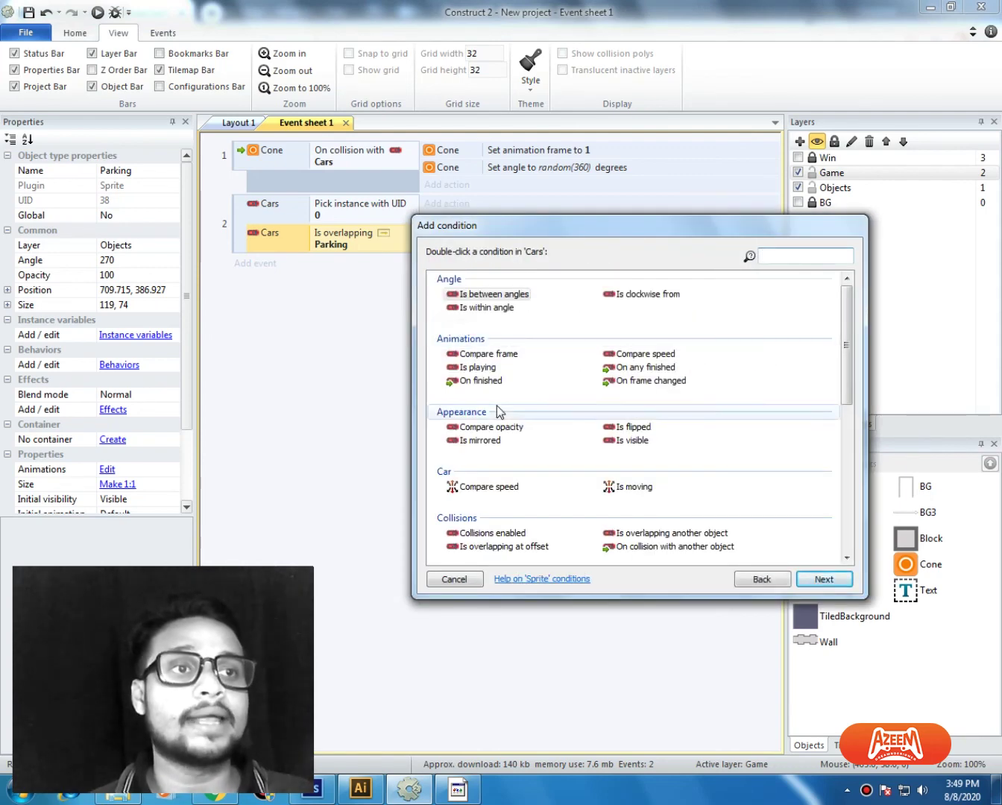
{"action": "double_click", "coordinate": [489, 295]}
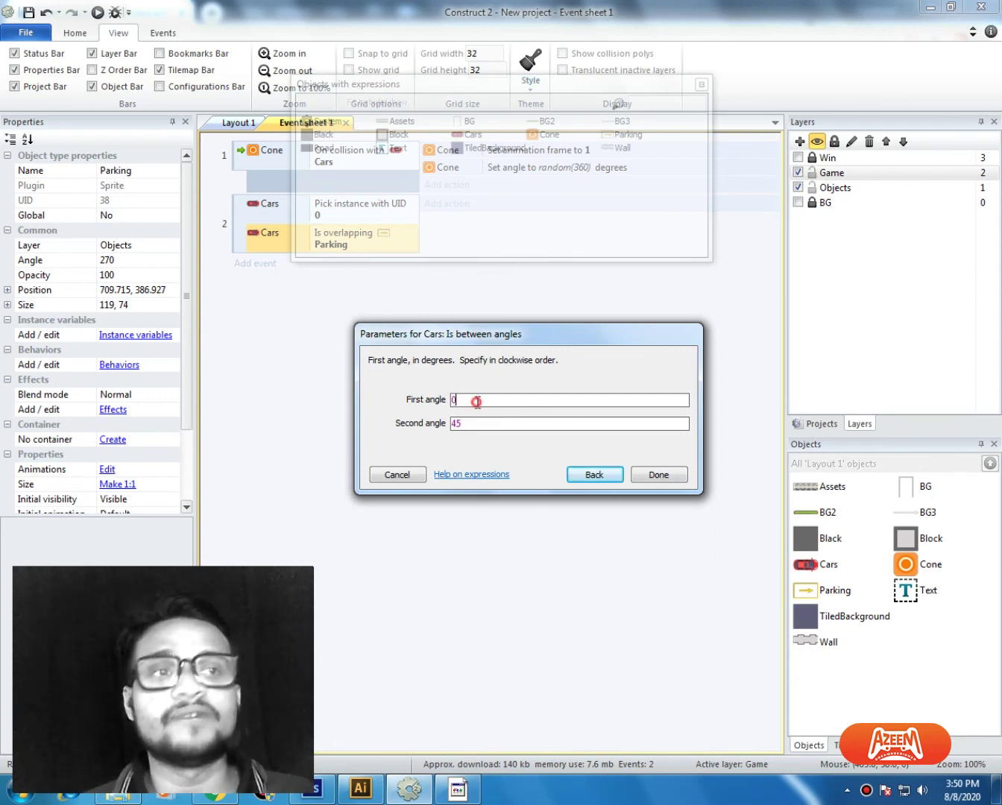
Step: Set the condition's first angle to Parking.Angle-10
{"action": "left_click", "coordinate": [478, 423]}
{"action": "double_click", "coordinate": [480, 428]}
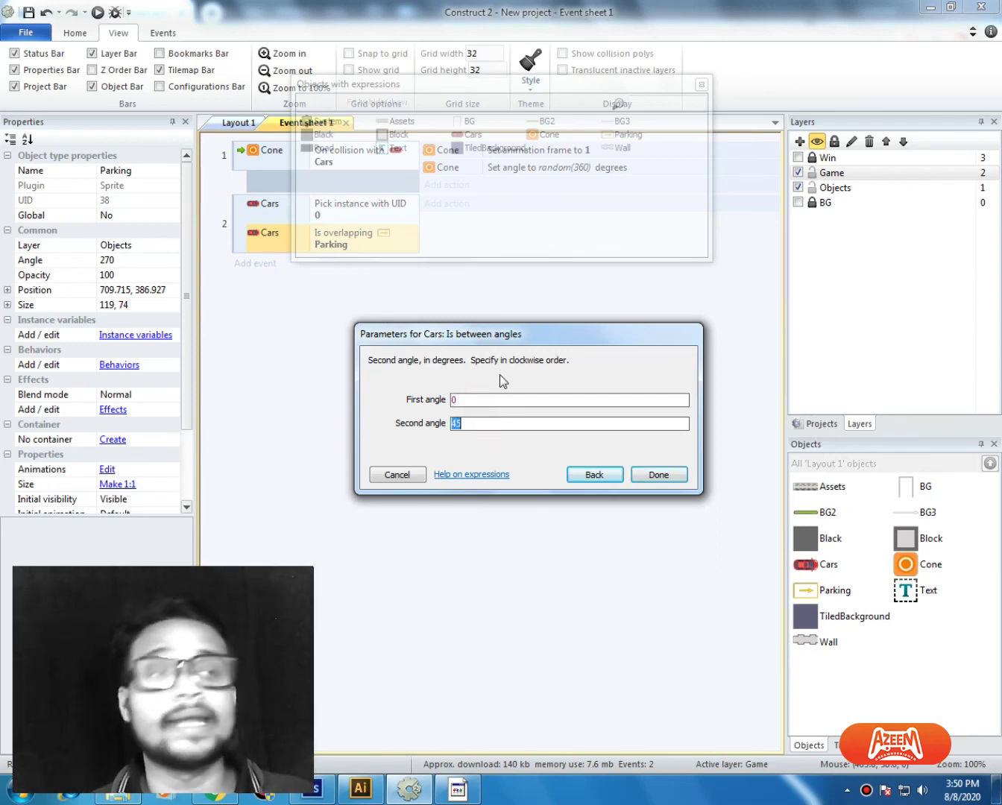
{"action": "left_click", "coordinate": [489, 401]}
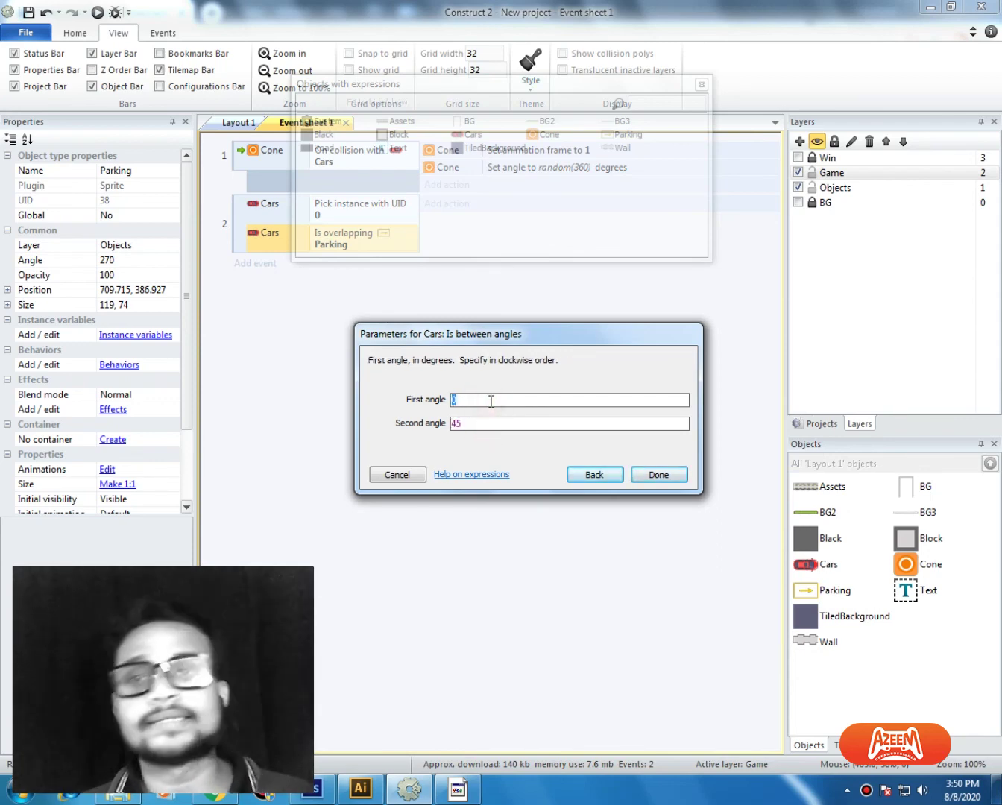
{"action": "left_click", "coordinate": [478, 427]}
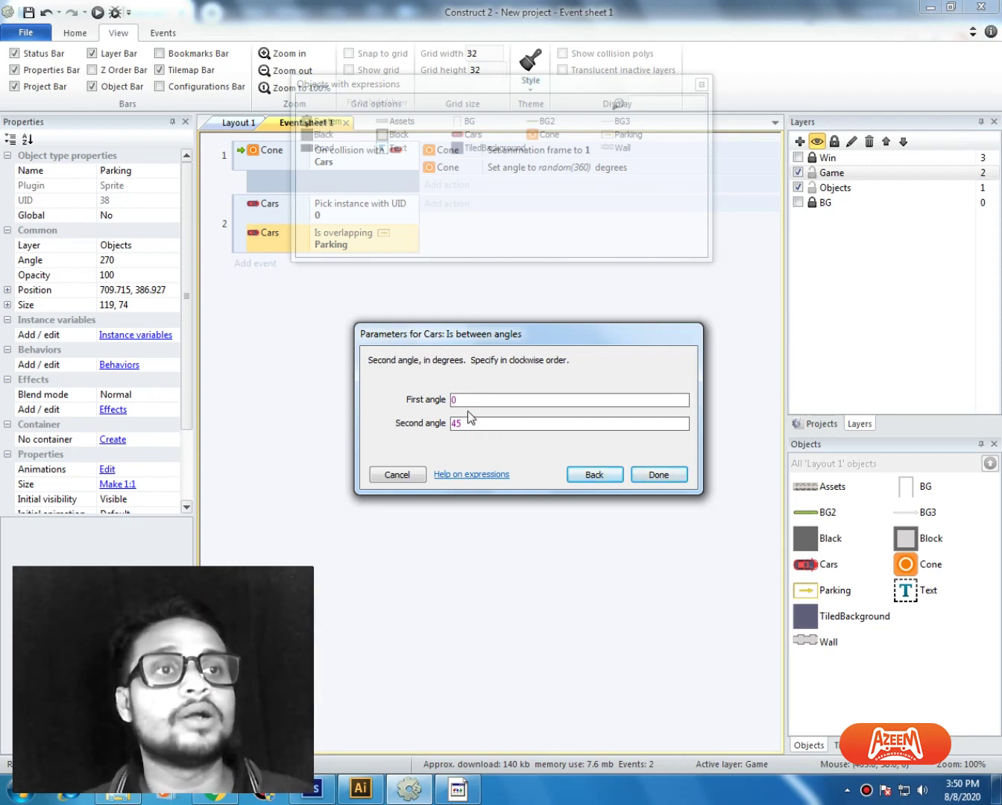
{"action": "left_click", "coordinate": [463, 403]}
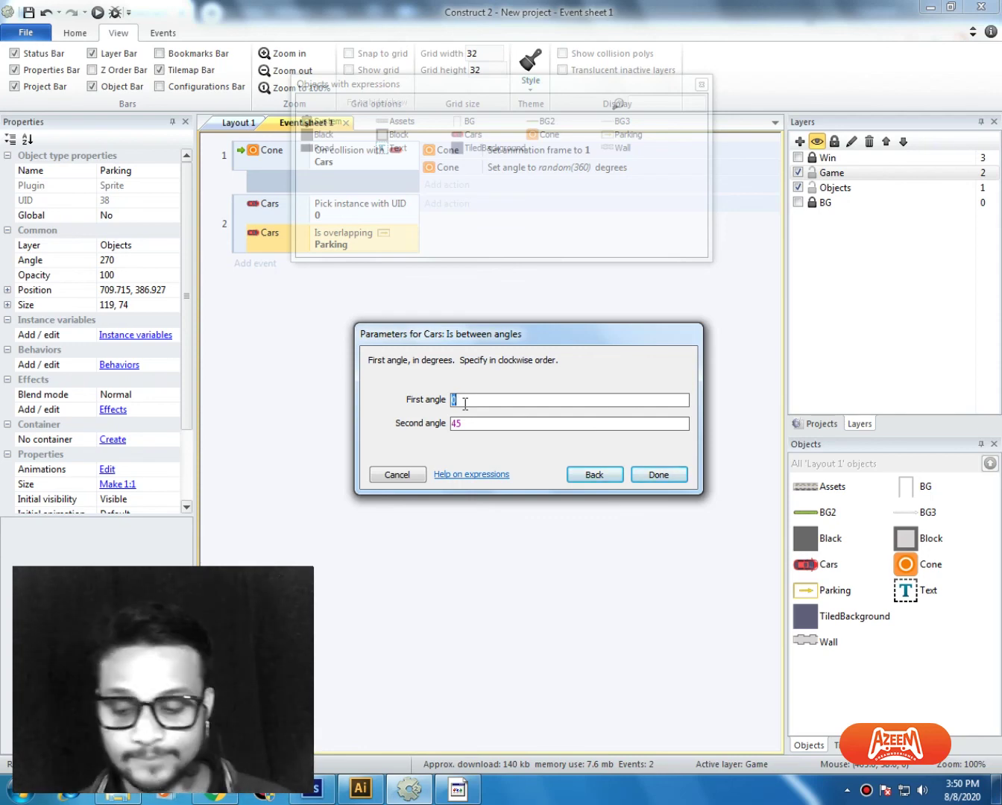
{"action": "type", "text": "Parking"}
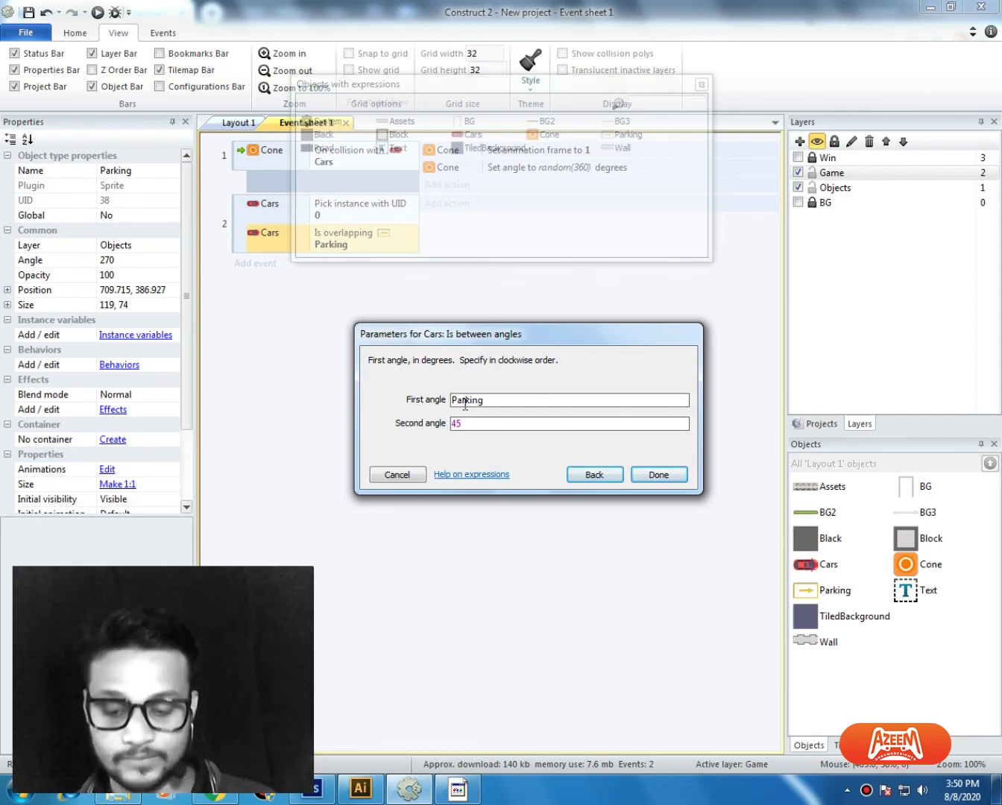
{"action": "type", "text": ".a"}
{"action": "key", "text": "Return"}
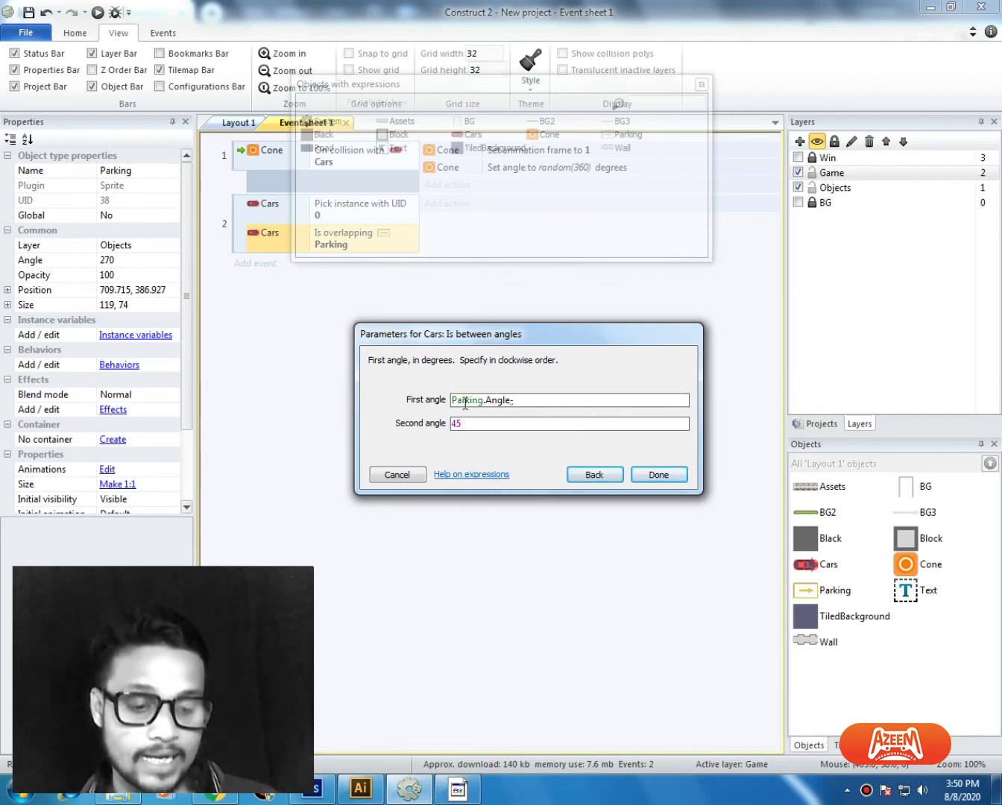
Step: Set the second angle to Parking.Angle+10 and finish the Is between angles condition
{"action": "left_click", "coordinate": [493, 421]}
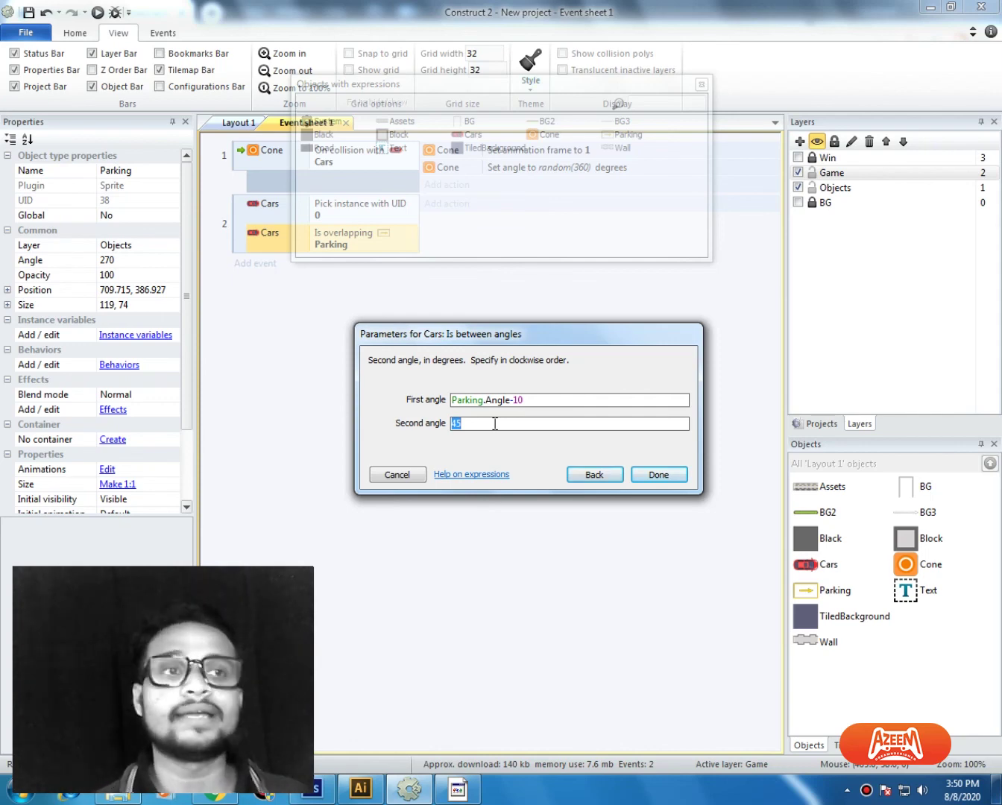
{"action": "type", "text": "pa"}
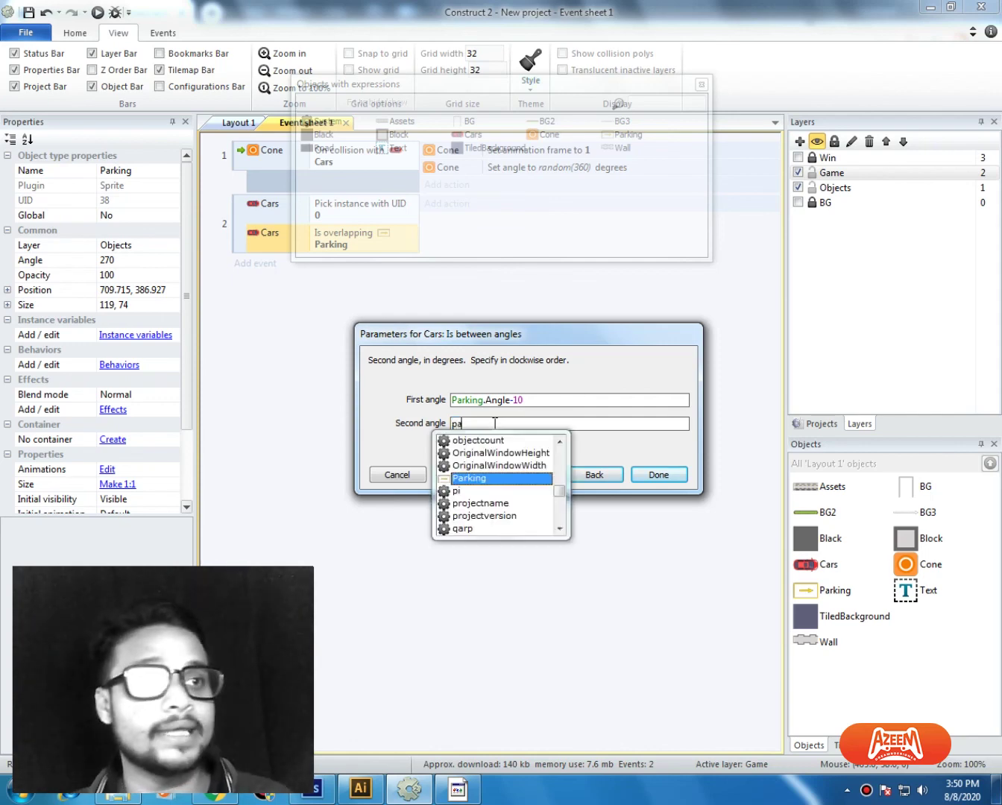
{"action": "key", "text": "Return"}
{"action": "type", "text": ".a"}
{"action": "key", "text": "Return"}
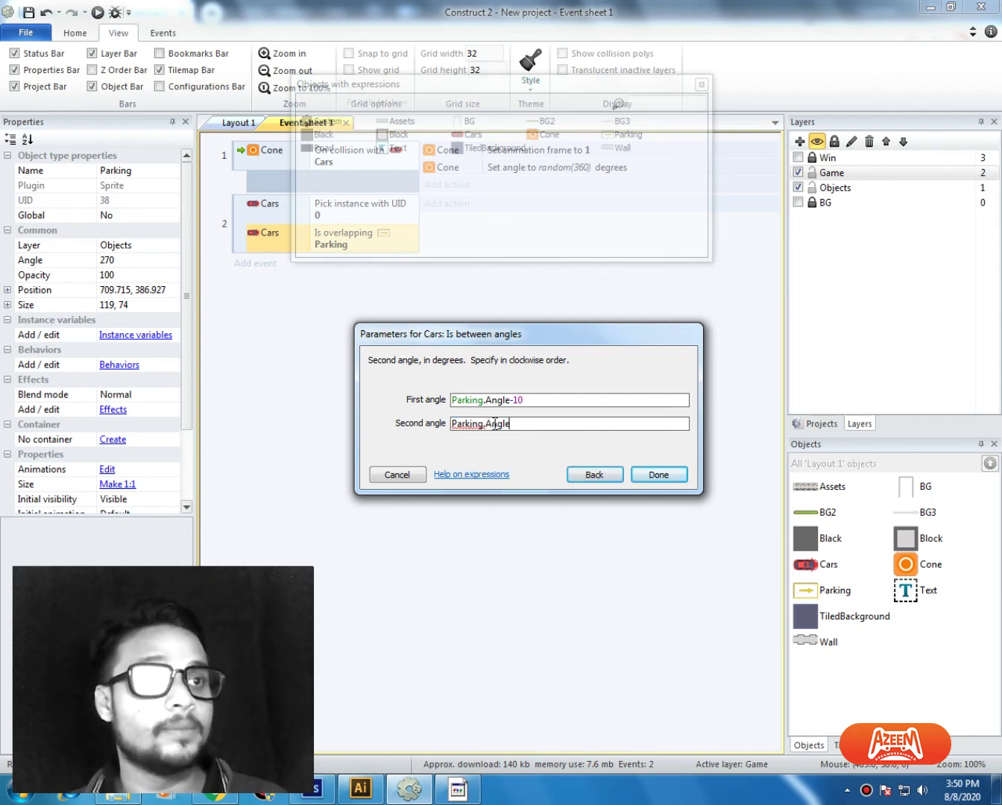
{"action": "key", "text": "Return"}
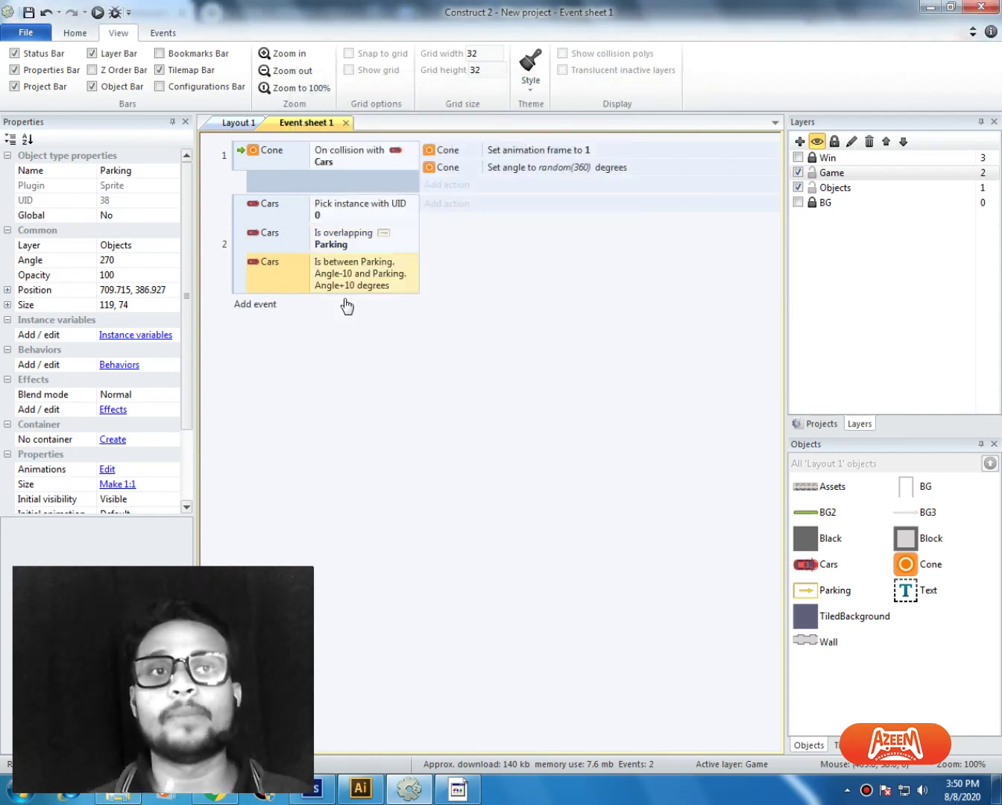
Step: Add a Parking Set frame action to the UID 0 event, with frame number 1
{"action": "left_click", "coordinate": [446, 212]}
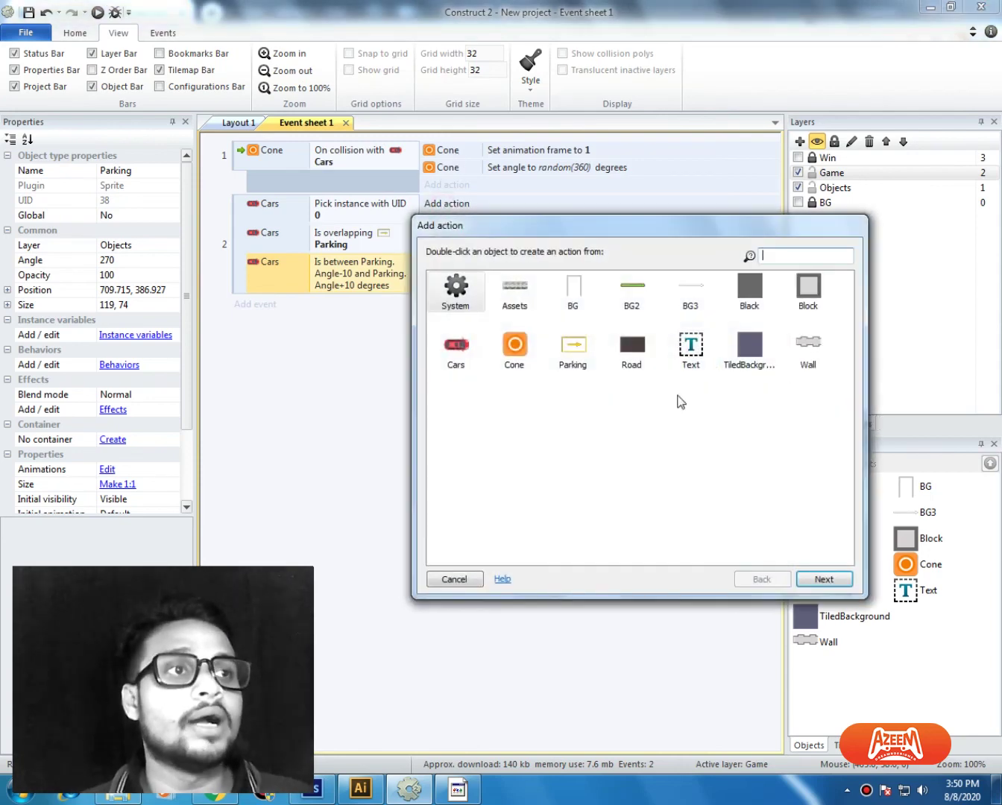
{"action": "double_click", "coordinate": [572, 345]}
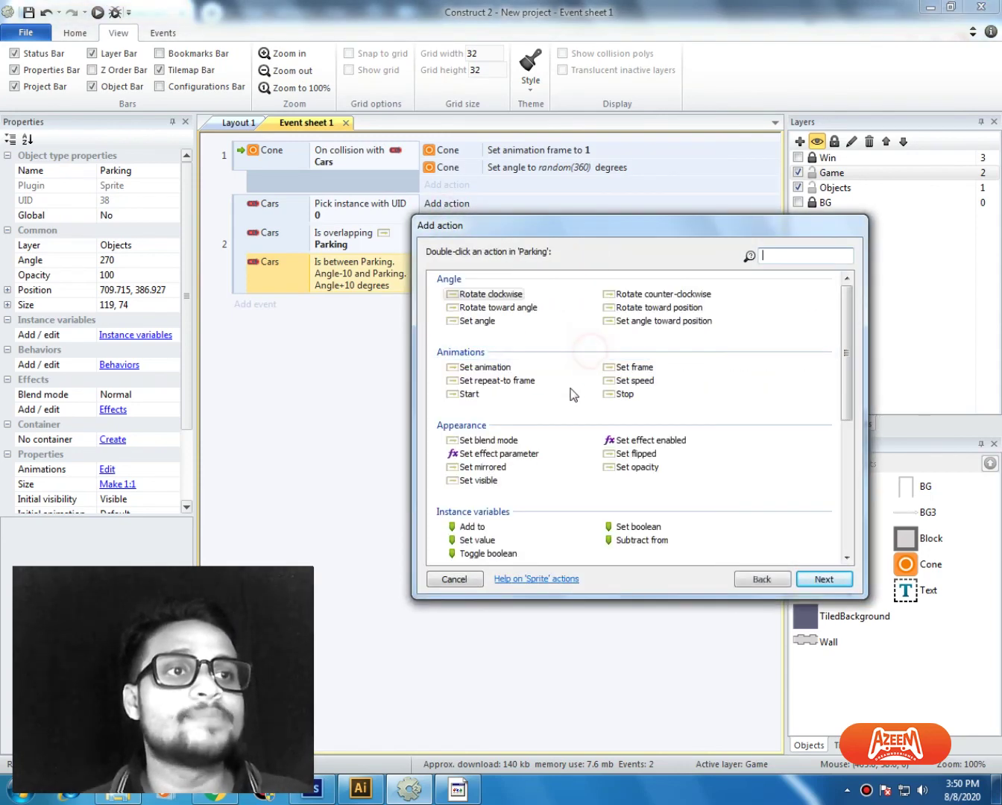
{"action": "left_click", "coordinate": [629, 368]}
{"action": "double_click", "coordinate": [629, 367]}
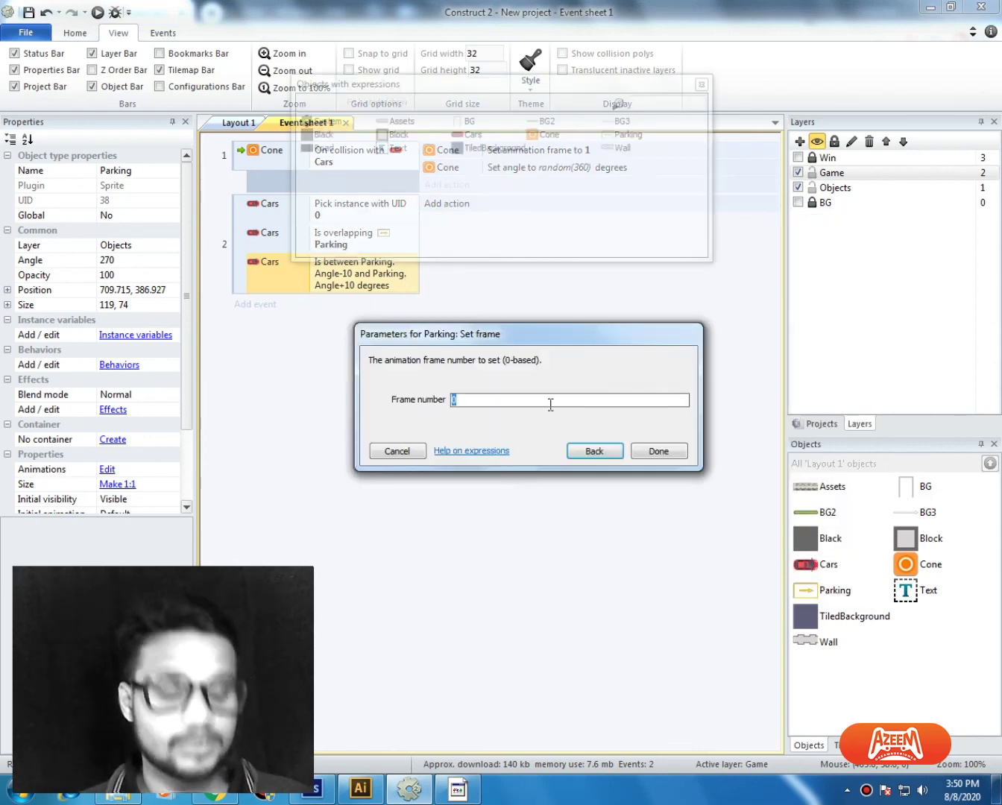
{"action": "type", "text": "1"}
{"action": "key", "text": "Return"}
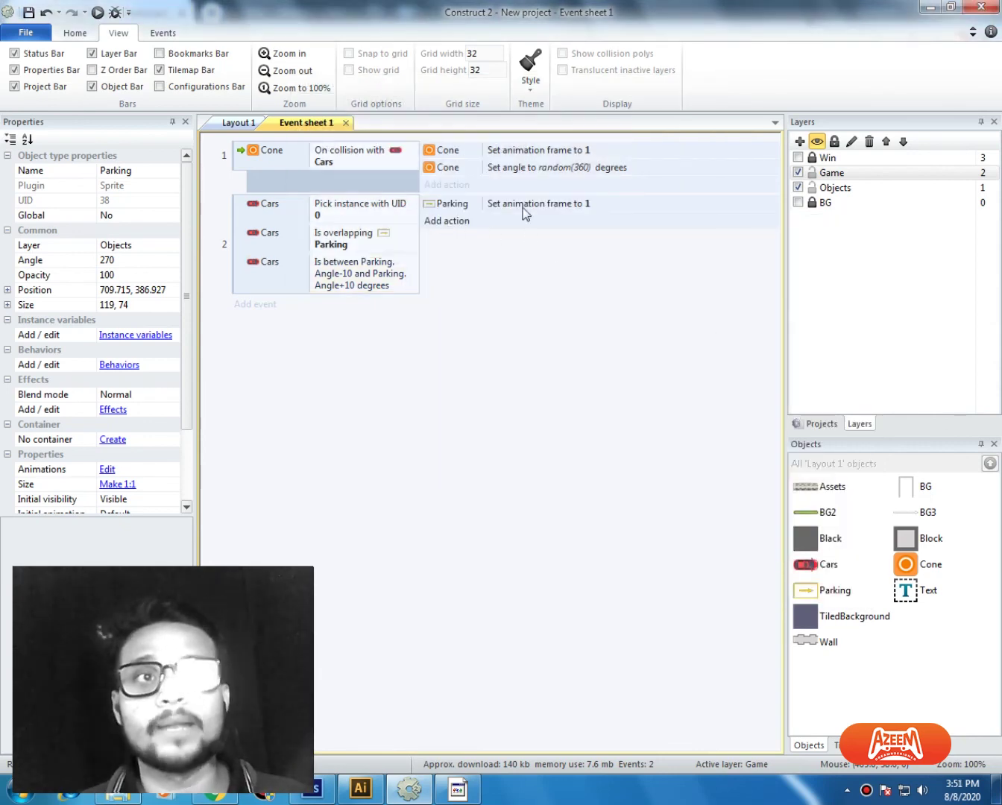
Step: Add an Else event directly below the UID 0 parking event
{"action": "left_click", "coordinate": [241, 256]}
{"action": "right_click", "coordinate": [242, 255]}
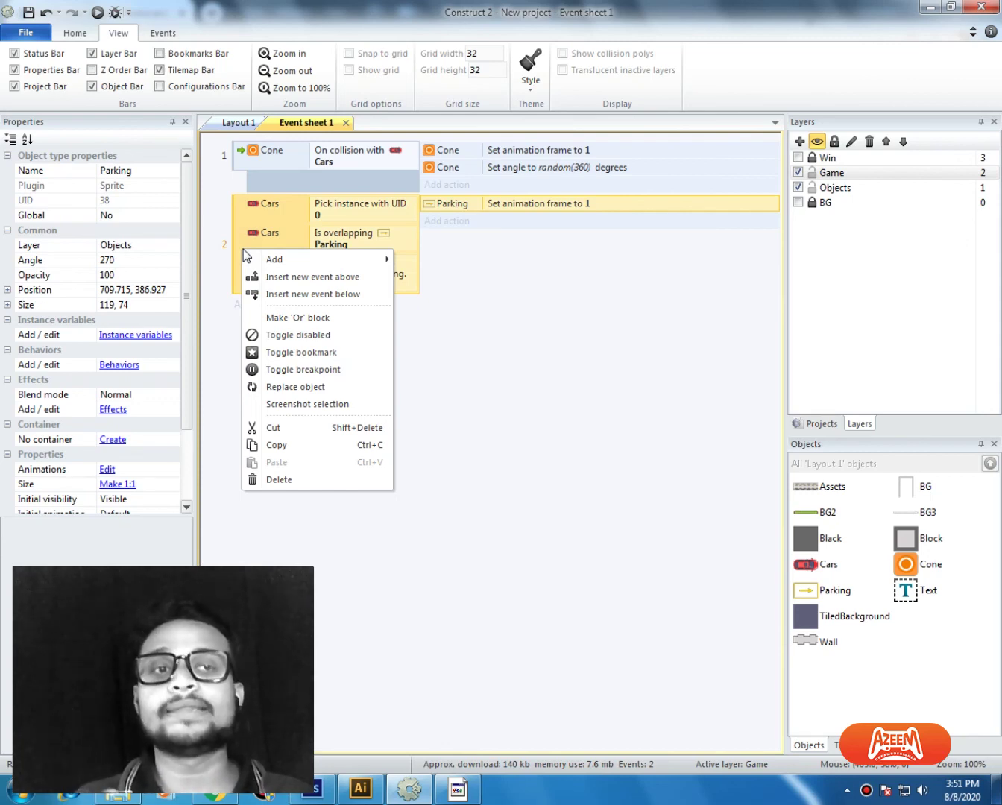
{"action": "mouse_move", "coordinate": [324, 259]}
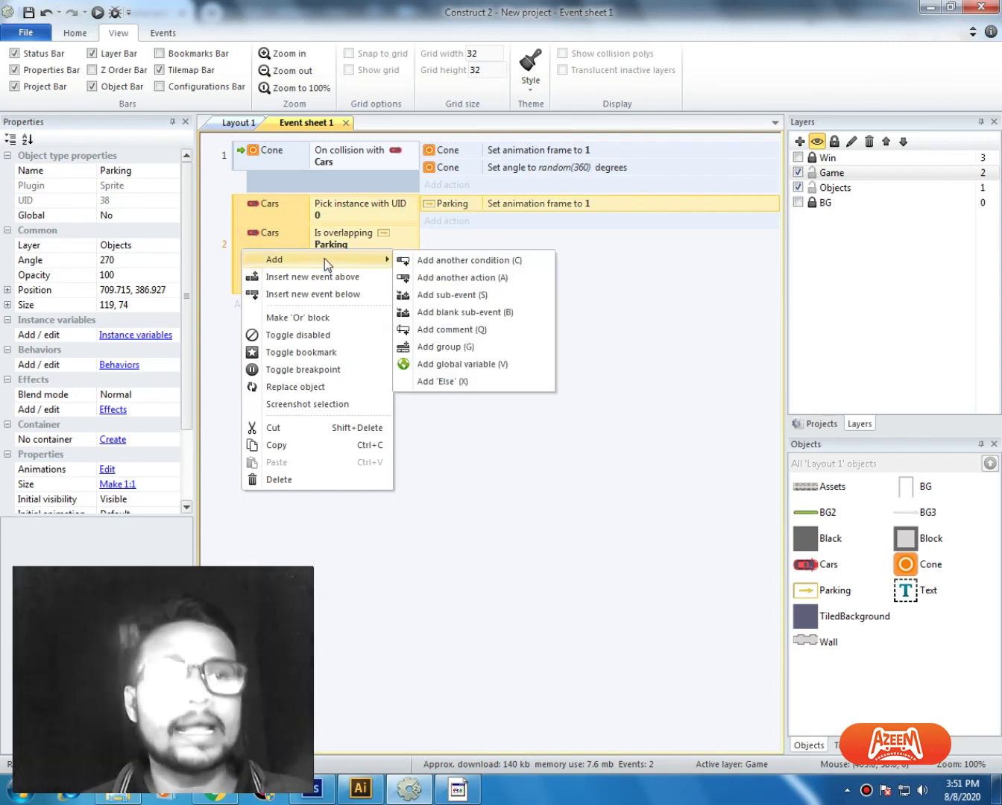
{"action": "left_click", "coordinate": [454, 383]}
Step: Copy the Parking Set frame action into the Else event and set its frame number to 0
{"action": "left_click", "coordinate": [460, 204]}
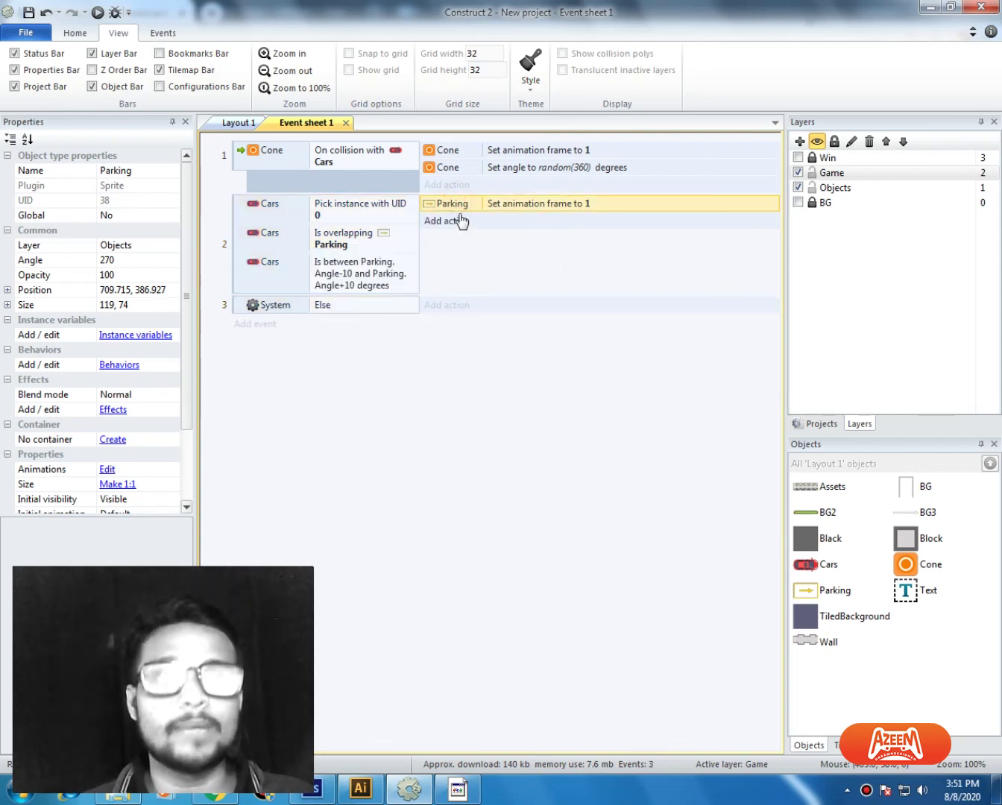
{"action": "left_click", "coordinate": [369, 307]}
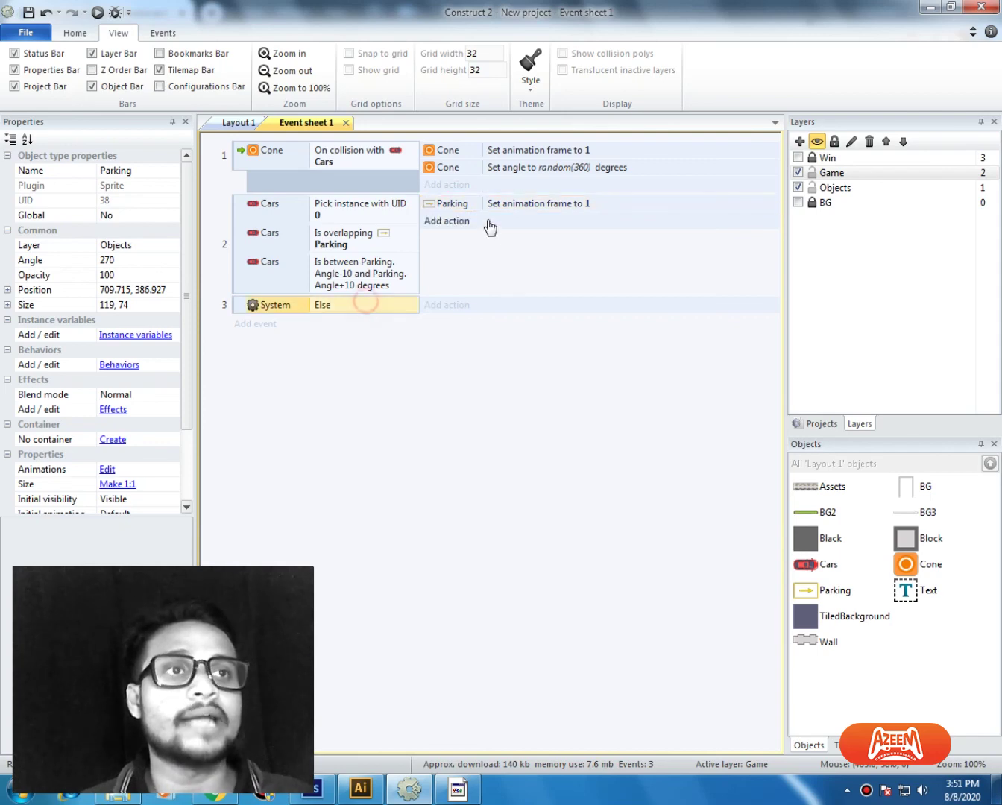
{"action": "key", "text": "ctrl+v"}
{"action": "double_click", "coordinate": [530, 305]}
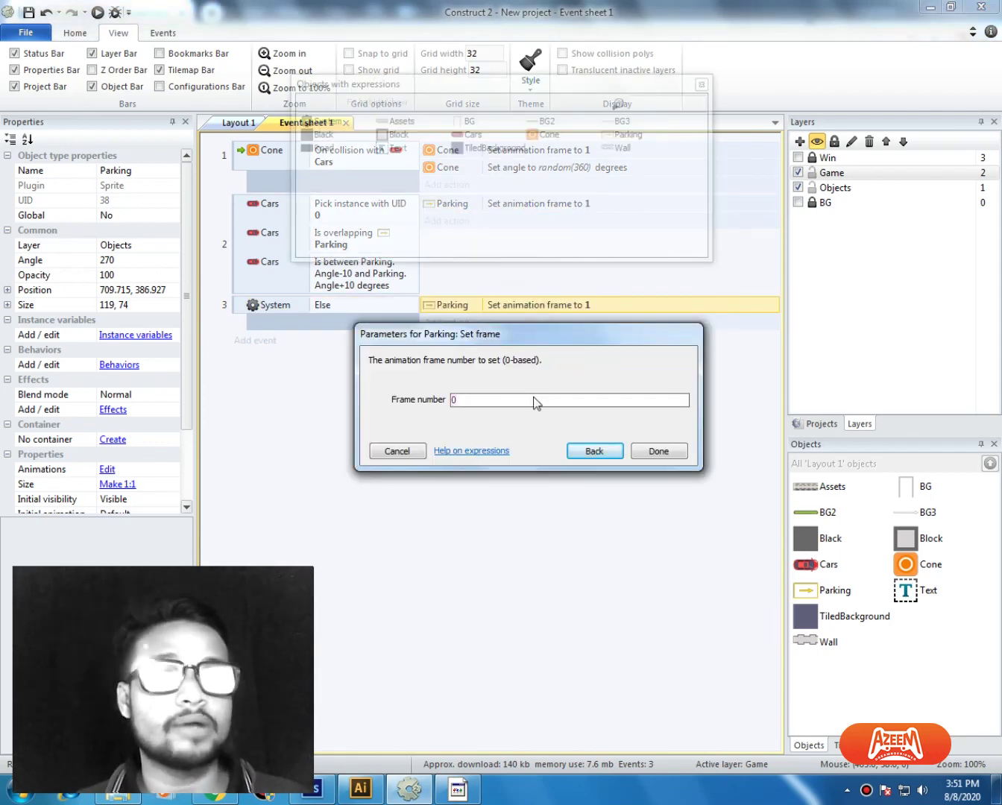
{"action": "key", "text": "Return"}
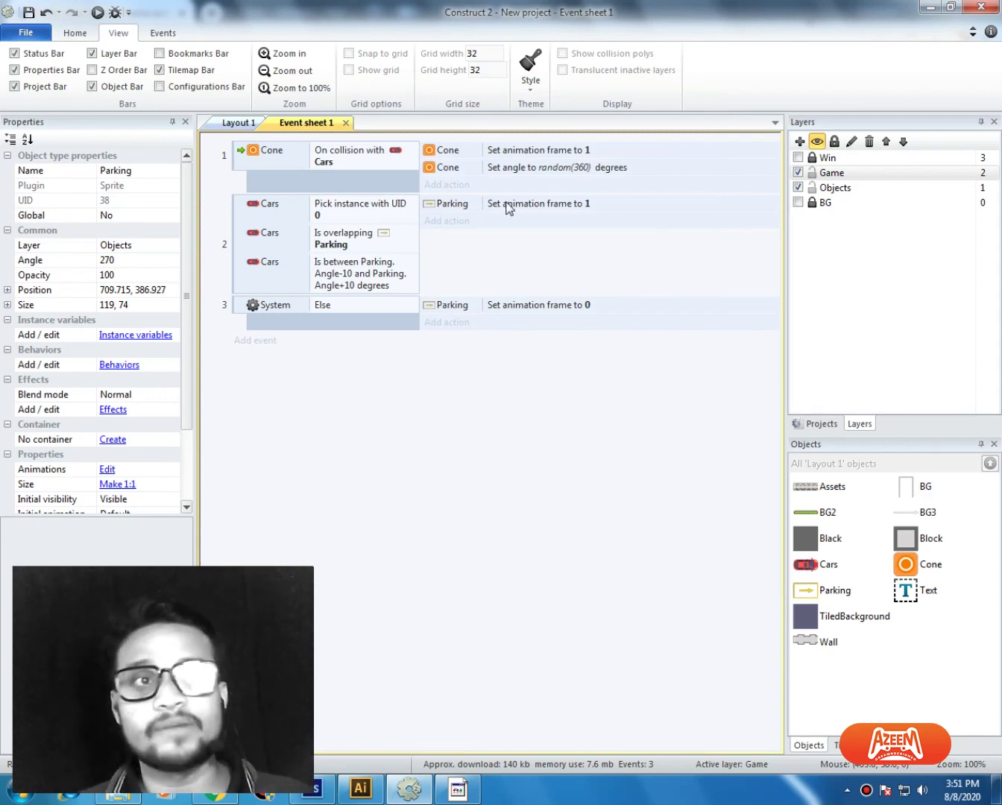
Step: Preview Layout 1 and drive the red car from its start space into the yellow parking bay at an angle
{"action": "left_click", "coordinate": [240, 122]}
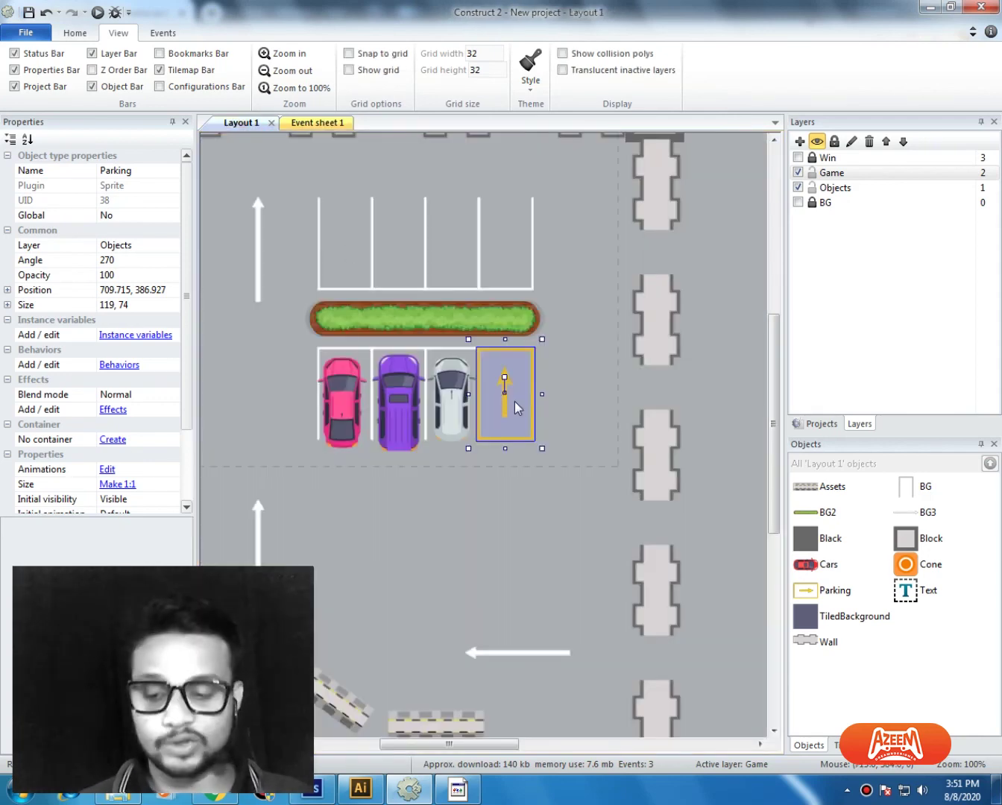
{"action": "left_click", "coordinate": [511, 453]}
{"action": "key", "text": "F5"}
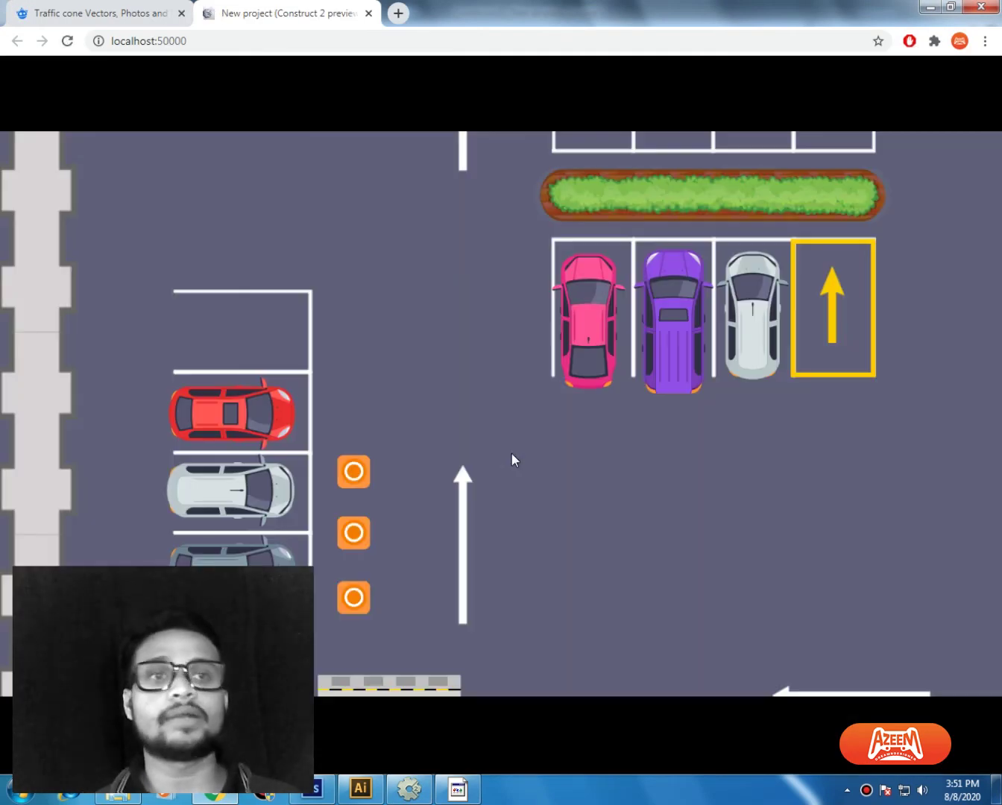
{"action": "key", "text": "Up"}
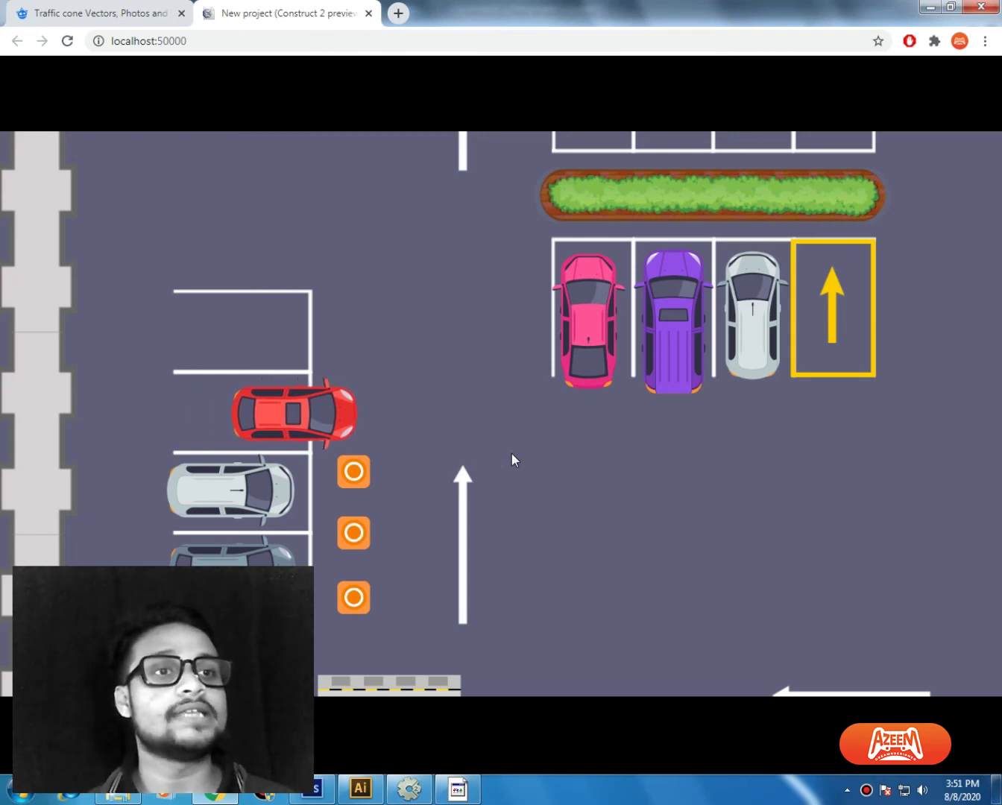
{"action": "key", "text": "Right"}
{"action": "key", "text": "Up"}
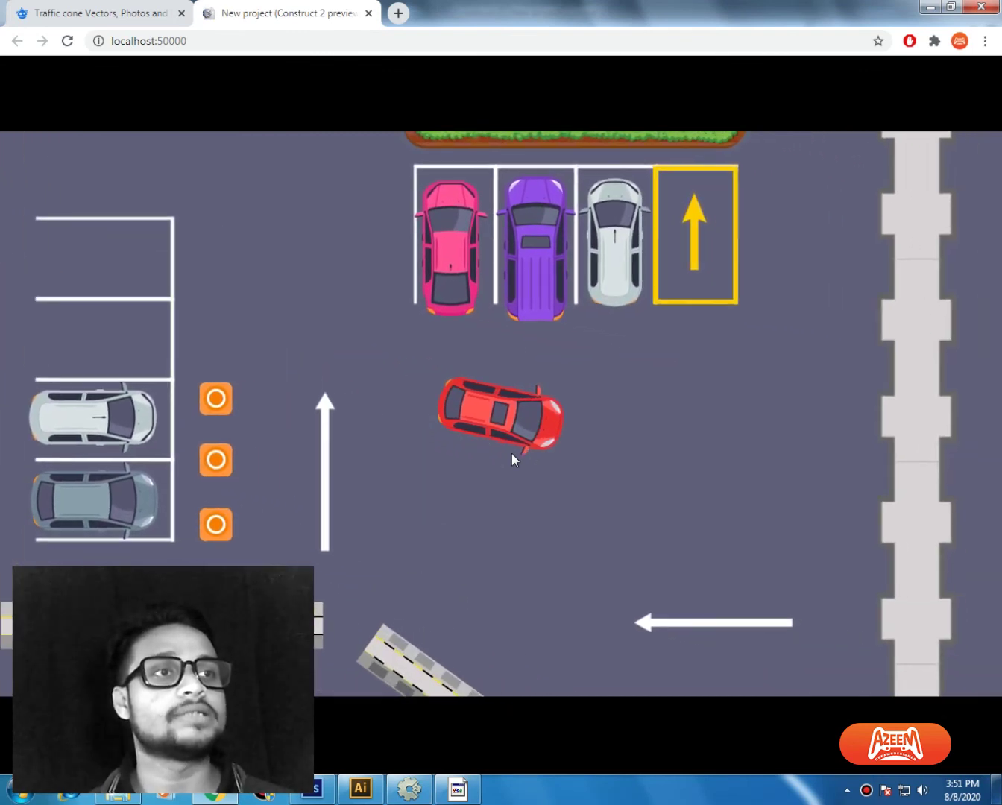
{"action": "key", "text": "Left"}
{"action": "key", "text": "Up"}
{"action": "key", "text": "Left"}
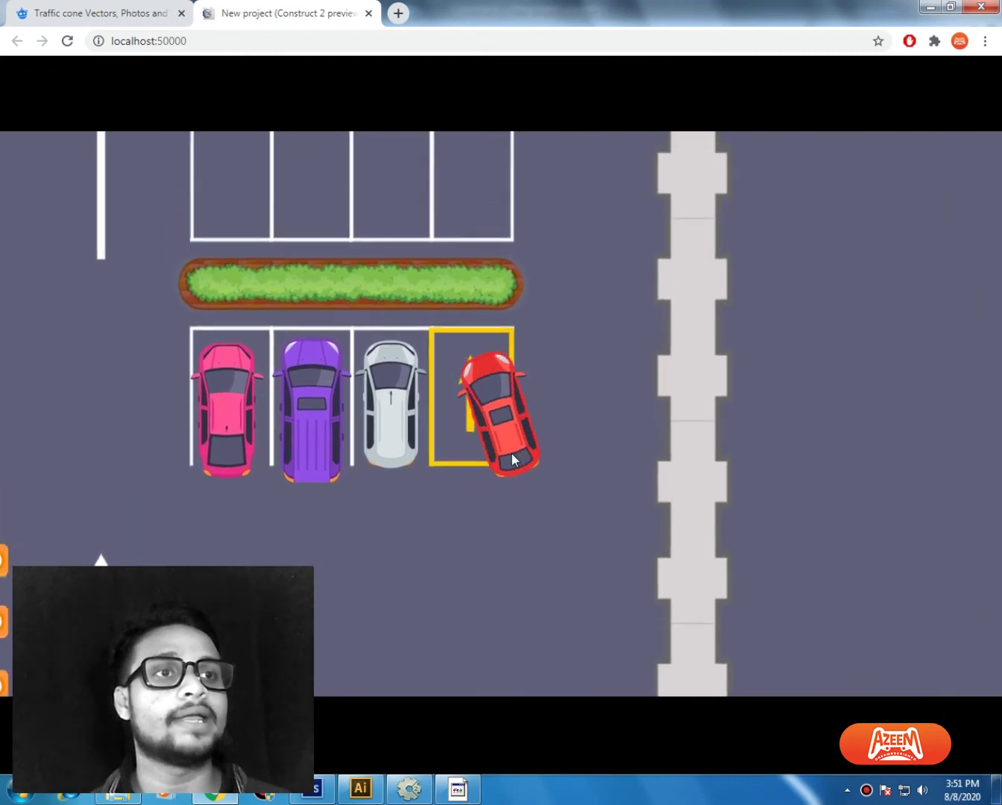
Step: Back the red car out of the bay, straighten it and park it nose-first to test the angle condition
{"action": "key", "text": "Down"}
{"action": "key", "text": "Down"}
{"action": "key", "text": "Right"}
{"action": "key", "text": "Left"}
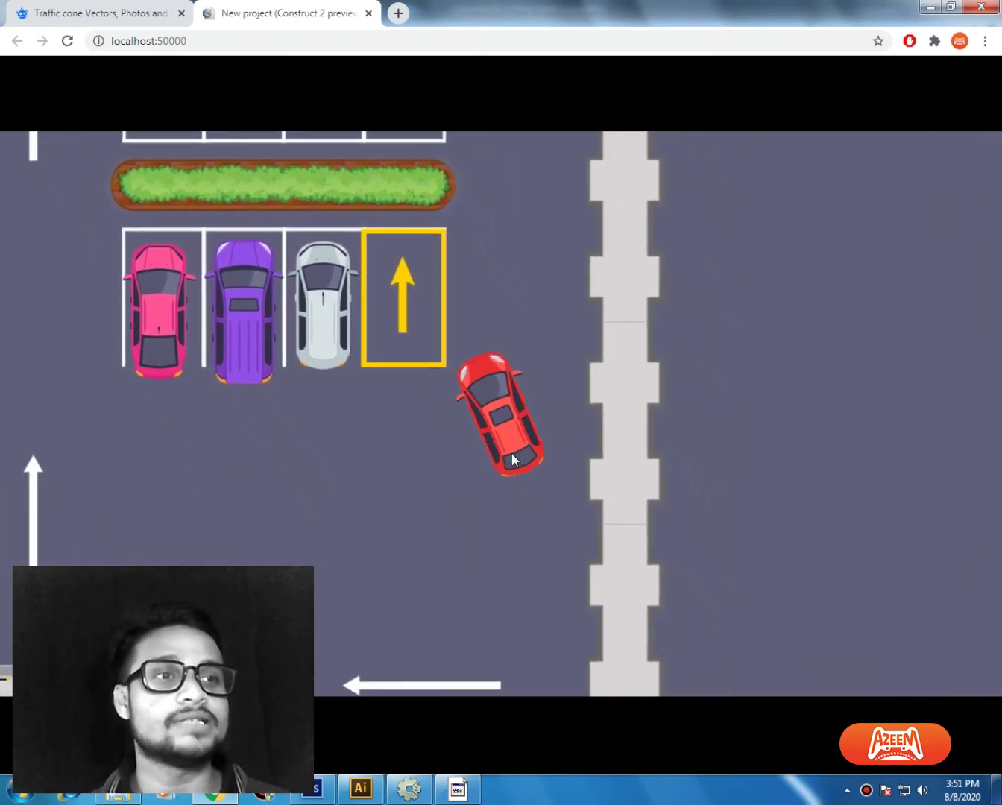
{"action": "key", "text": "Down"}
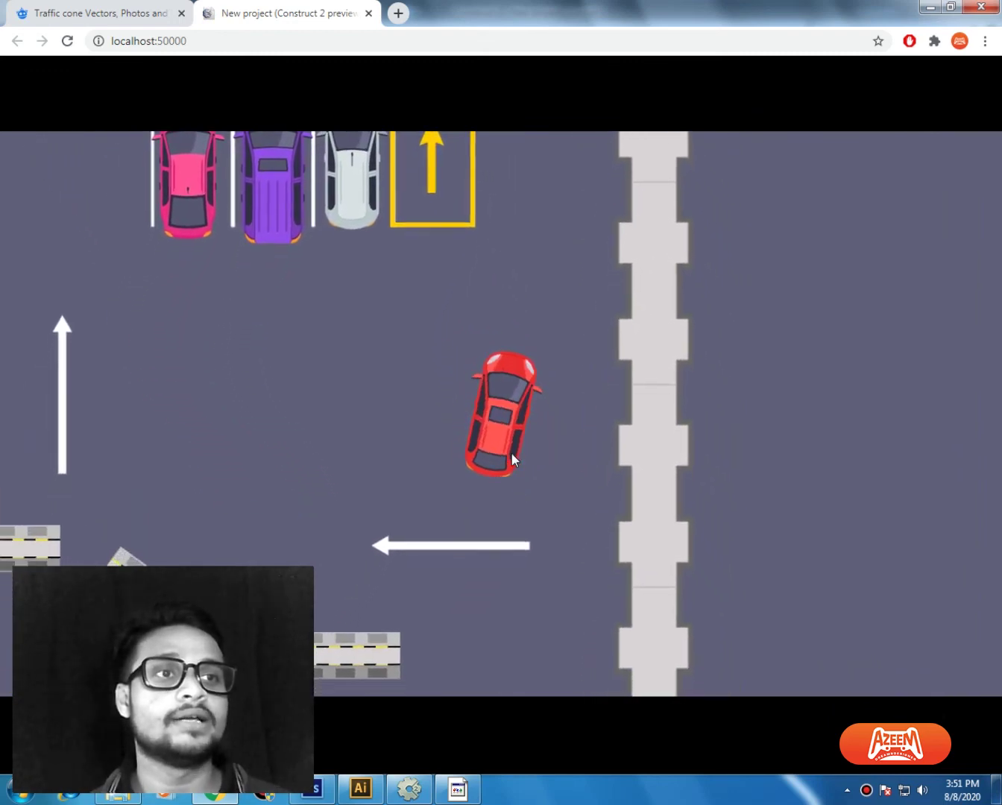
{"action": "key", "text": "Left"}
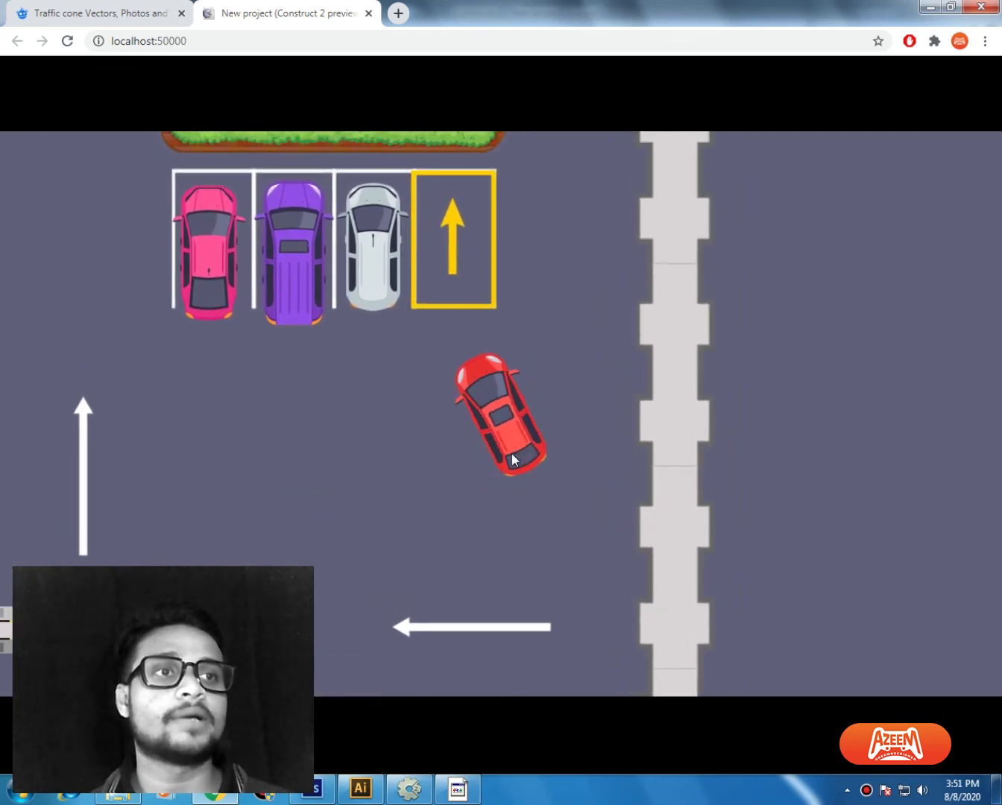
{"action": "key", "text": "Up"}
{"action": "key", "text": "Right"}
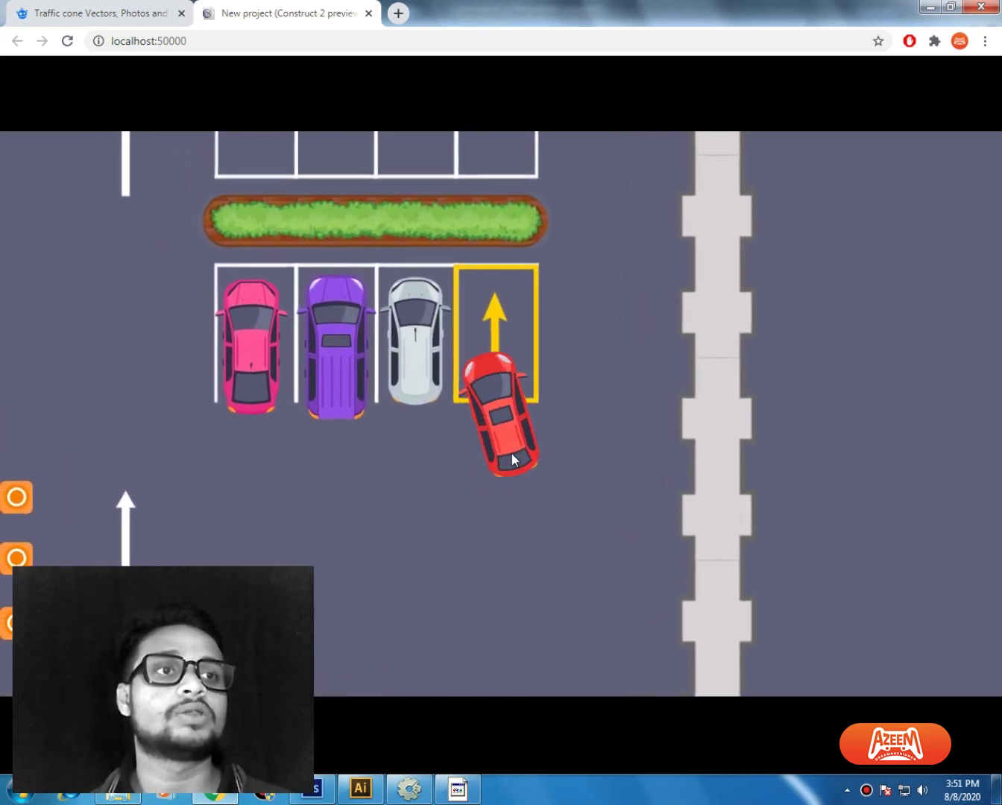
{"action": "key", "text": "Up"}
{"action": "key", "text": "Right"}
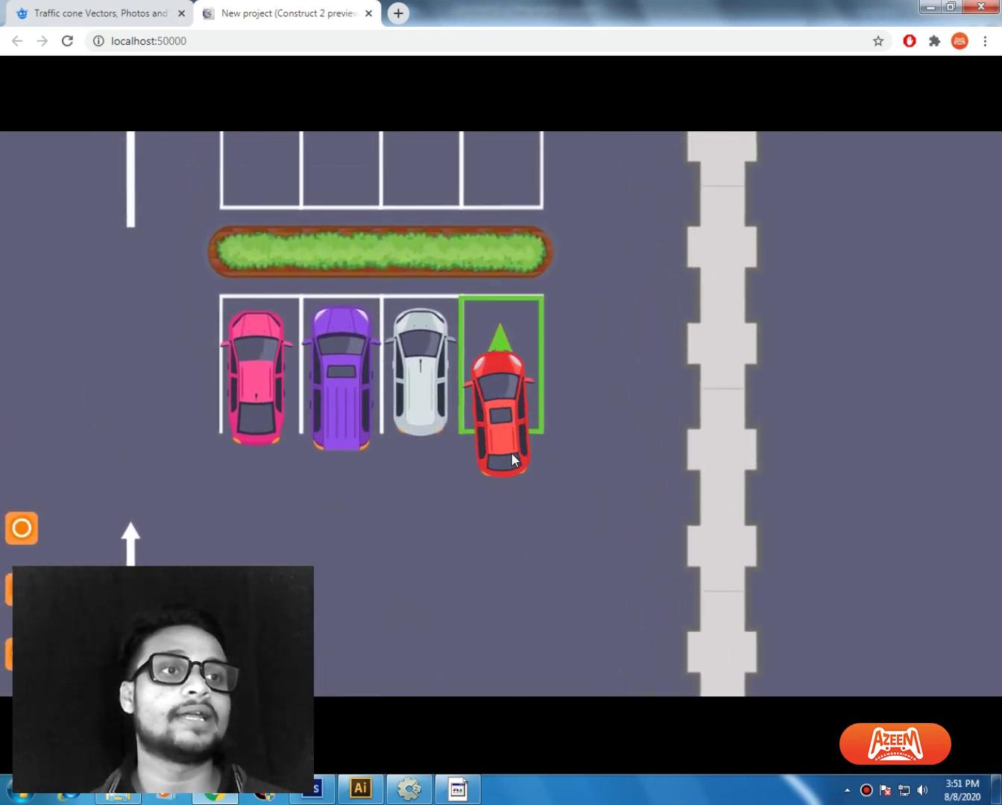
{"action": "key", "text": "Up"}
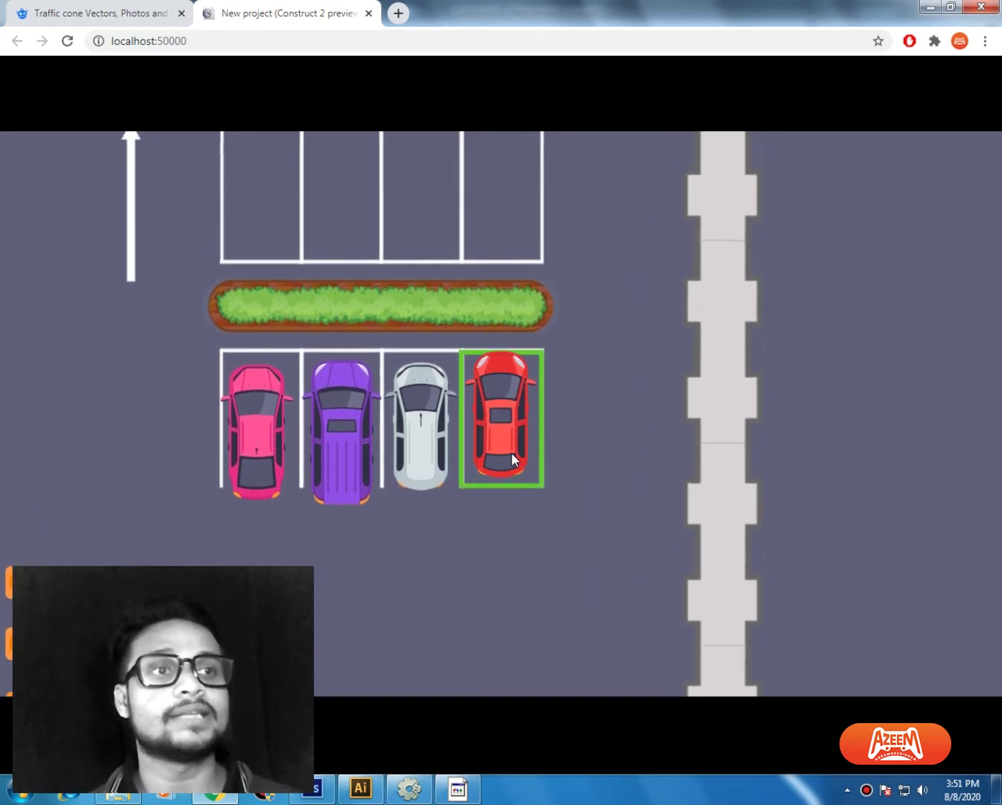
Step: Reverse the red car straight out of the bay to test the Else event
{"action": "key", "text": "Down"}
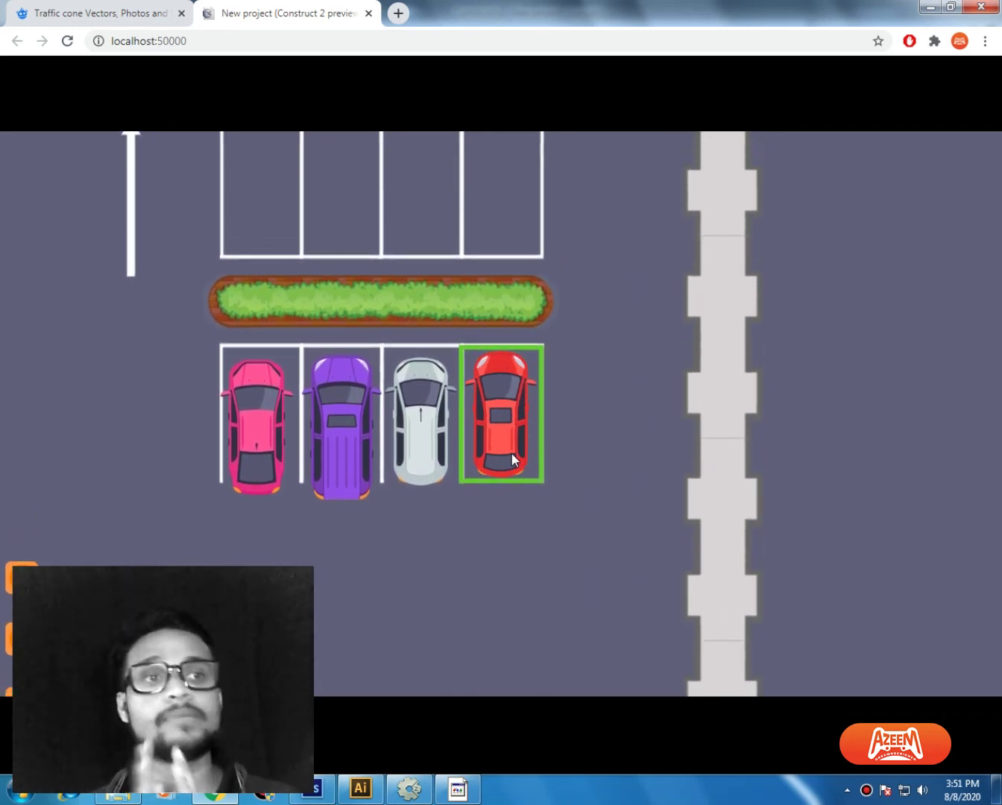
{"action": "key", "text": "Down"}
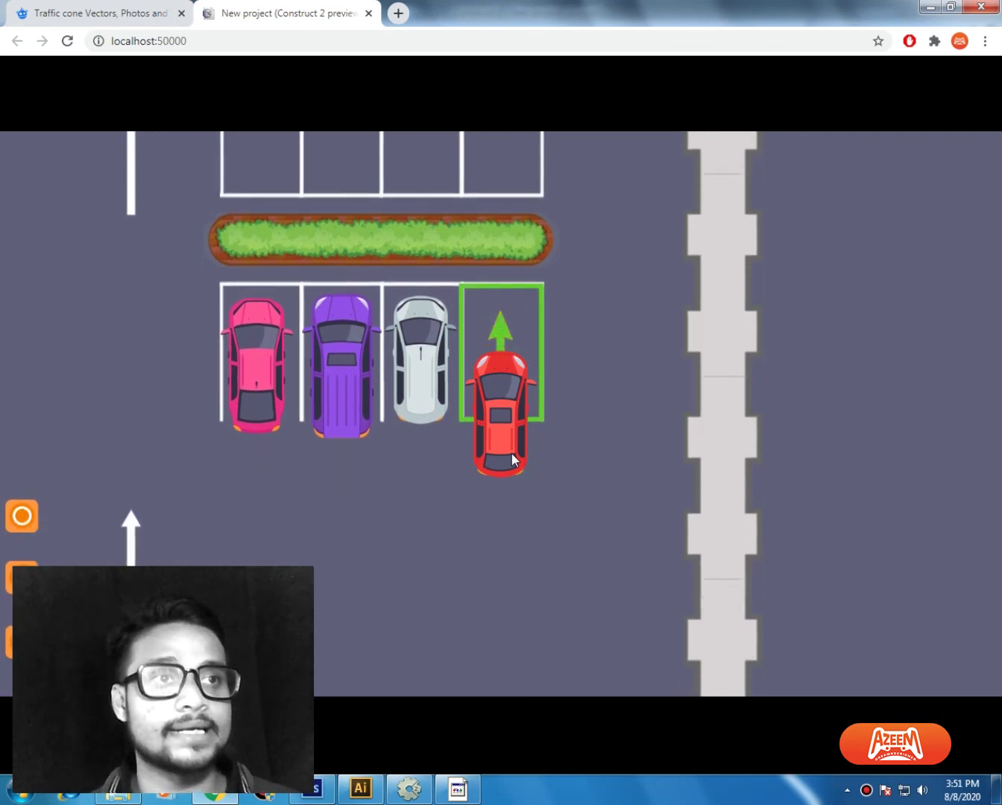
{"action": "key", "text": "Up"}
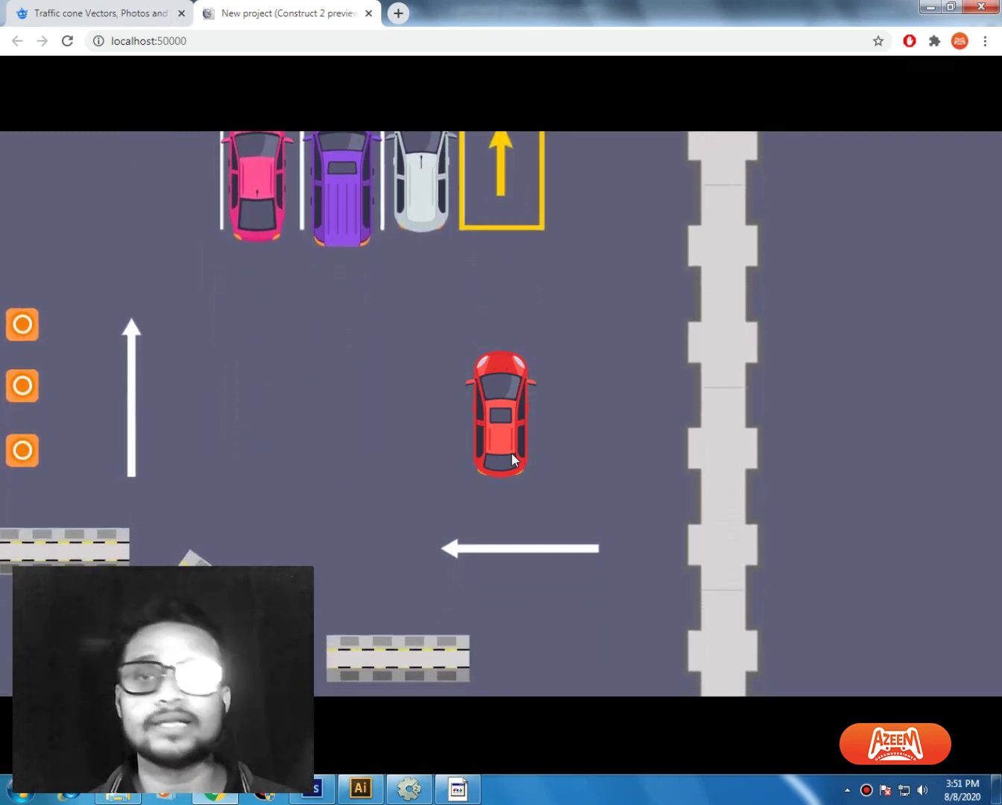
Step: Turn the red car around and reverse it into the bay to test parking in the opposite direction
{"action": "key", "text": "Right"}
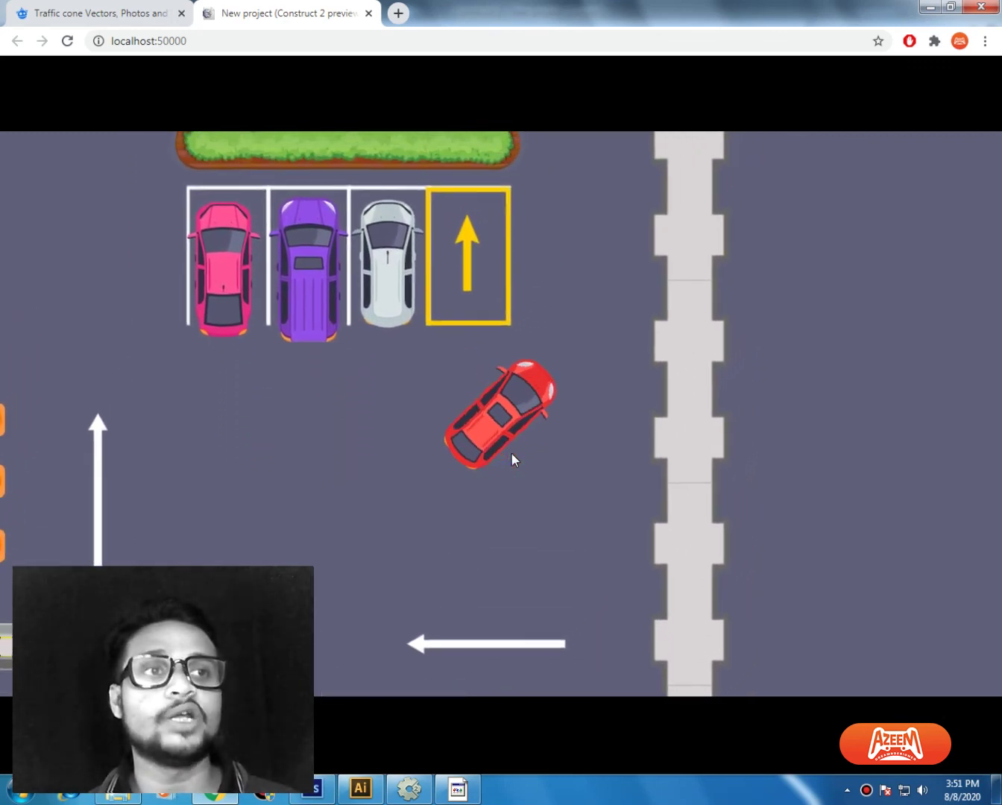
{"action": "key", "text": "Left"}
{"action": "key", "text": "Down"}
{"action": "key", "text": "Right"}
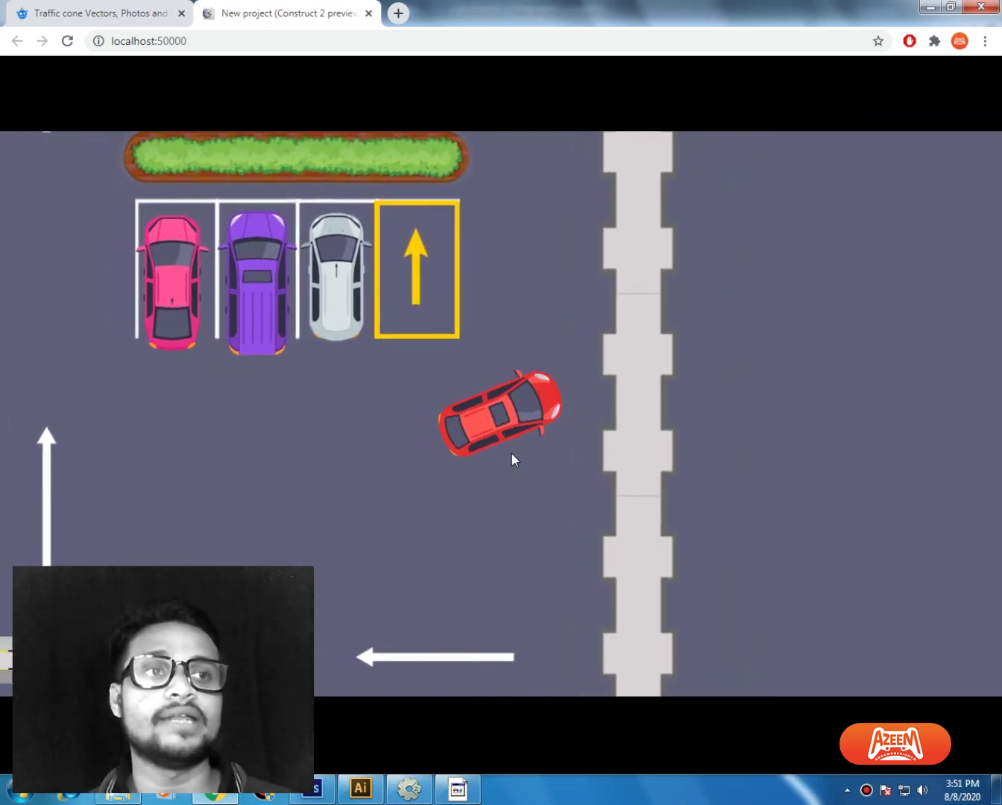
{"action": "key", "text": "Left"}
{"action": "key", "text": "Right"}
{"action": "key", "text": "Up"}
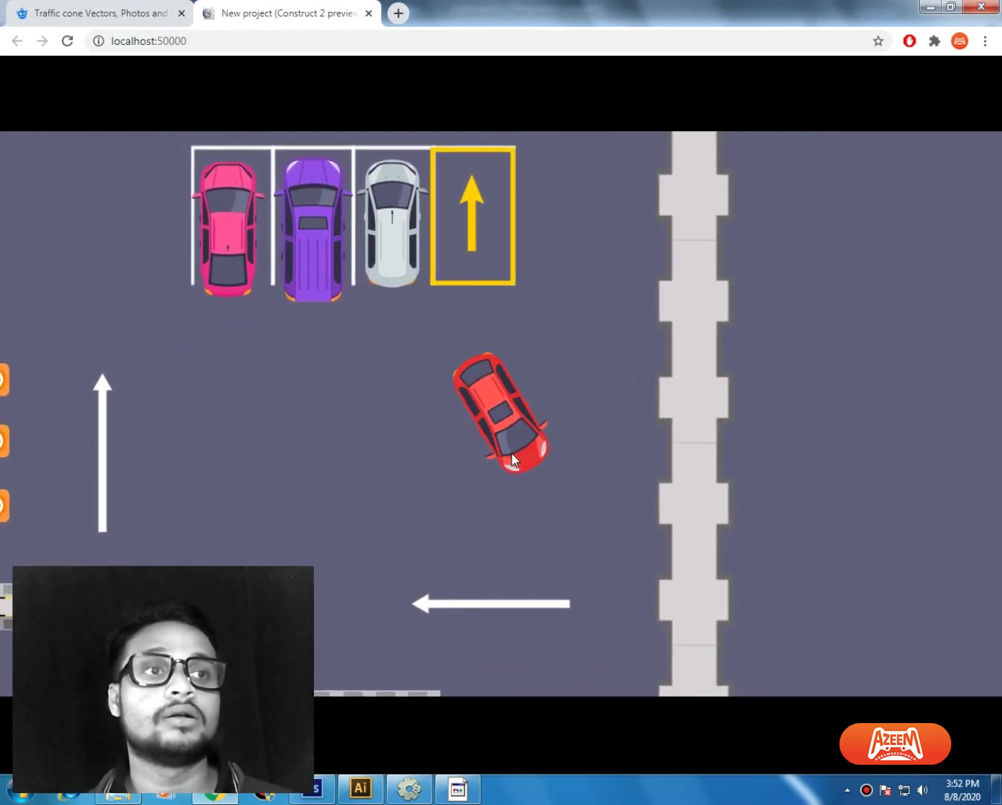
{"action": "key", "text": "Down"}
{"action": "key", "text": "Left"}
{"action": "key", "text": "Down"}
{"action": "key", "text": "Left"}
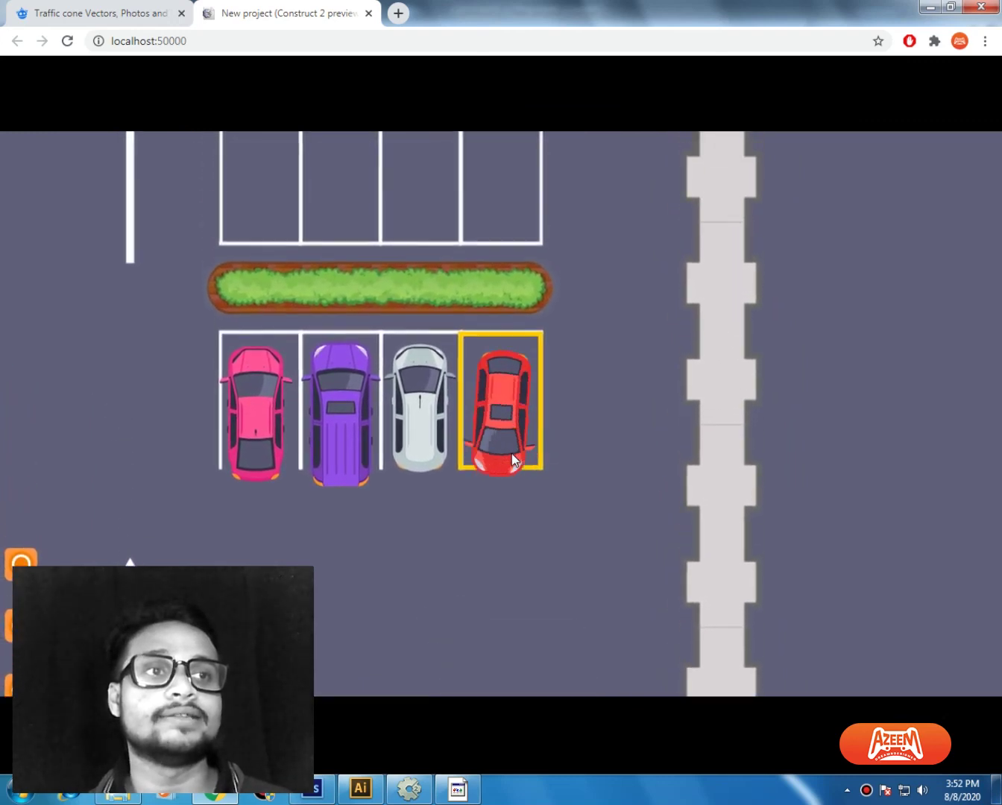
Step: Drive the red car out of the bay and round to behind the parked pink car, then back it away
{"action": "key", "text": "Up"}
{"action": "key", "text": "Right"}
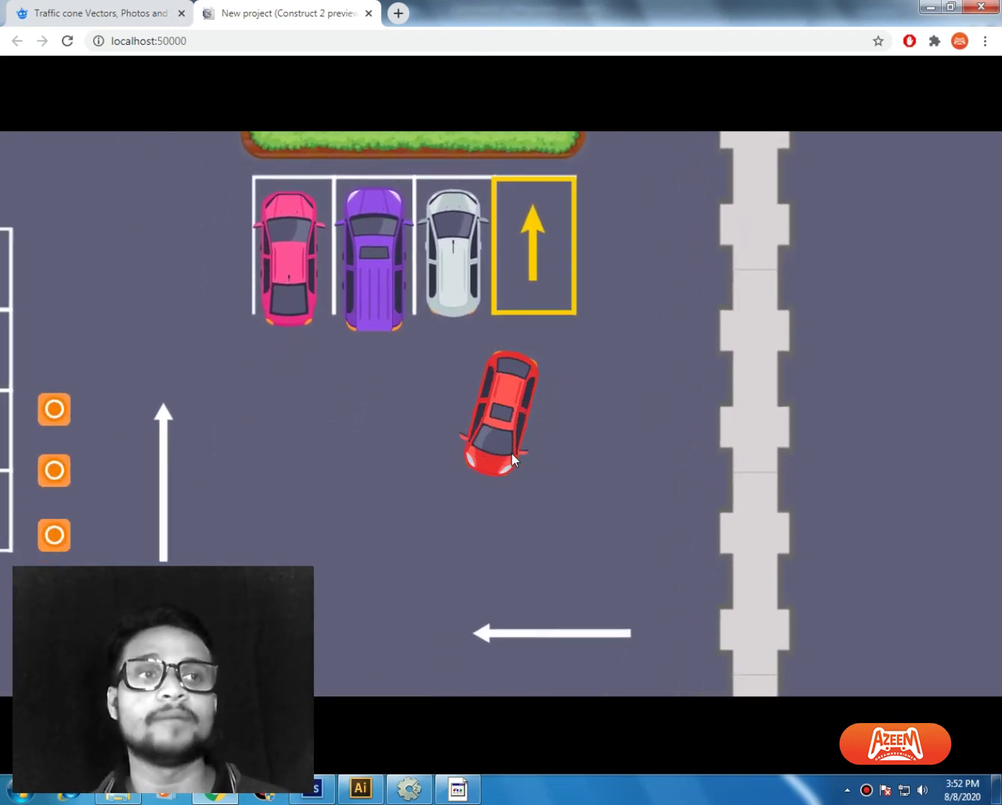
{"action": "key", "text": "Up"}
{"action": "key", "text": "Right"}
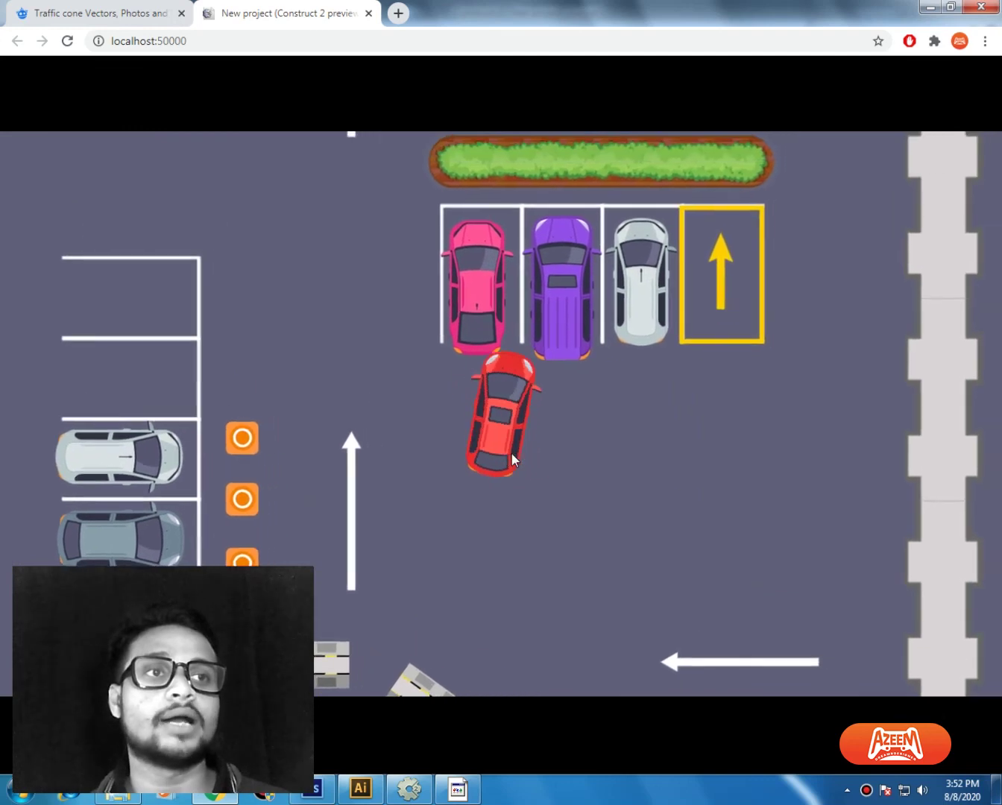
{"action": "key", "text": "Down"}
{"action": "key", "text": "Left"}
{"action": "key", "text": "Down"}
{"action": "key", "text": "Right"}
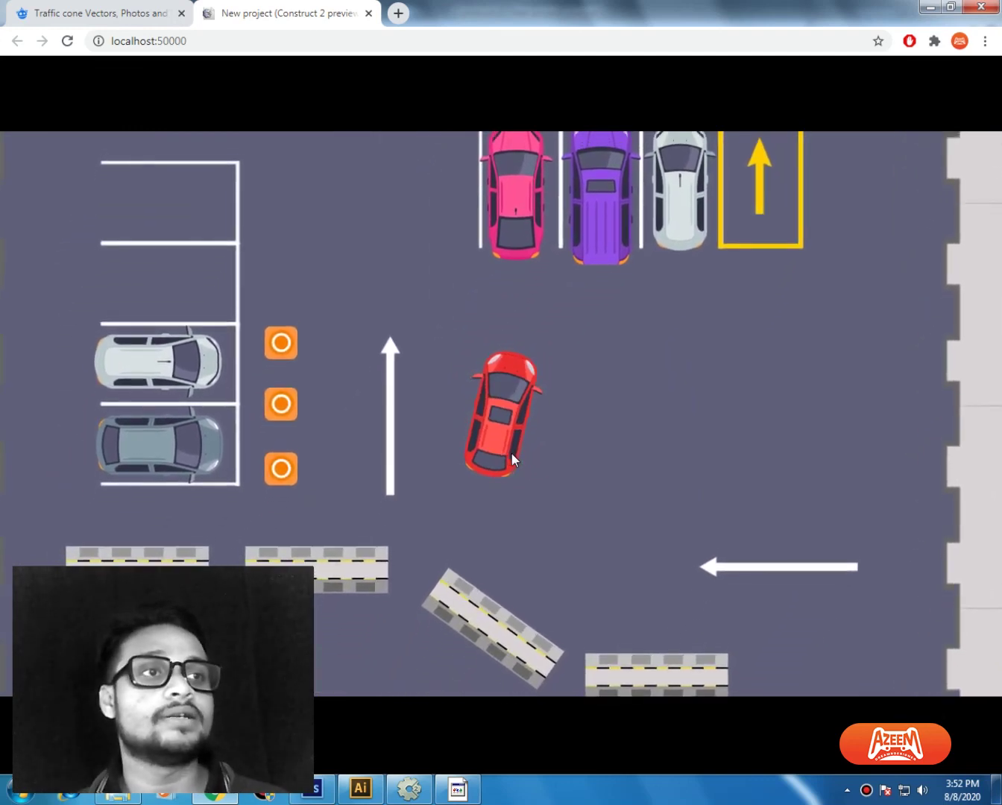
Step: Drive the red car back to the marked bay and park it nose-first, centred within the outline
{"action": "key", "text": "Up"}
{"action": "key", "text": "Right"}
{"action": "key", "text": "Up"}
{"action": "key", "text": "Left"}
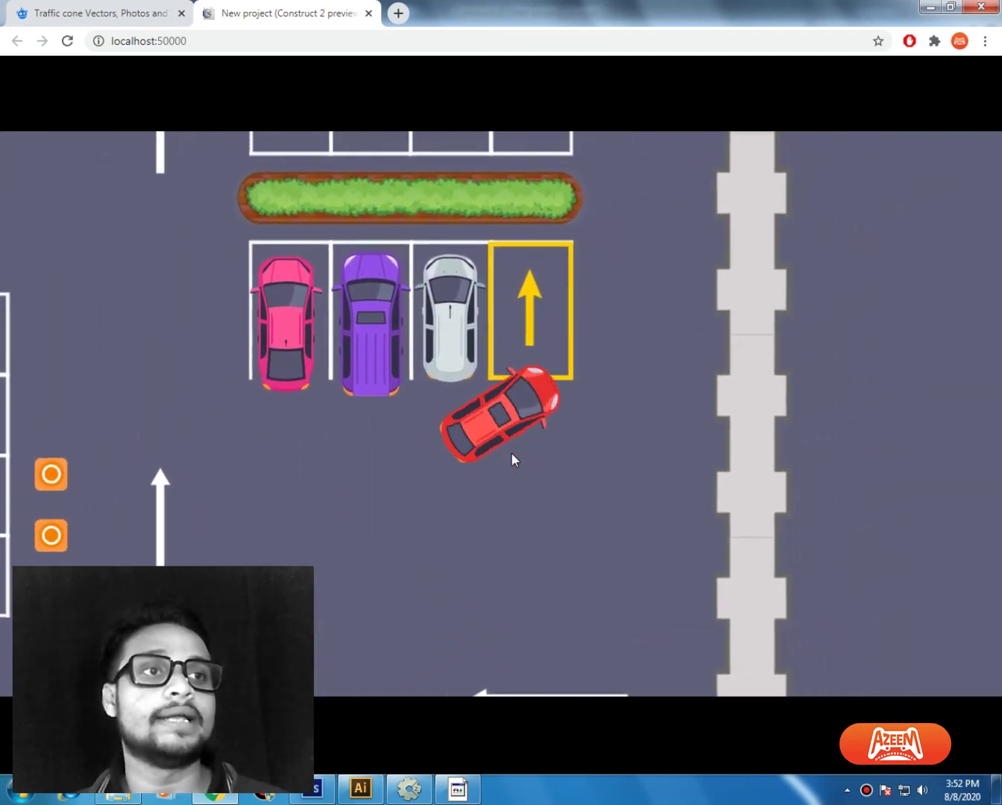
{"action": "key", "text": "Up"}
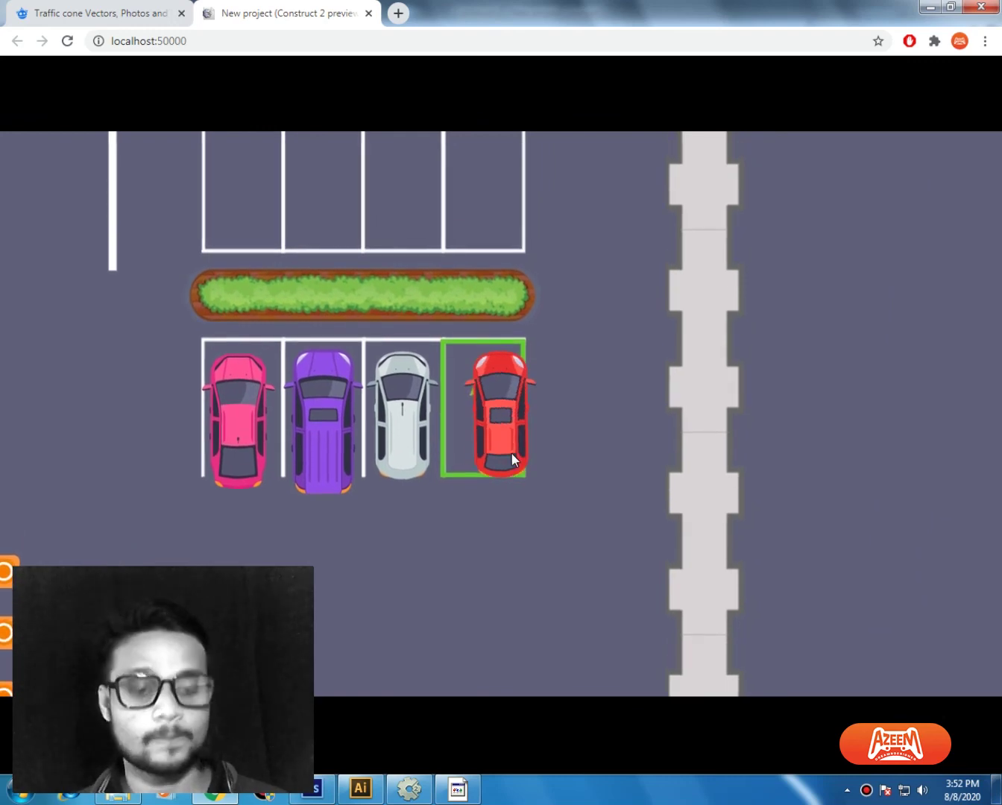
{"action": "key", "text": "Up"}
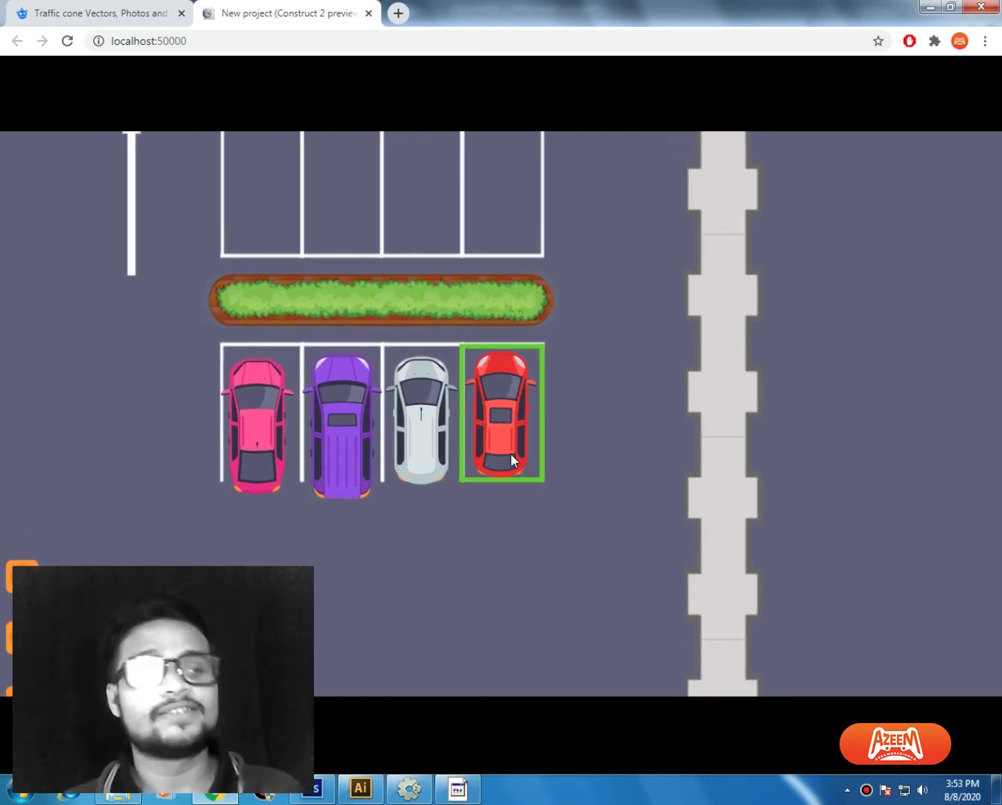